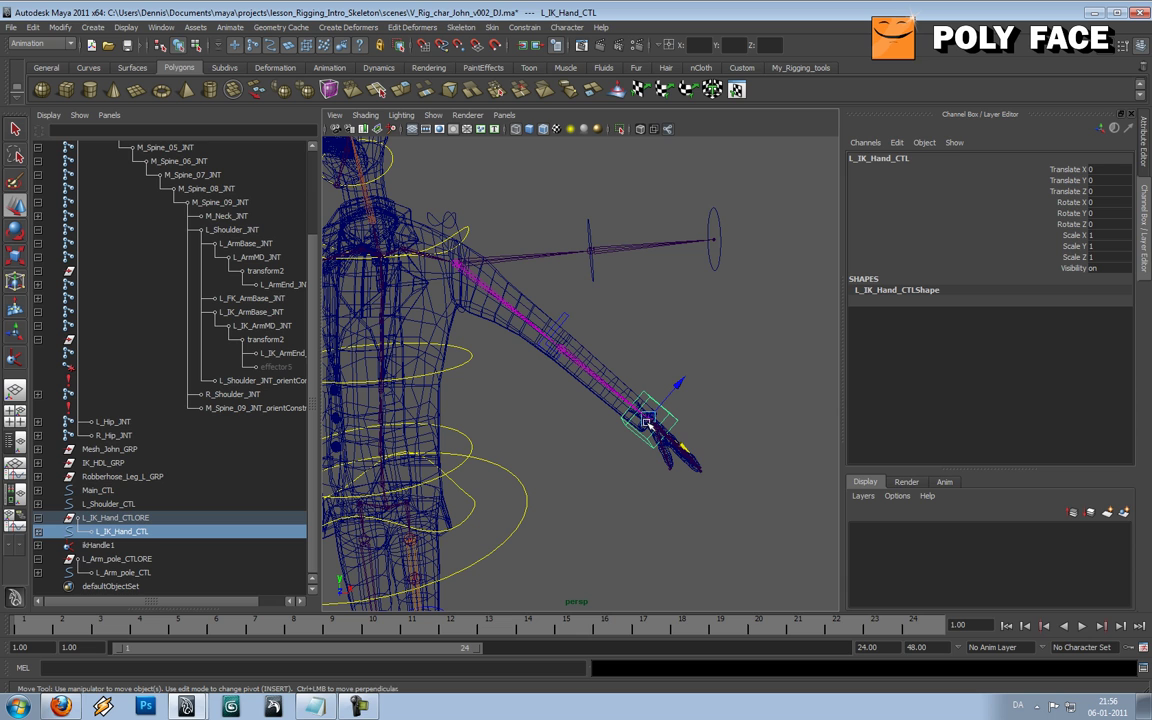
- Move the left IK hand control down beside the hip, to about X 0.7, Y -8.7, Z -23.8, and clear the selection
left_click_drag(647, 421, 545, 480)
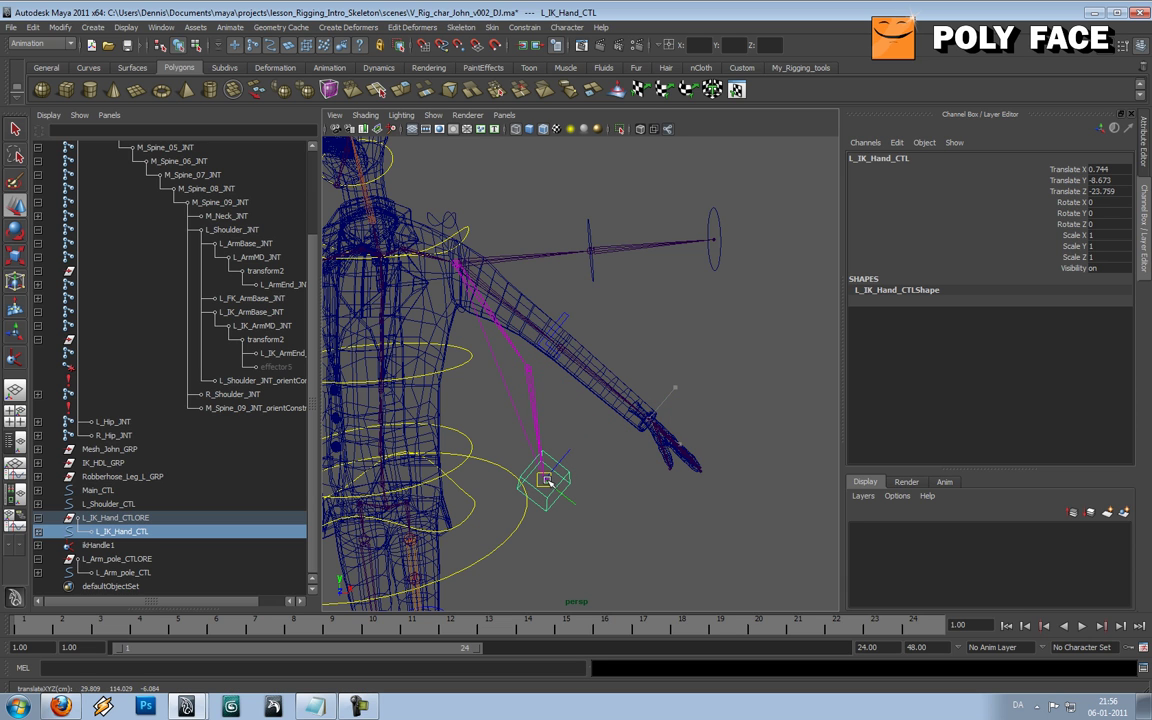
left_click_drag(714, 366, 681, 378, "alt")
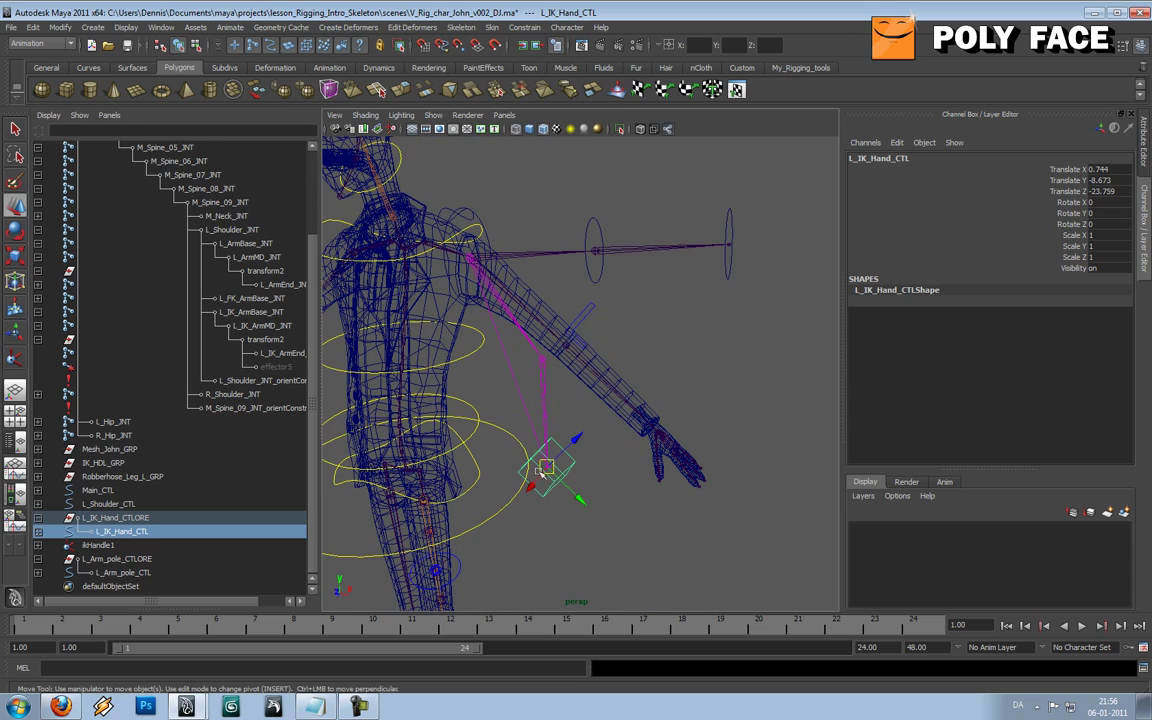
left_click(712, 337)
left_click_drag(622, 380, 638, 336, "alt")
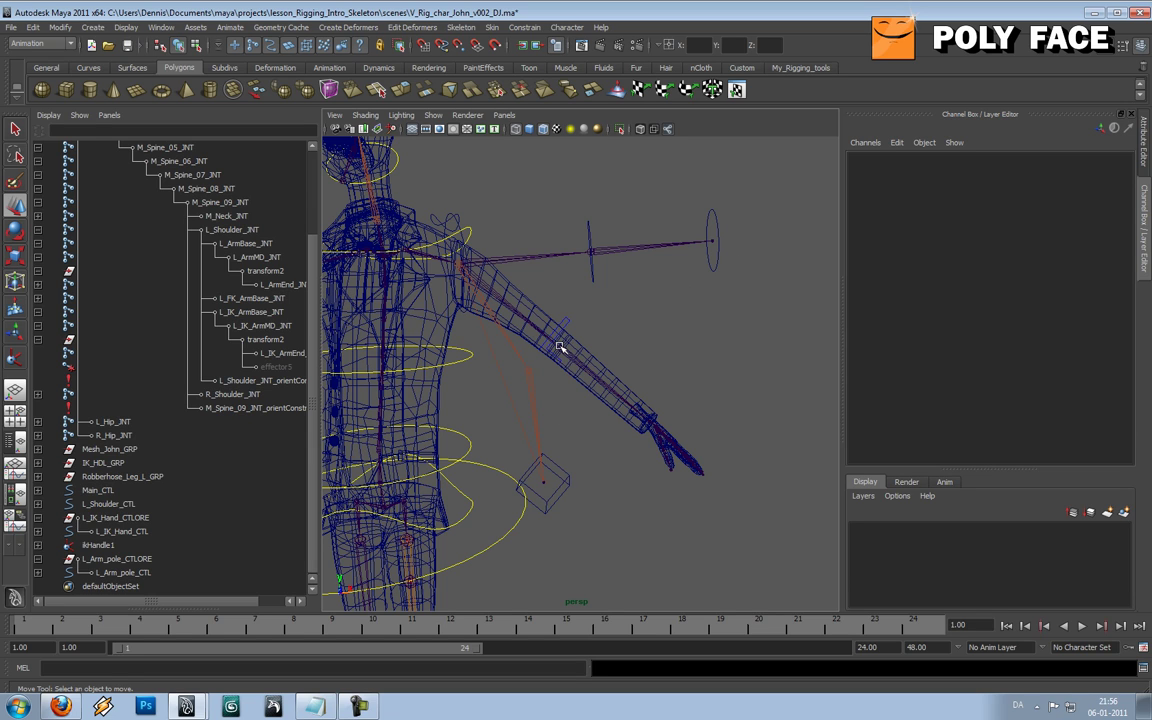
- Select the base and middle joints of the left bind, FK and IK arm chains together
left_click(512, 308)
left_click_drag(594, 321, 506, 296, "alt")
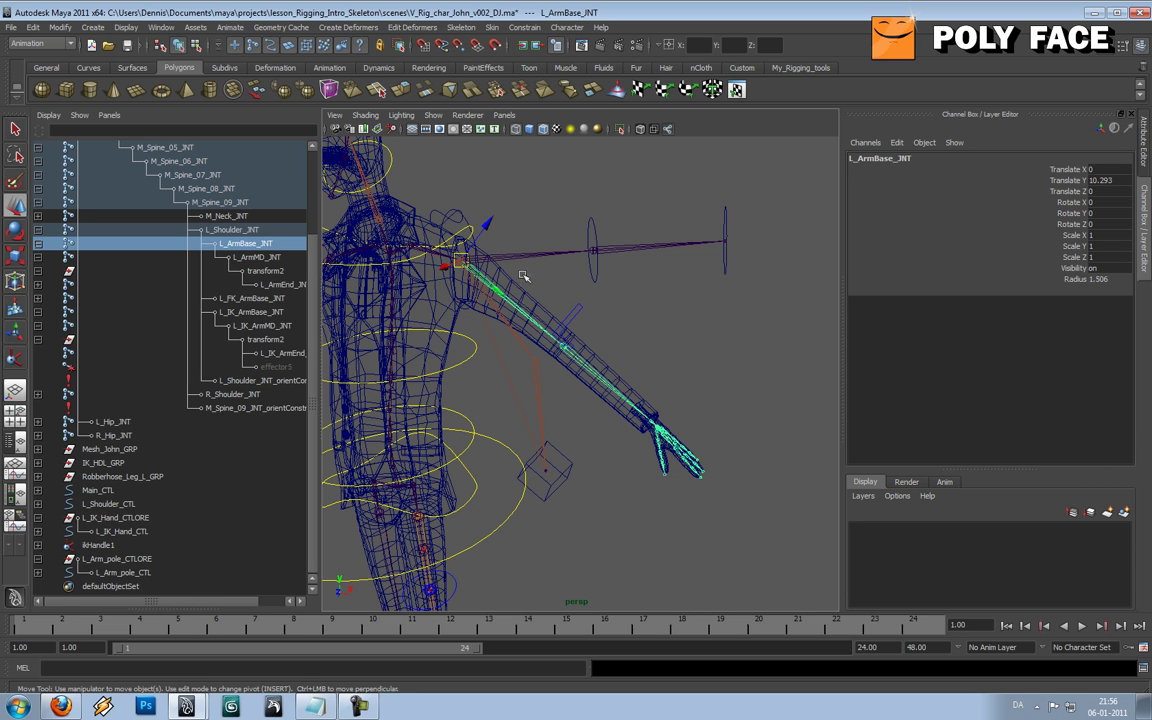
left_click_drag(548, 294, 487, 321, "alt")
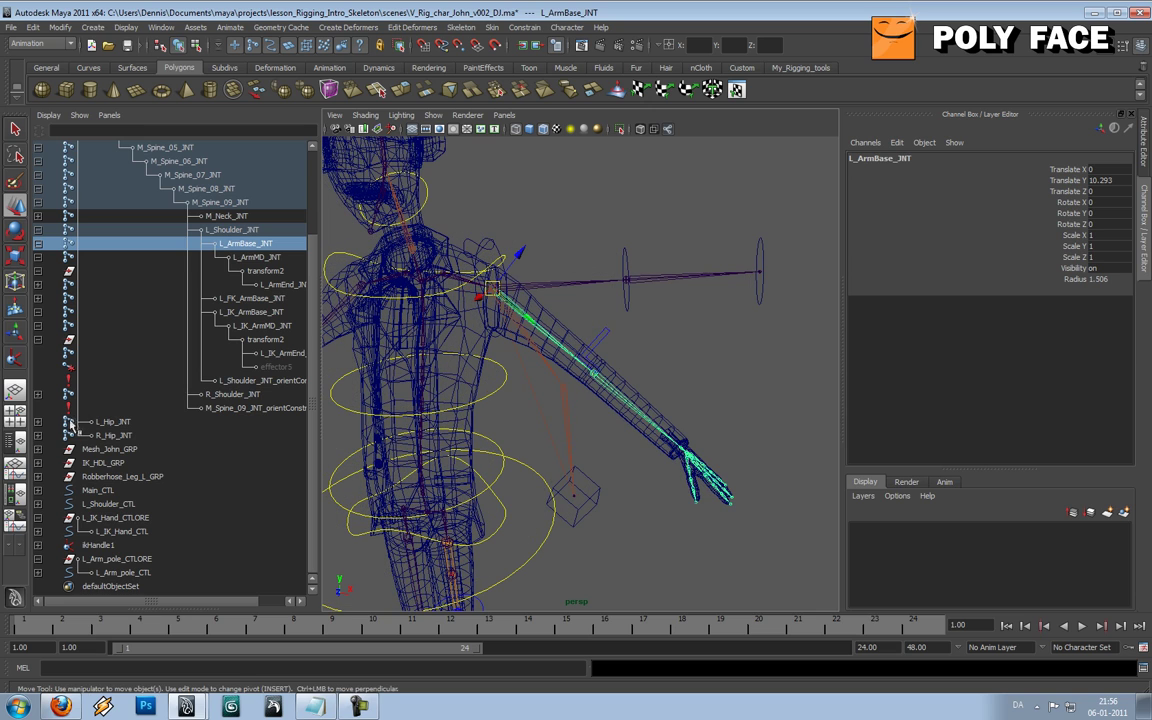
left_click(566, 288, "shift")
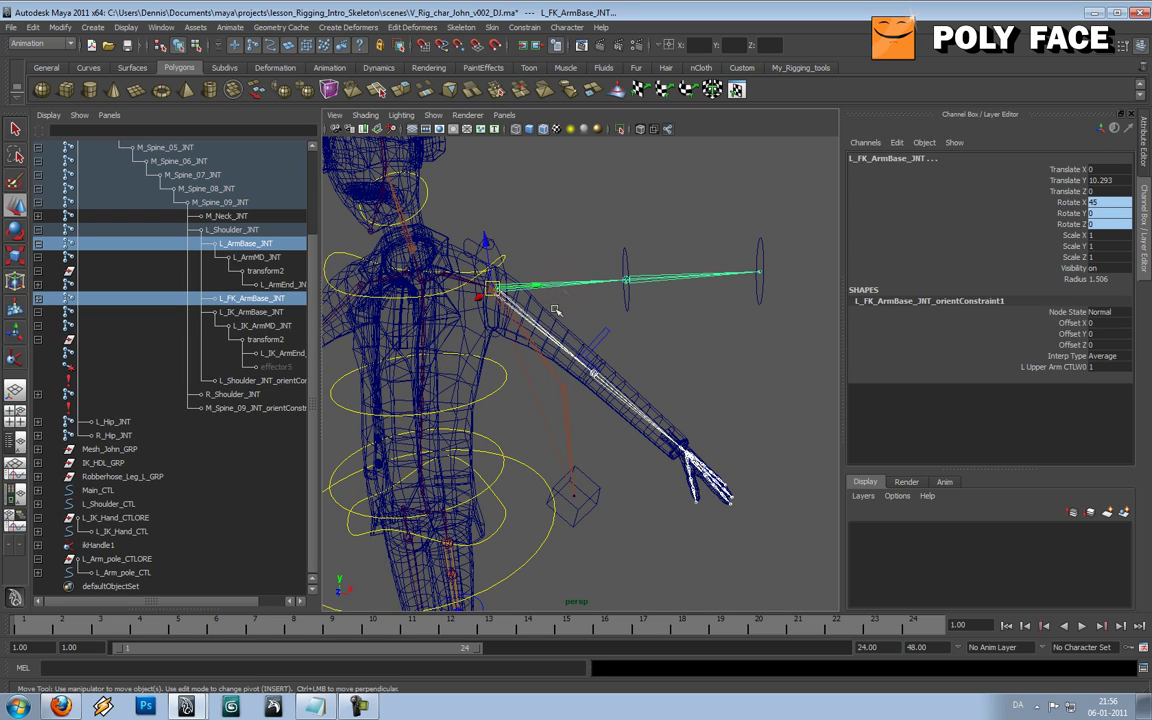
left_click(540, 360, "shift")
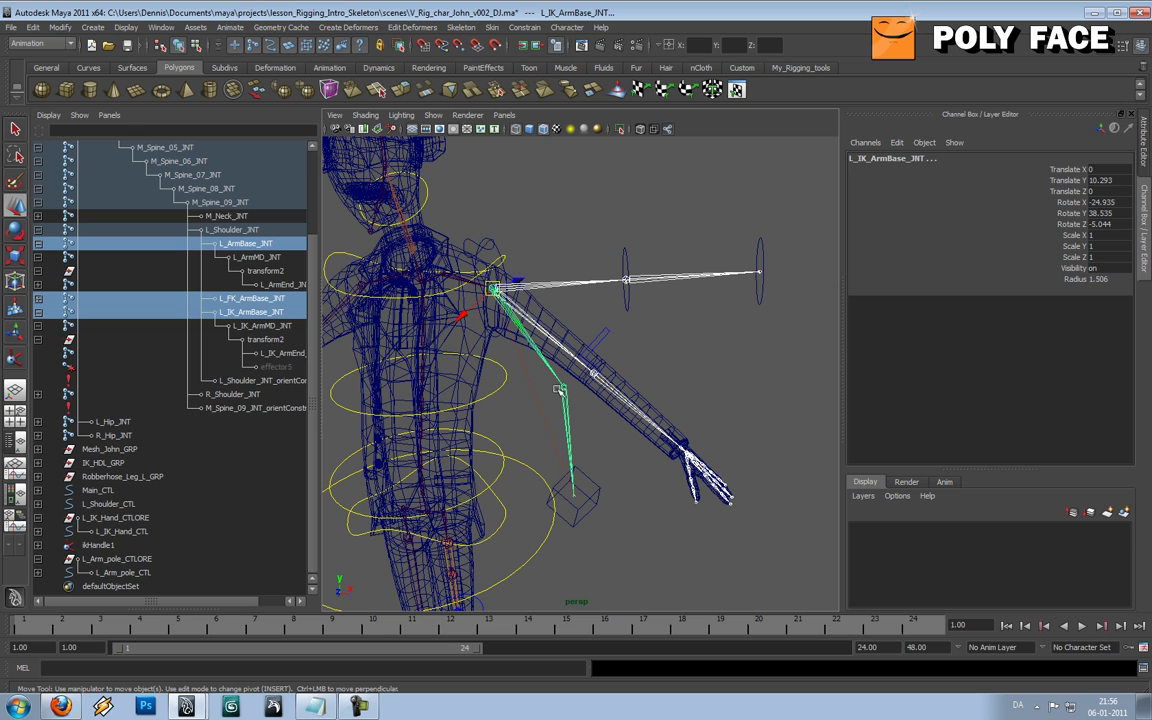
left_click(566, 403, "shift")
left_click(611, 389, "shift")
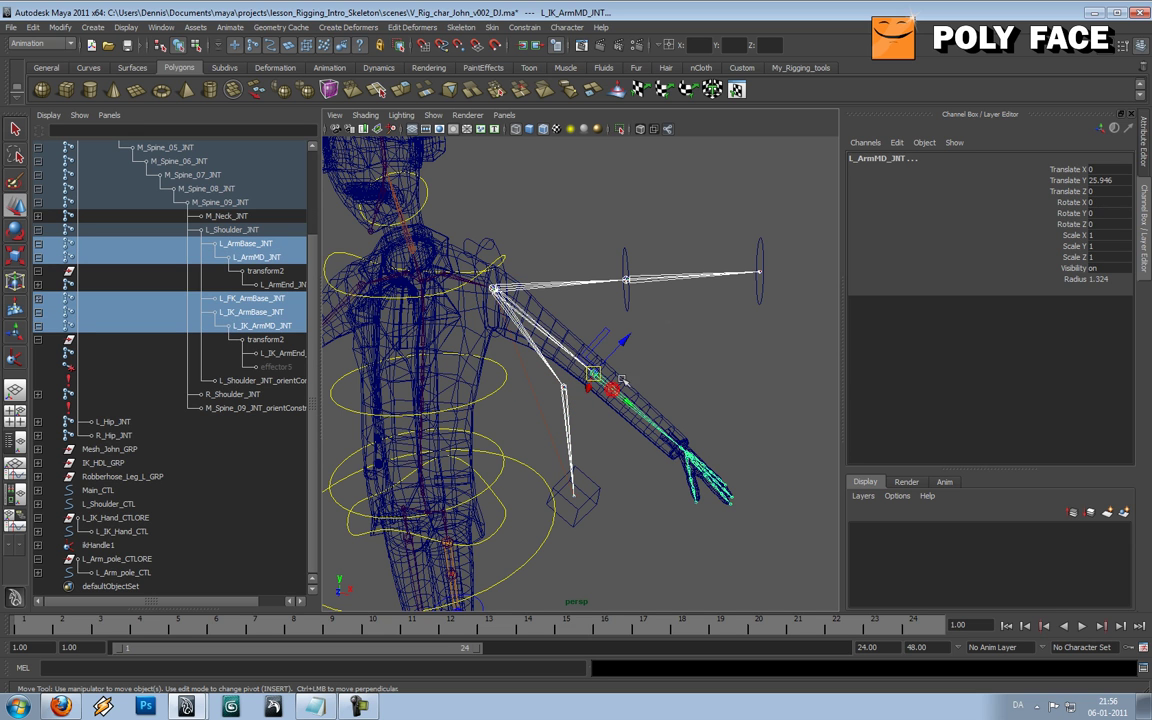
left_click(673, 278, "shift")
- Add the FK arm end joint, the IK handle at the IK wrist and the bind chain's L_ArmEnd_JNT to the selection
left_click_drag(683, 287, 600, 376, "alt")
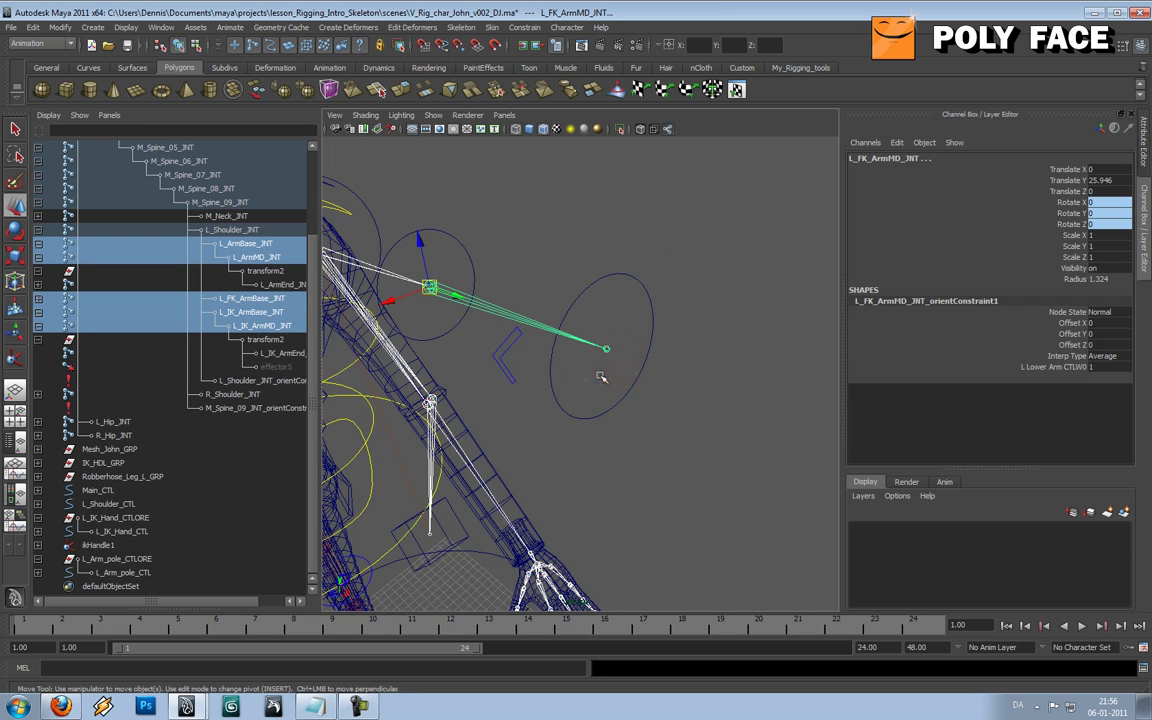
left_click(608, 350, "shift")
middle_click_drag(600, 470, 632, 280, "alt")
middle_click_drag(455, 340, 618, 312, "alt")
right_click_drag(618, 312, 660, 321, "alt")
scroll(584, 424, "up", 5)
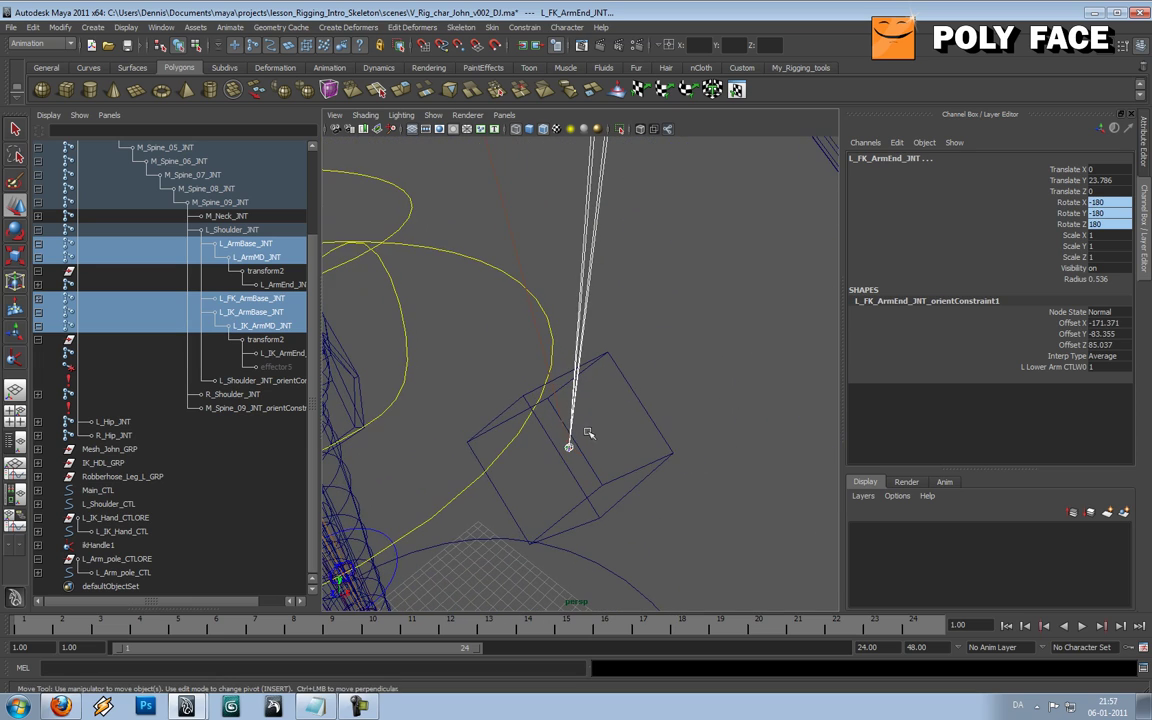
left_click(568, 444)
left_click_drag(674, 380, 661, 347, "alt")
middle_click_drag(661, 347, 598, 320, "alt")
right_click_drag(598, 320, 626, 396, "alt")
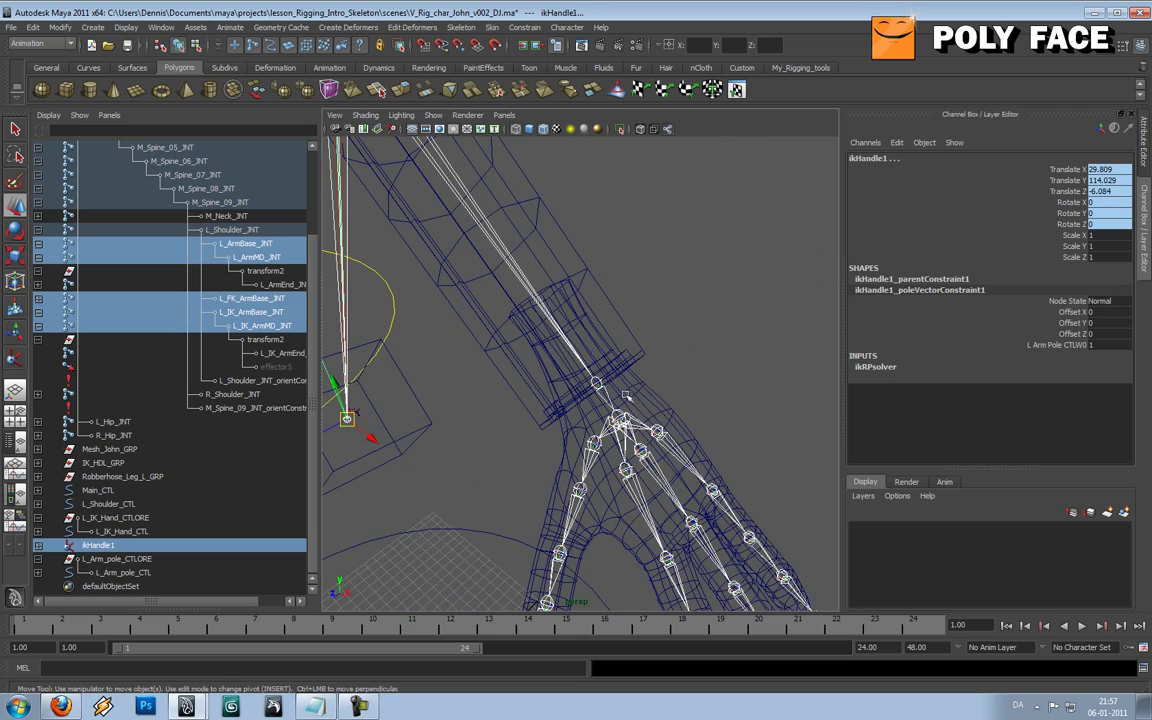
left_click(596, 383)
scroll(596, 383, "down", 4)
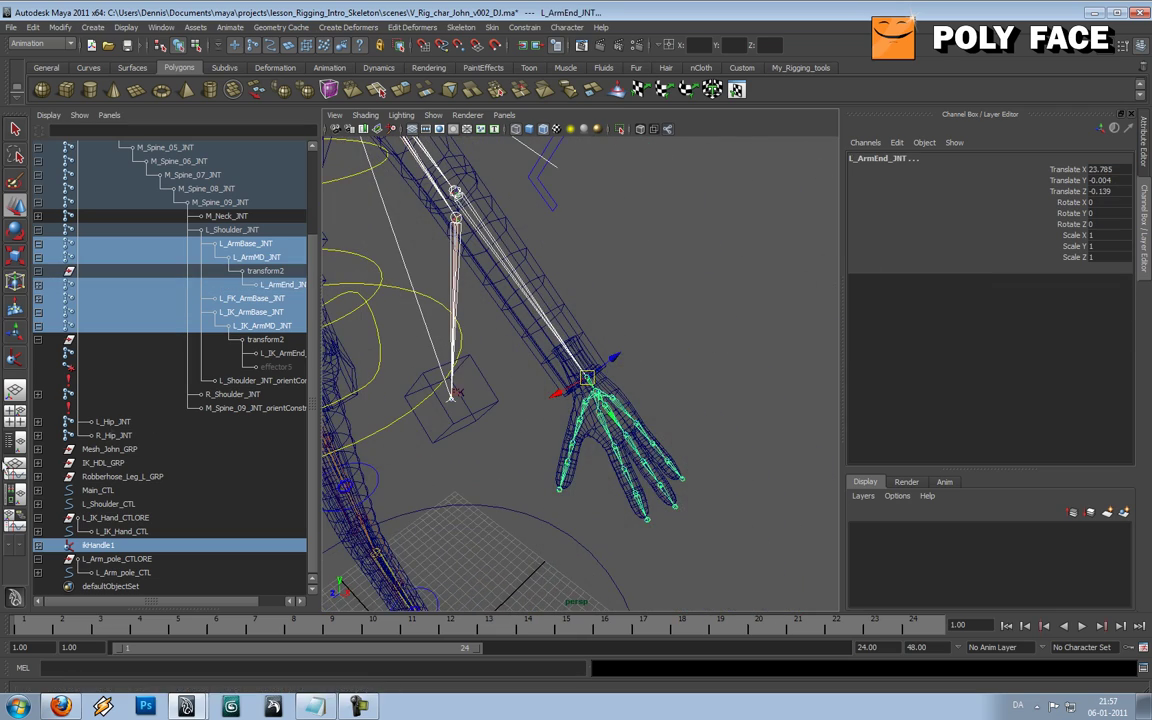
- Switch to the Hypershade/Persp layout and graph the input and output connections of the selected arm joints
left_click(9, 494)
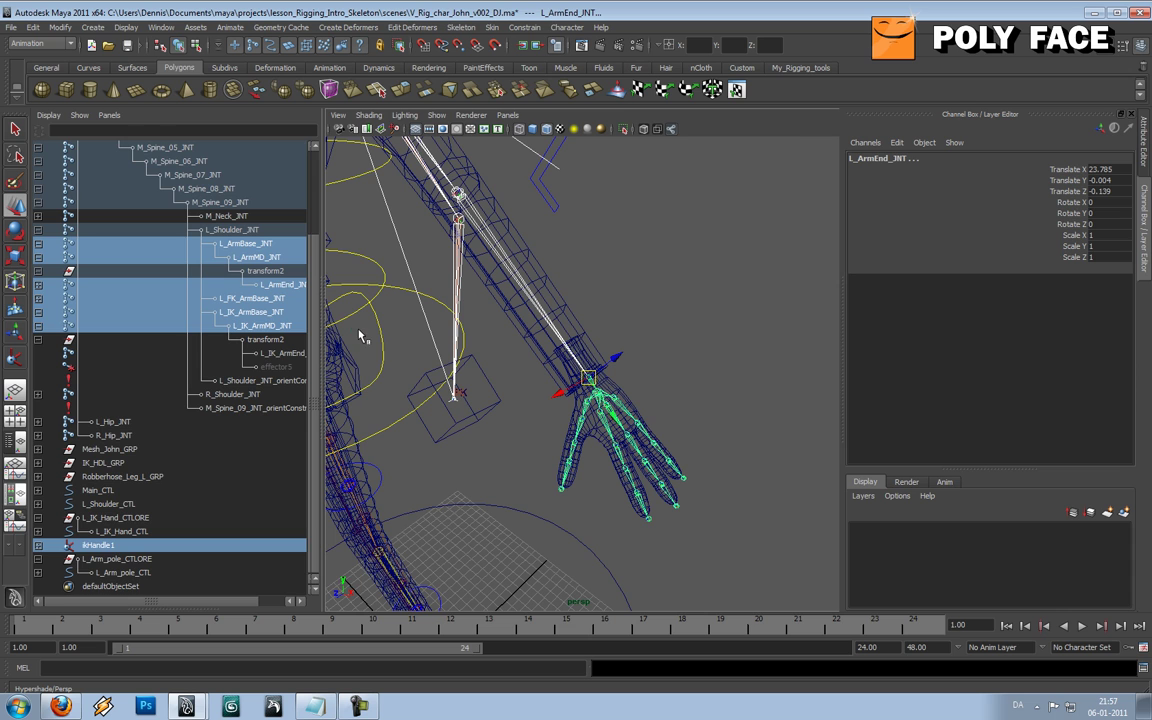
left_click_drag(438, 284, 582, 284)
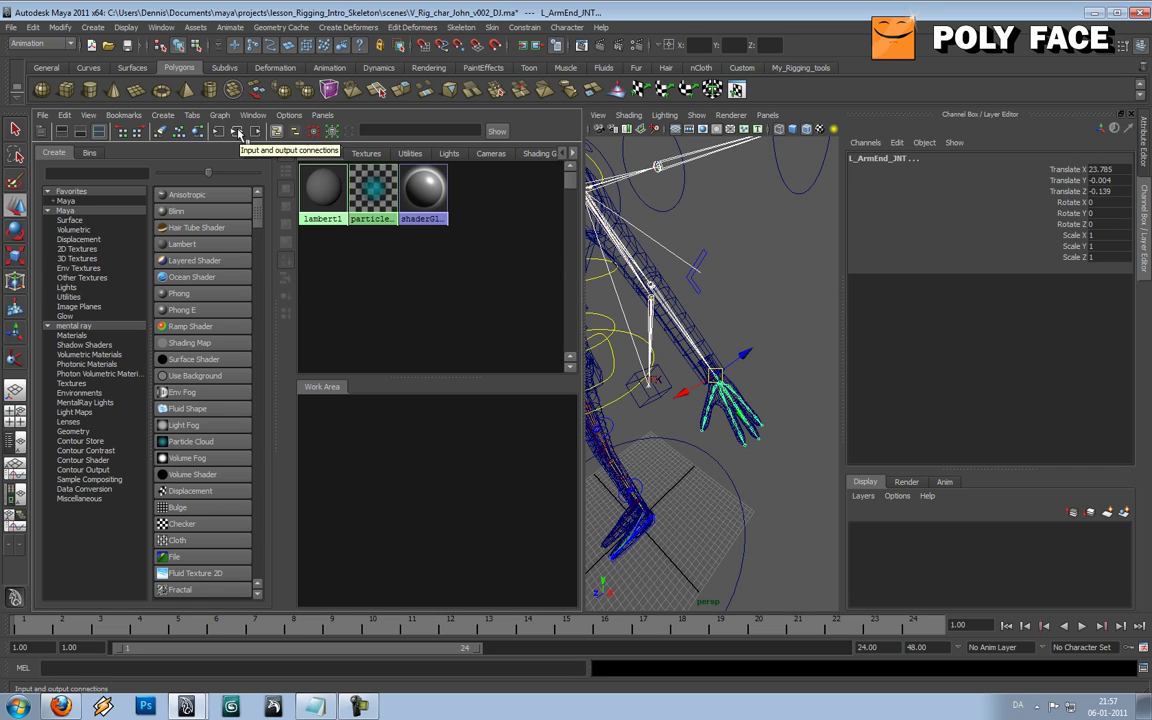
left_click(238, 133)
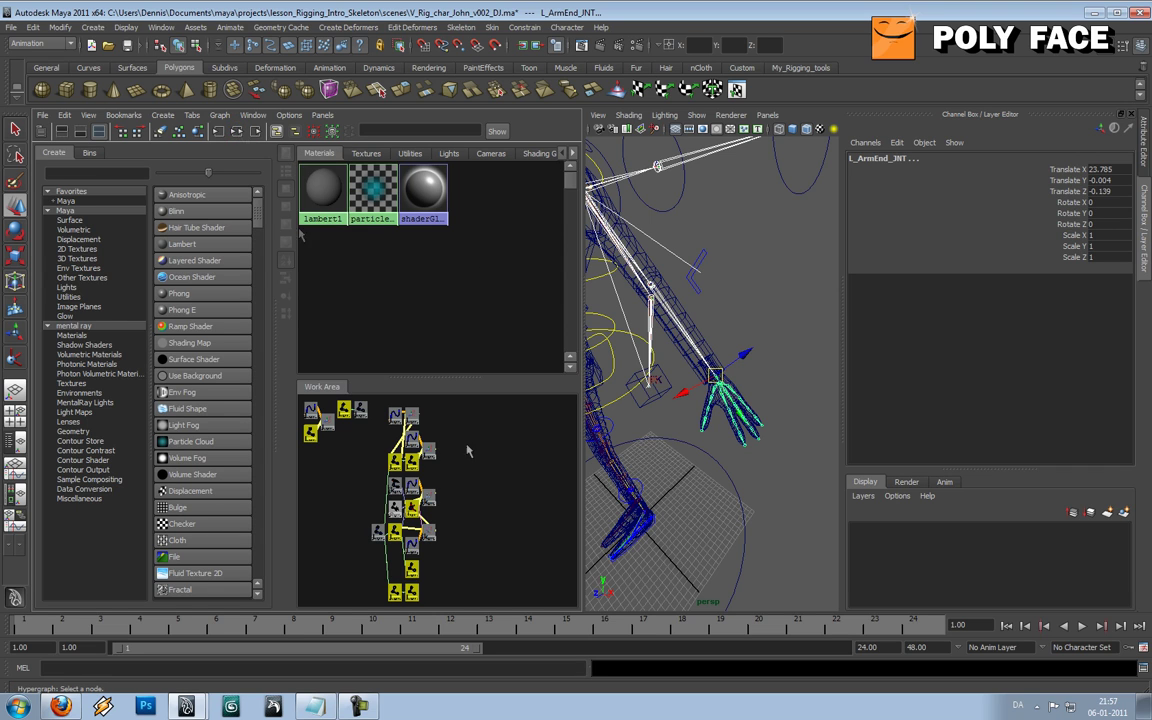
- Select the left IK arm base joint and move its node out to the free left side of the graph
middle_click_drag(474, 471, 540, 460, "alt")
left_click_drag(463, 451, 355, 489)
left_click(404, 469)
middle_click_drag(412, 469, 505, 443, "alt")
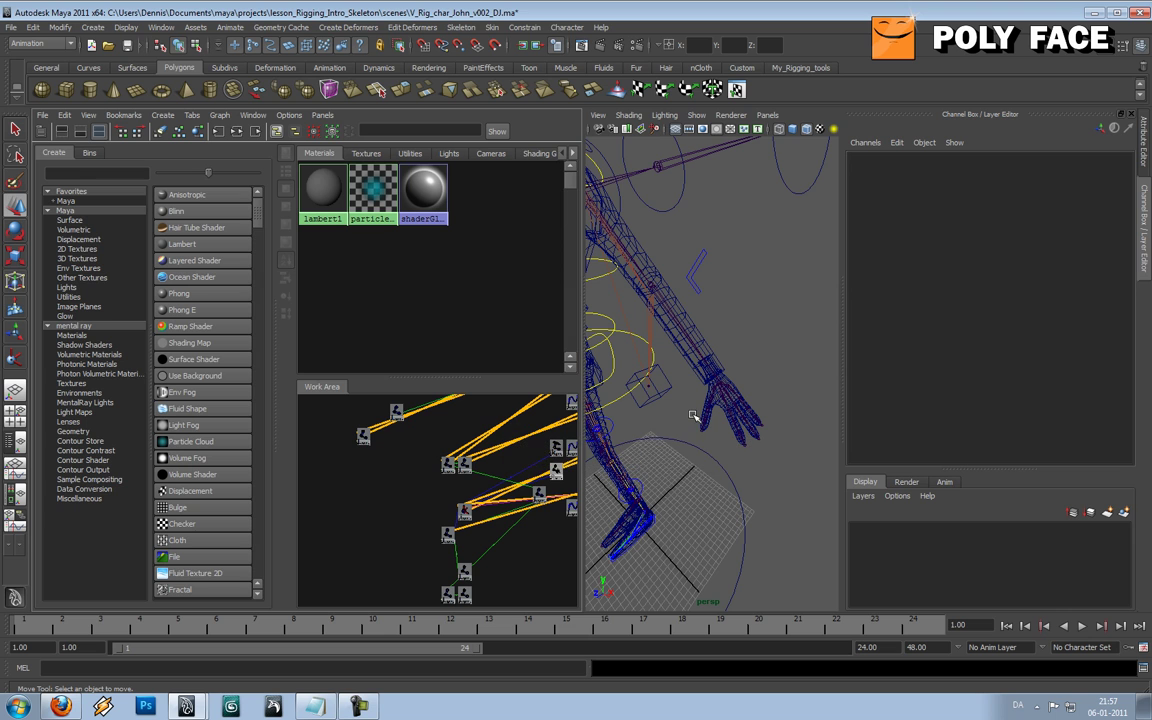
left_click_drag(692, 342, 757, 365, "alt")
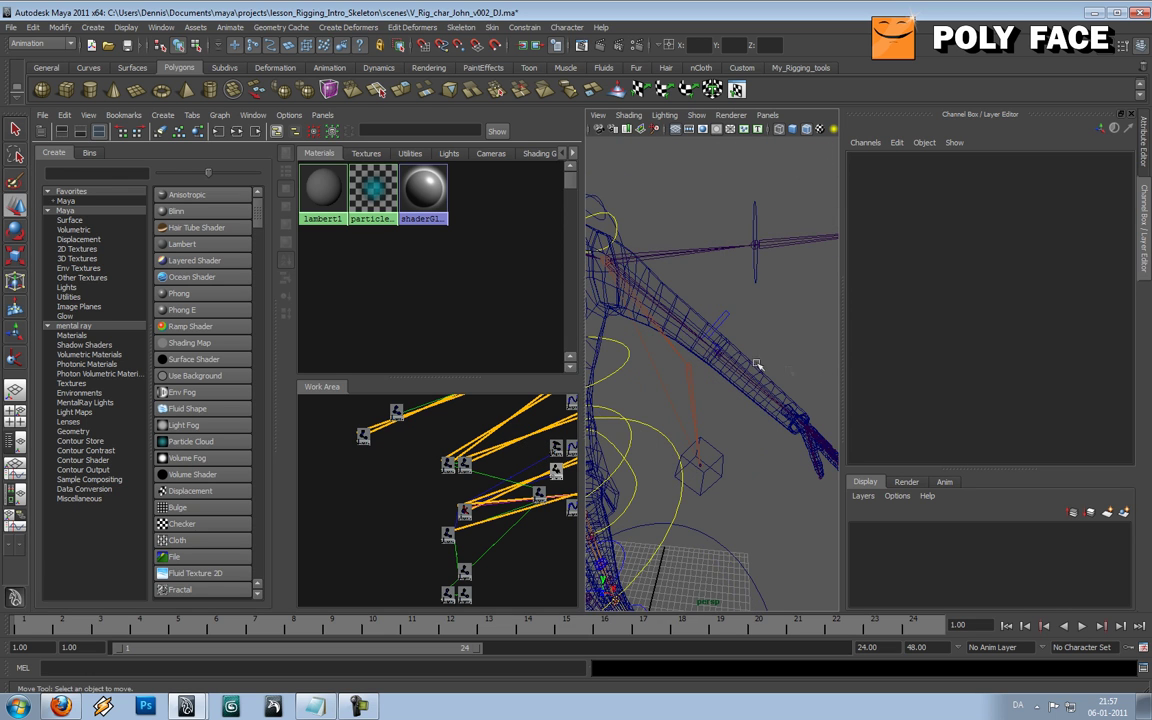
left_click(648, 312)
scroll(462, 455, "down", 5)
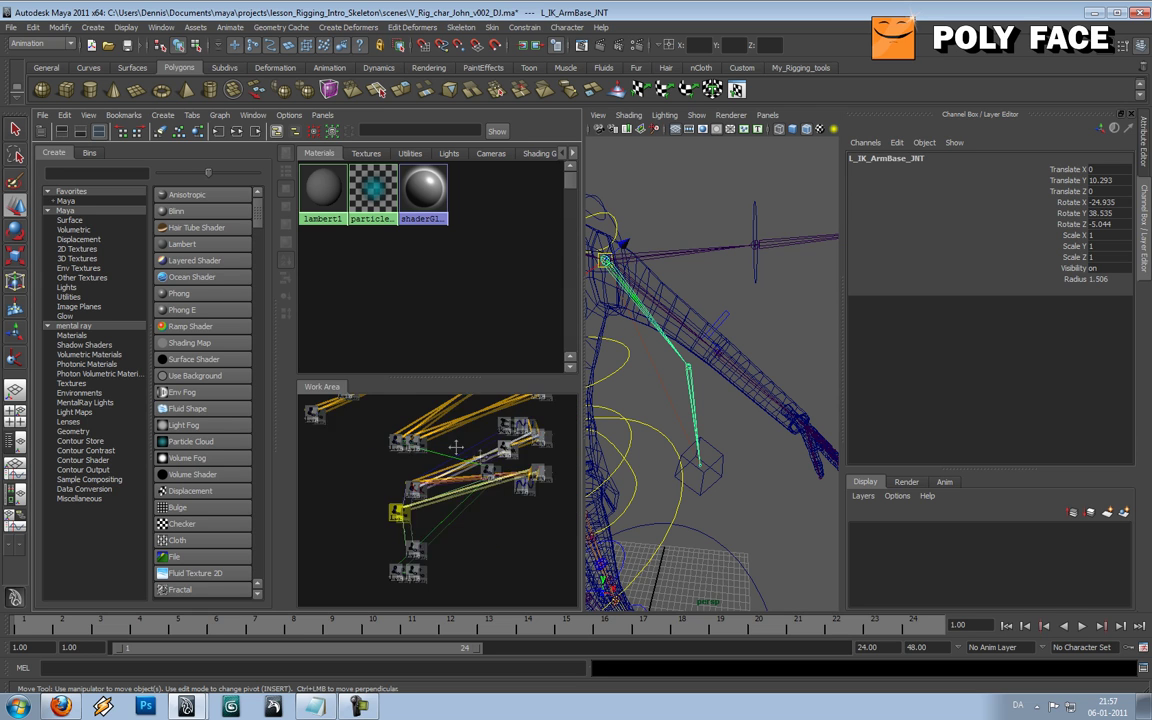
scroll(462, 455, "down", 3)
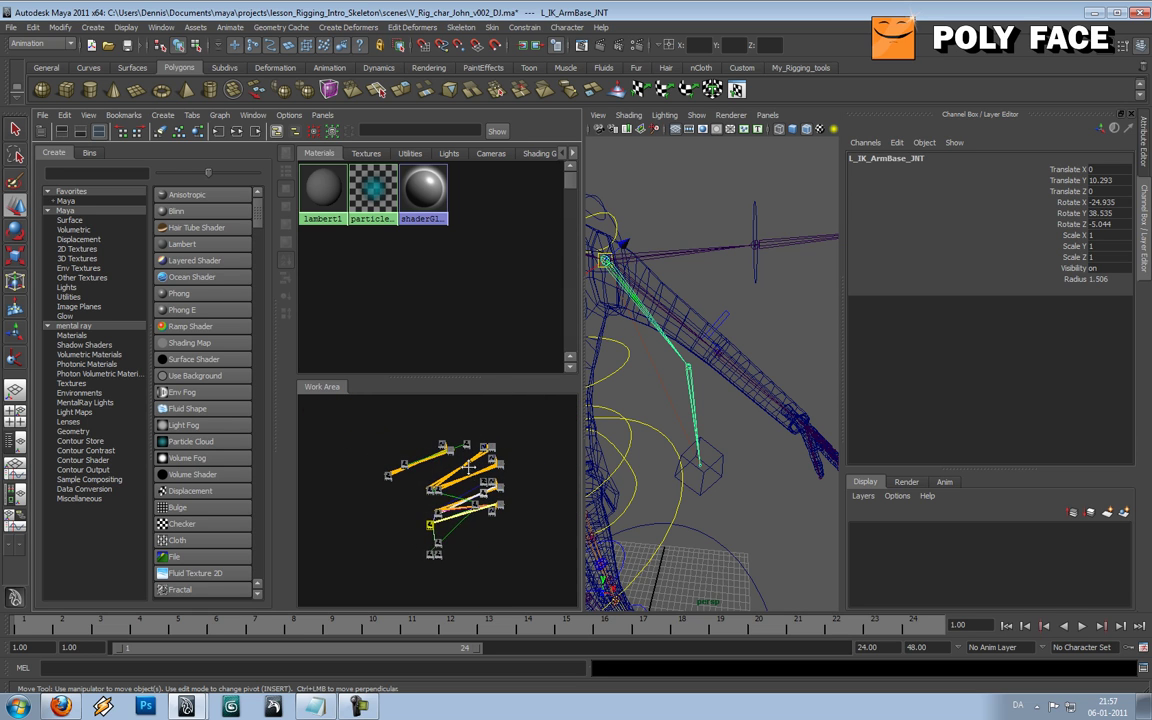
left_click_drag(430, 530, 385, 545)
- Place the FK arm base node directly above the IK arm base node and shift both further left
left_click(604, 258)
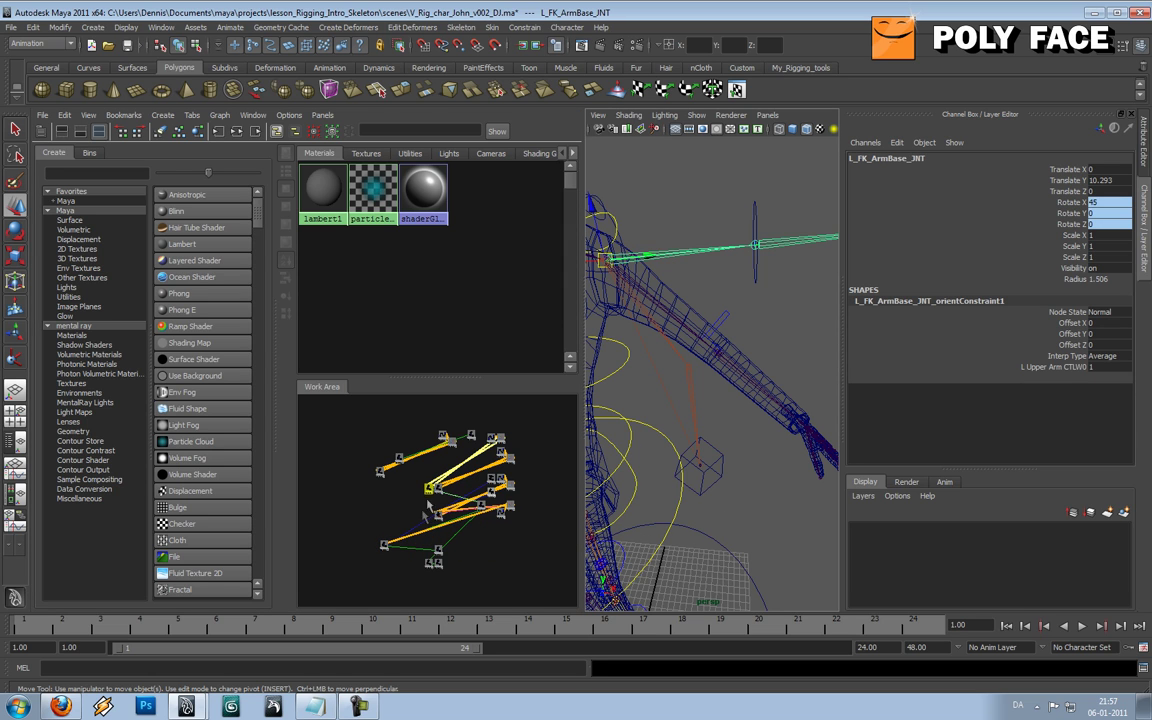
left_click(388, 517)
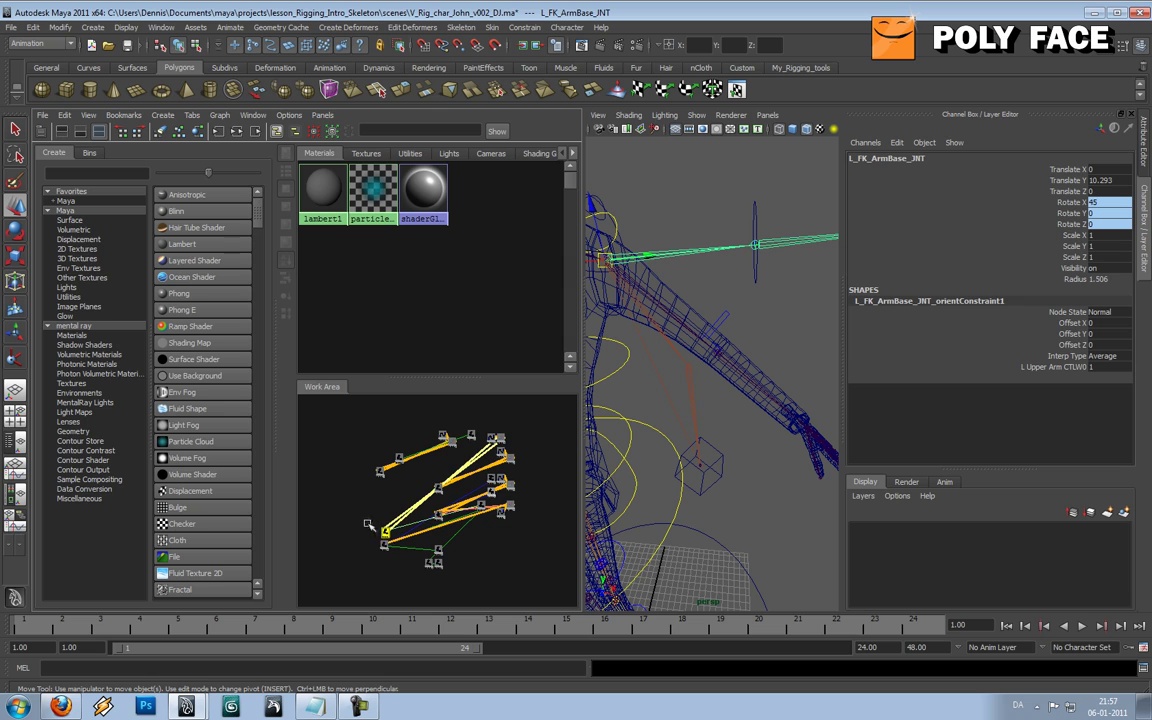
left_click(384, 543, "shift")
left_click_drag(386, 532, 371, 533)
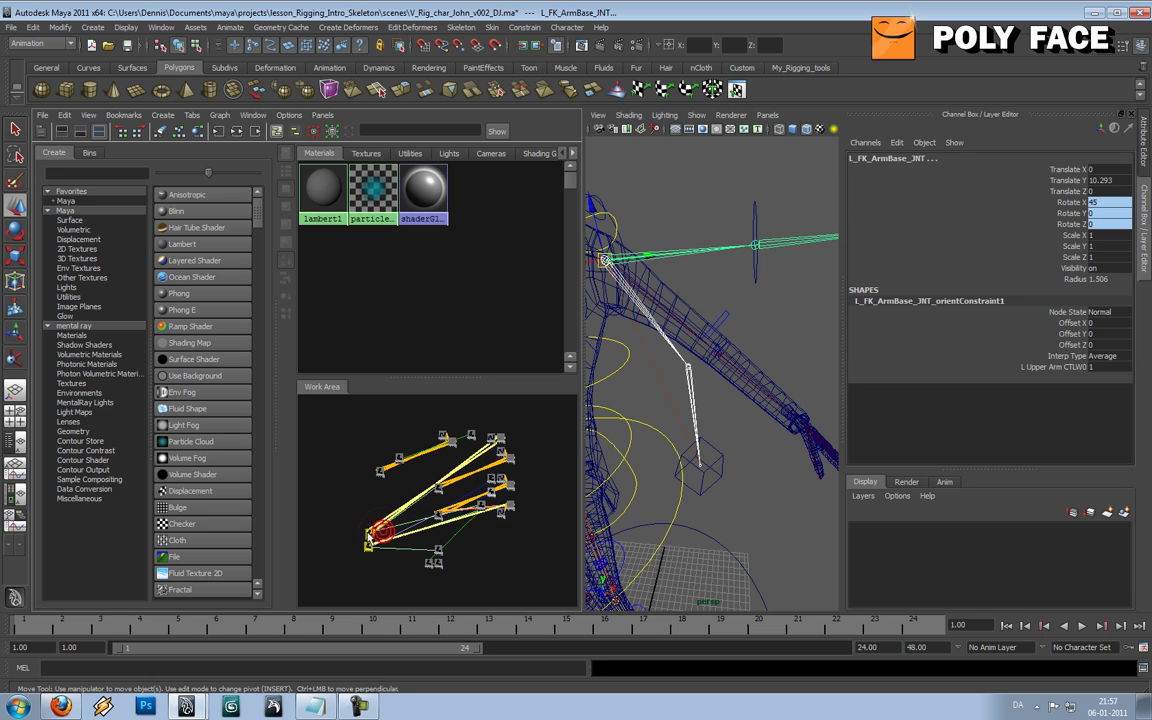
- Select the bind chain's L_ArmBase_JNT and place its node just right of the FK and IK arm base nodes
left_click(383, 575)
left_click(584, 268)
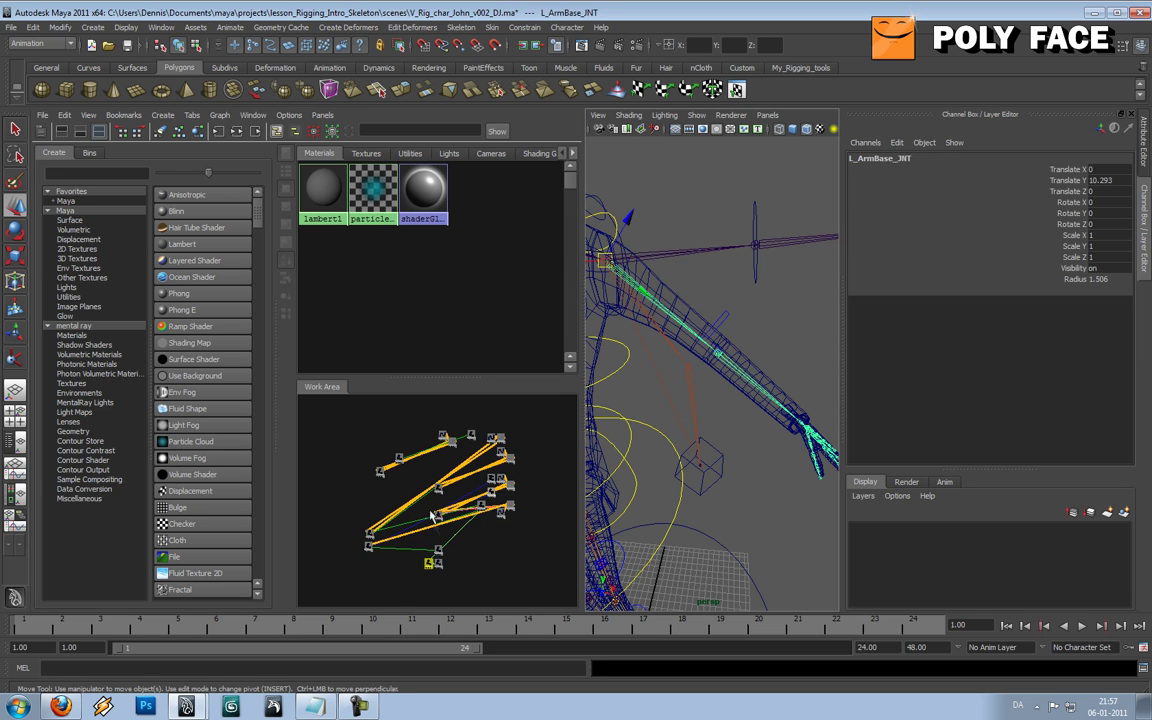
left_click(408, 543)
left_click_drag(408, 543, 391, 542)
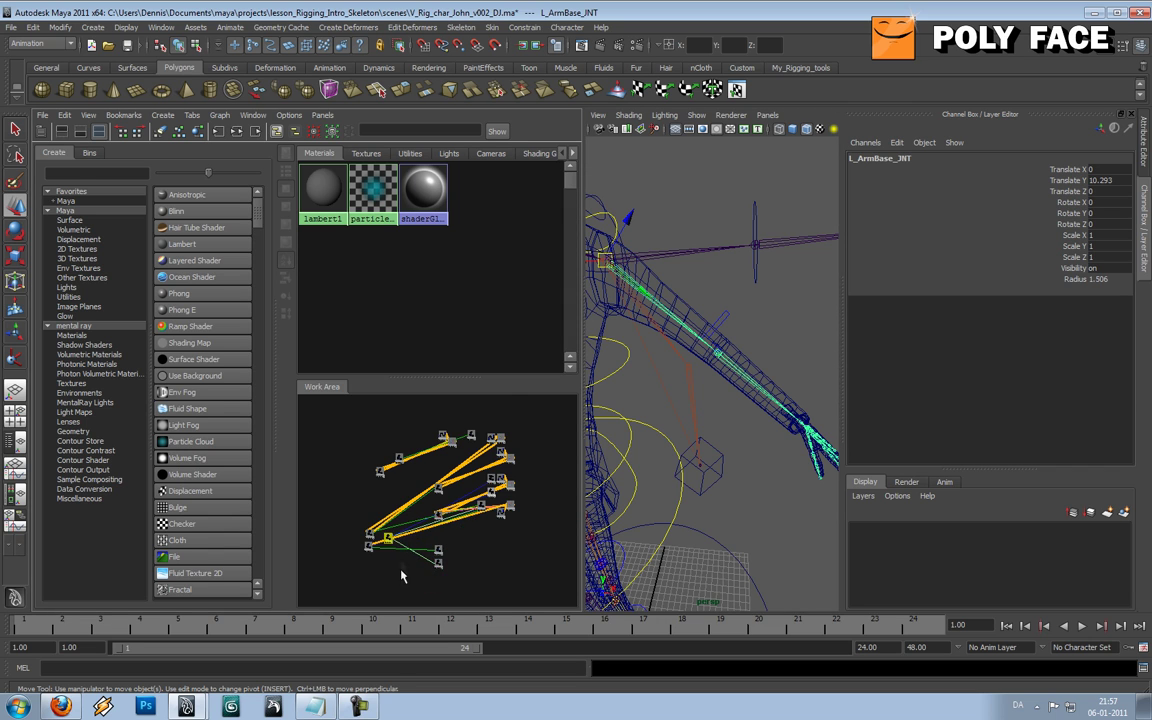
scroll(401, 576, "up", 5)
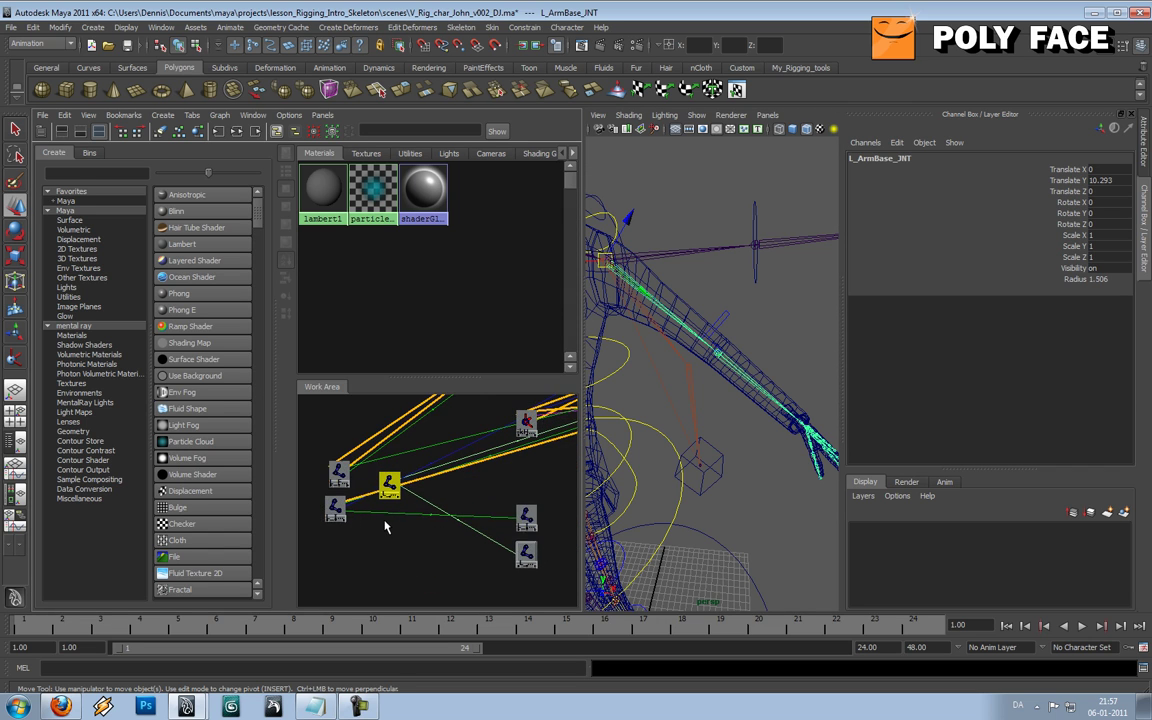
middle_click_drag(386, 527, 406, 528, "alt")
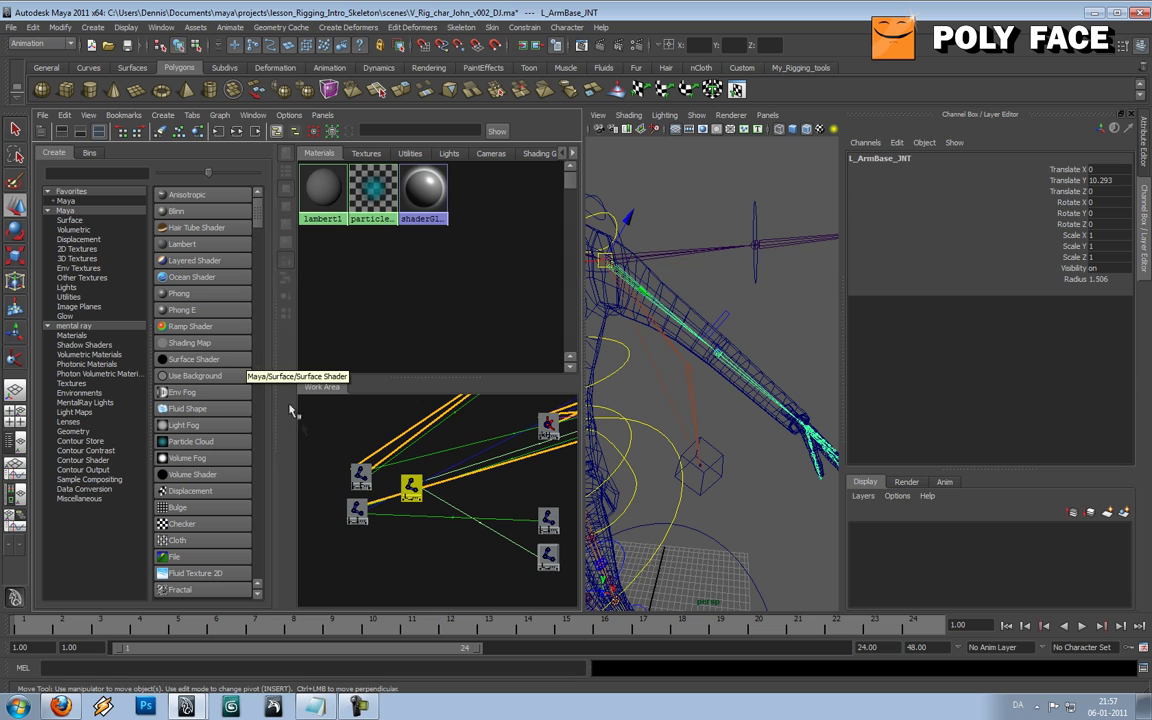
- Create a Blend Colors utility node and position it between the FK and IK arm base nodes and the L_ArmBase_JNT node
left_click(358, 474)
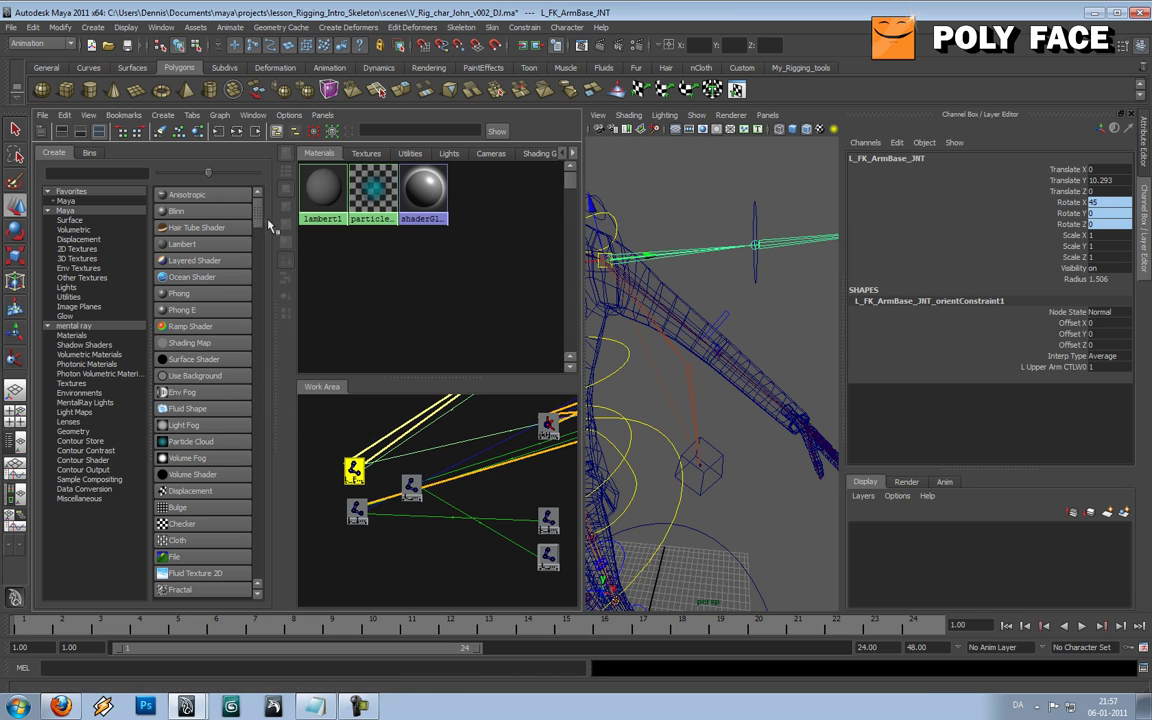
left_click(68, 297)
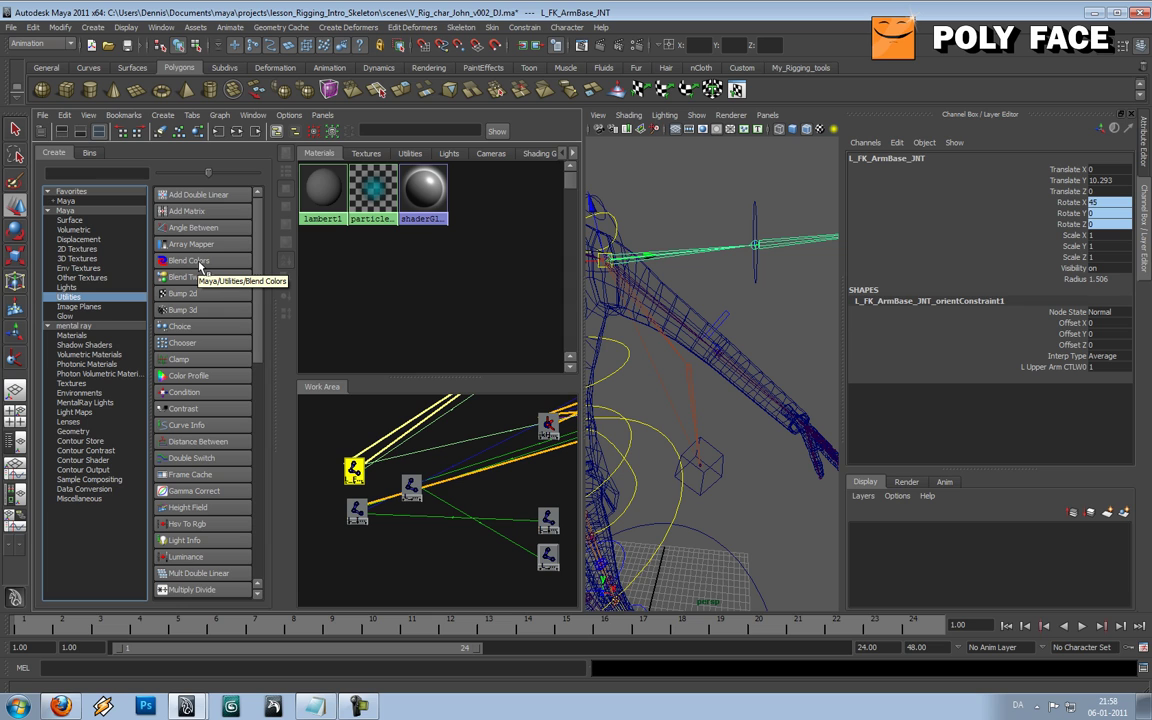
left_click(199, 262)
left_click_drag(305, 405, 380, 478)
left_click_drag(311, 442, 340, 512)
left_click(379, 483)
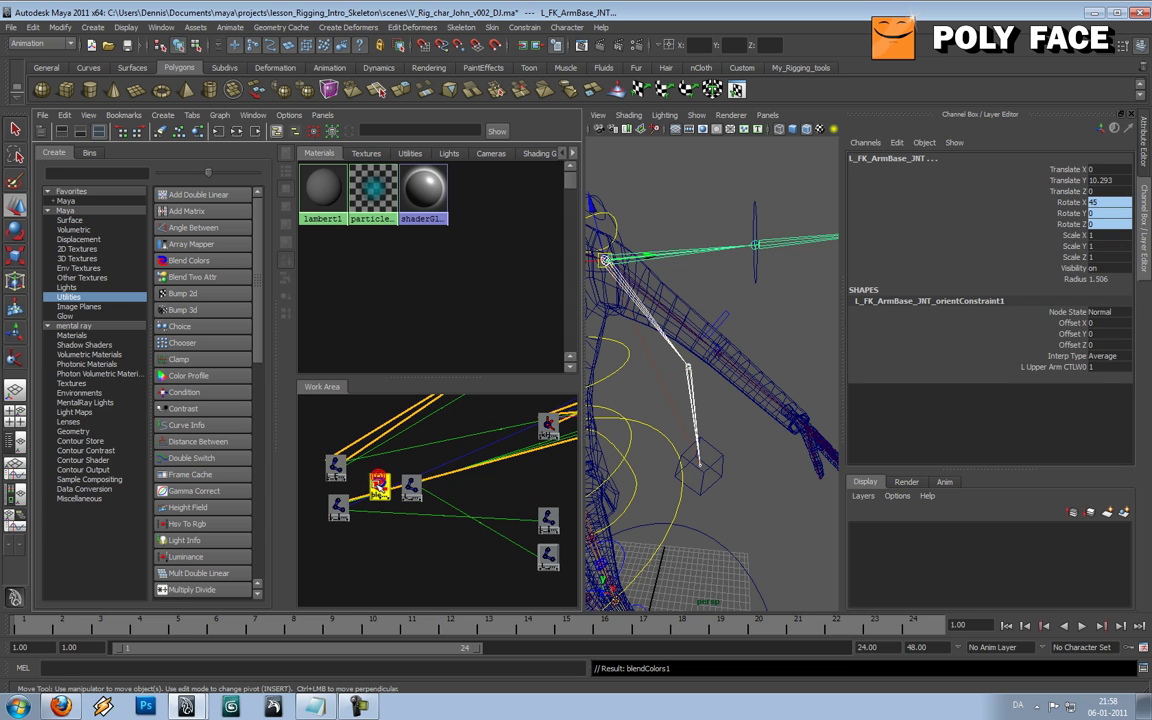
- Connect rotateX of L_FK_ArmBase_JNT to color1R of blendColors1 in the Connection Editor
left_click(335, 467)
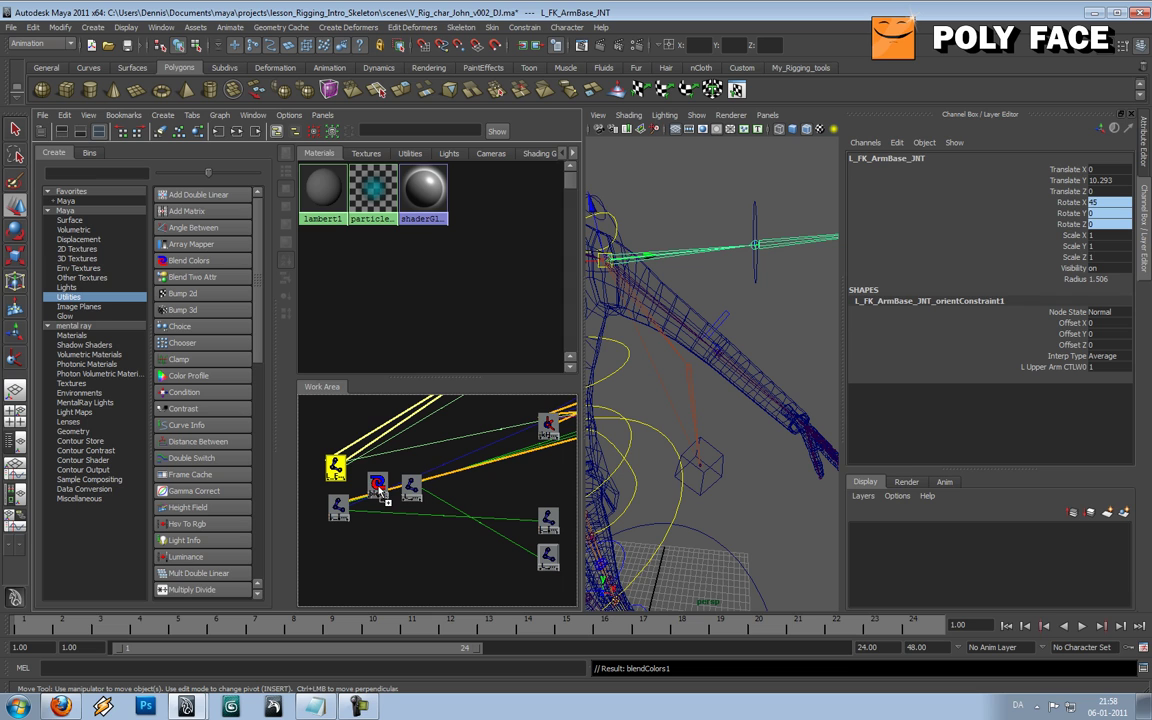
middle_click_drag(381, 493, 378, 484)
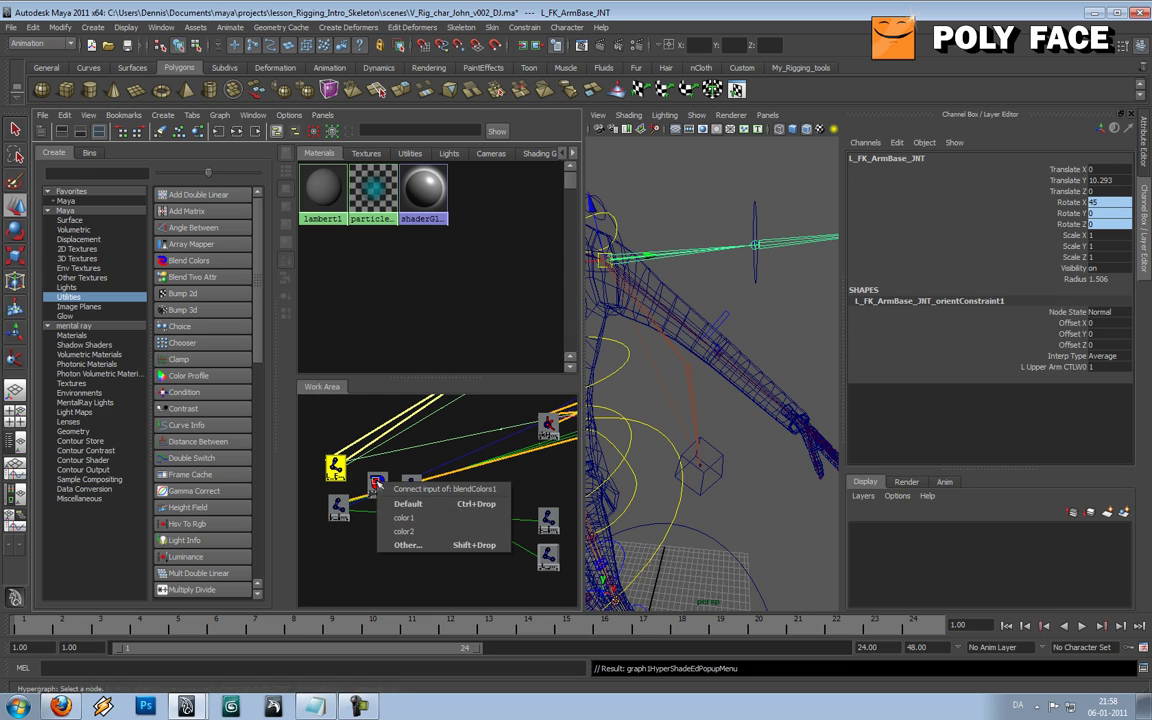
left_click(400, 545)
scroll(348, 168, "down", 1)
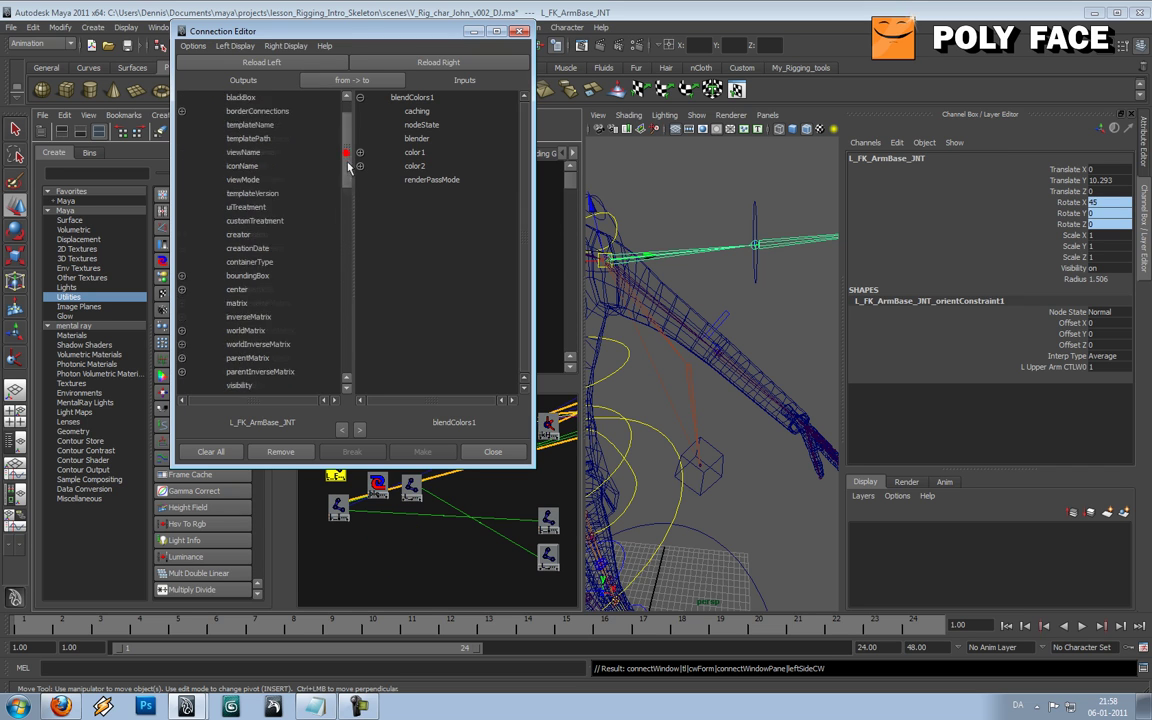
scroll(347, 222, "down", 8)
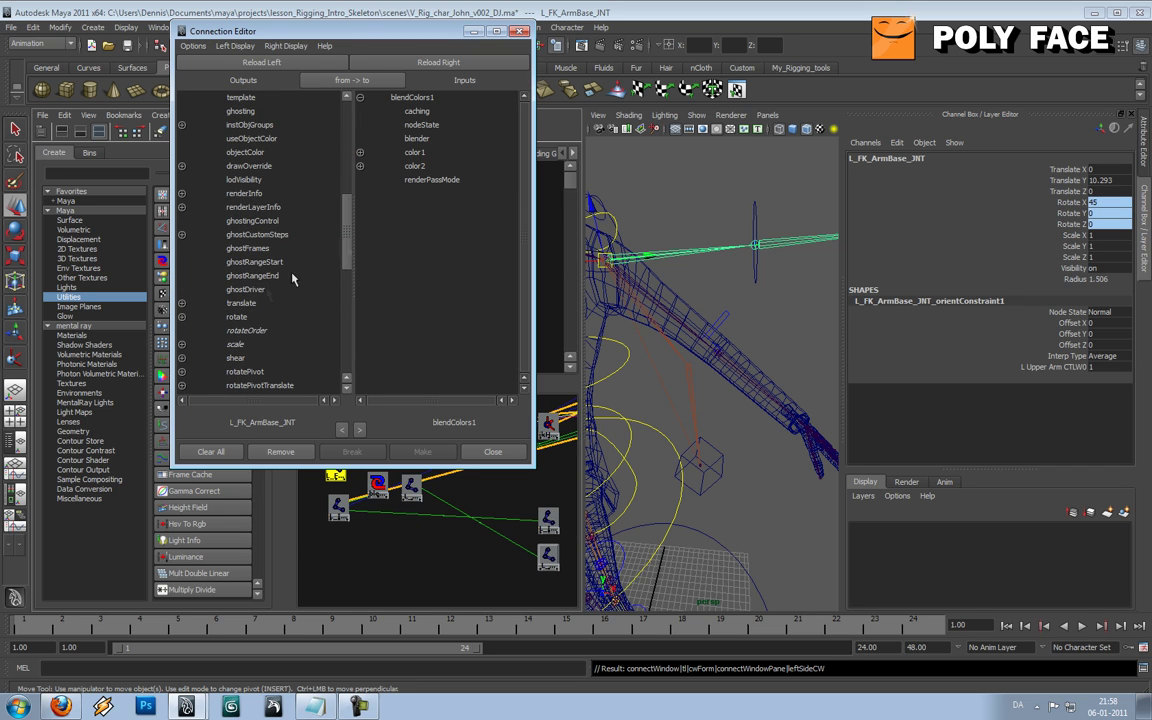
left_click(182, 317)
left_click(359, 152)
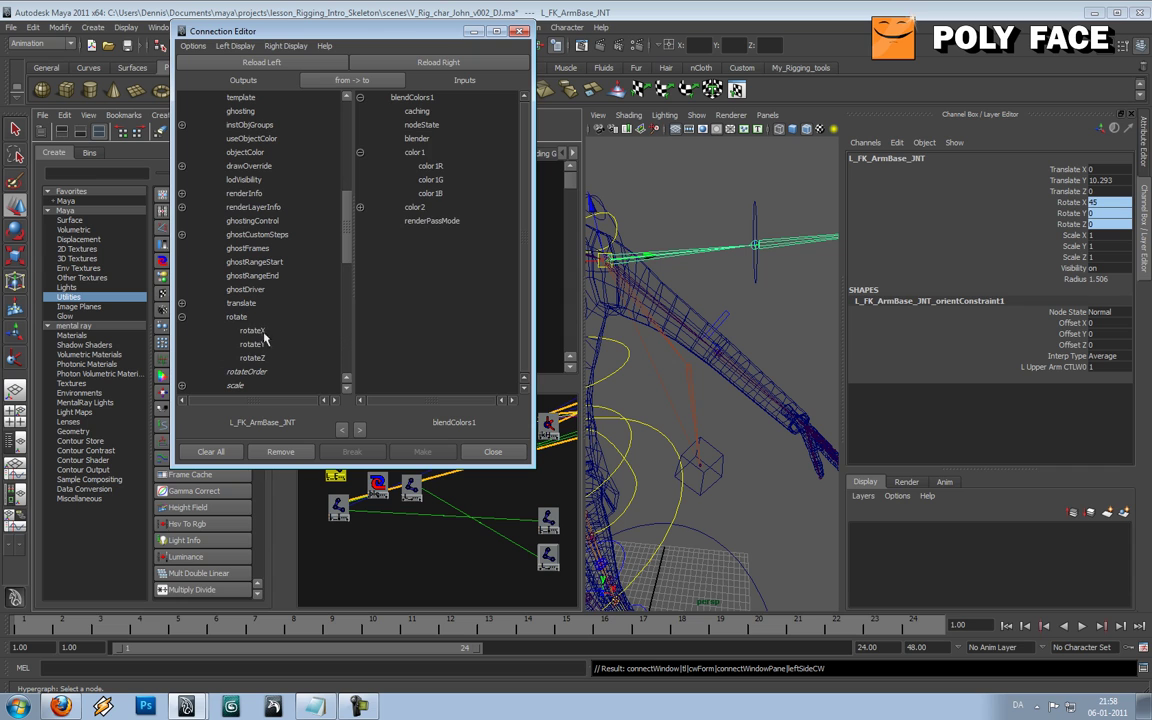
left_click(252, 330)
left_click(448, 167)
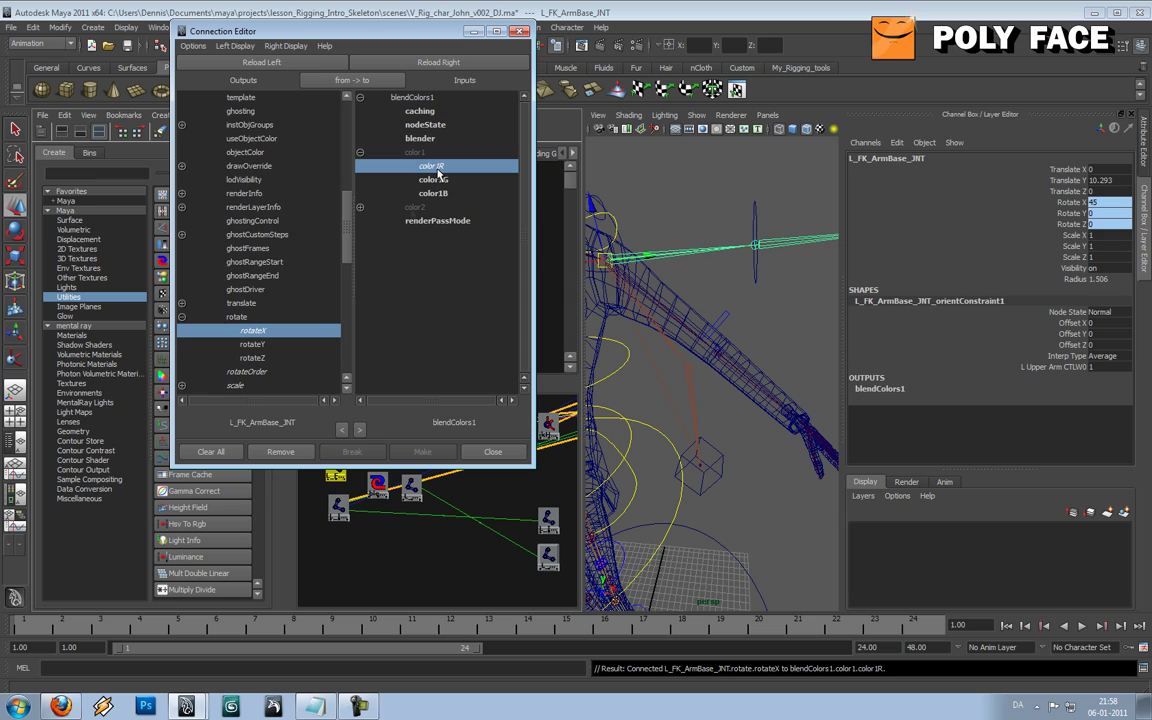
- Connect rotateY and rotateZ of L_FK_ArmBase_JNT to color1G and color1B of blendColors1
left_click(255, 344)
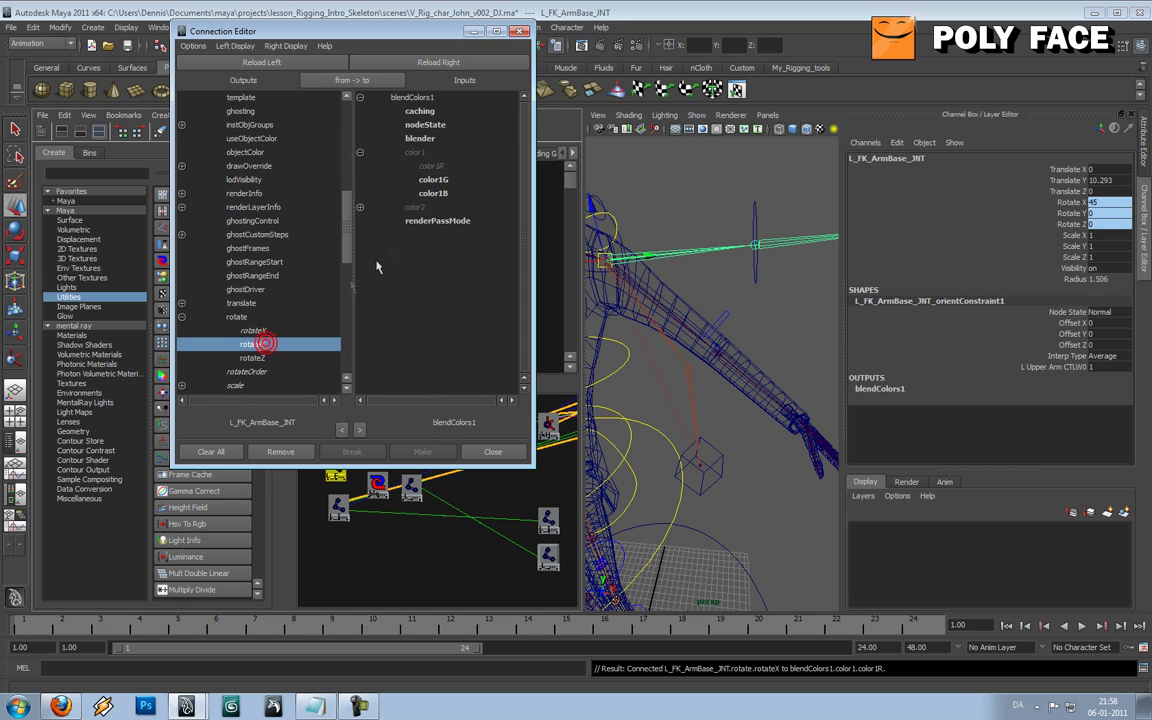
left_click(433, 179)
left_click(252, 357)
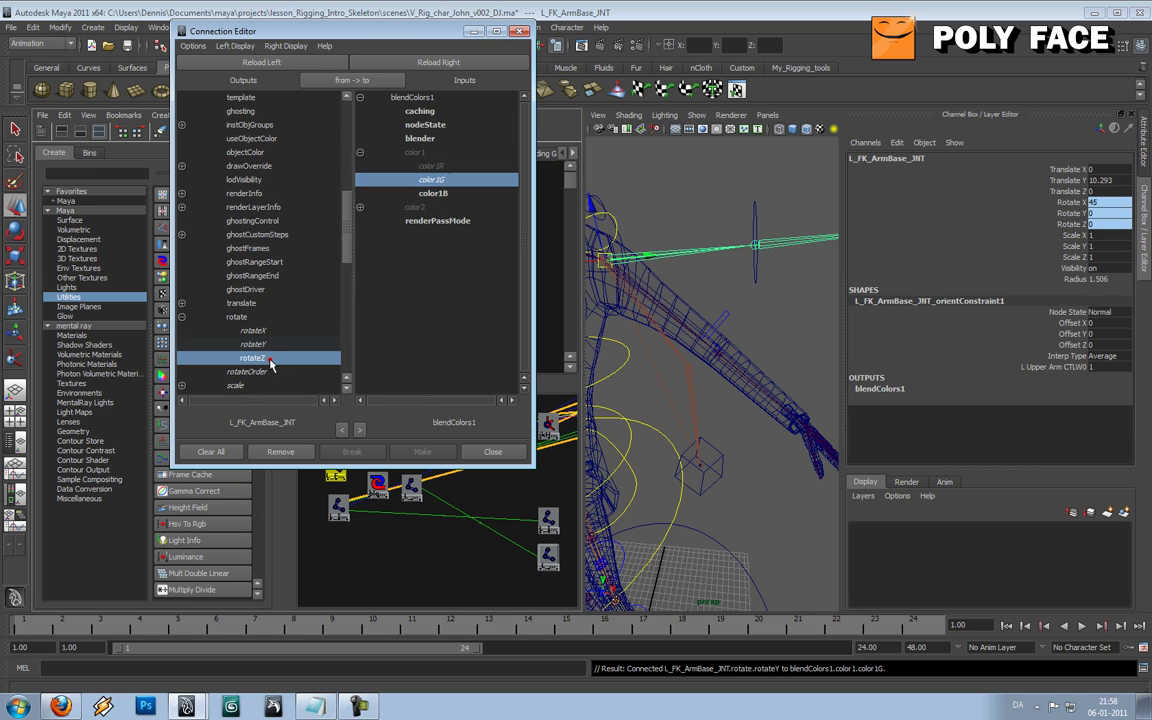
left_click(441, 193)
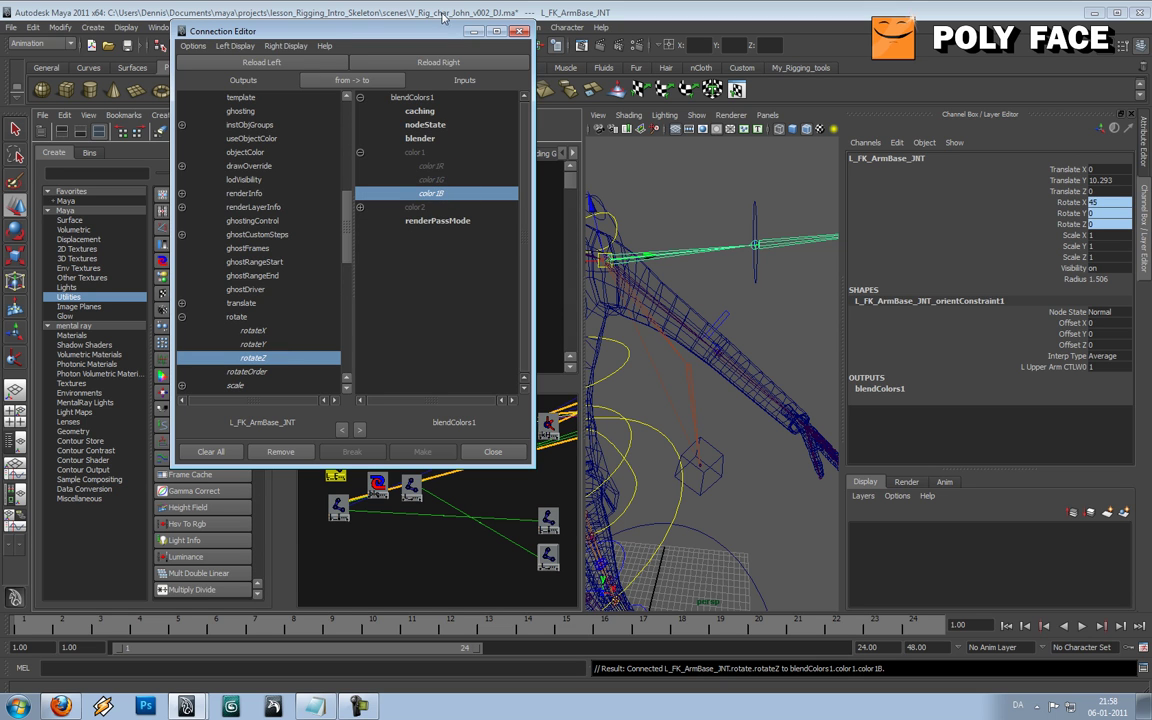
- Load L_IK_ArmBase_JNT as the source and blendColors1 as the target in the Connection Editor
left_click_drag(437, 33, 812, 35)
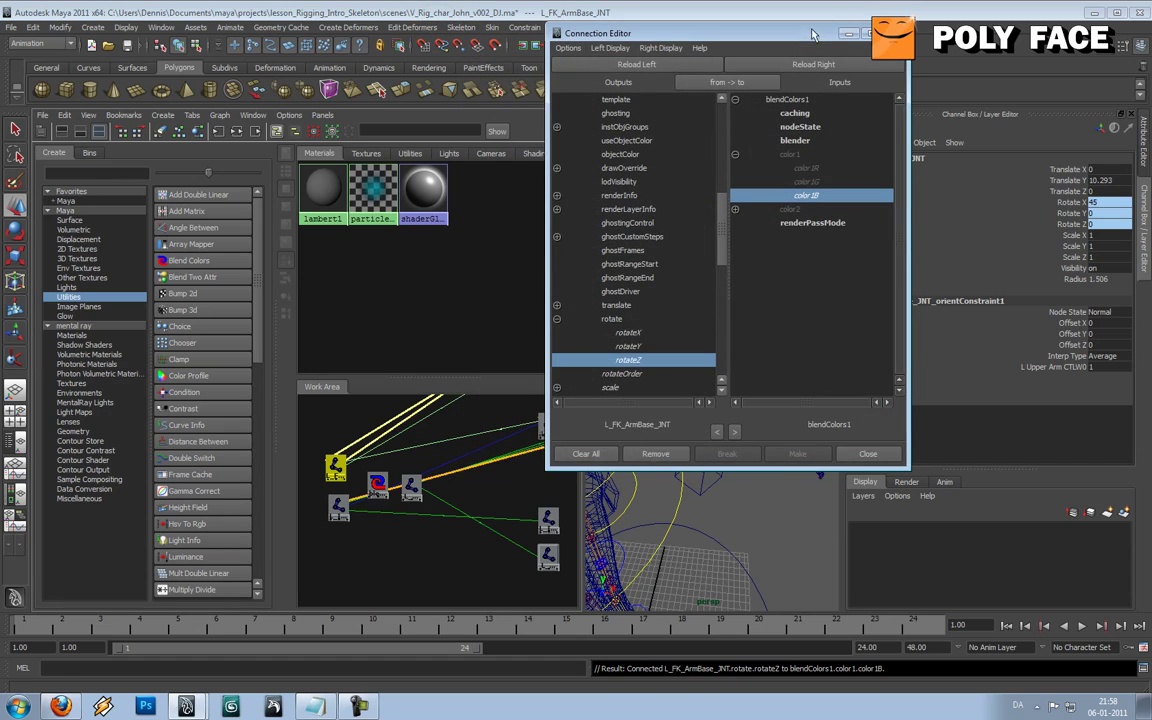
left_click(339, 507)
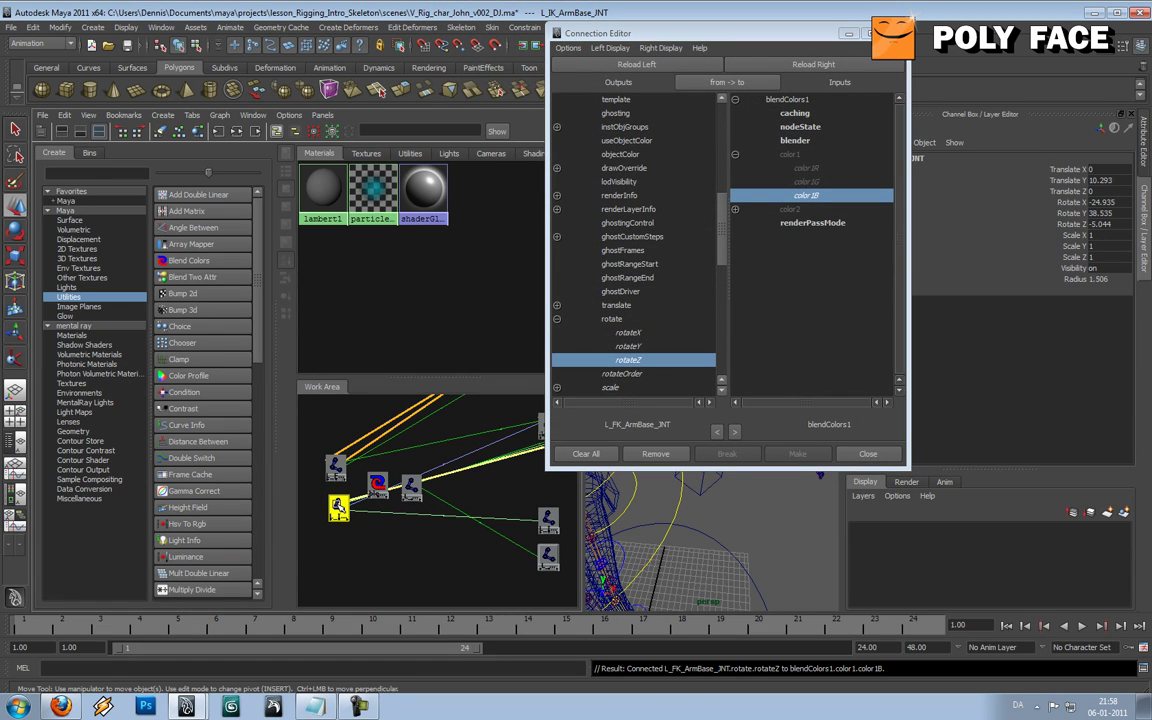
middle_click_drag(339, 507, 384, 487)
left_click(432, 547)
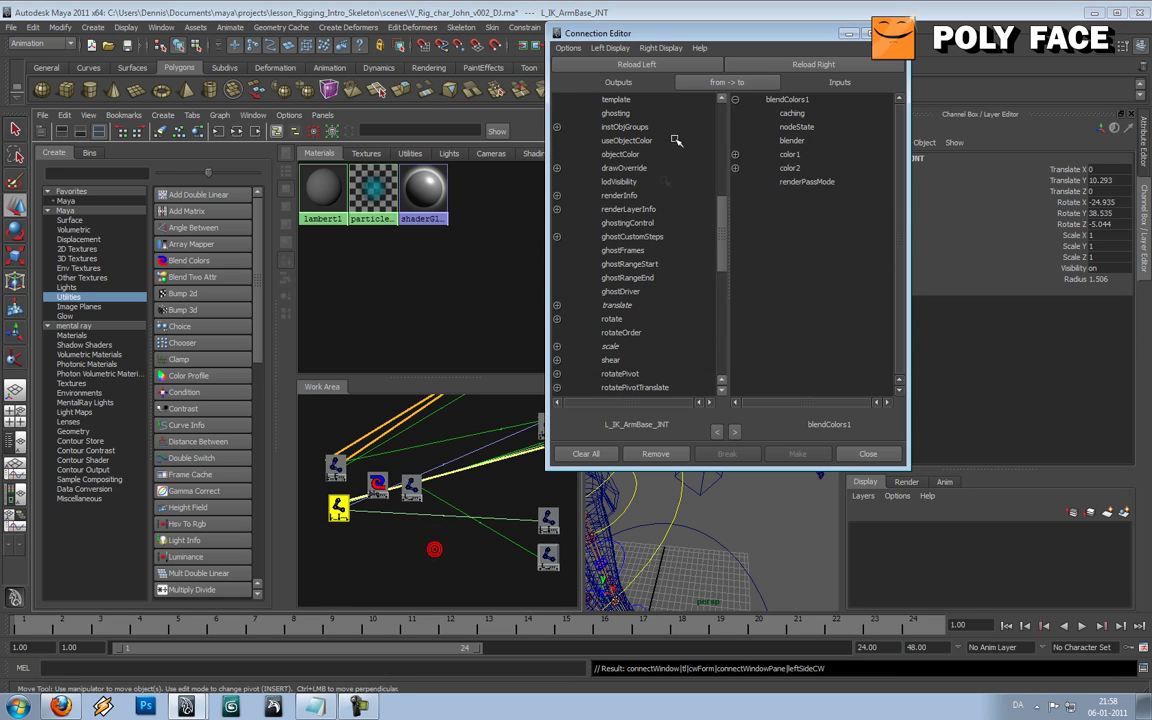
left_click_drag(681, 36, 475, 30)
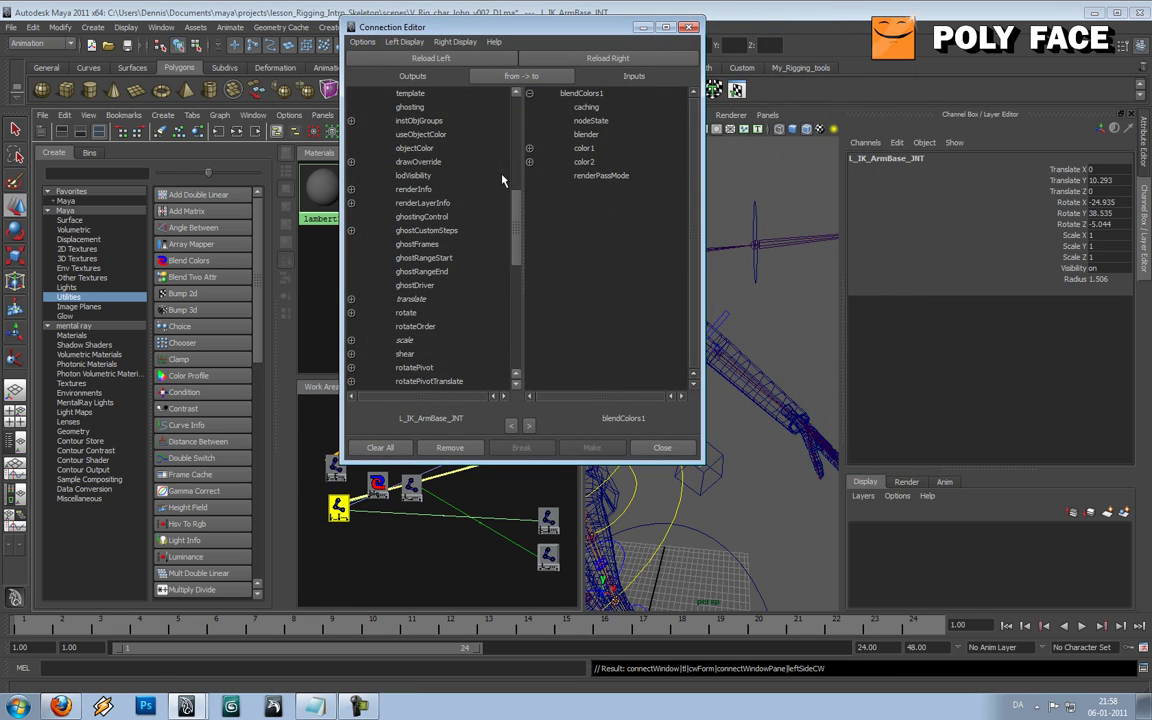
- Connect rotateX, rotateY and rotateZ of L_IK_ArmBase_JNT to color2R, color2G and color2B of blendColors1, and close the Connection Editor
scroll(510, 204, "down", 2)
left_click(351, 285)
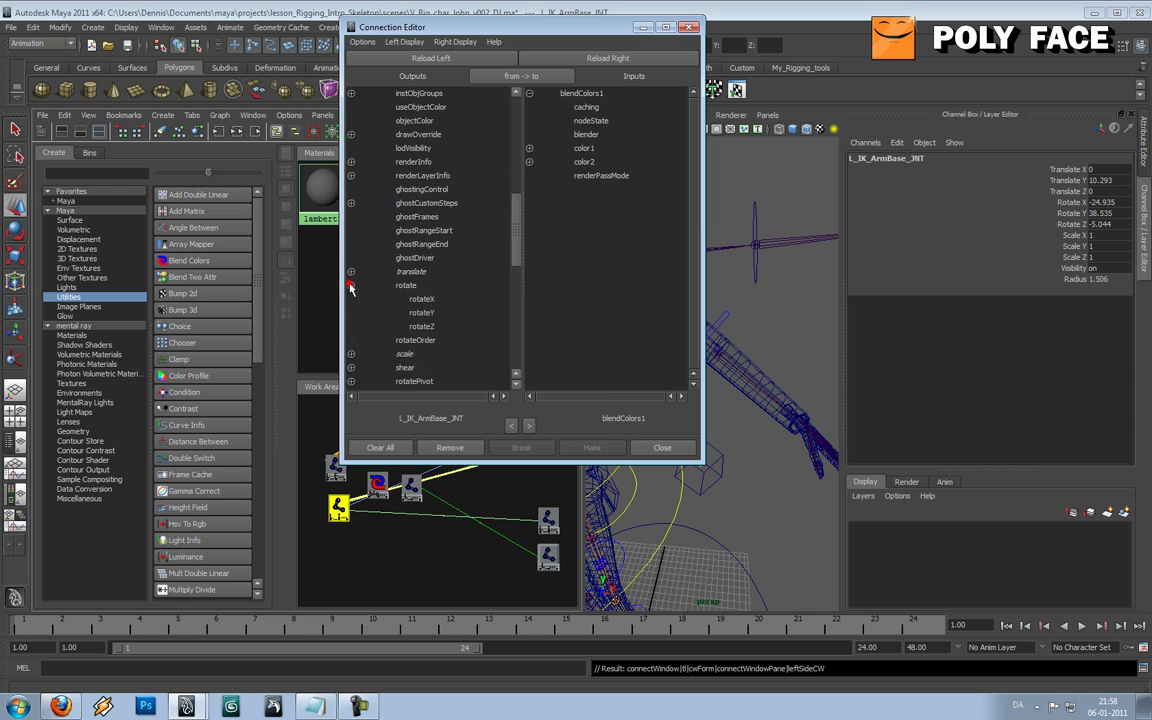
left_click(425, 299)
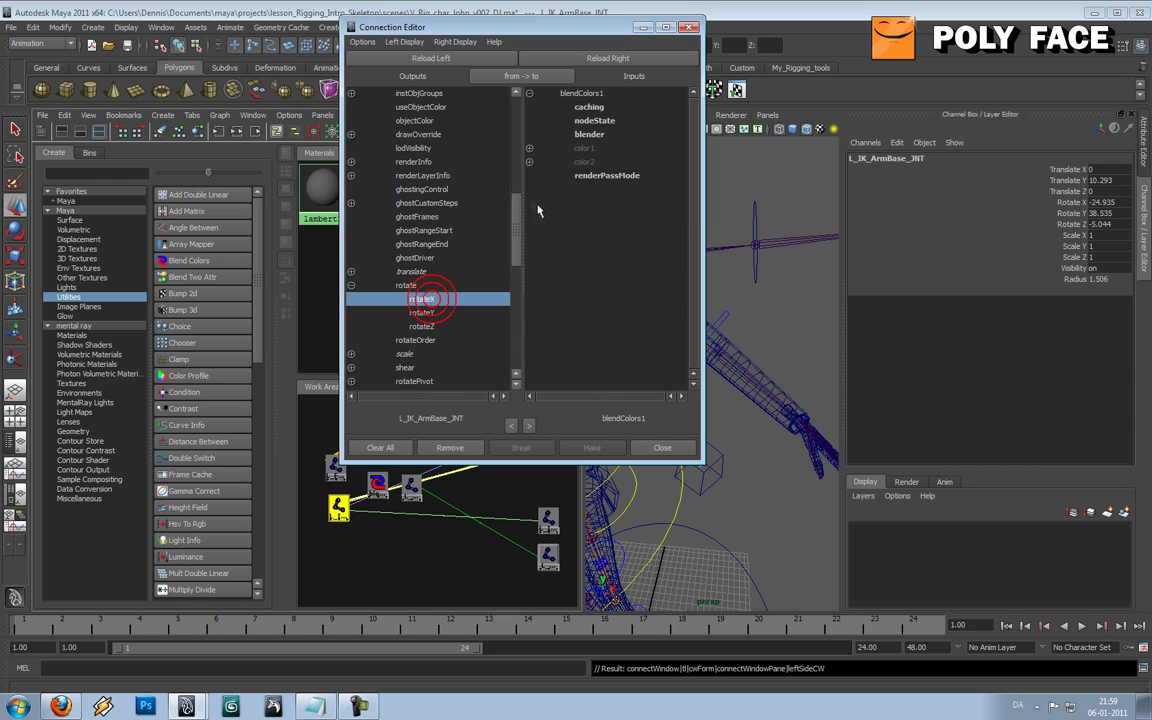
left_click(529, 162)
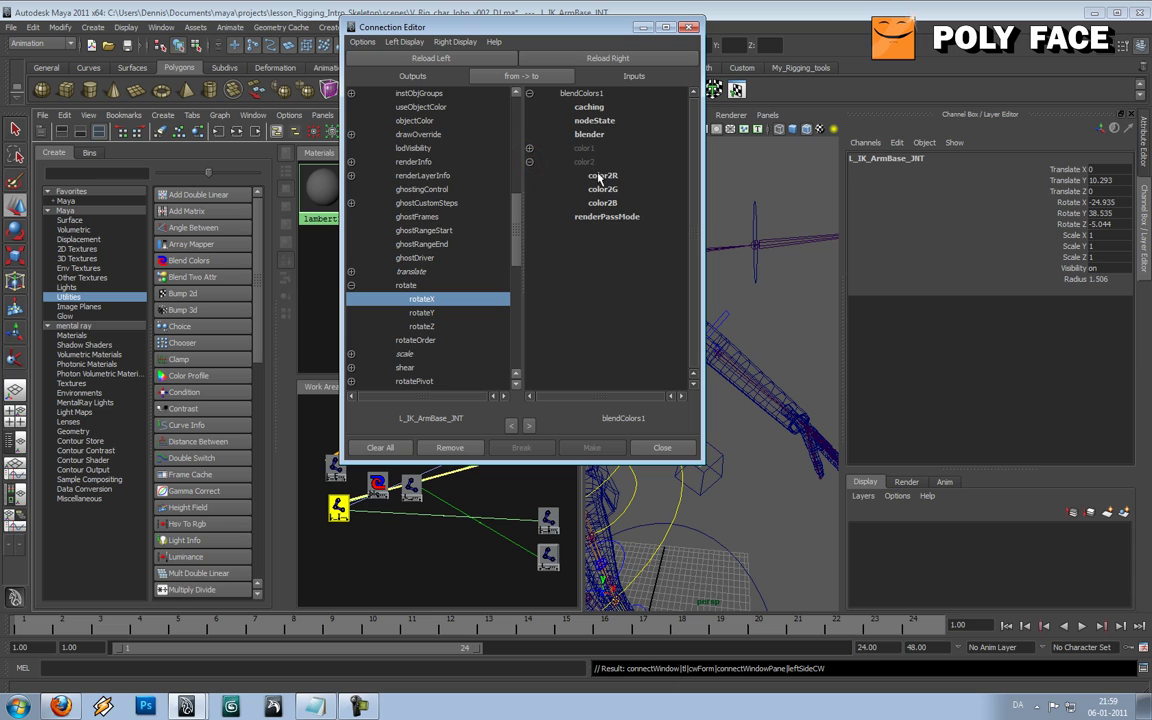
left_click(599, 176)
left_click(437, 312)
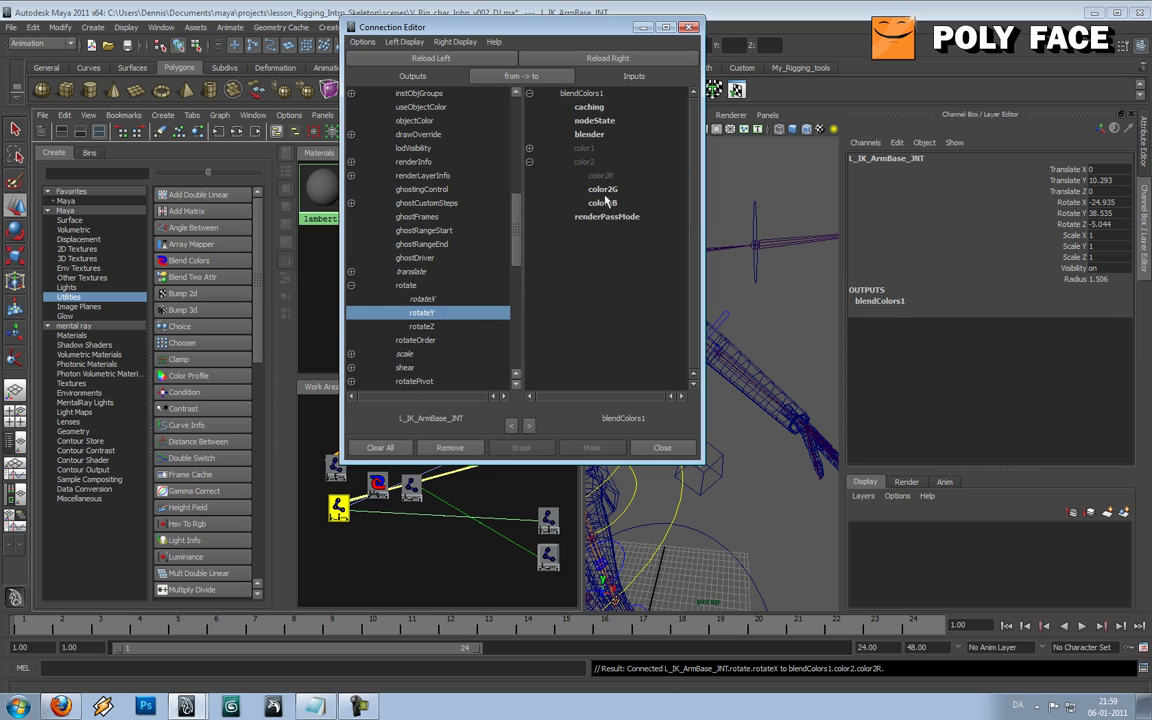
left_click(600, 189)
left_click(421, 326)
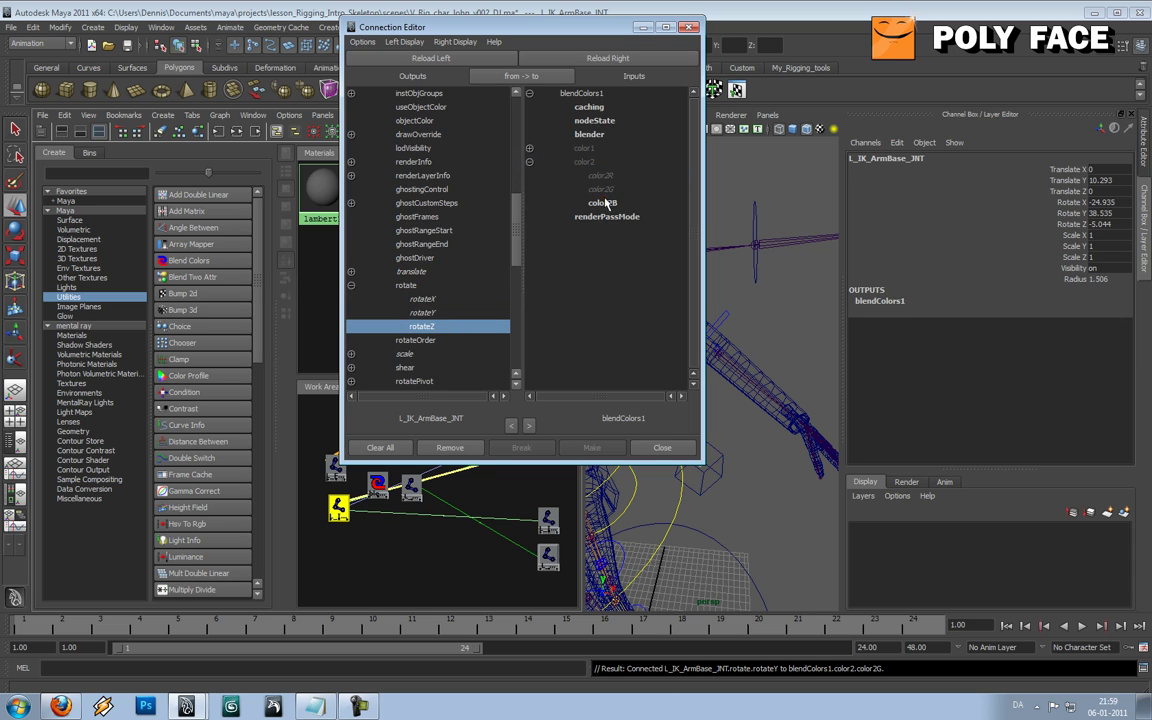
left_click(605, 203)
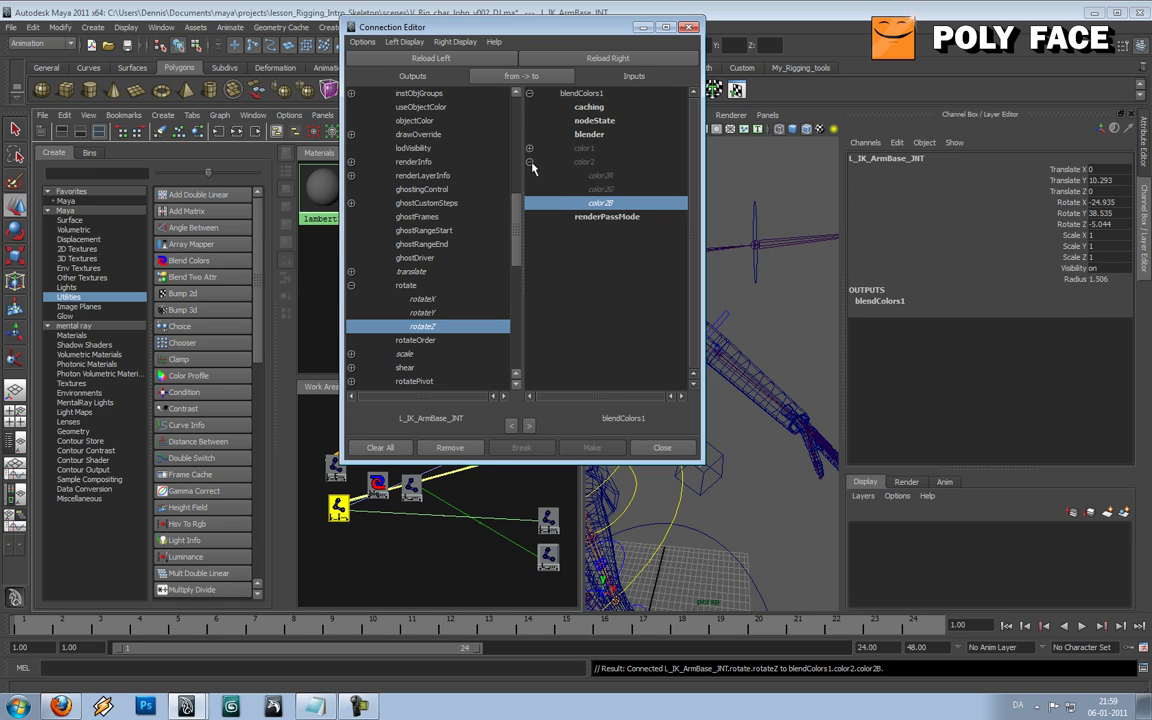
left_click(529, 162)
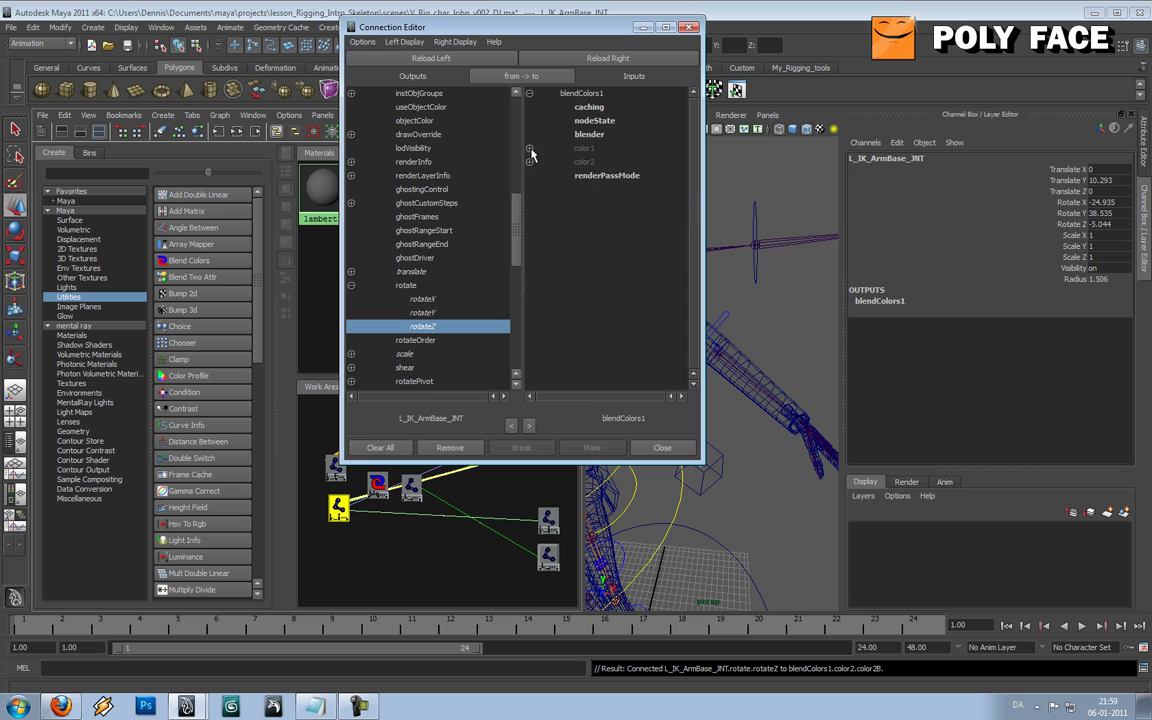
left_click_drag(509, 27, 935, 98)
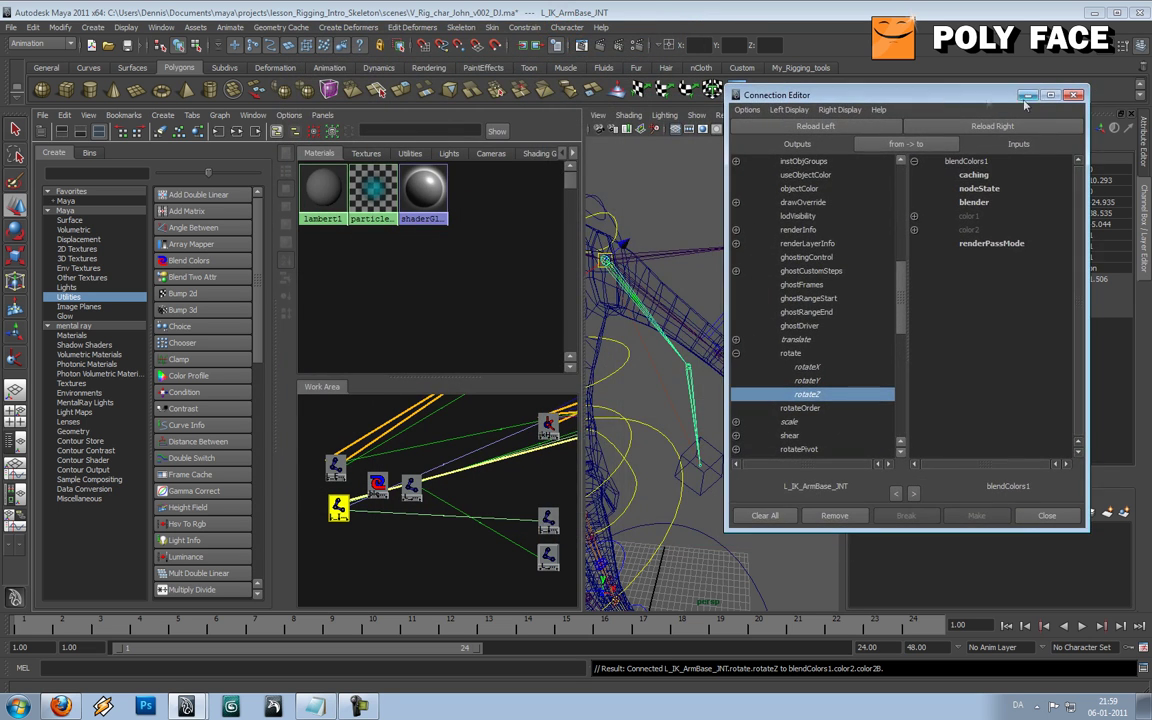
left_click(1073, 96)
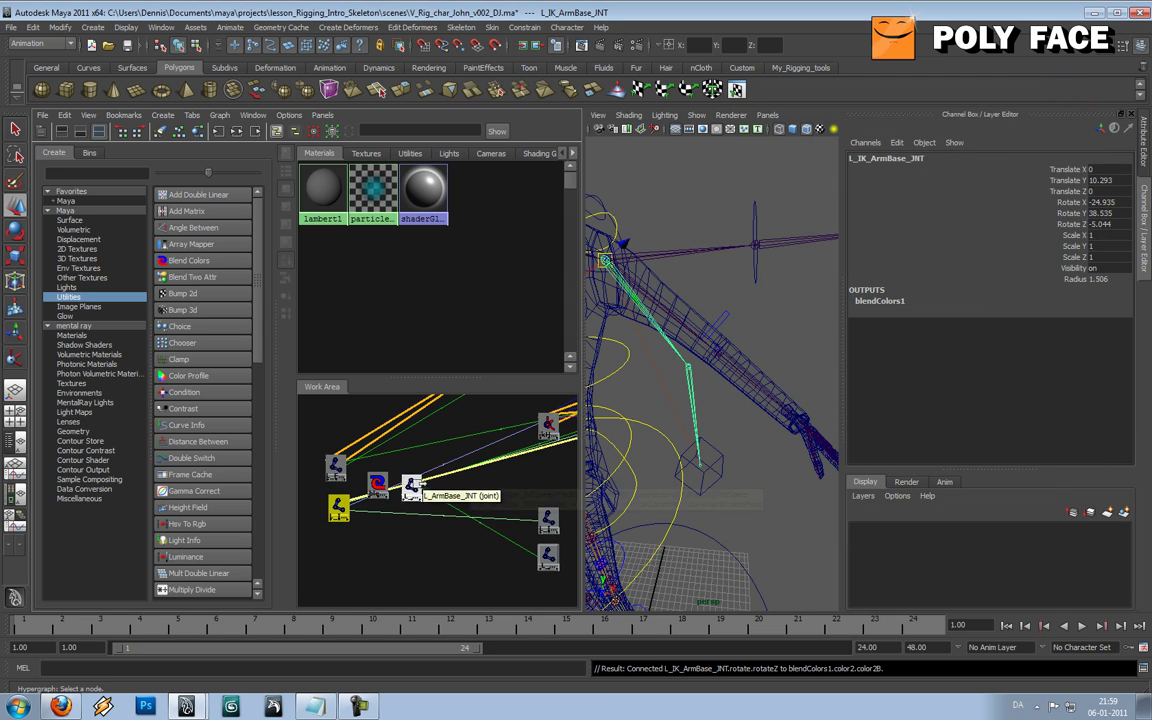
- Shift the blendColors1 node slightly and load it as the source with L_ArmBase_JNT as the target in the Connection Editor
left_click(378, 485)
left_click_drag(378, 485, 371, 477)
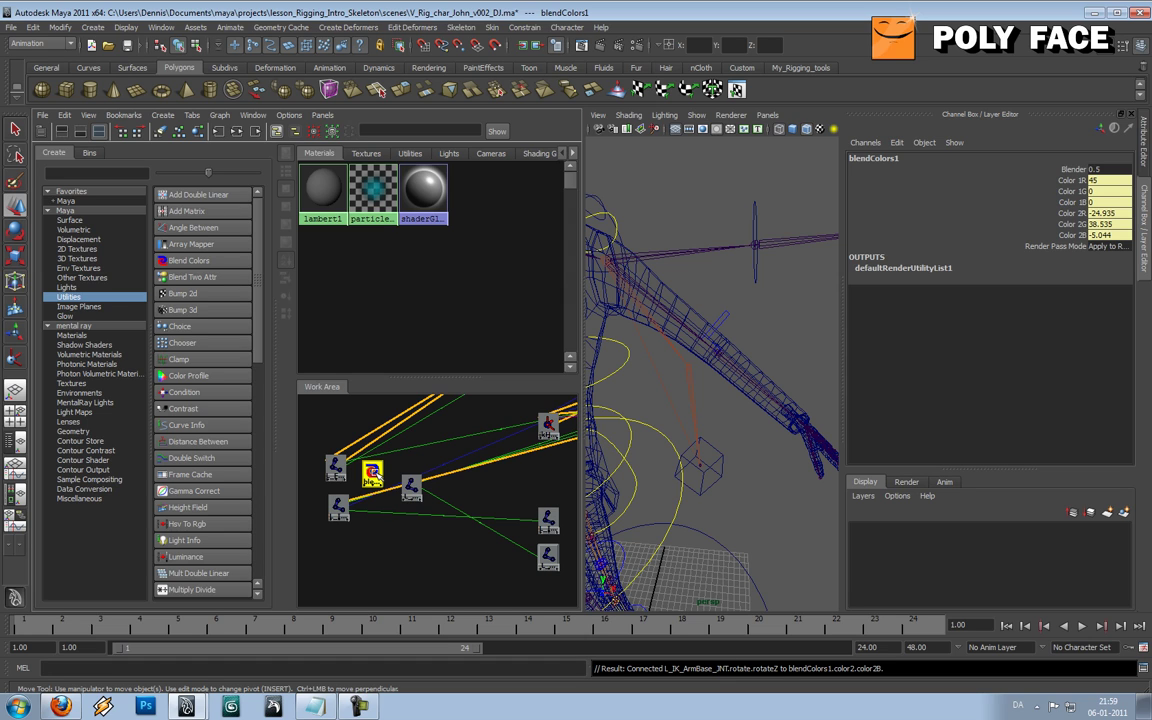
middle_click_drag(373, 479, 411, 490)
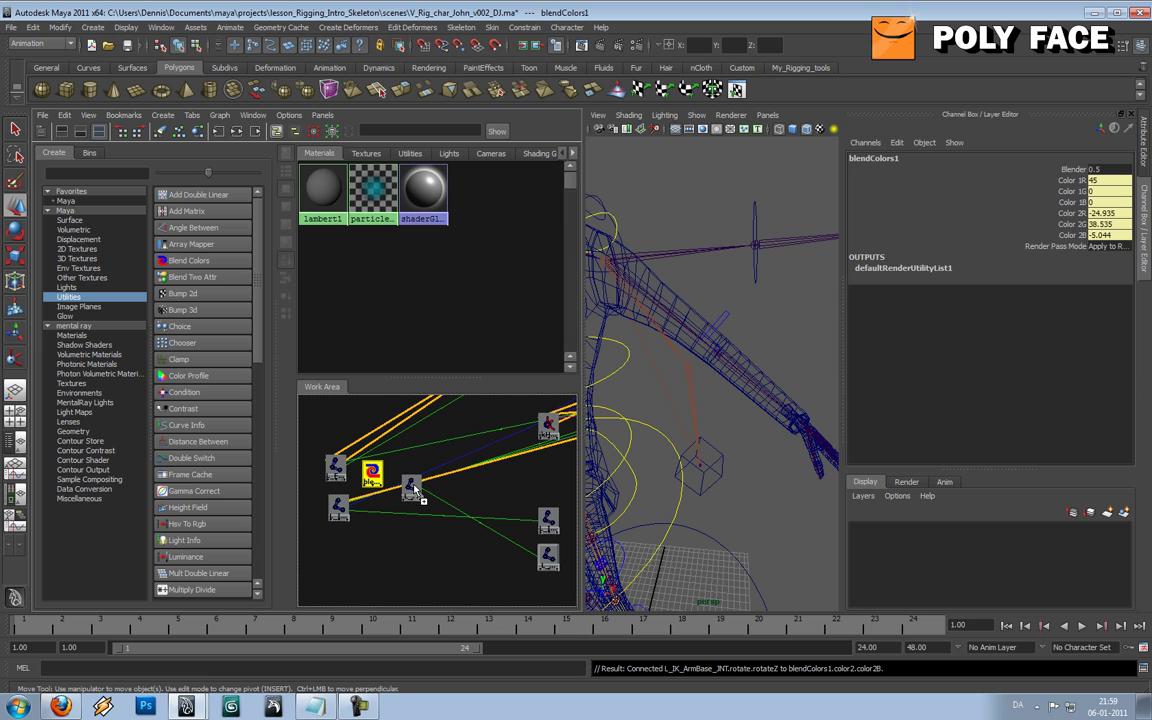
middle_click_drag(411, 490, 411, 490)
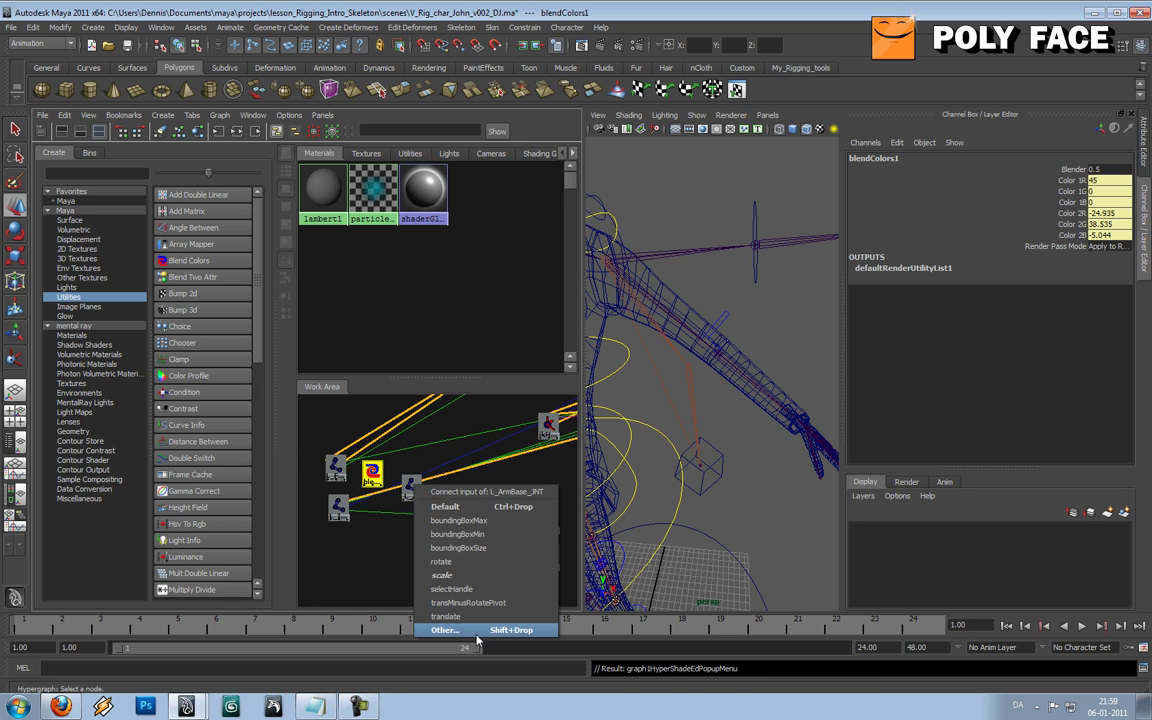
left_click(432, 575)
left_click_drag(874, 102, 222, 66)
- Connect outputR, outputG and outputB of blendColors1 to rotateX, rotateY and rotateZ of L_ArmBase_JNT, and minimize the Connection Editor
left_click(81, 220)
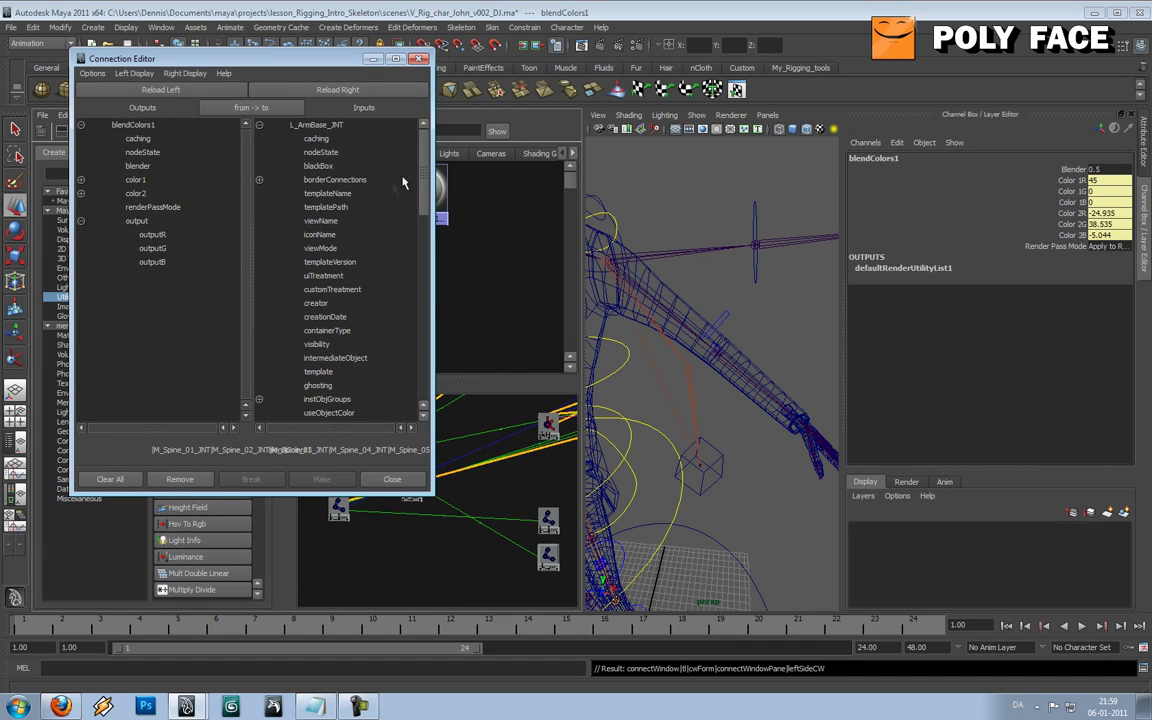
left_click_drag(424, 165, 424, 250)
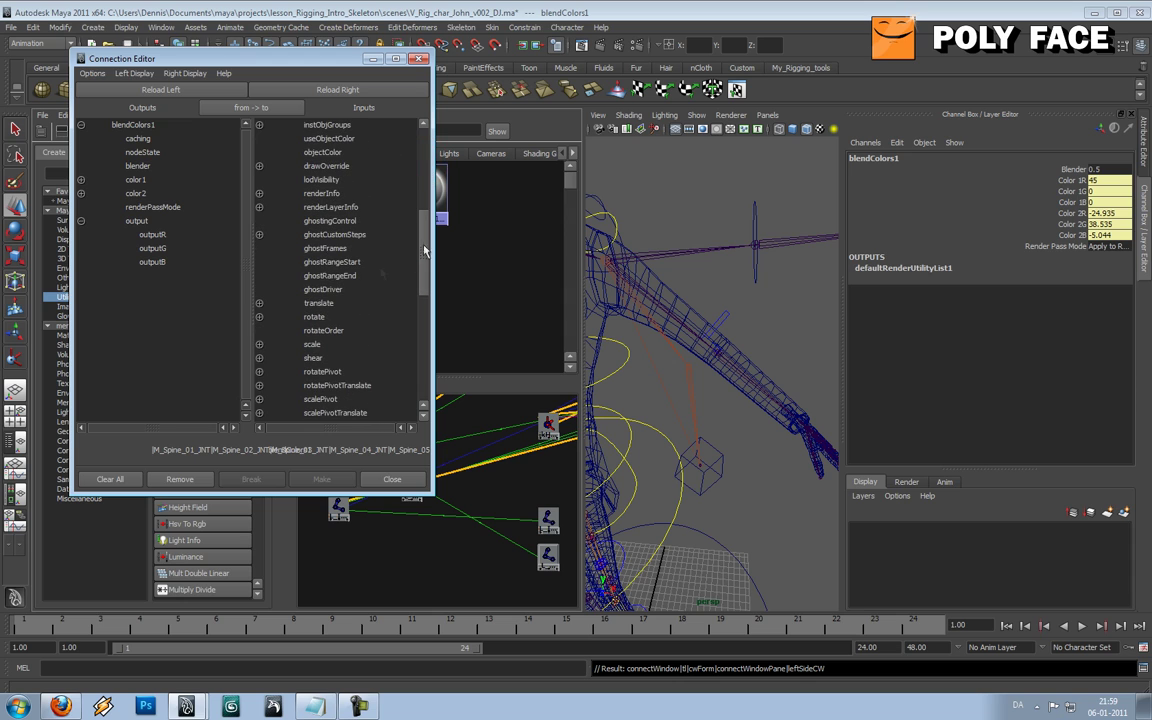
left_click(259, 317)
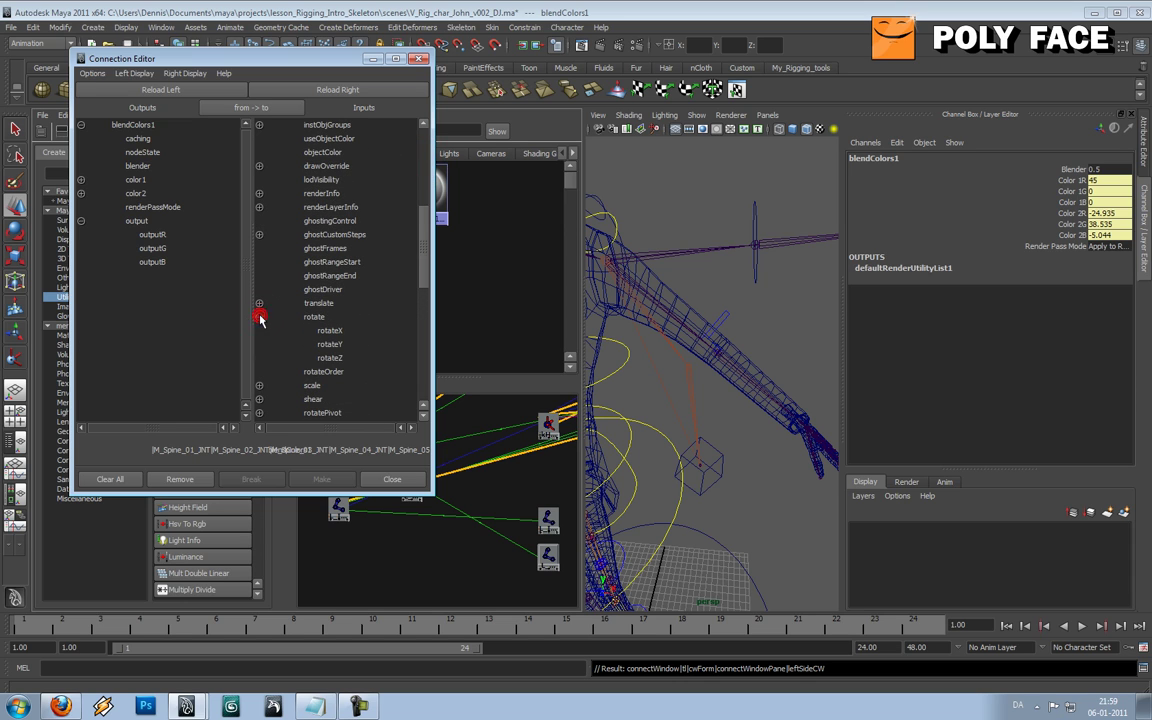
left_click(164, 236)
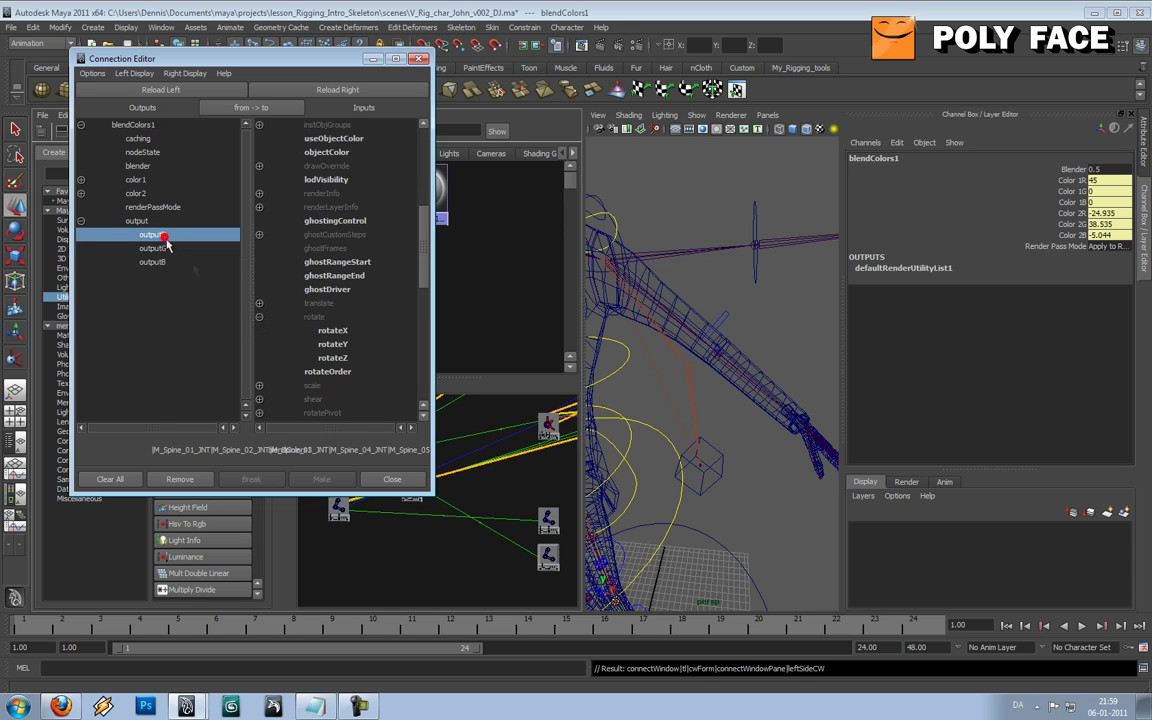
left_click(333, 331)
left_click(152, 248)
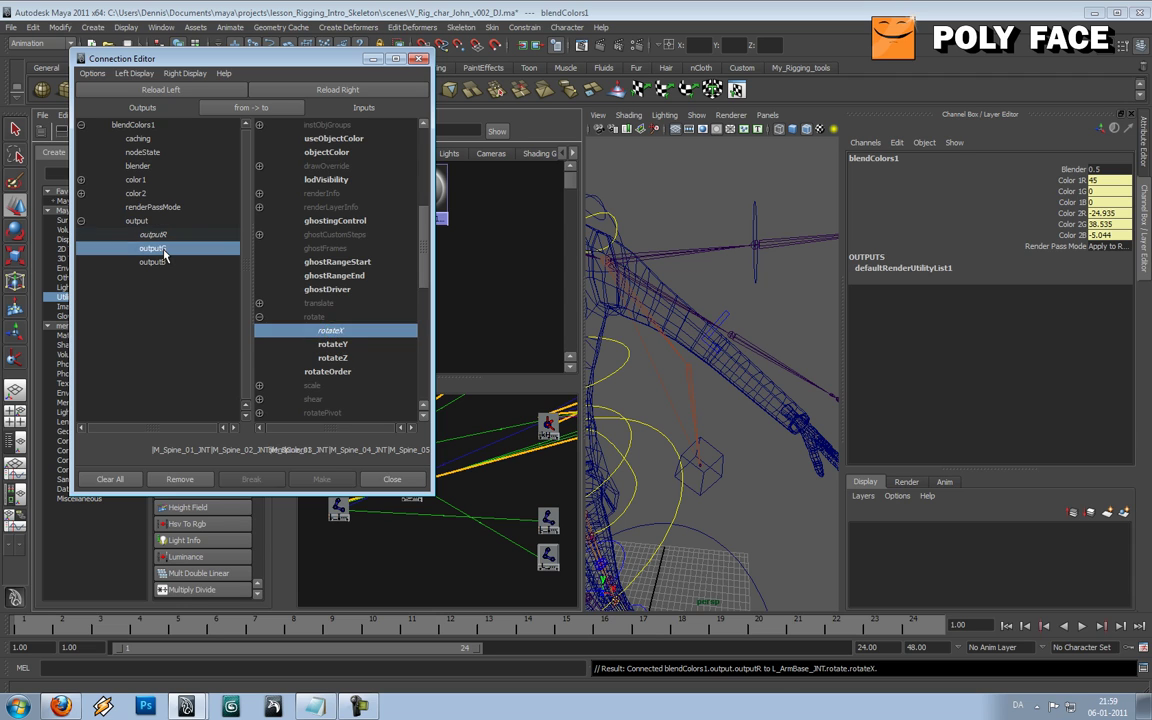
left_click(336, 344)
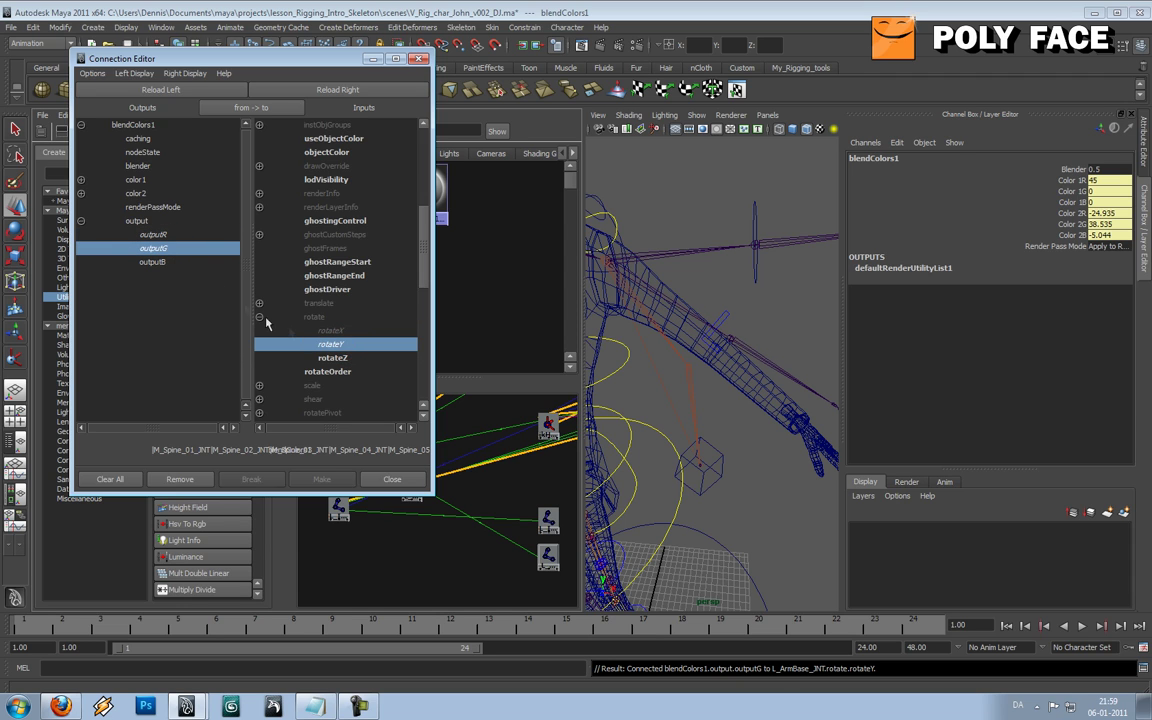
left_click(158, 262)
left_click(336, 359)
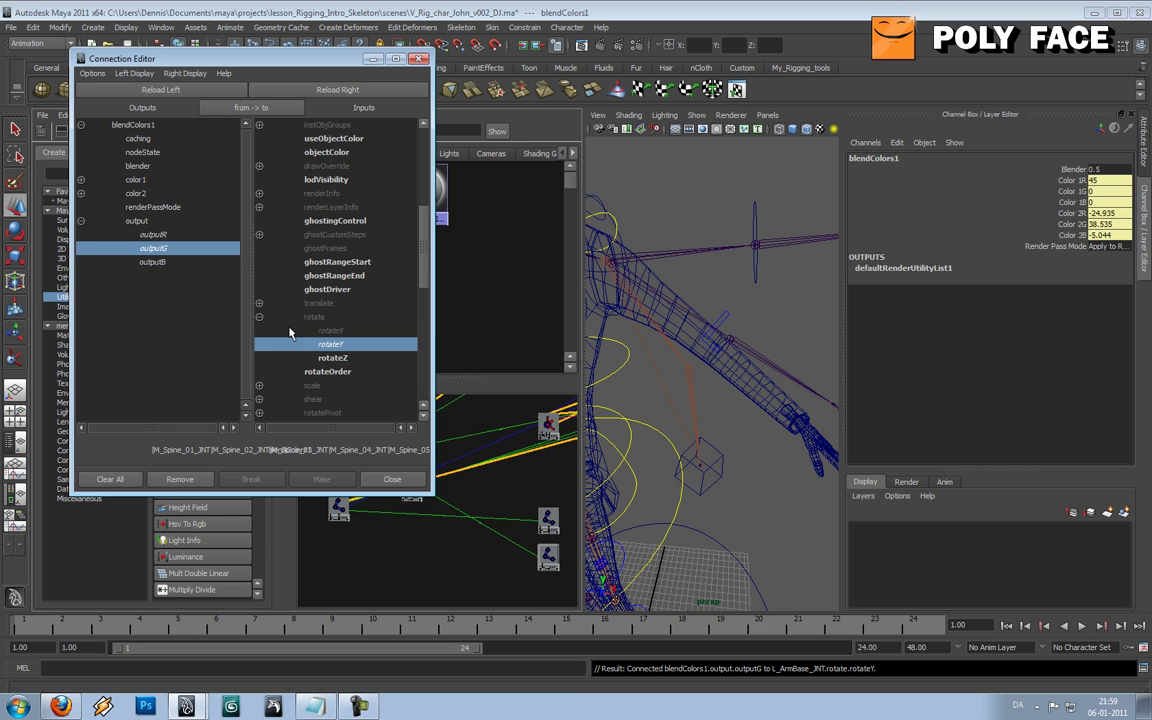
left_click(370, 58)
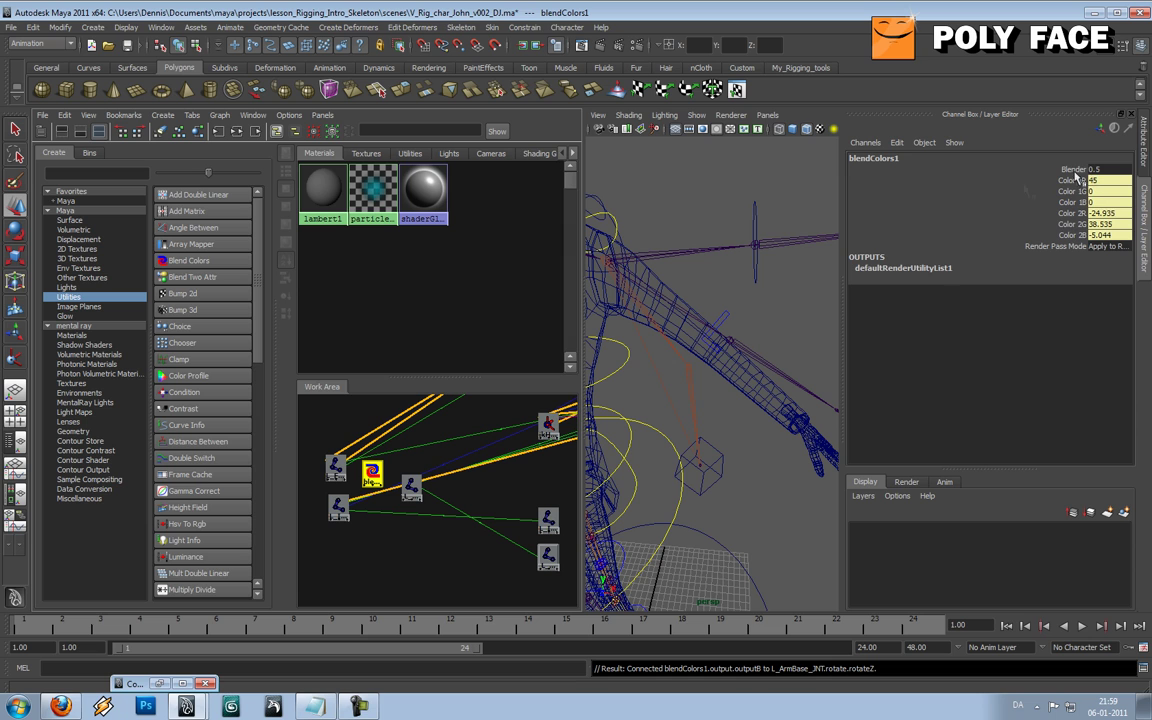
- Test the arm blend by varying the Blender value of blendColors1 to 0.7, and set it back to 0.5
mouse_move(768, 297)
left_mouse_down("alt")
mouse_move(695, 303)
mouse_move(777, 298)
left_mouse_up("alt")
scroll(777, 298, "up", 4)
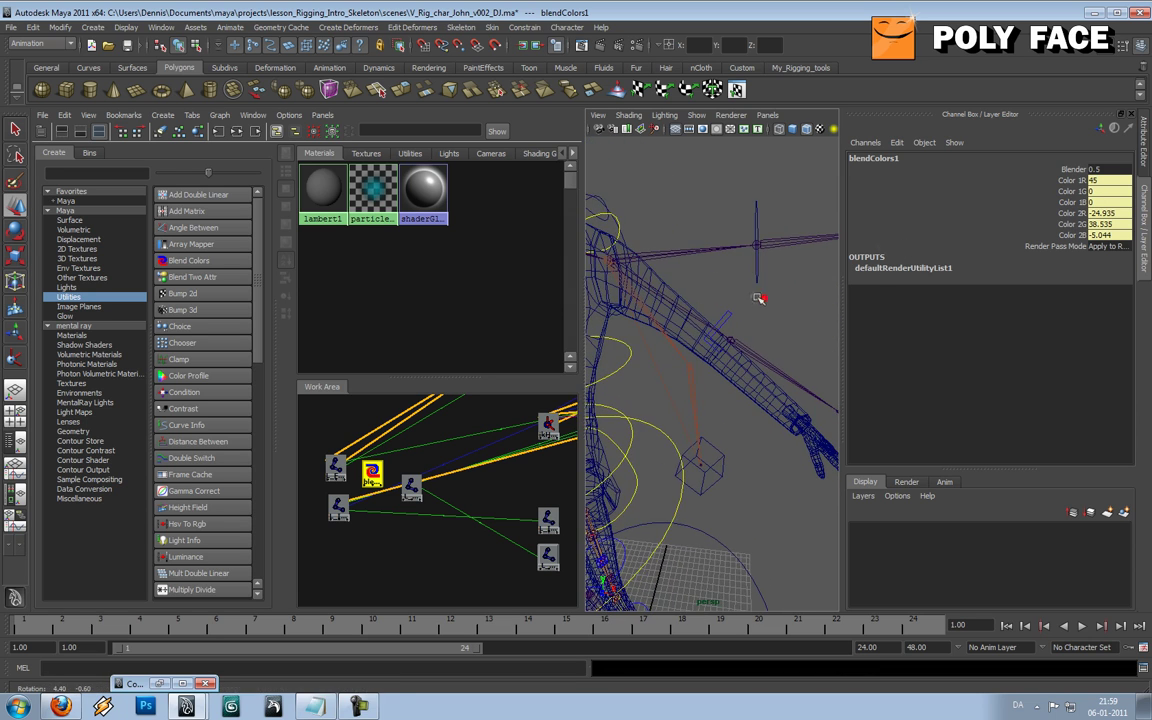
left_click(1073, 170)
mouse_move(720, 255)
middle_mouse_down()
mouse_move(750, 251)
mouse_move(630, 252)
mouse_move(721, 260)
middle_mouse_up()
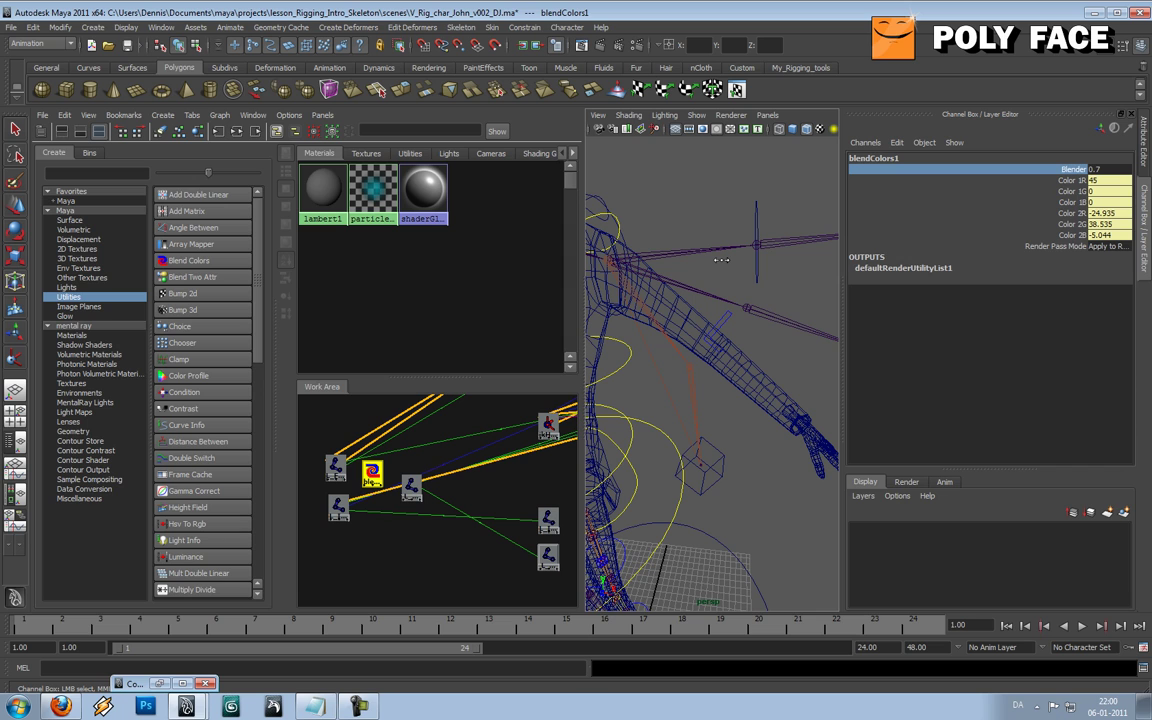
middle_click_drag(464, 430, 432, 442, "alt")
scroll(432, 444, "down", 2)
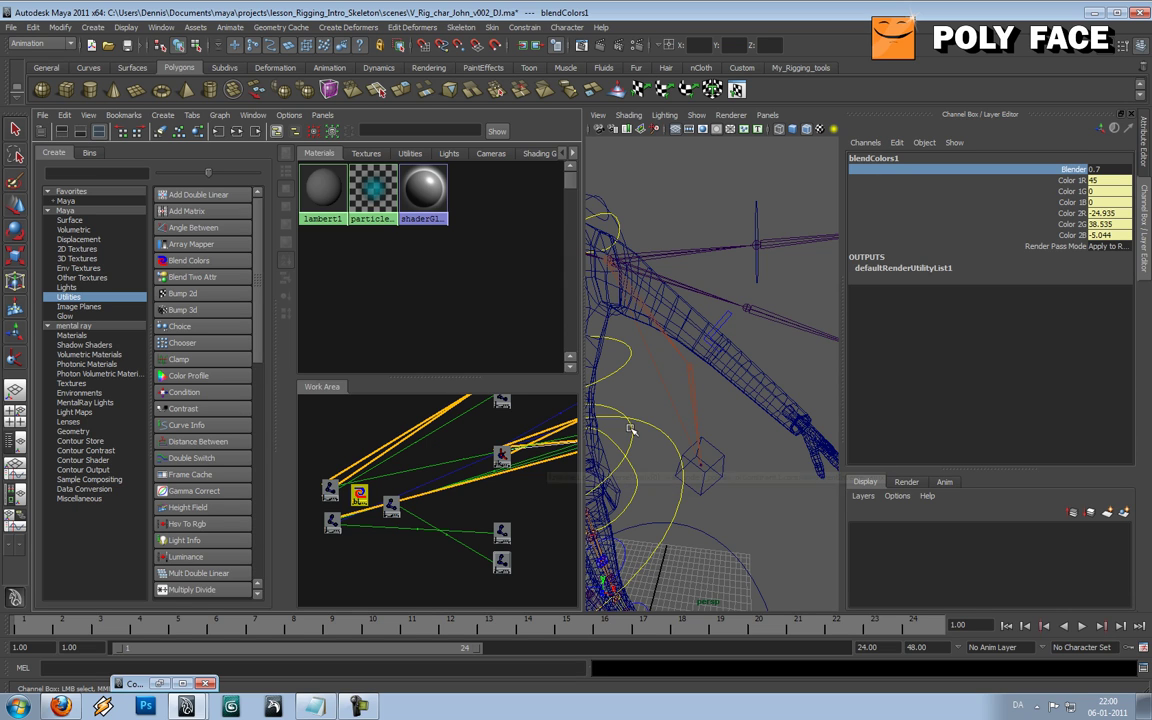
left_click(1110, 170)
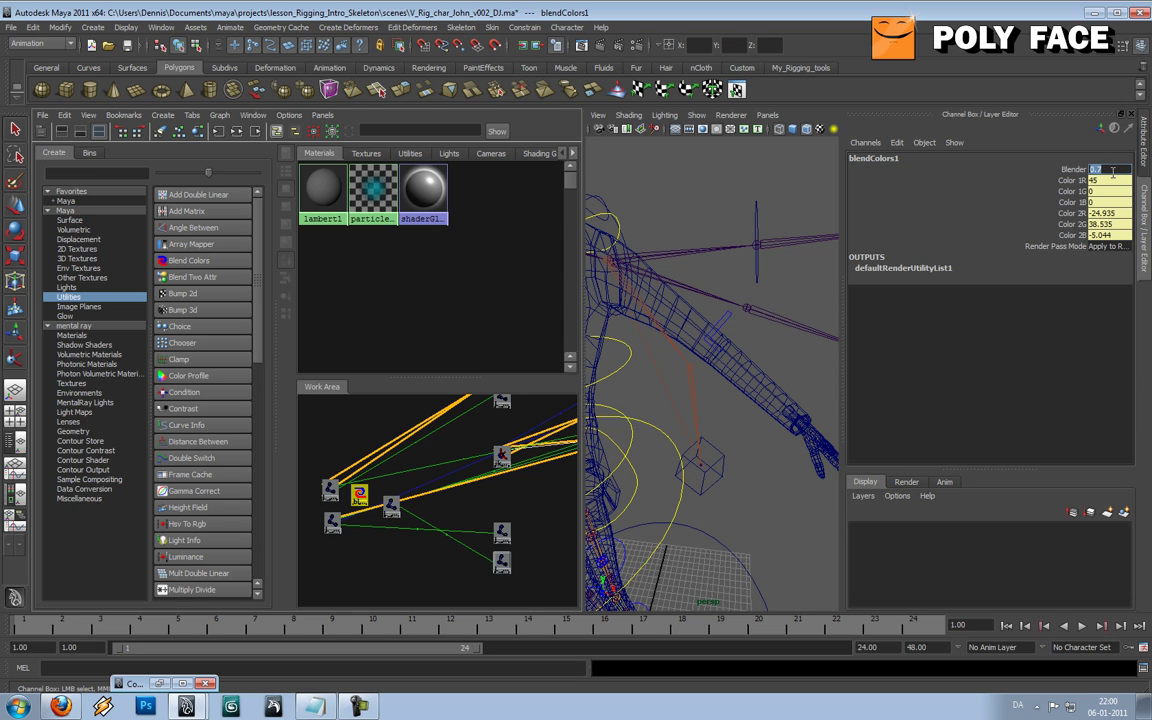
left_click(1115, 179)
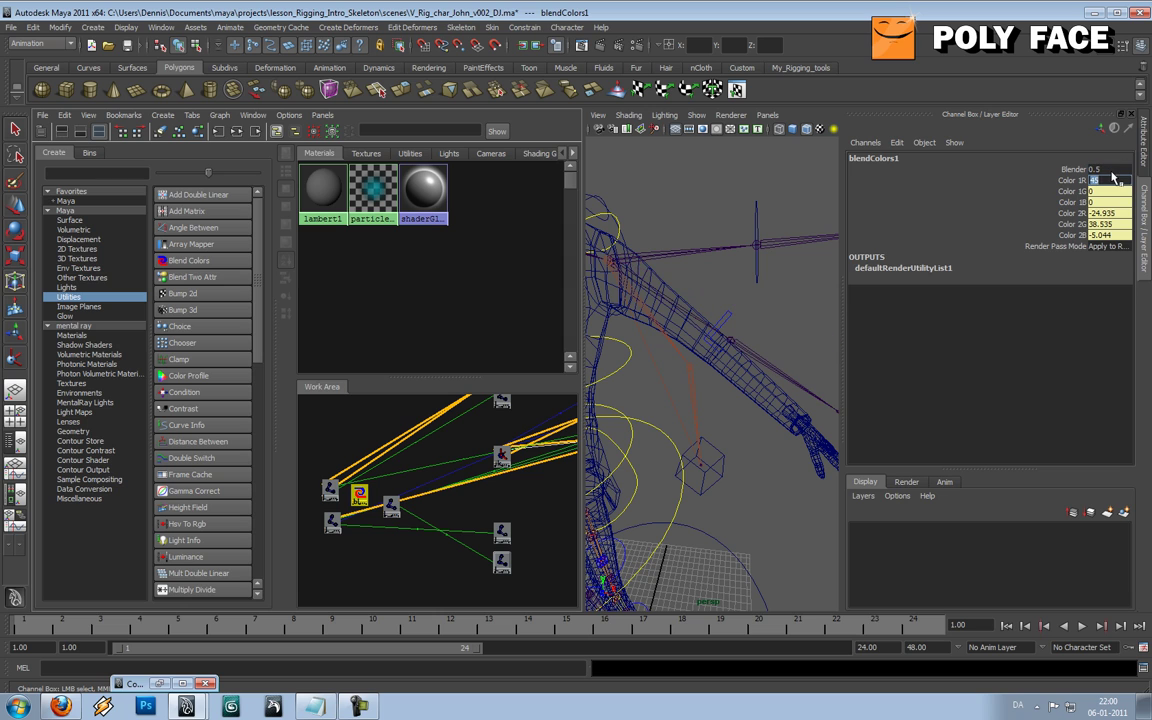
- Select the IK elbow joint L_IK_ArmMD_JNT and place its node below the IK arm base node
left_click_drag(723, 350, 719, 357, "alt")
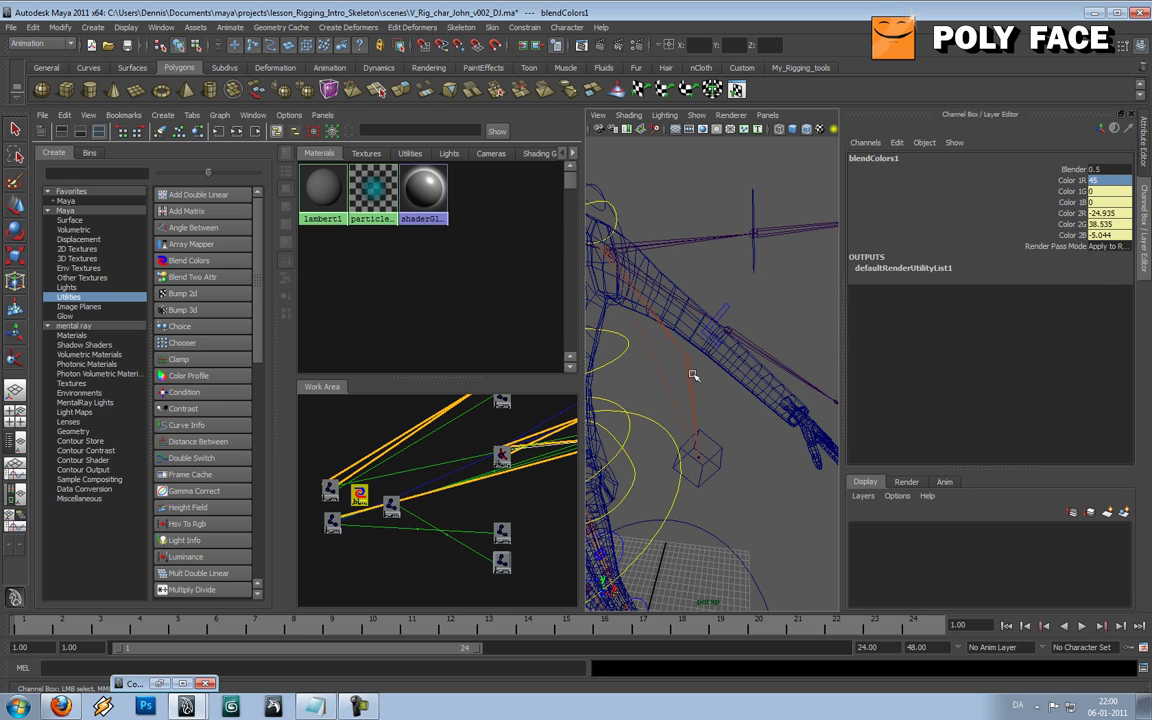
left_click(691, 380)
left_click_drag(512, 534, 371, 571)
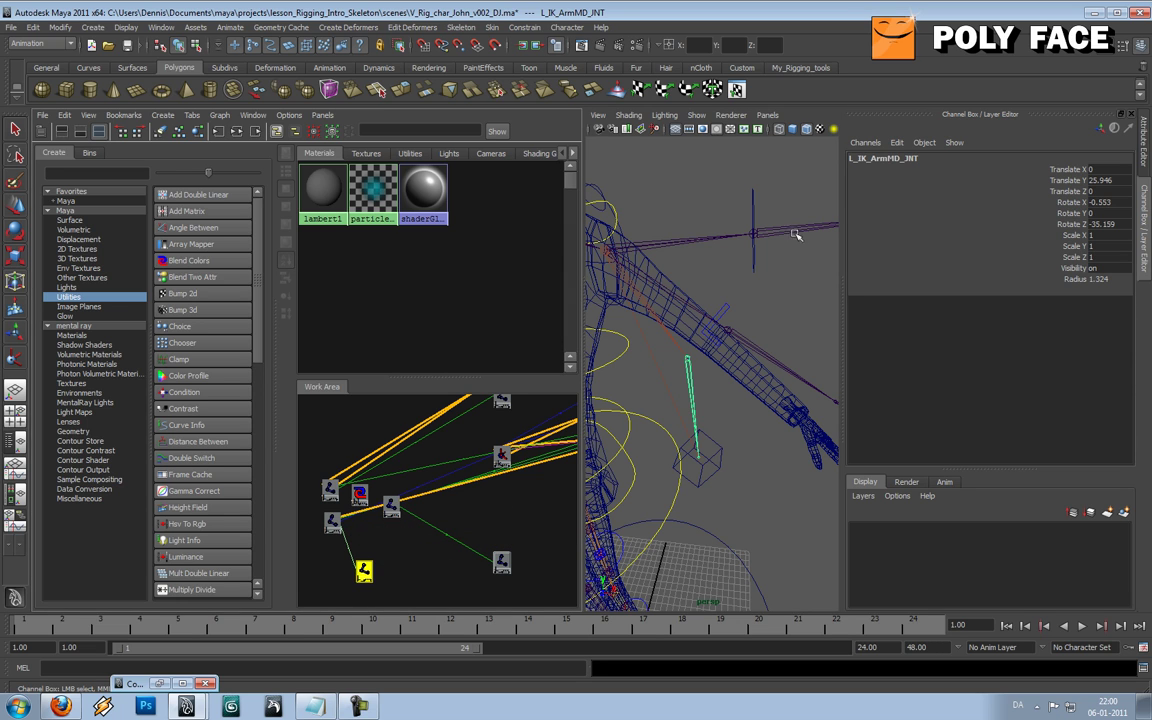
- Select the FK elbow joint L_FK_ArmMD_JNT and place its node directly below the L_IK_ArmMD_JNT node
left_click(795, 235)
middle_click_drag(465, 437, 465, 461, "alt")
left_click_drag(500, 422, 447, 512)
middle_click_drag(447, 512, 482, 425, "alt")
left_click_drag(470, 458, 400, 547)
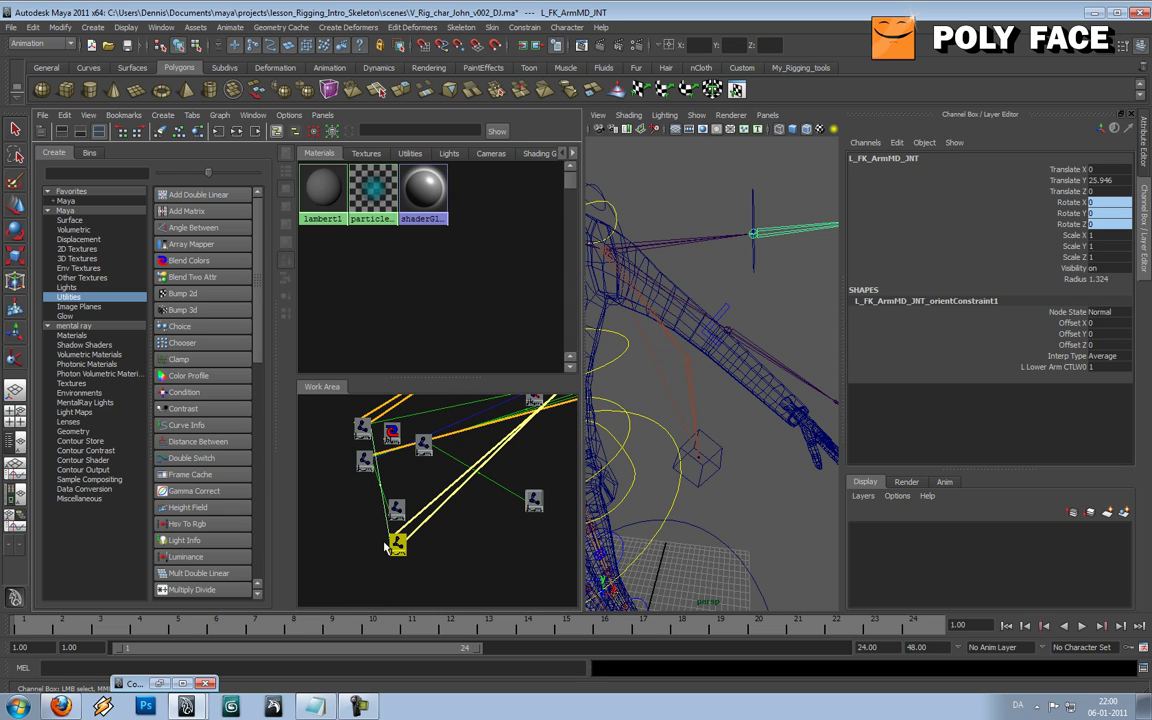
- Select the bind elbow joint L_ArmMD_JNT and place its node beside the IK and FK elbow joint nodes
left_click(775, 351)
middle_click_drag(517, 493, 497, 497, "alt")
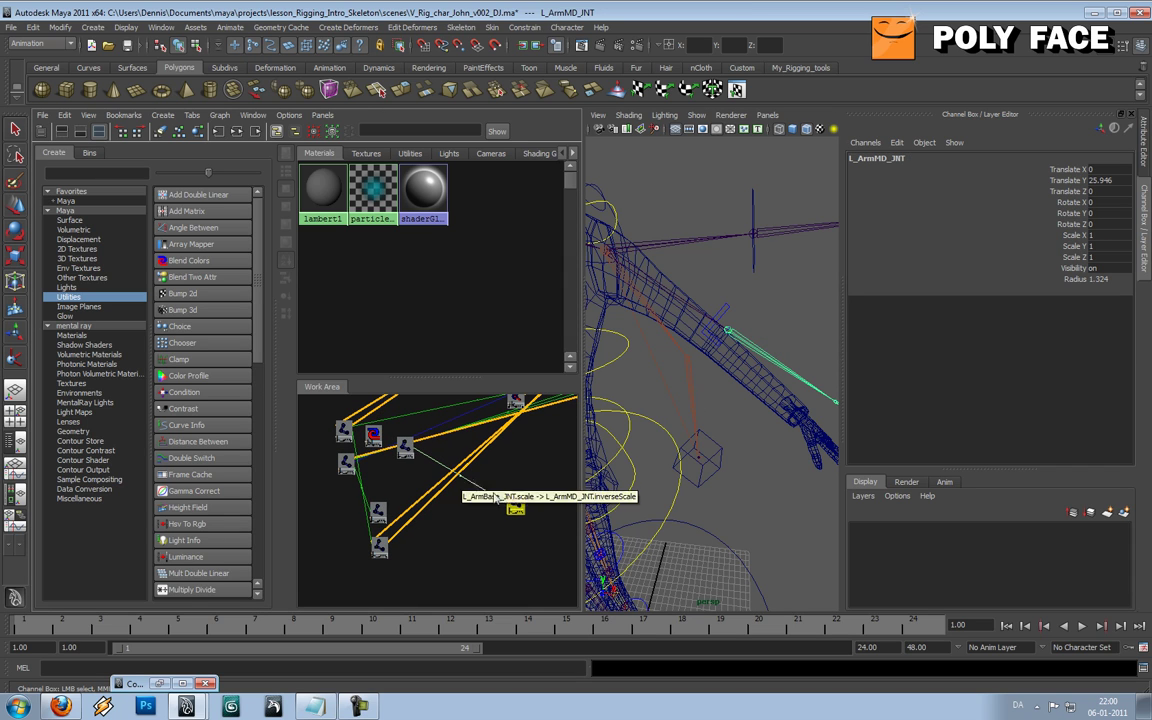
left_click_drag(515, 504, 433, 524)
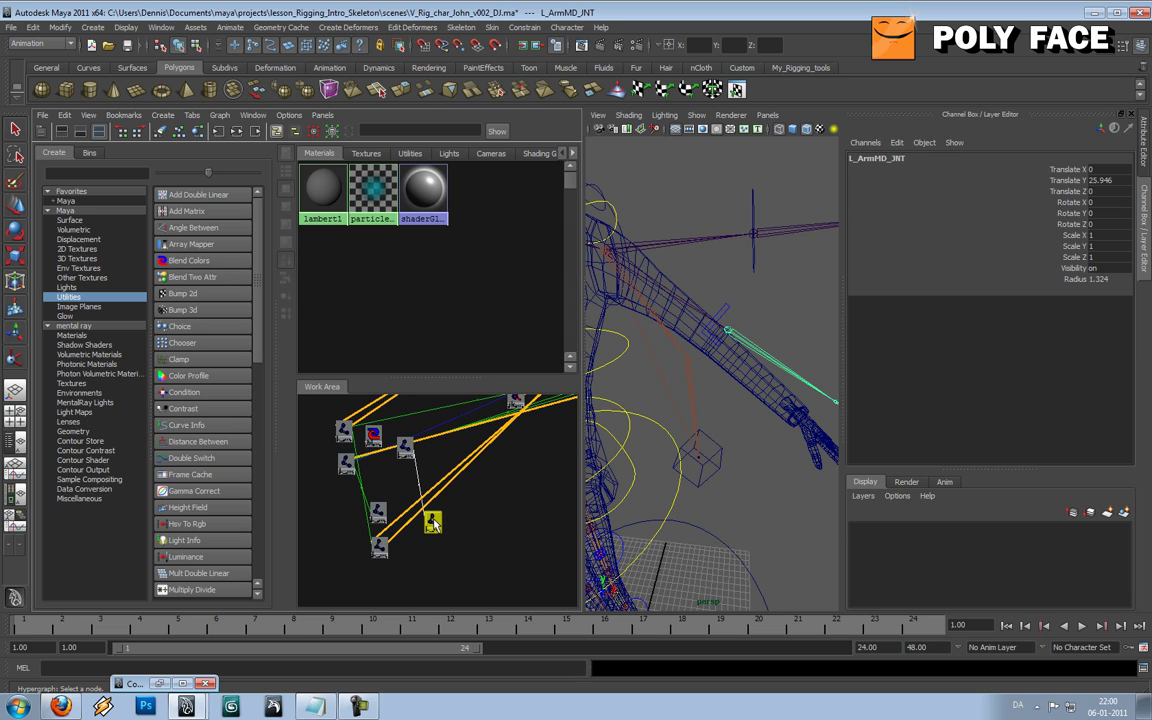
left_click(491, 513)
- Create a second Blend Colors node and place it between the IK/FK elbow nodes and the L_ArmMD_JNT node
middle_click_drag(489, 509, 524, 483, "alt")
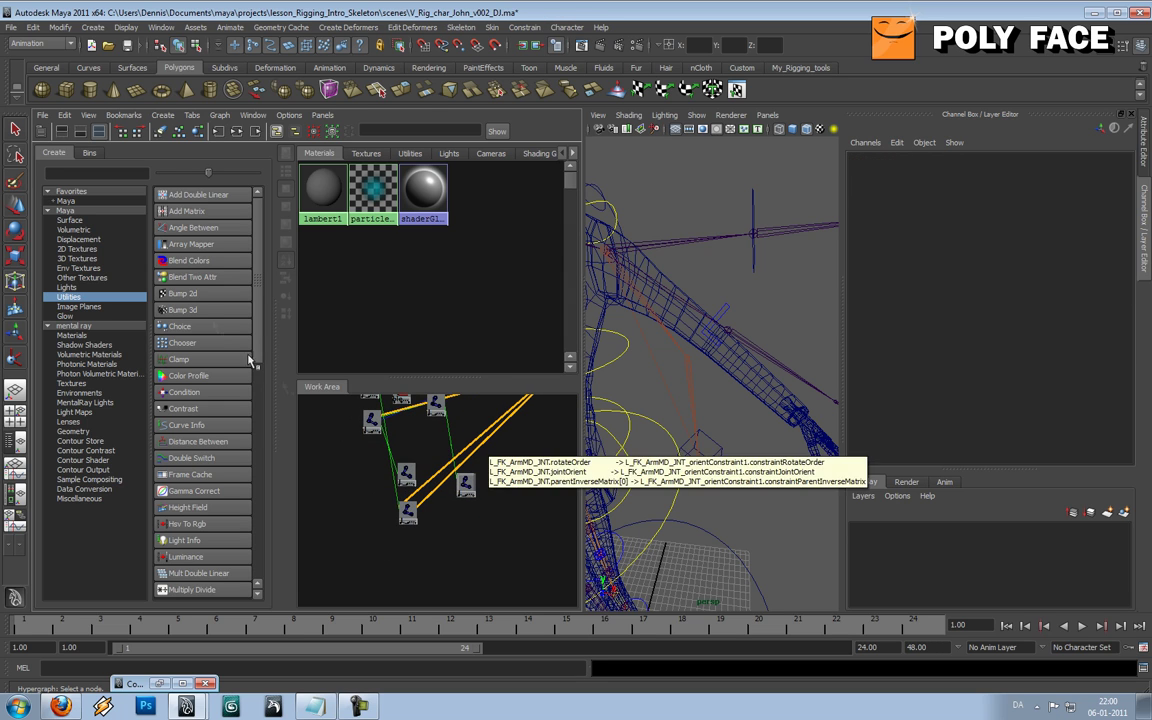
left_click(172, 260)
left_click_drag(318, 413, 432, 483)
- Load L_IK_ArmMD_JNT as output and blendColors2 as input in the Connection Editor, keeping the node graph visible
left_click(405, 475)
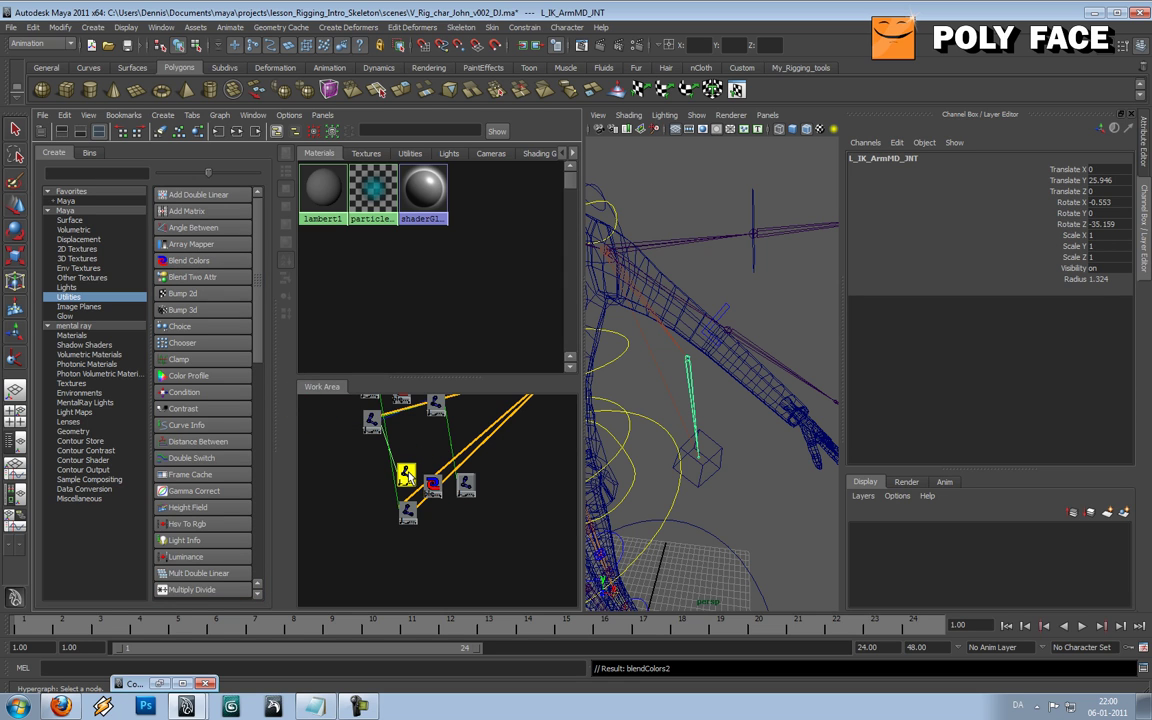
middle_click_drag(407, 477, 433, 486)
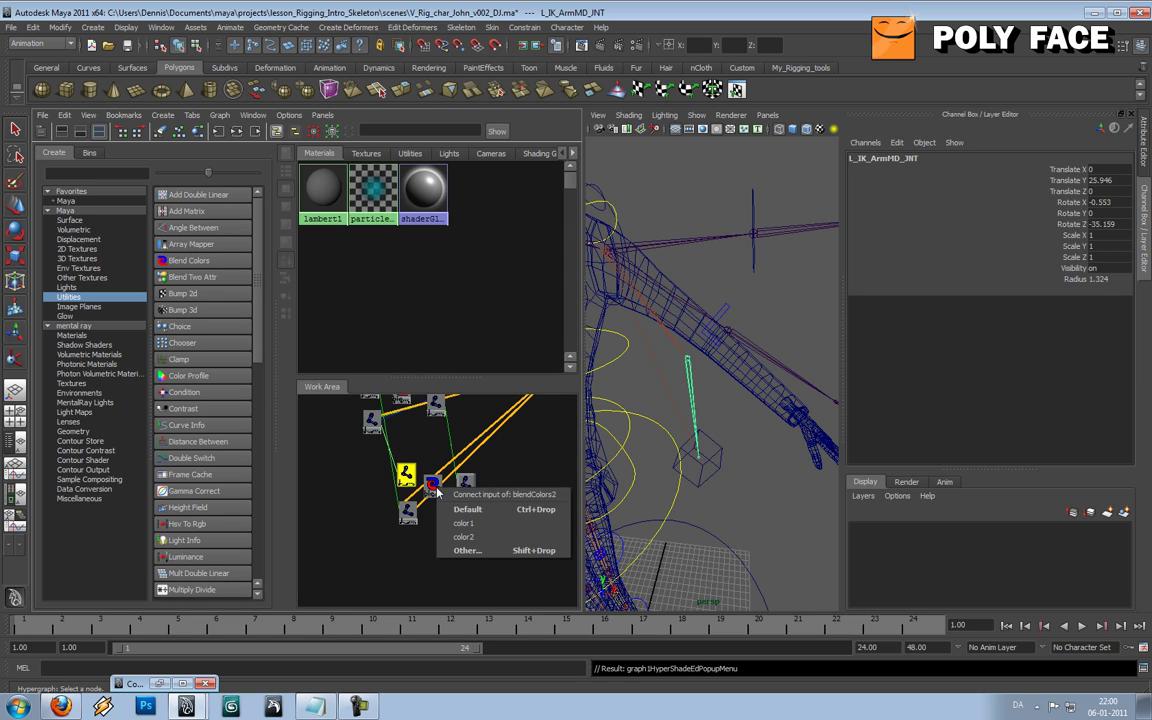
left_click(466, 551)
left_click_drag(194, 51, 697, 105)
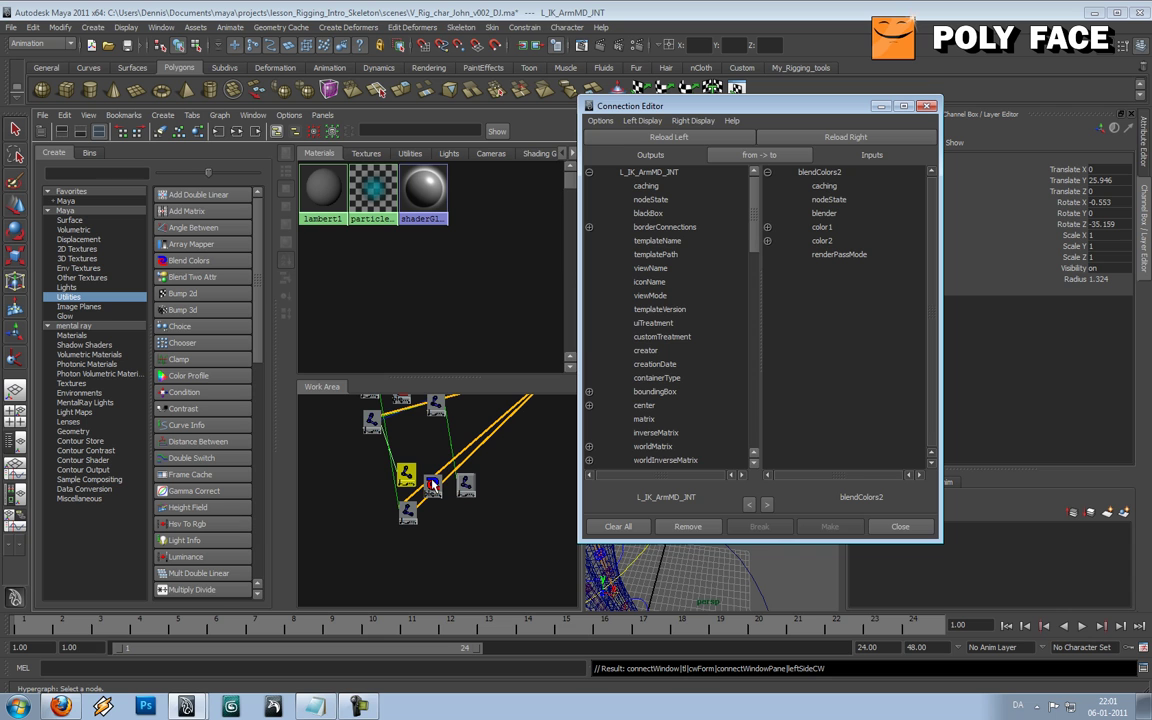
left_click_drag(789, 106, 769, 80)
- Connect rotateX, rotateY and rotateZ of L_IK_ArmMD_JNT to color1R, color1G and color1B of blendColors2
left_click_drag(749, 158, 745, 276)
left_click(583, 321)
left_click(620, 335)
left_click(760, 198)
left_click(834, 212)
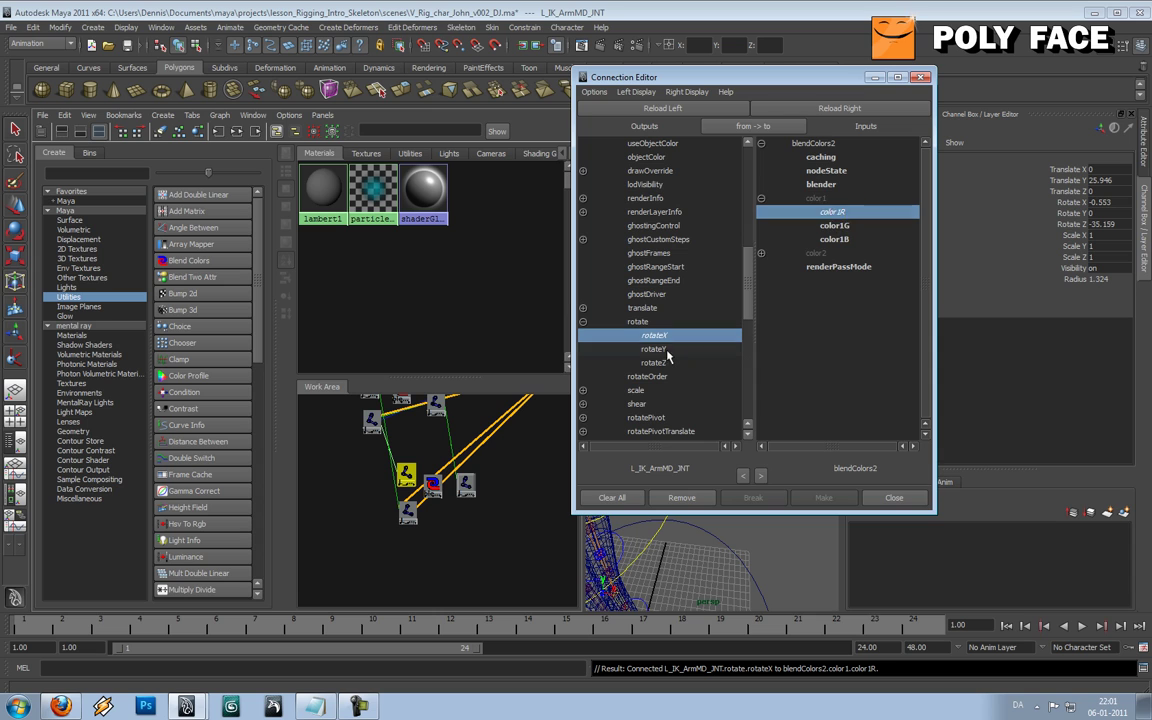
left_click(667, 350)
left_click(834, 226)
left_click(670, 363)
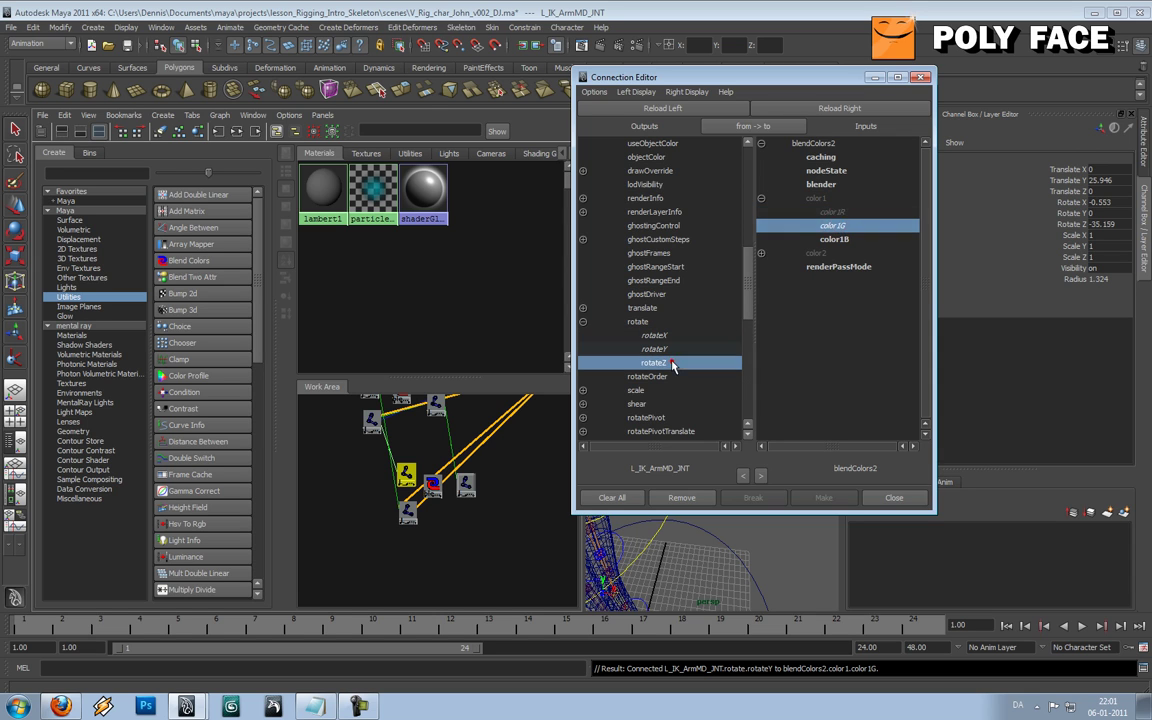
left_click(832, 240)
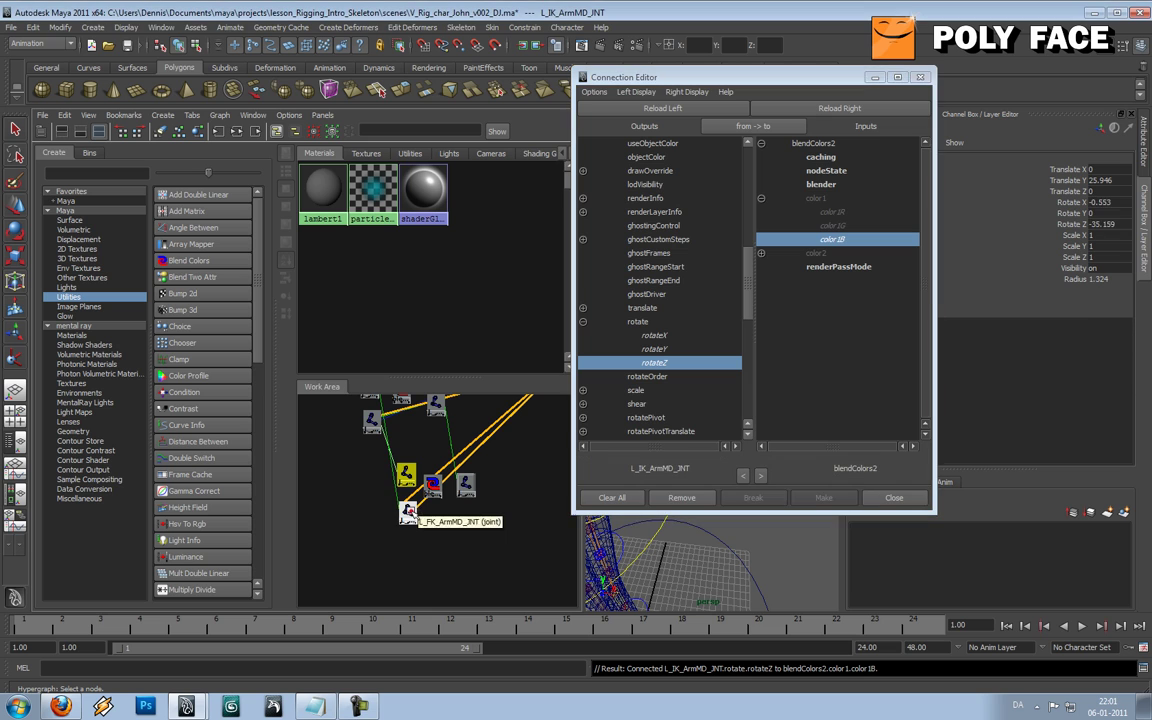
- Connect rotateX, rotateY and rotateZ of L_FK_ArmMD_JNT to color2R, color2G and color2B of blendColors2, and close the Connection Editor
left_click(408, 512)
right_click(410, 500)
left_click(466, 550)
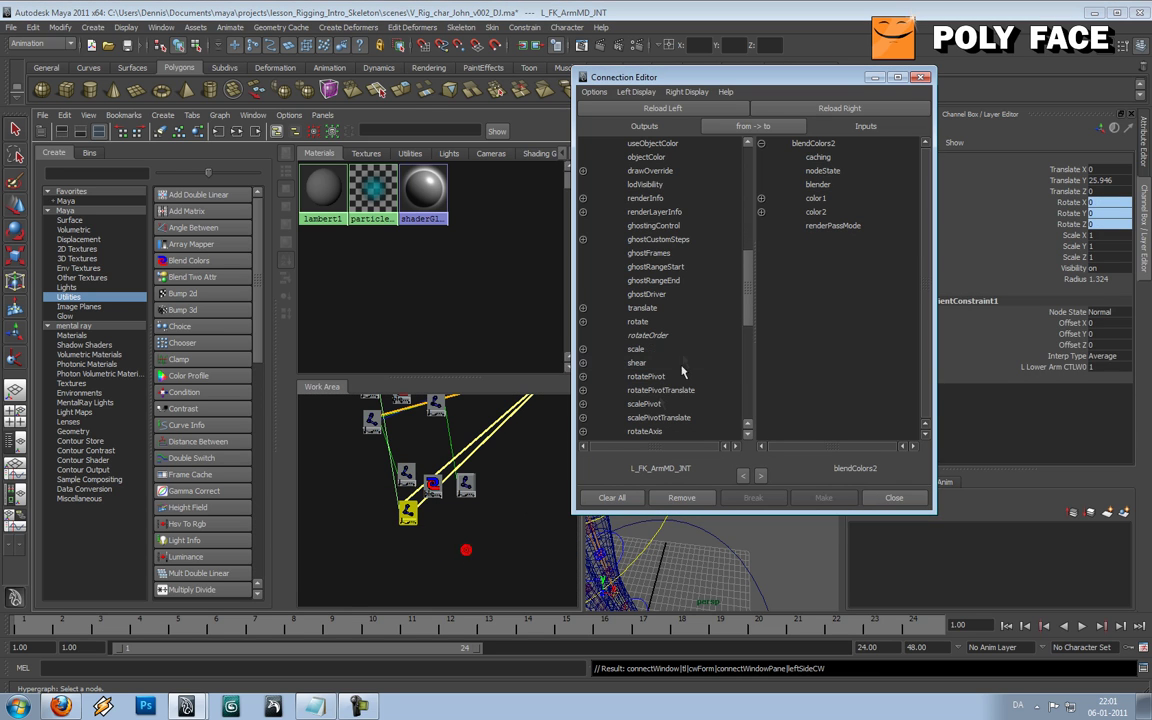
left_click(583, 321)
left_click(638, 336)
left_click(761, 212)
left_click(800, 226)
left_click(656, 348)
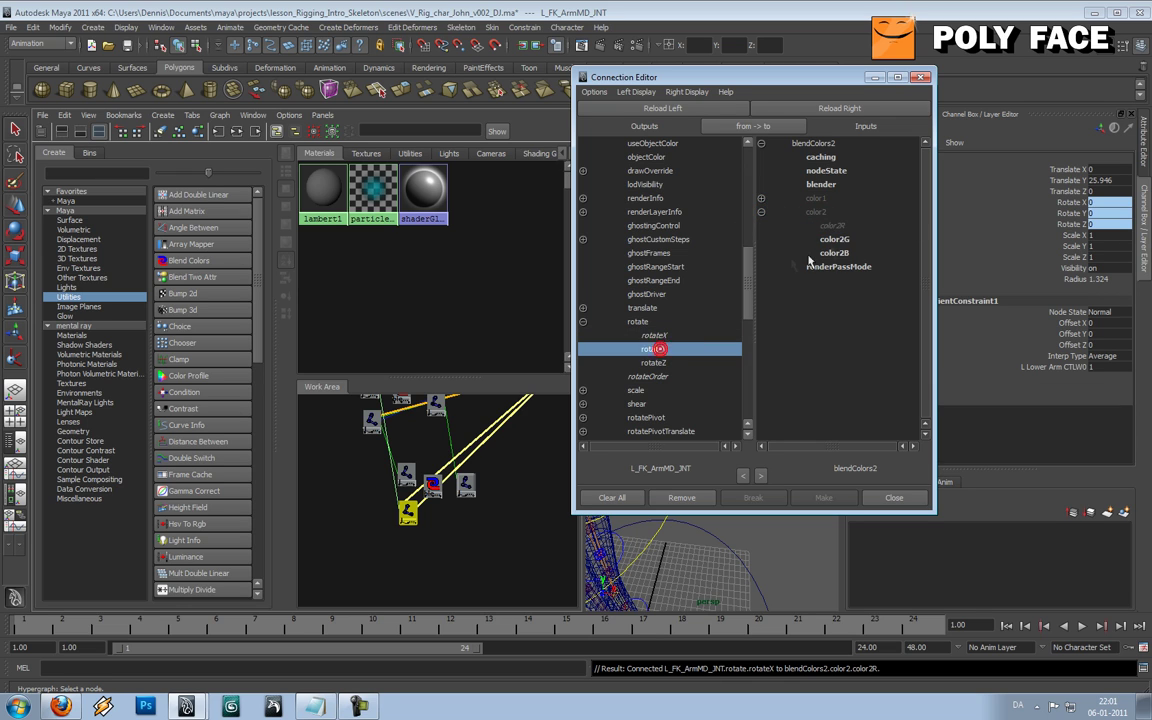
left_click(766, 239)
left_click(678, 362)
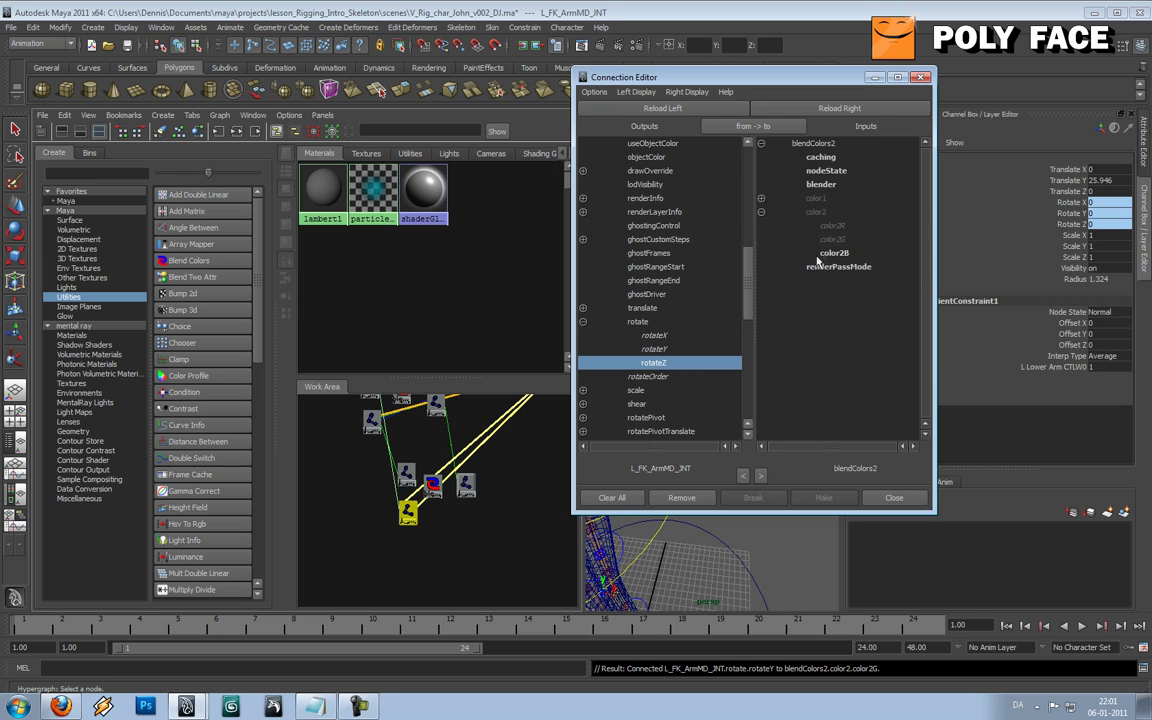
left_click(817, 253)
left_click(922, 77)
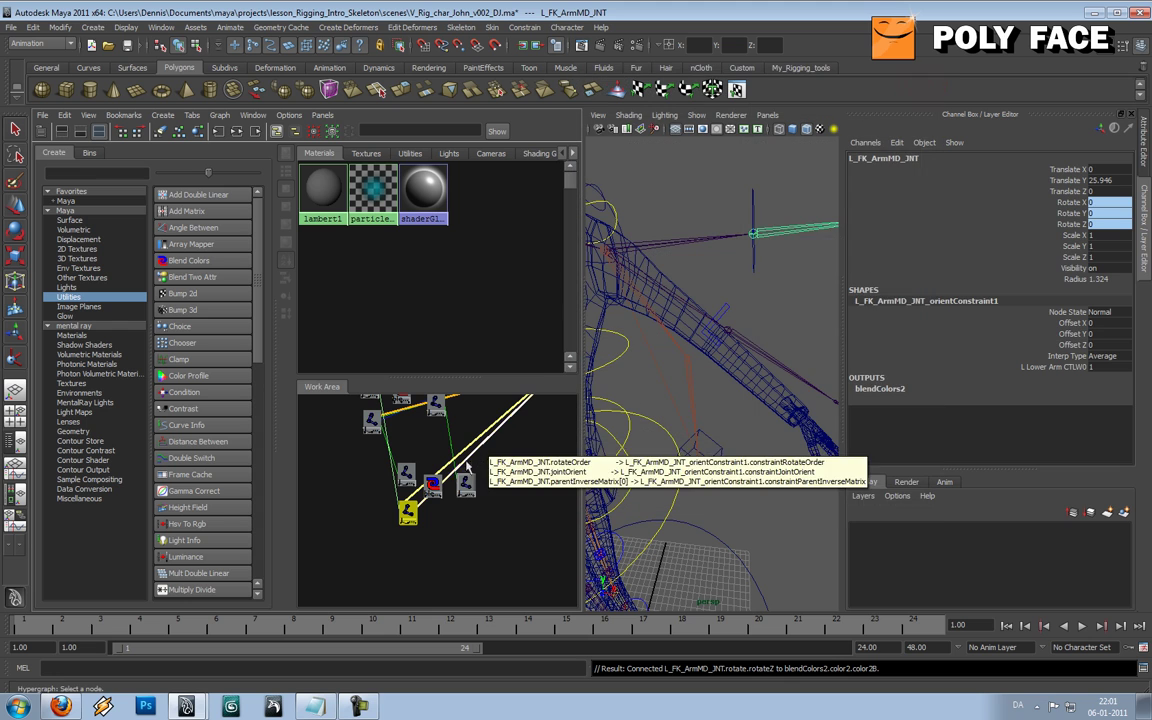
- Load blendColors2 as output and L_ArmMD_JNT as input in the Connection Editor
left_click(432, 485)
middle_click_drag(432, 485, 468, 486)
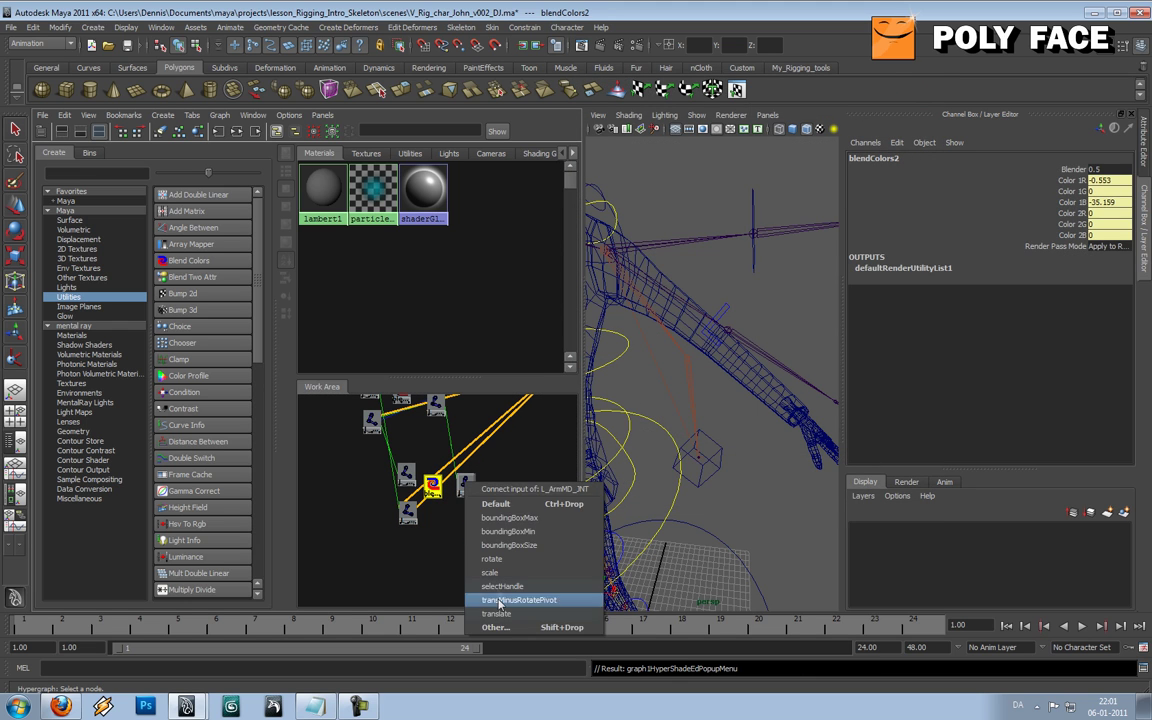
left_click(495, 627)
left_click_drag(715, 64, 634, 68)
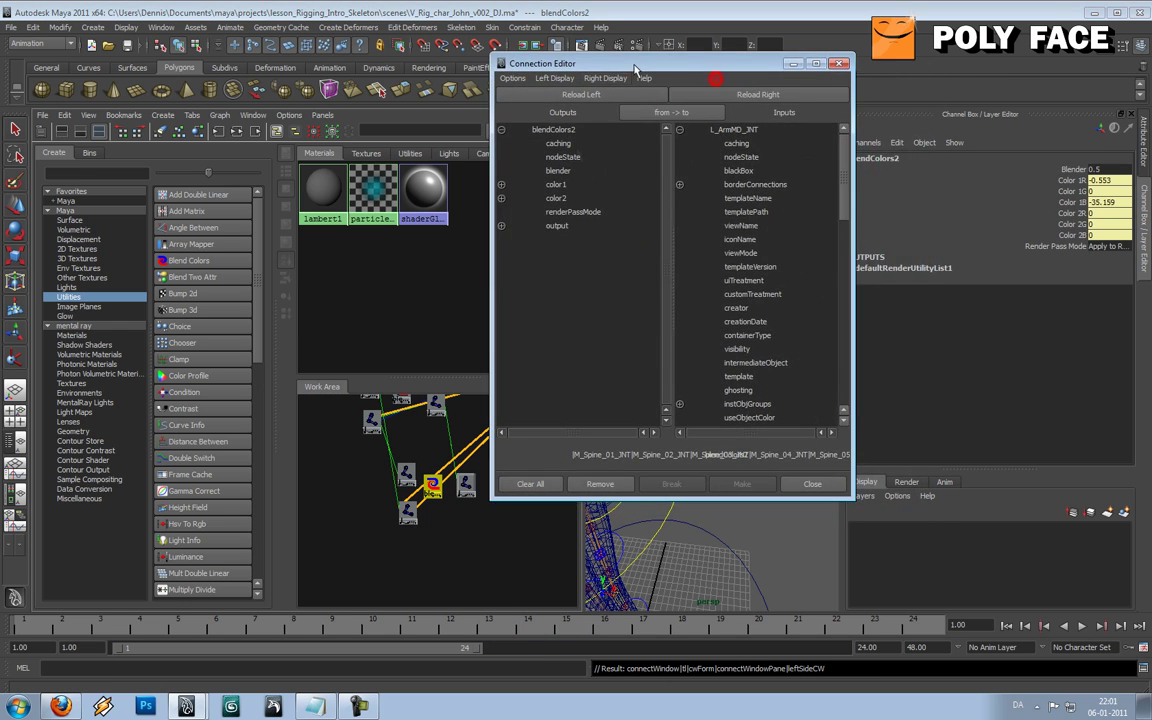
- Connect outputR, outputG and outputB of blendColors2 to rotateX, rotateY and rotateZ of L_ArmMD_JNT, and minimize the Connection Editor
left_click(502, 226)
left_click_drag(844, 196, 840, 308)
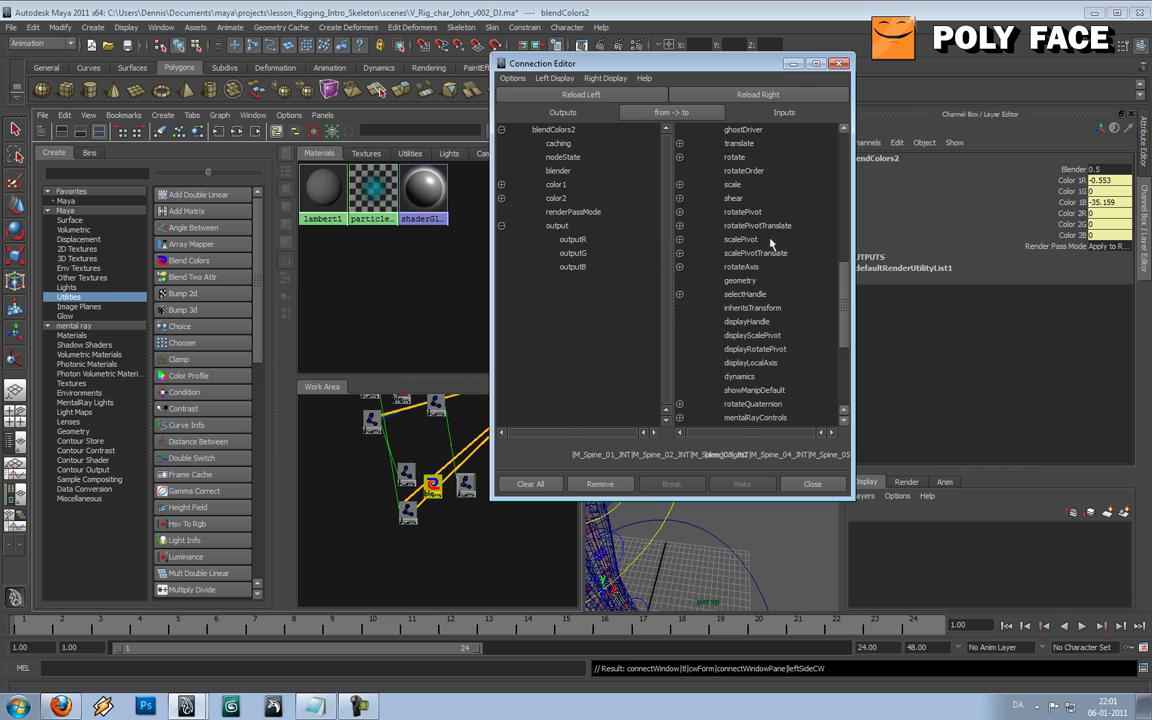
left_click(680, 157)
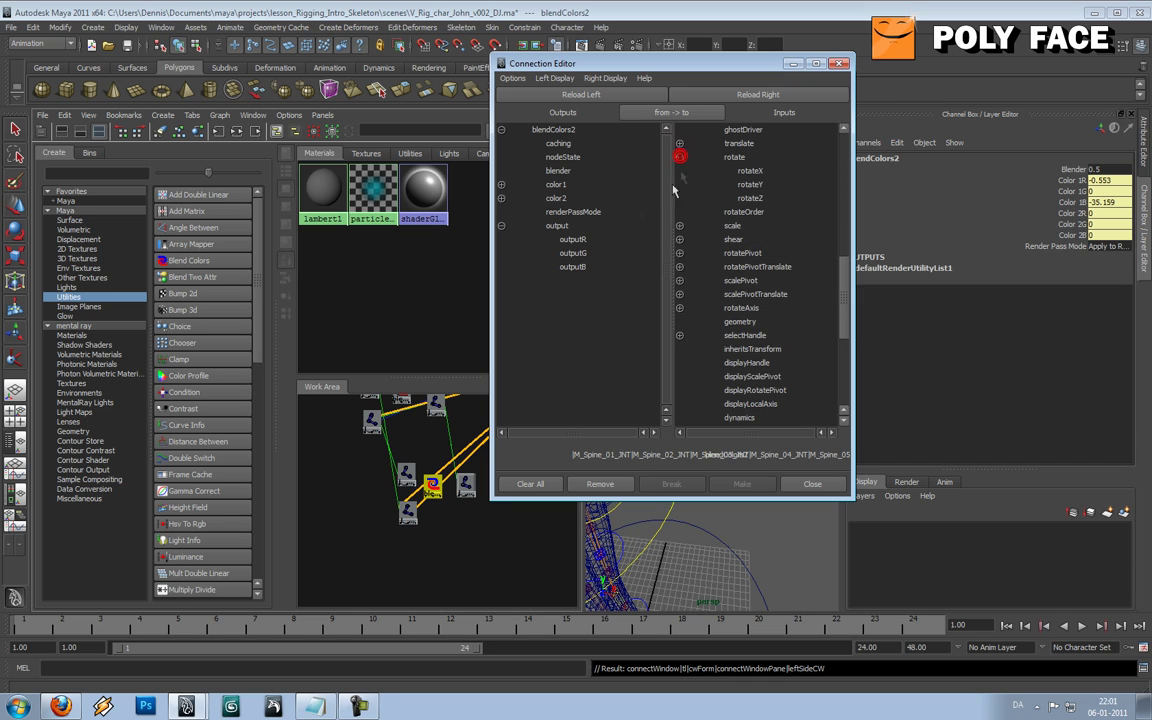
left_click(570, 240)
left_click(752, 171)
left_click(600, 253)
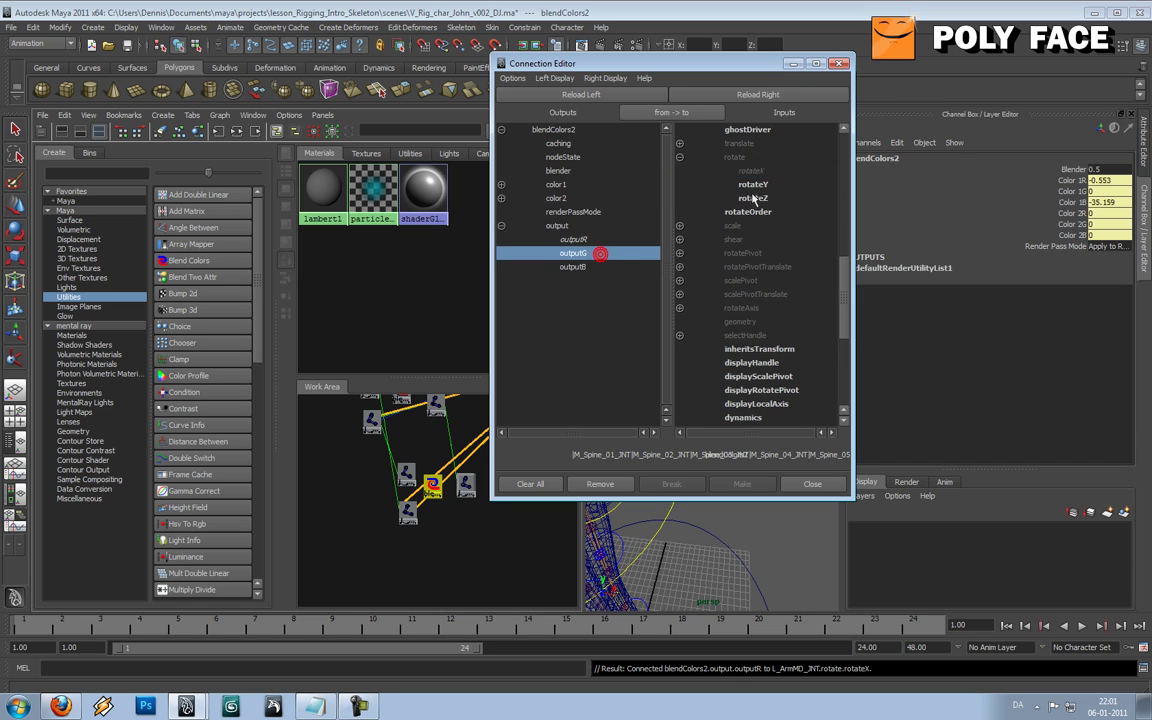
left_click(757, 185)
left_click(594, 265)
left_click(752, 198)
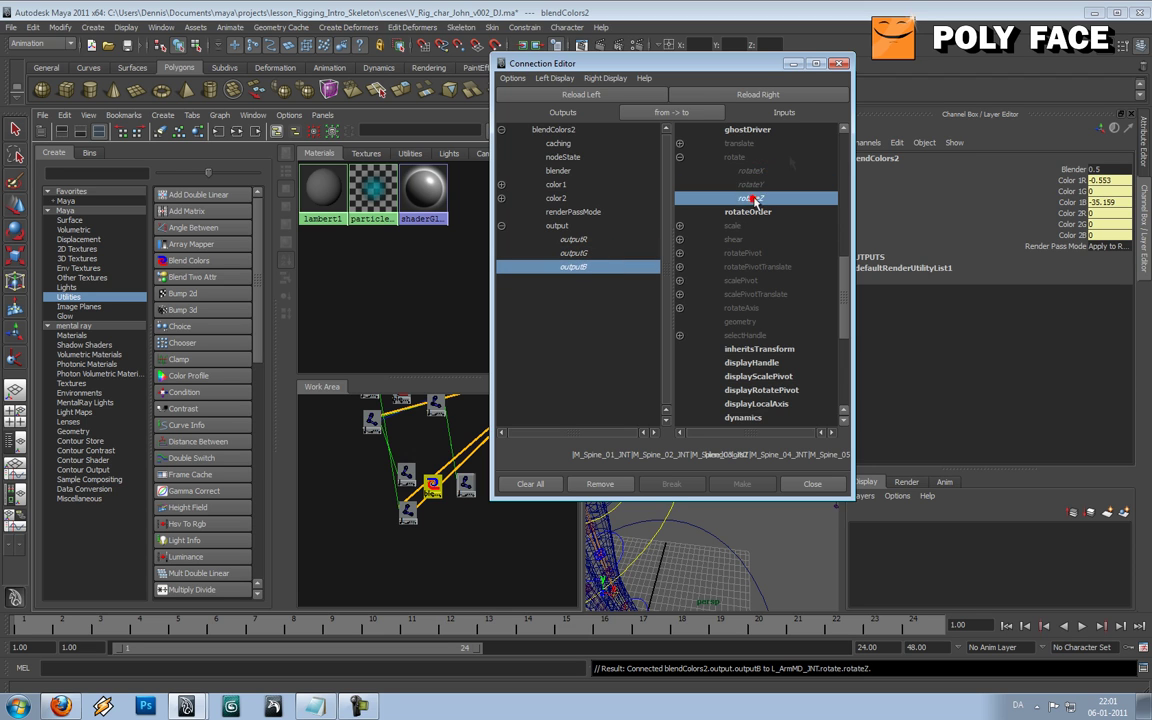
left_click(680, 157)
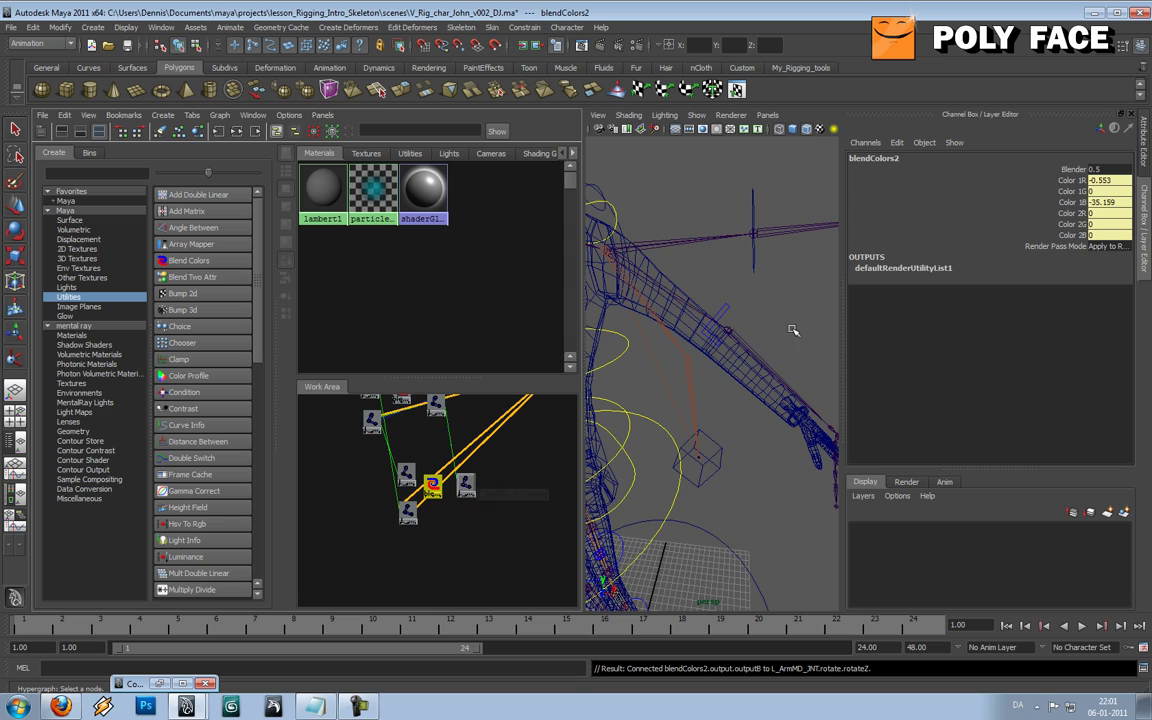
- Test the elbow blend by varying the Blender value of blendColors2 to 0, and set it back to 0.5
left_click_drag(700, 380, 768, 321, "alt")
left_click(1073, 169)
middle_click_drag(688, 258, 733, 271)
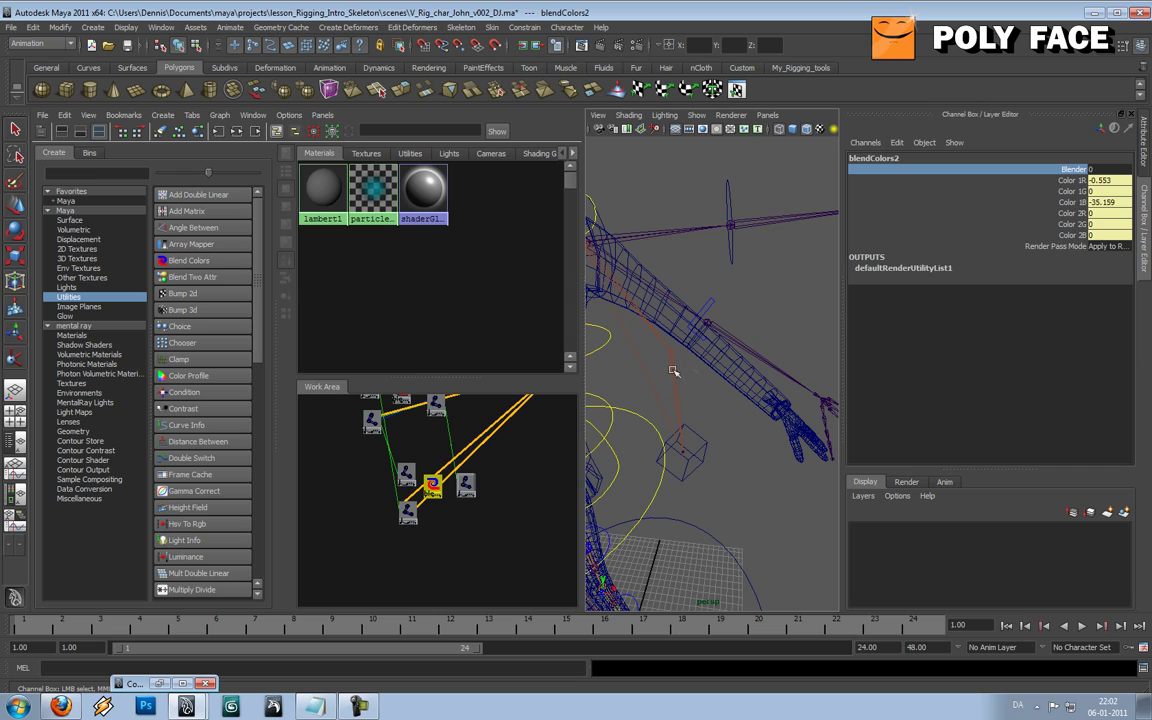
middle_click_drag(688, 261, 755, 265)
double_click(1098, 169)
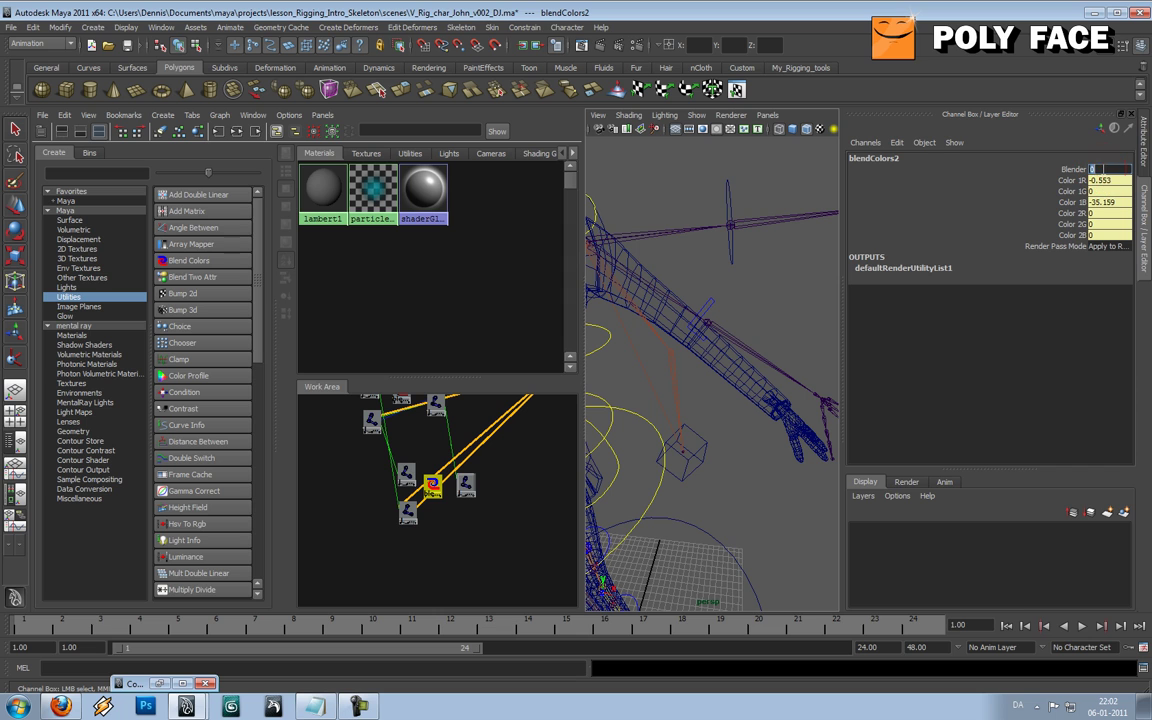
type("0.5")
key("Tab")
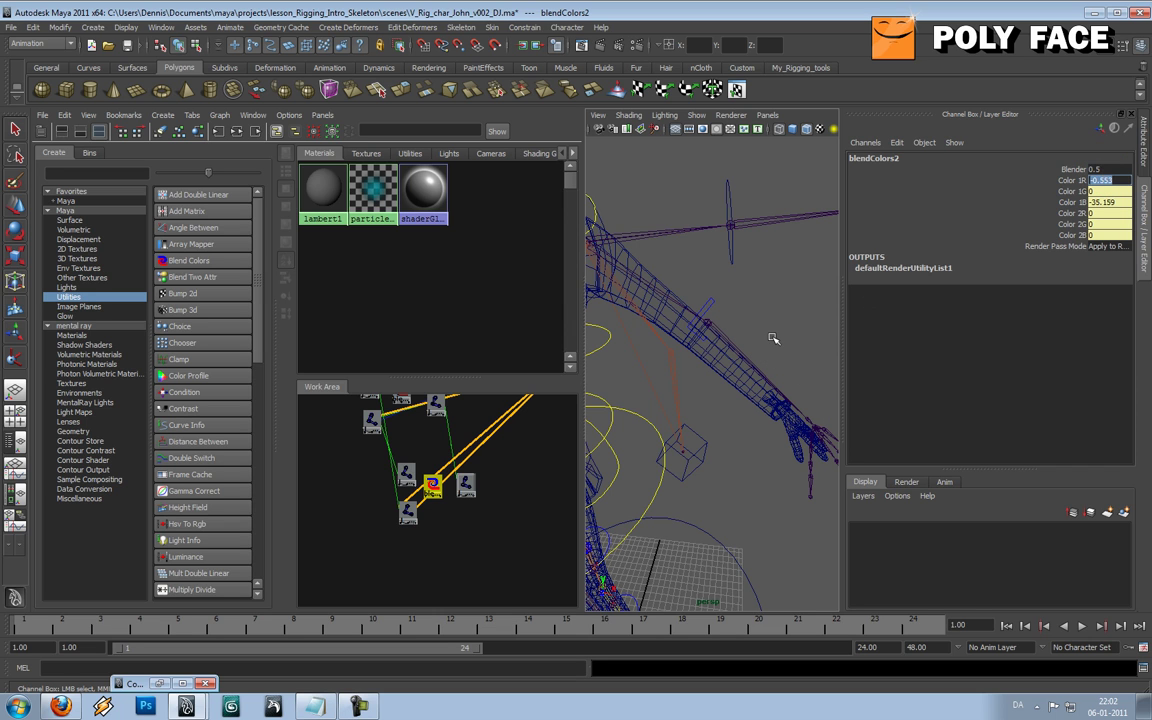
- Examine the blended left arm and hand, checking the L_IK_Hand_CTL and L_LowerArm_CTL controls
left_click(769, 338)
middle_click_drag(766, 337, 753, 287, "alt")
left_click_drag(751, 287, 789, 341, "alt")
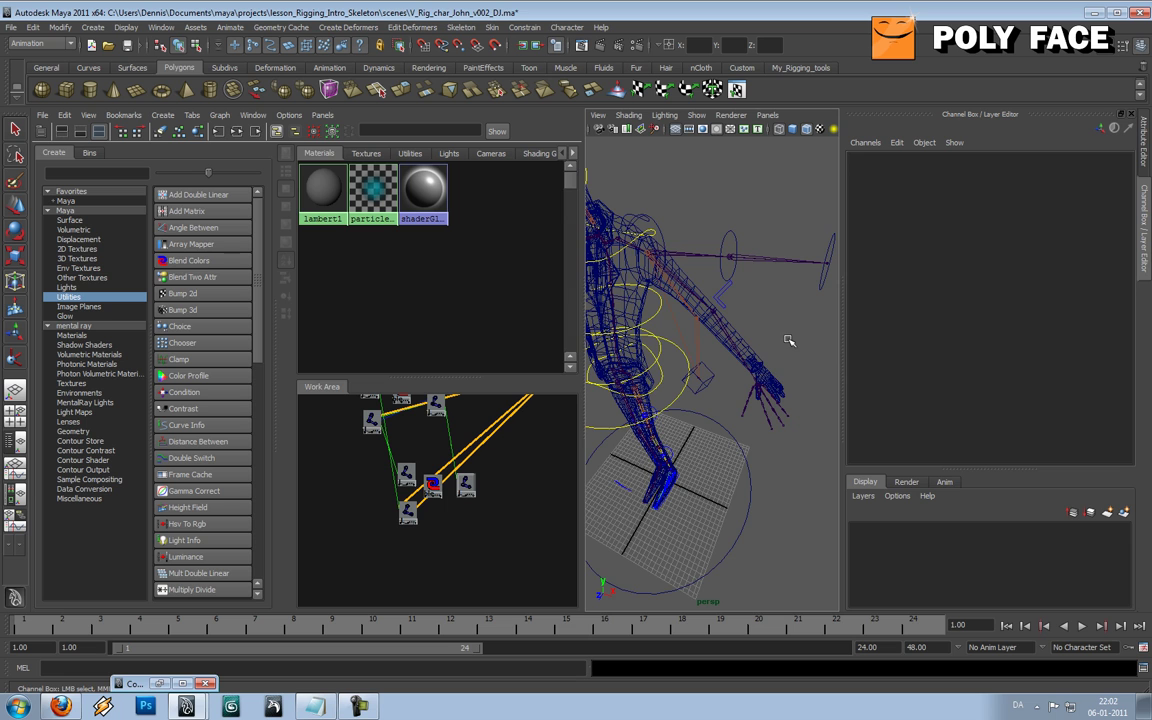
scroll(753, 352, "up", 3)
left_click_drag(753, 352, 743, 358, "alt")
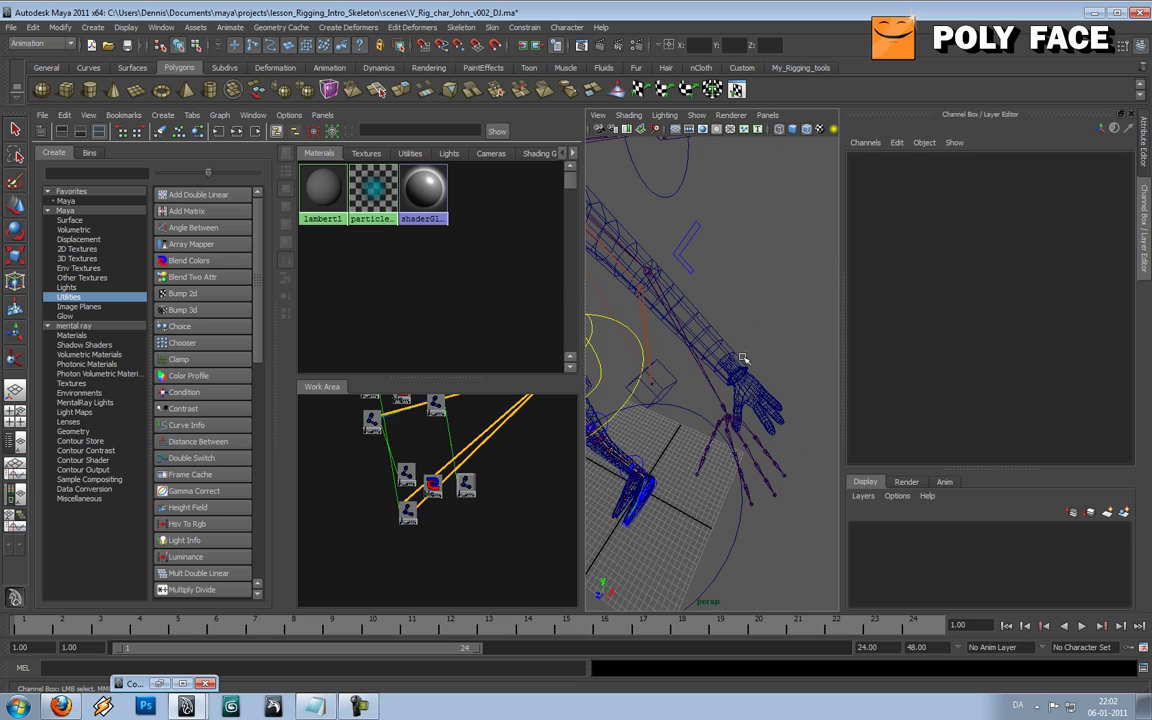
left_click(670, 382)
scroll(702, 370, "down", 4)
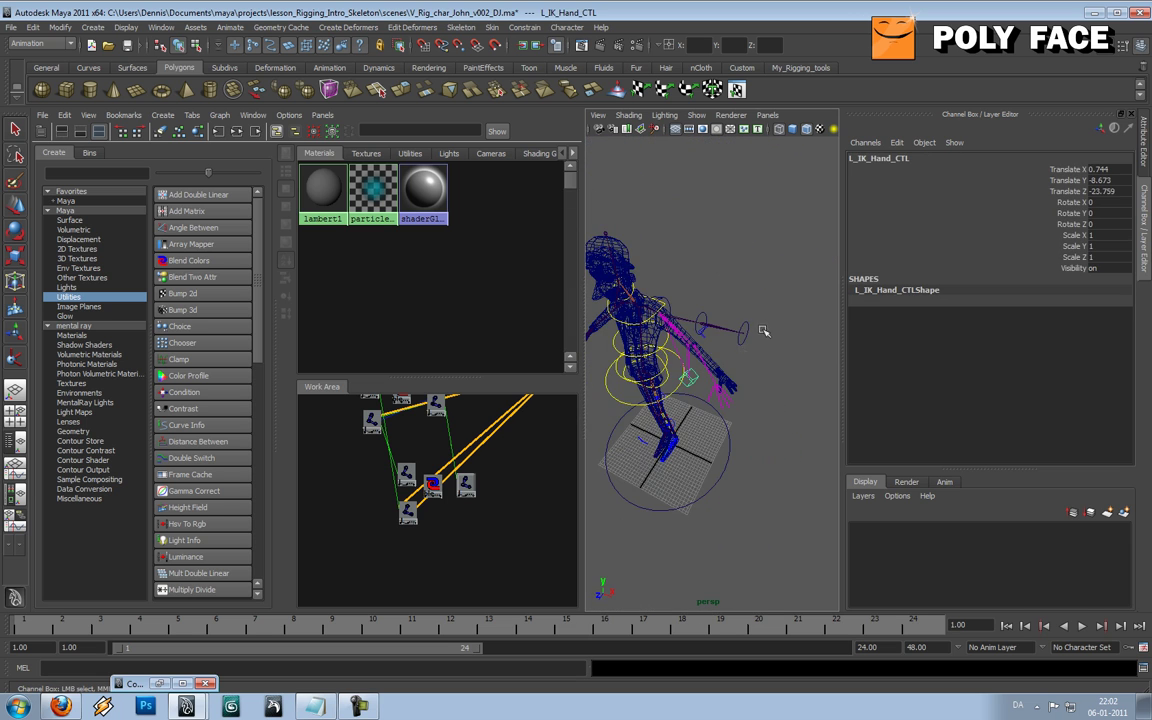
left_click(746, 327)
key("e")
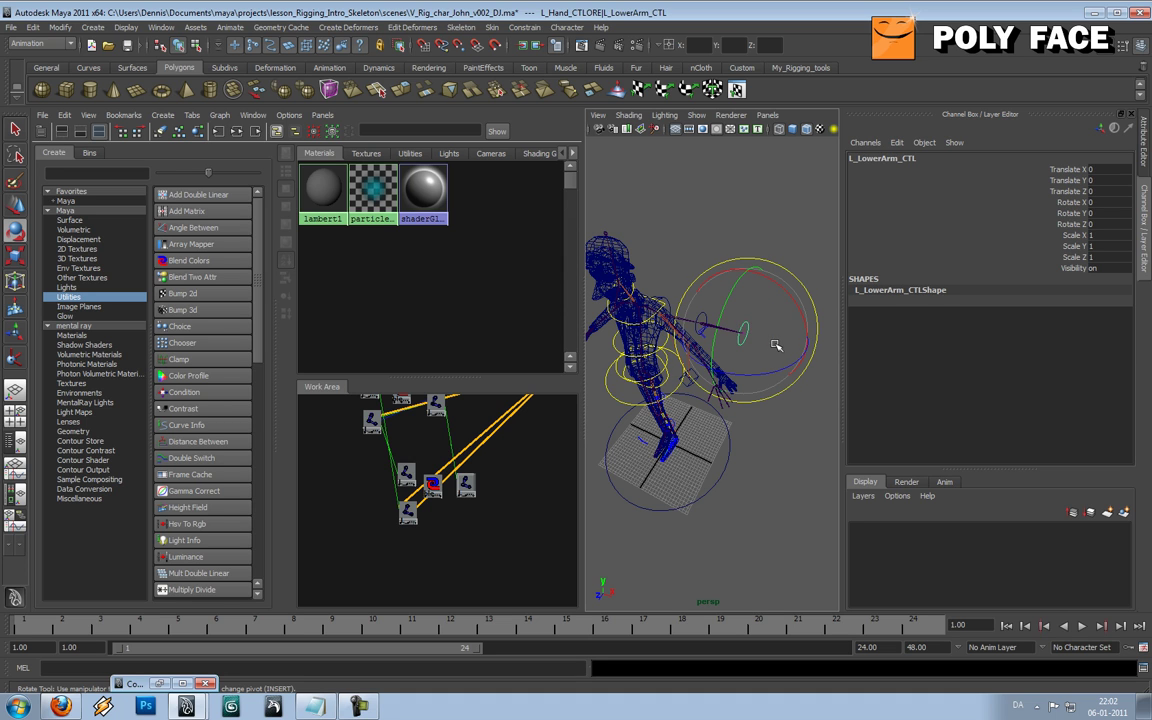
left_click(737, 436)
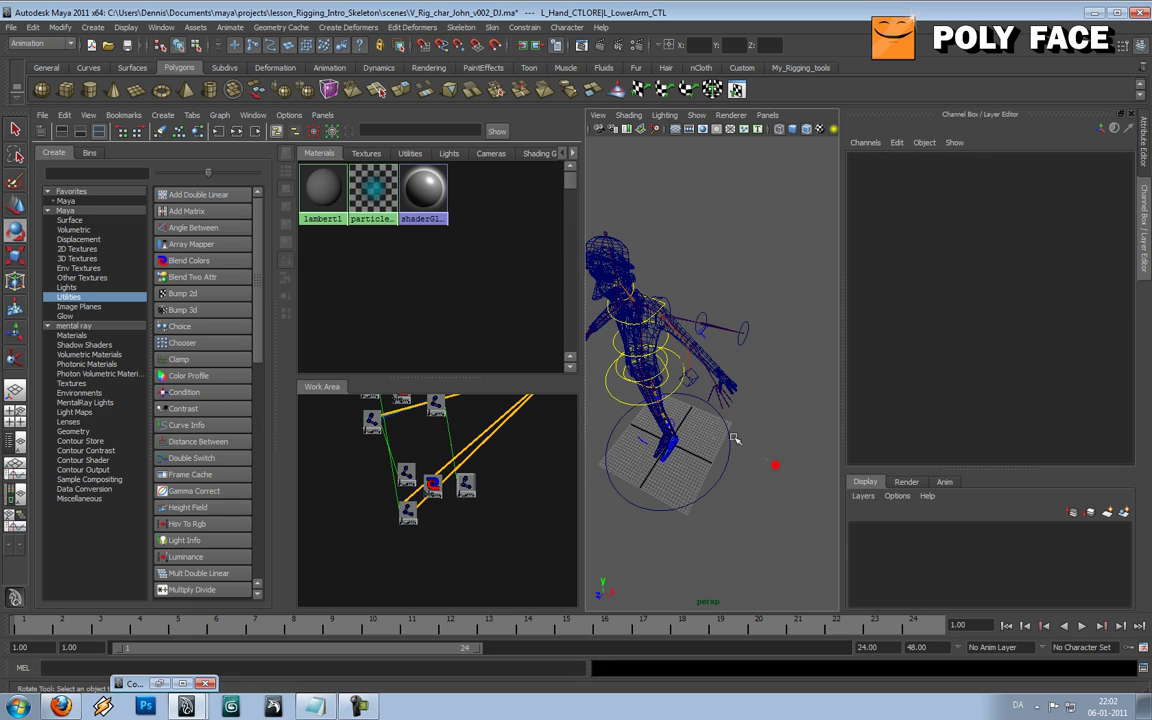
- Locate the IK wrist joint L_IK_ArmEnd_JNT inside the hand control and inspect the wrist area around it
scroll(708, 437, "up", 5)
scroll(700, 404, "up", 3)
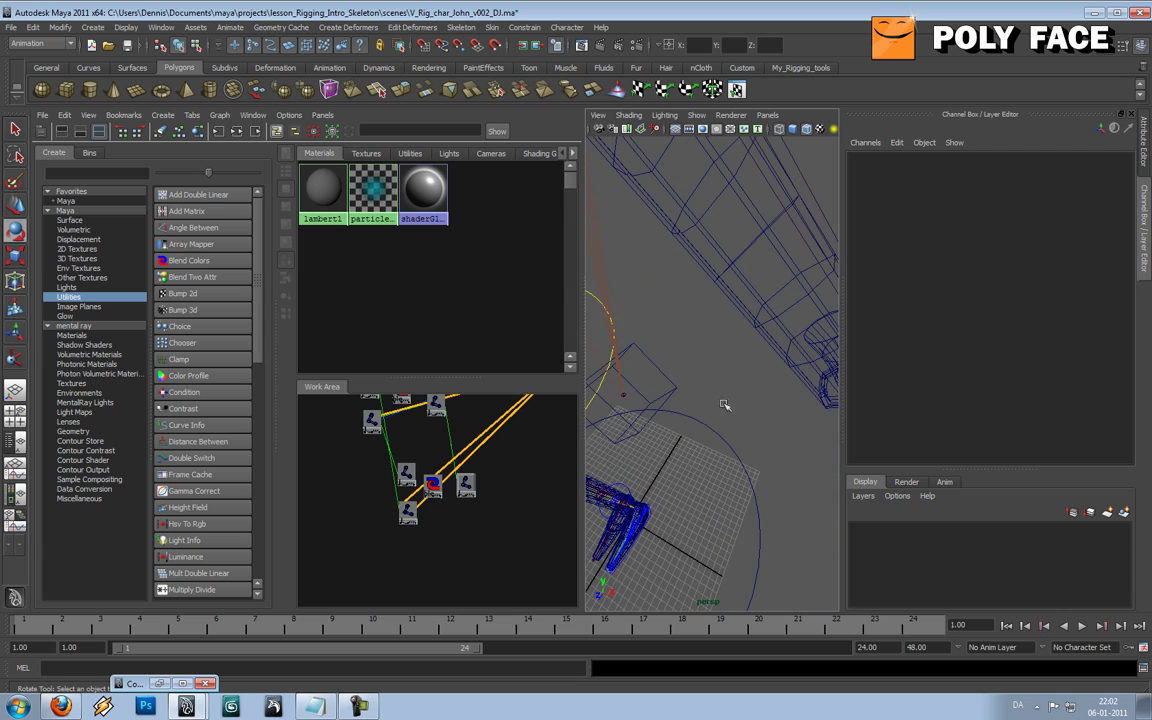
left_click(627, 397)
left_click_drag(645, 413, 717, 244, "alt")
left_click(720, 311)
key("a")
scroll(710, 320, "up", 6)
left_click_drag(705, 319, 675, 292, "alt")
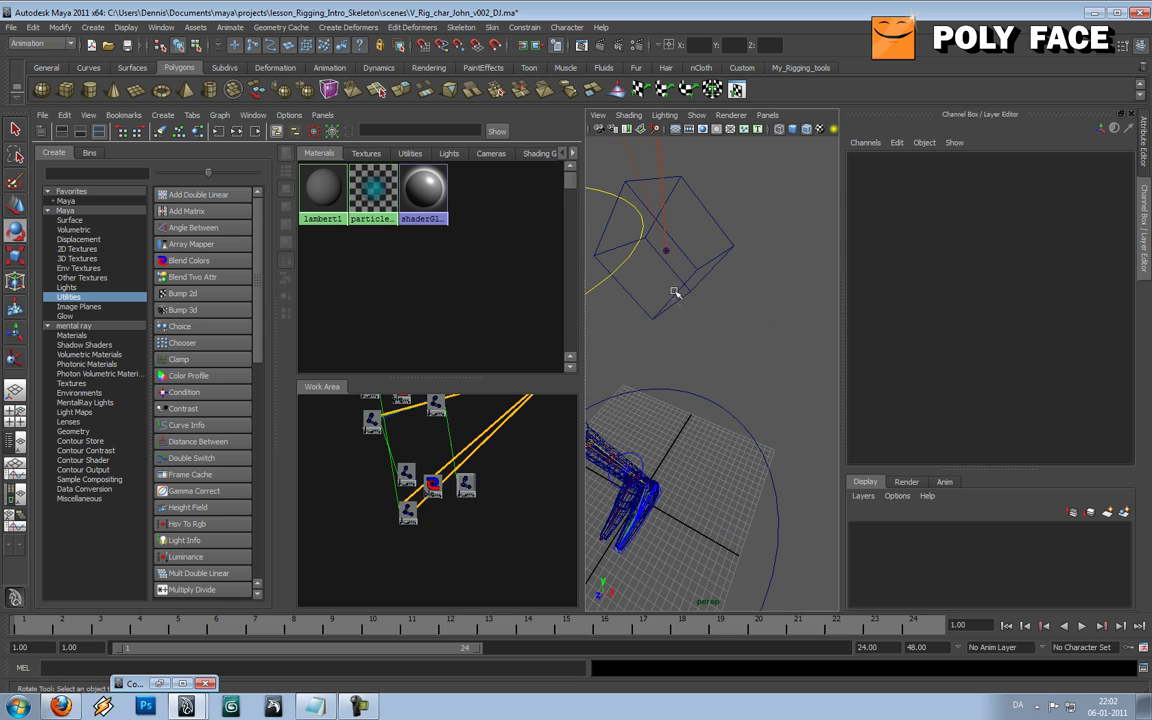
left_click(668, 256)
key("f")
left_click_drag(675, 277, 830, 343, "alt")
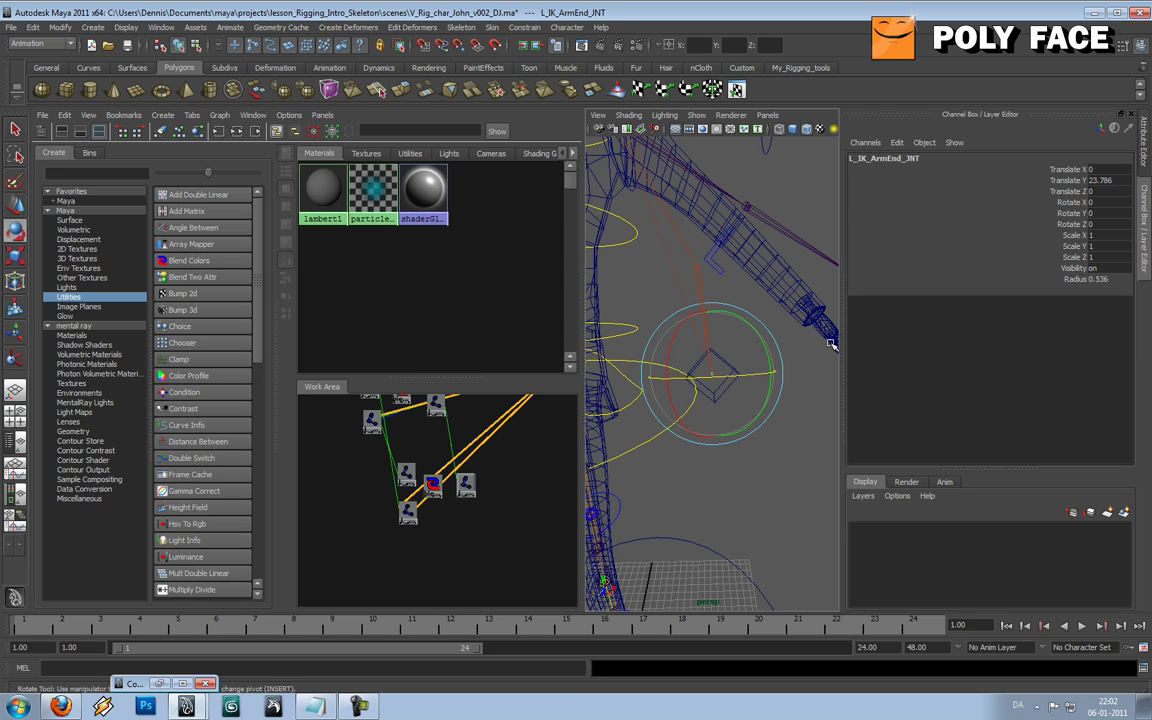
mouse_move(720, 372)
left_mouse_down("alt")
mouse_move(779, 342)
mouse_move(728, 348)
left_mouse_up("alt")
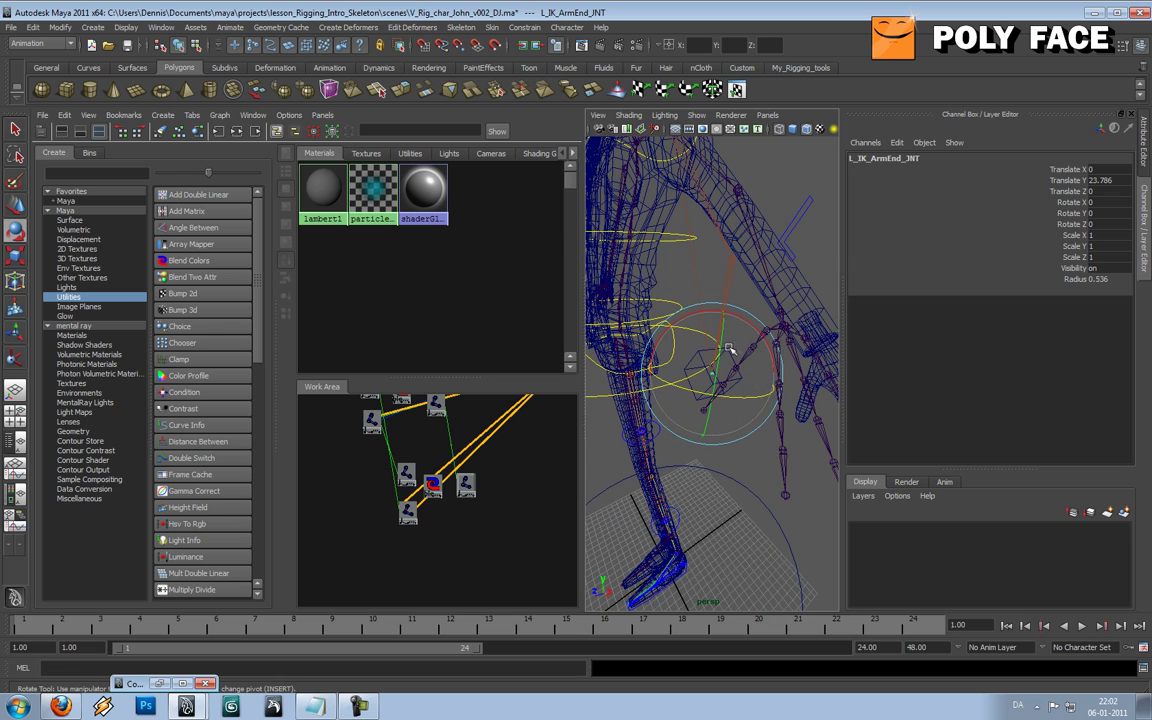
- Check the bind wrist joint L_ArmEnd_JNT and ikHandle1, and select the IK wrist joint L_IK_ArmEnd_JNT
left_click(782, 314)
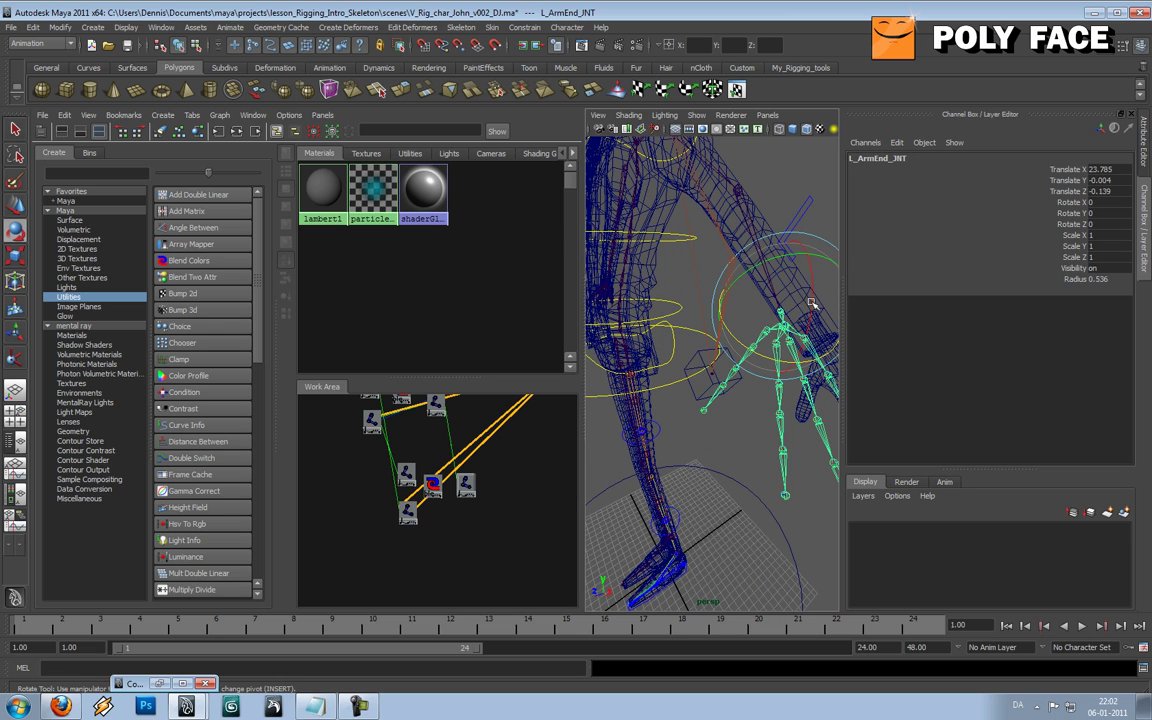
scroll(789, 331, "down", 5)
left_click(789, 331)
left_click_drag(789, 331, 734, 378, "alt")
scroll(779, 291, "up", 8)
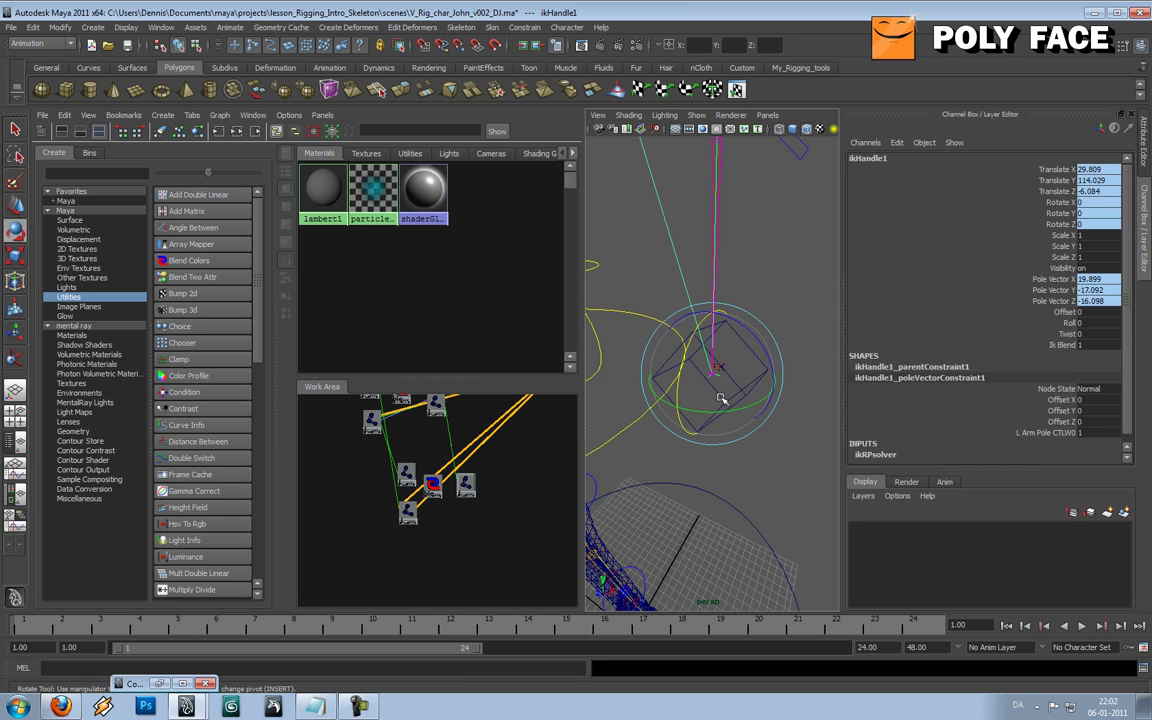
left_click_drag(720, 398, 728, 401)
left_click(828, 268)
left_click(712, 378)
left_click(826, 268)
left_click(709, 380)
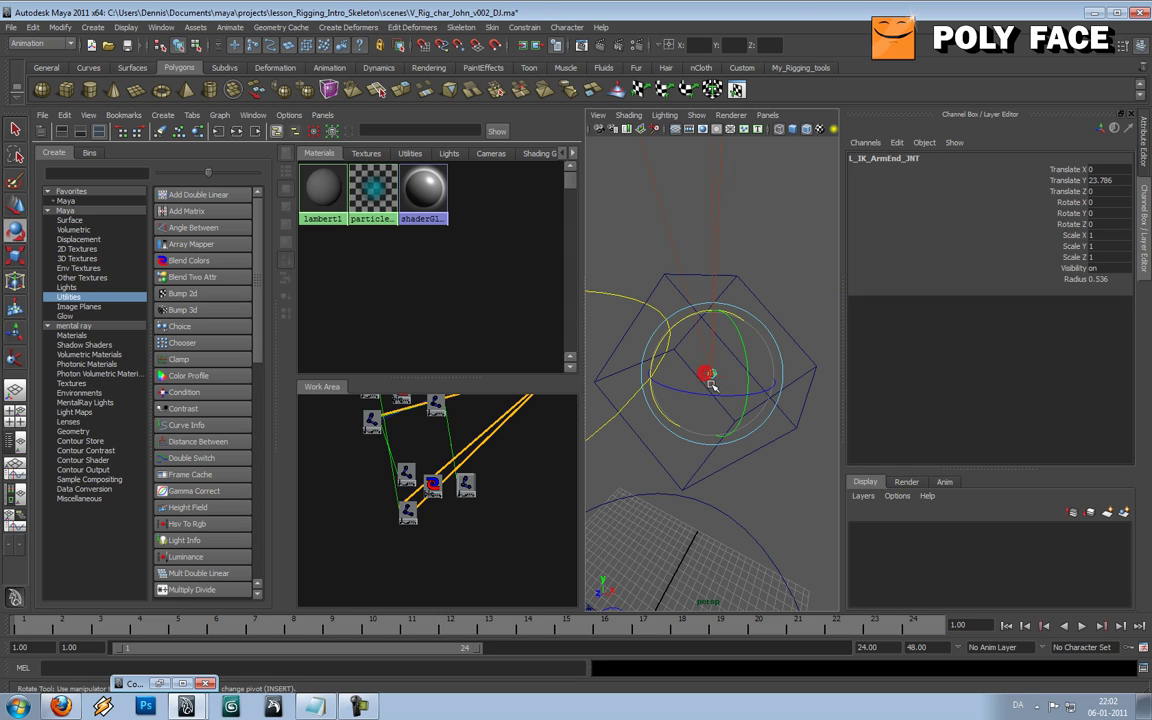
- Set Translate X, Y and Z of the L_IK_Hand_CTL control to 0
left_click(756, 294)
left_click_drag(1104, 172, 1105, 196)
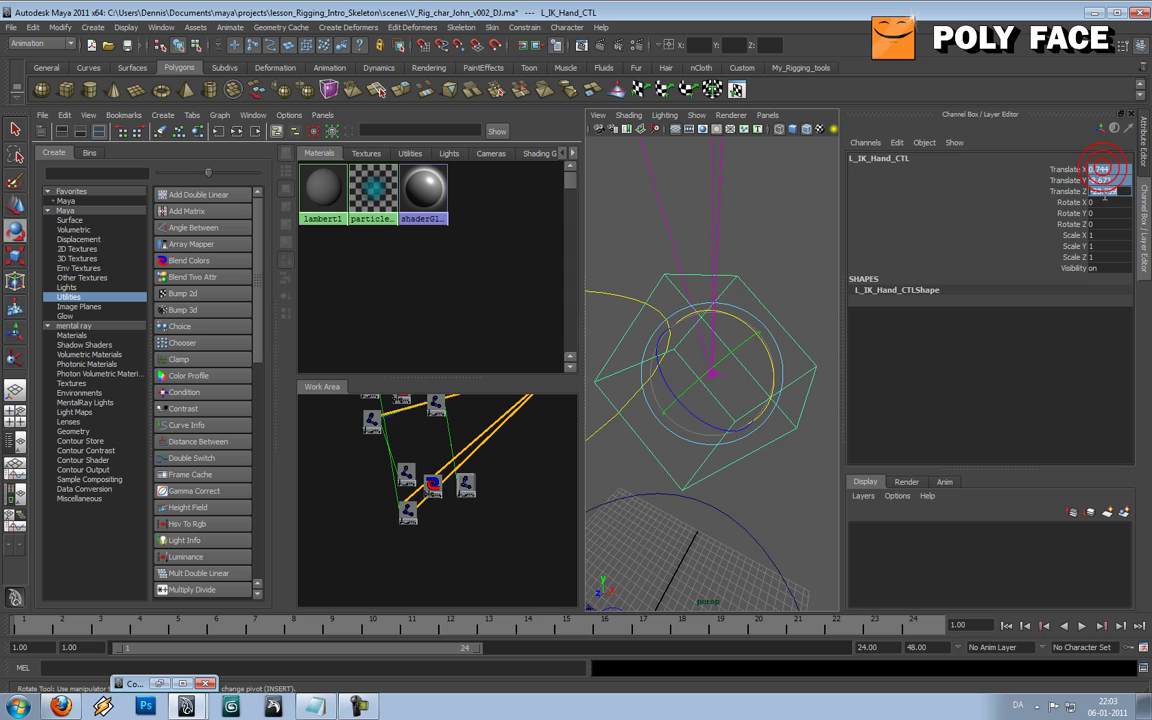
type("0")
key("Tab")
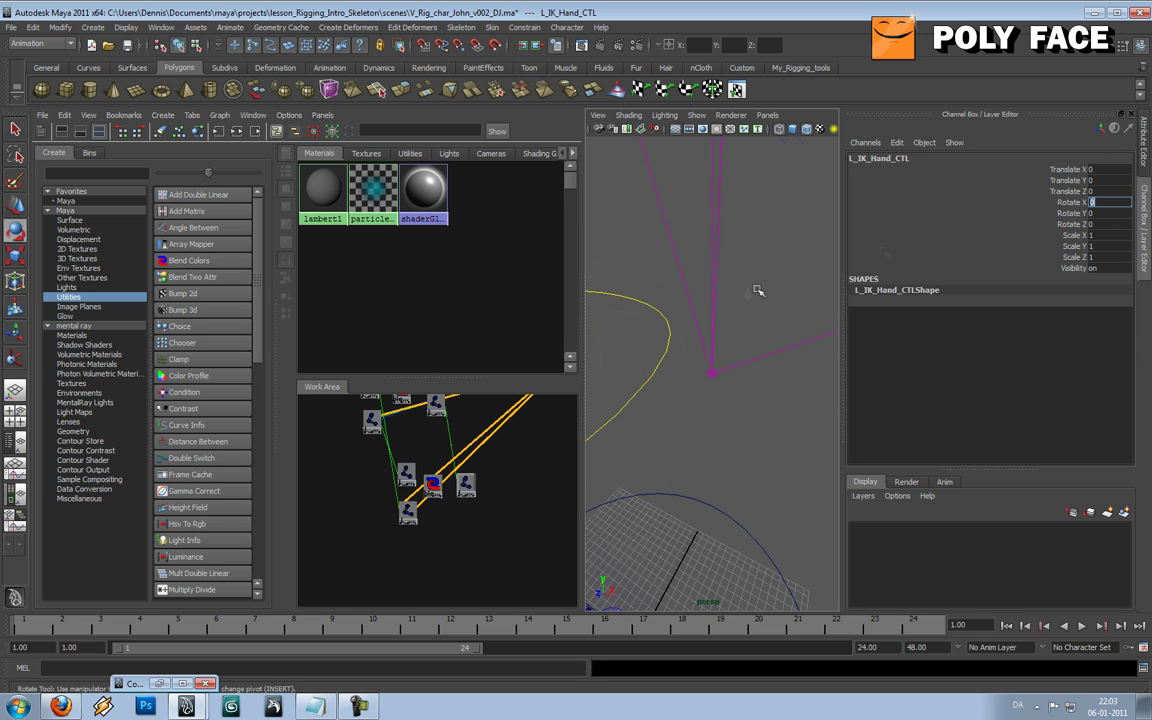
scroll(760, 291, "down", 5)
left_click(1095, 169)
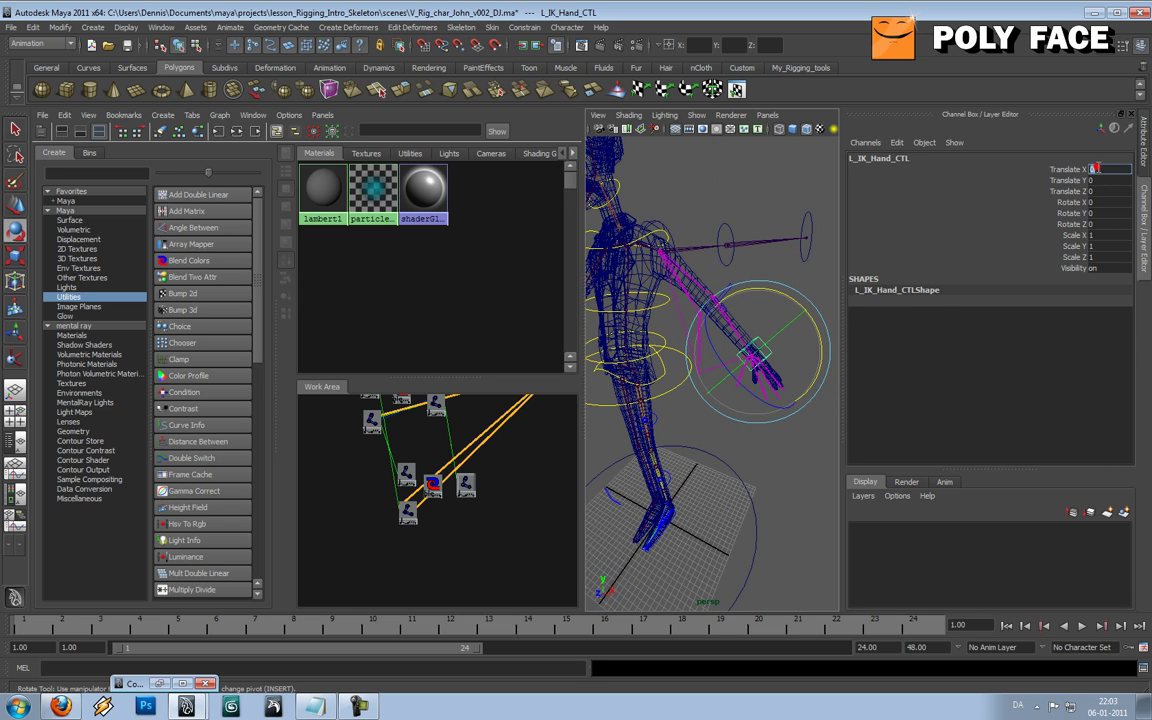
left_click(797, 304)
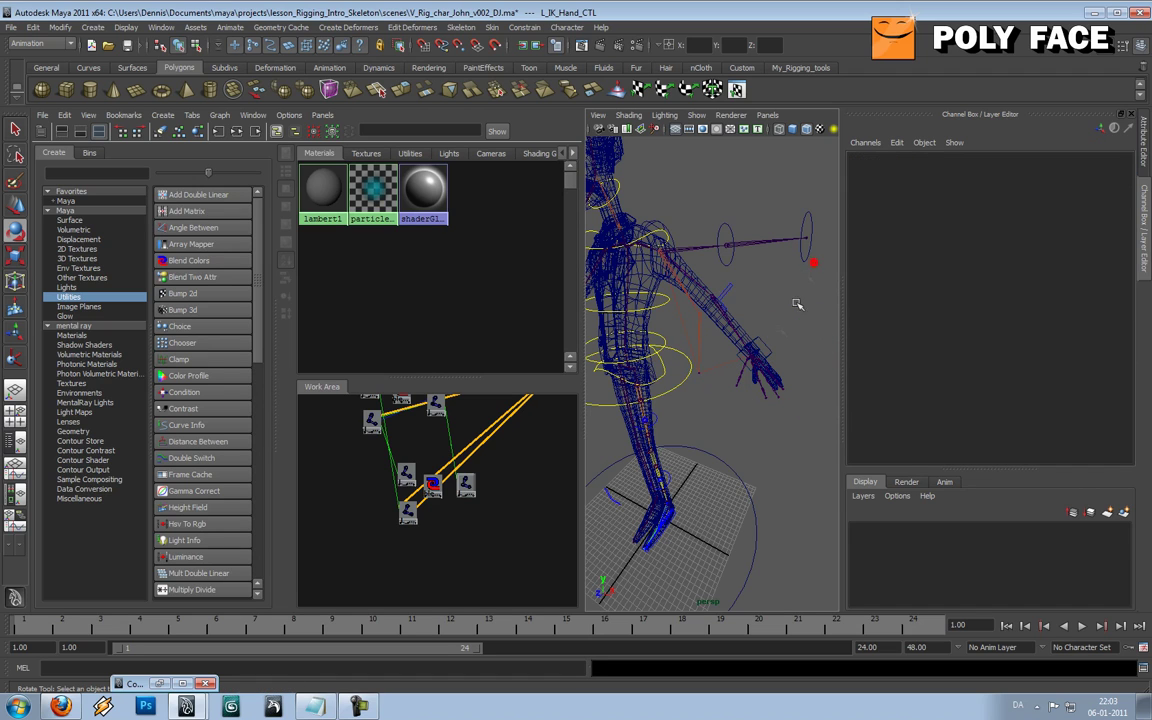
- Move the L_IK_Hand_CTL control freely and reset its Translate X, Y and Z to 0
left_click(762, 342)
key("w")
left_click_drag(759, 353, 758, 356)
left_click_drag(1127, 170, 1115, 191)
key("Tab")
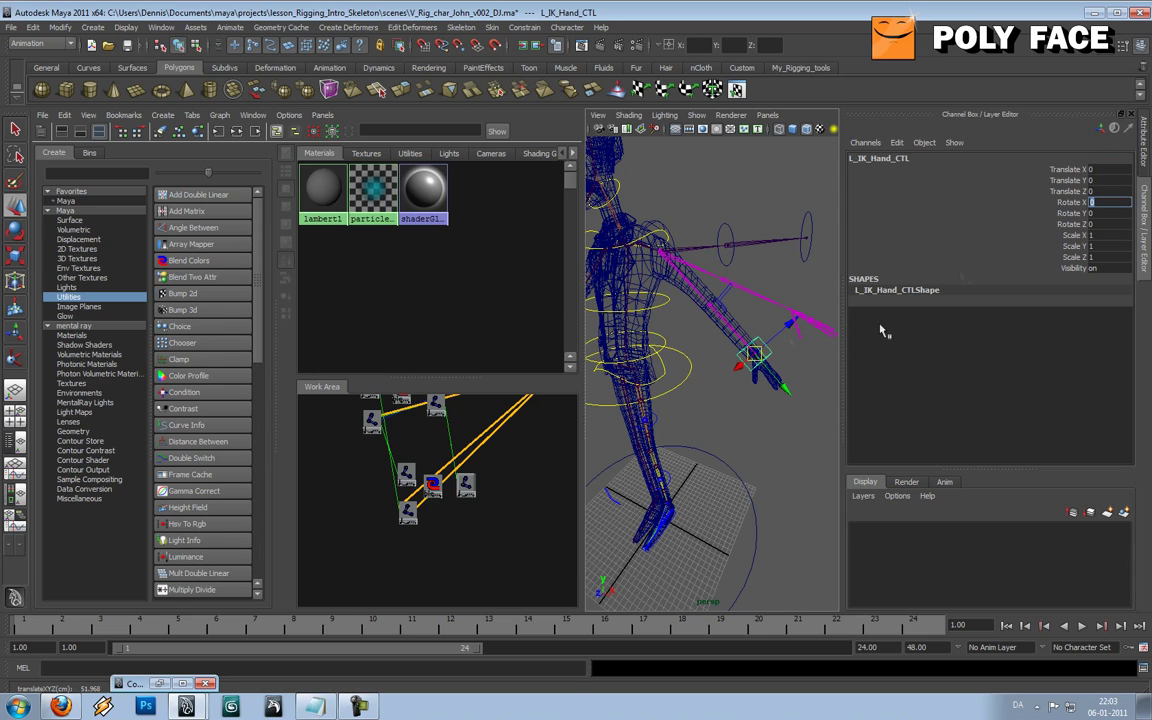
- Inspect the wrist area and locate the IK wrist joint L_IK_ArmEnd_JNT inside the hand control
scroll(713, 348, "up", 5)
scroll(760, 327, "down", 5)
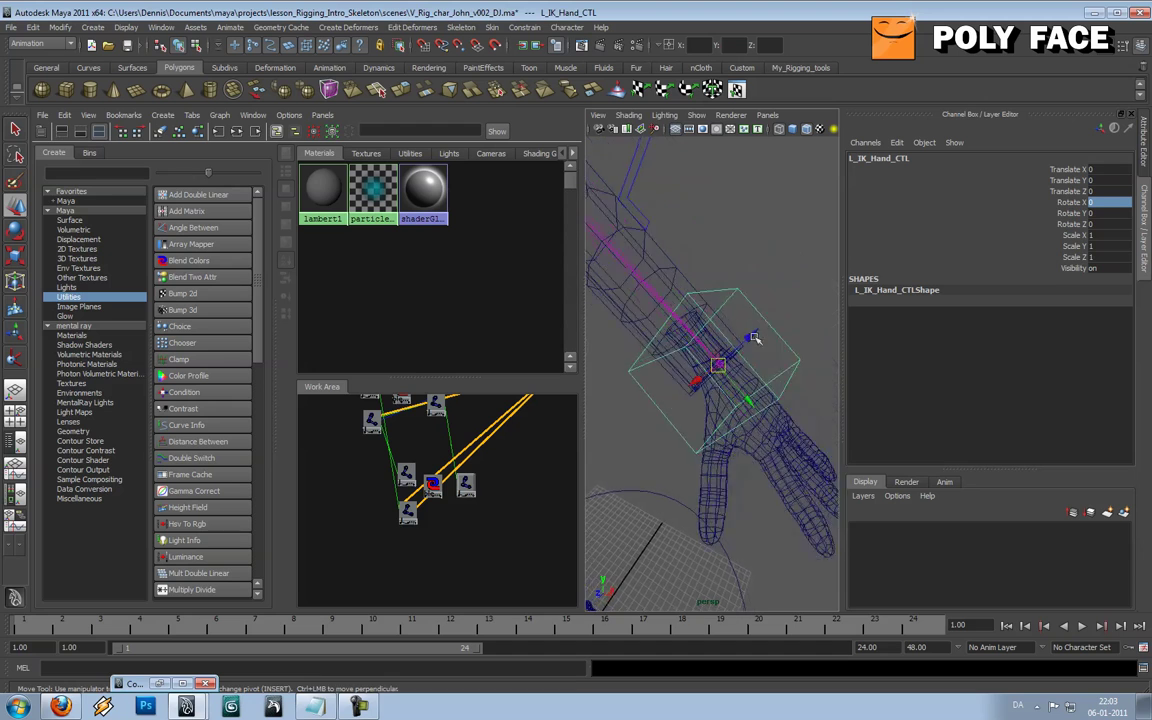
left_click_drag(732, 397, 735, 400)
left_click(795, 297)
scroll(790, 300, "up", 8)
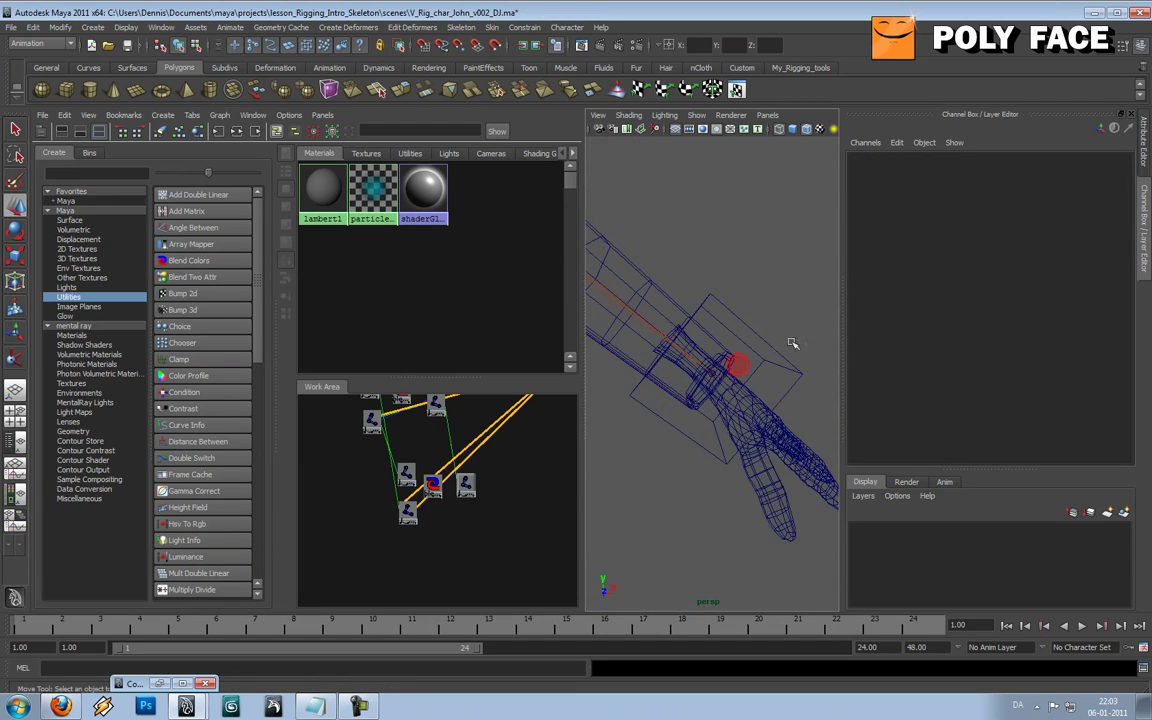
left_click(750, 346)
scroll(789, 340, "down", 6)
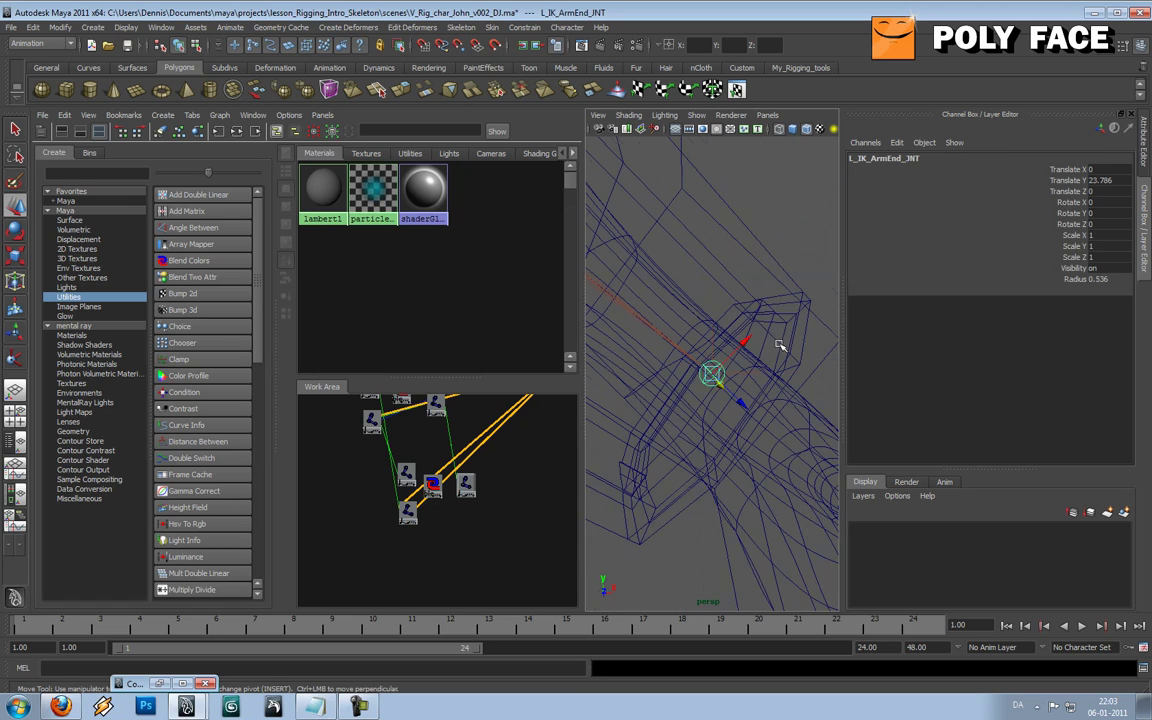
left_click_drag(789, 340, 757, 345, "alt")
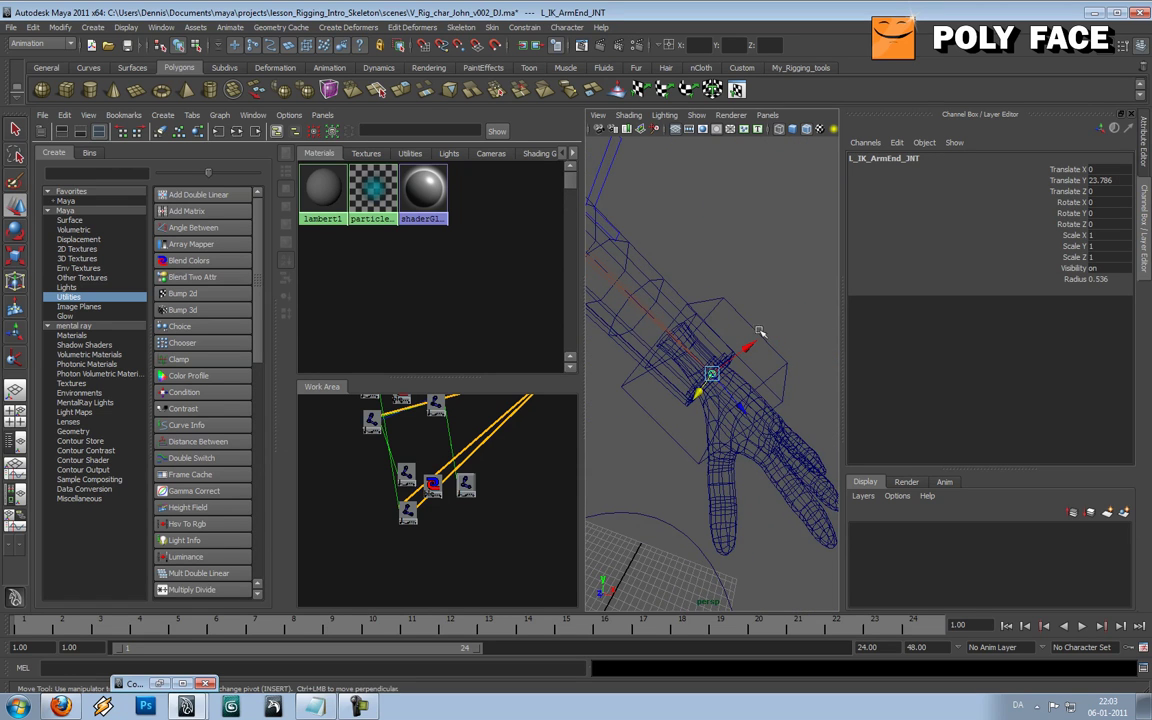
- Orient-constrain the IK wrist joint L_IK_ArmEnd_JNT to the L_IK_Hand_CTL control
left_click(752, 324)
scroll(745, 340, "up", 8)
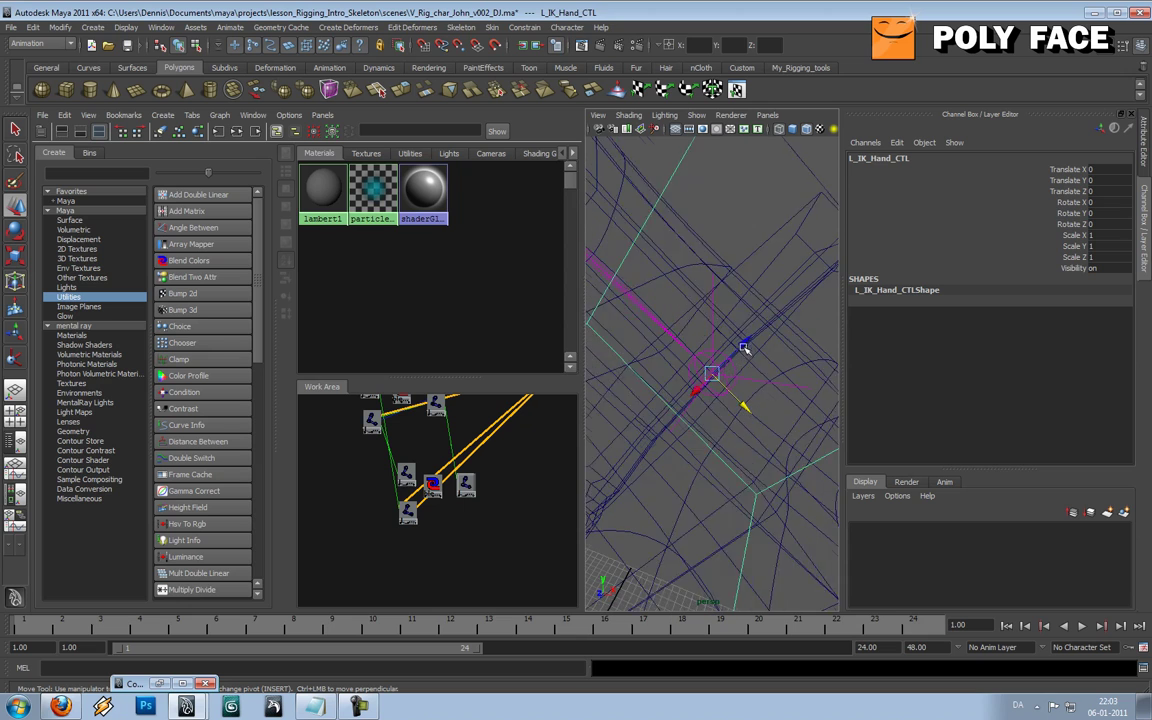
left_click(736, 333)
scroll(760, 335, "down", 5)
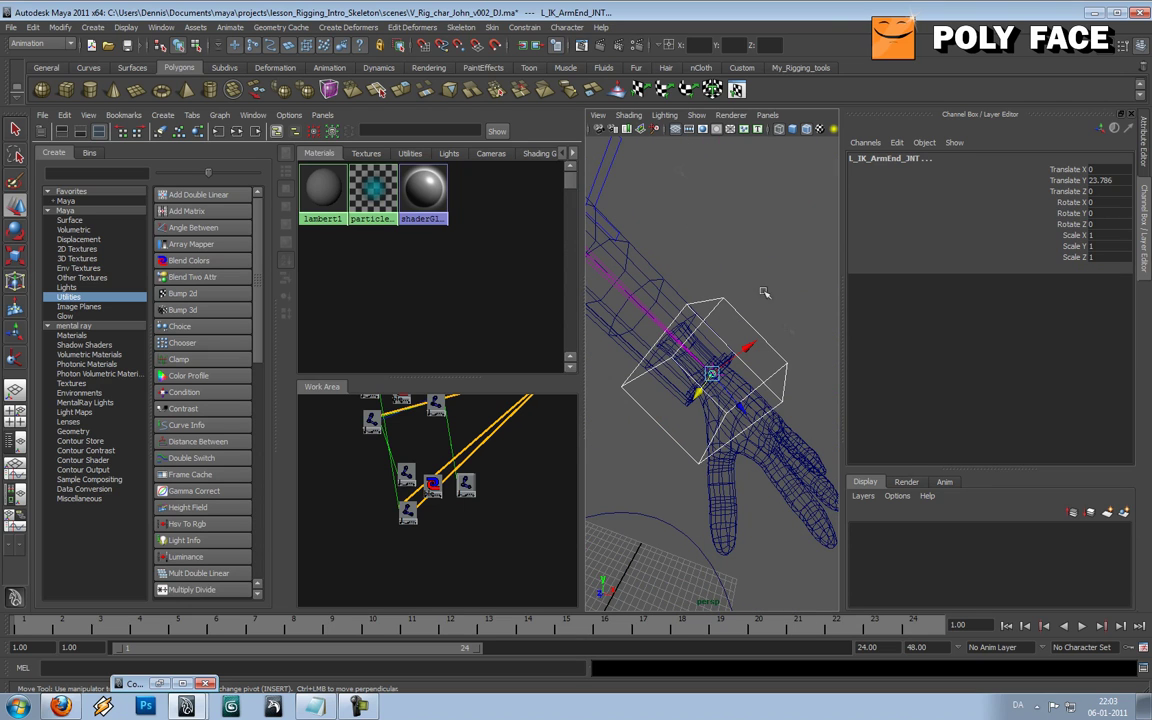
left_click(525, 27)
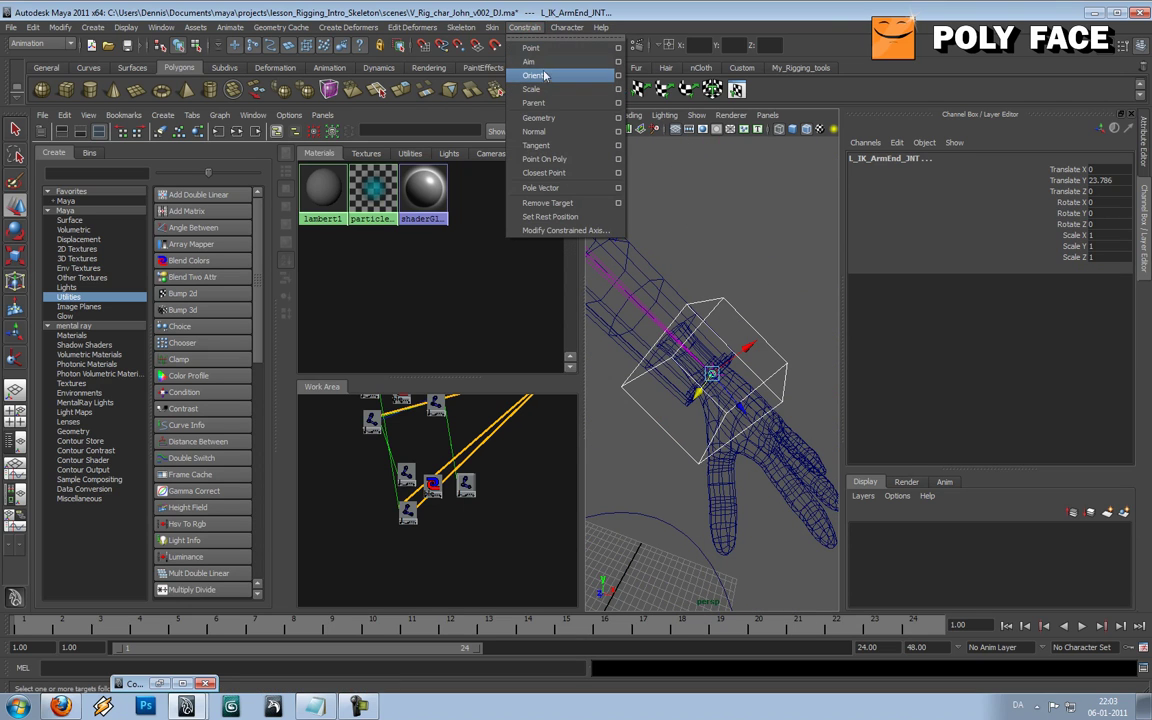
left_click(533, 75)
- Test the wrist constraint by rotating L_IK_Hand_CTL -60 in Z, check L_IK_ArmEnd_JNT, and undo the rotation
left_click(700, 368)
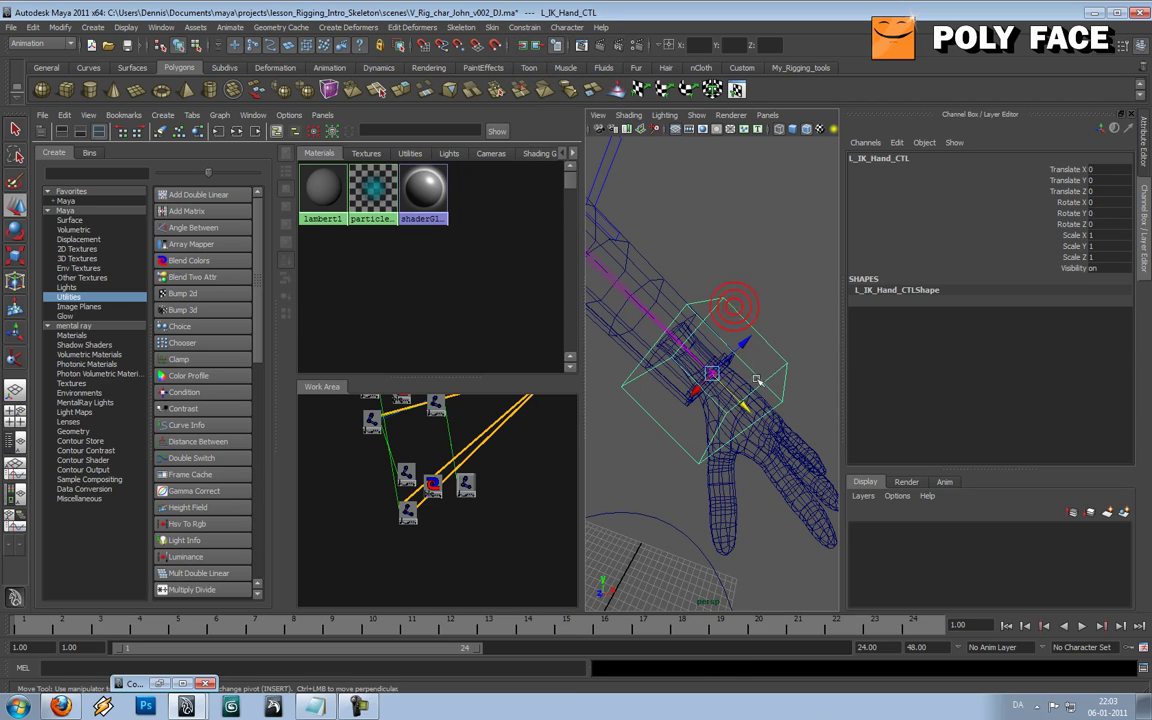
key("e")
left_click_drag(733, 427, 681, 413)
scroll(683, 408, "up", 5)
scroll(681, 407, "down", 3)
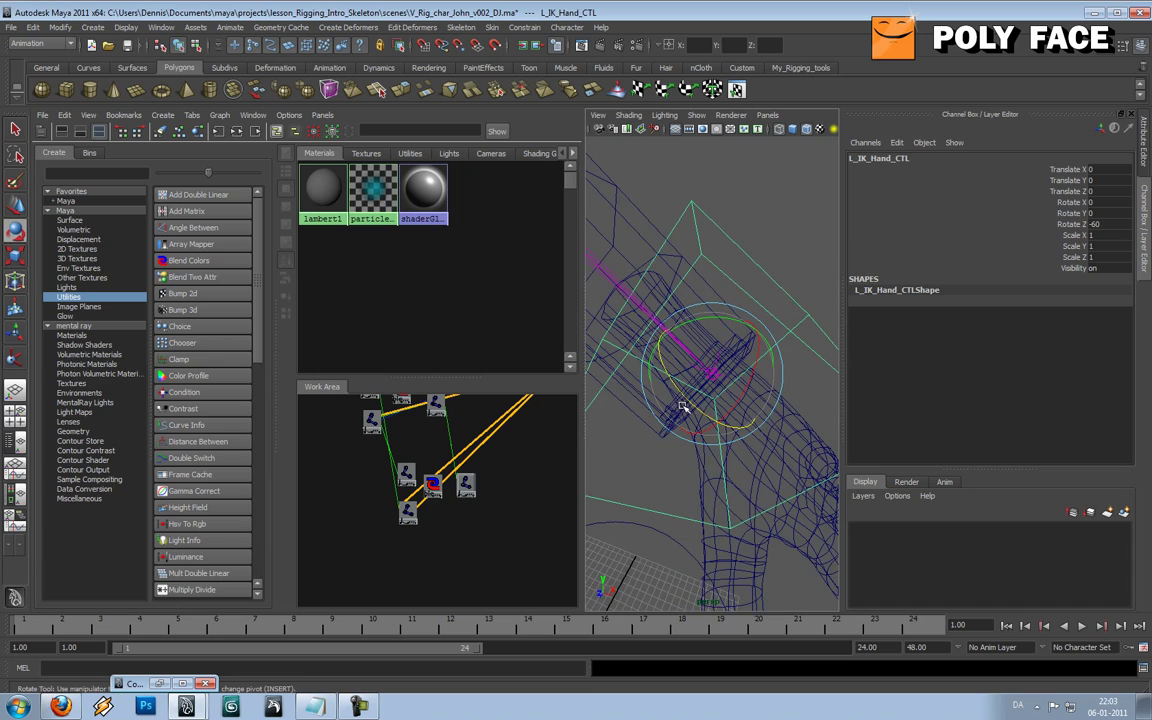
left_click(804, 212)
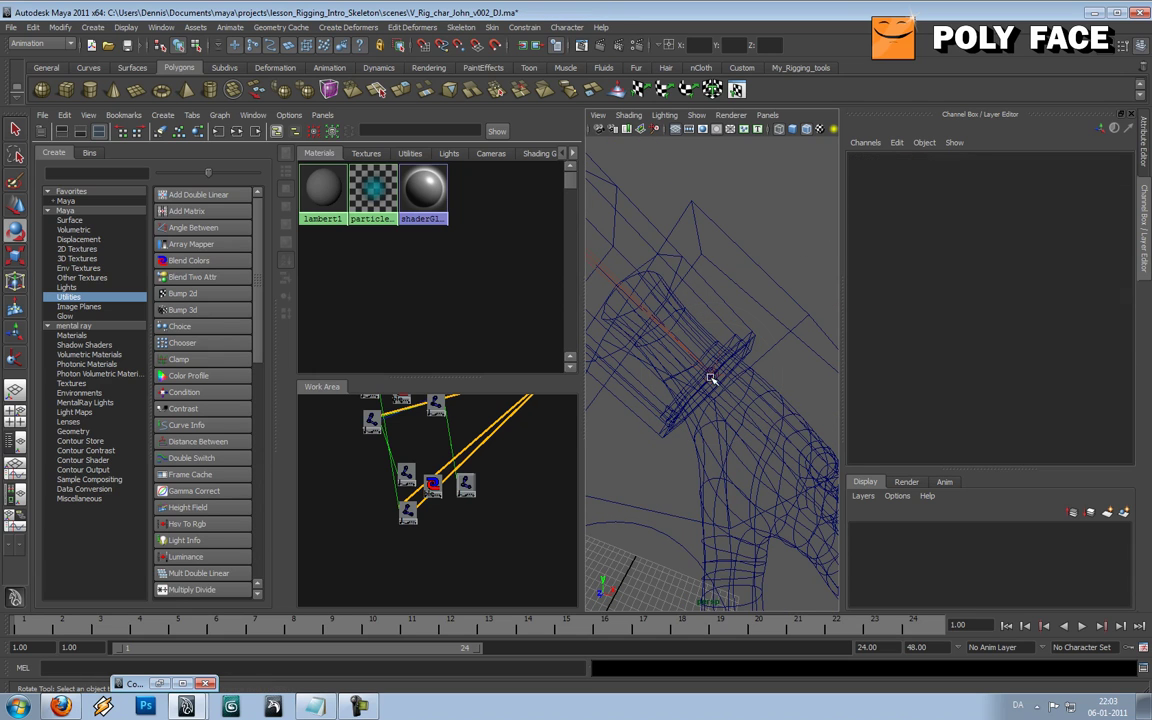
left_click(710, 378)
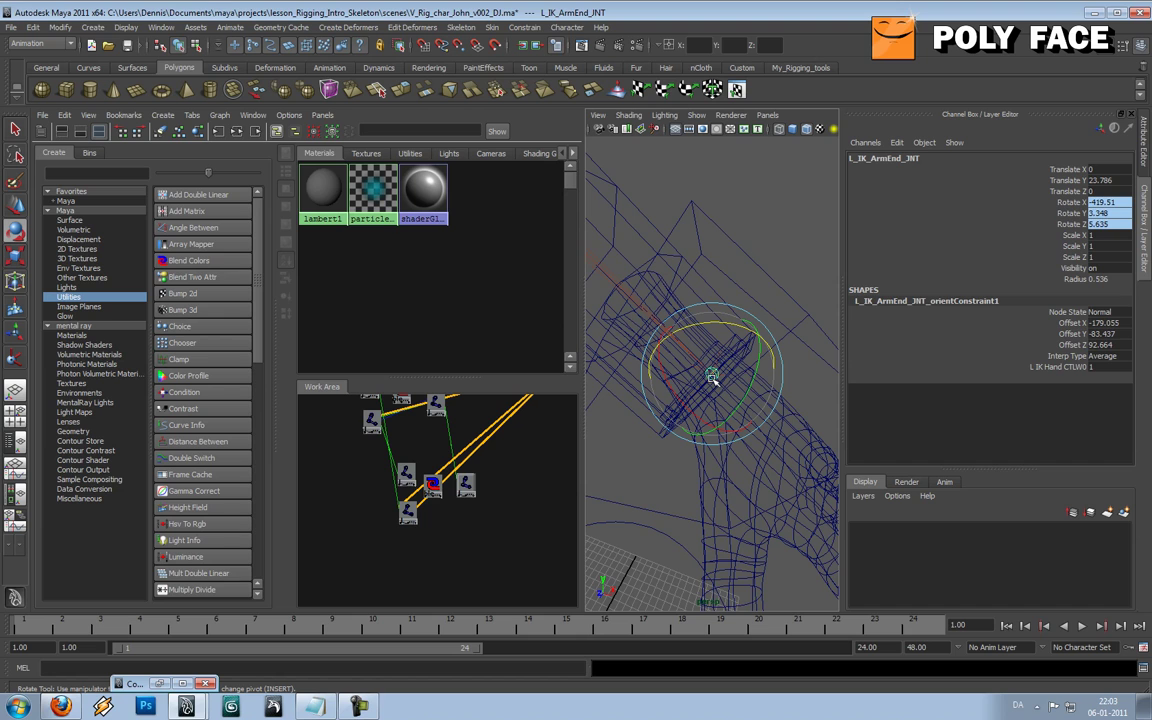
key("ctrl+z")
key("ctrl+z")
key("ctrl+z")
key("ctrl+z")
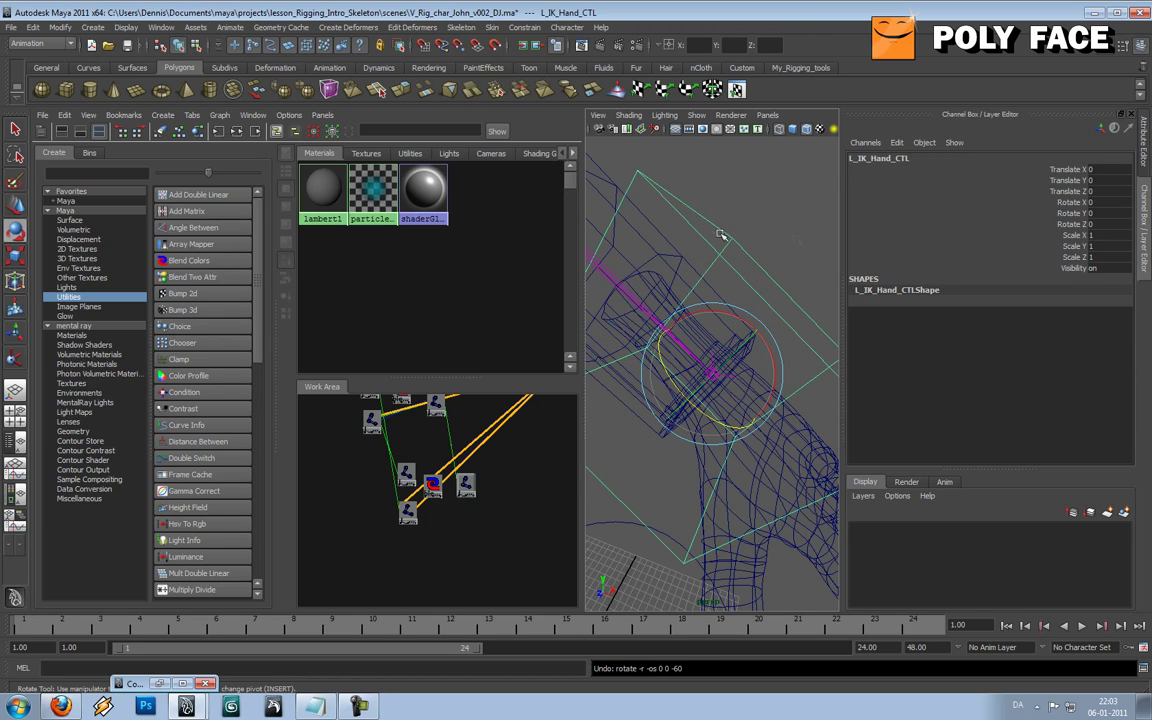
- Check the constrained rotation of L_IK_ArmEnd_JNT, test-rotate L_IK_Hand_CTL -45 in Z, and undo it
left_click(796, 240)
left_click(713, 372)
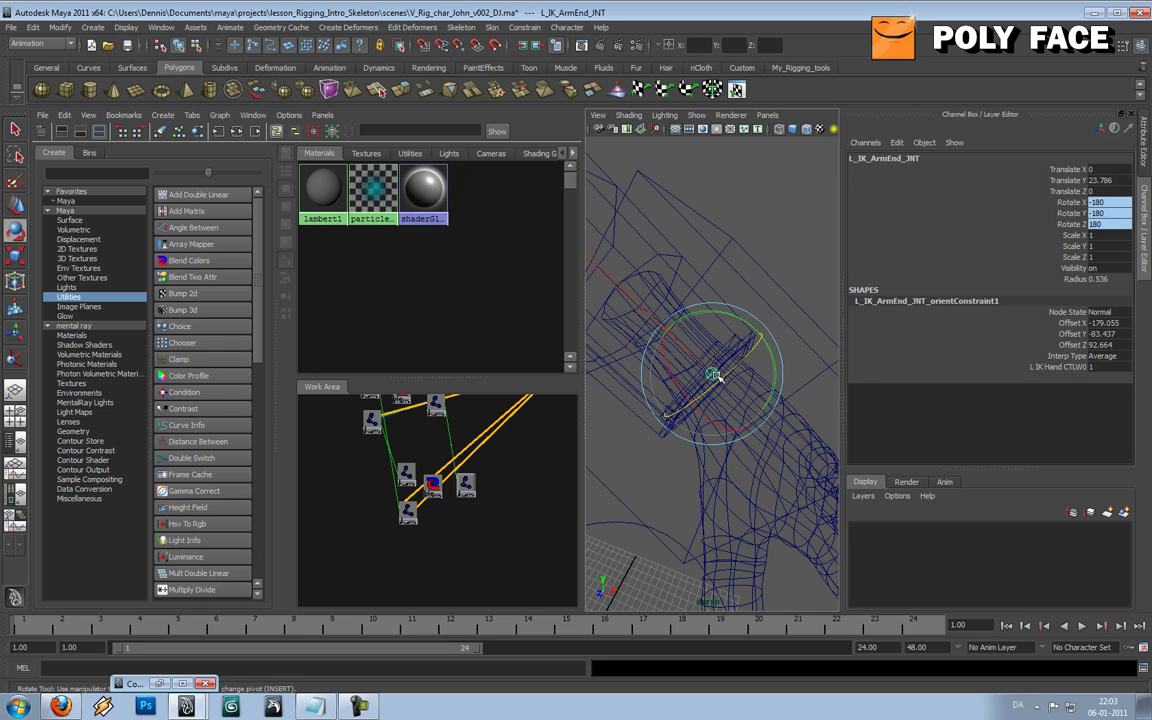
left_click(786, 288)
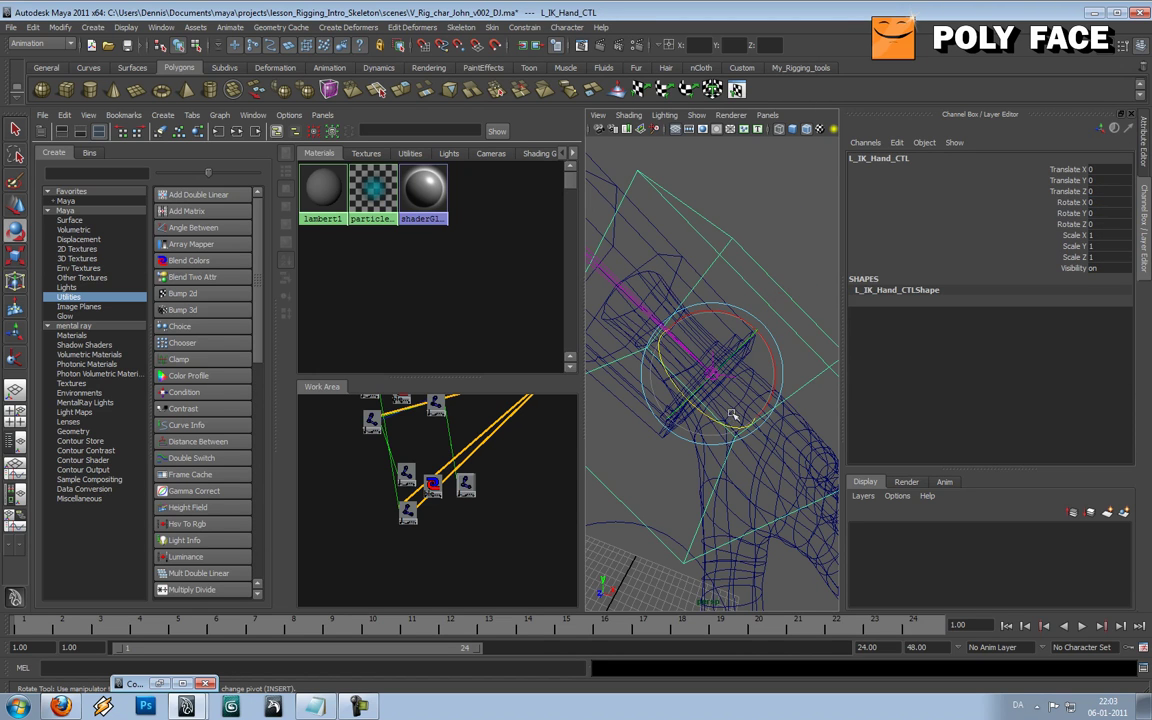
left_click_drag(724, 424, 668, 398)
key("ctrl+z")
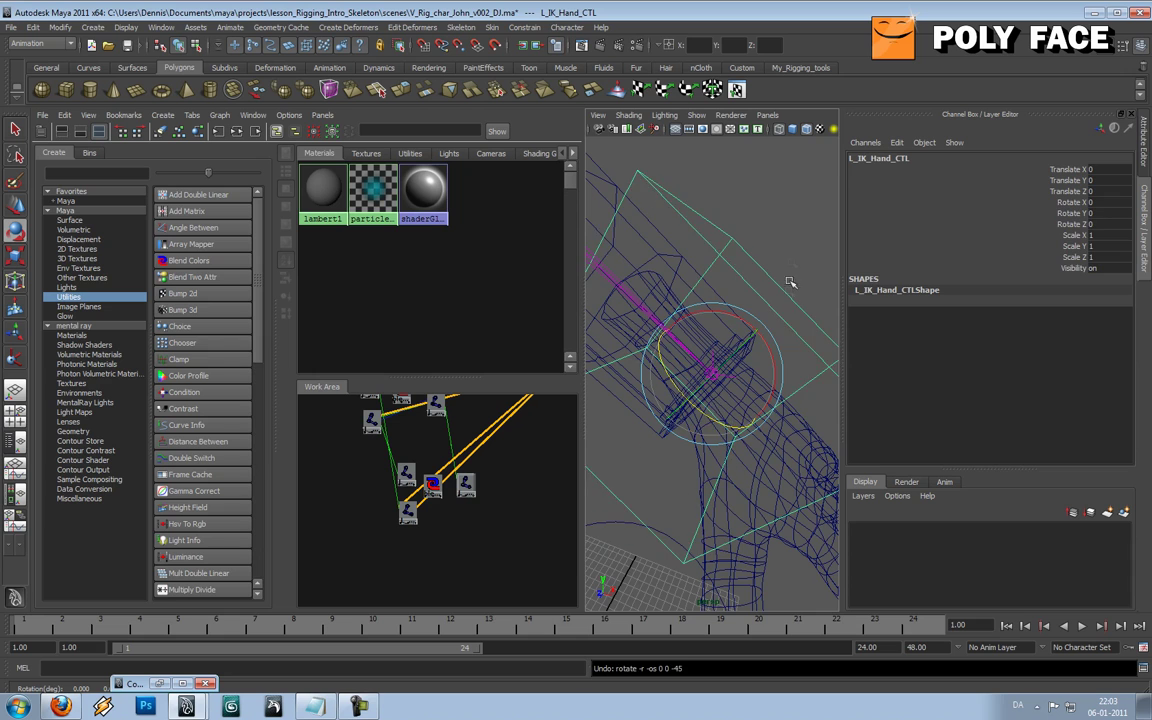
- Examine the left arm's IK, FK and bind chains and the wrist area inside the hand control
left_click(802, 225)
scroll(774, 248, "down", 10)
scroll(736, 374, "up", 5)
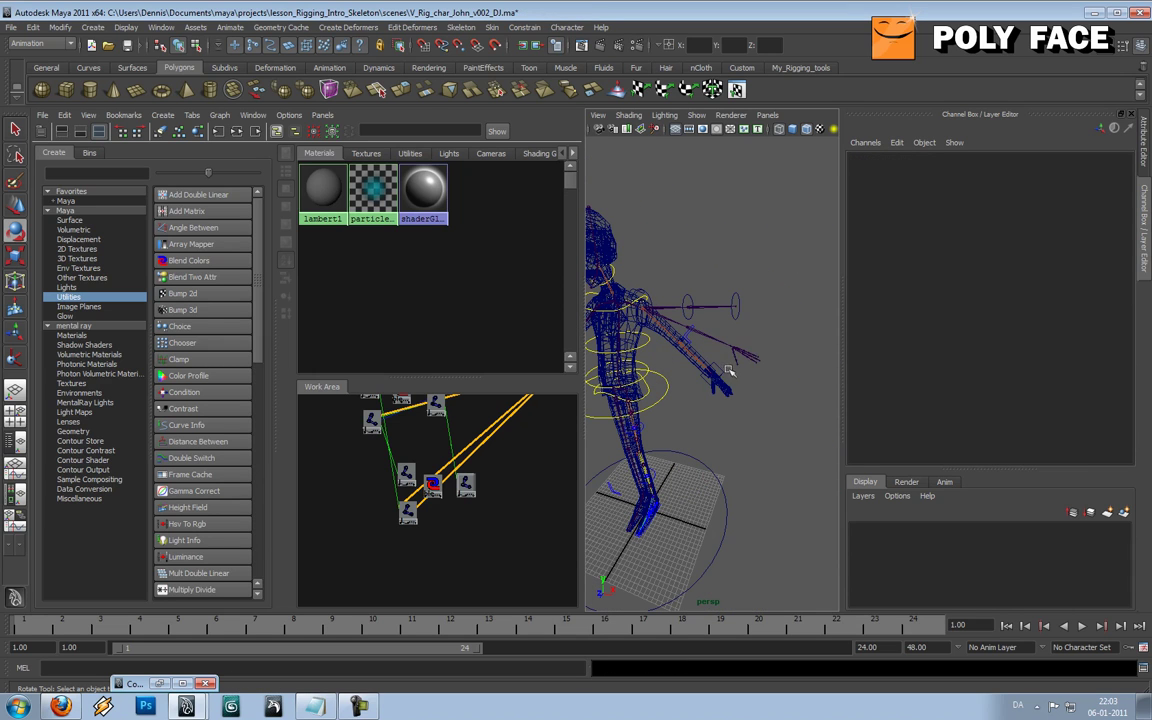
left_click(728, 373)
left_click(779, 250)
scroll(756, 337, "up", 6)
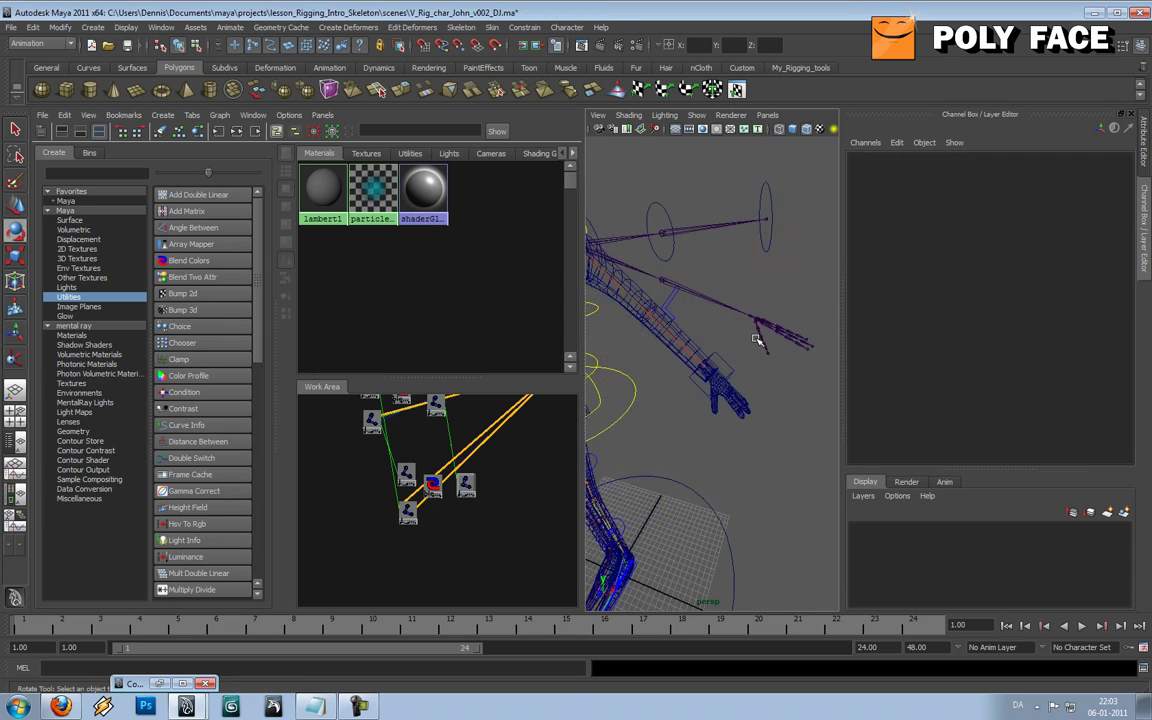
middle_click_drag(500, 467, 484, 478, "alt")
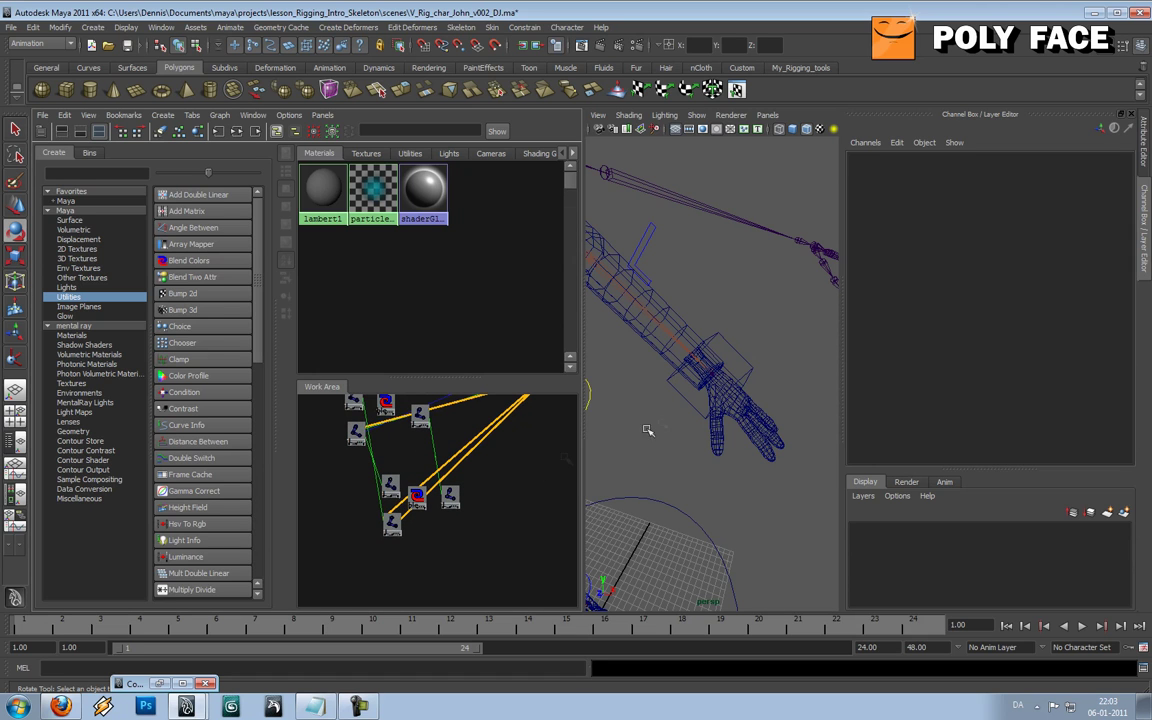
scroll(714, 371, "up", 5)
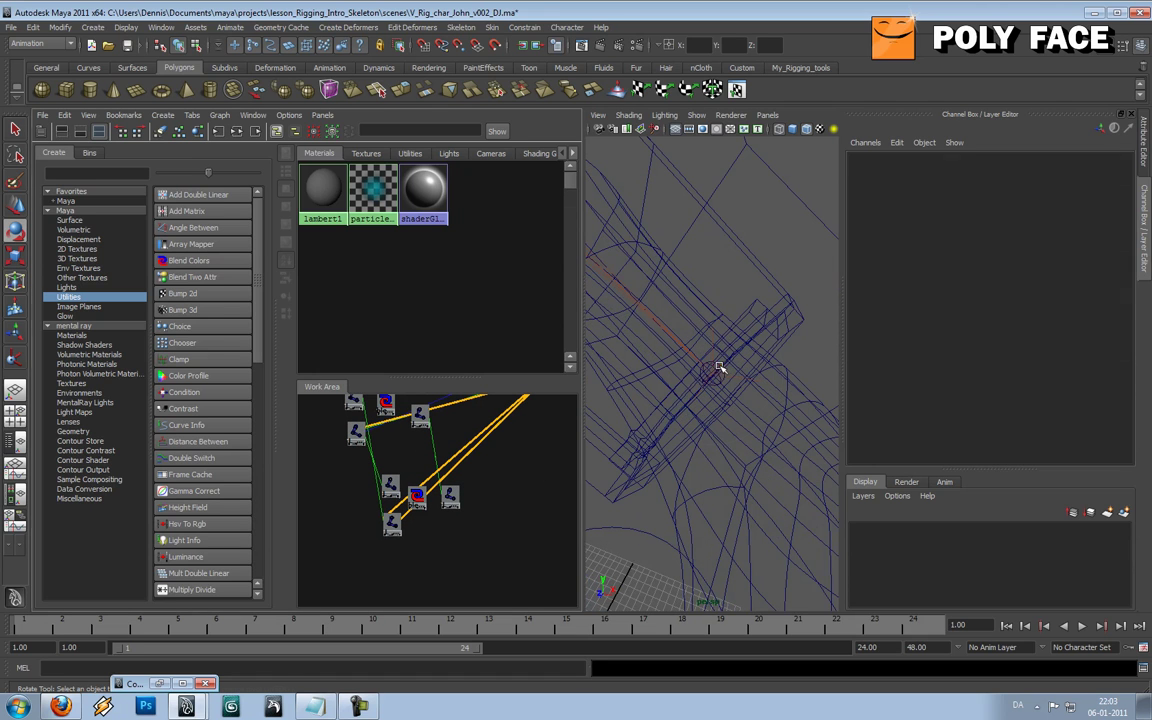
- Graph the connections of the three wrist joints L_IK_ArmEnd_JNT, L_ArmEnd_JNT and L_FK_ArmEnd_JNT in the Hypershade
left_click(717, 369)
middle_click_drag(486, 479, 468, 548, "alt")
scroll(493, 553, "down", 6)
key("w")
left_click_drag(773, 371, 671, 358, "alt")
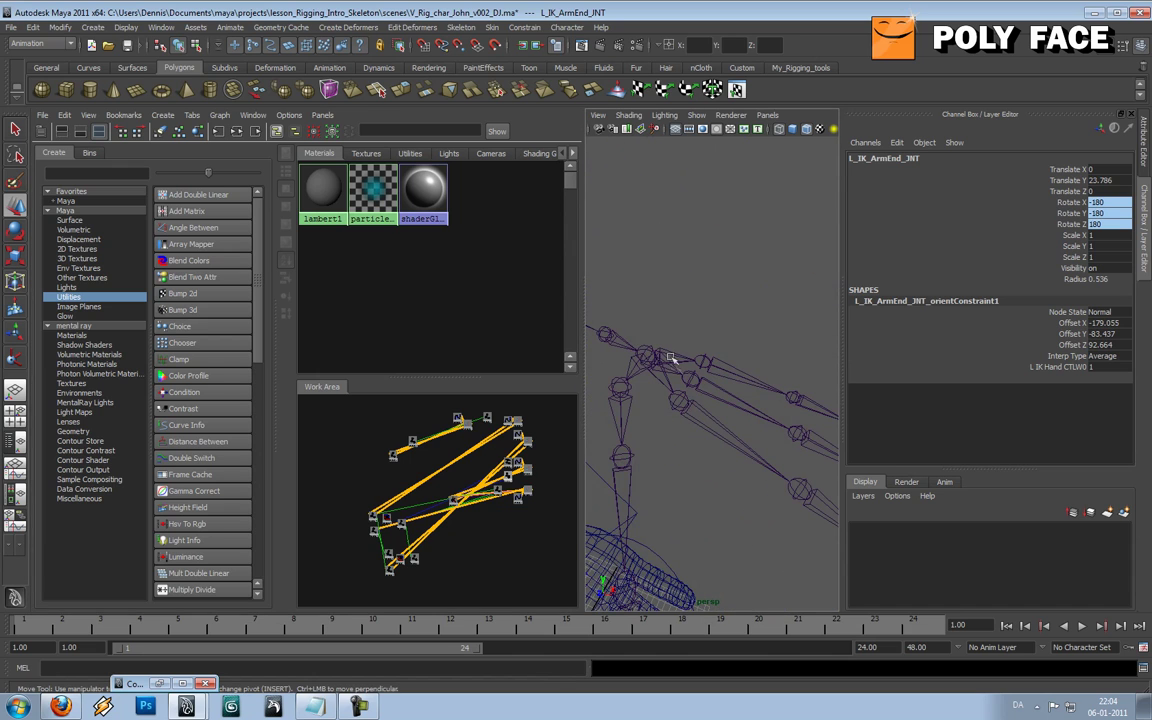
left_click(609, 333)
key("f")
scroll(697, 440, "down", 8)
scroll(708, 432, "up", 8)
left_click(673, 398, "shift")
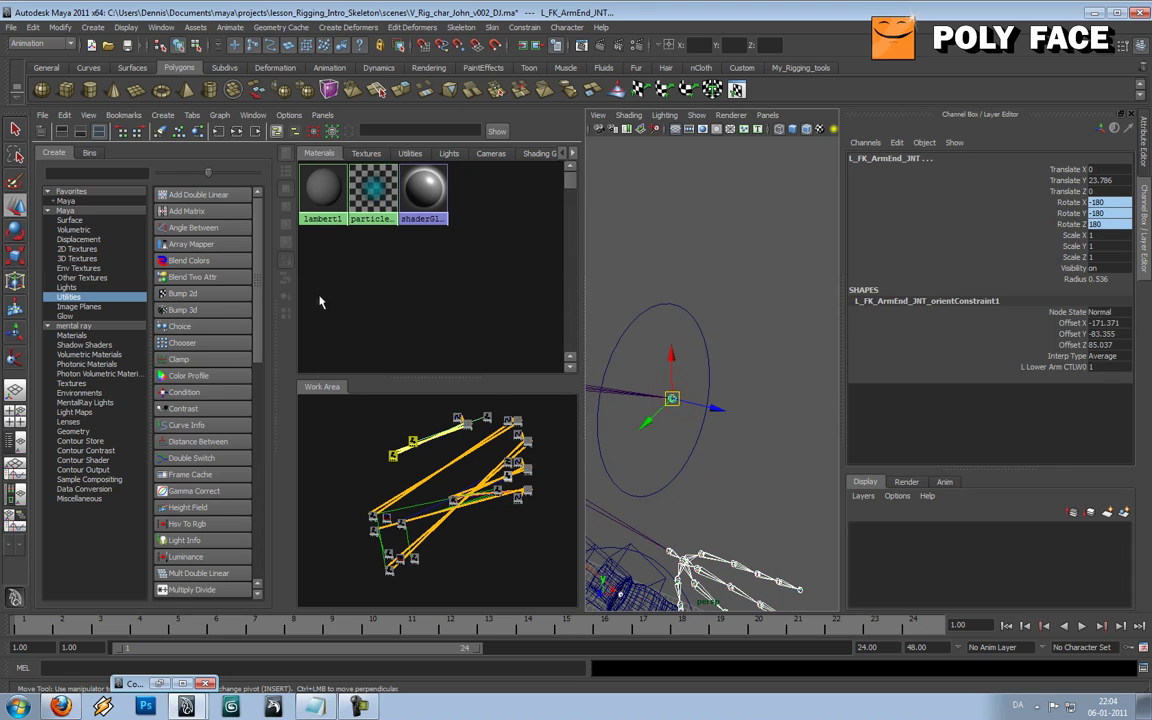
left_click(237, 133)
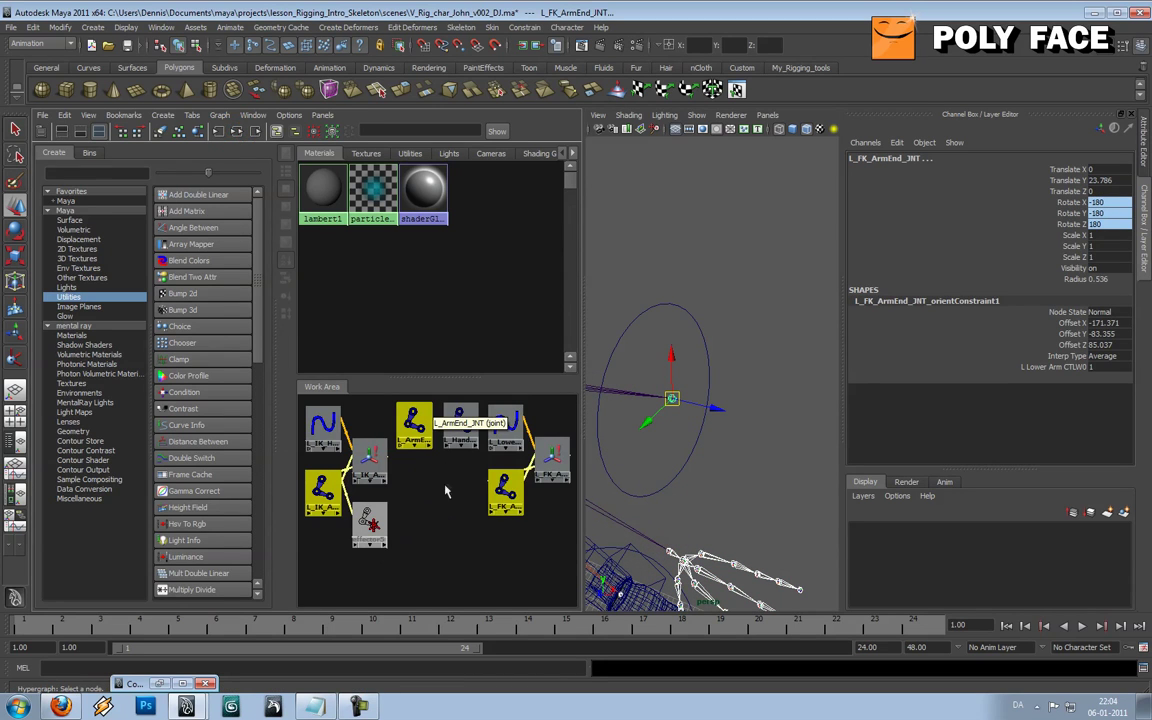
- Move the three wrist joint nodes together into free space below the rest of the graphed network
left_click_drag(507, 487, 460, 615)
middle_click_drag(468, 540, 503, 458, "alt")
scroll(502, 513, "down", 1)
middle_click_drag(644, 505, 733, 393, "alt")
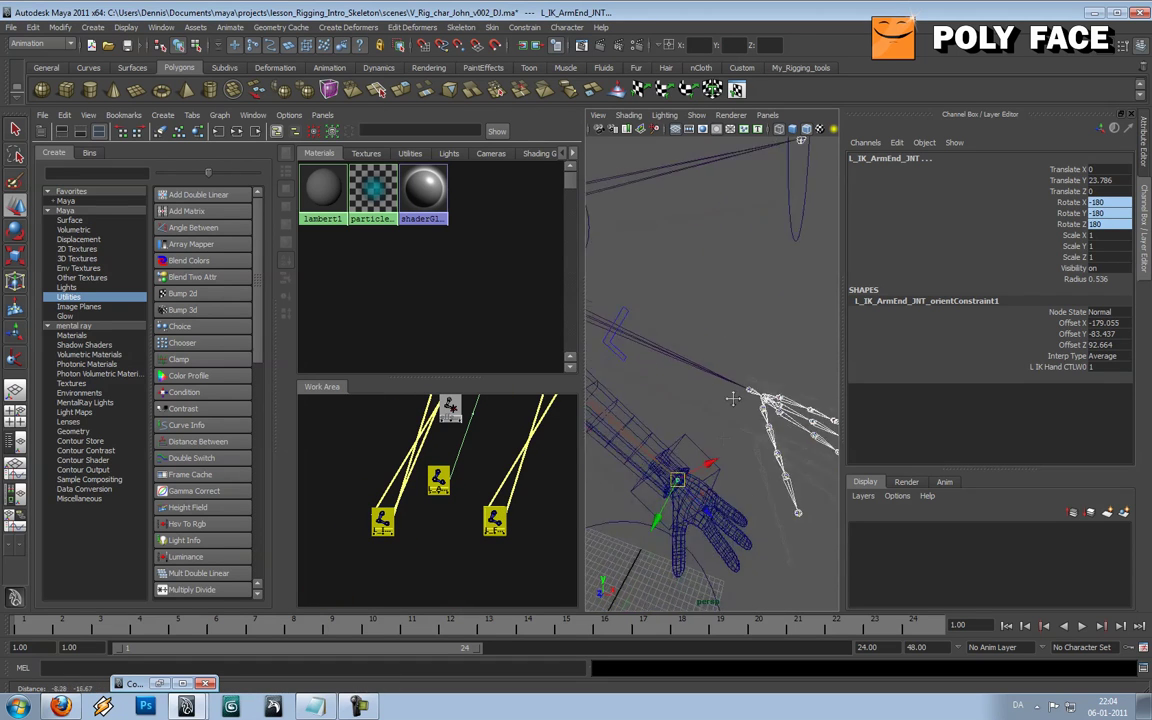
scroll(735, 384, "down", 3)
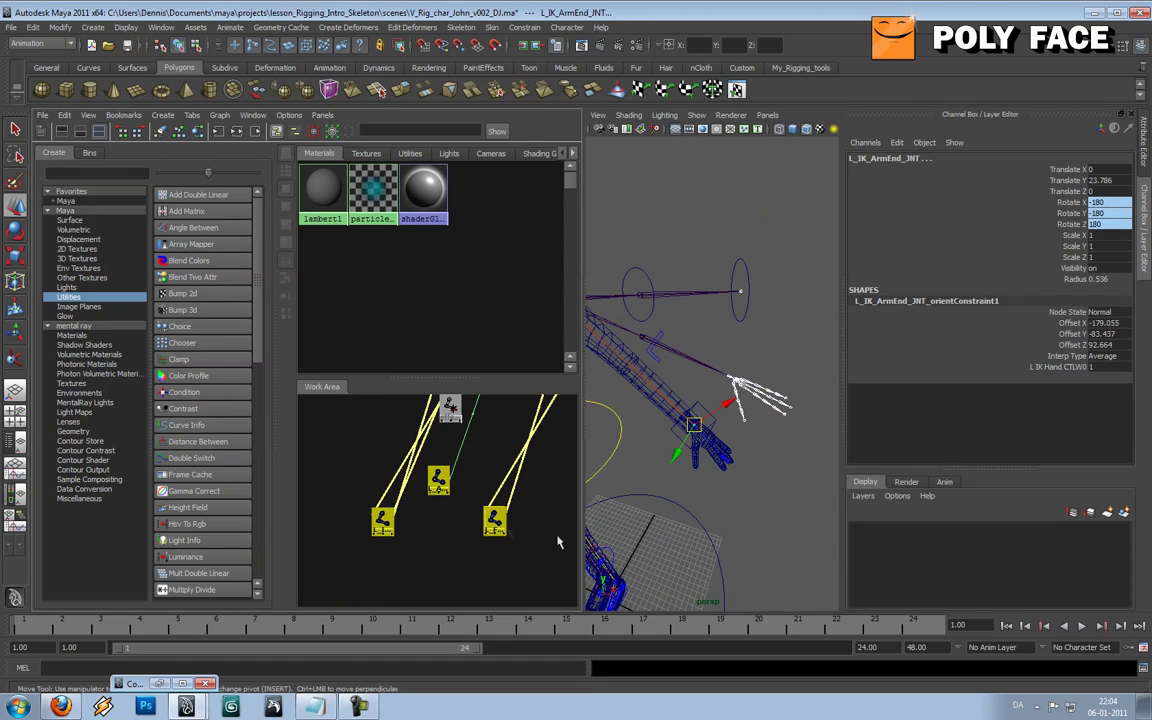
- Arrange the wrist joint nodes with L_IK_ArmEnd_JNT above L_FK_ArmEnd_JNT and L_ArmEnd_JNT beside them
left_click(723, 538)
left_click(496, 523)
left_click(386, 523)
left_click_drag(386, 523, 369, 513)
left_click_drag(506, 525, 392, 558)
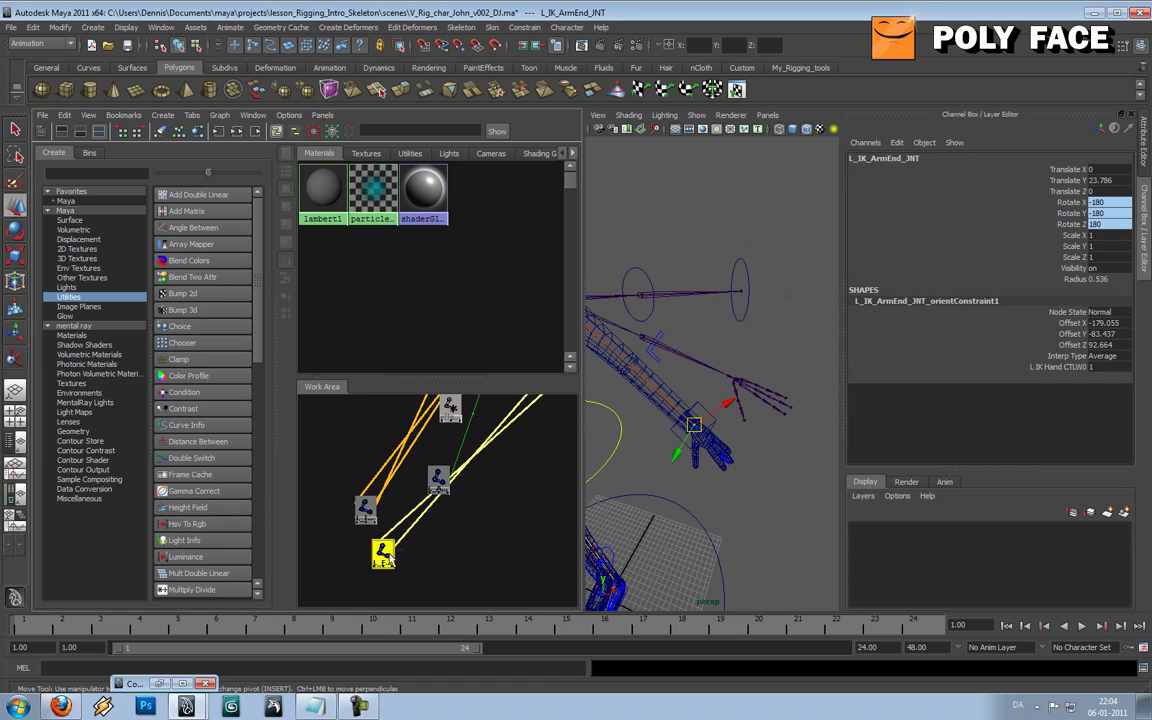
left_click_drag(441, 487, 377, 556)
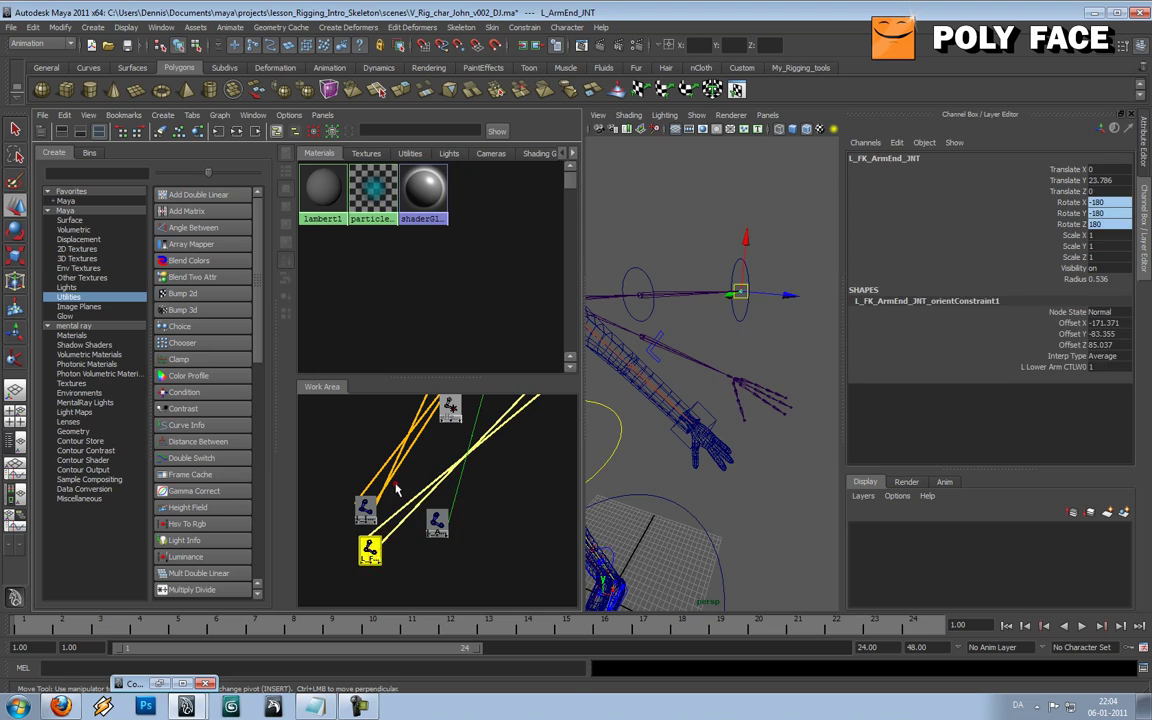
- Create a Blend Colors node and place it between the IK/FK wrist joint nodes and the bind wrist joint node
left_click(397, 489)
left_click(189, 260)
left_click_drag(308, 406, 398, 524)
- Open the Connection Editor with L_IK_ArmEnd_JNT as the output and the new wrist Blend Colors node as the input
left_click(365, 508)
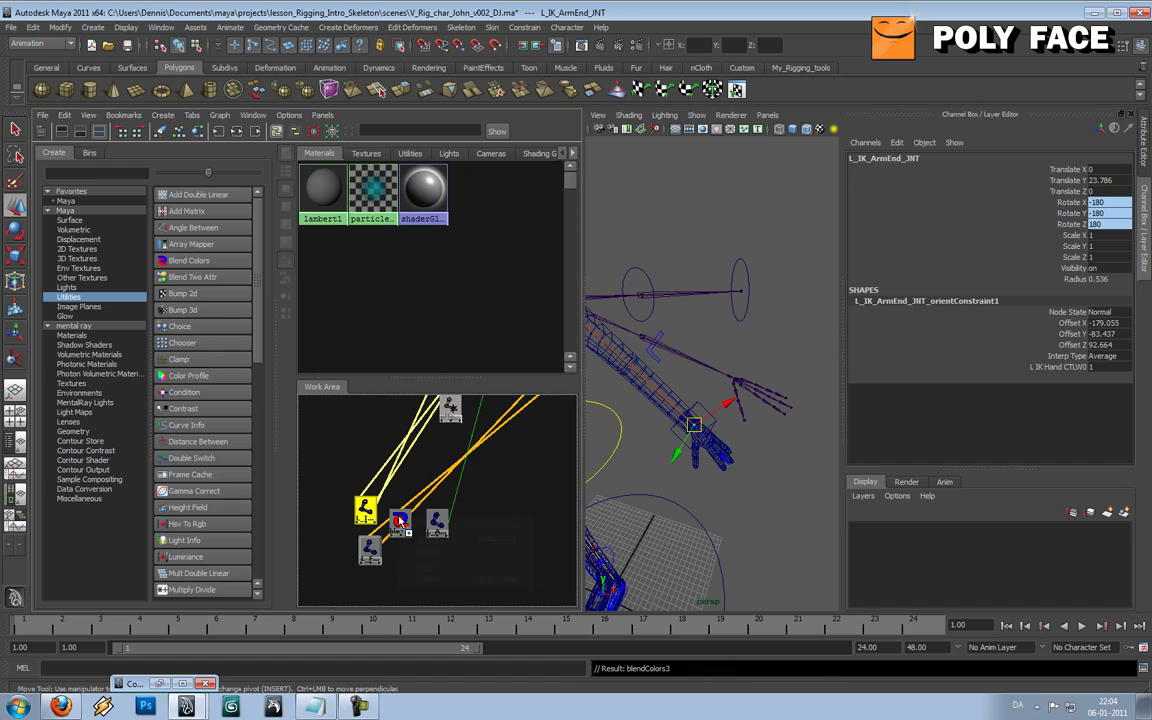
middle_click_drag(398, 521, 398, 521)
left_click(405, 576)
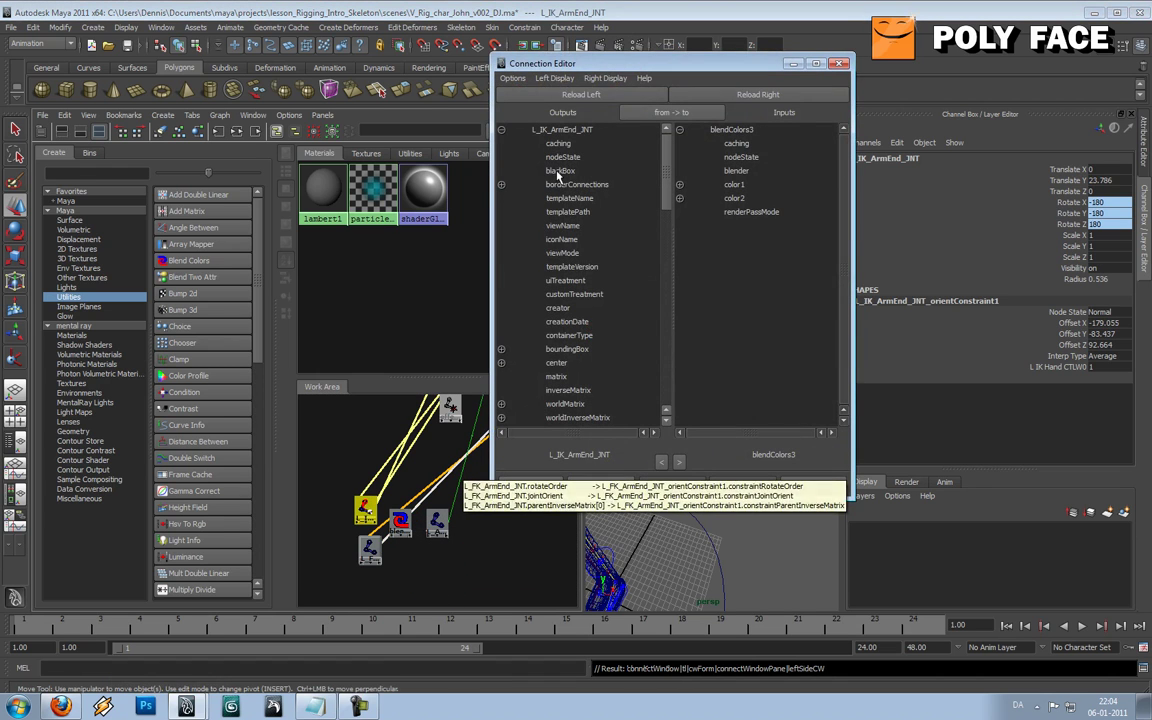
left_click_drag(572, 67, 683, 59)
left_click_drag(779, 175, 763, 275)
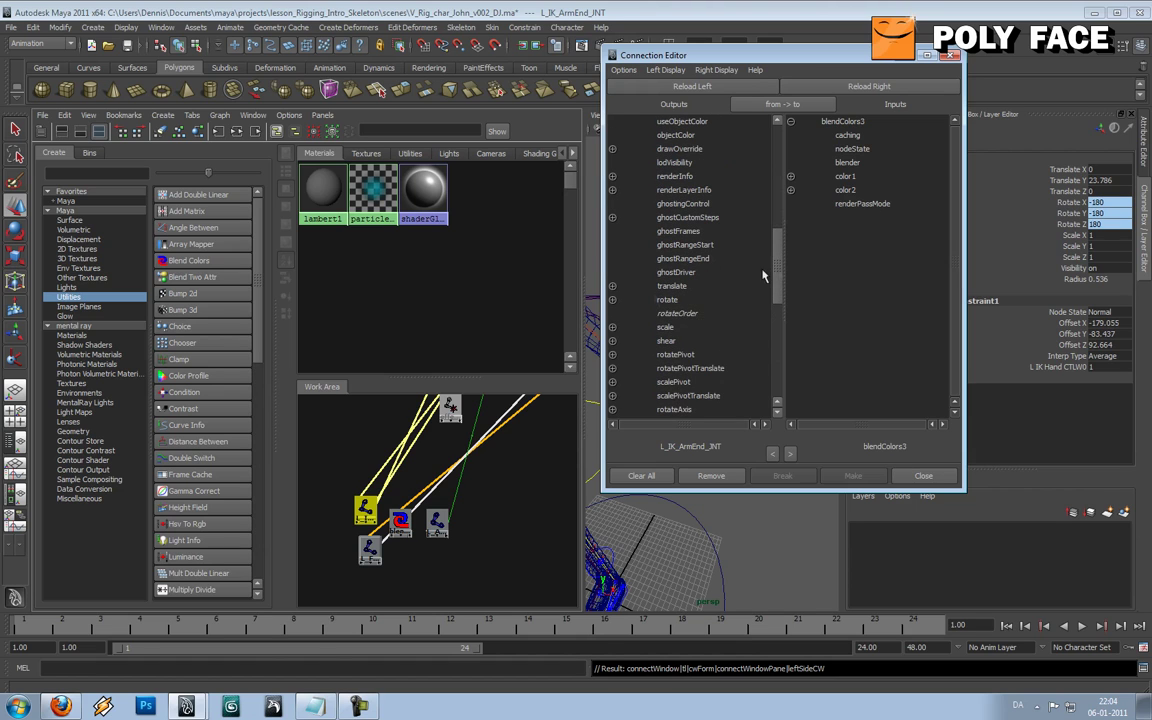
- Connect L_IK_ArmEnd_JNT's rotateX, rotateY and rotateZ to color1R, color1G and color1B of the wrist Blend Colors node
left_click(612, 300)
left_click(680, 313)
left_click(790, 177)
left_click(855, 190)
left_click(690, 327)
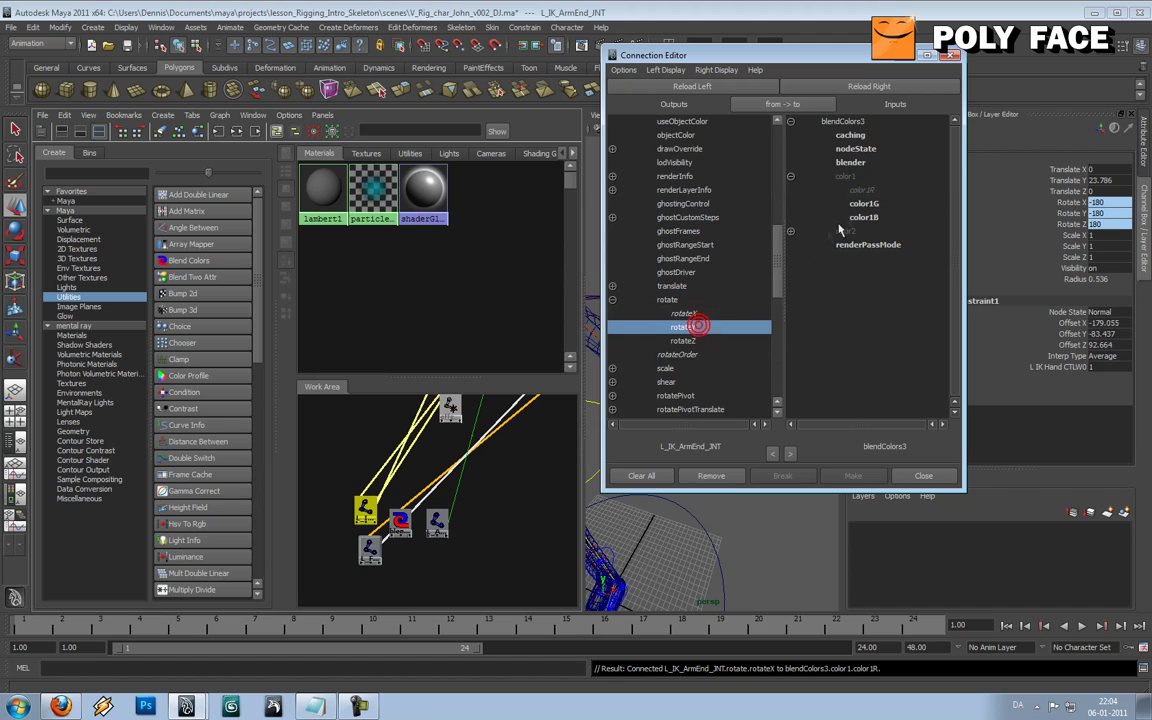
left_click(858, 205)
left_click(684, 341)
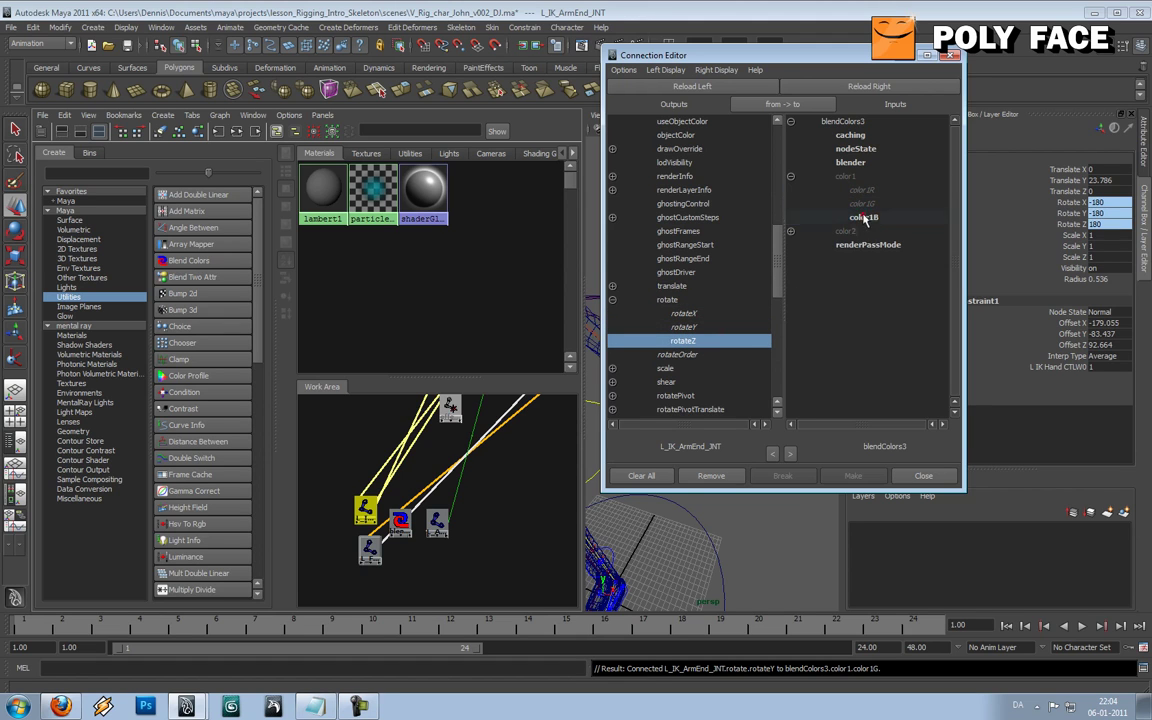
left_click(862, 217)
- Load L_FK_ArmEnd_JNT as the output and the wrist Blend Colors node as the input for a new connection
left_click(370, 548)
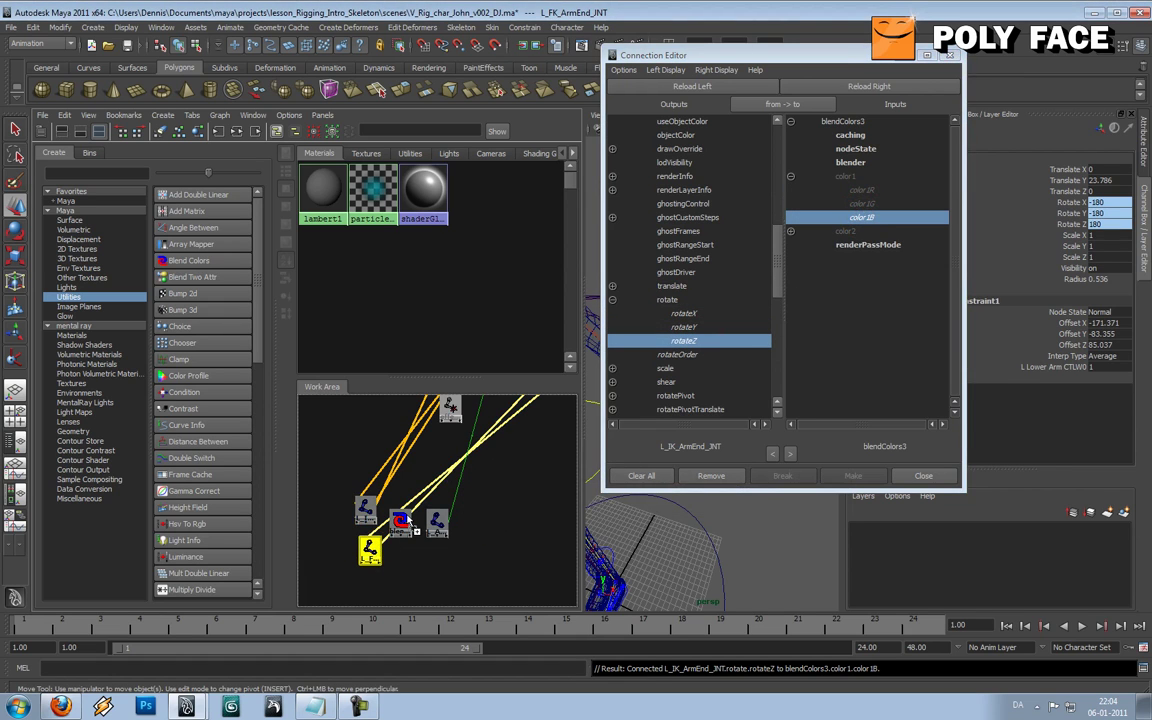
right_click_drag(400, 521, 444, 578)
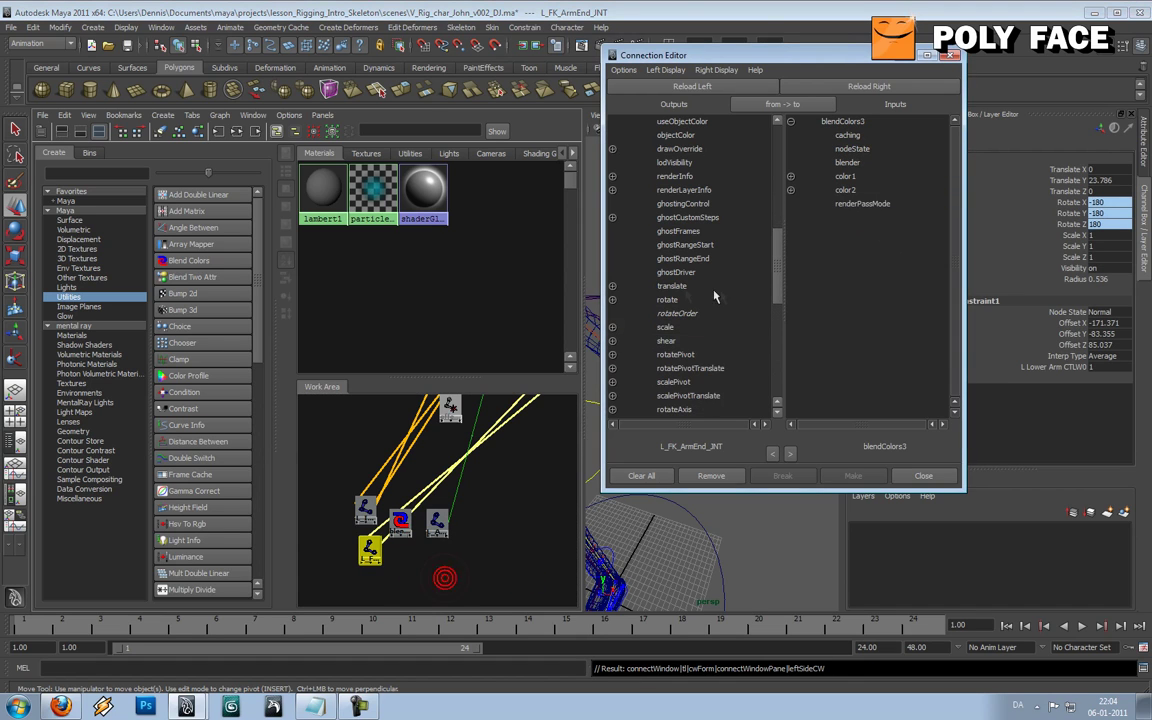
left_click(613, 300)
- Try to connect L_FK_ArmEnd_JNT's rotateX to color1R of the wrist Blend Colors node
left_click(696, 314)
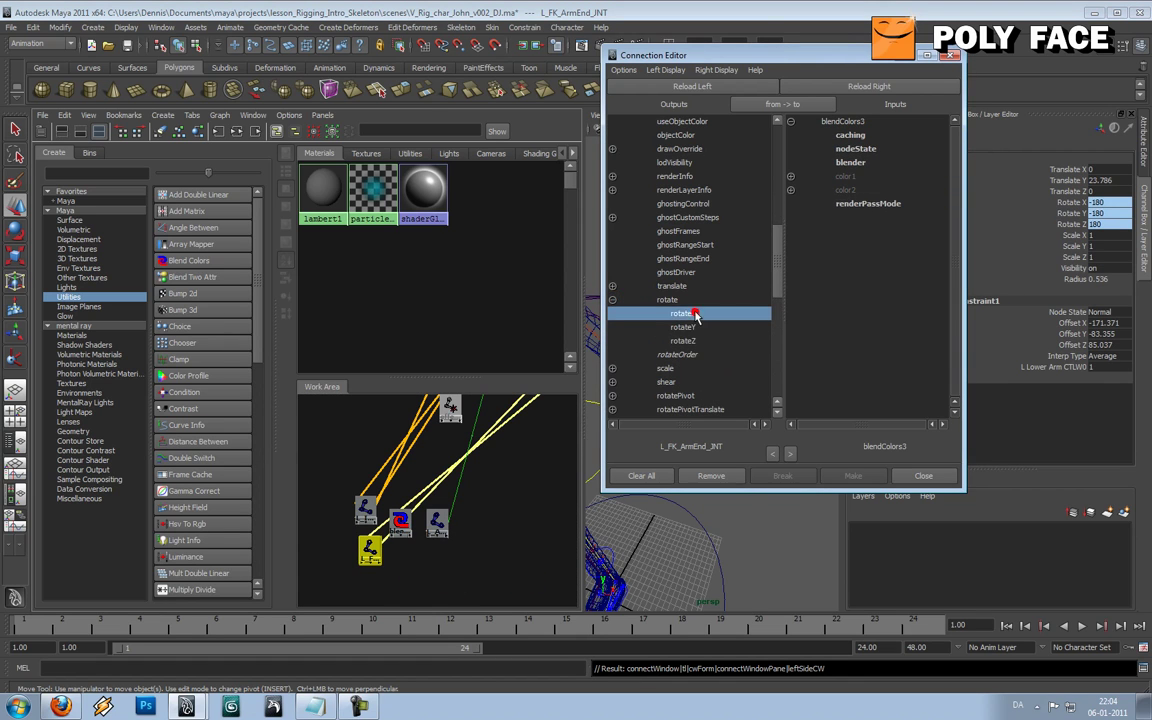
left_click(790, 176)
left_click(866, 190)
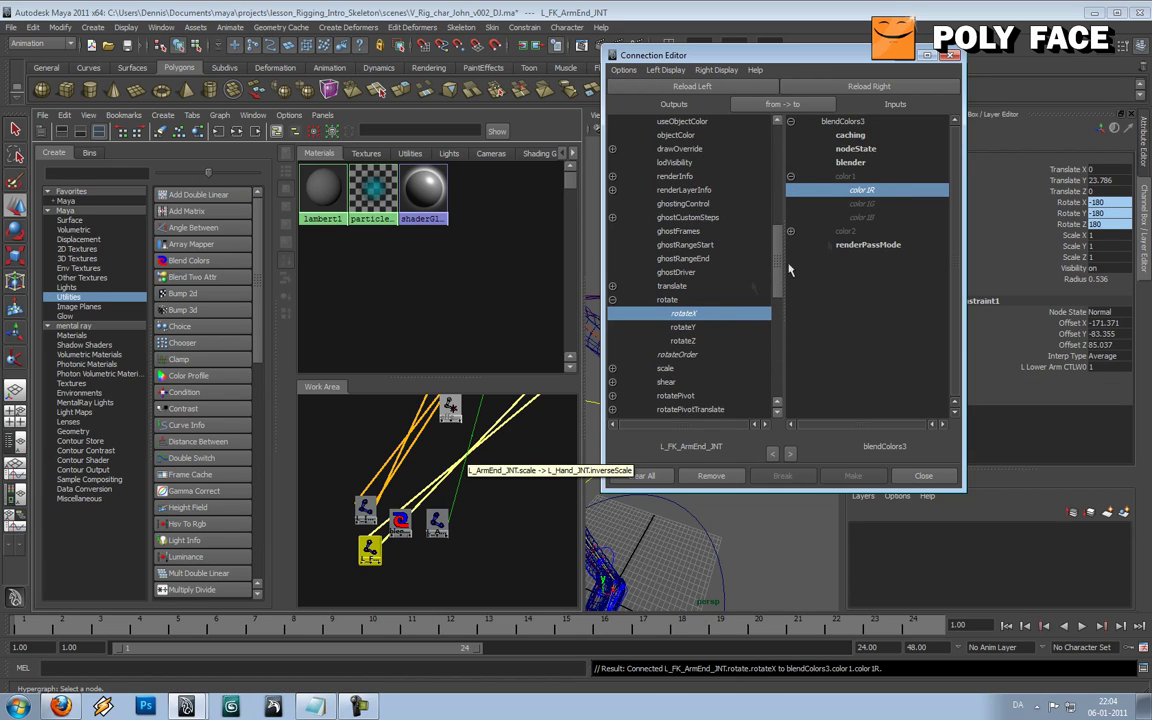
- Connect L_FK_ArmEnd_JNT's rotateX, rotateY and rotateZ to color2R, color2G and color2B, and disconnect its rotateX from color1R
left_click(790, 232)
left_click(862, 245)
left_click(864, 190)
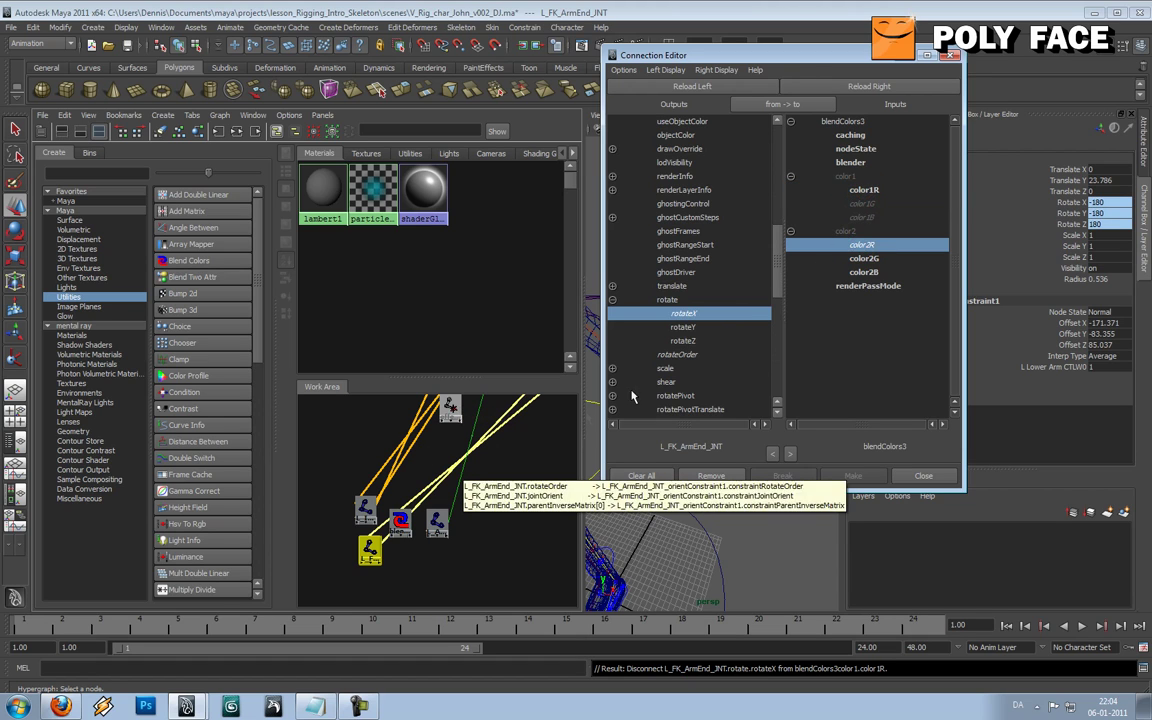
left_click(701, 327)
left_click(862, 258)
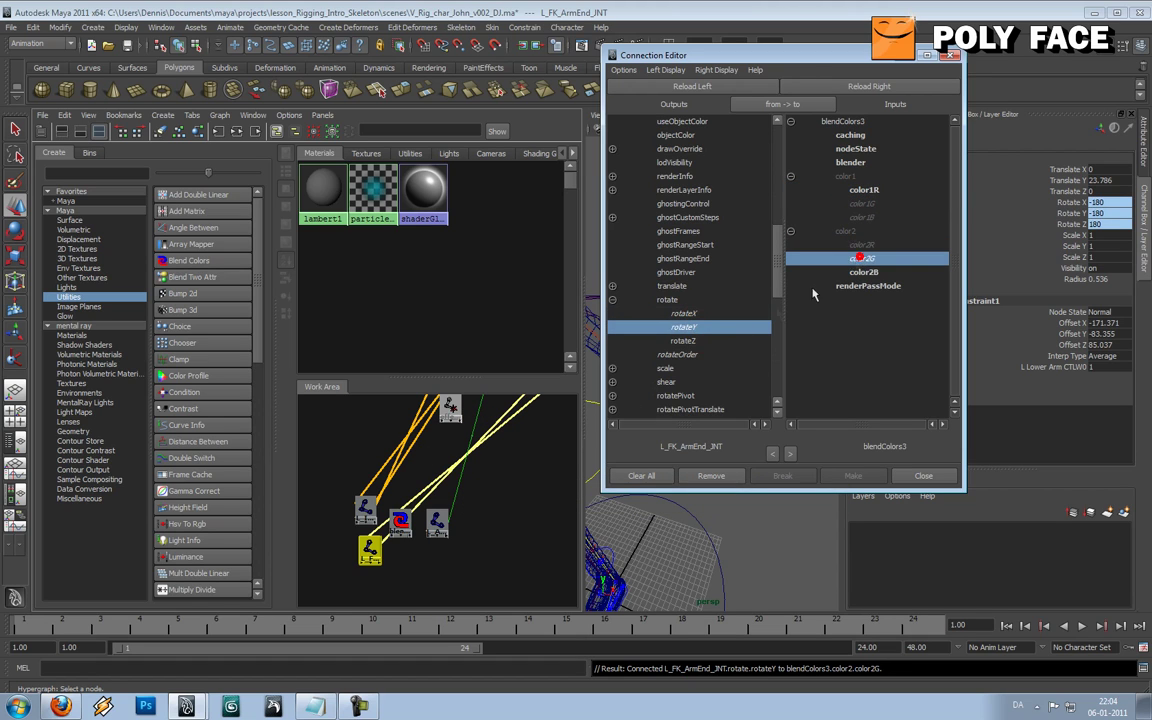
left_click(685, 342)
left_click(853, 273)
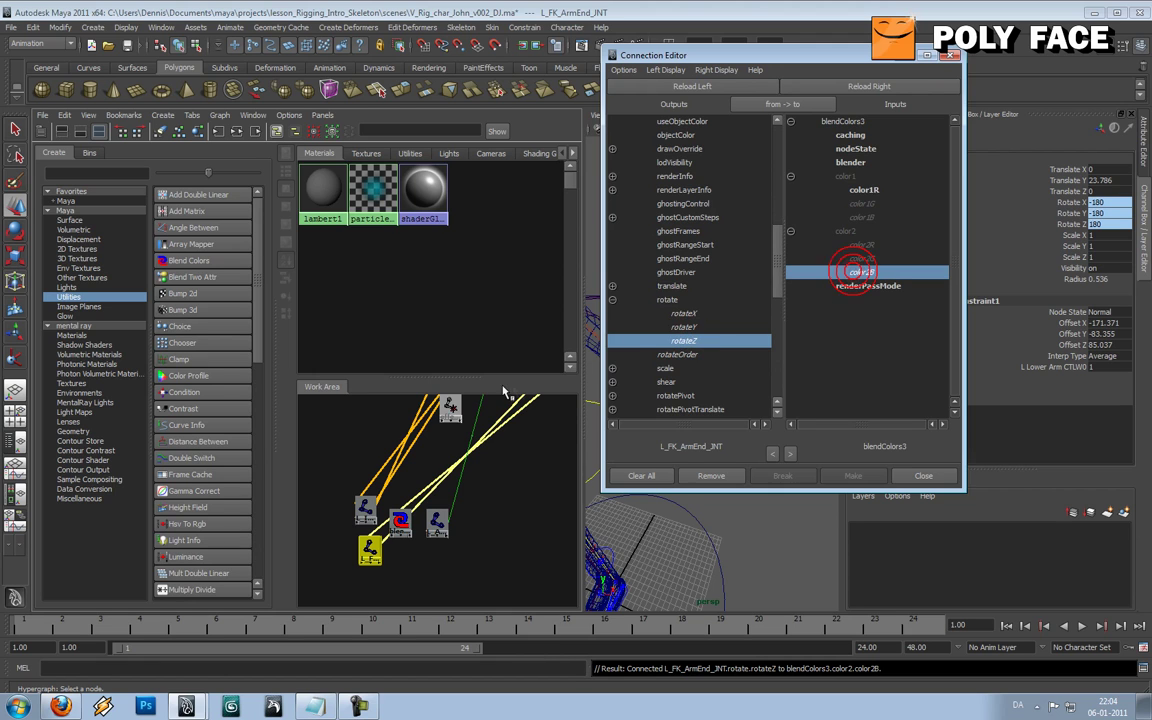
- Reconnect L_IK_ArmEnd_JNT's rotateX to color1R of the wrist Blend Colors node and close the Connection Editor
left_click(367, 510)
right_click_drag(386, 526, 431, 587)
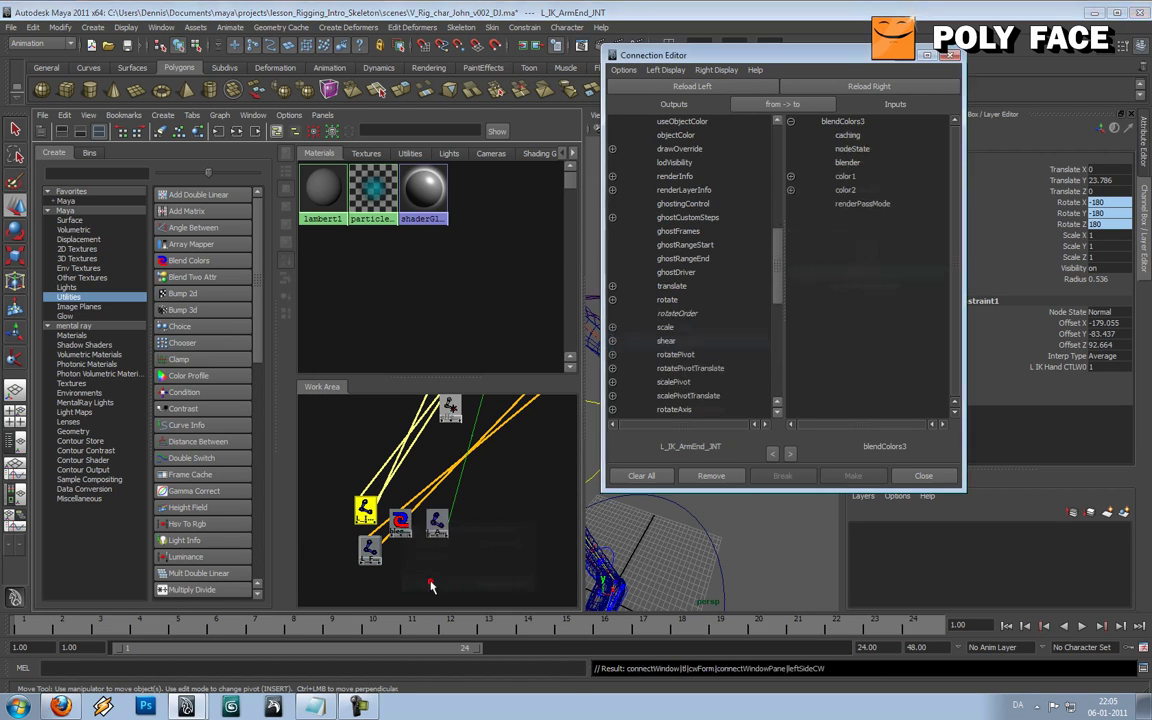
left_click(612, 300)
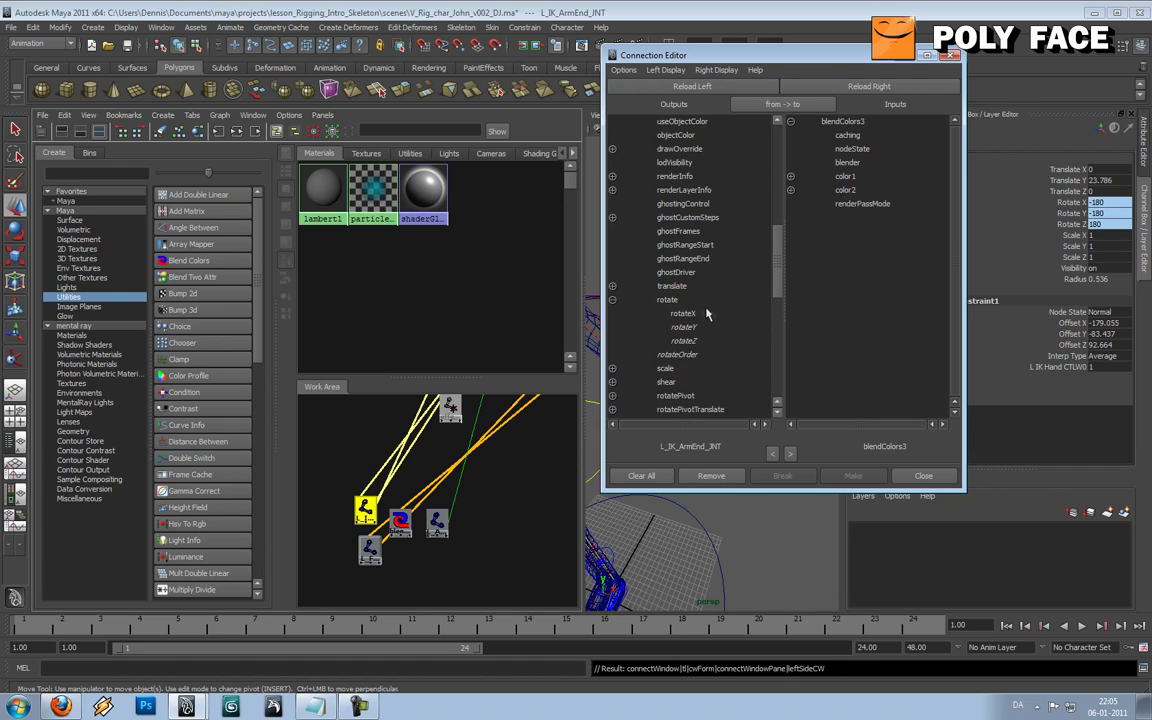
left_click(700, 314)
left_click(791, 177)
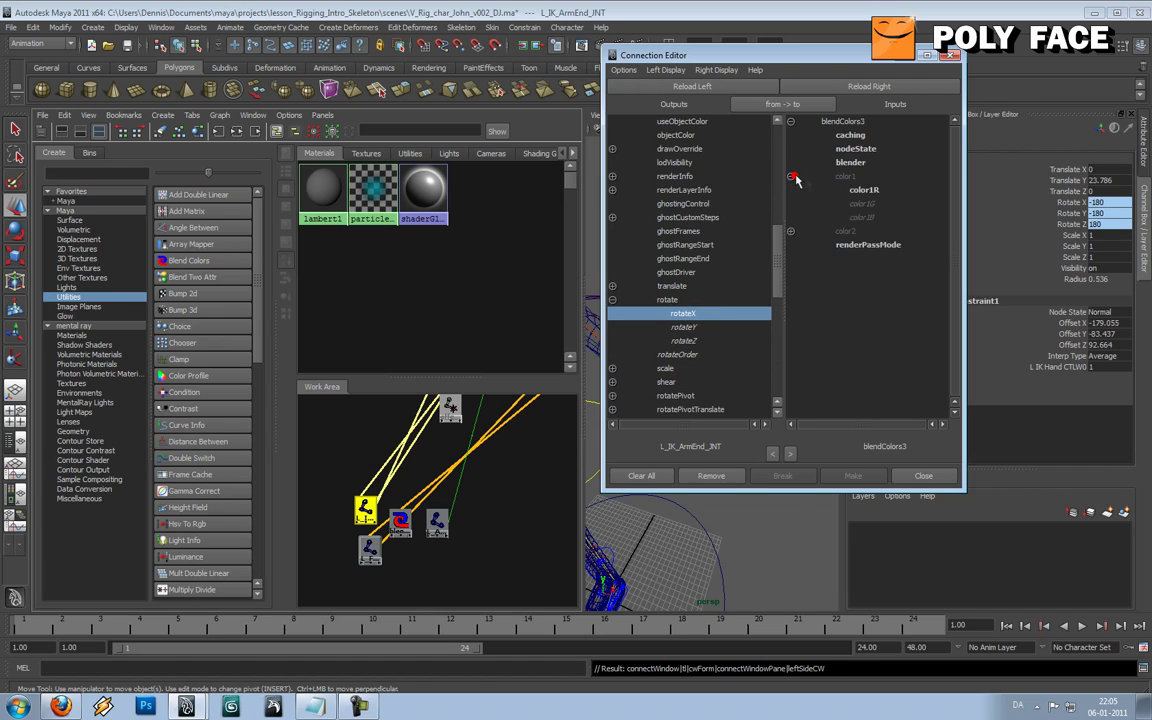
left_click(866, 188)
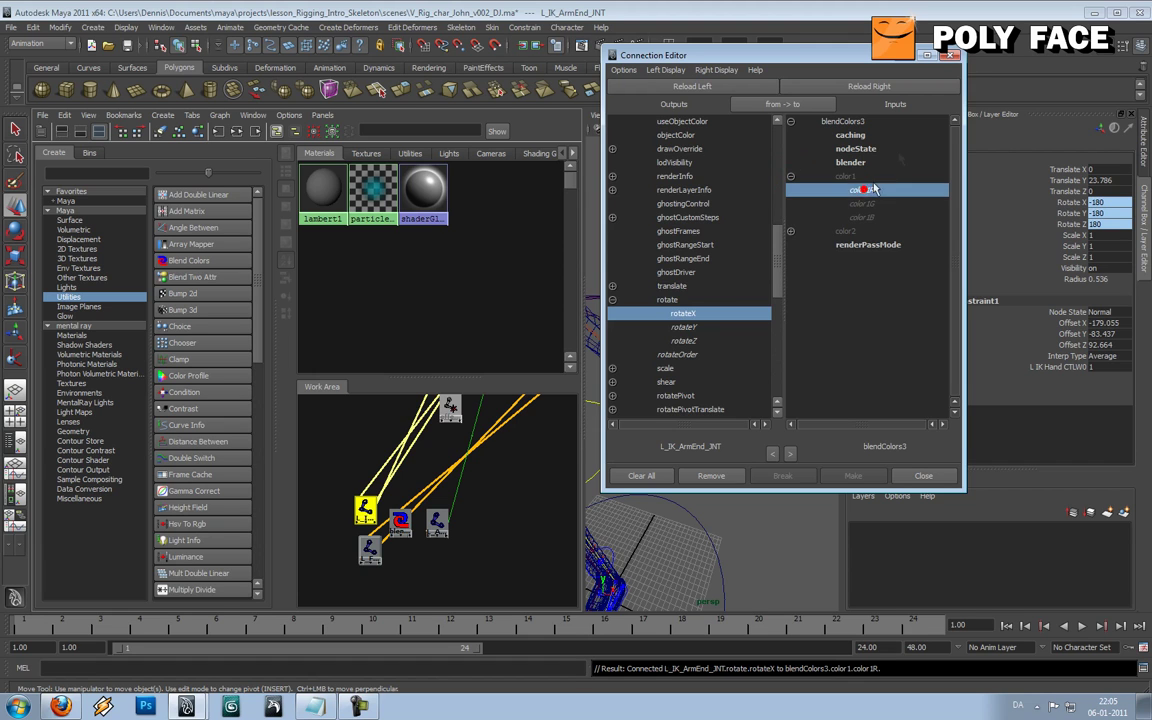
left_click(953, 55)
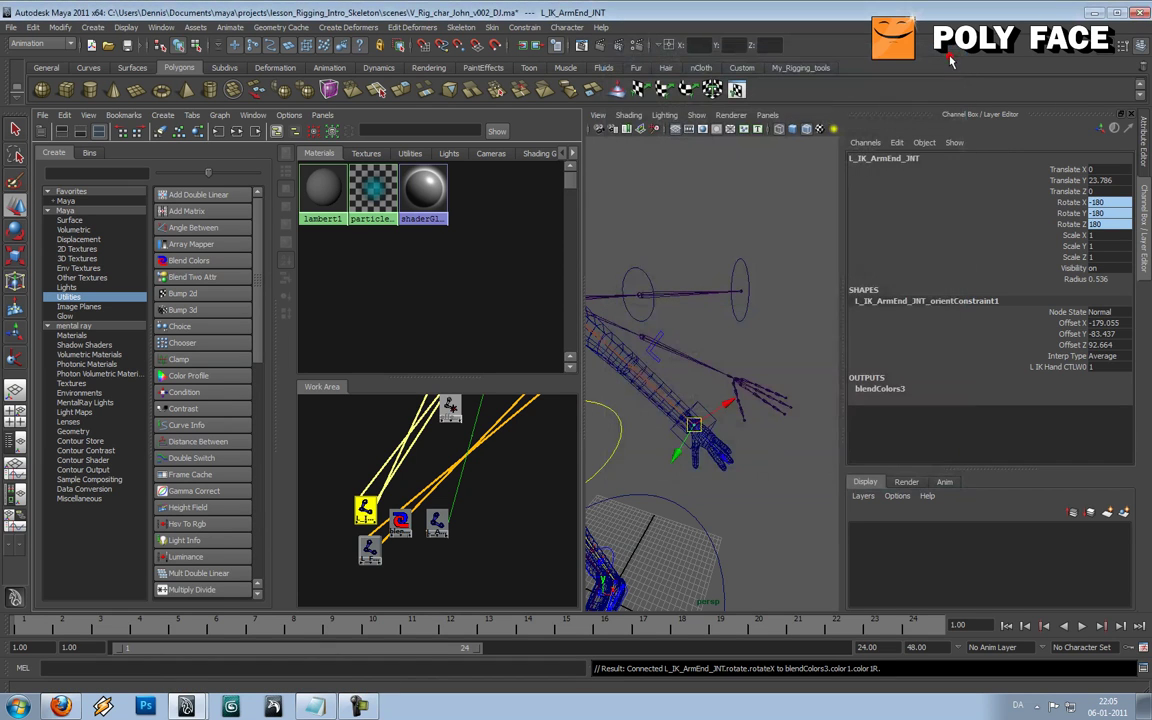
- Test the wrist by rotating L_LowerArm_CTL, and undo the rotation
left_click(793, 281)
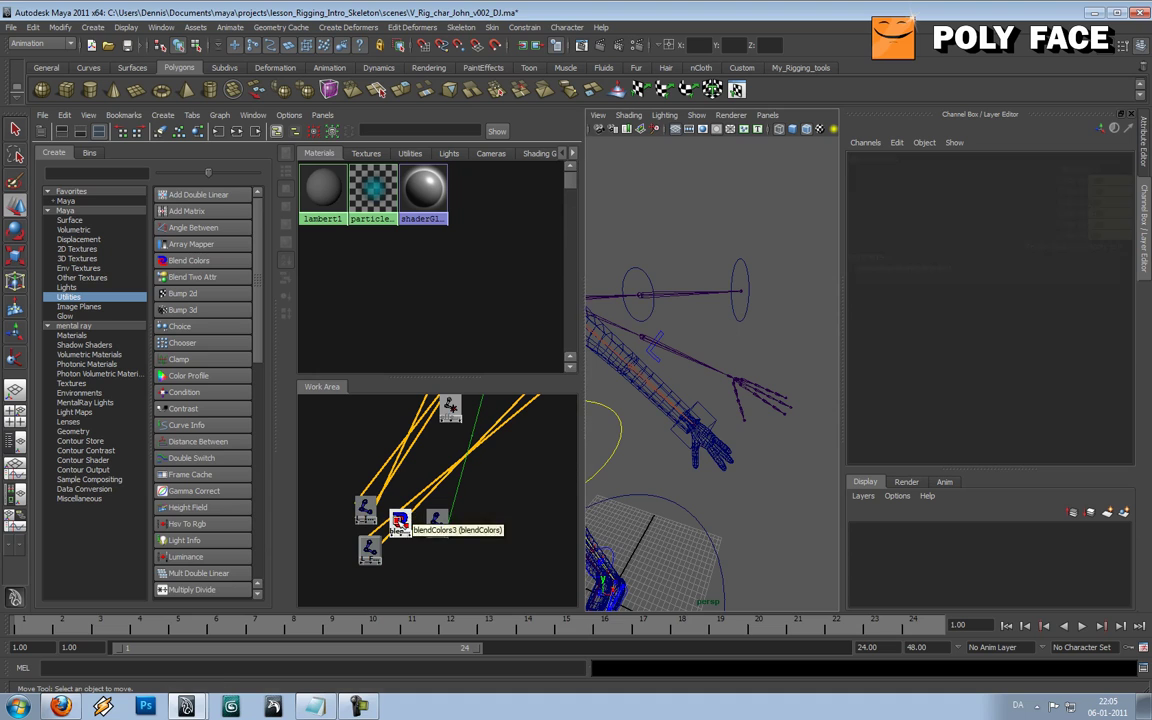
left_click(400, 521)
left_click(810, 300)
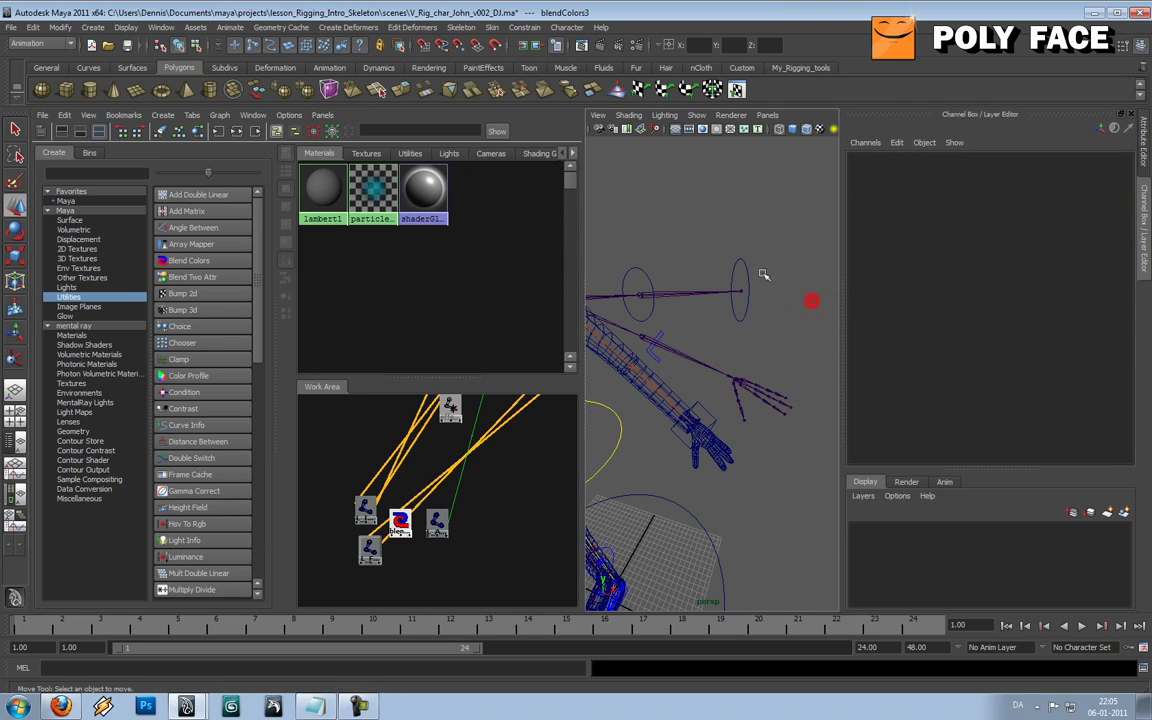
left_click(745, 284)
key("e")
left_click_drag(782, 297, 664, 409)
key("ctrl+z")
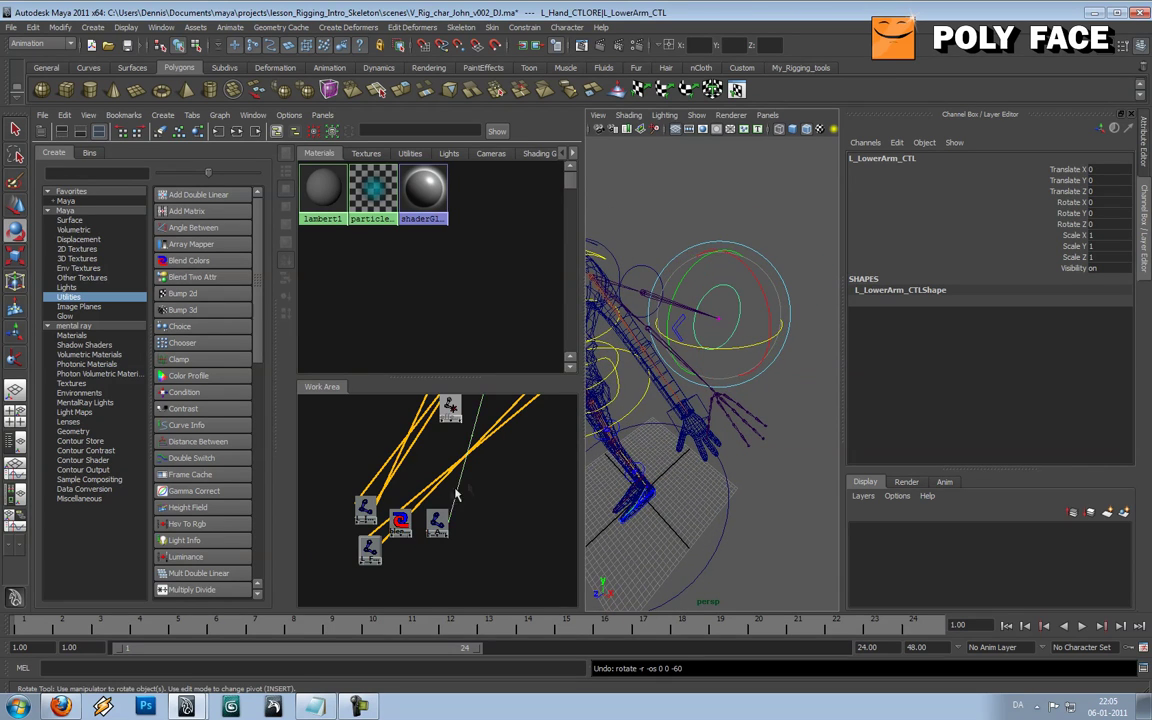
- Open the Connection Editor with the wrist Blend Colors node as the output and L_ArmEnd_JNT as the input
left_click(399, 521)
right_click_drag(437, 524, 480, 662)
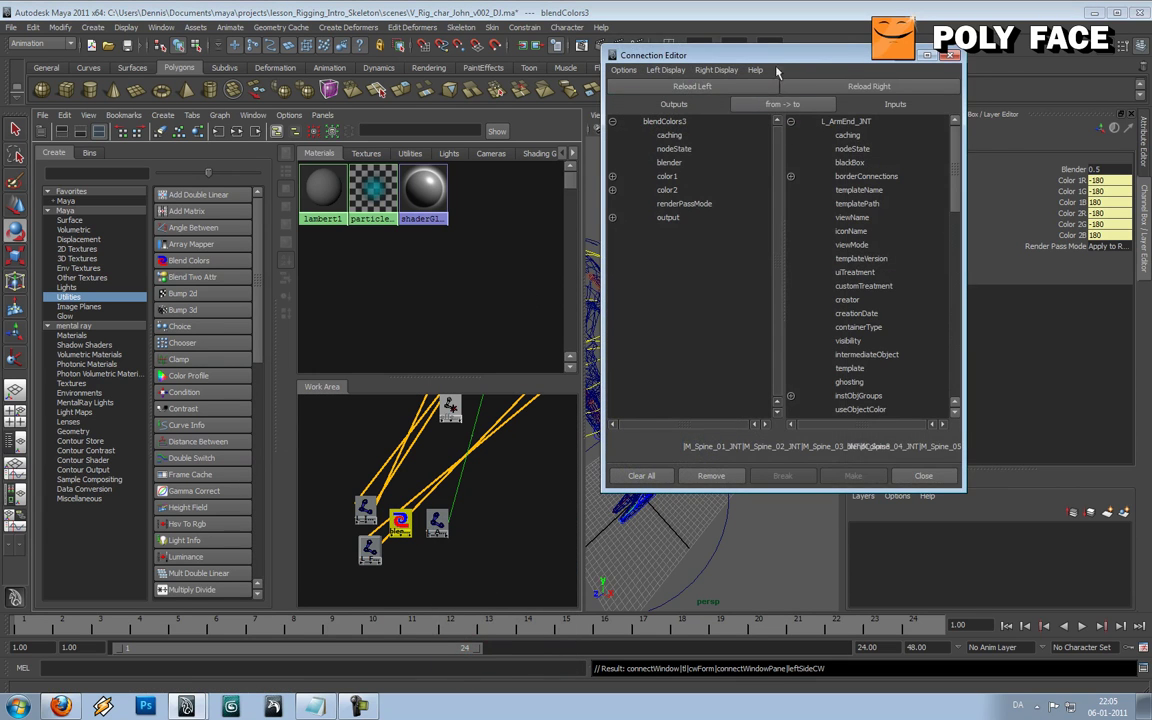
left_click_drag(657, 54, 700, 54)
- Connect the Blend Colors outputR, outputG and outputB to L_ArmEnd_JNT's rotateX, rotateY and rotateZ, and close the Connection Editor
left_click(655, 217)
left_click(727, 231)
left_click_drag(1001, 160, 997, 240)
left_click(833, 313)
left_click(840, 327)
left_click(742, 245)
left_click(907, 341)
left_click(727, 258)
left_click(907, 354)
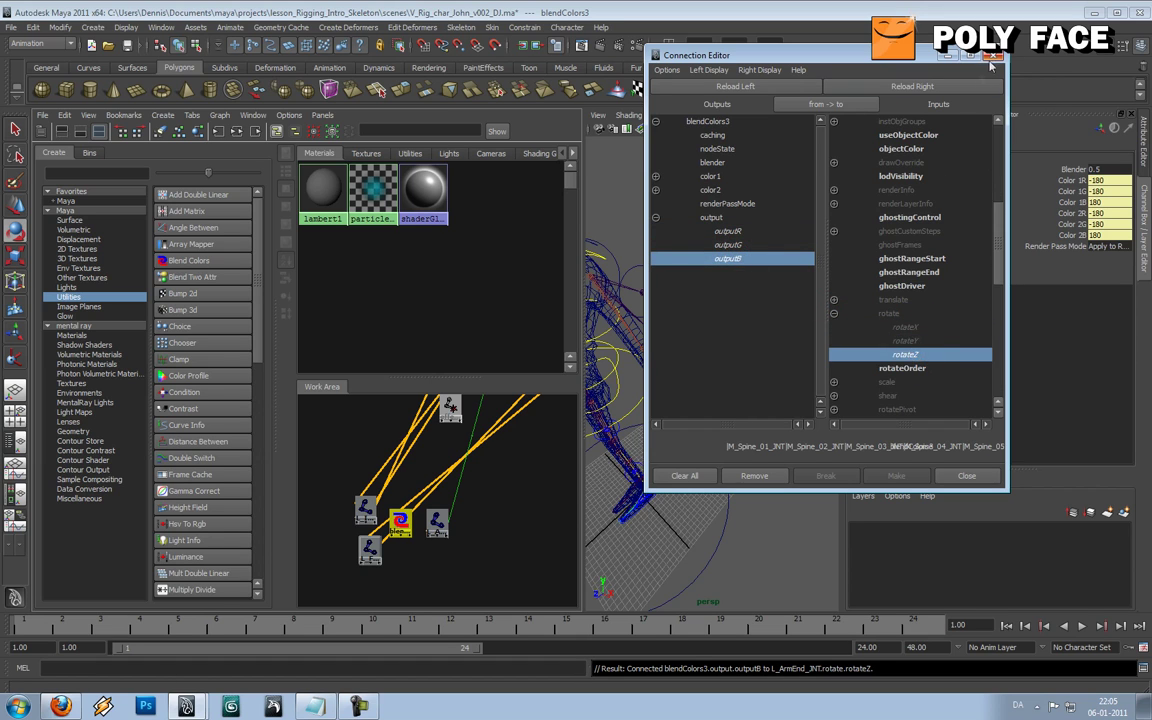
left_click(994, 56)
- Test the blended wrist by rotating L_LowerArm_CTL about -20.6 degrees in Z
left_click(736, 297)
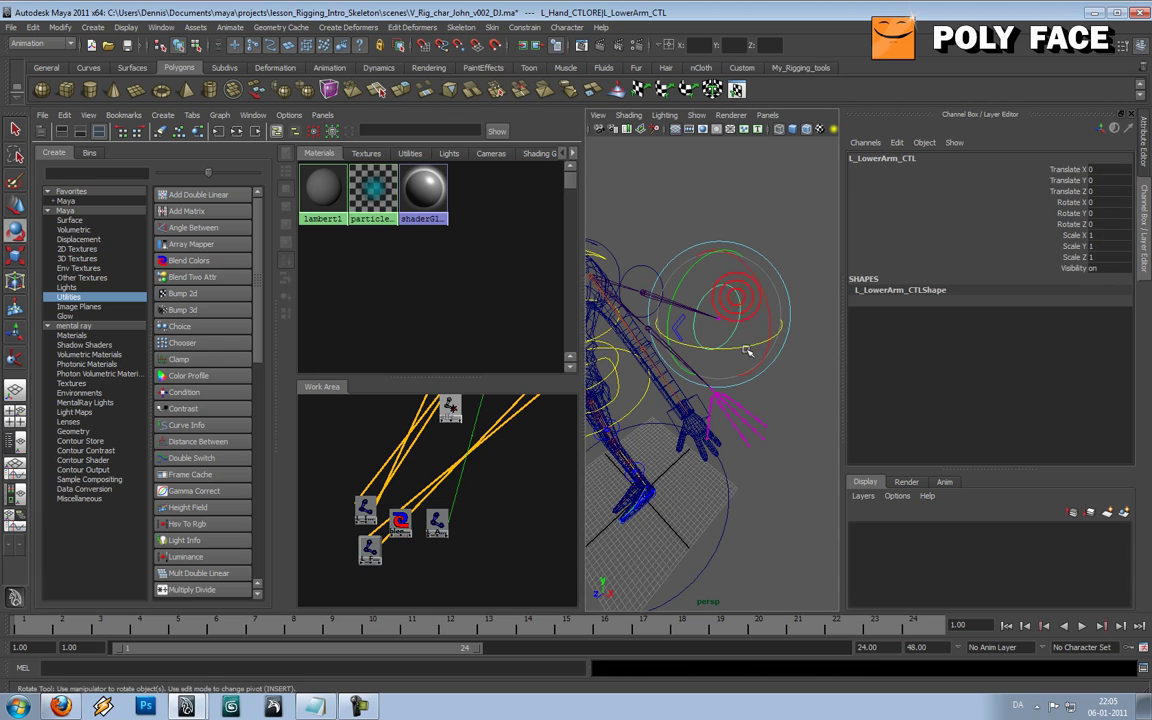
left_click_drag(752, 345, 838, 342)
key("ctrl+z")
left_click_drag(741, 346, 779, 366)
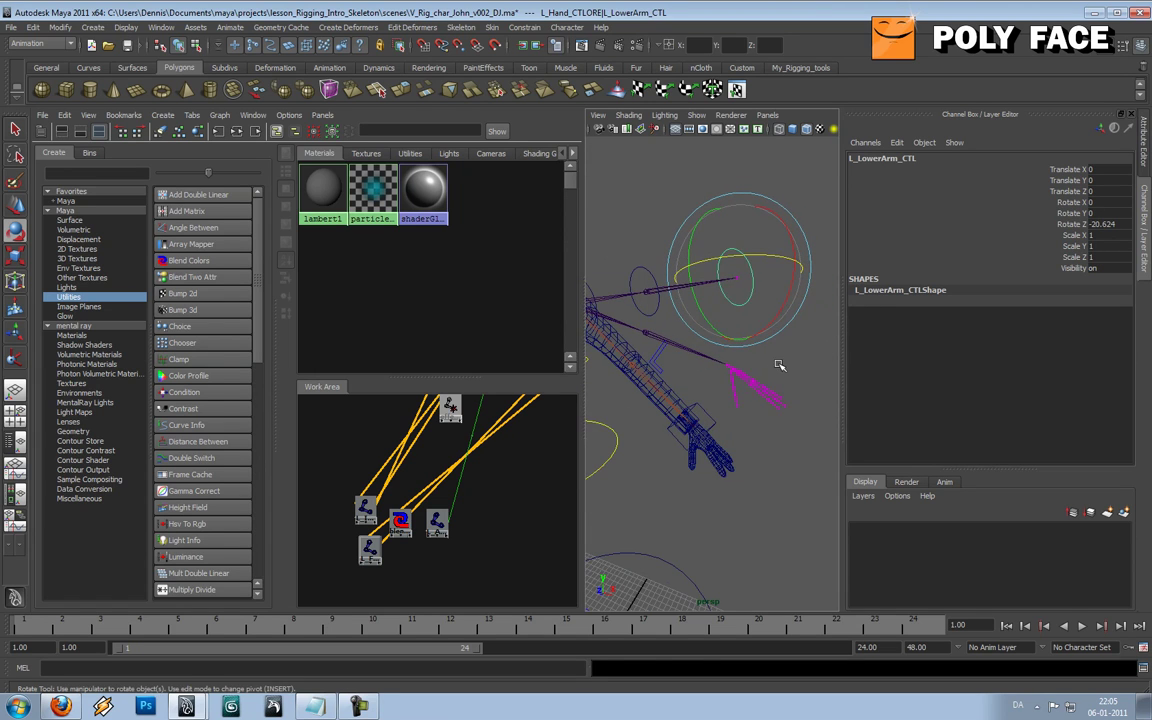
- Test the wrist's IK side by rotating L_IK_Hand_CTL, and undo the rotations
left_click(800, 463)
left_click(712, 447)
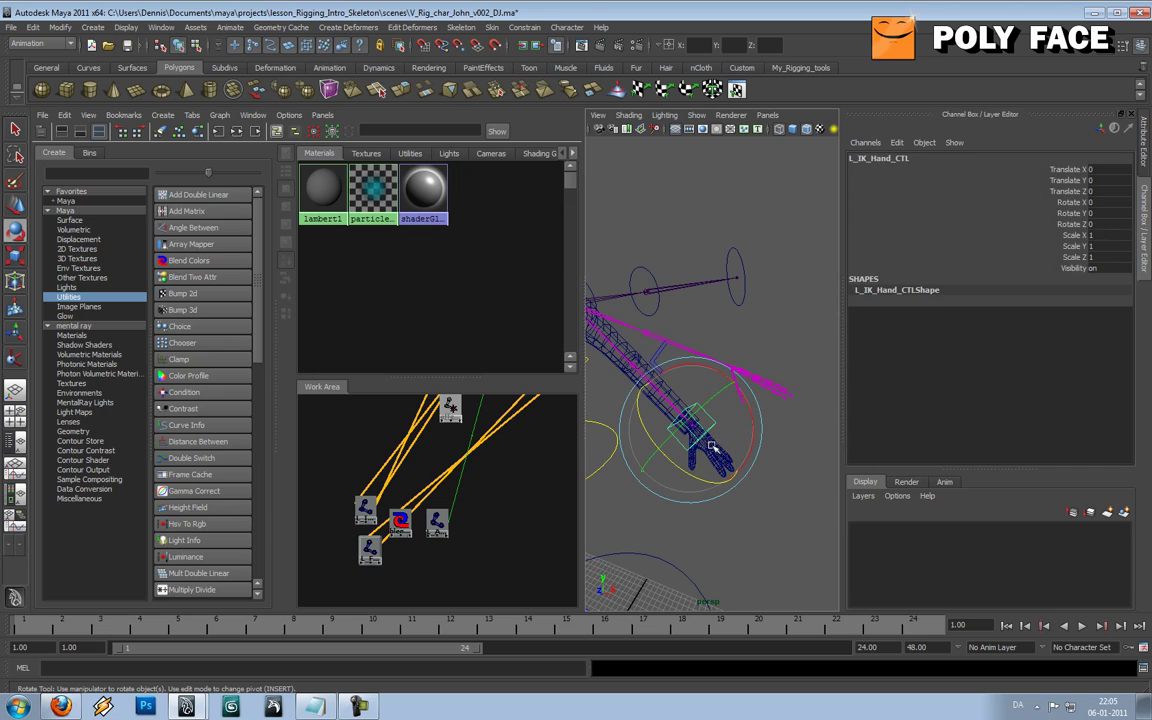
left_click_drag(713, 481, 597, 497)
key("ctrl+z")
left_click_drag(805, 429, 717, 413, "alt")
key("ctrl+z")
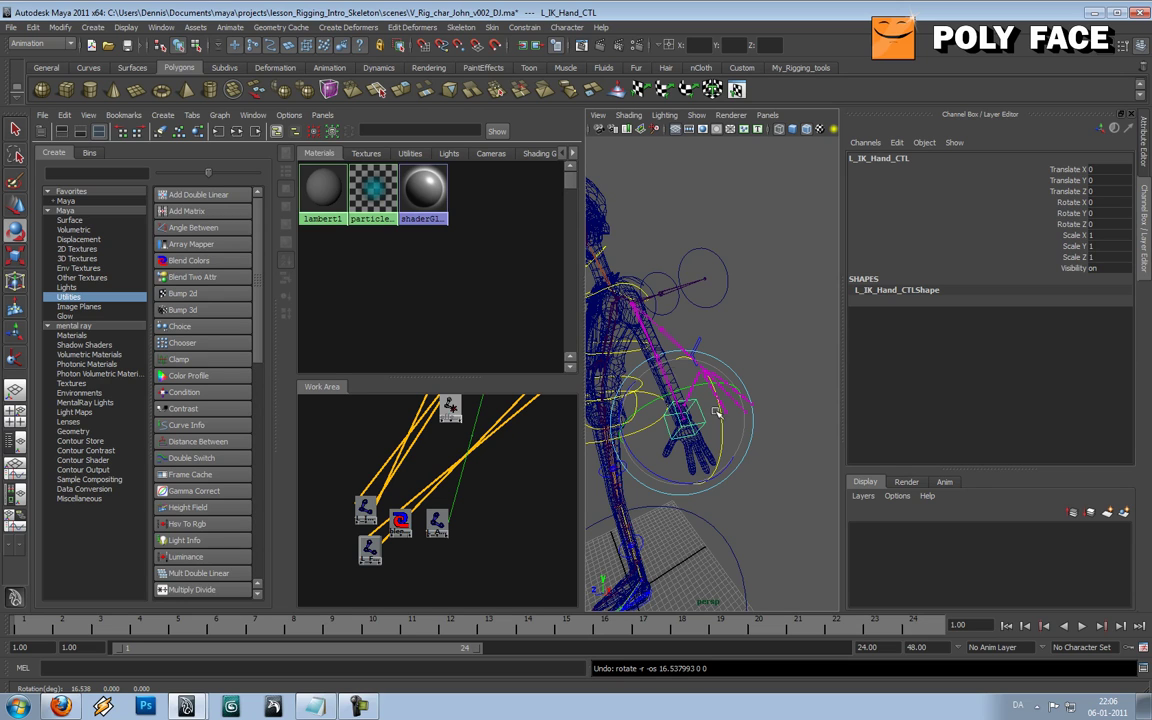
left_click(359, 704)
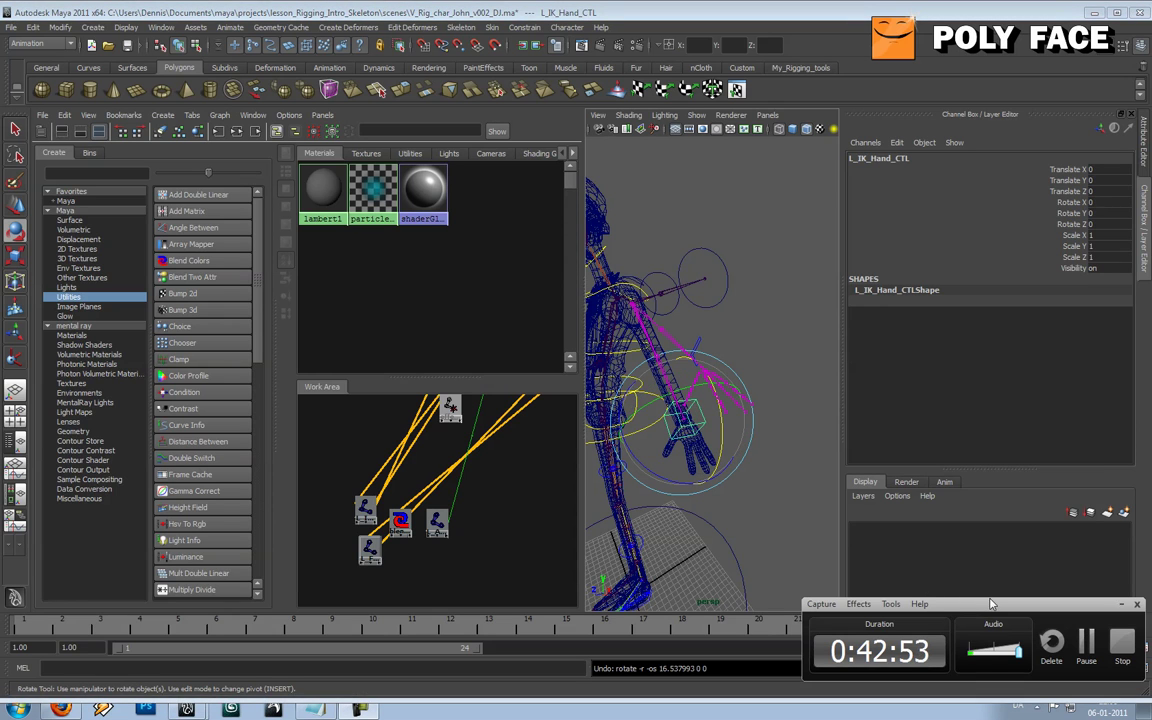
left_click(1086, 641)
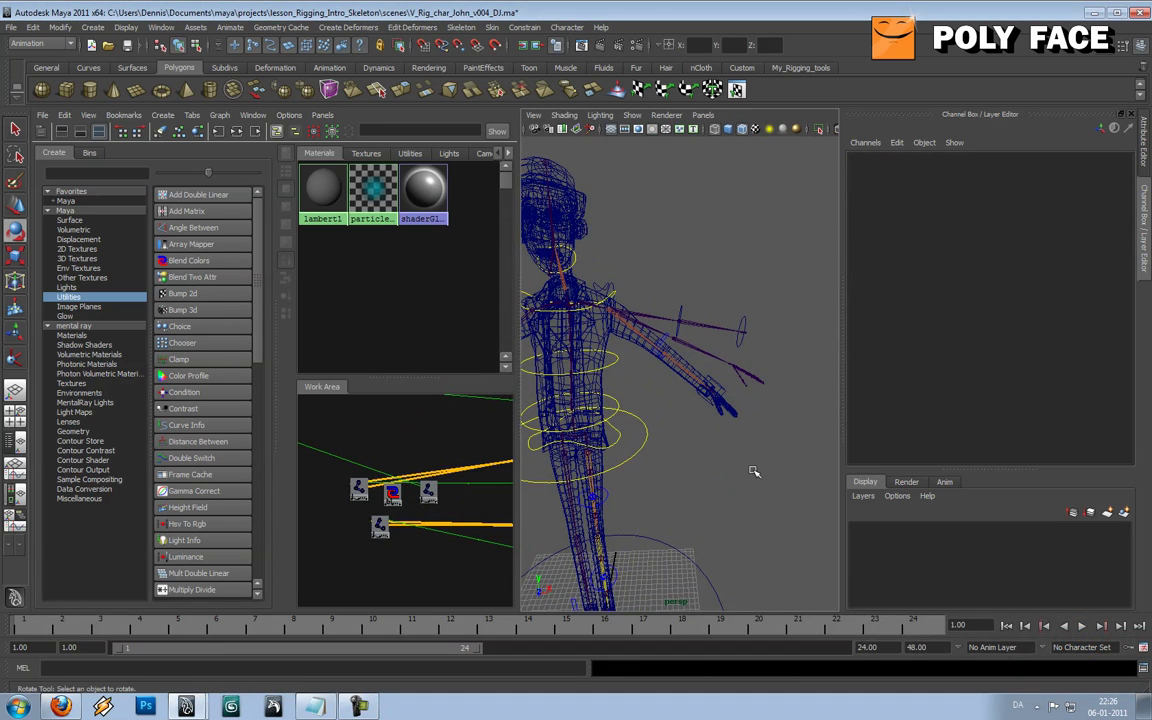
- Rotate L_IK_Hand_CTL freely to check how the bind hand follows, and undo the rotation
left_click_drag(753, 470, 731, 476, "alt")
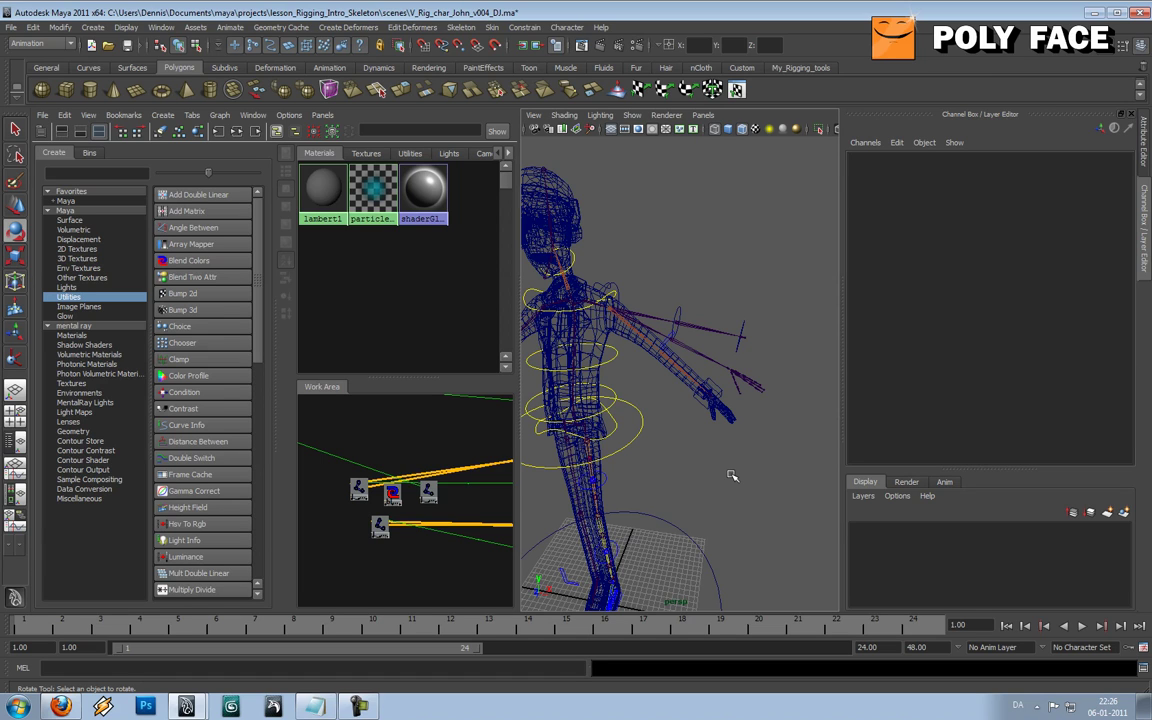
scroll(732, 476, "up", 5)
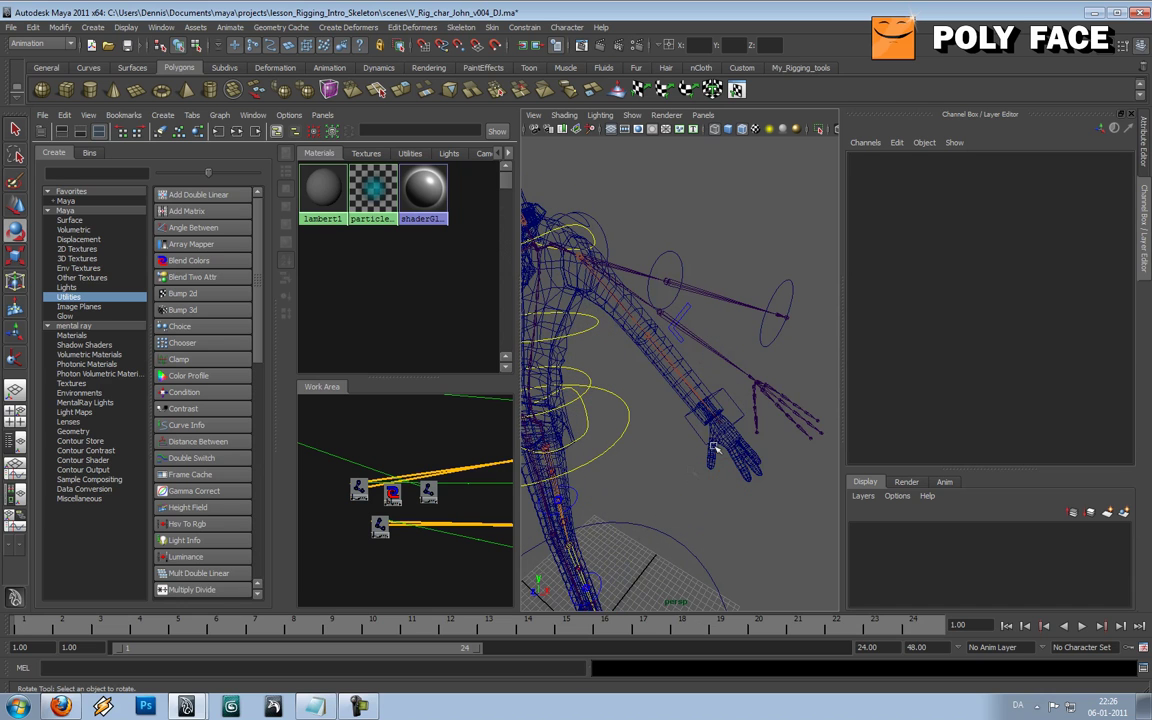
left_click(732, 403)
left_click_drag(733, 403, 768, 455)
key("ctrl+z")
key("ctrl+z")
key("ctrl+z")
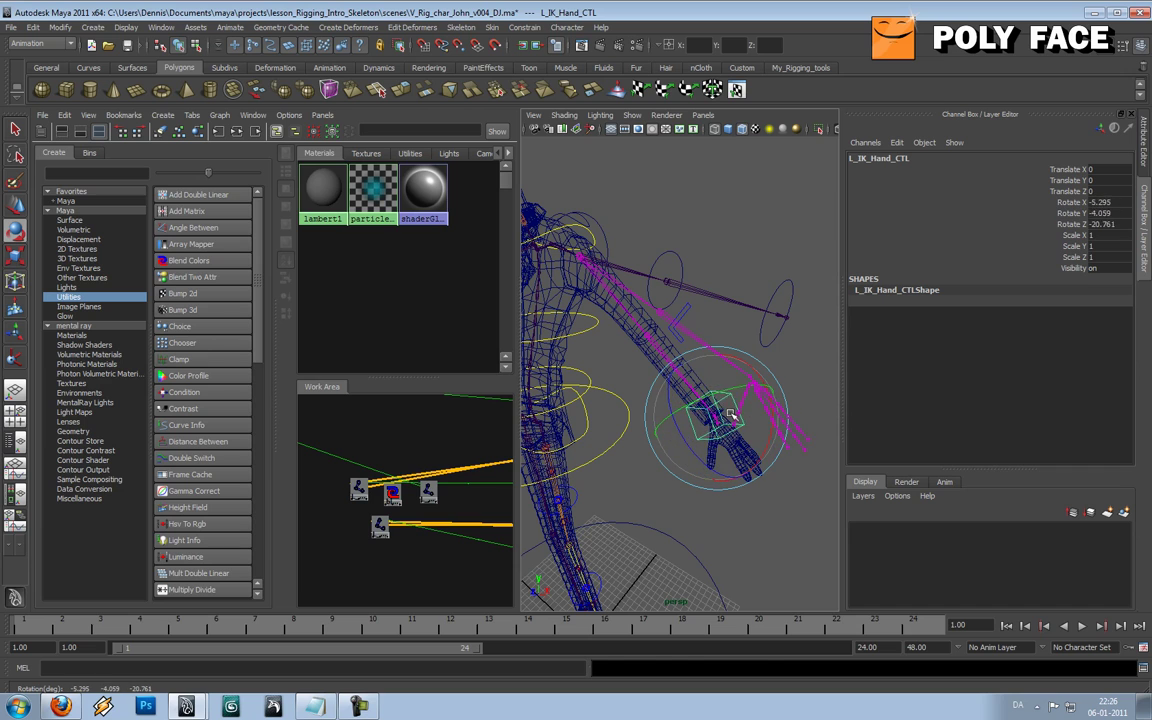
- Set the Blender value of the wrist Blend Colors node to 0
left_click(390, 493)
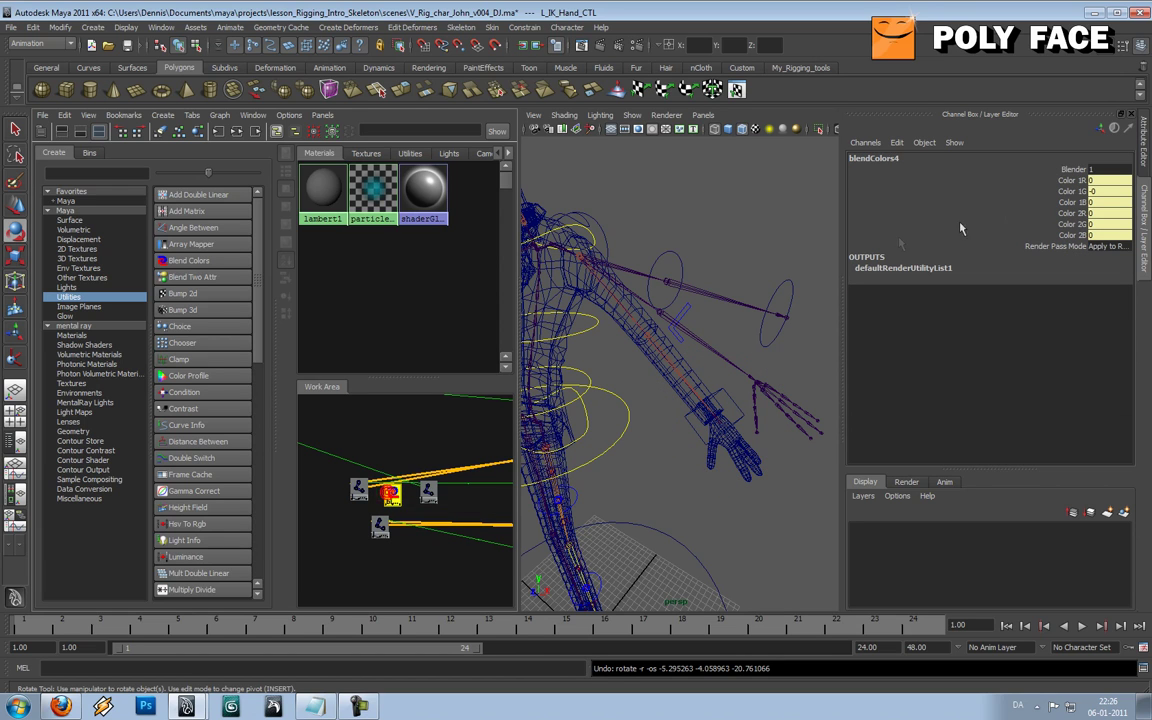
left_click(1070, 169)
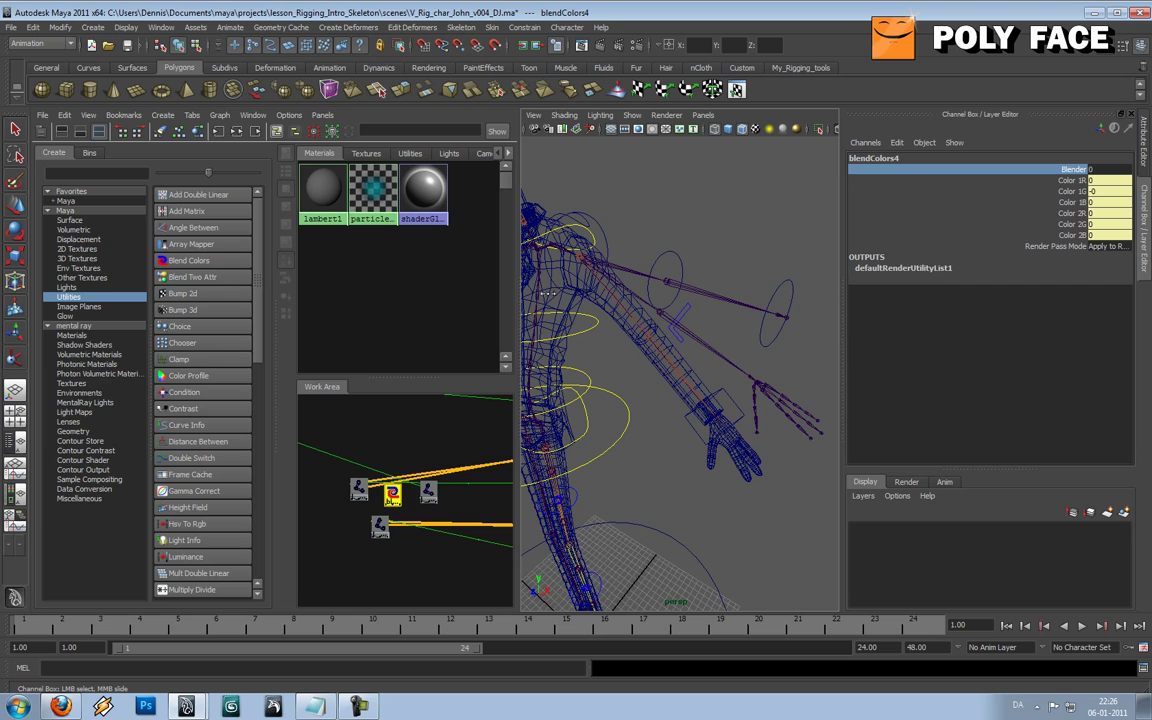
- Select L_LowerArm_CTL and rotate it freely to test the wrist's FK side
left_click(767, 333)
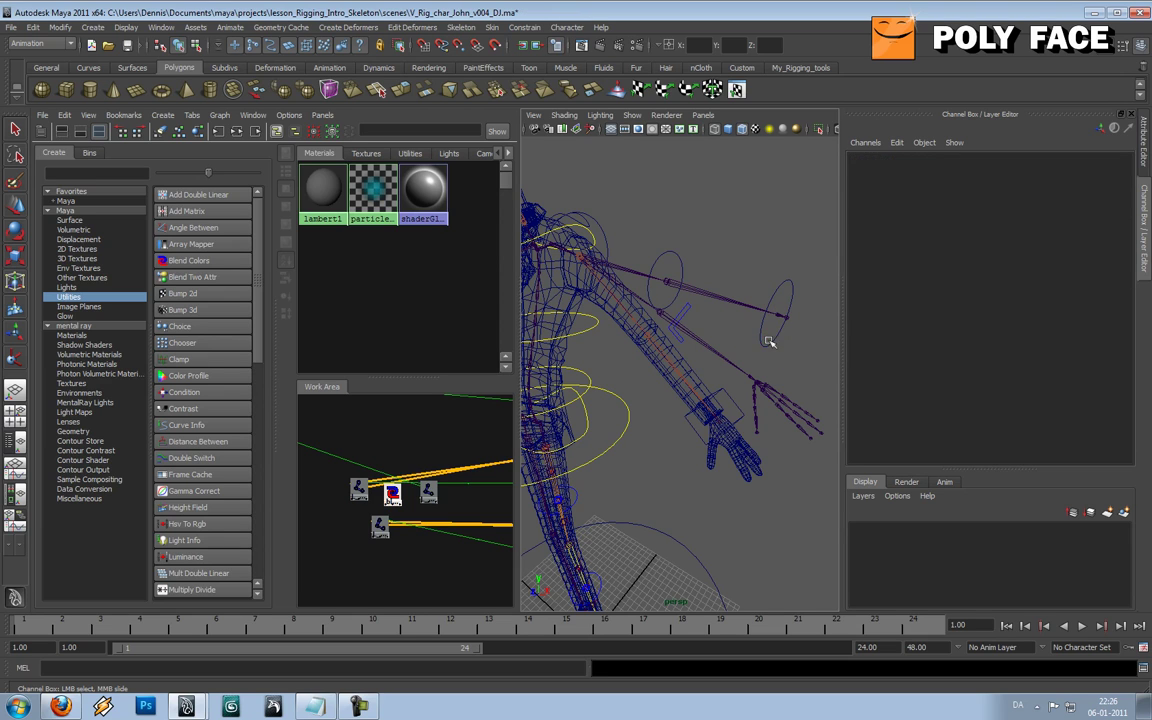
left_click(767, 335)
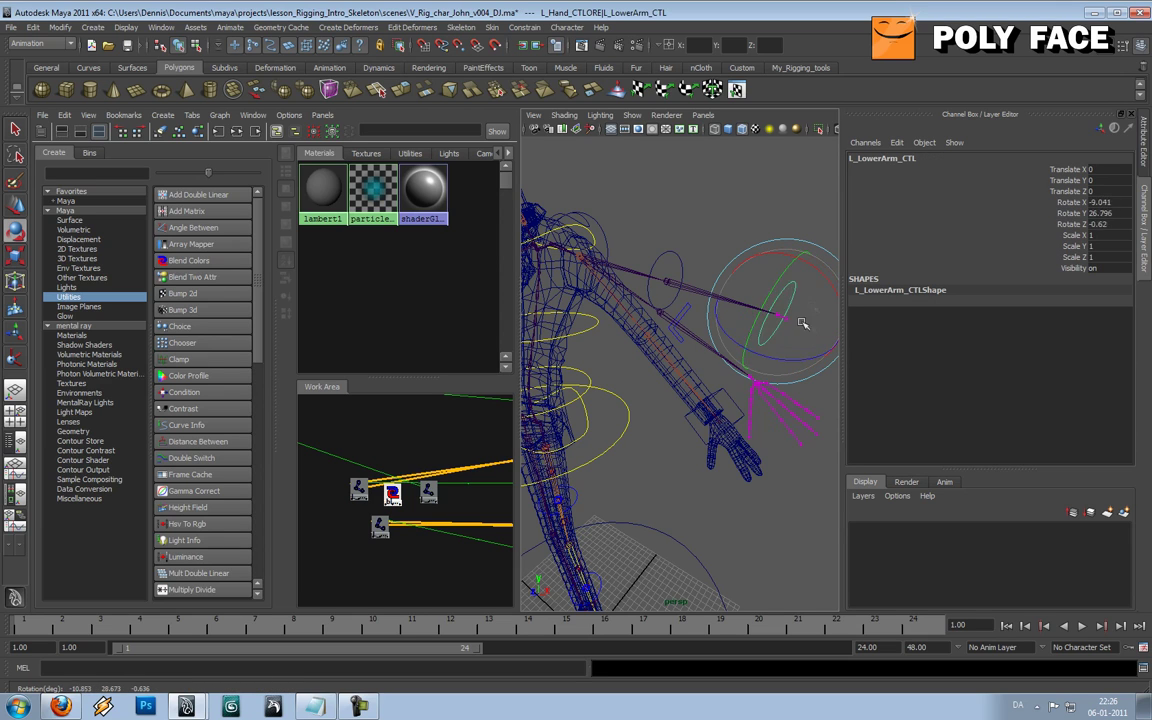
left_click(745, 246)
- Inspect the channels of L_FK_ArmEnd_JNT and L_FK_Hand_JNT at the end of the FK arm chain
middle_click_drag(758, 302, 694, 314, "alt")
scroll(694, 314, "up", 5)
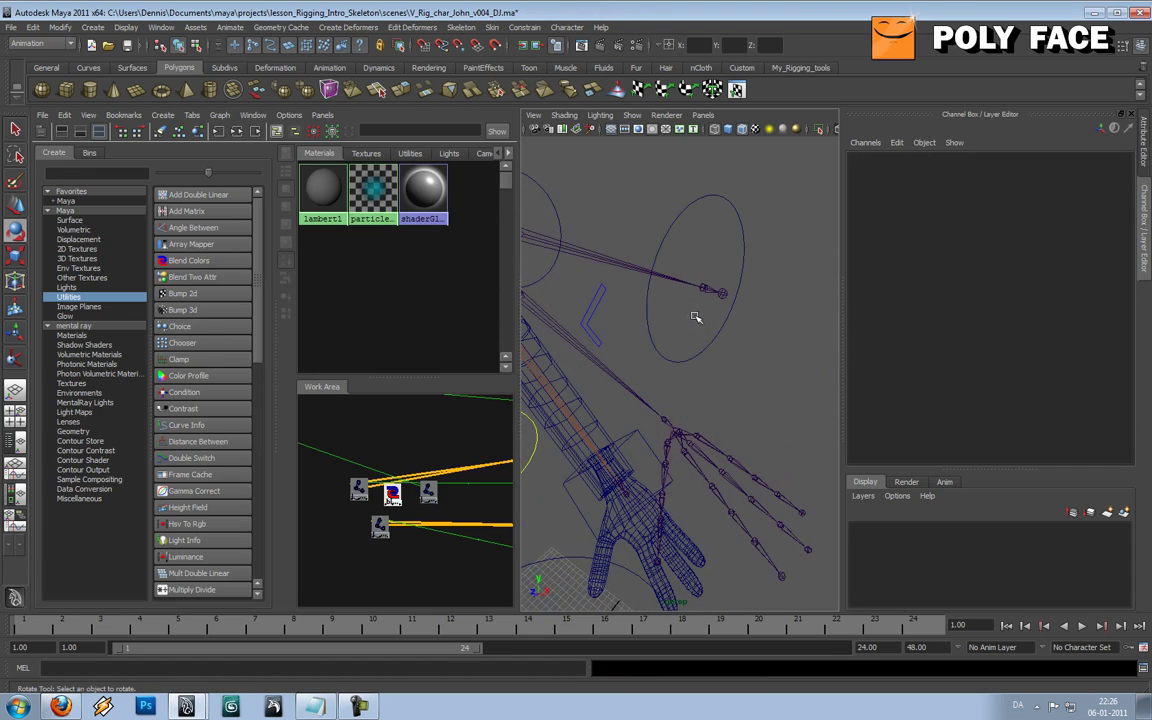
left_click_drag(694, 314, 694, 331, "alt")
left_click(692, 334)
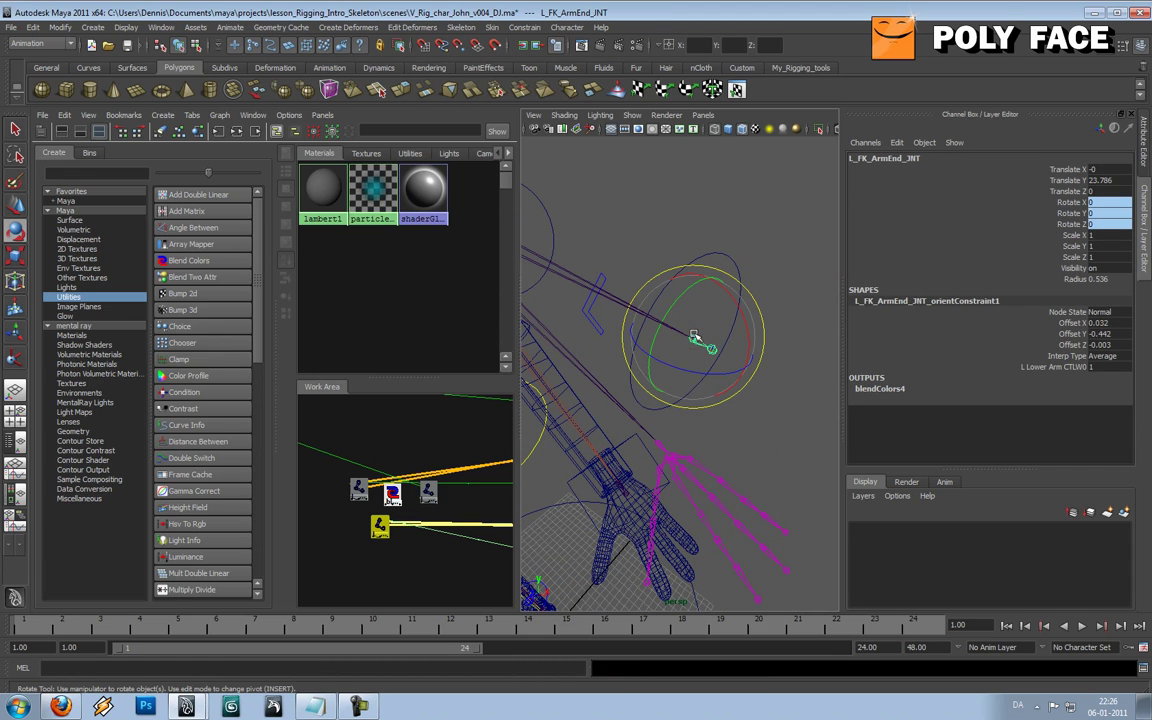
key("w")
left_click(714, 347)
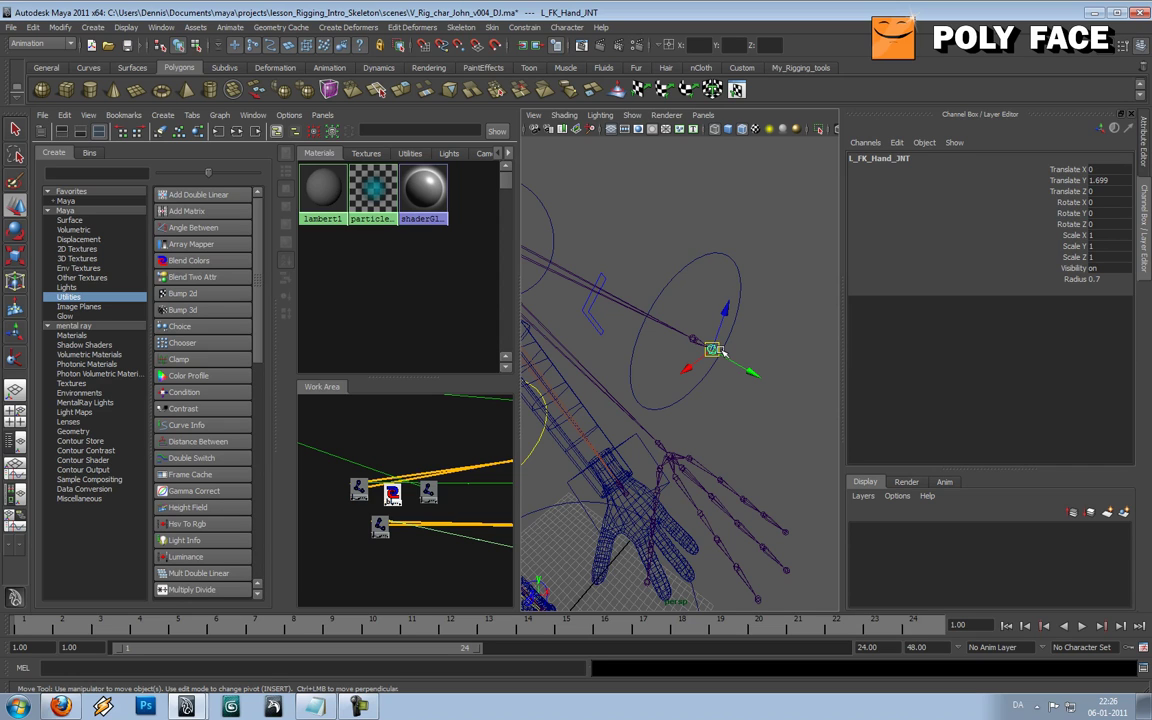
left_click(693, 341)
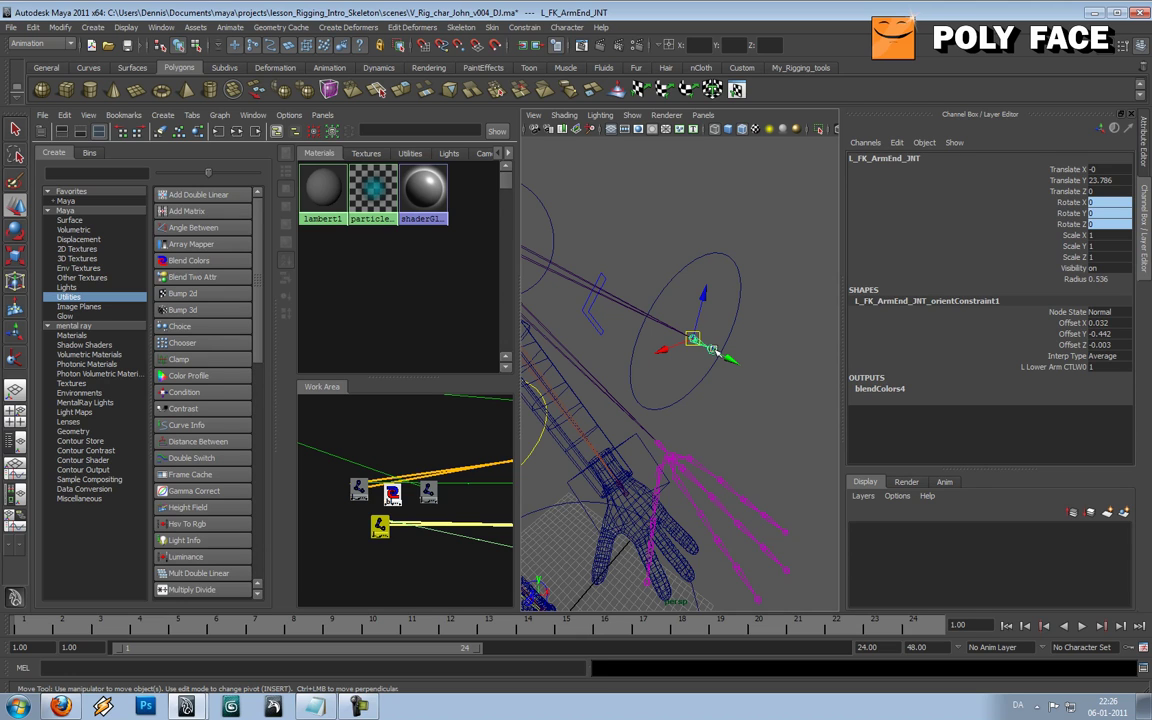
left_click(752, 380)
left_click(711, 349)
left_click(735, 400)
- Rotate L_IK_Hand_CTL freely to check whether the bind hand reacts, and undo the rotation
left_click_drag(735, 400, 676, 379, "alt")
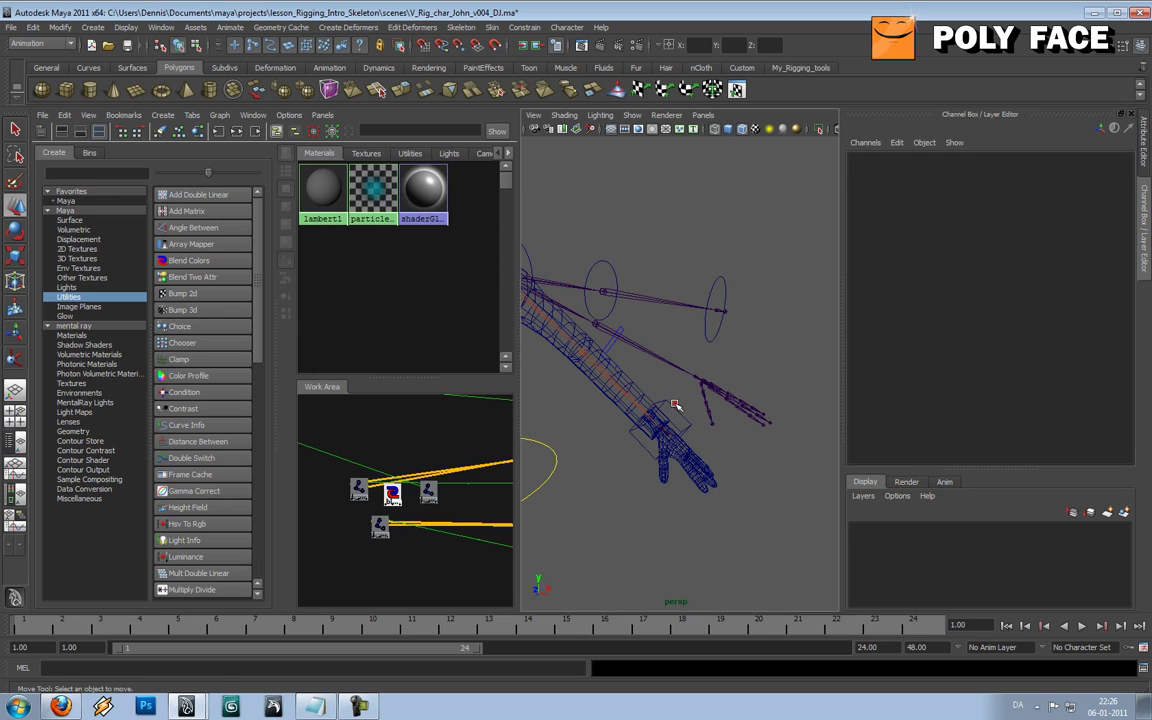
left_click(675, 405)
left_click_drag(746, 334, 738, 342, "alt")
key("e")
left_click_drag(666, 484, 631, 465)
key("ctrl+z")
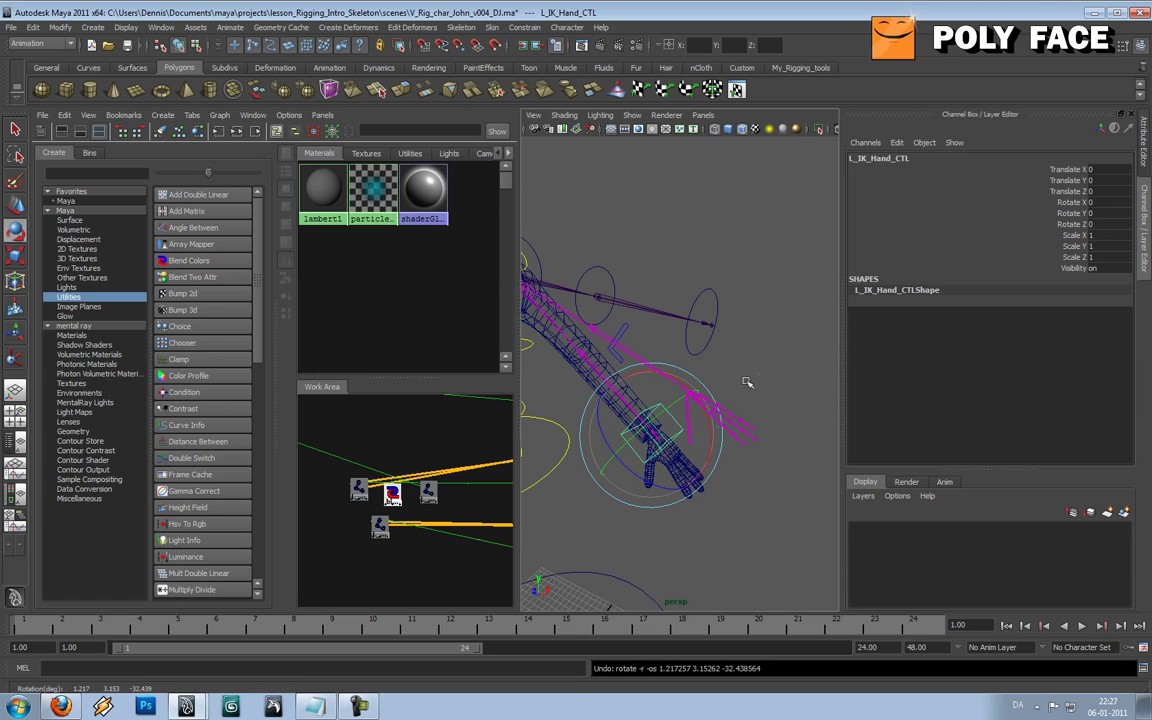
- Test the hand by rotating L_LowerArm_CTL -30 degrees in Z, undo the rotation and deselect the control
left_click(766, 339)
left_click(748, 345)
left_click_drag(748, 345, 702, 349)
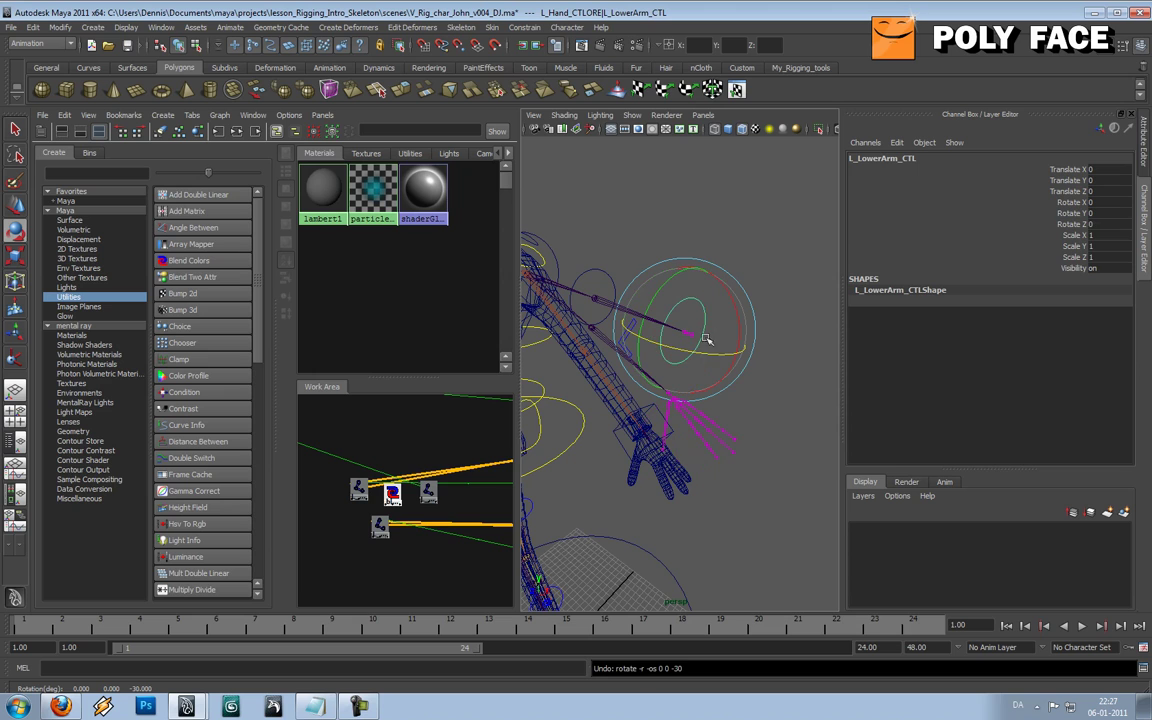
left_click(751, 244)
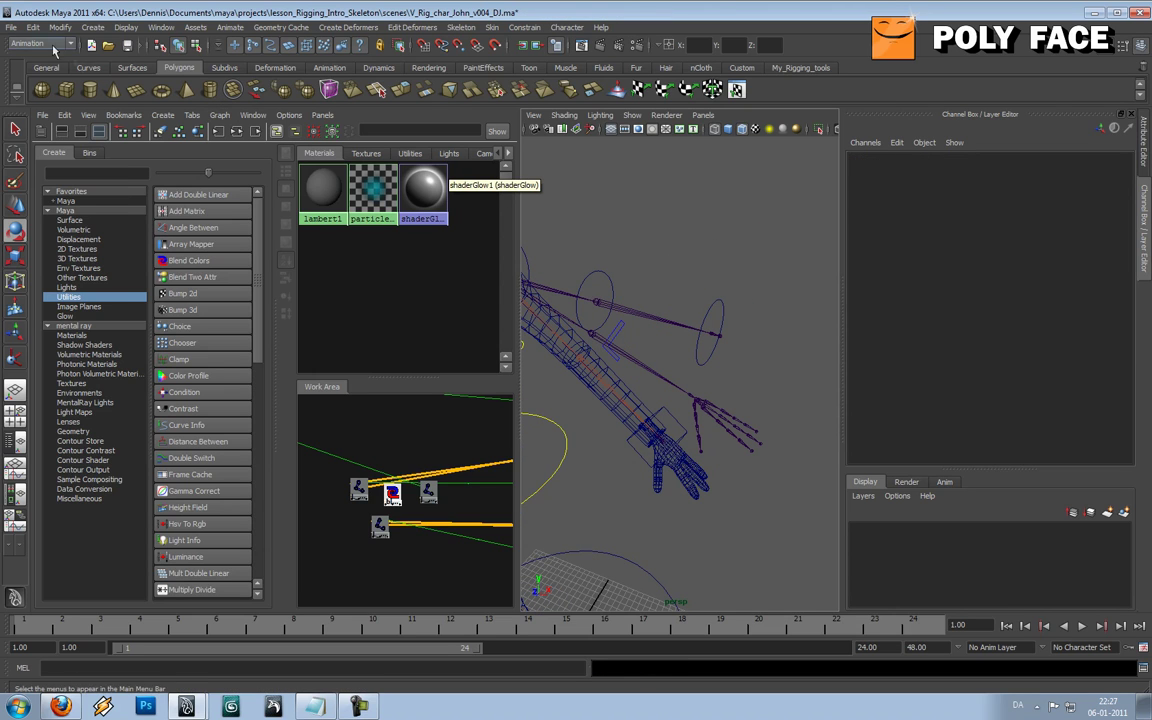
- Save the scene under the new name V_Rig_char_John_v005_DJ.ma
left_click(10, 27)
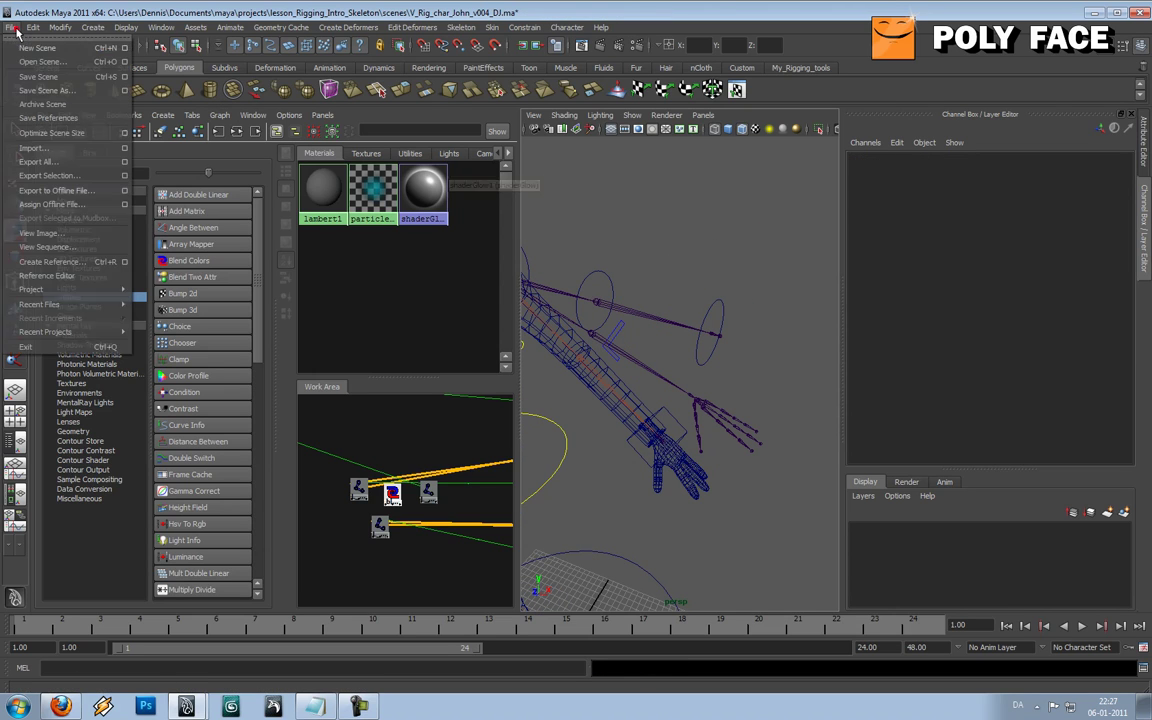
left_click(45, 90)
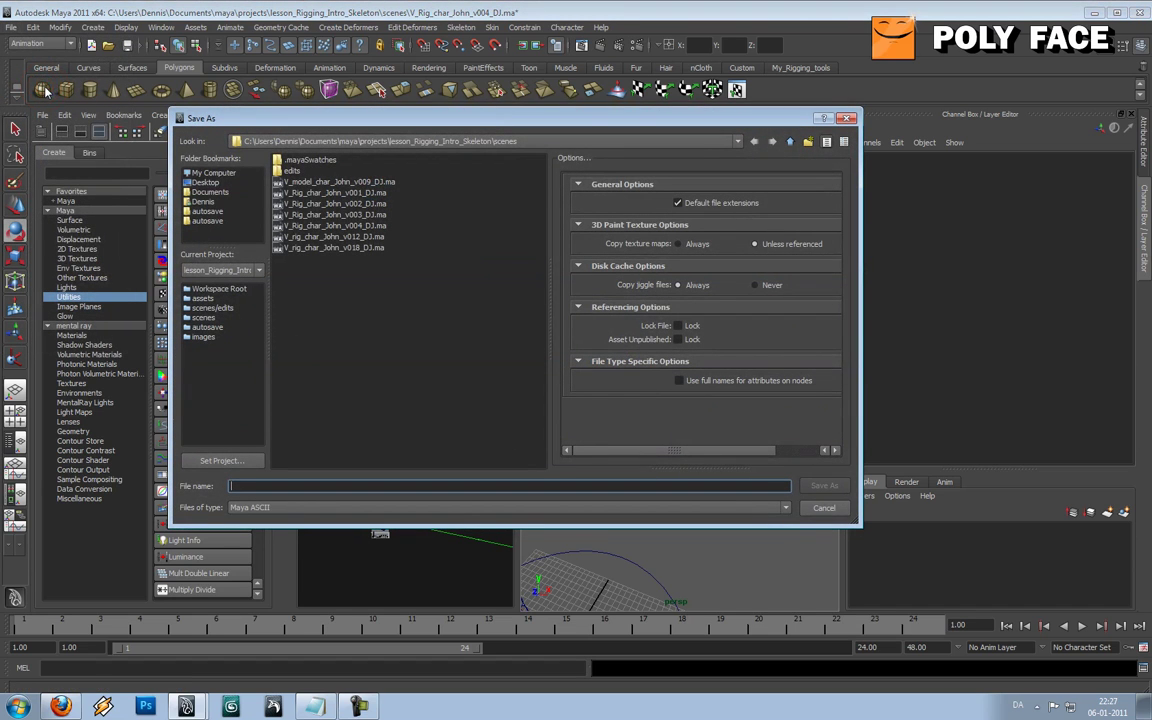
left_click(380, 227)
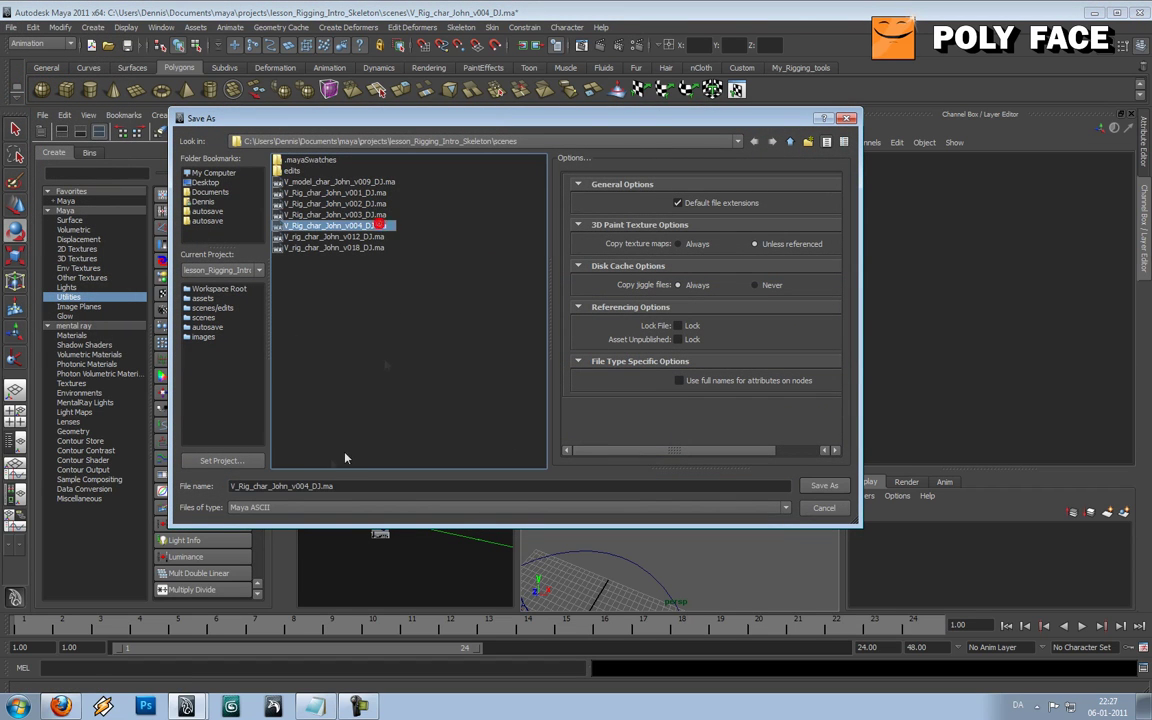
left_click(310, 485)
key("BackSpace")
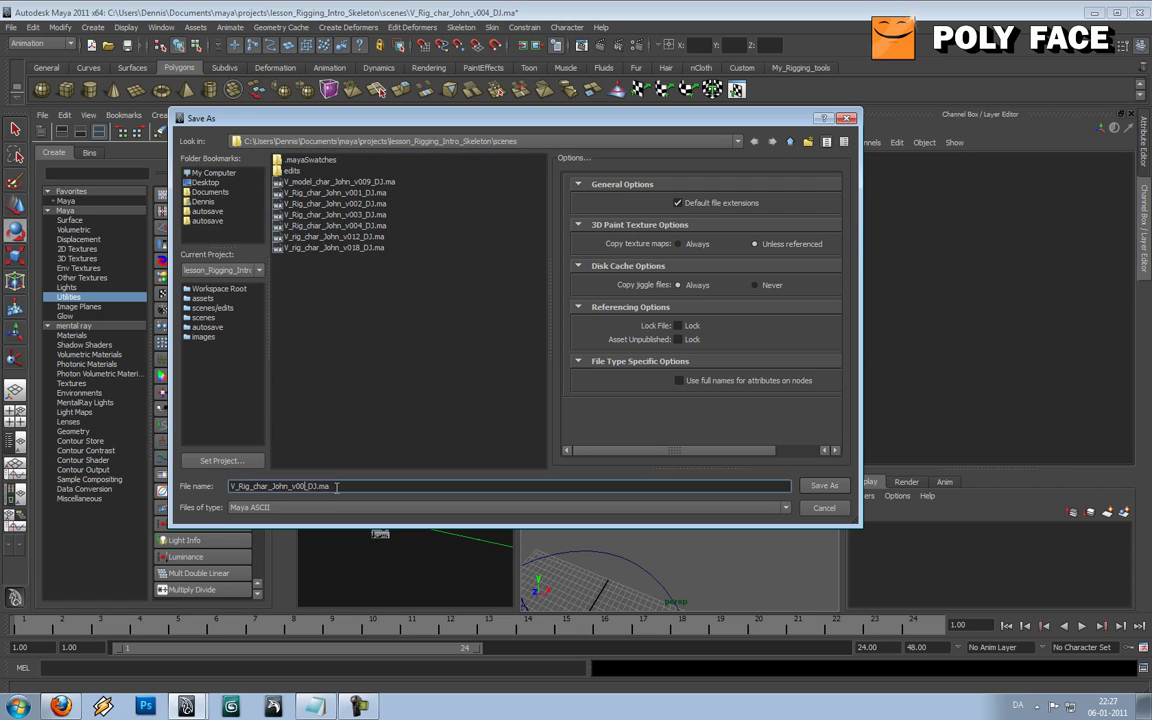
key("Return")
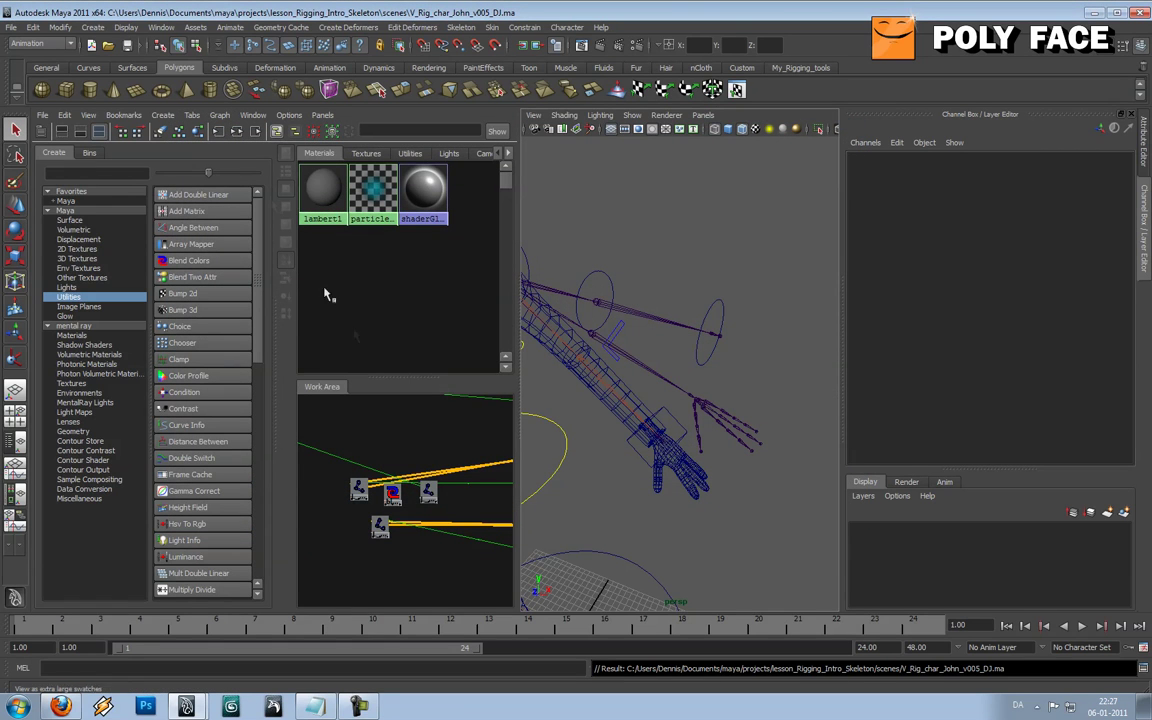
- Open the scene V_Rig_char_John_v002_DJ.ma and look over the character's rig
left_click(10, 27)
left_click(40, 66)
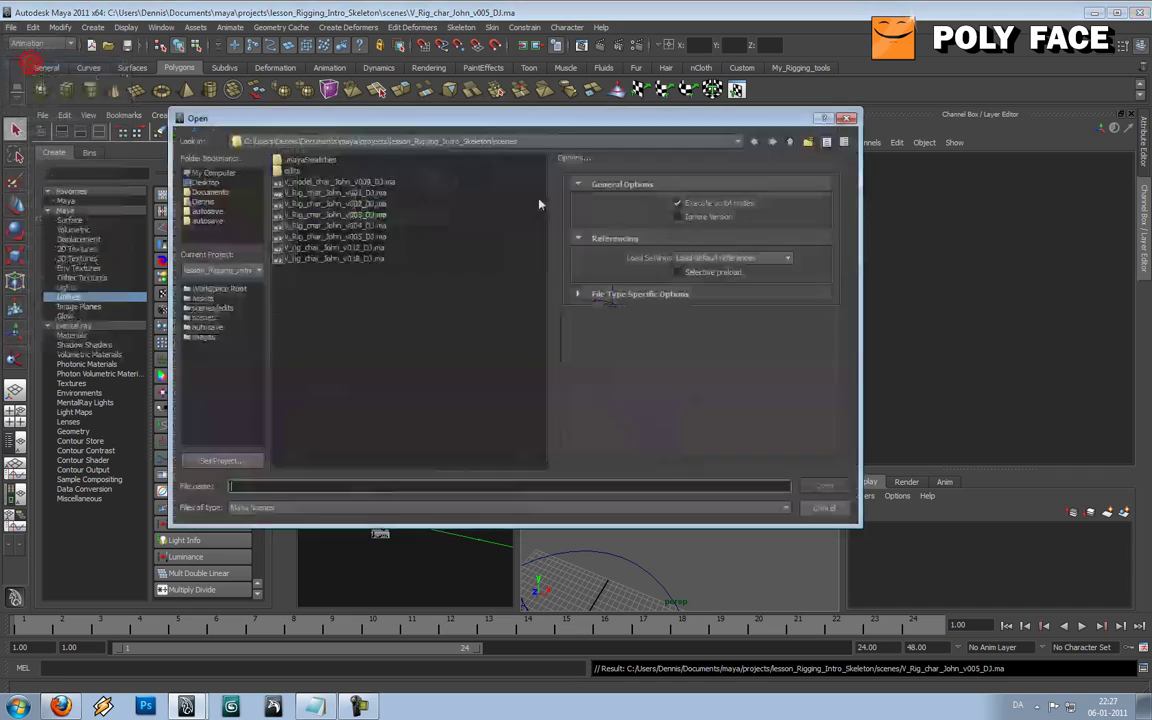
double_click(362, 204)
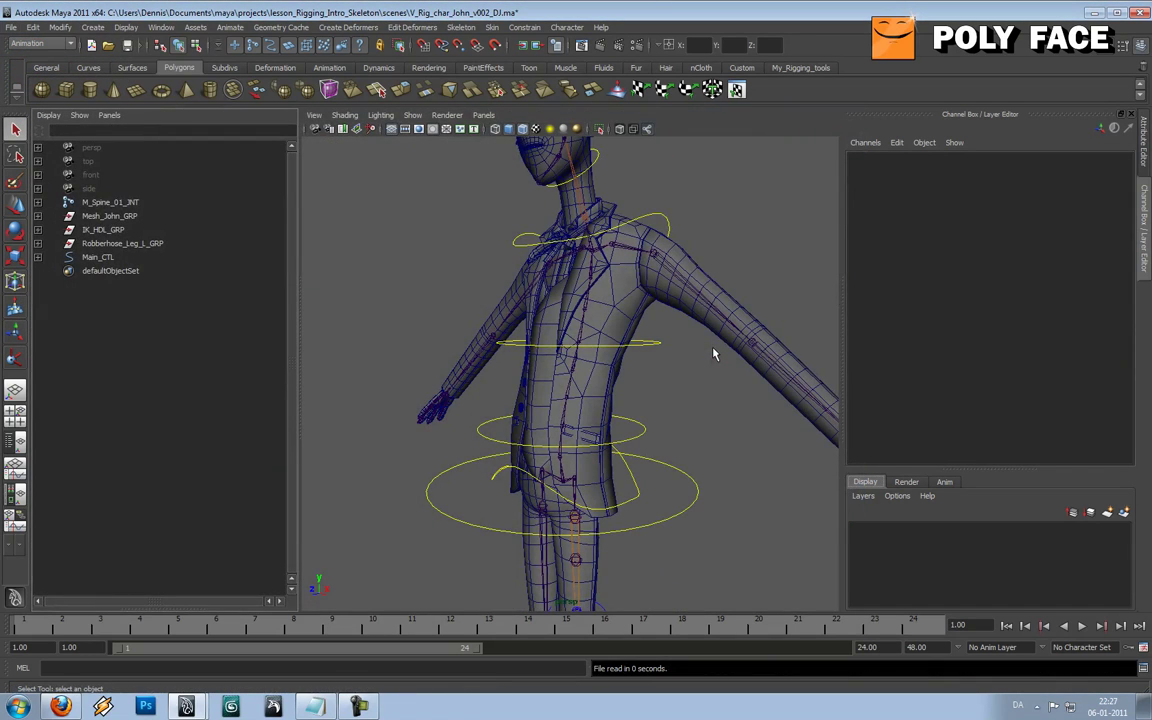
left_click_drag(713, 353, 750, 370, "alt")
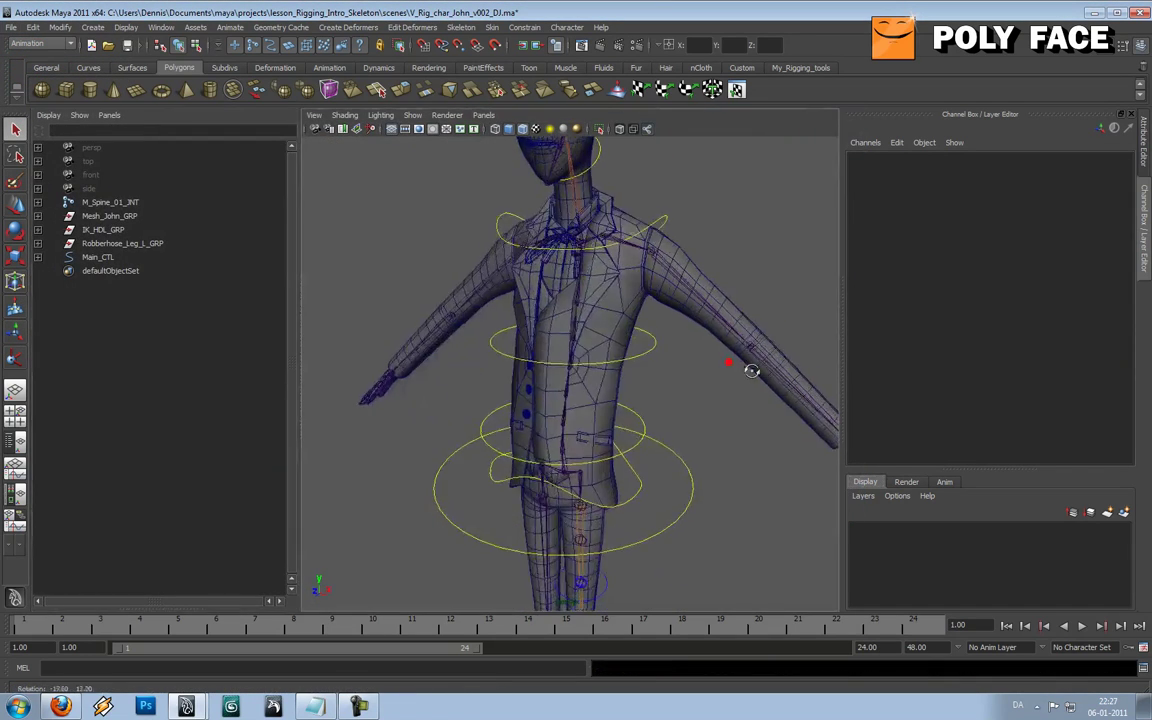
scroll(750, 373, "down", 3)
- Open the scene V_Rig_char_John_v004_DJ.ma without saving changes to the v002 scene
left_click(12, 27)
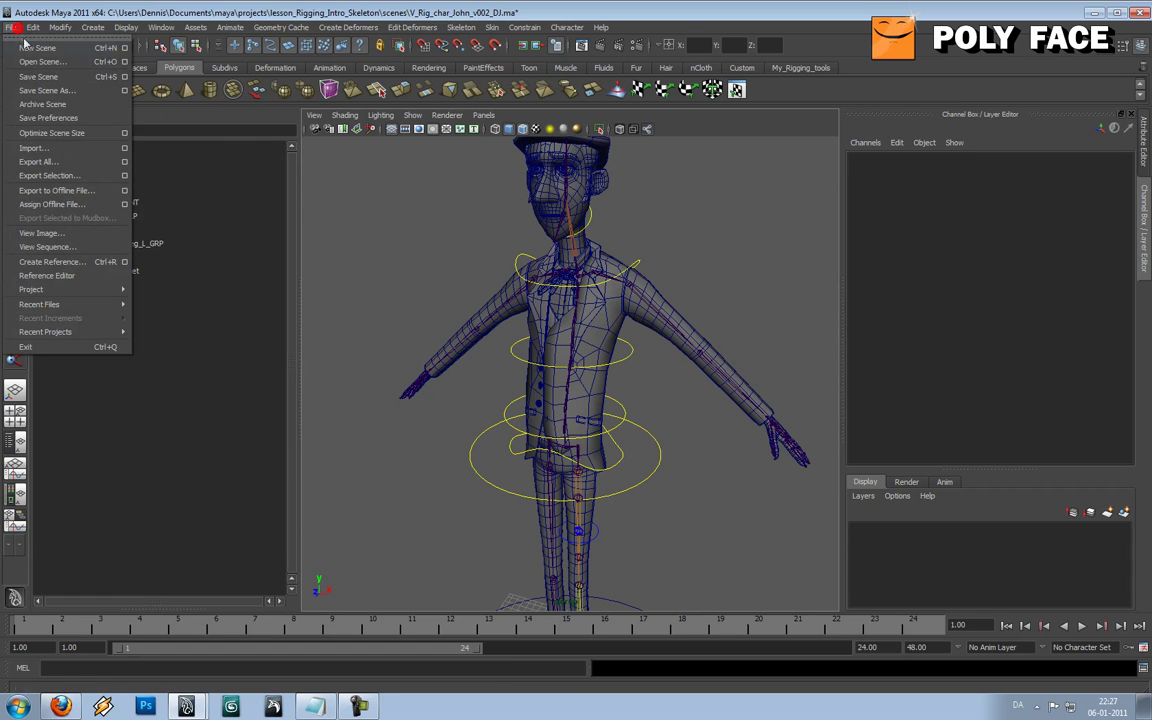
left_click(30, 56)
double_click(380, 226)
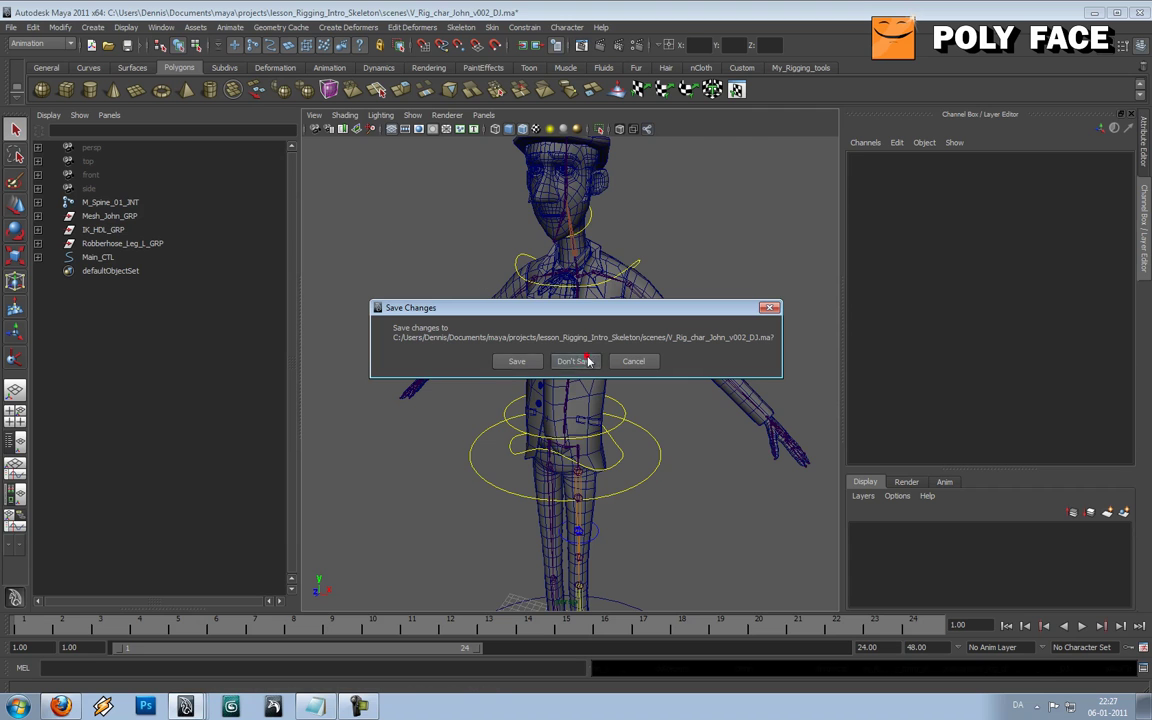
left_click(586, 361)
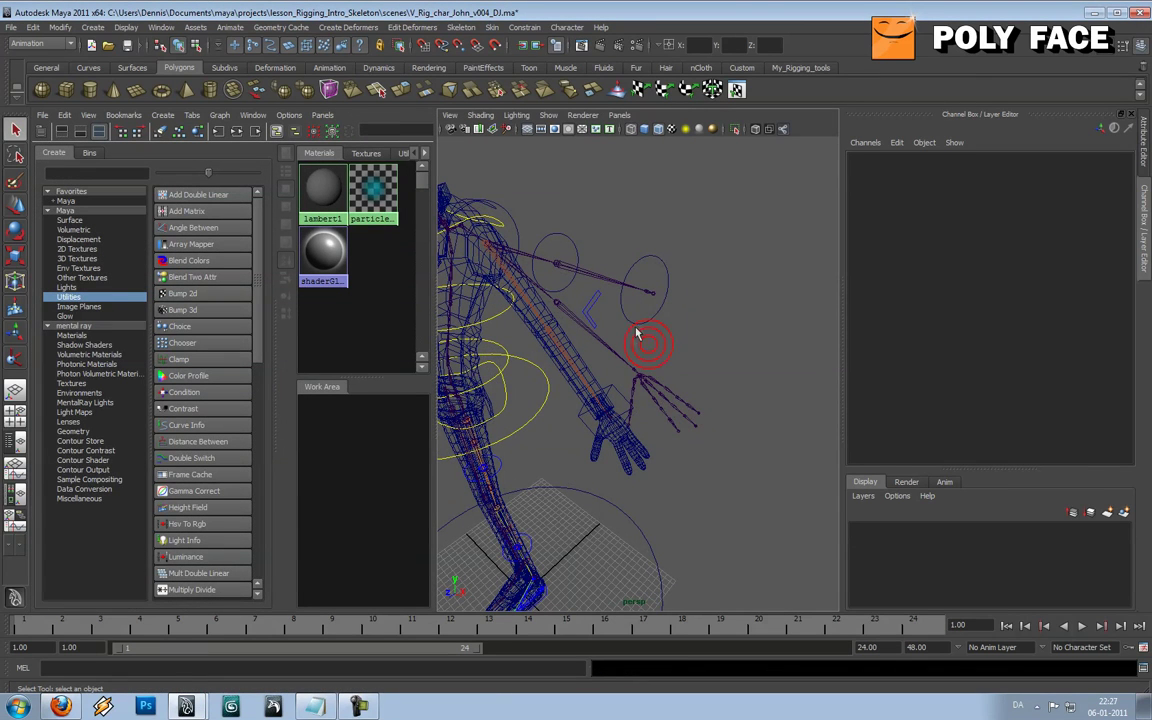
- Rotate L_LowerArm_CTL freely and by -90 degrees in Z to test the hand, undoing both rotations
left_click(637, 332)
key("e")
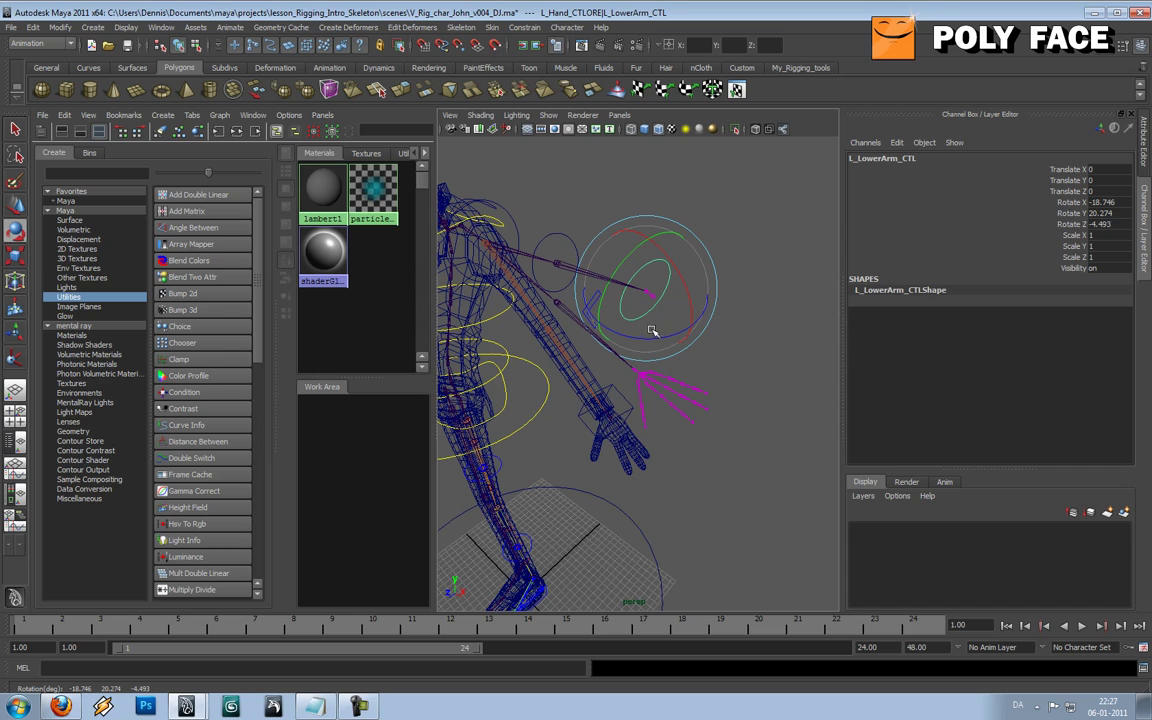
key("ctrl+z")
left_click_drag(662, 317, 603, 318)
key("ctrl+z")
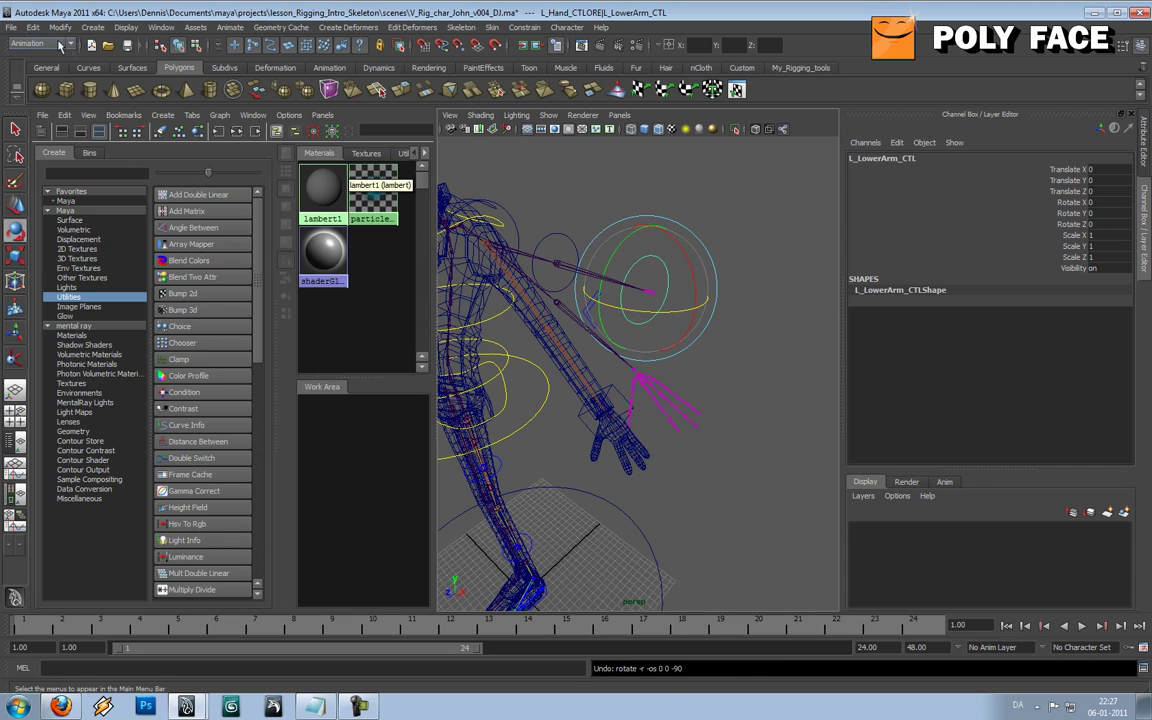
- Open the scene V_Rig_char_John_v003_DJ.ma without saving changes to the v004 scene
left_click(11, 27)
left_click(35, 42)
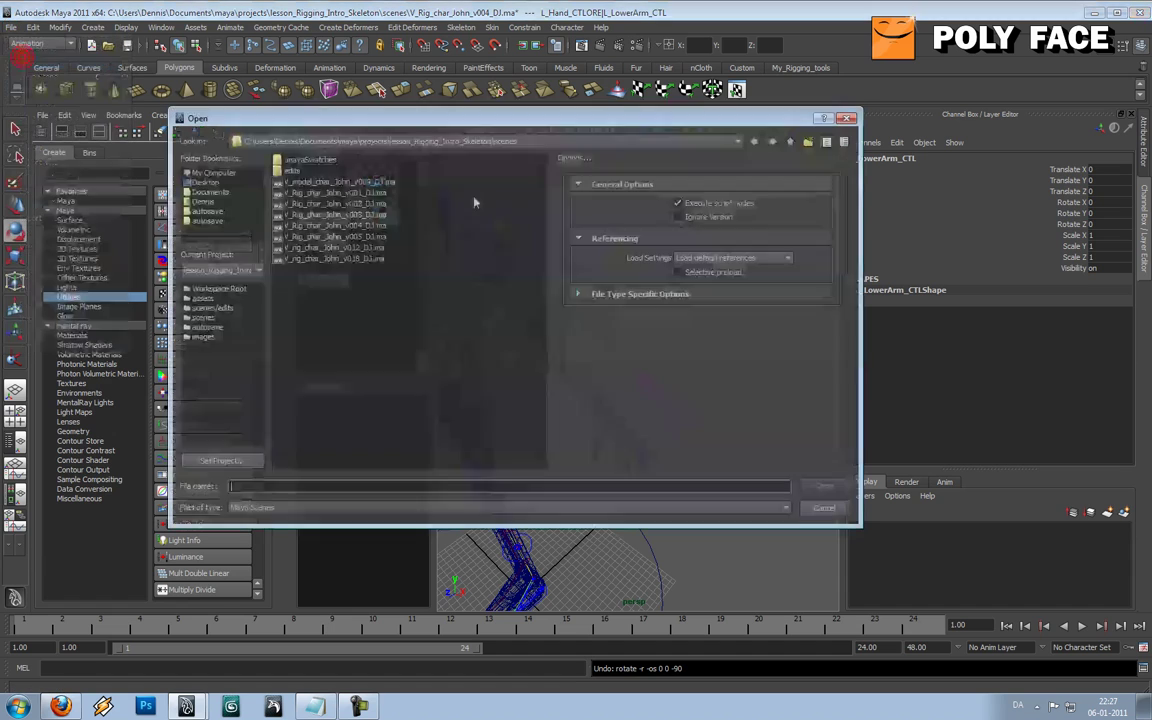
double_click(370, 208)
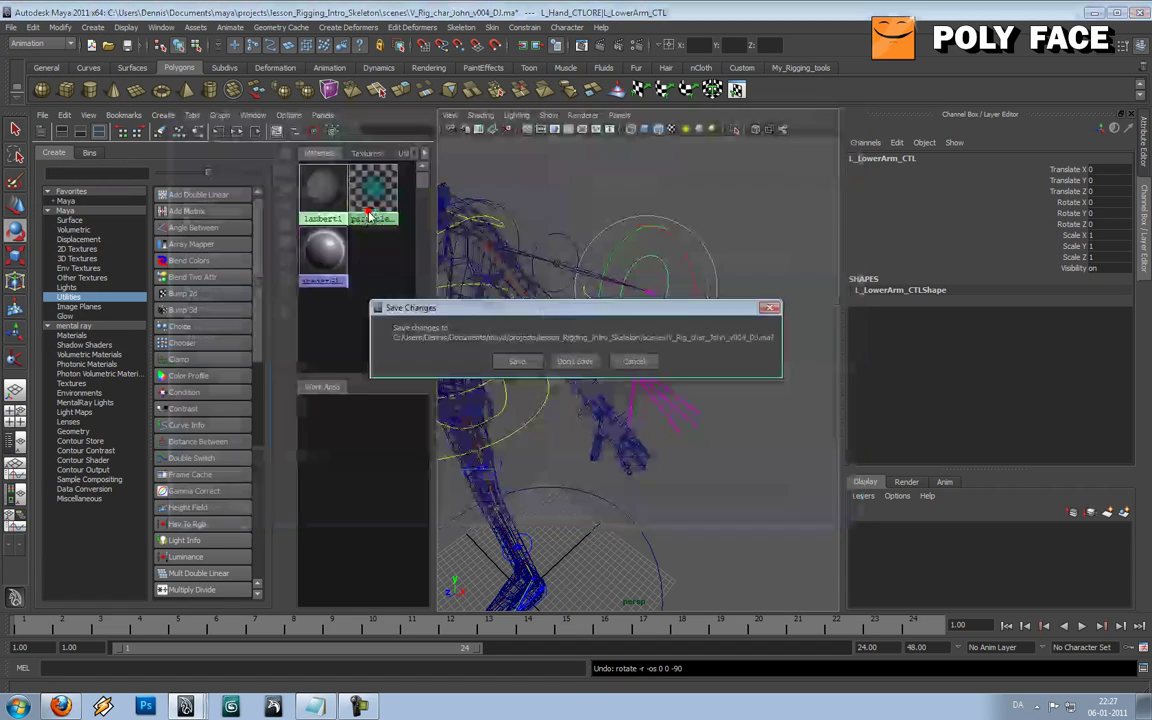
left_click(575, 361)
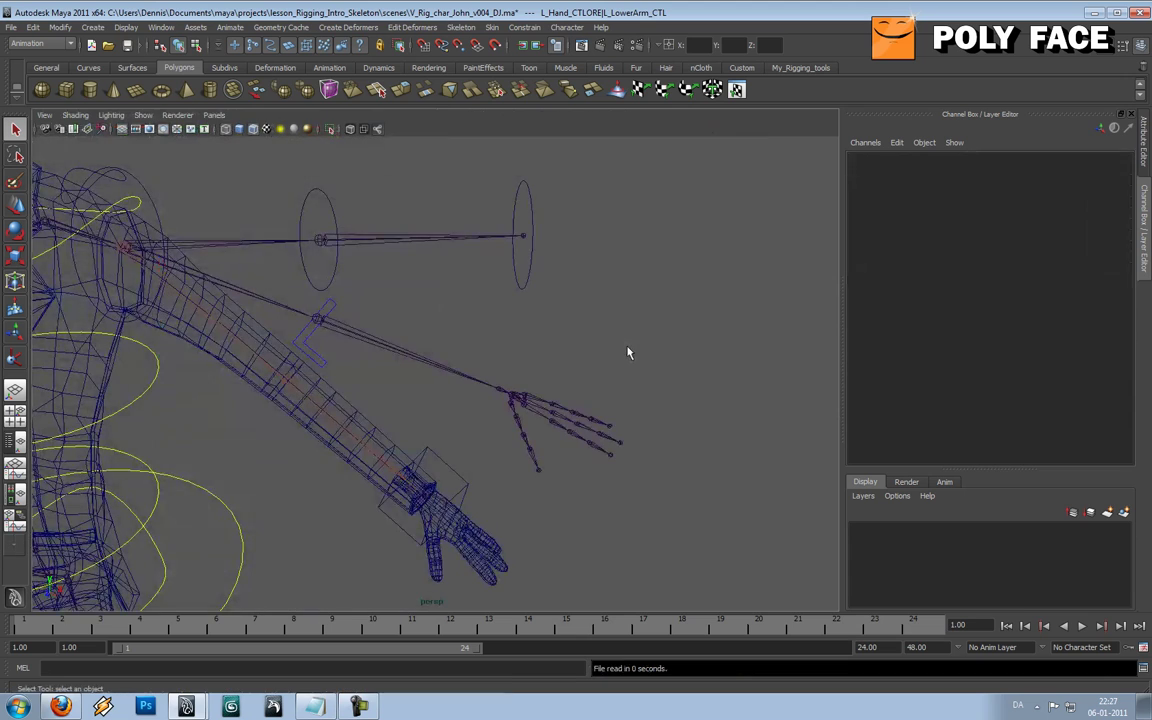
- Test the wrist by rotating L_LowerArm_CTL -15 degrees in Z and trying the IK hand control, undoing the rotations
left_click(623, 324)
left_click(489, 301)
key("e")
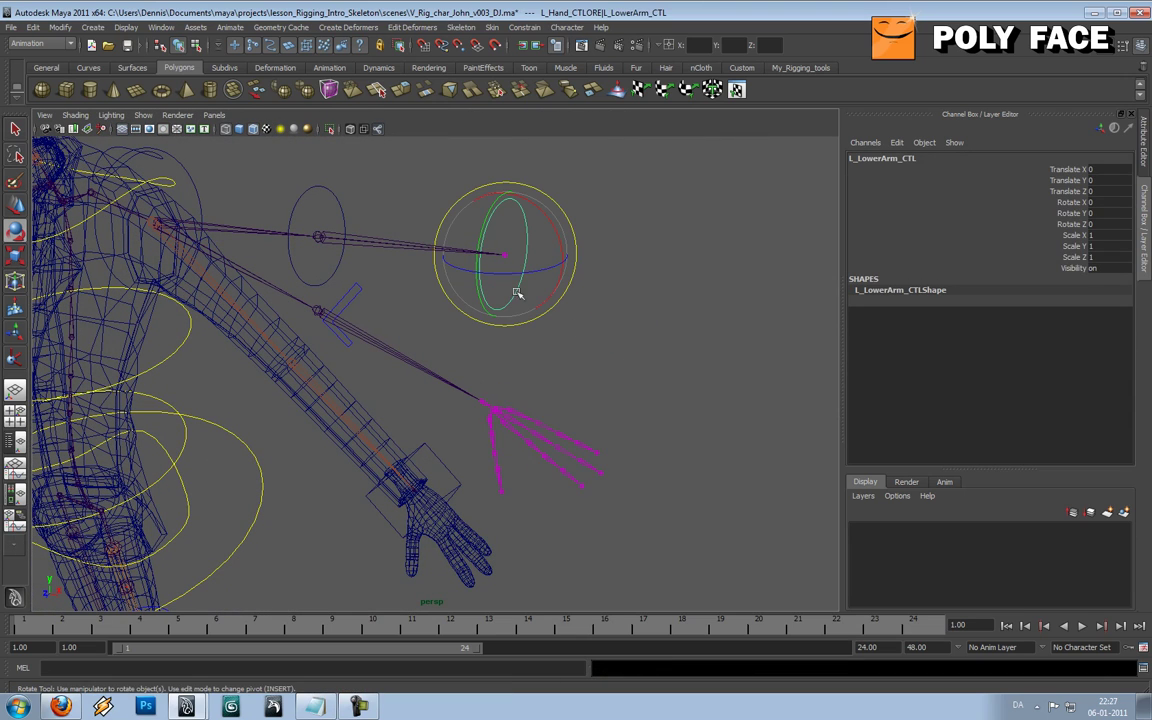
left_click_drag(522, 267, 505, 283)
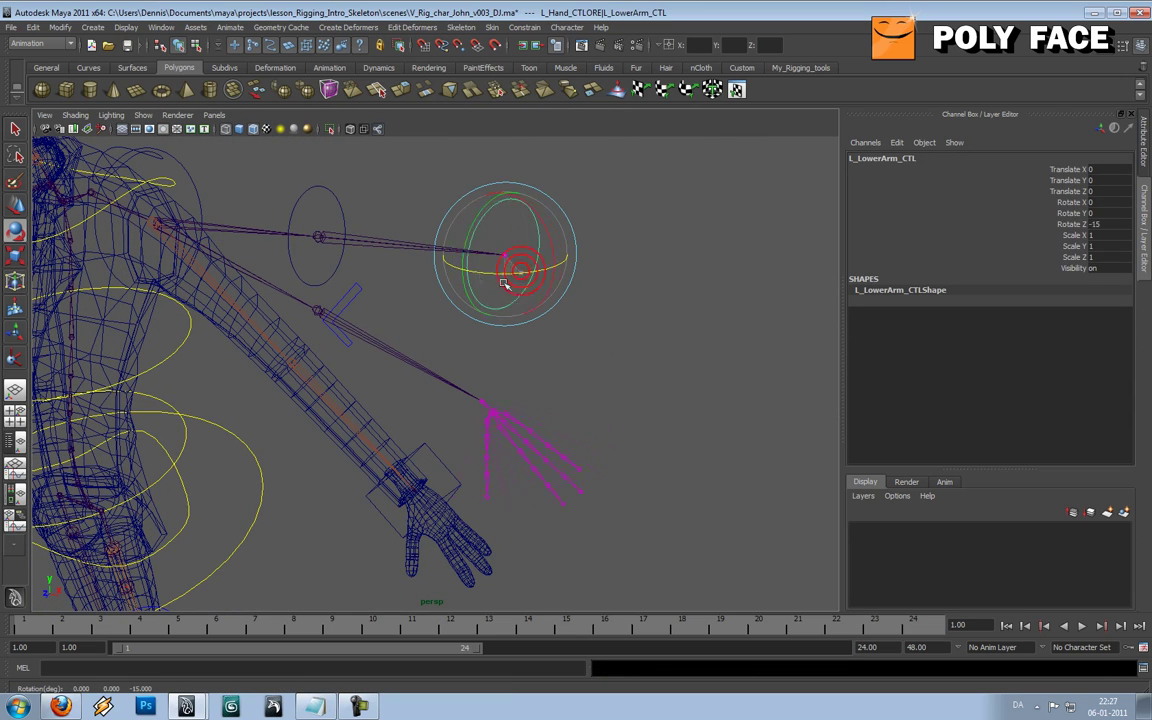
left_click(440, 461)
mouse_move(449, 545)
left_mouse_down()
mouse_move(437, 545)
mouse_move(447, 548)
left_mouse_up()
key("ctrl+z")
- Compare the end of the FK arm chain with the bind arm's wrist joint
left_click(532, 238)
left_click(532, 238)
left_click_drag(532, 238, 483, 281)
left_click(633, 290)
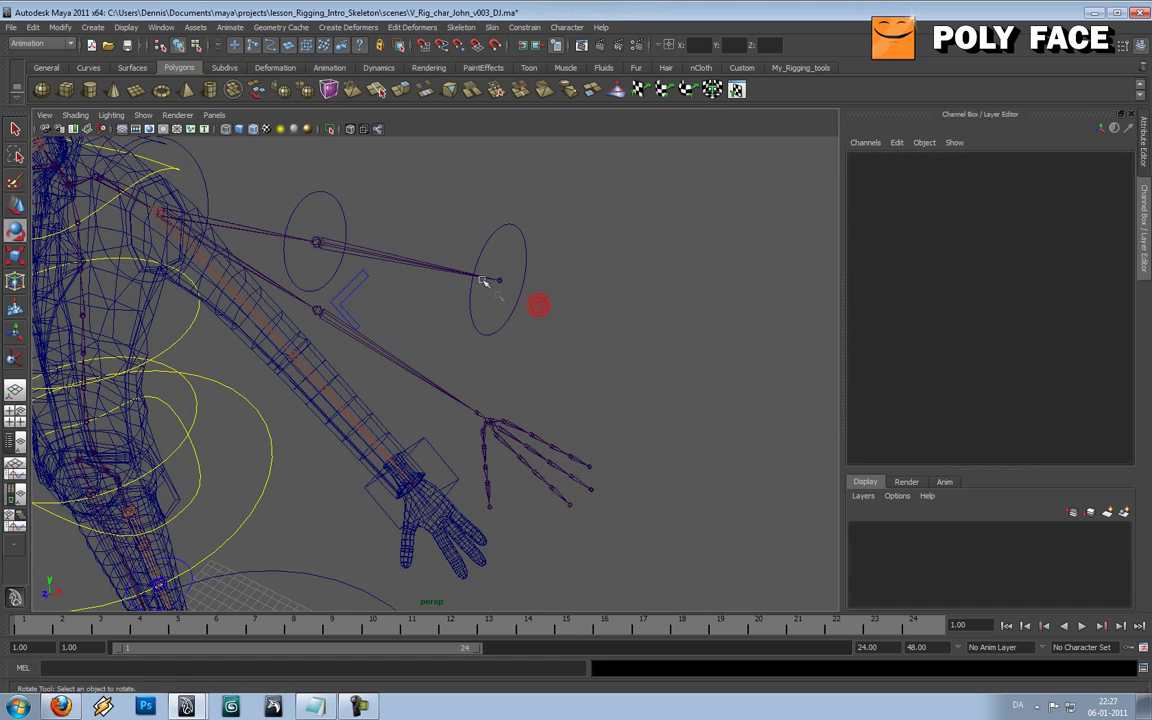
left_click(487, 415)
left_click(573, 283)
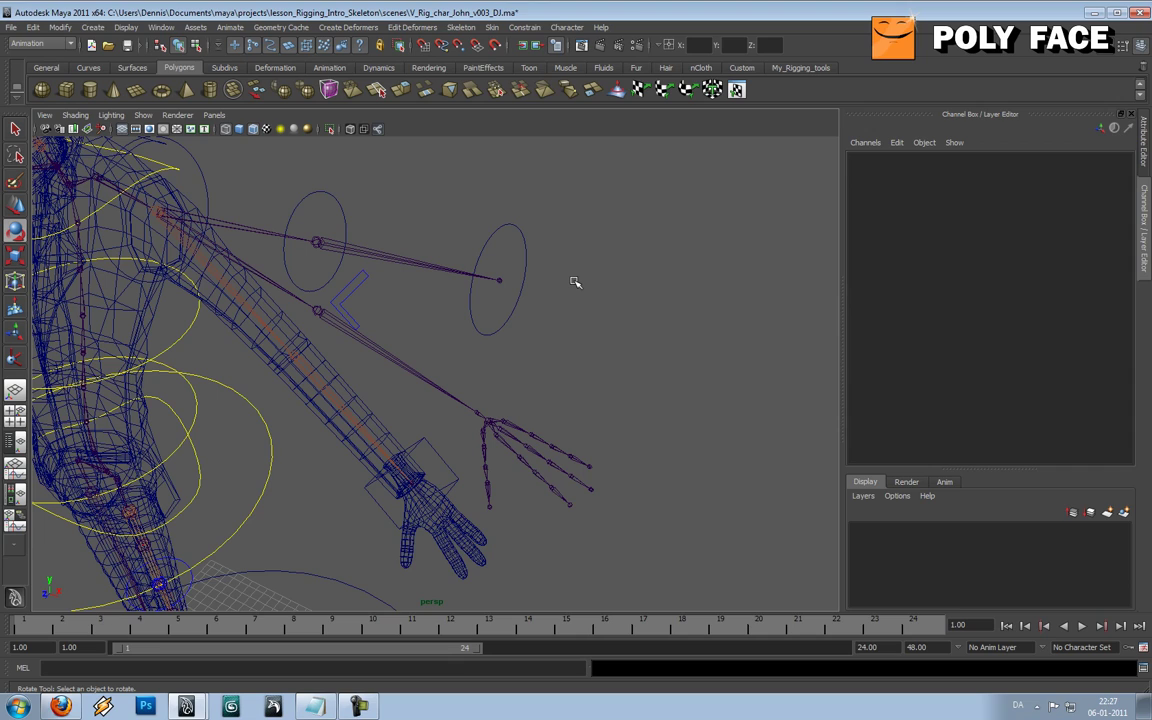
- Inspect the rotation channels and orient constraints of L_FK_ArmMD_JNT and L_FK_ArmEnd_JNT
left_click_drag(405, 212, 510, 280, "alt")
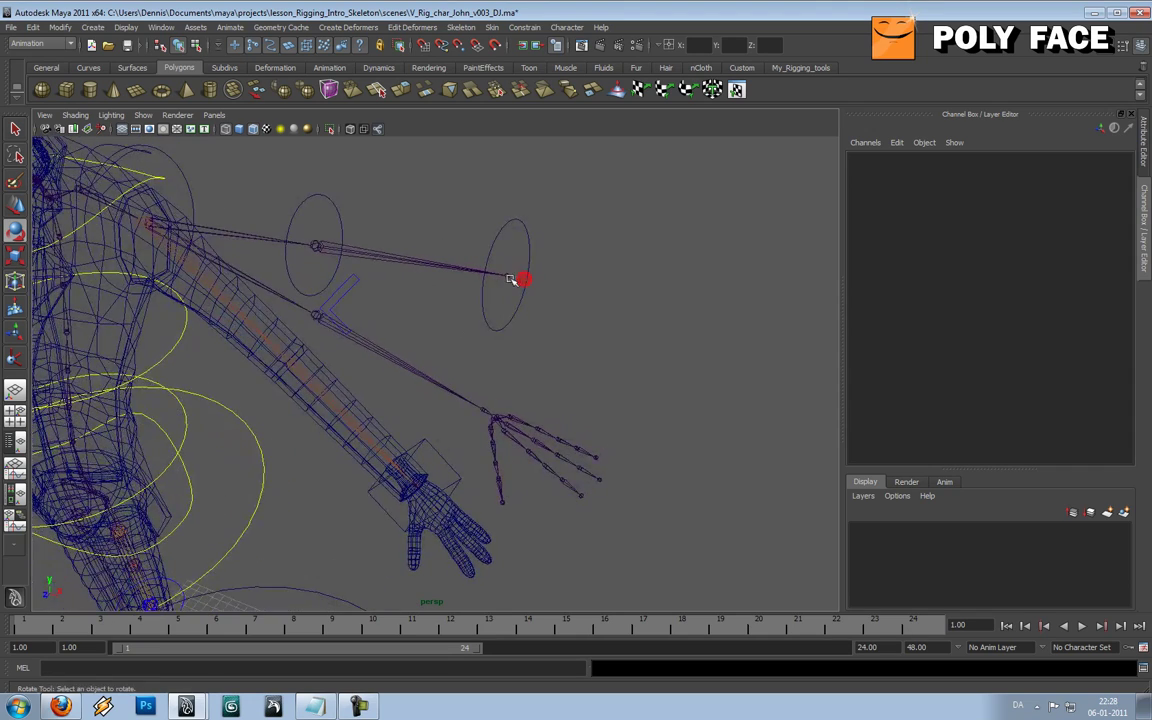
left_click(510, 276)
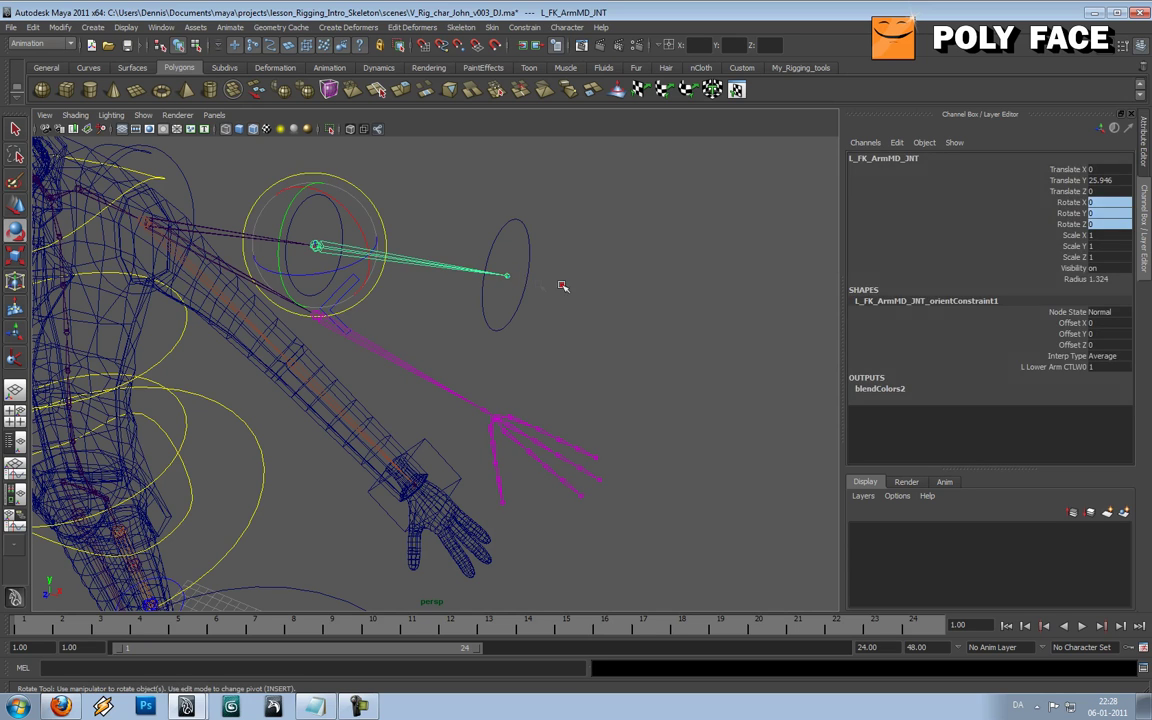
left_click(563, 284)
left_click(510, 276)
left_click_drag(503, 422, 566, 368, "alt")
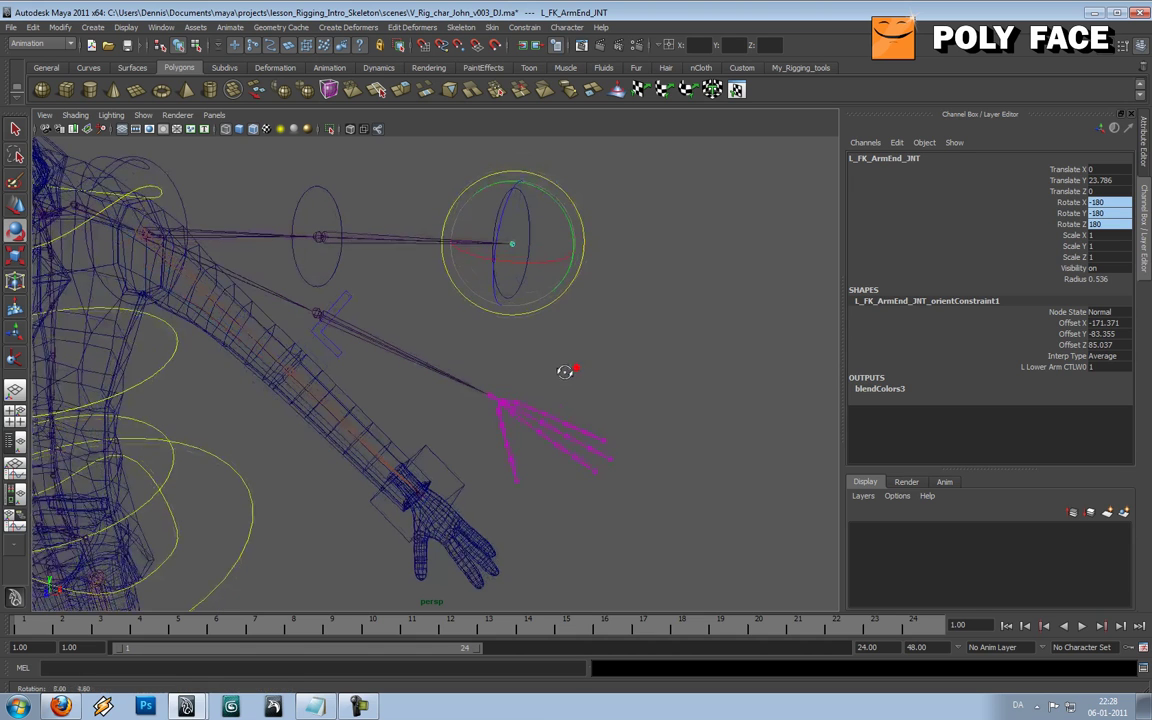
- Check the bind joints L_Hand_JNT and L_ArmEnd_JNT and the latter's connected rotation channels
left_click(499, 398)
left_click(650, 309)
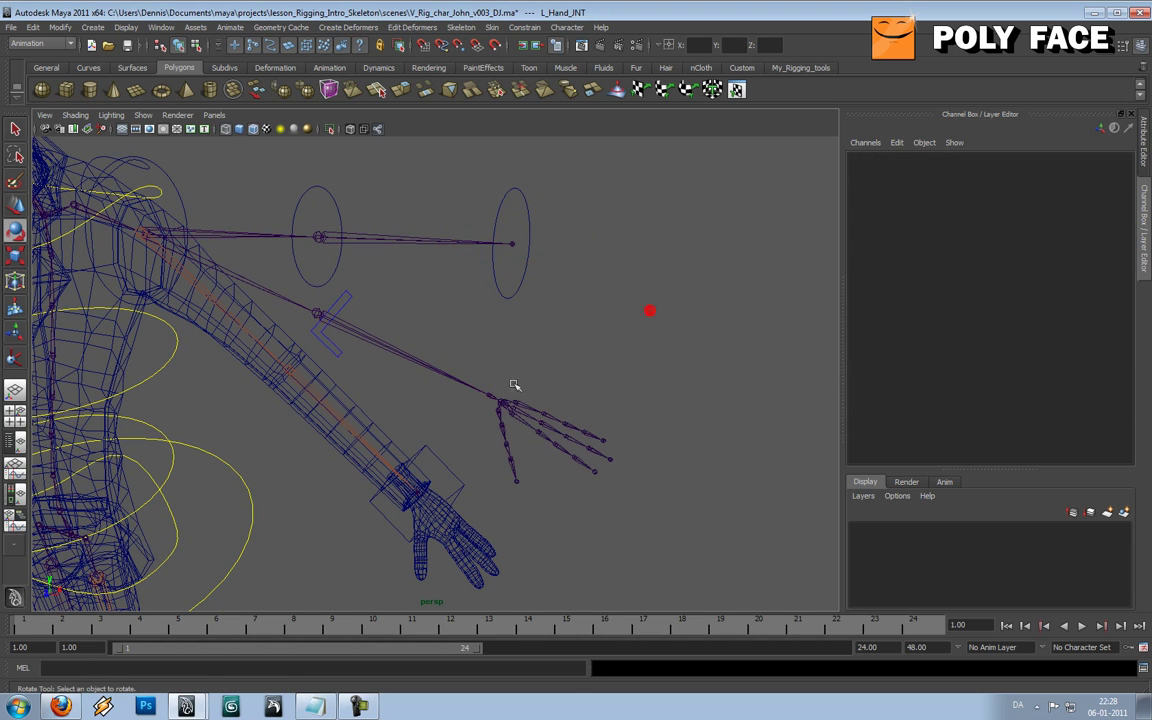
left_click(494, 395)
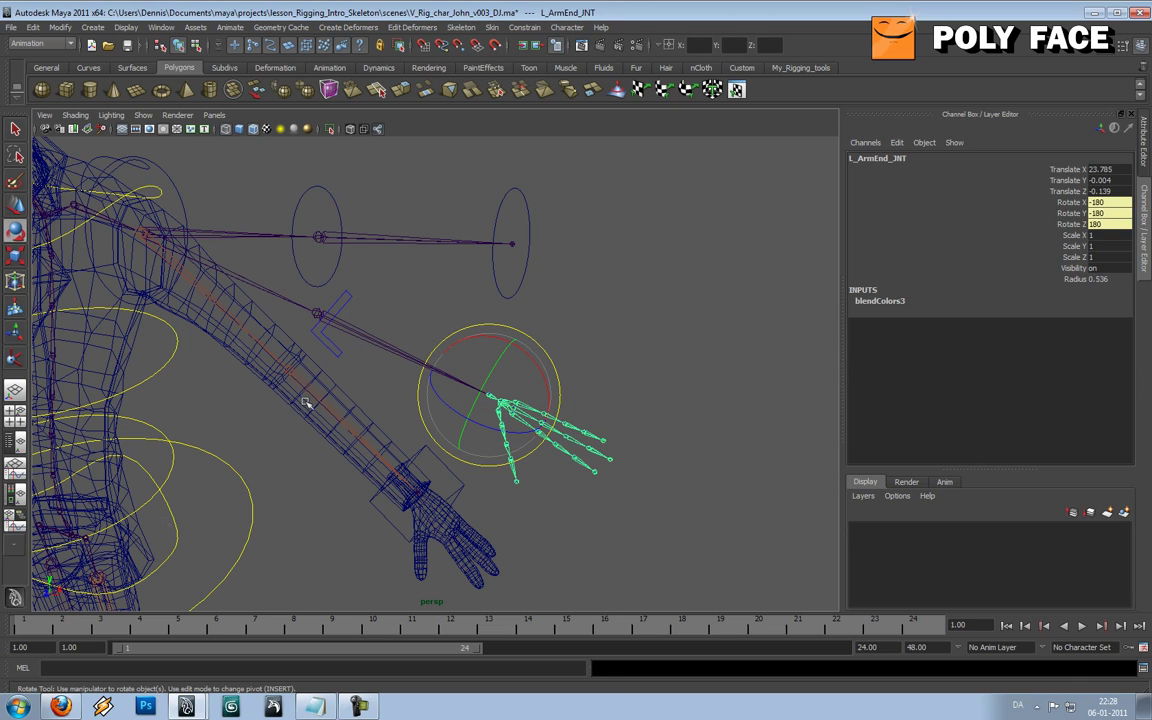
left_click(610, 288)
left_click(490, 400)
left_click_drag(1070, 202, 1072, 224)
right_click(1079, 224)
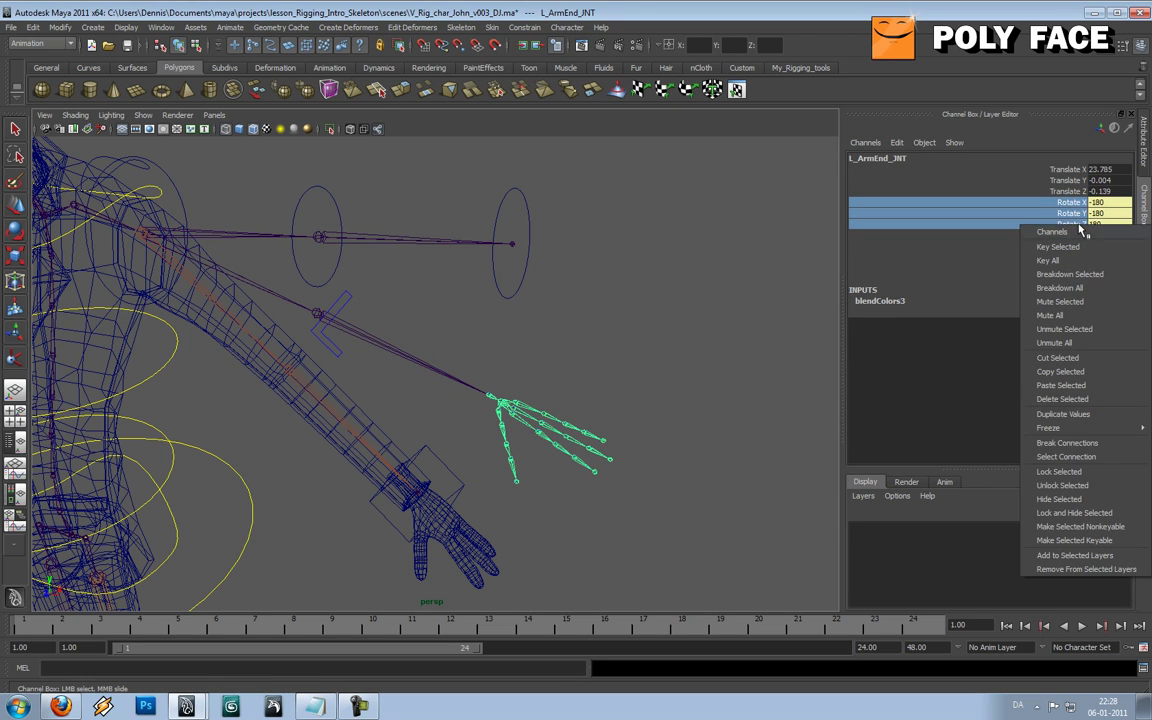
left_click(1090, 456)
right_click(1090, 456)
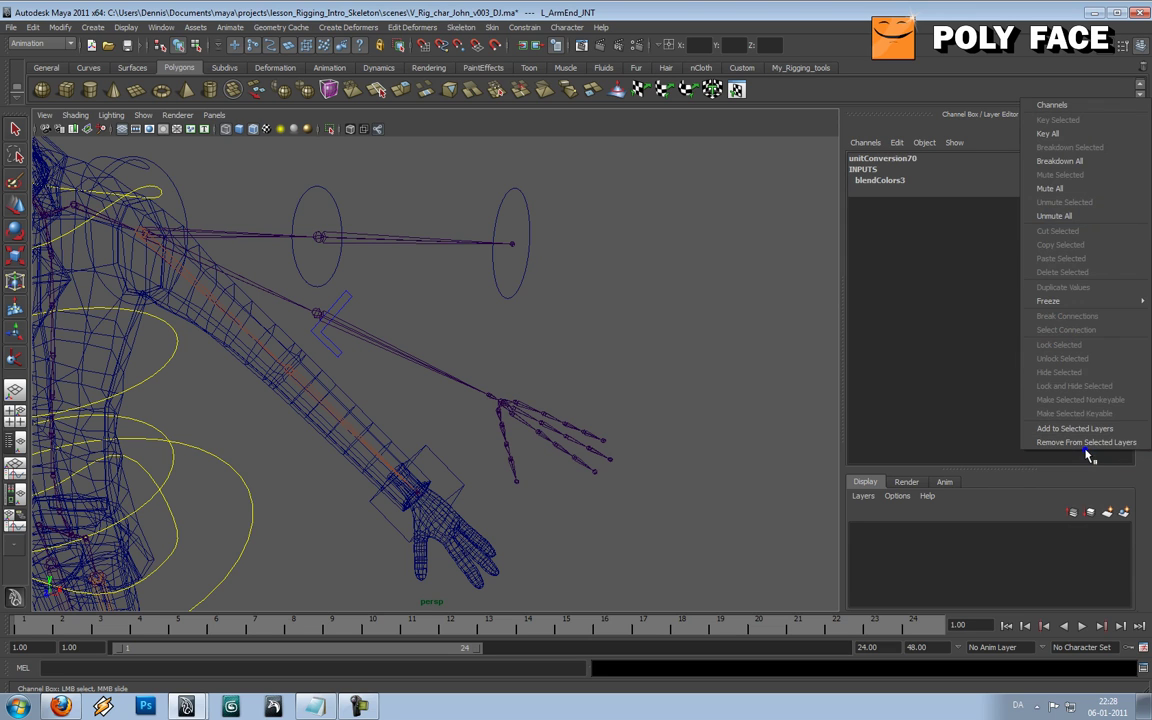
left_click(1003, 393)
key("ctrl+z")
- Break the connections on L_ArmEnd_JNT's three rotation channels and set Rotate X, Y and Z to 0
left_click_drag(1079, 202, 1116, 222)
right_click(1075, 224)
left_click(1080, 443)
type("0")
key("Return")
left_click(1098, 236)
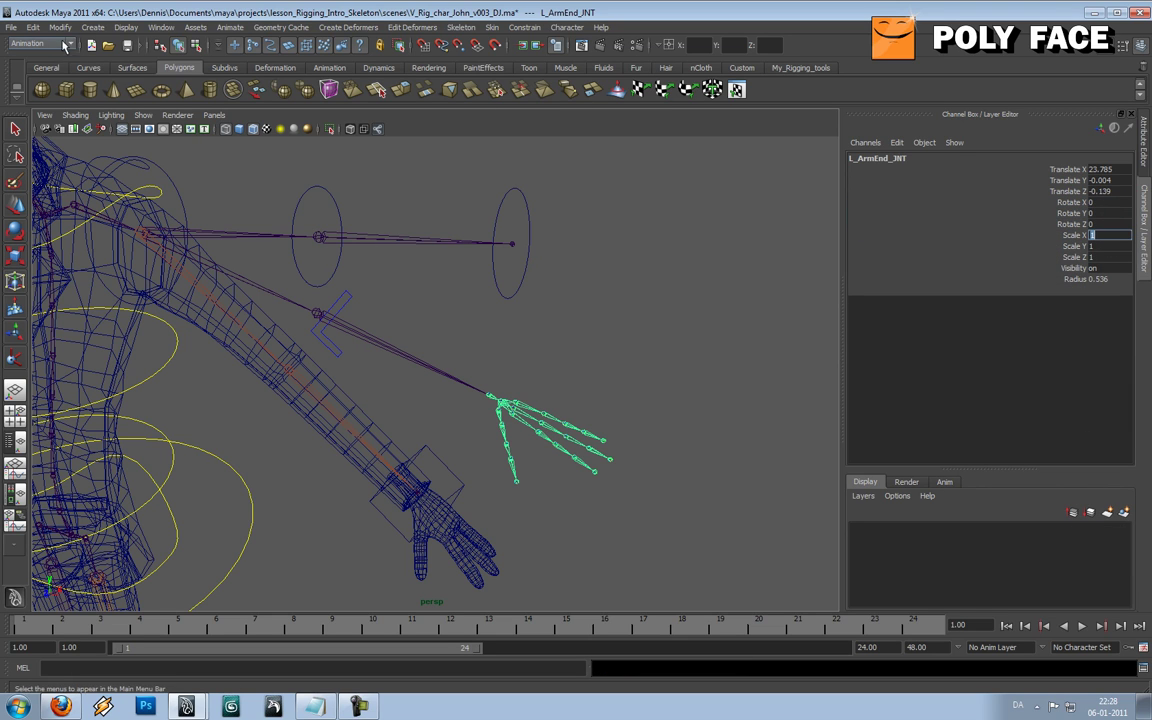
- Freeze the transformations of L_ArmEnd_JNT
left_click(60, 27)
left_click(95, 74)
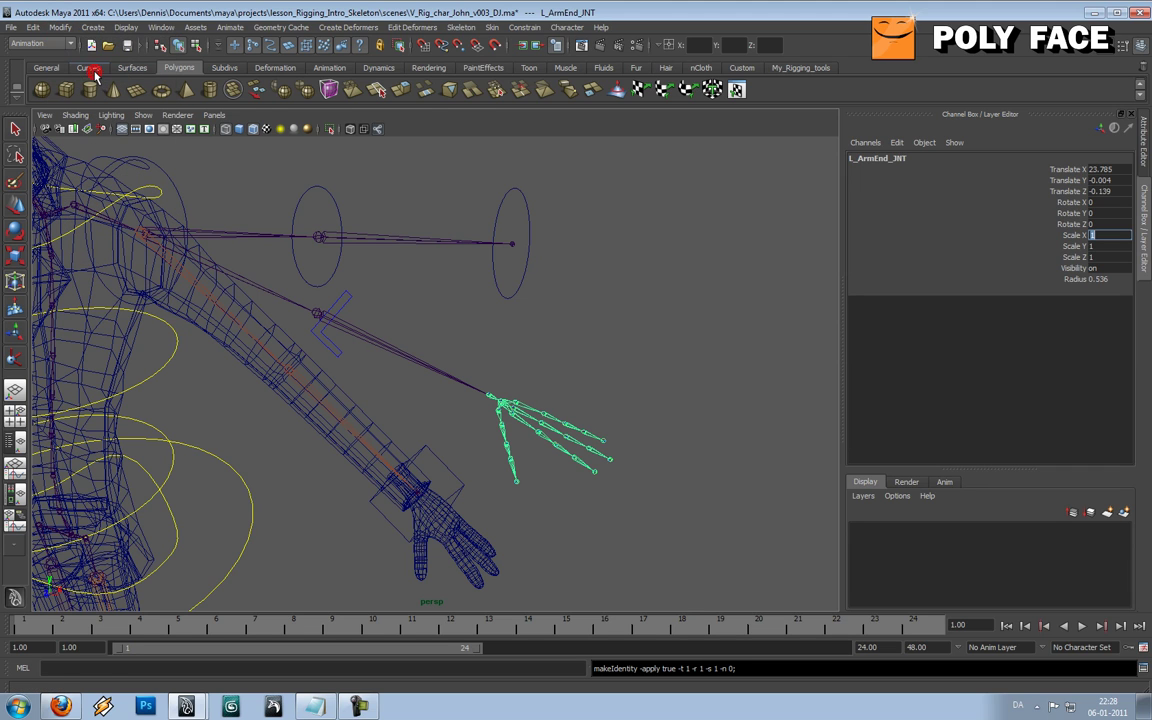
left_click(566, 241)
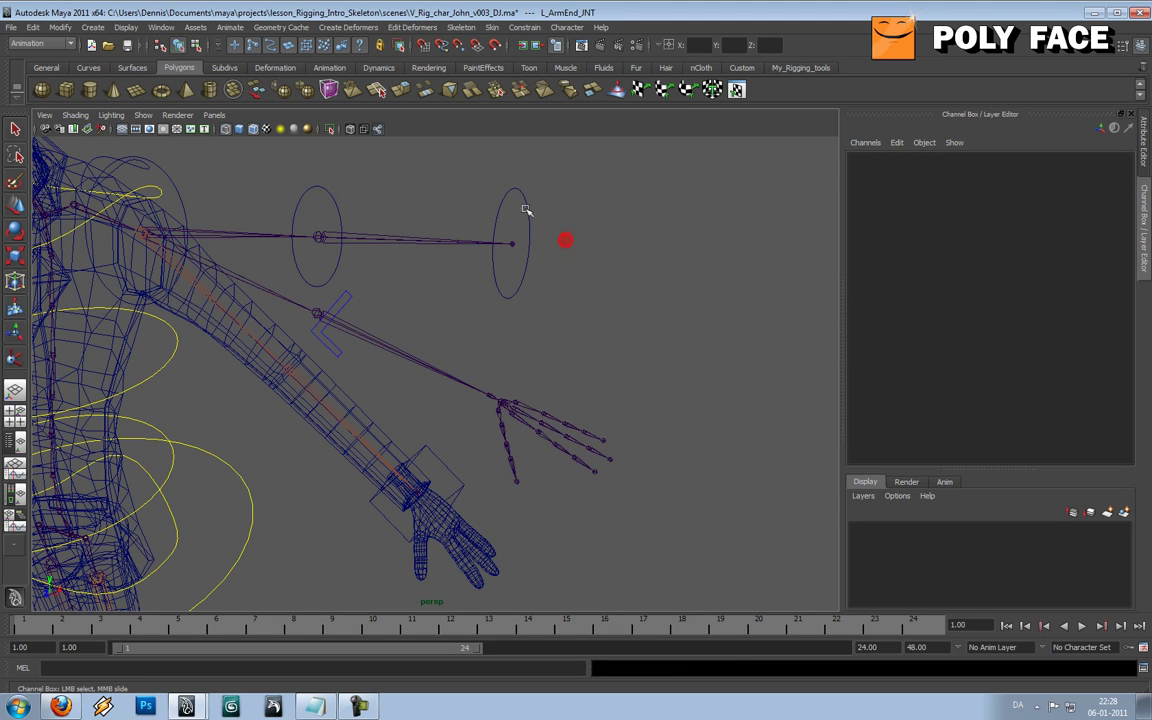
key("ctrl+z")
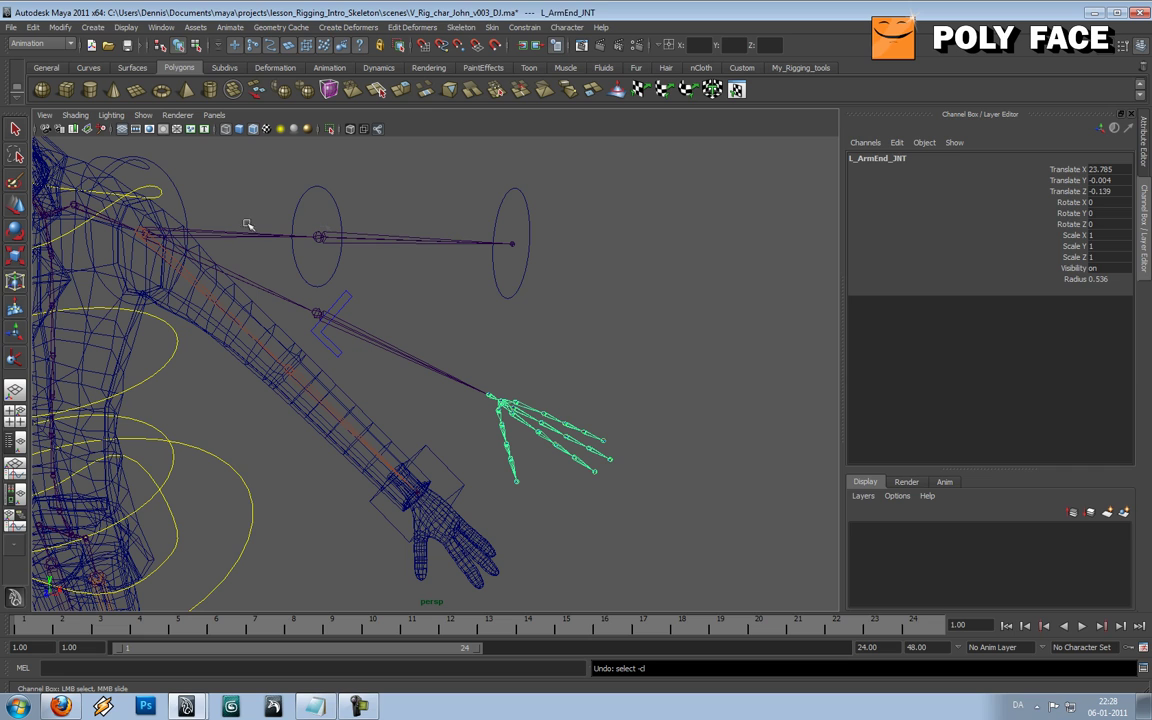
- Set the Rotate X of the shoulder's FK control L_UpperArm_CTL to 0
left_click(513, 245)
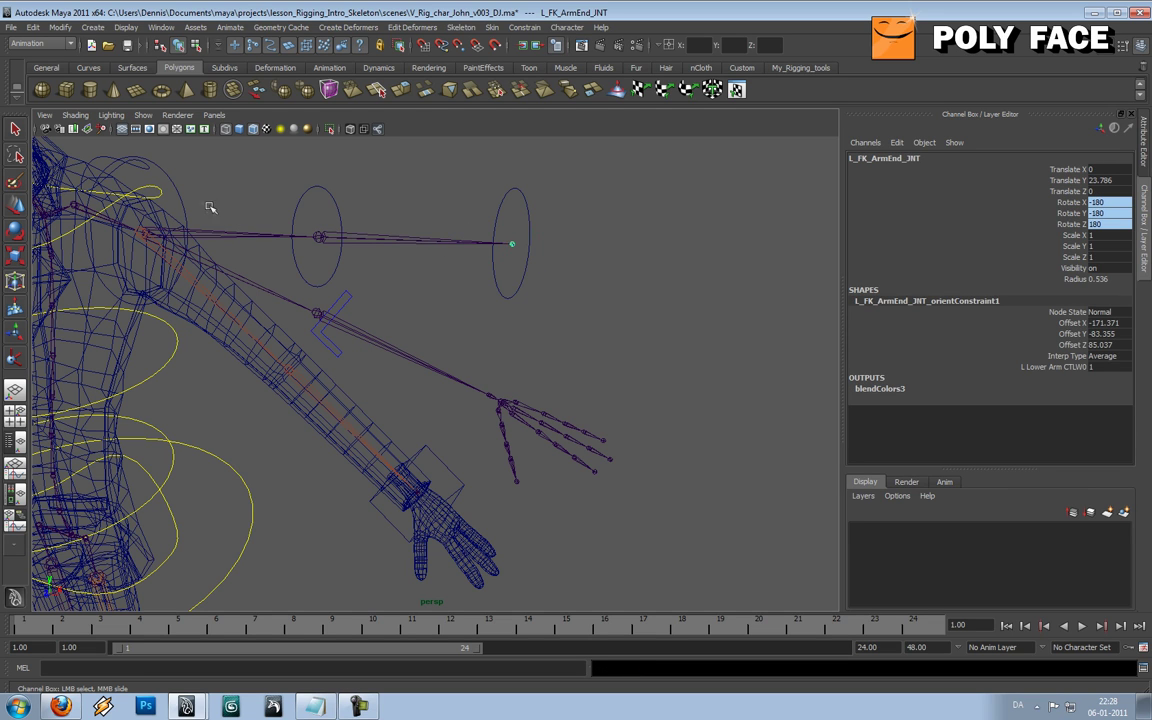
left_click(178, 188)
double_click(1096, 202)
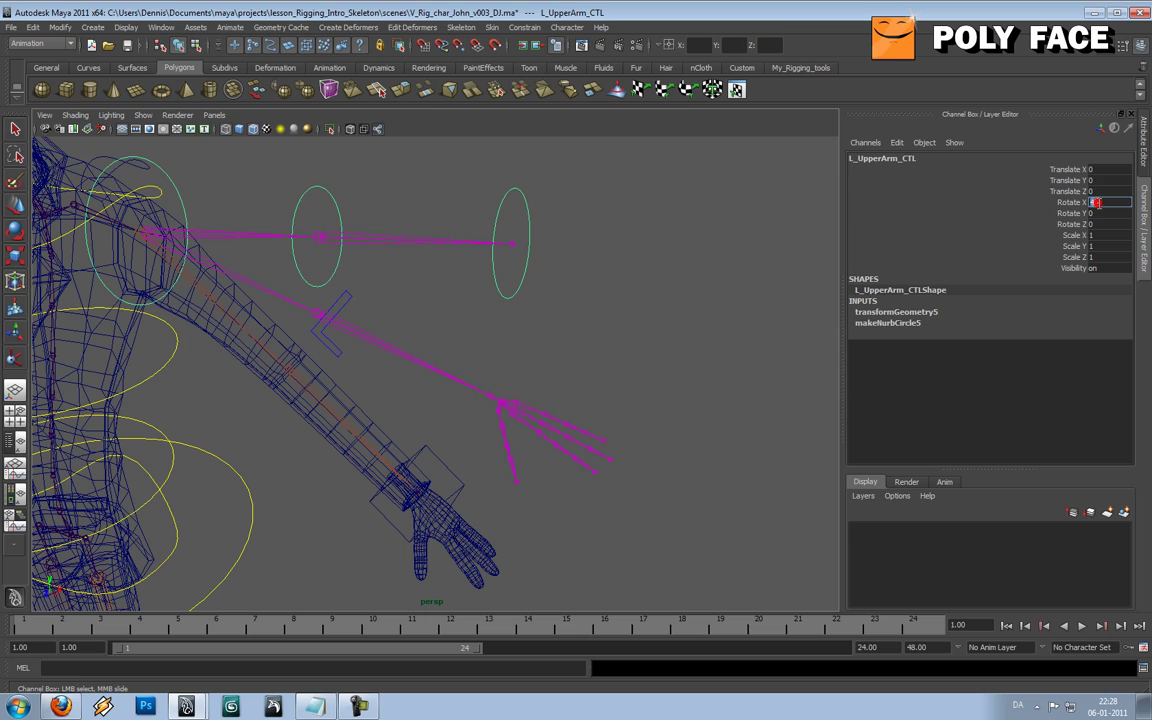
type("0")
key("Tab")
left_click(599, 329)
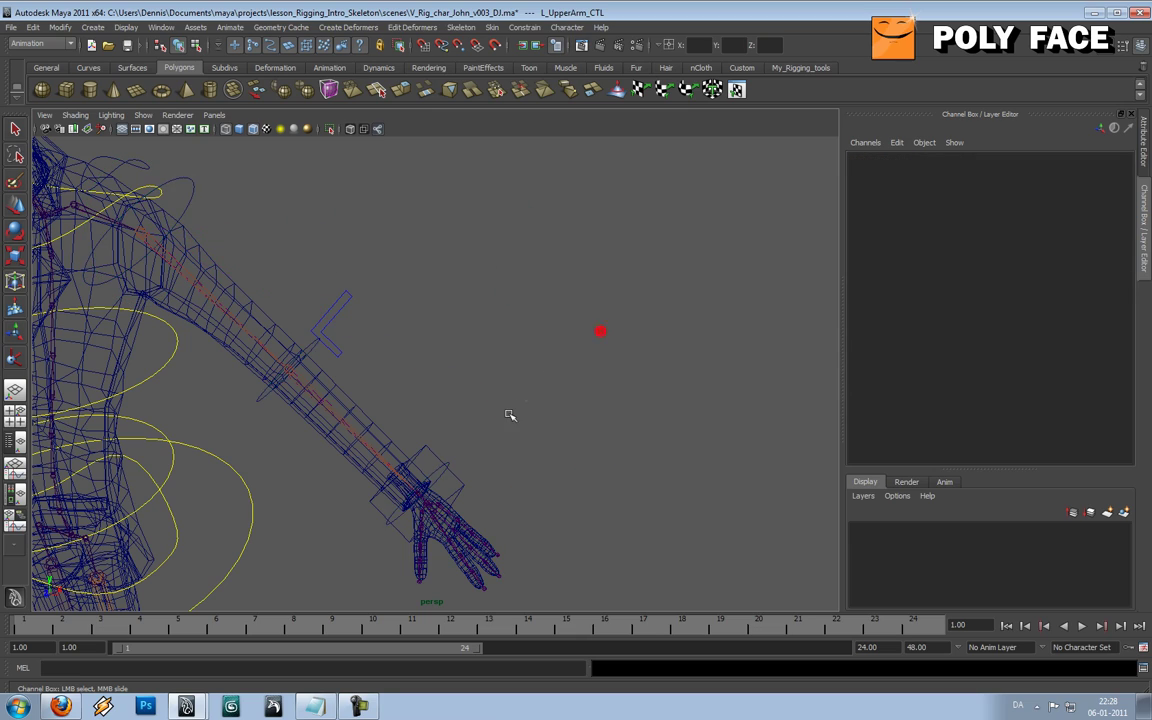
- Show a widened Outliner beside the perspective view and reveal the left arm's joint hierarchy down to L_ArmMD_JNT
middle_click_drag(509, 414, 558, 303, "alt")
scroll(558, 303, "up", 3)
left_click_drag(558, 303, 544, 366, "alt")
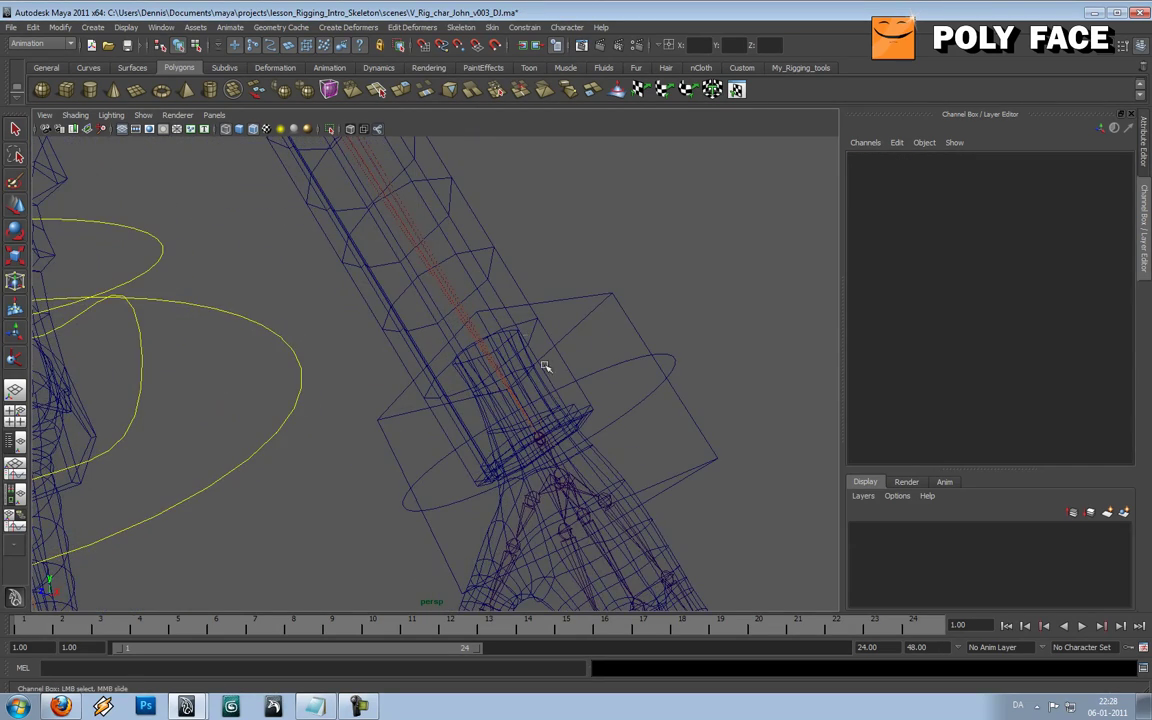
left_click(14, 394)
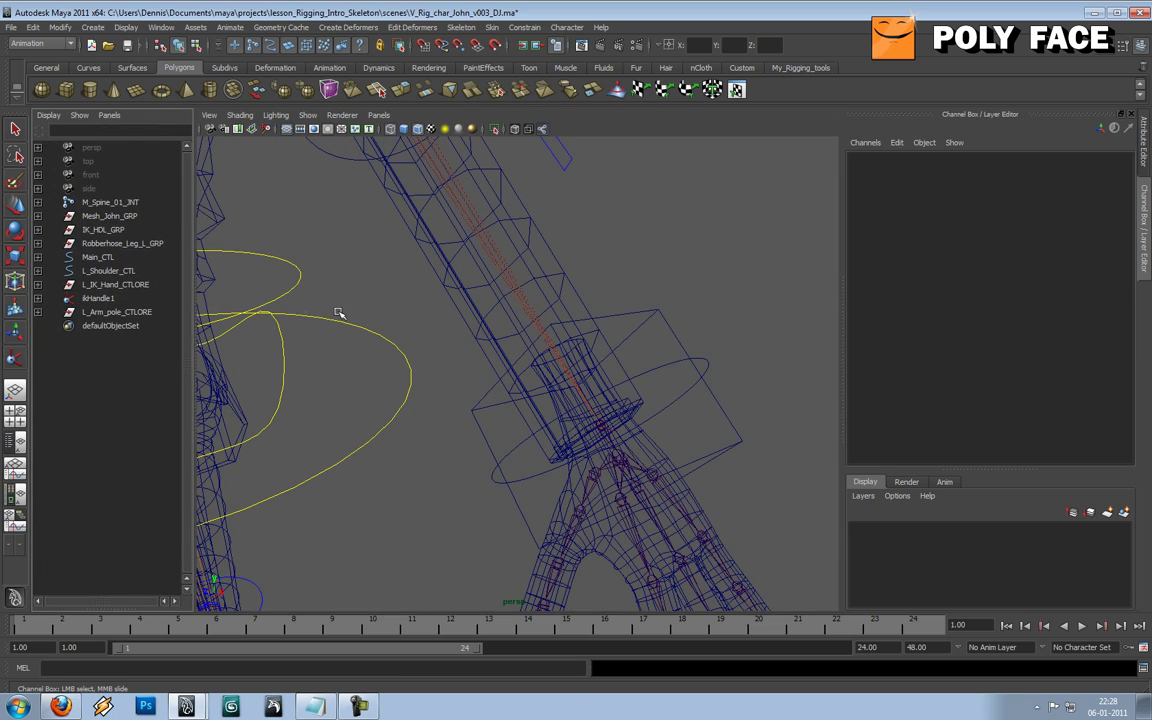
left_click_drag(195, 326, 350, 327)
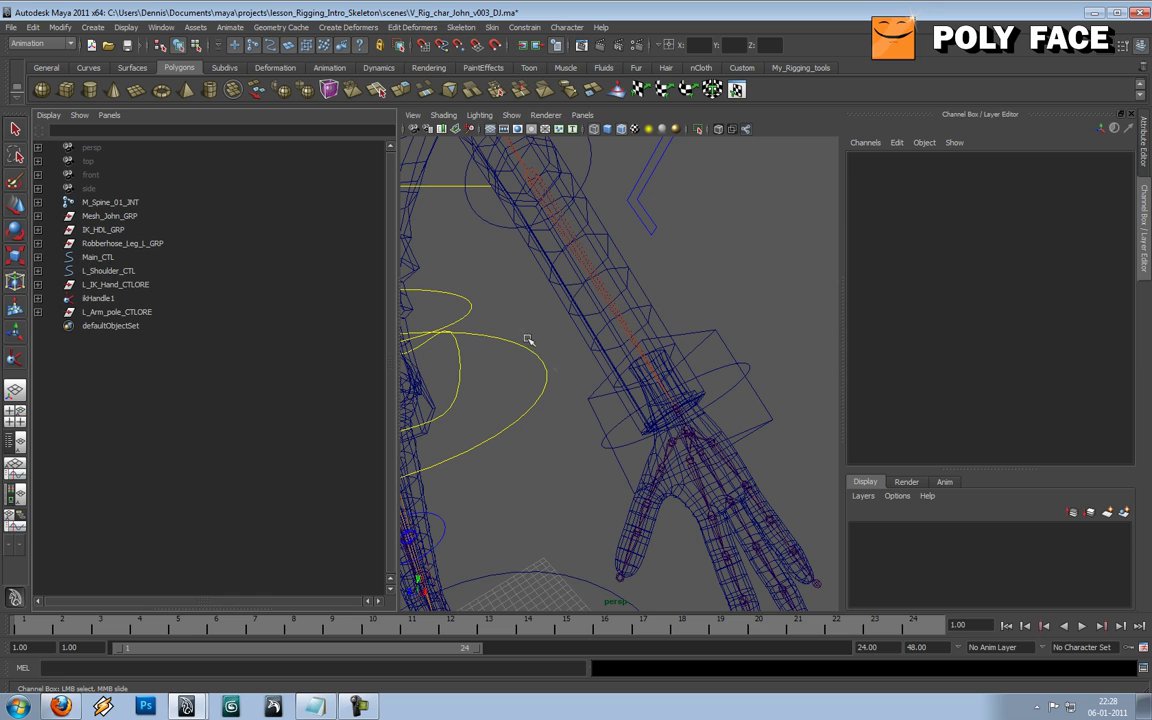
left_click(663, 383)
key("f")
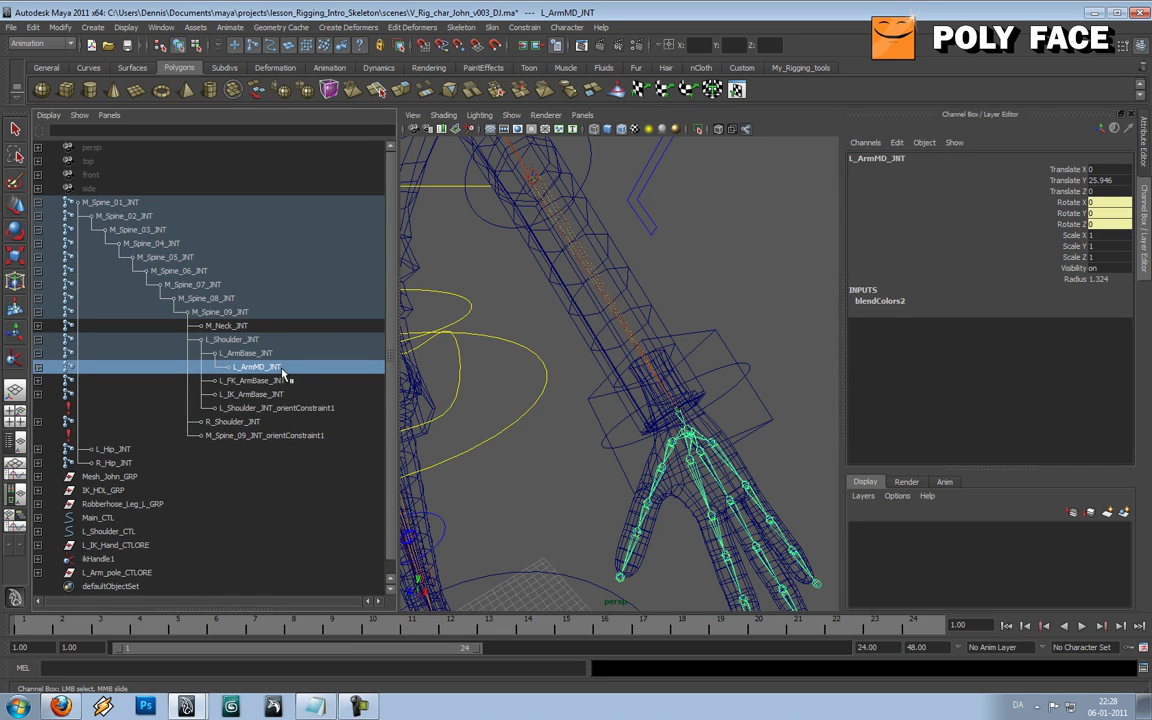
- Expand the L_IK_ArmBase_JNT hierarchy and delete its end joint, L_IK_ArmEnd_JNT
left_click(258, 394)
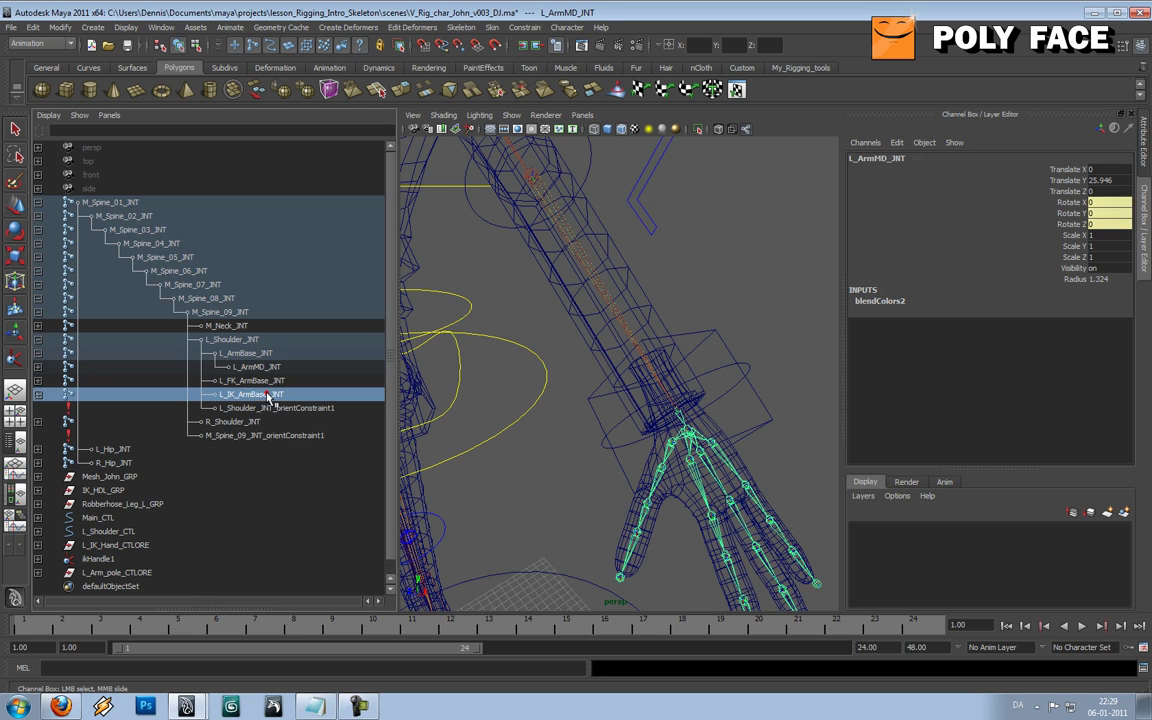
left_click(40, 395)
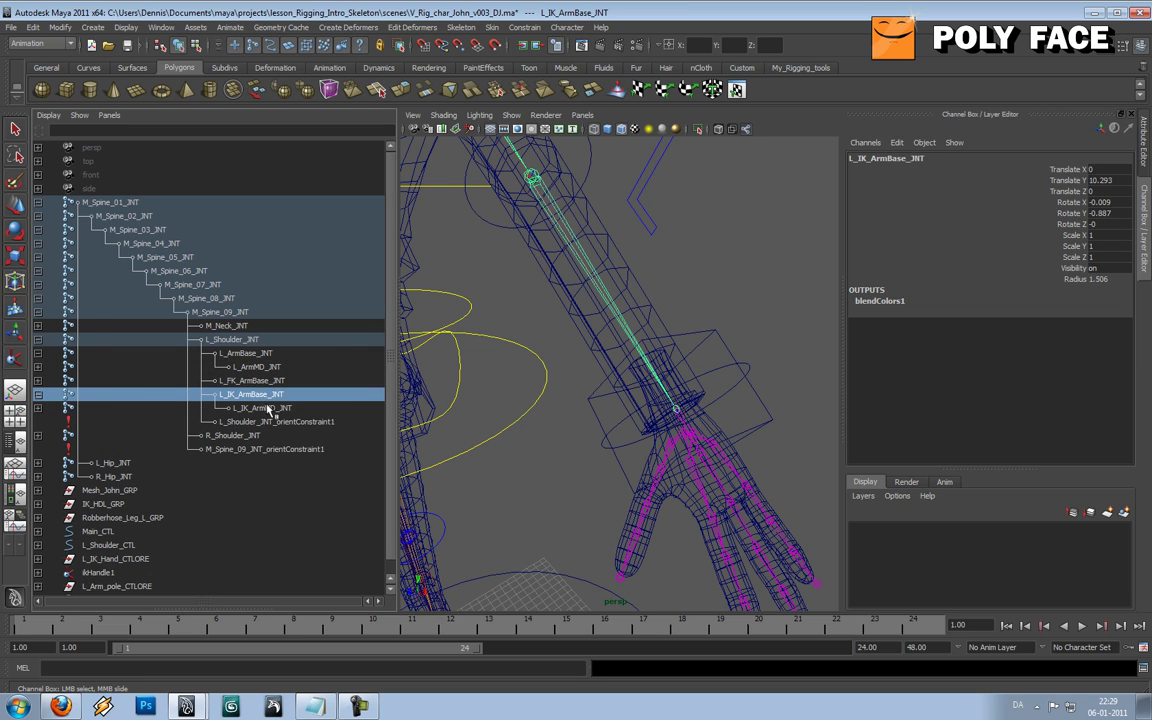
left_click(39, 408)
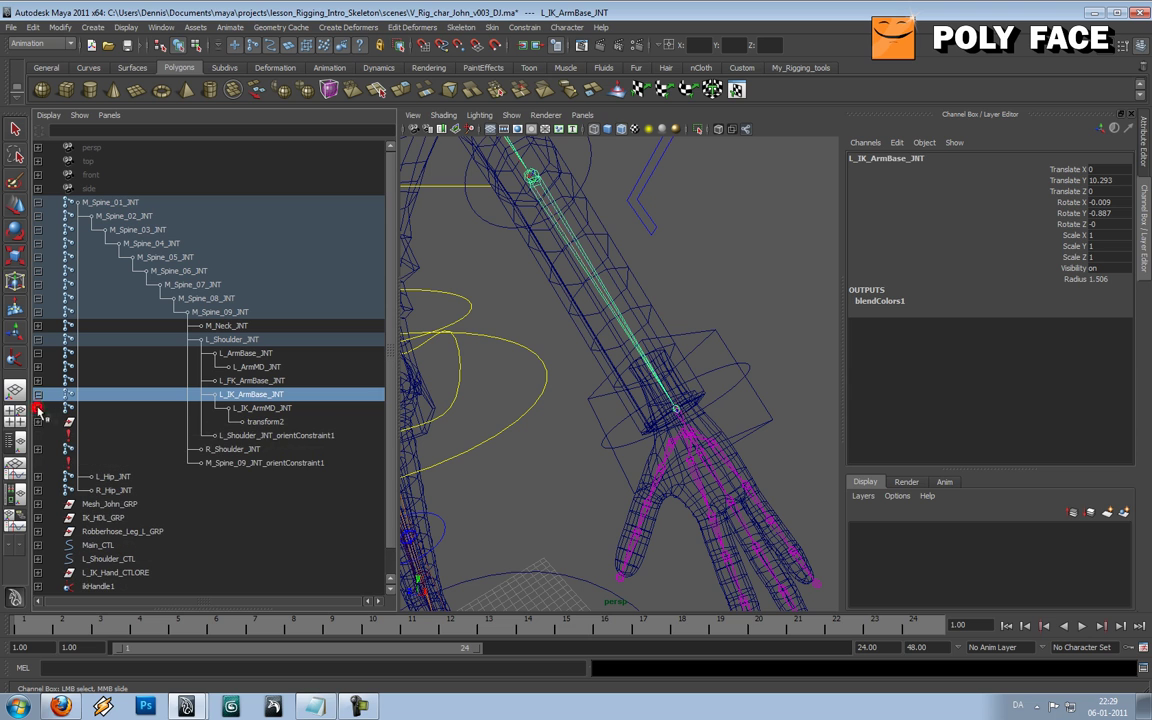
left_click(39, 421)
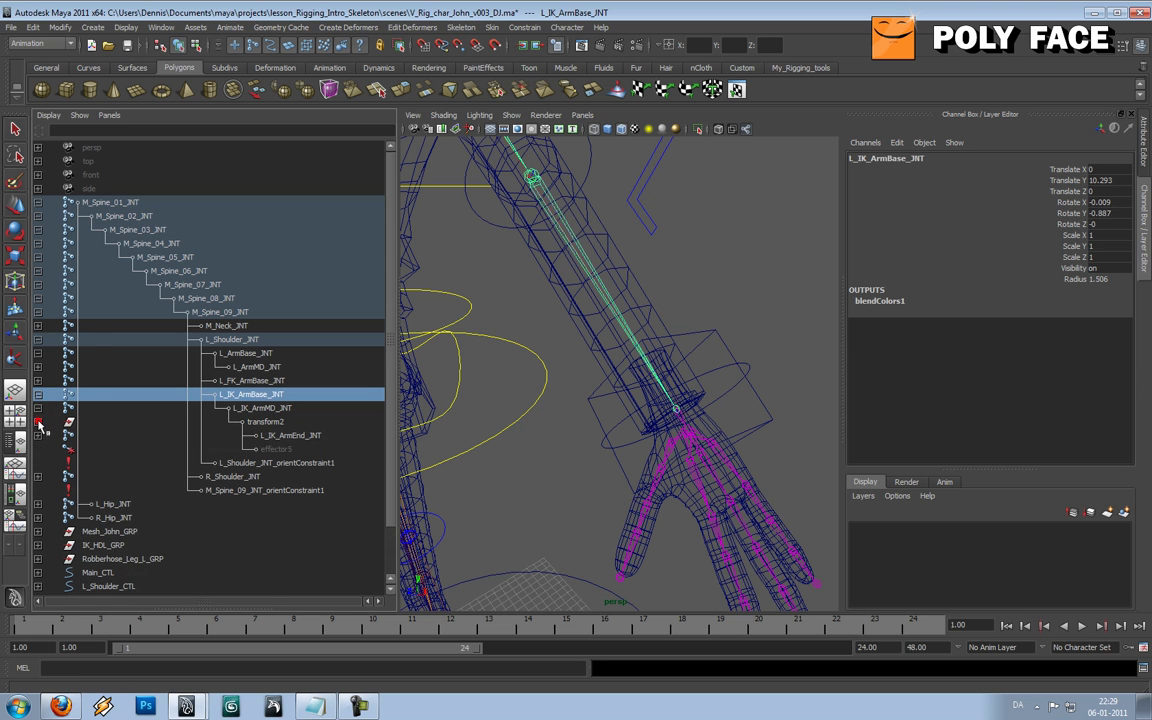
left_click(298, 436)
left_click_drag(650, 405, 585, 410, "alt")
key("f")
left_click_drag(572, 337, 607, 335, "alt")
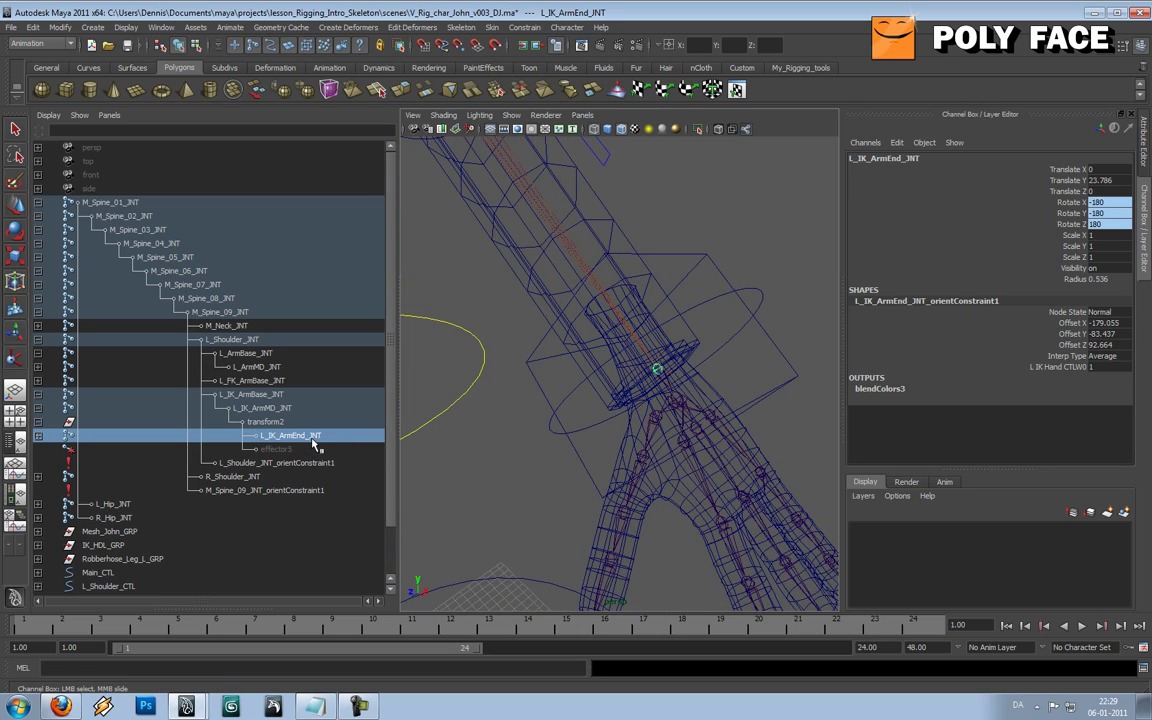
key("Delete")
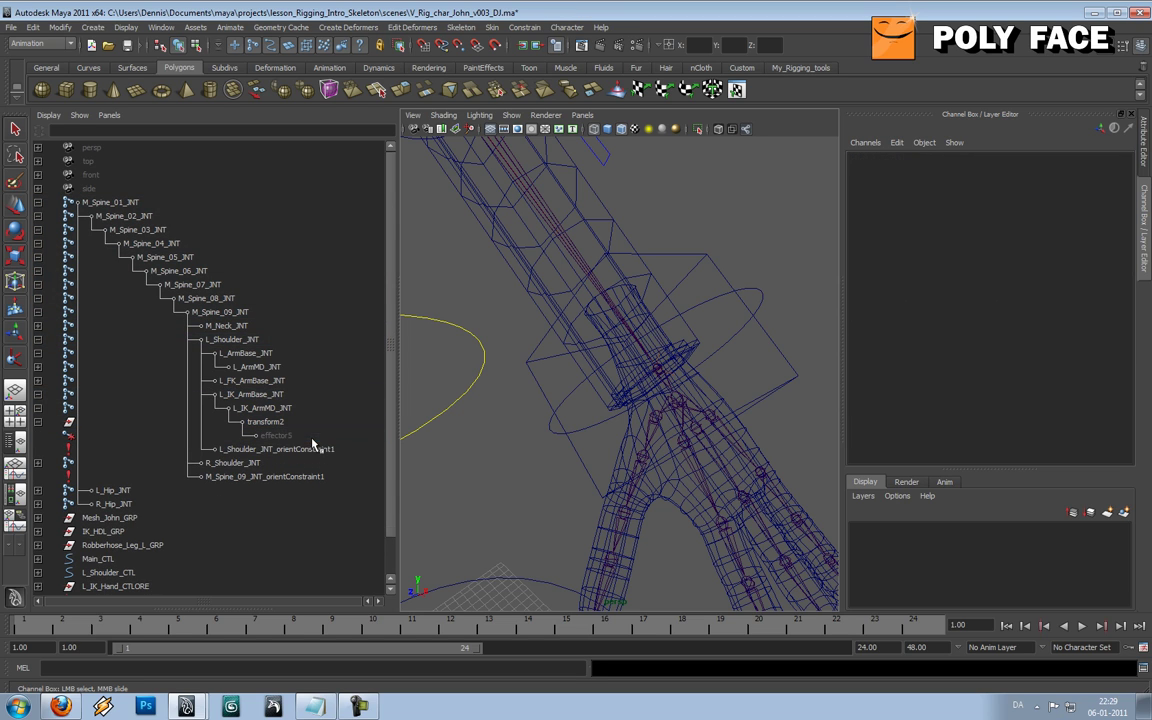
- Expand the L_FK_ArmBase_JNT hierarchy and delete its end joint, L_FK_ArmEnd_JNT
left_click(40, 380)
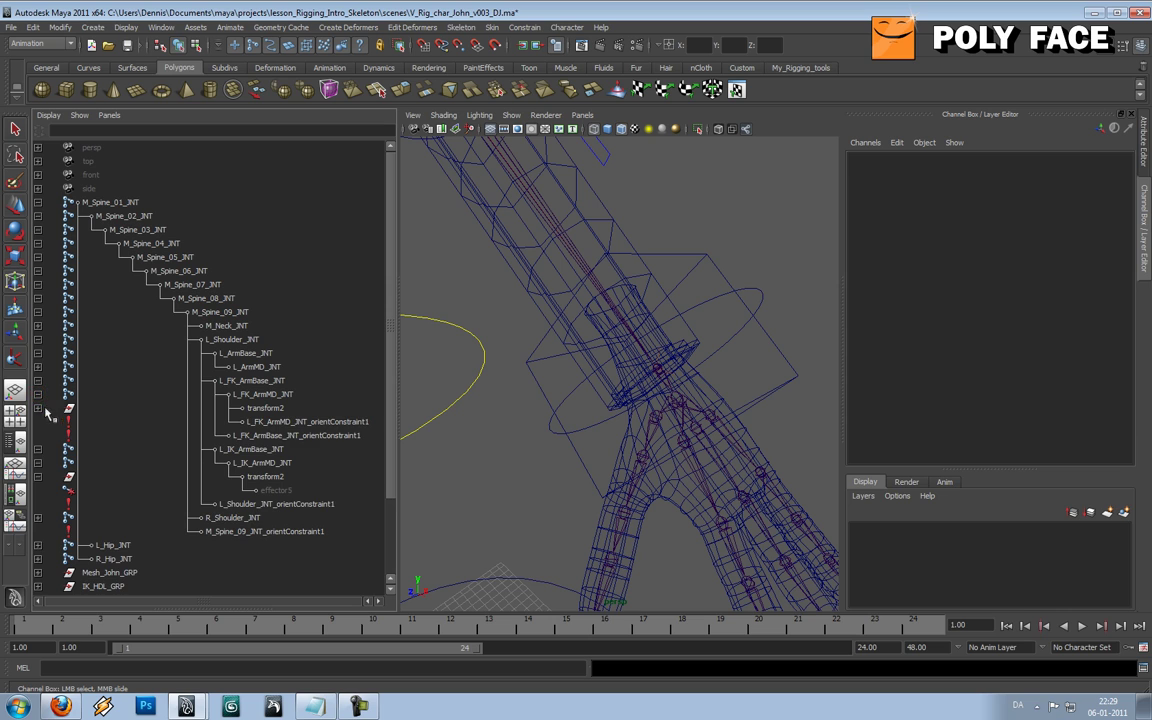
left_click(39, 408)
left_click(295, 421)
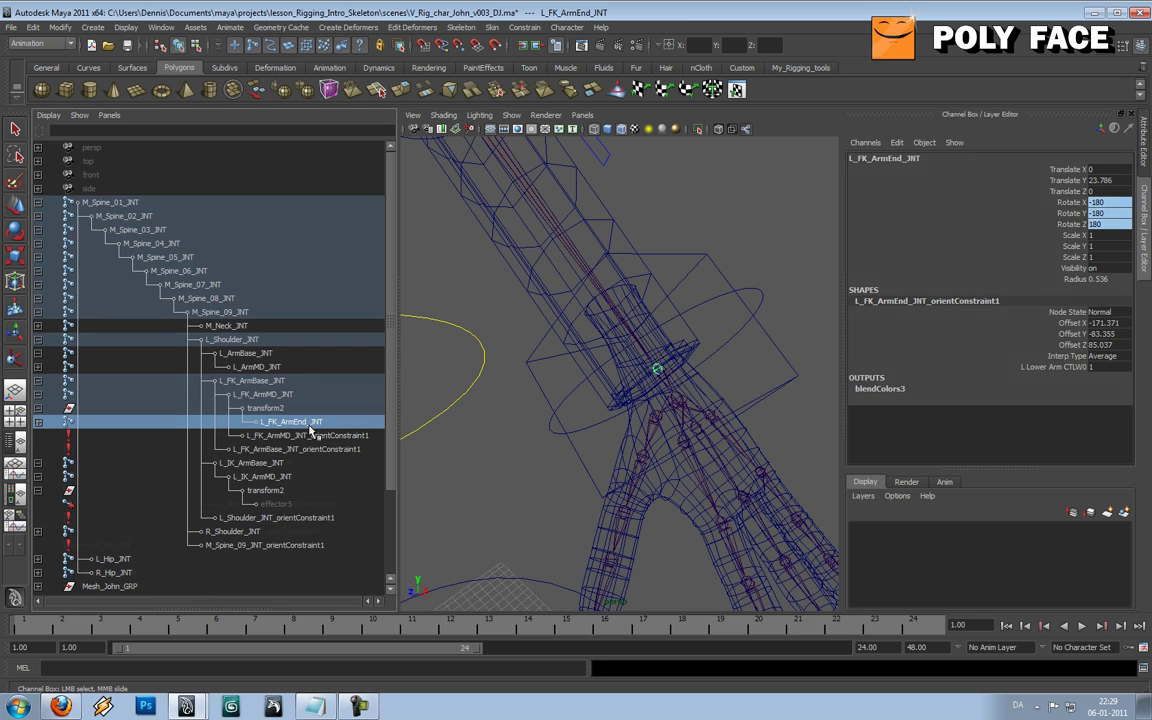
key("Delete")
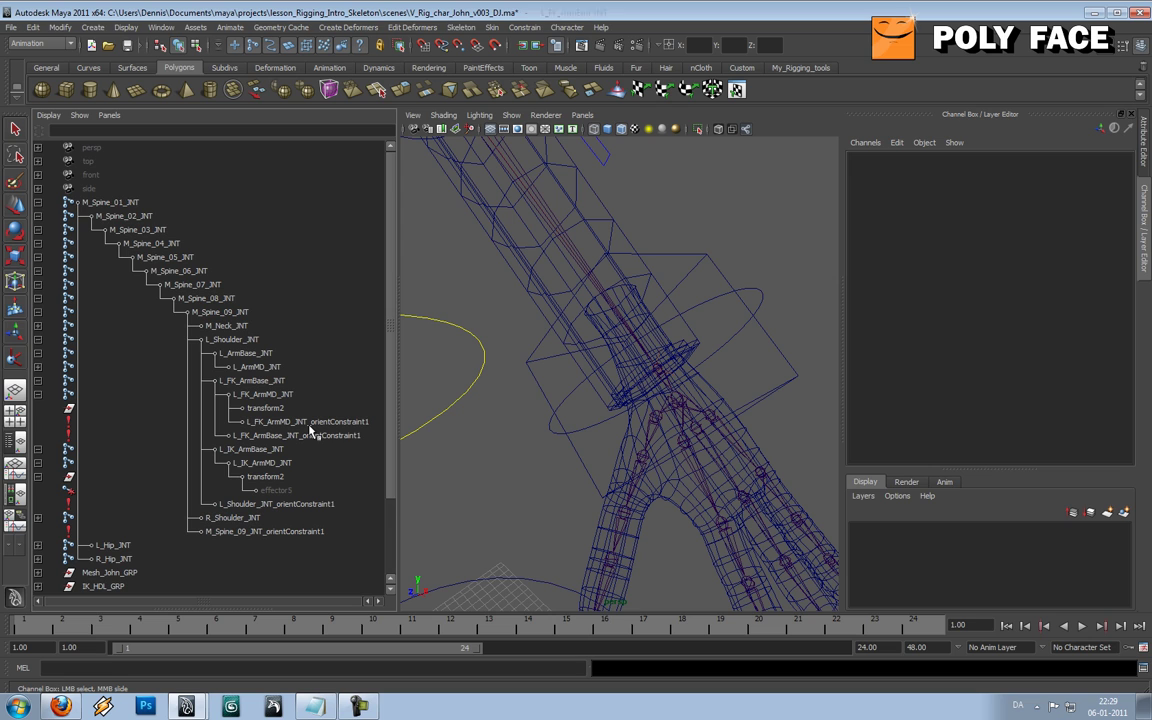
- Duplicate the bind joint L_ArmEnd_JNT with its hand hierarchy twice
left_click(665, 381)
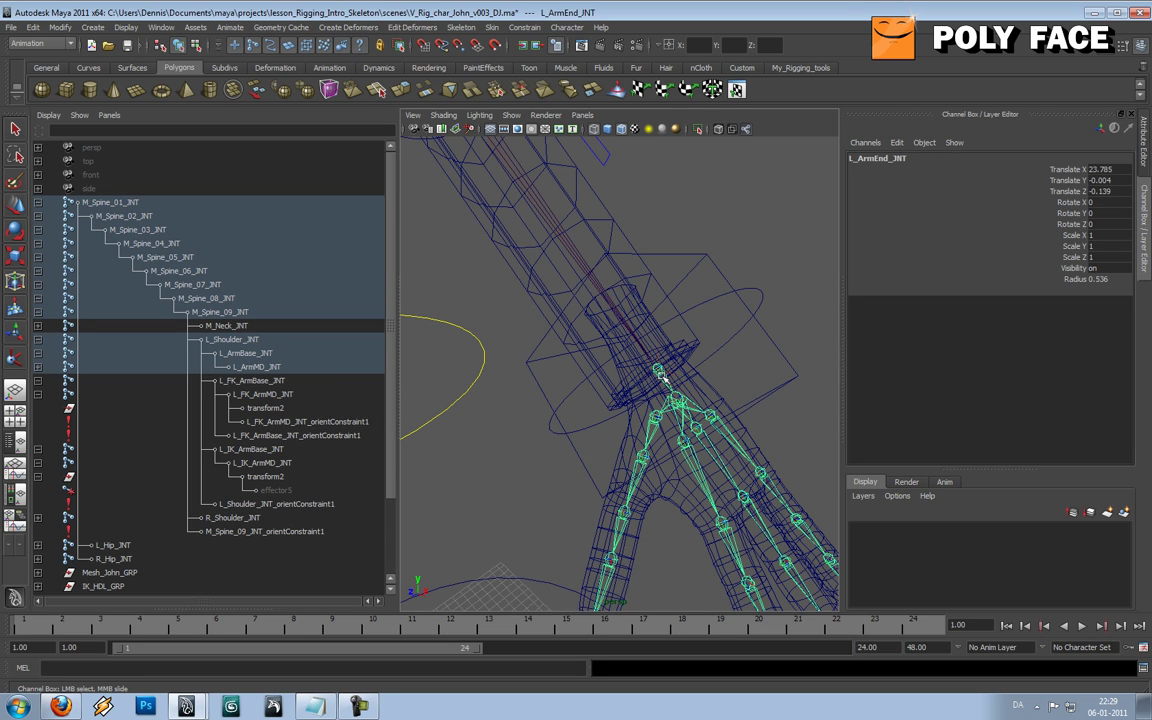
left_click(38, 367)
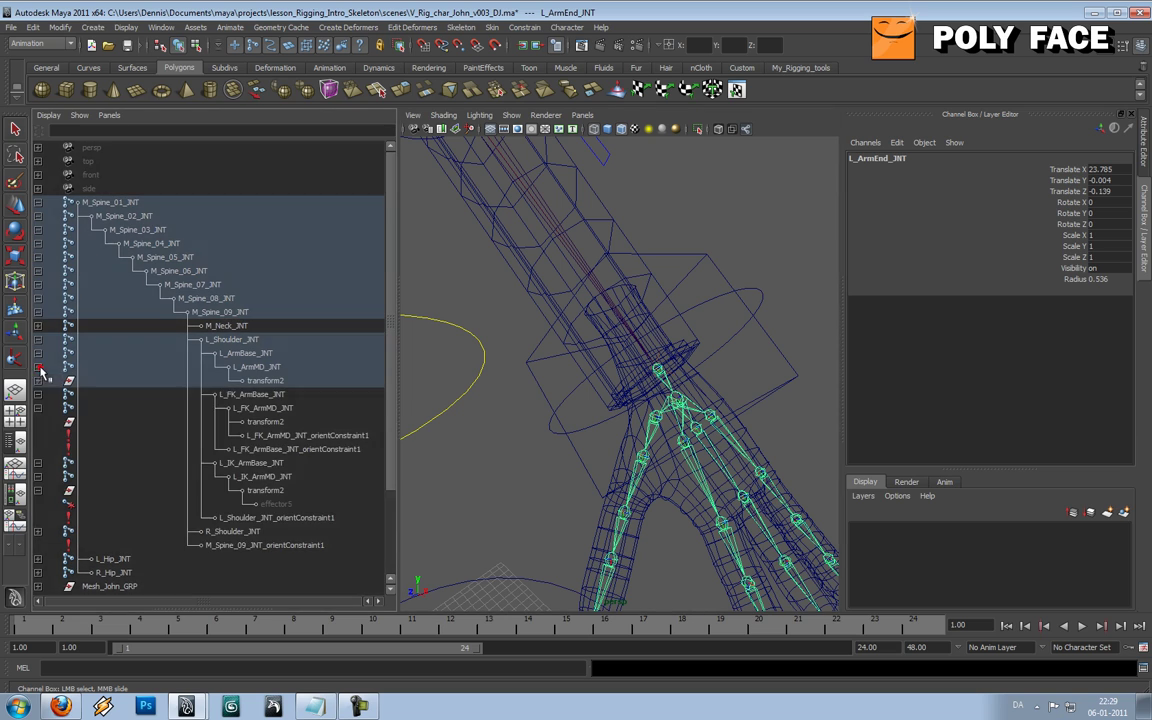
left_click(38, 380)
left_click(38, 394)
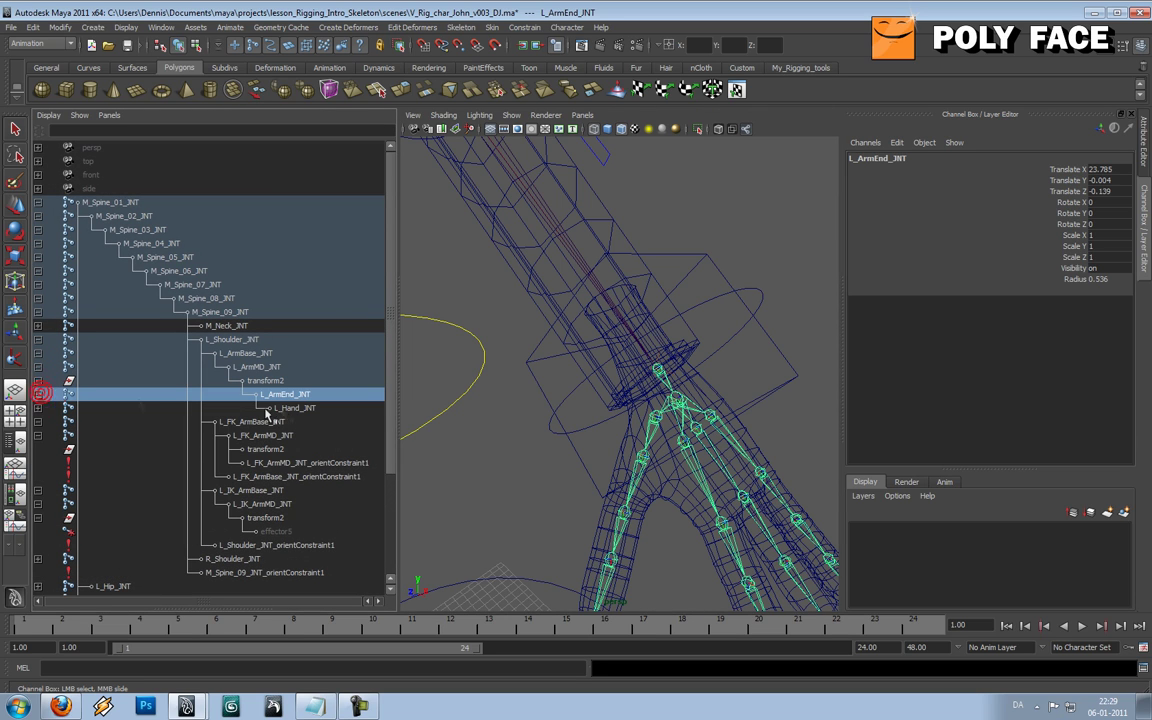
key("ctrl+d")
key("ctrl+d")
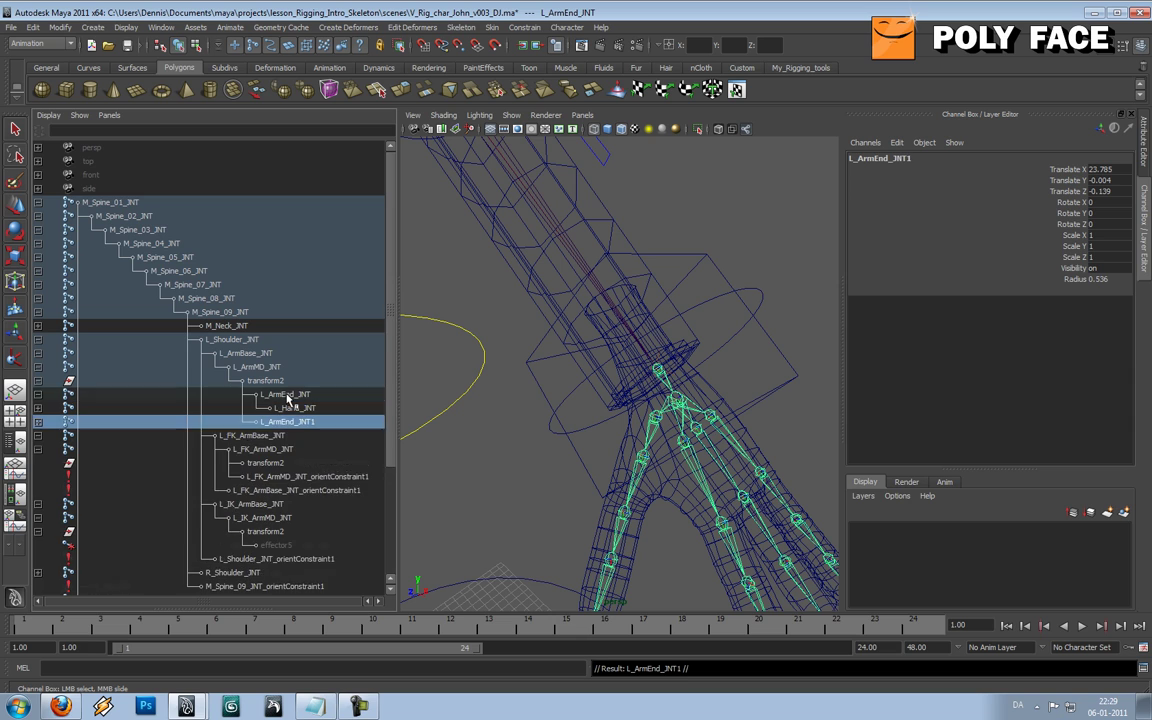
- Rename the two wrist joint duplicates L_FK_ArmEnd_JNT and L_IK_ArmEnd_JNT
left_click(318, 421)
double_click(318, 421)
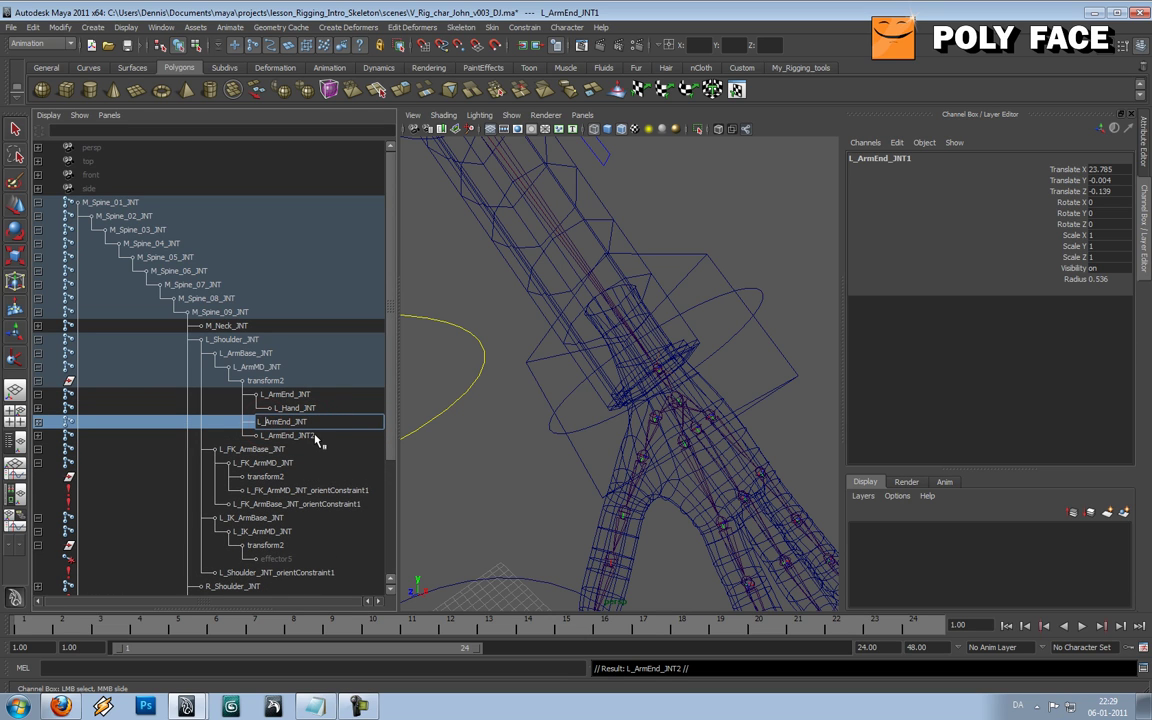
type("L_FK_ArmEnd_JNT")
key("Return")
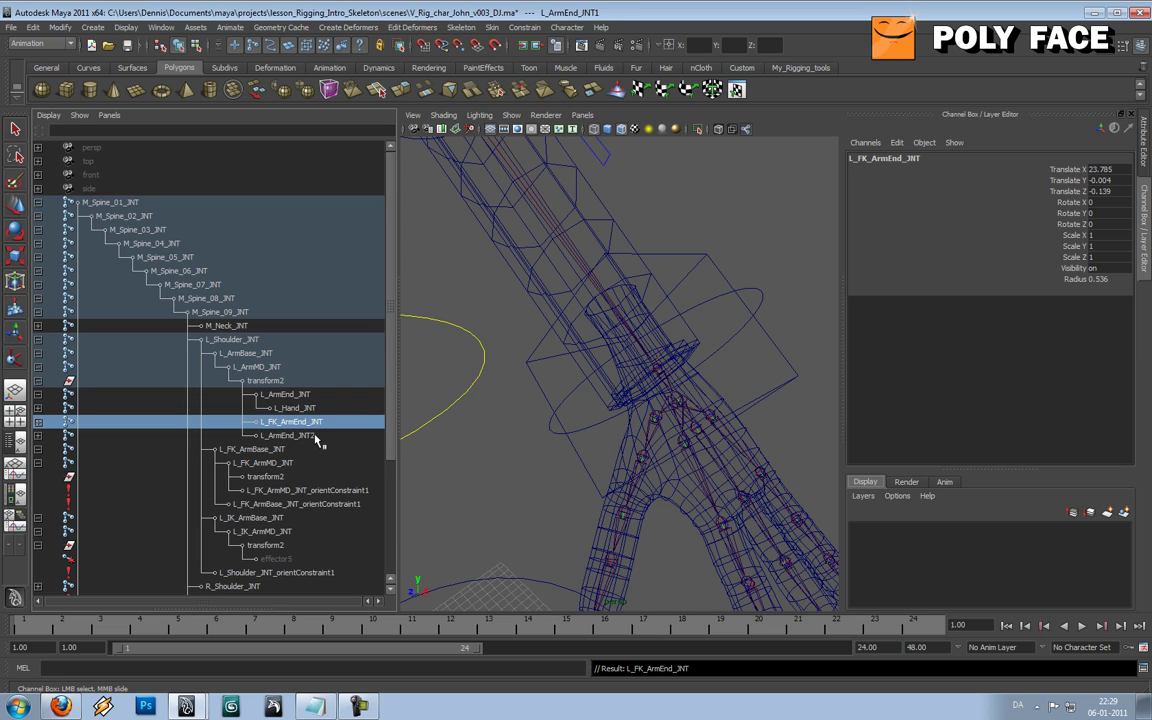
left_click(314, 436)
double_click(314, 436)
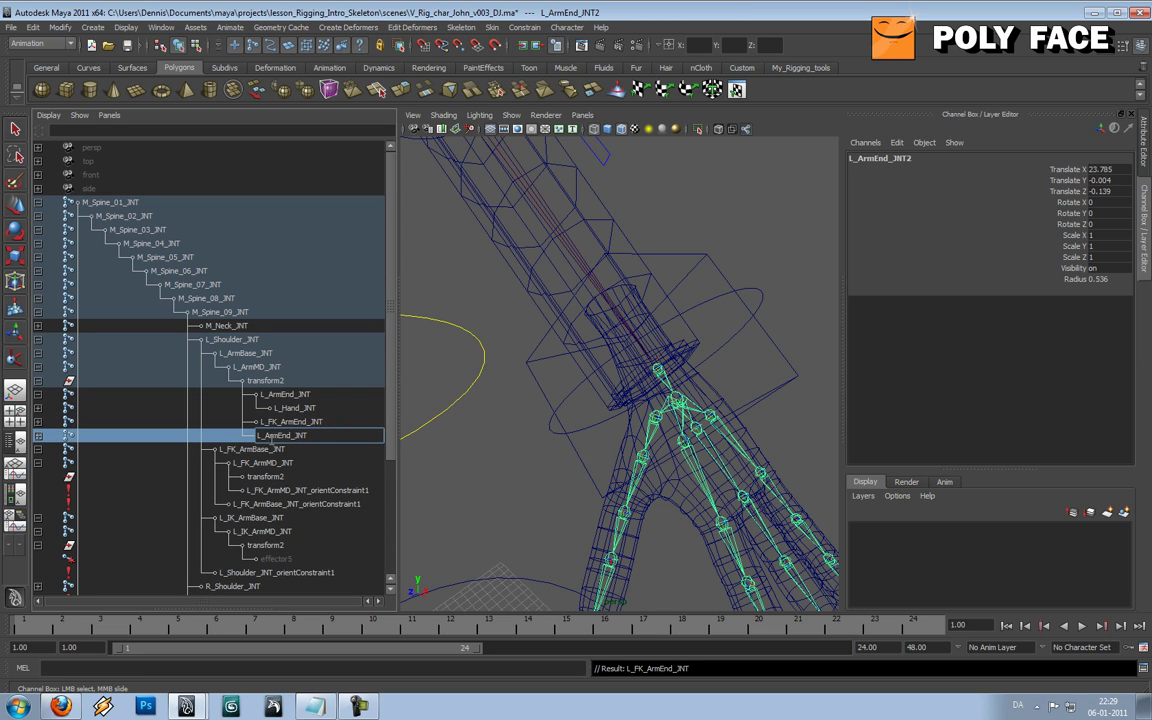
type("IK_")
key("Return")
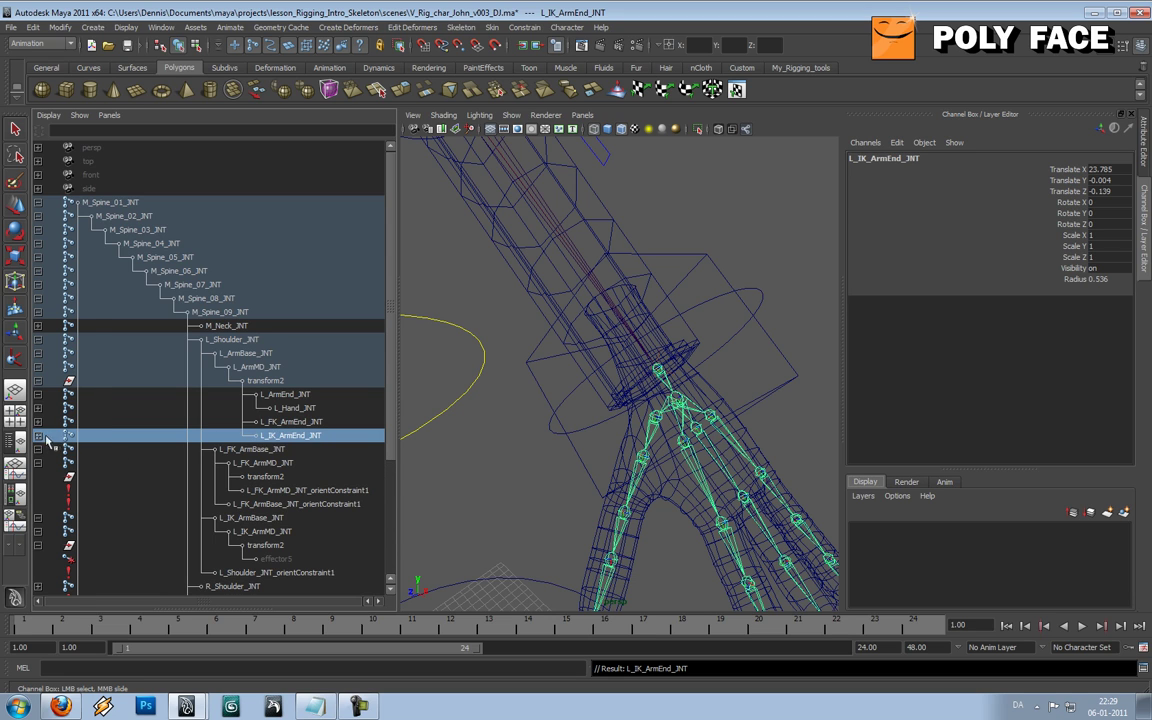
- Delete the finger base joints beneath L_Hand_JNT in both the IK and FK wrist duplicates
left_click(39, 436)
left_click(39, 449)
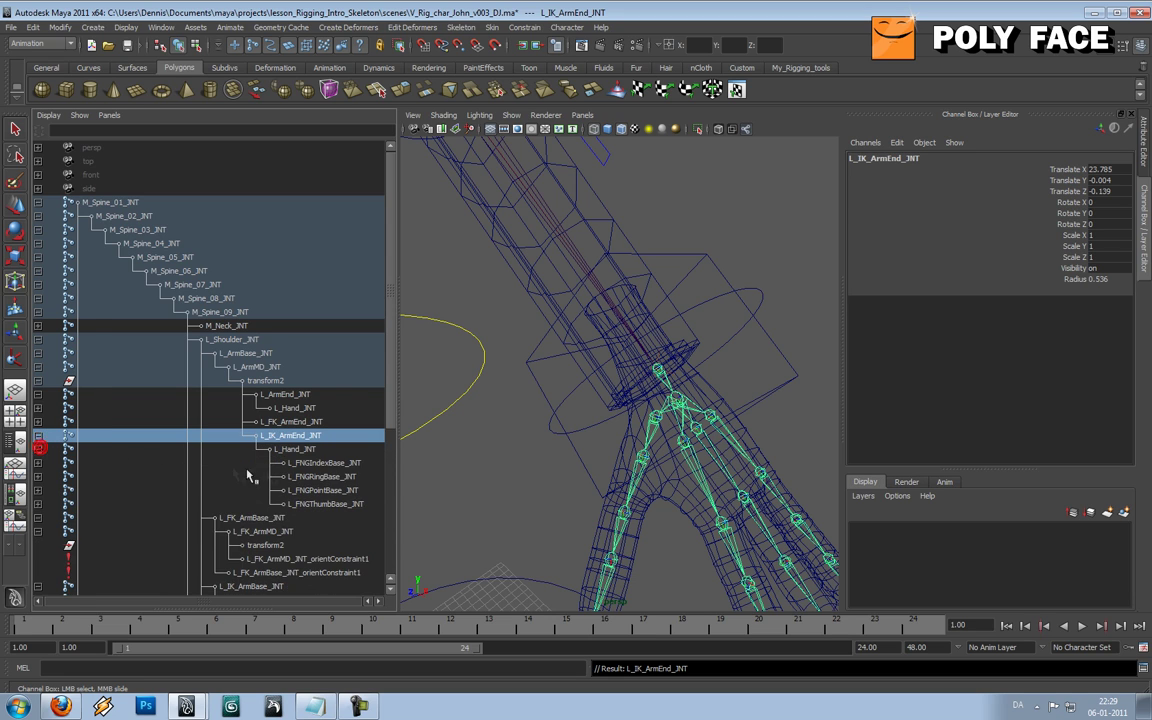
left_click_drag(305, 463, 318, 505)
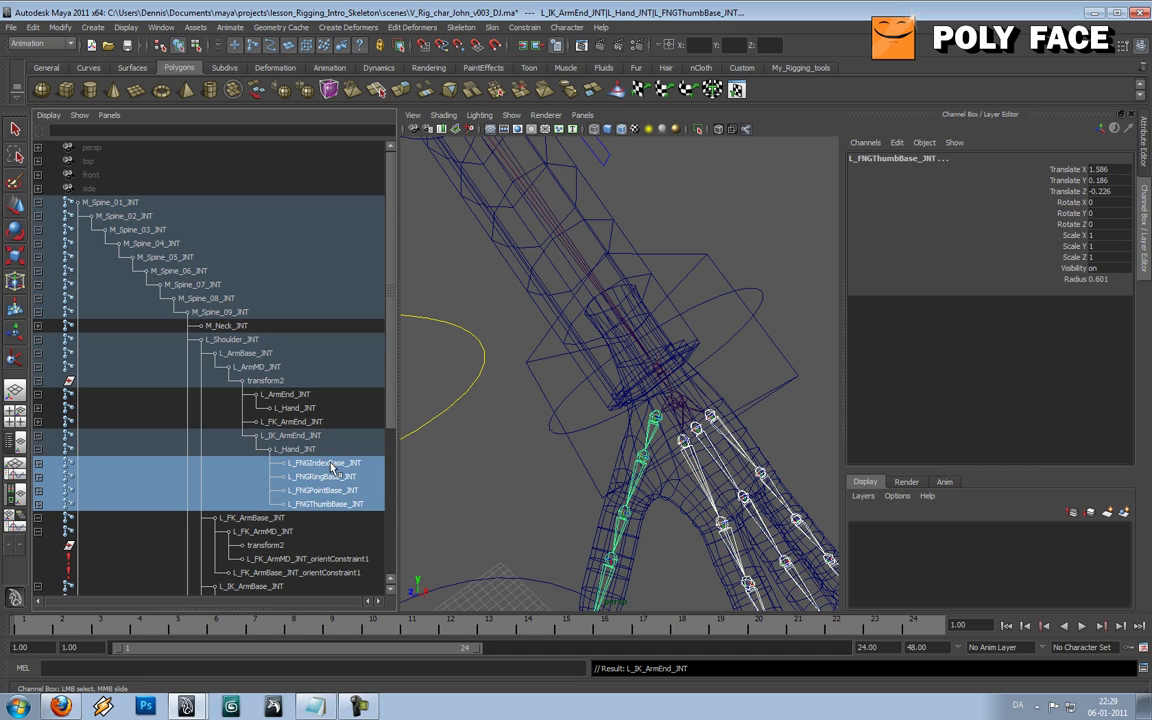
key("Delete")
left_click(38, 422)
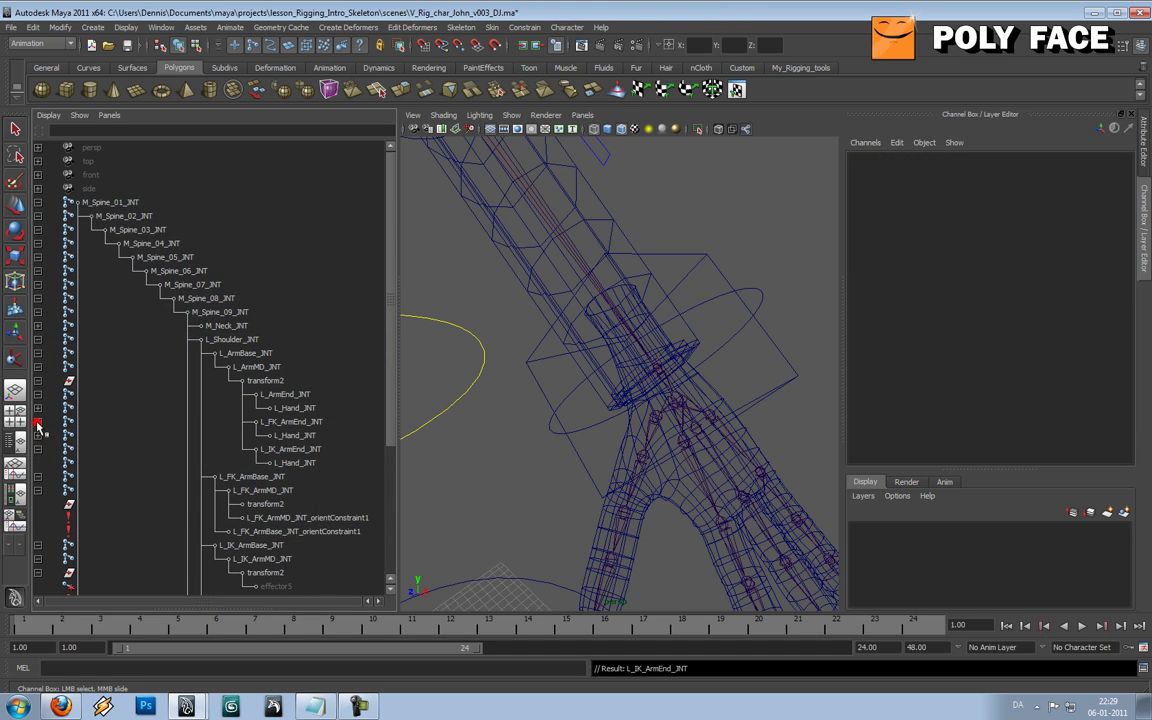
left_click(38, 435)
left_click_drag(305, 449, 315, 478)
key("Delete")
- Rename the hand joints beneath the FK and IK wrist duplicates to L_FK_Hand_JNT and L_IK_Hand_JNT
left_click(300, 422)
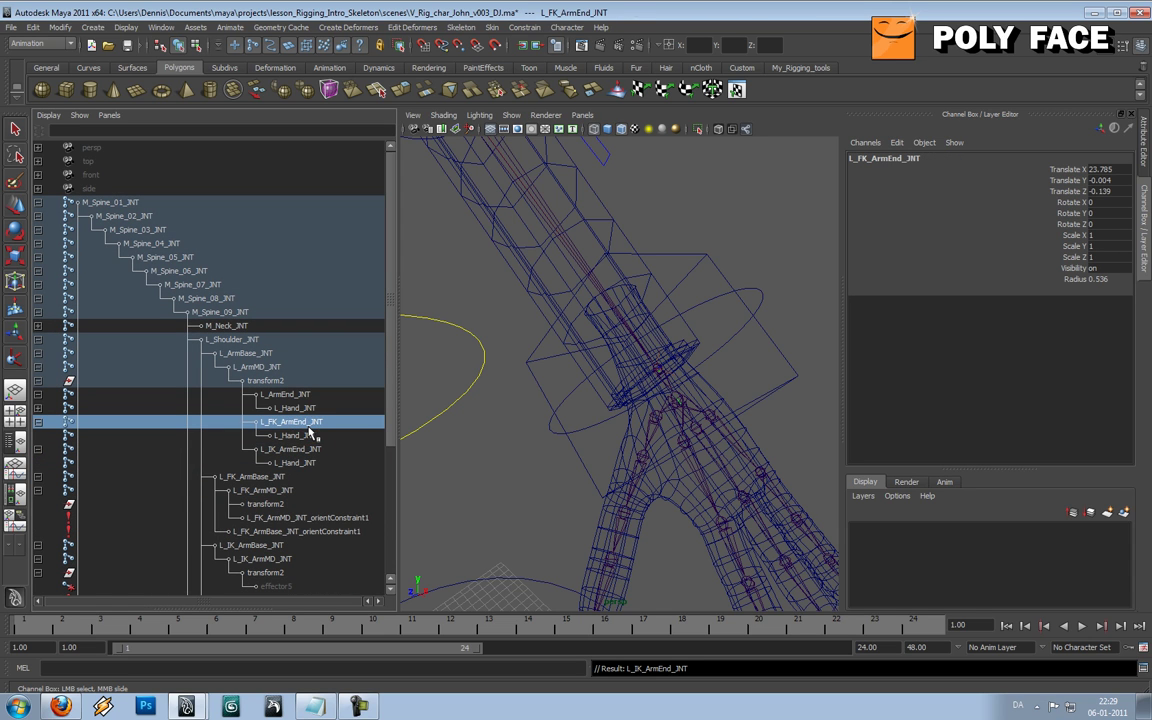
double_click(288, 437)
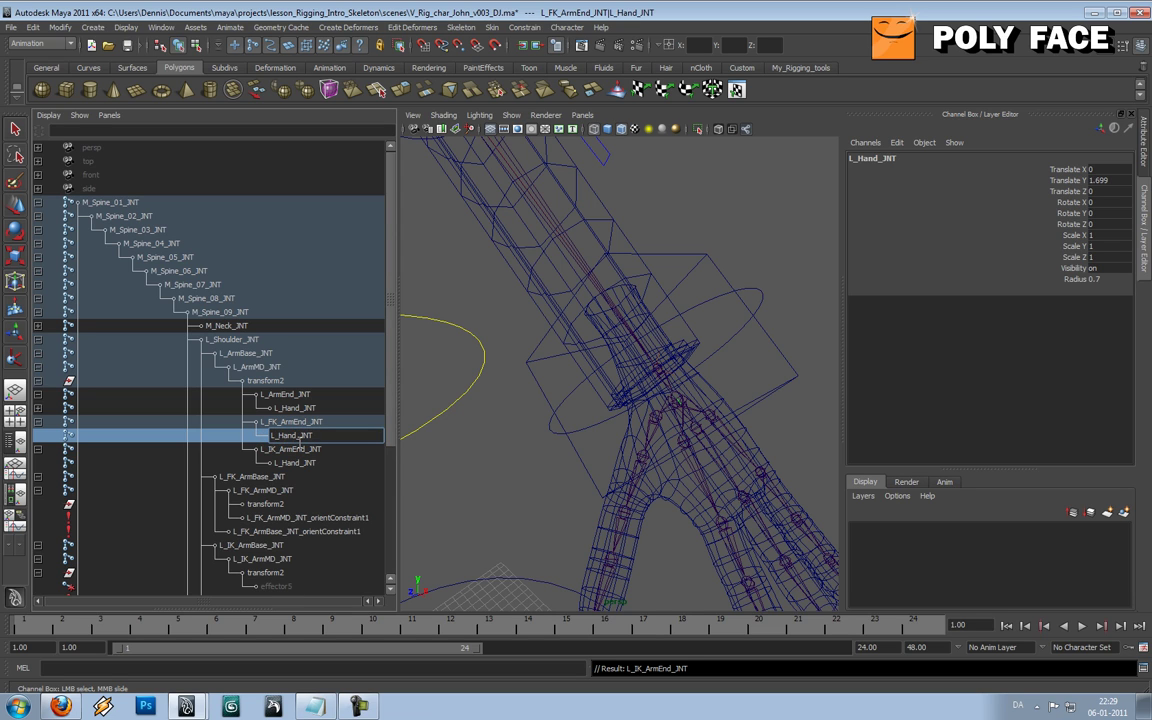
type("FK_")
key("Return")
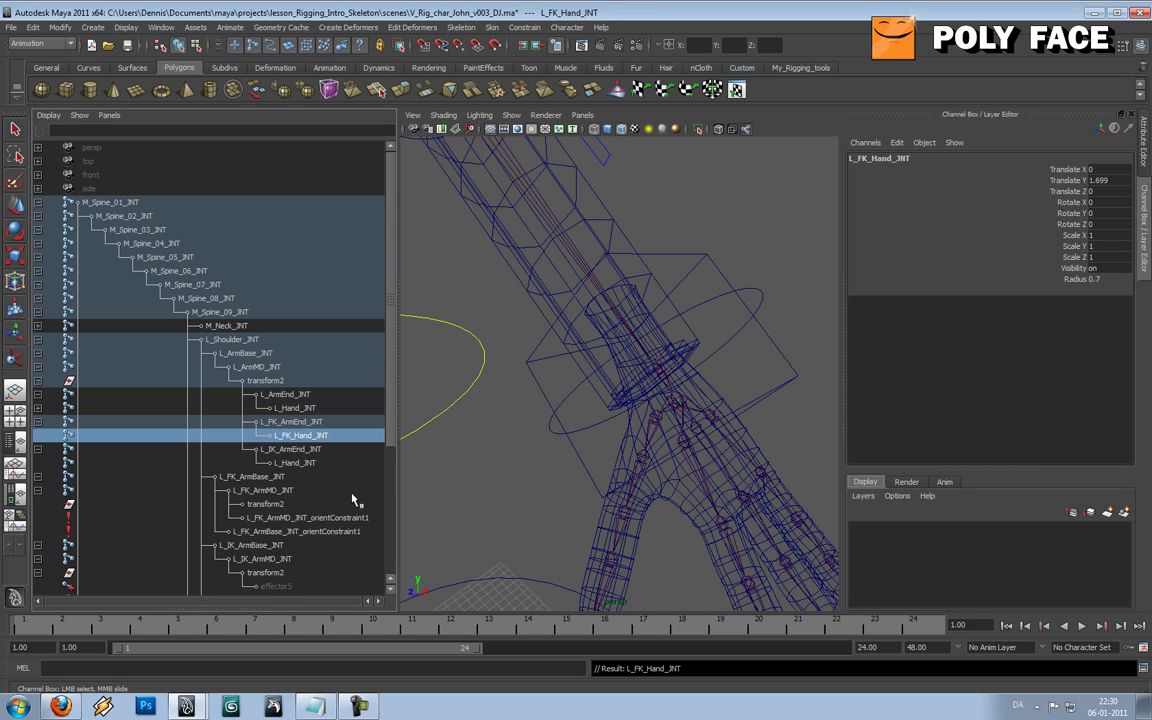
left_click(290, 464)
double_click(290, 464)
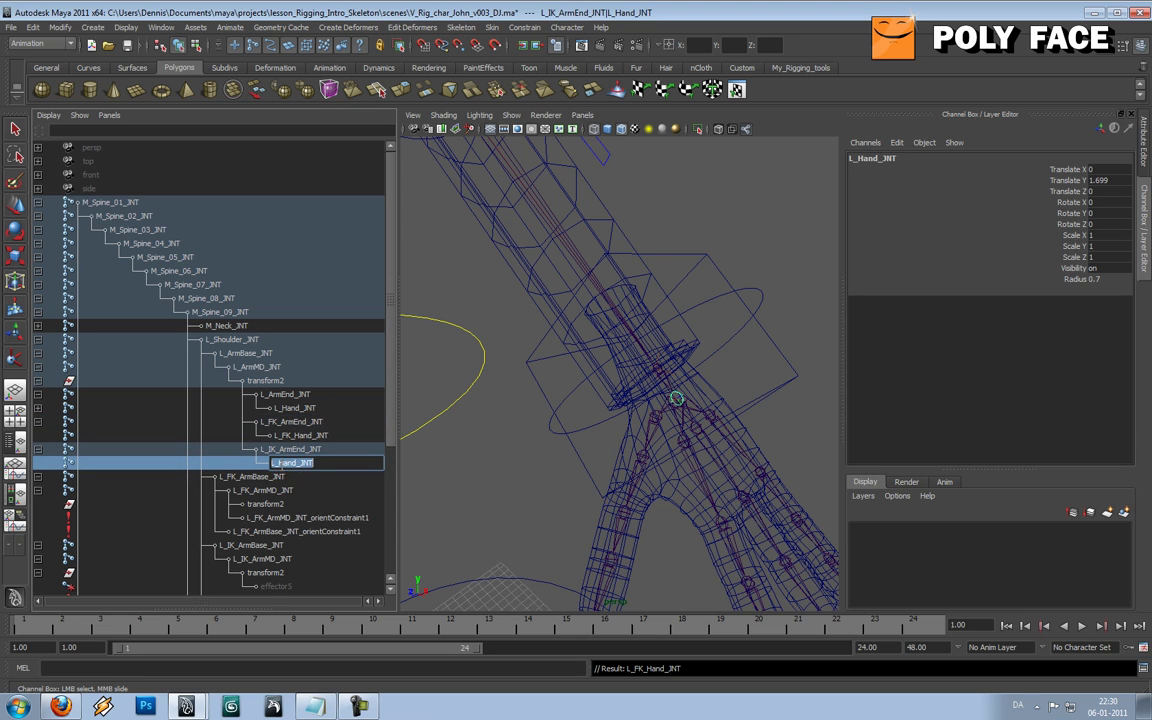
type("IK_")
key("Return")
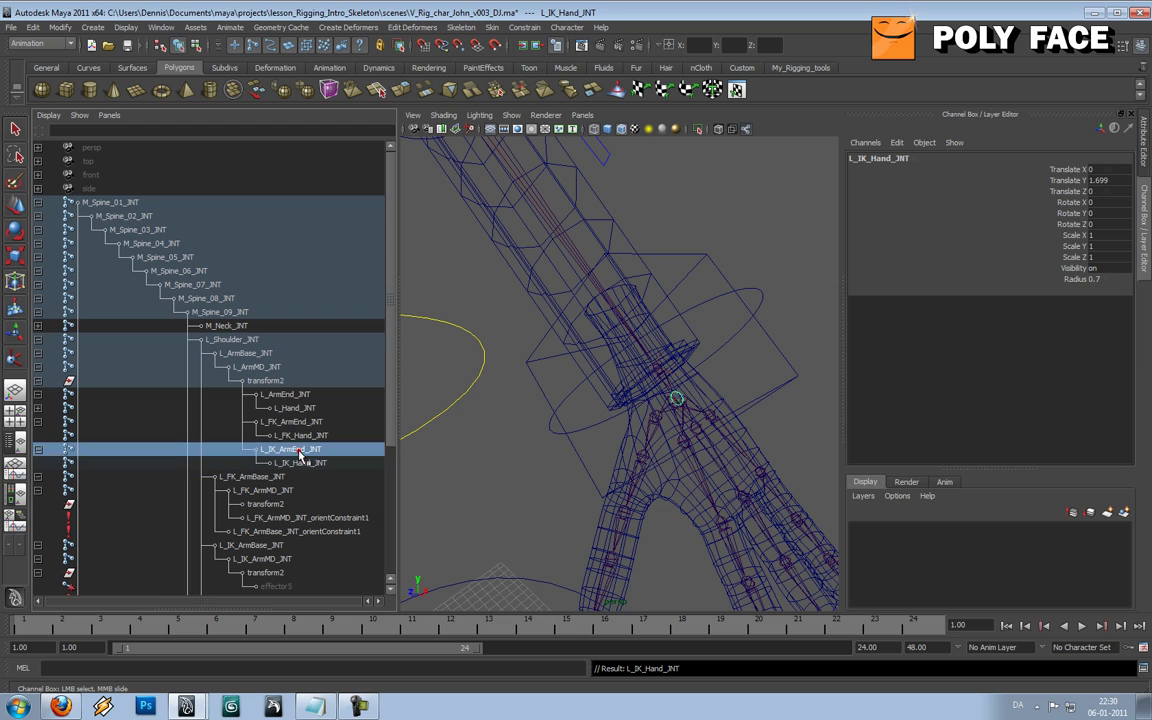
- Collapse both wrist duplicates in the hierarchy and parent L_FK_ArmEnd_JNT under the transform2 node of L_FK_ArmMD_JNT
left_click(285, 421)
left_click(38, 421)
left_click(38, 435)
left_click_drag(390, 420, 391, 447)
left_click(313, 396)
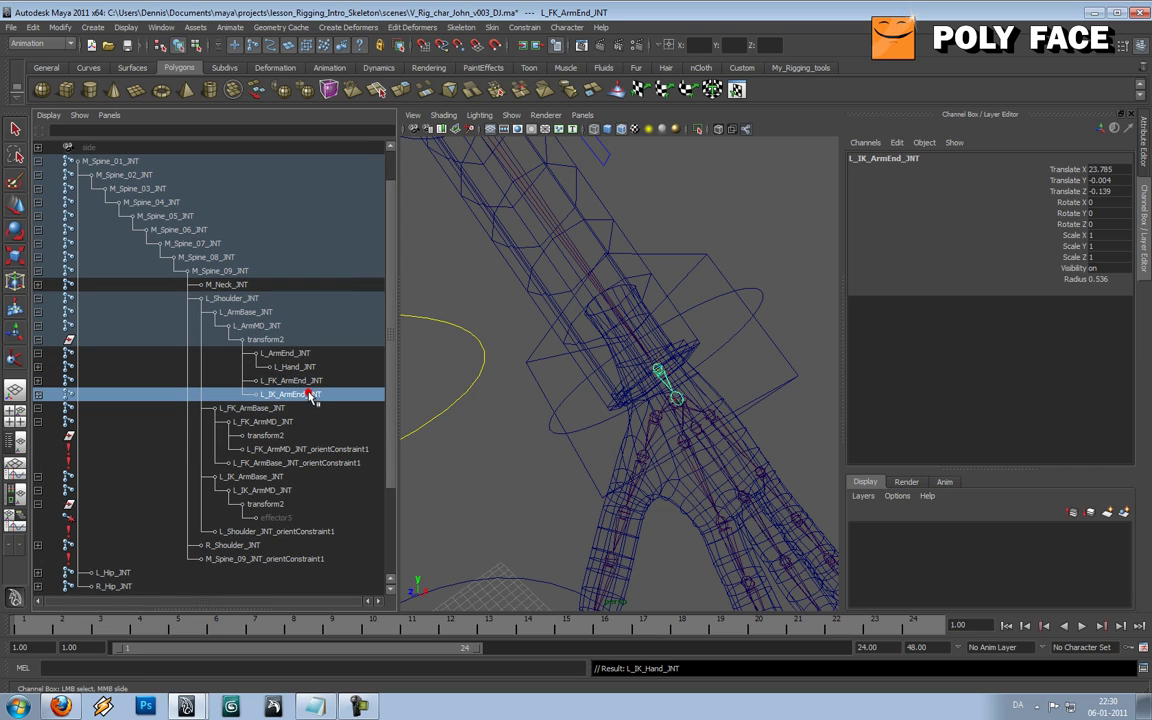
left_click(305, 381)
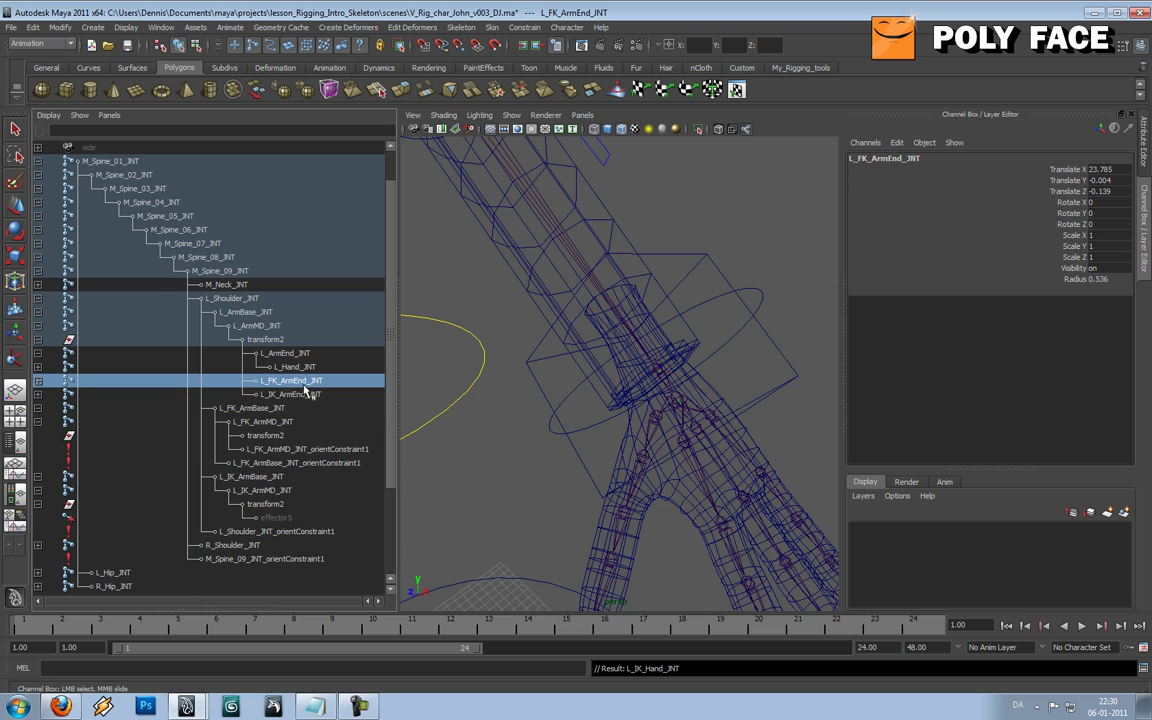
left_click_drag(300, 387, 291, 441)
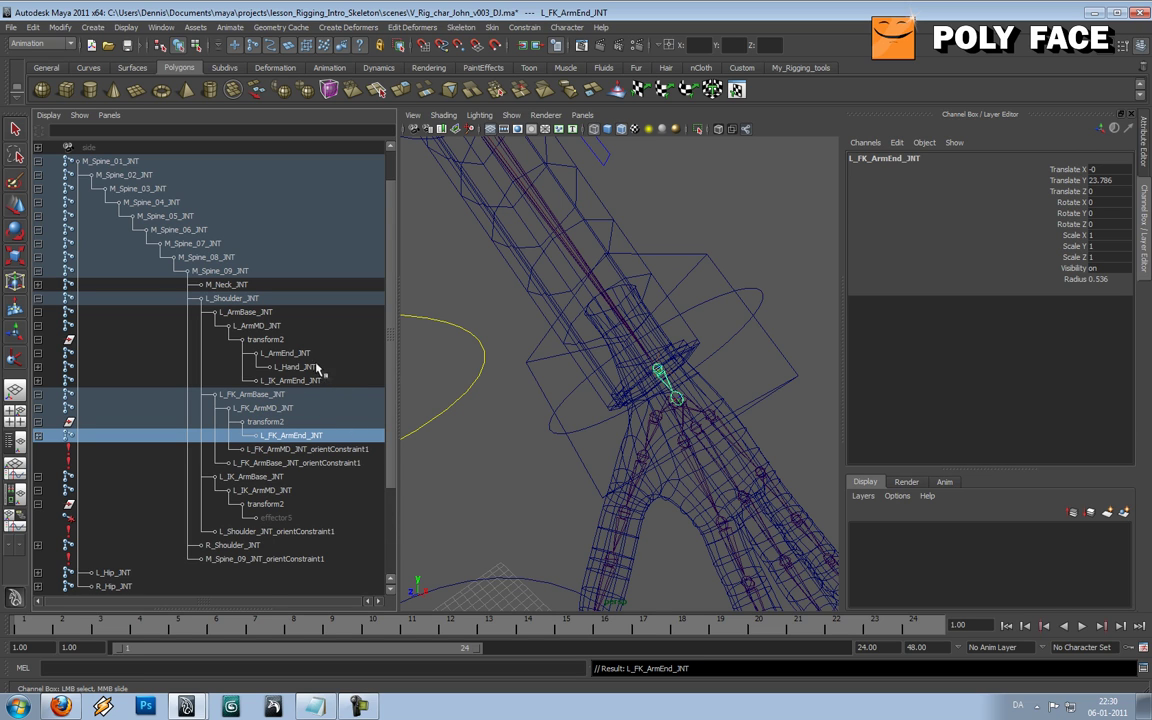
- Parent L_IK_ArmEnd_JNT under the transform2 node of L_IK_ArmMD_JNT
left_click(305, 381)
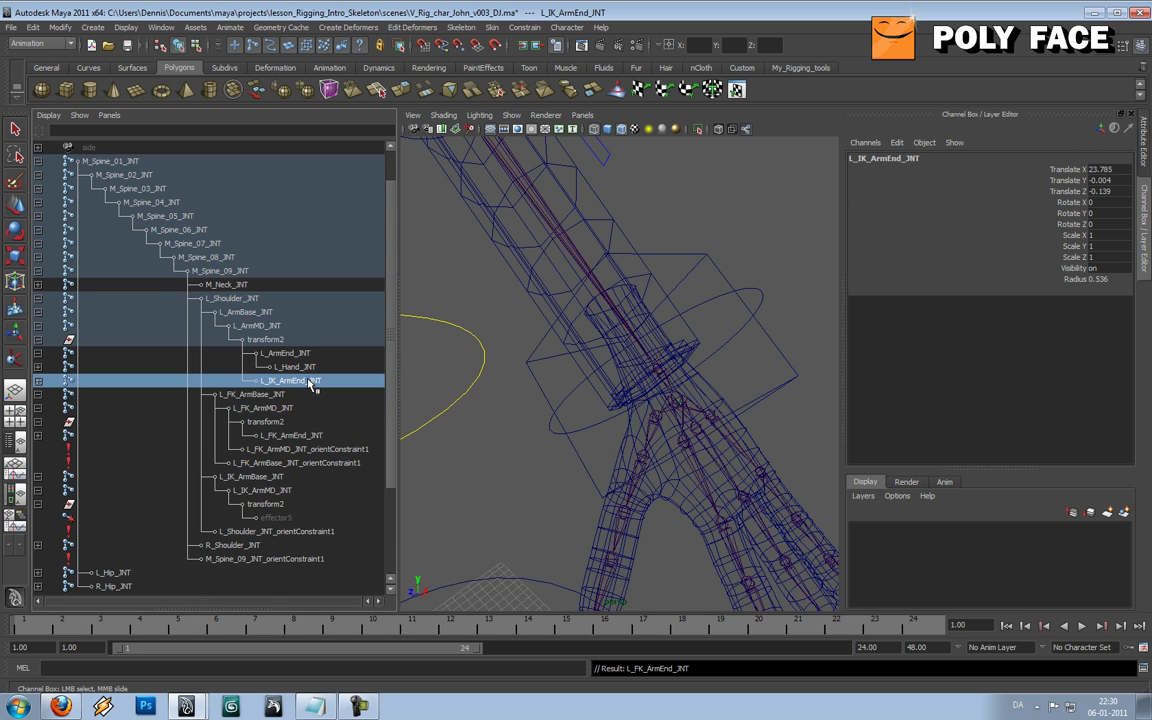
middle_click_drag(312, 386, 296, 507)
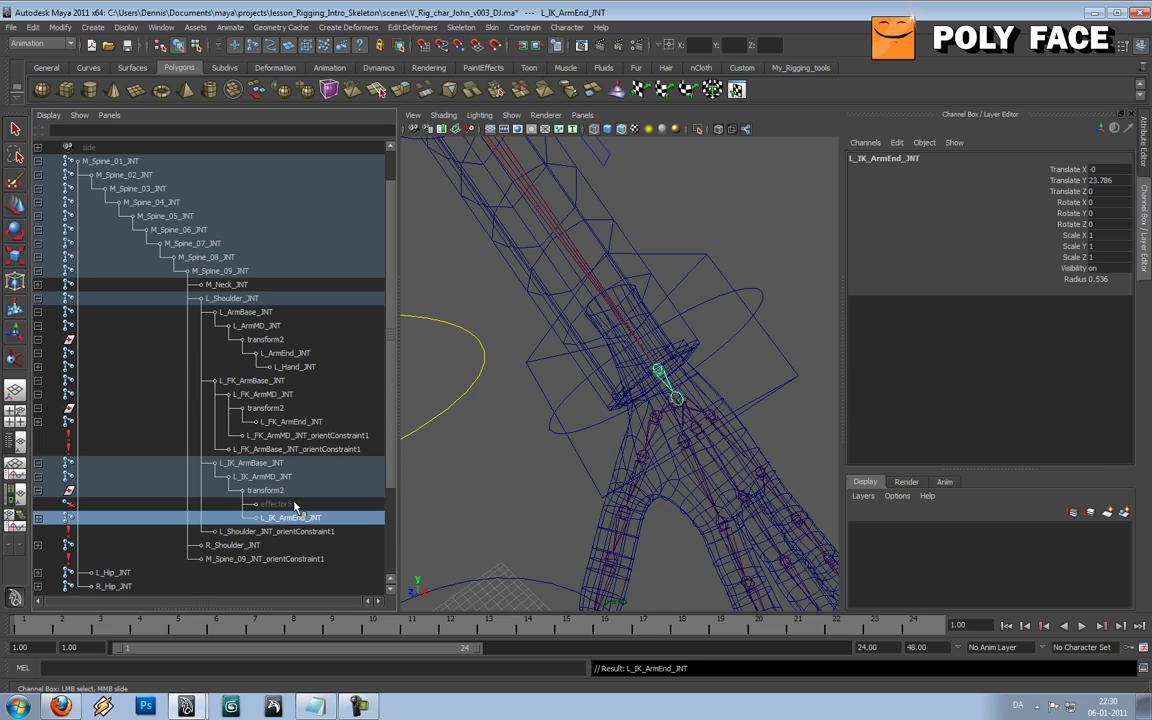
left_click(538, 318)
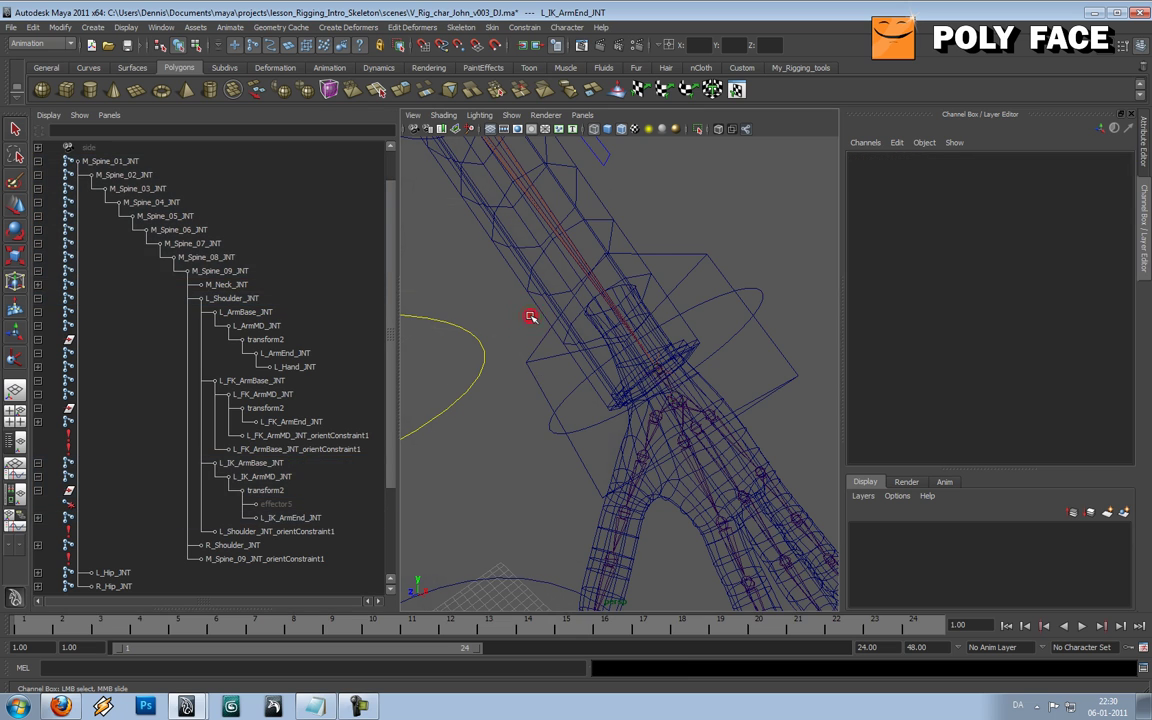
- Raise the FK arm by rotating L_UpperArm_CTL 30 degrees about X, separating it from the IK arm
scroll(532, 316, "down", 3)
middle_click_drag(540, 197, 543, 240, "alt")
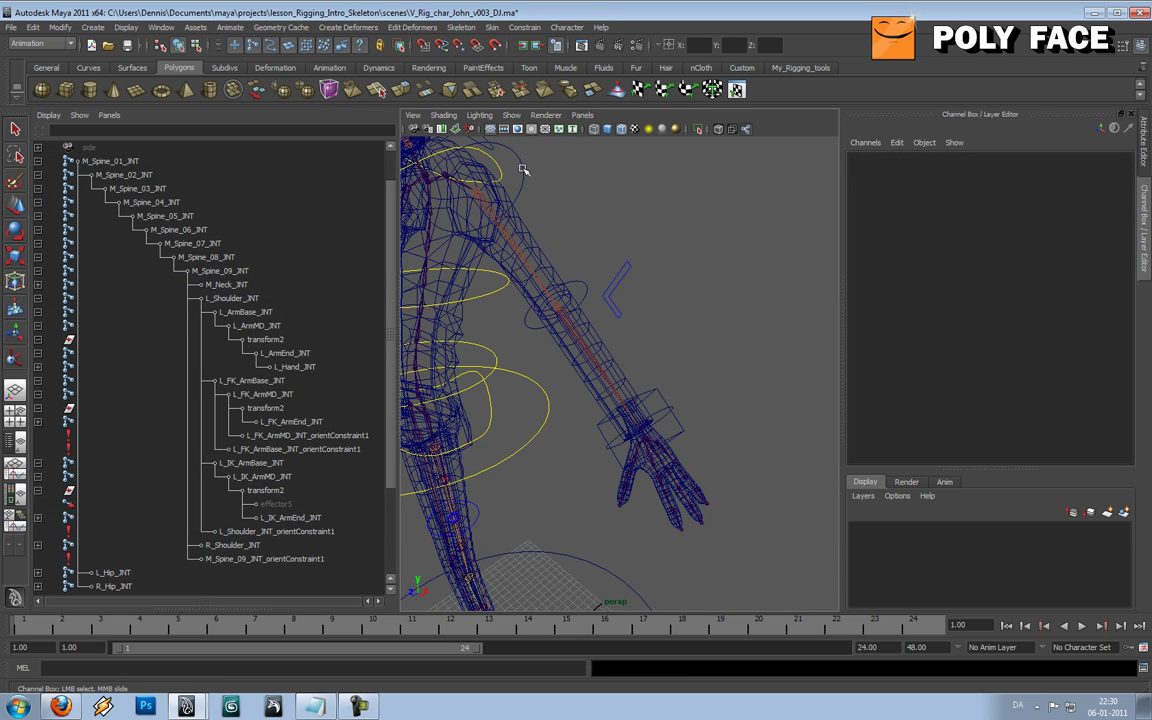
left_click(523, 170)
key("e")
left_click_drag(512, 188, 515, 170)
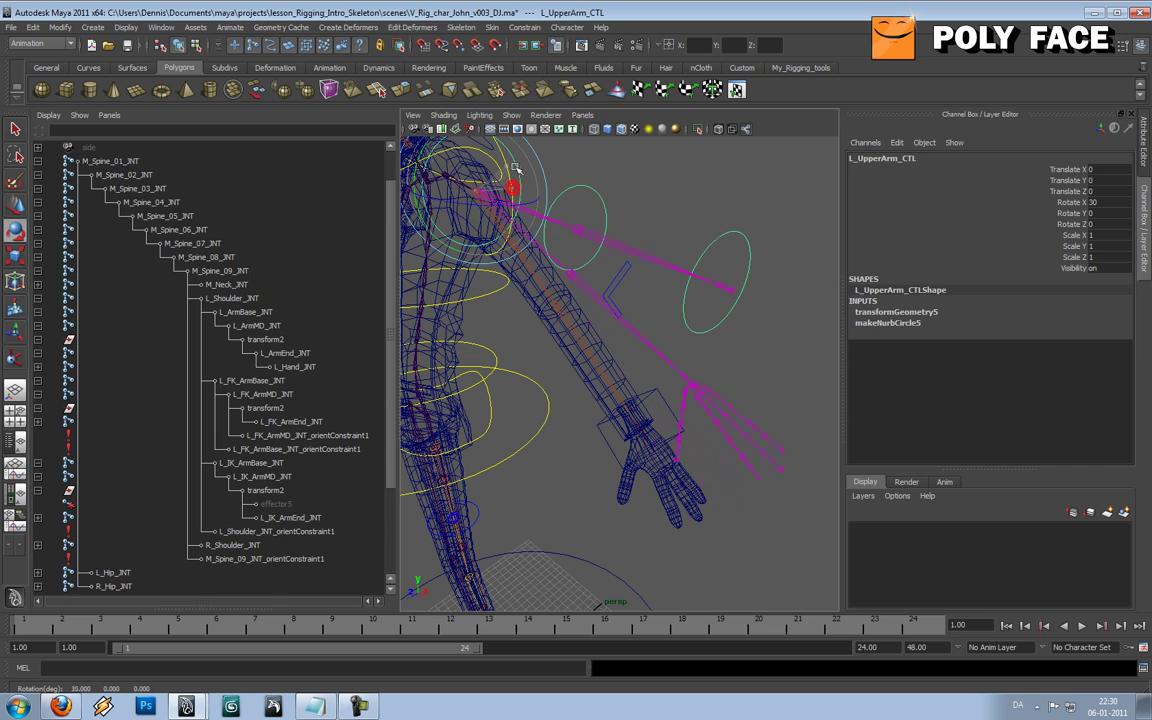
left_click(729, 286)
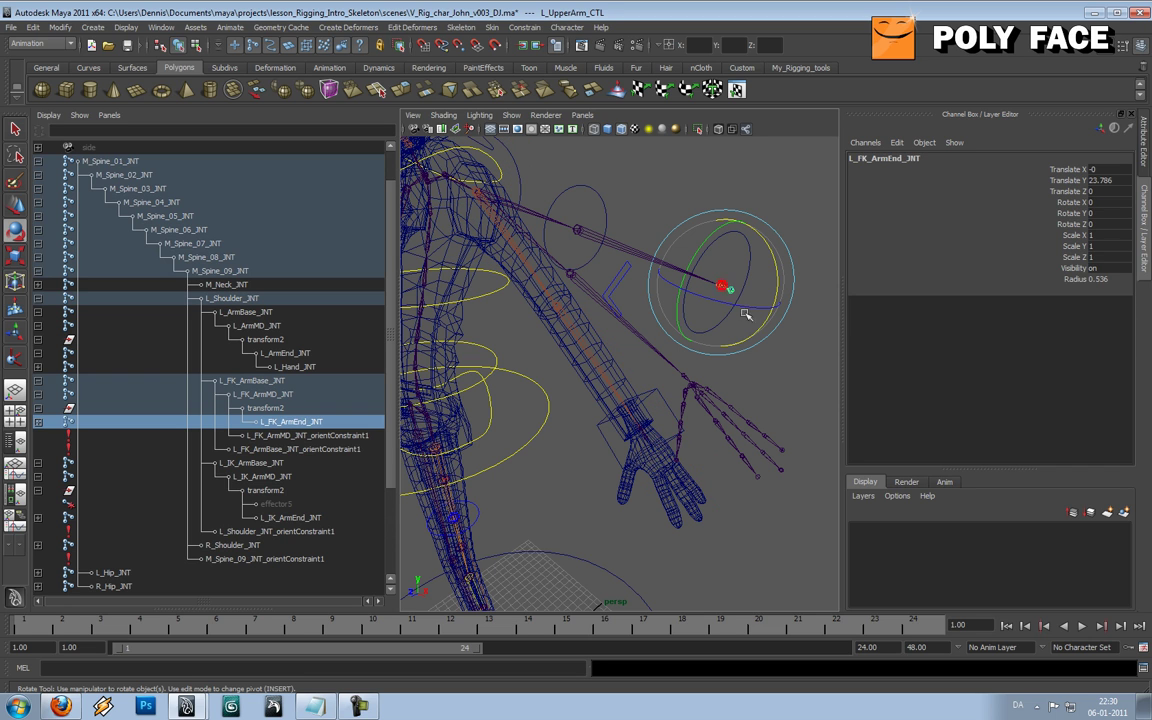
left_click(796, 366)
- Try rotating the elbow control L_LowerArm_CTL and the IK hand control, undoing each rotation
left_click(598, 195)
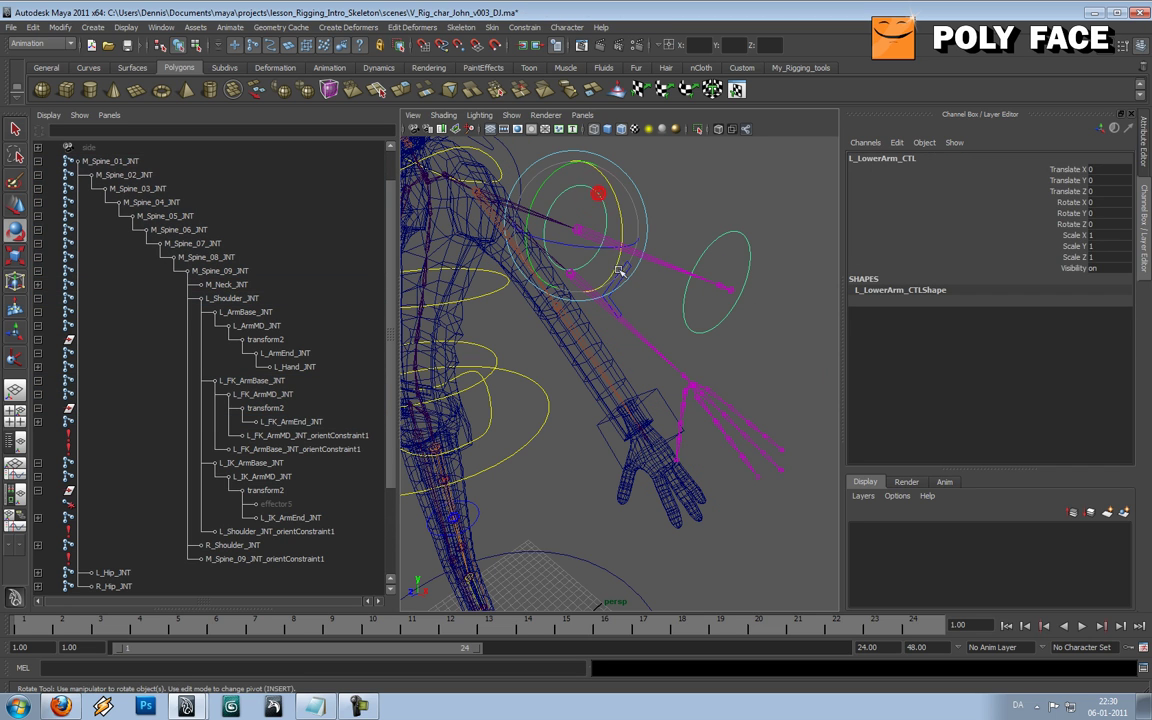
left_click_drag(545, 228, 566, 253)
key("ctrl+z")
left_click(763, 343)
left_click_drag(656, 339, 688, 356, "alt")
scroll(643, 363, "up", 3)
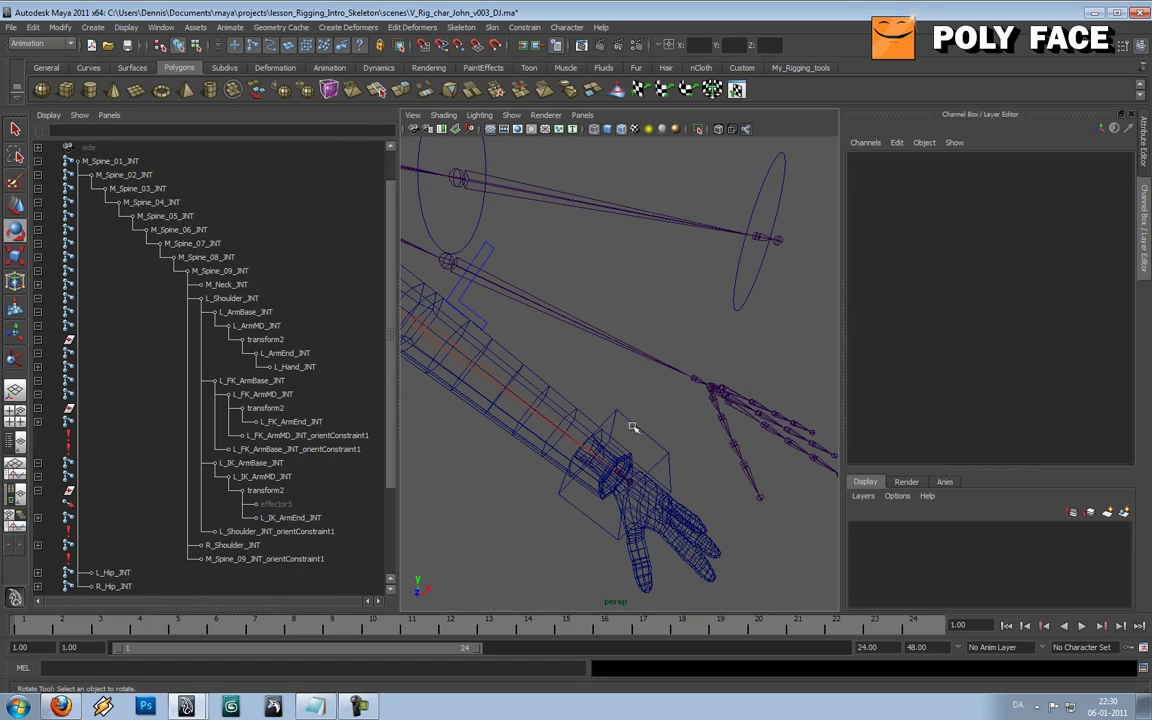
left_click(632, 428)
left_click_drag(590, 391, 617, 411)
key("ctrl+z")
- Orient-constrain L_FK_ArmEnd_JNT to the FK wrist circle under L_Hand_CTLORE and check the joint's rotation channels
left_click(702, 273)
middle_click_drag(702, 273, 668, 302, "alt")
left_click_drag(668, 302, 583, 356, "alt")
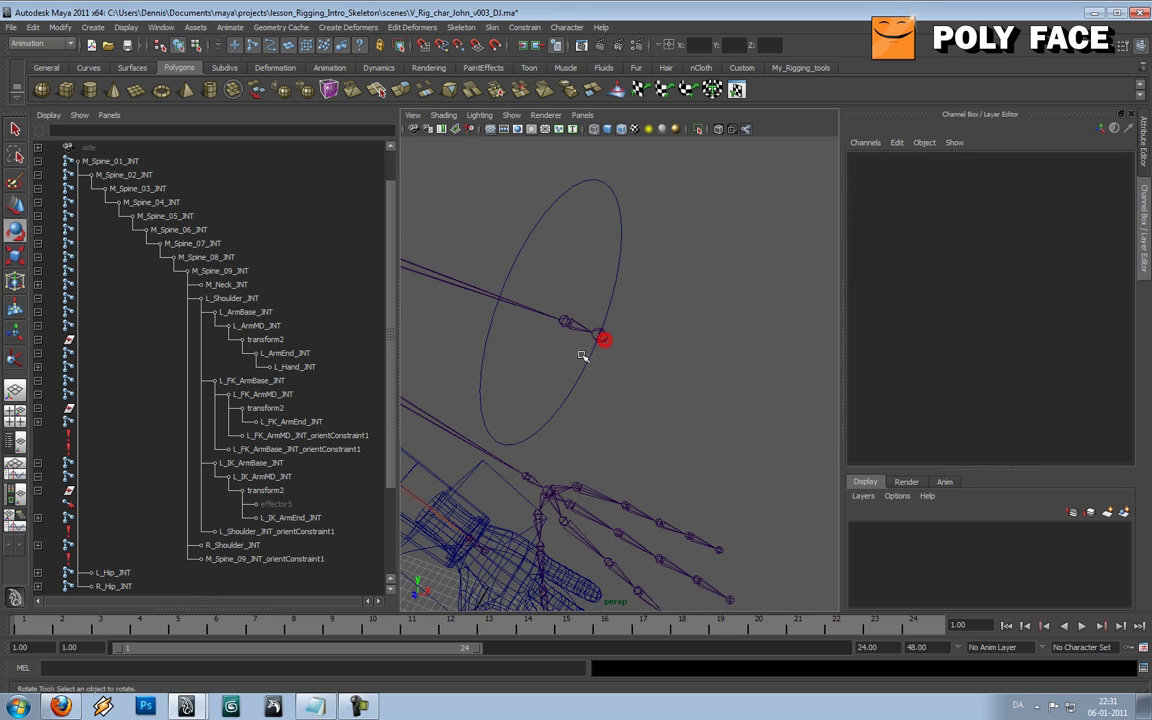
left_click(572, 188)
key("w")
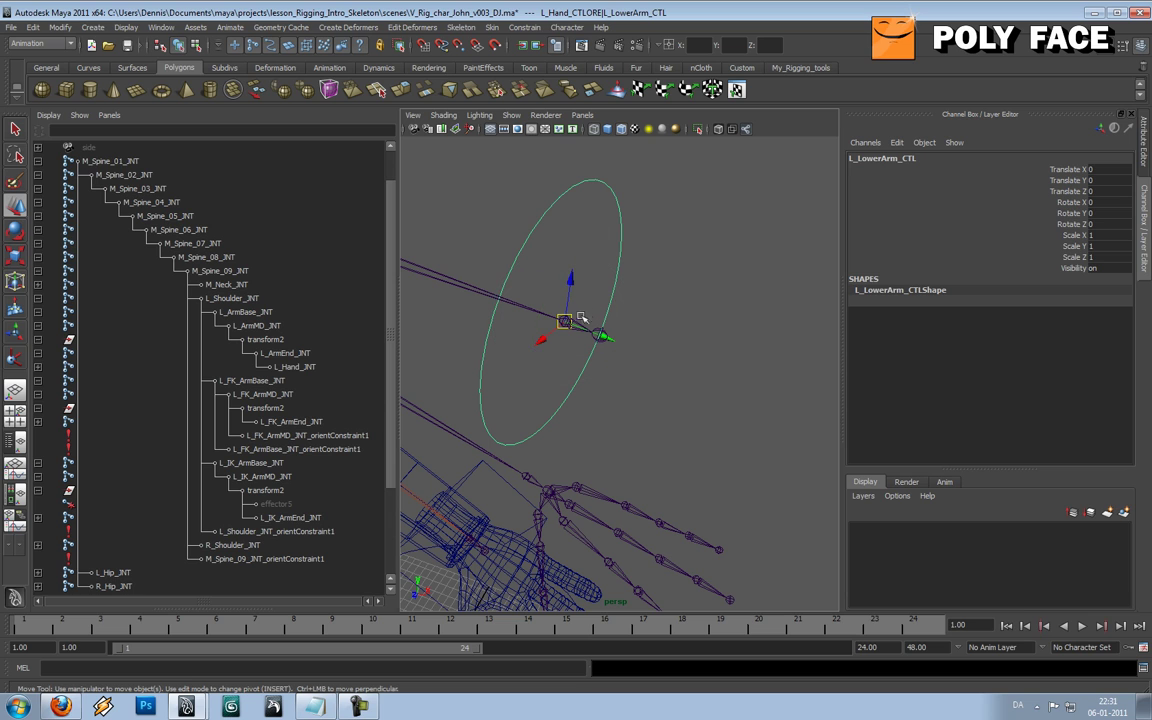
left_click(580, 319)
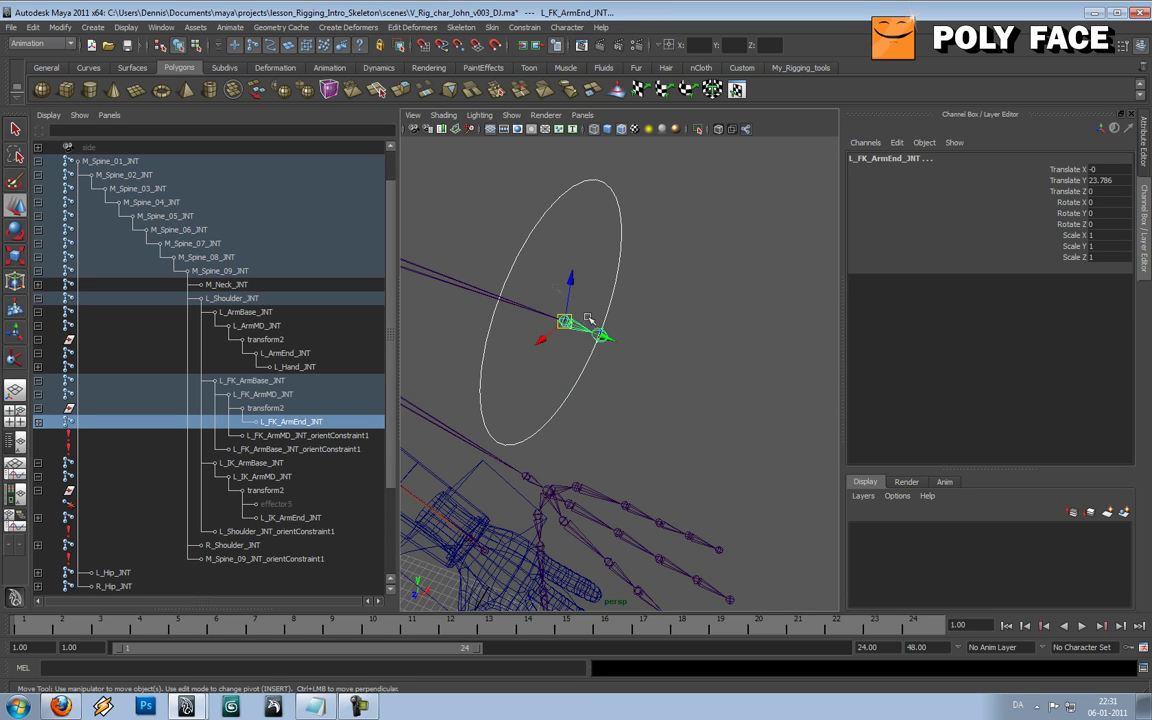
left_click(525, 28)
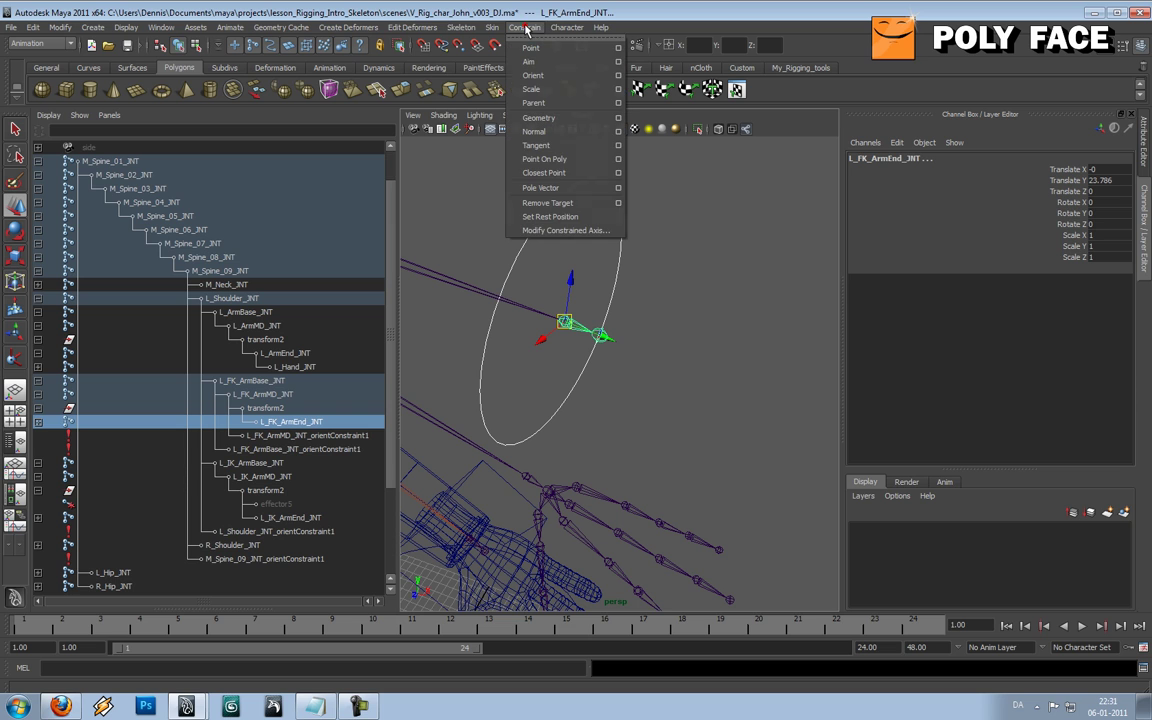
left_click(546, 76)
left_click(674, 309)
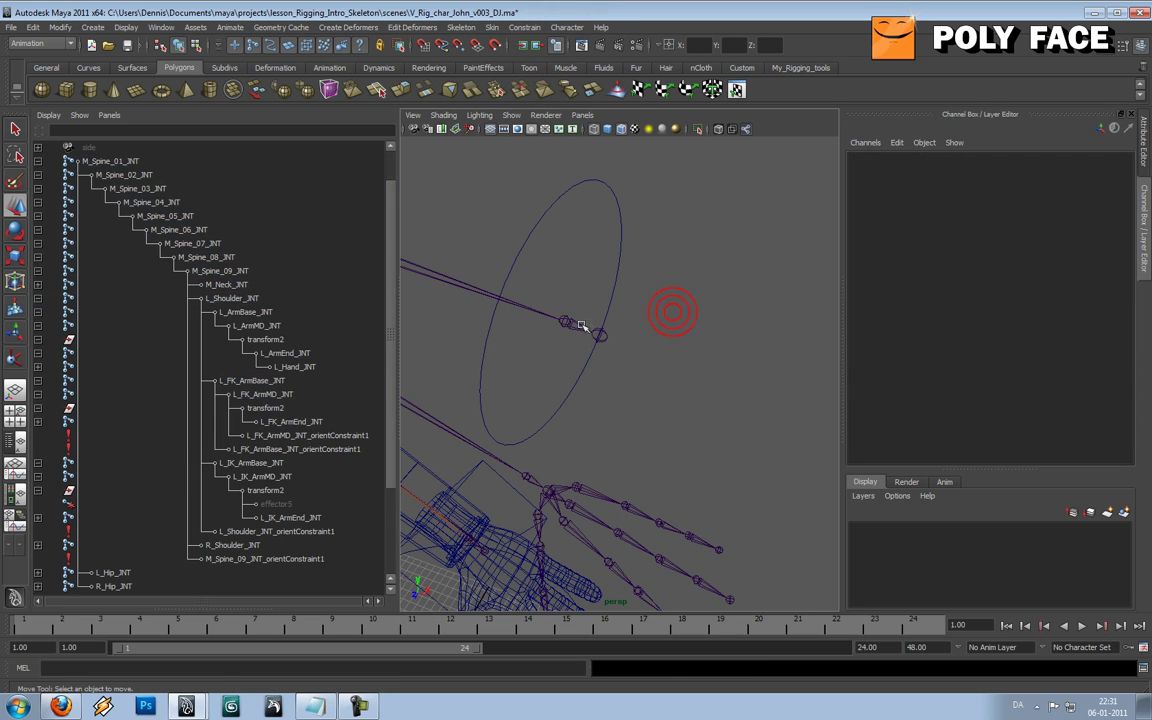
left_click(577, 326)
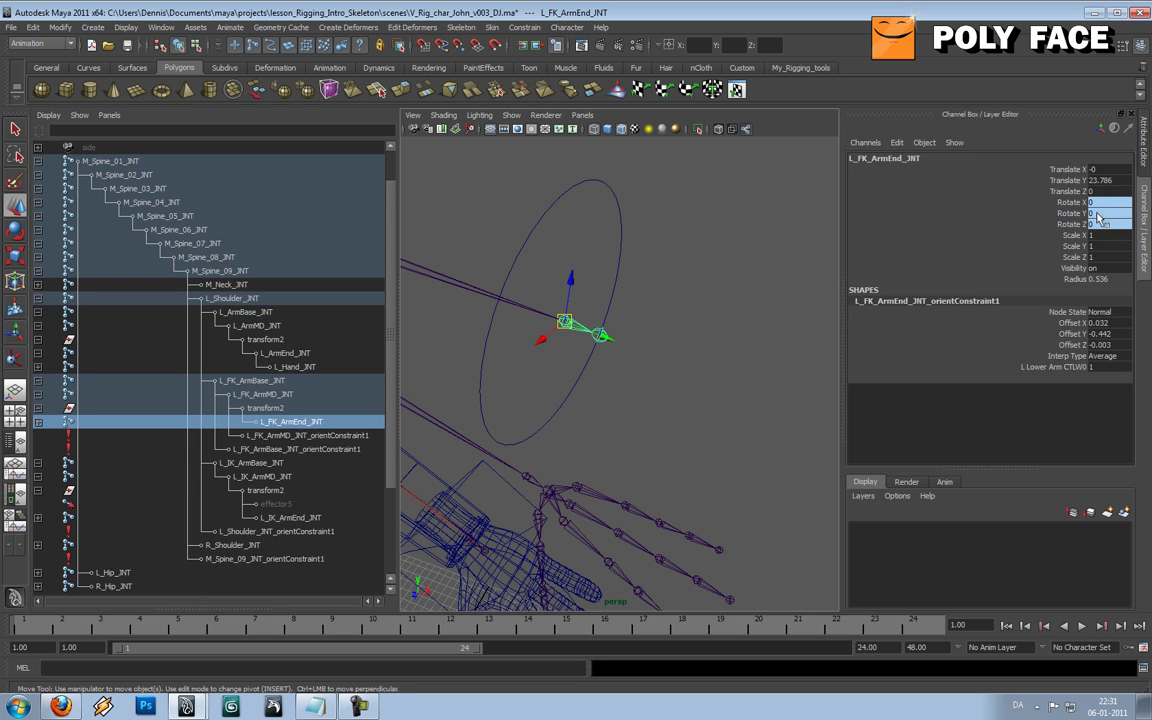
left_click(770, 357)
- Orient-constrain L_IK_ArmEnd_JNT to the IK hand control box and check the joint's rotation channels
left_click_drag(653, 401, 751, 206, "alt")
right_click_drag(751, 206, 537, 357, "alt")
mouse_move(537, 357)
left_mouse_down("alt")
mouse_move(672, 294)
mouse_move(559, 351)
left_mouse_up("alt")
left_click(676, 270)
left_click(549, 347, "shift")
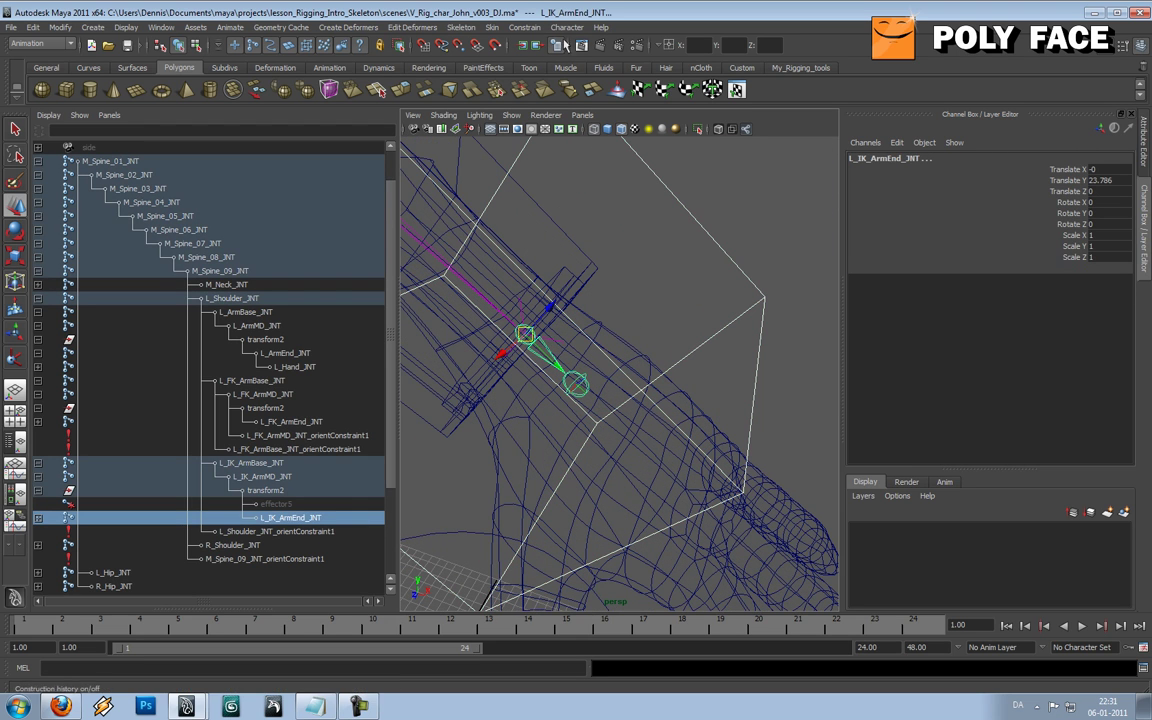
left_click(524, 27)
left_click(541, 77)
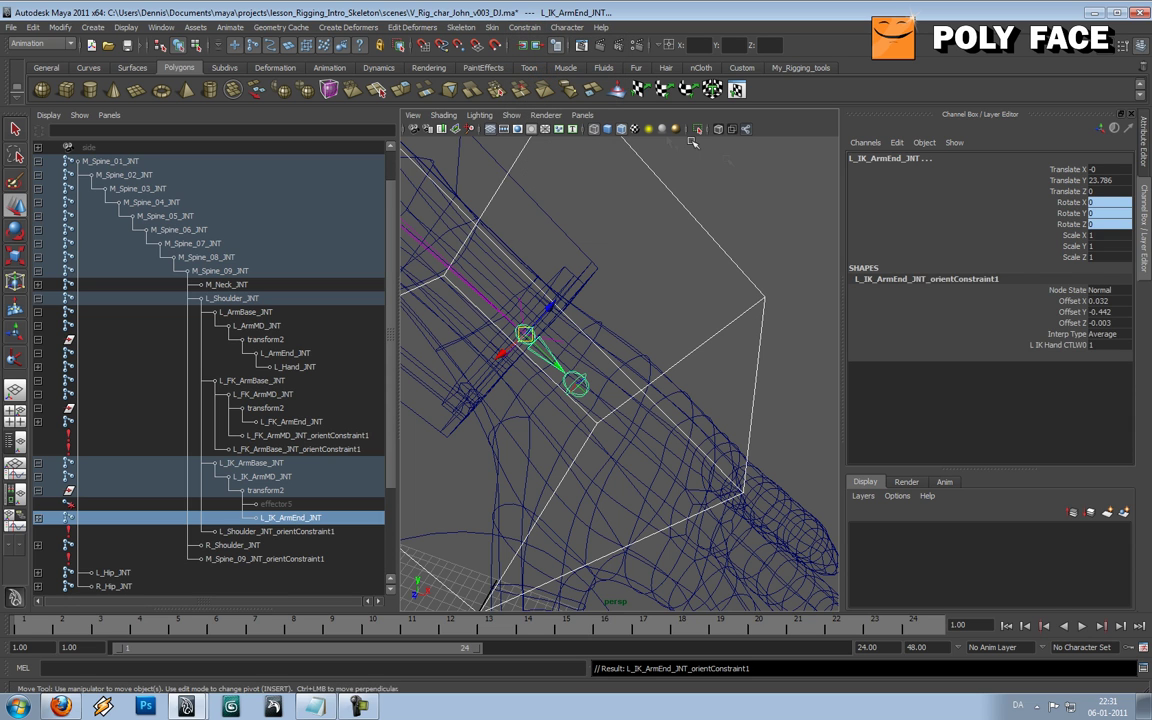
left_click(541, 335)
left_click(547, 346)
left_click_drag(1095, 202, 1100, 224)
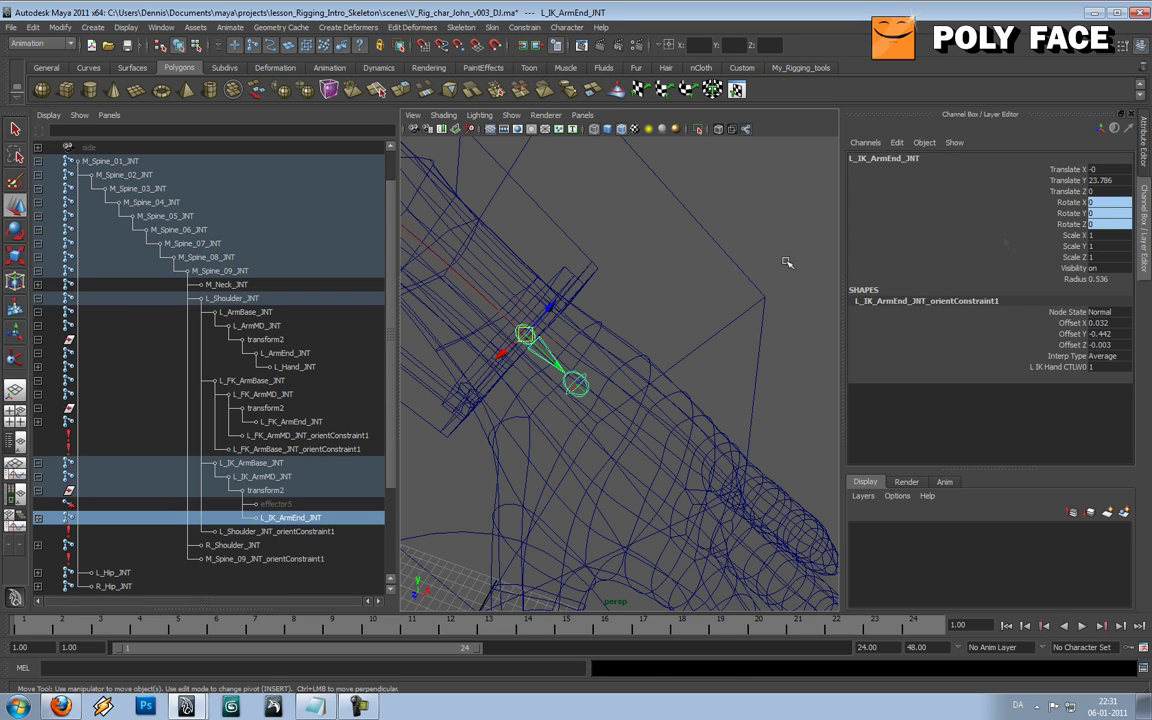
- Graph L_IK_ArmEnd_JNT, L_ArmEnd_JNT and L_FK_ArmEnd_JNT together in a widened Hypershade work area
left_click_drag(787, 262, 731, 265, "alt")
left_click(700, 255)
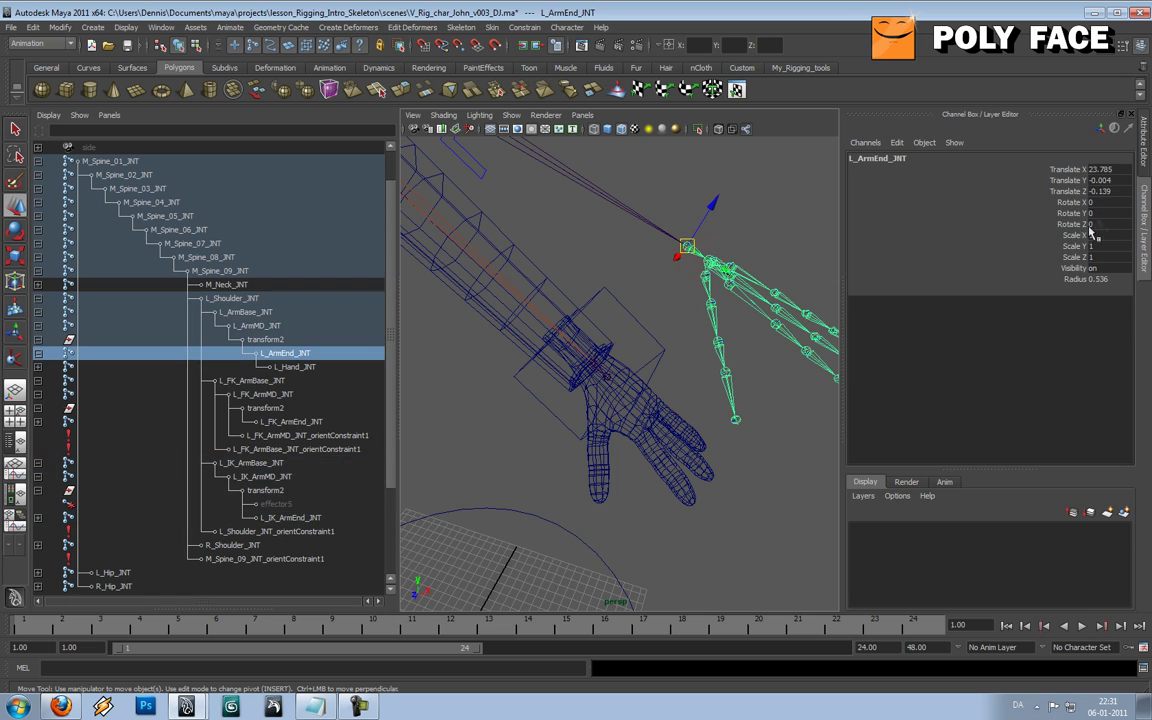
left_click(785, 231)
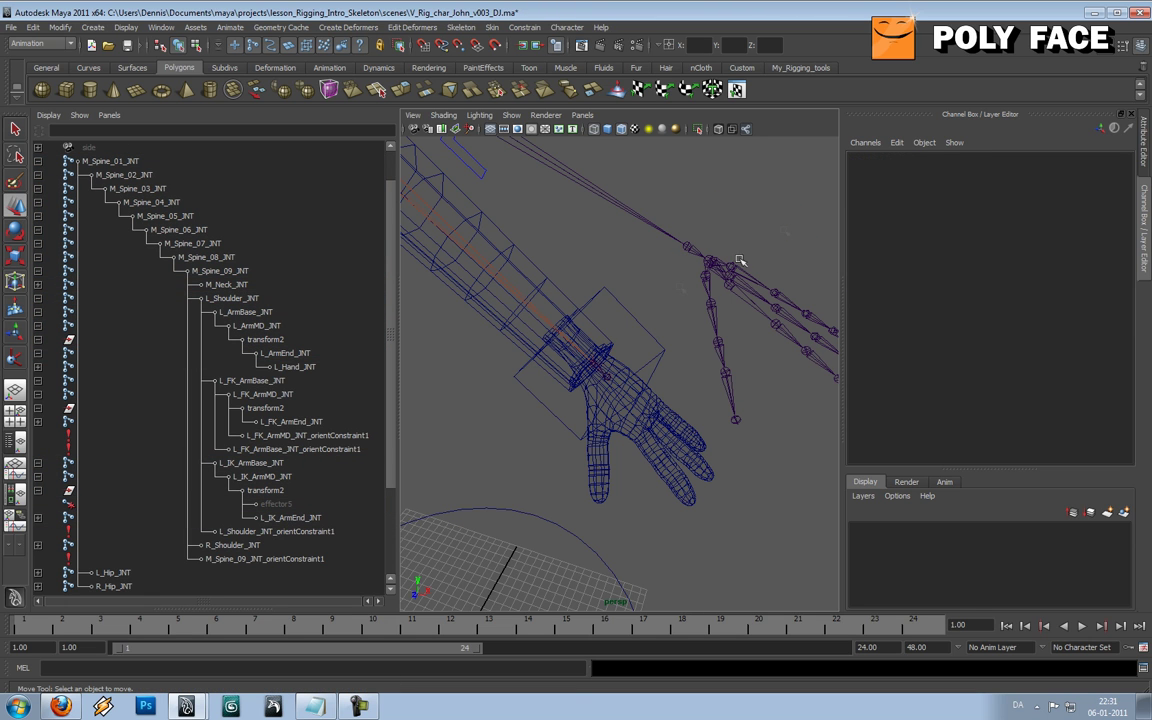
left_click_drag(643, 299, 619, 327, "alt")
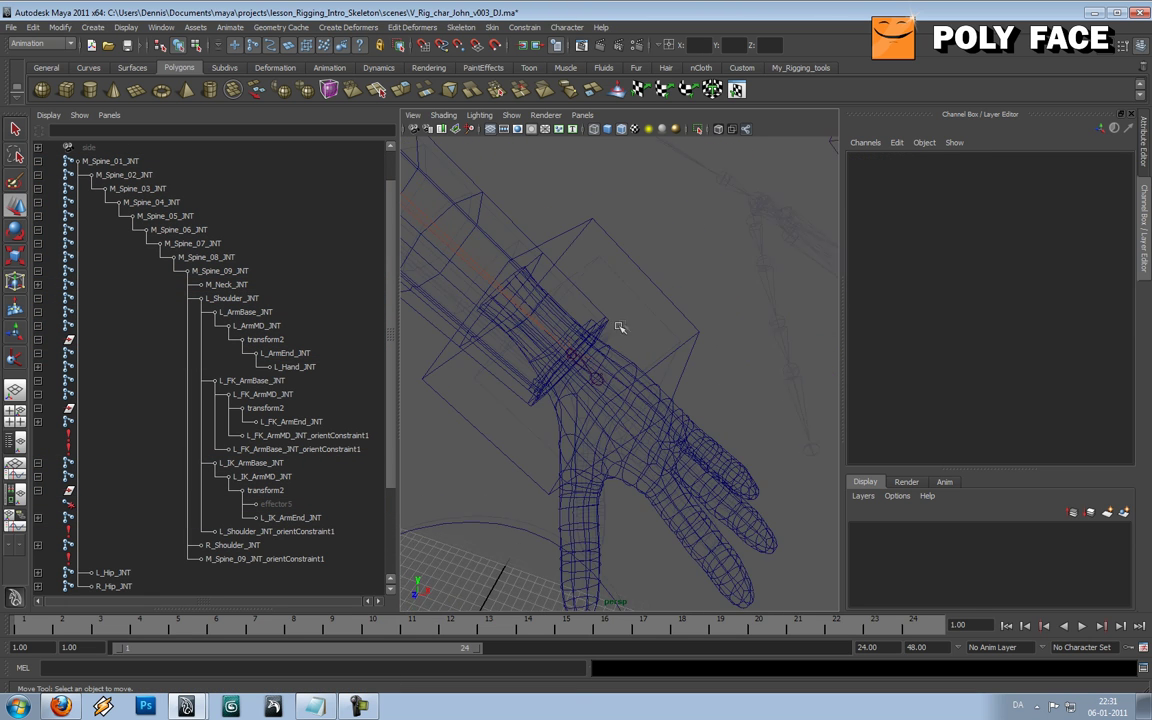
left_click(573, 381)
left_click_drag(573, 381, 688, 308, "alt")
left_click(695, 250, "shift")
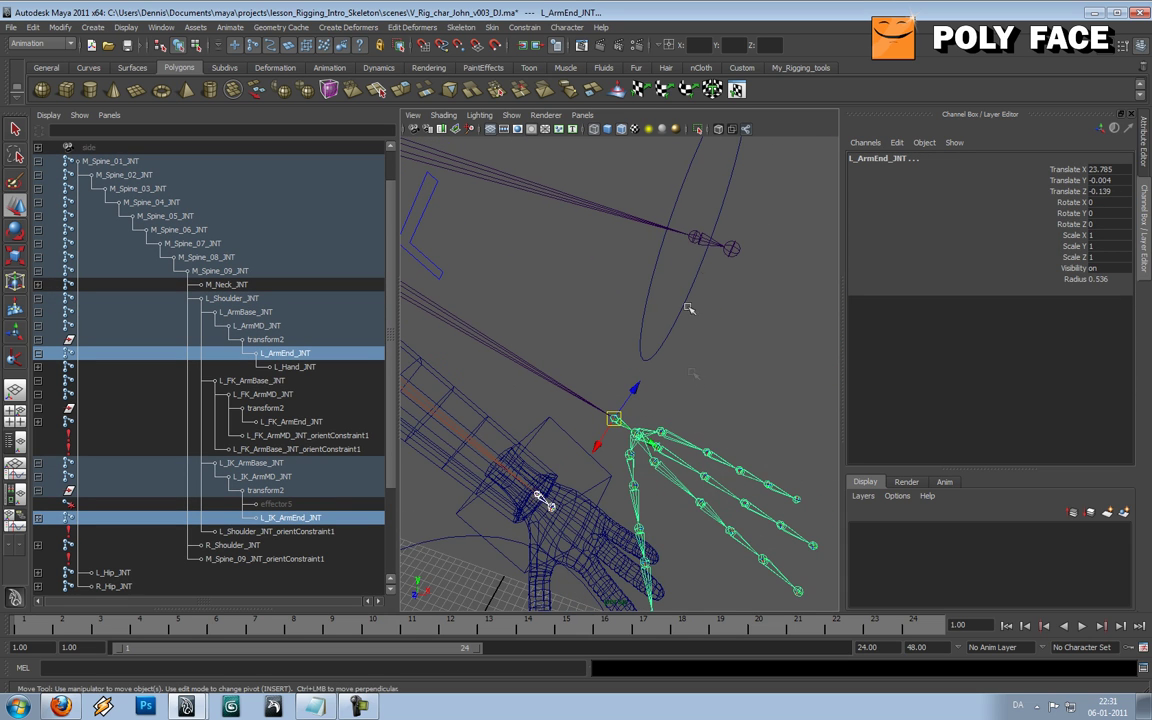
left_click(697, 240, "shift")
left_click_drag(630, 342, 560, 430, "alt")
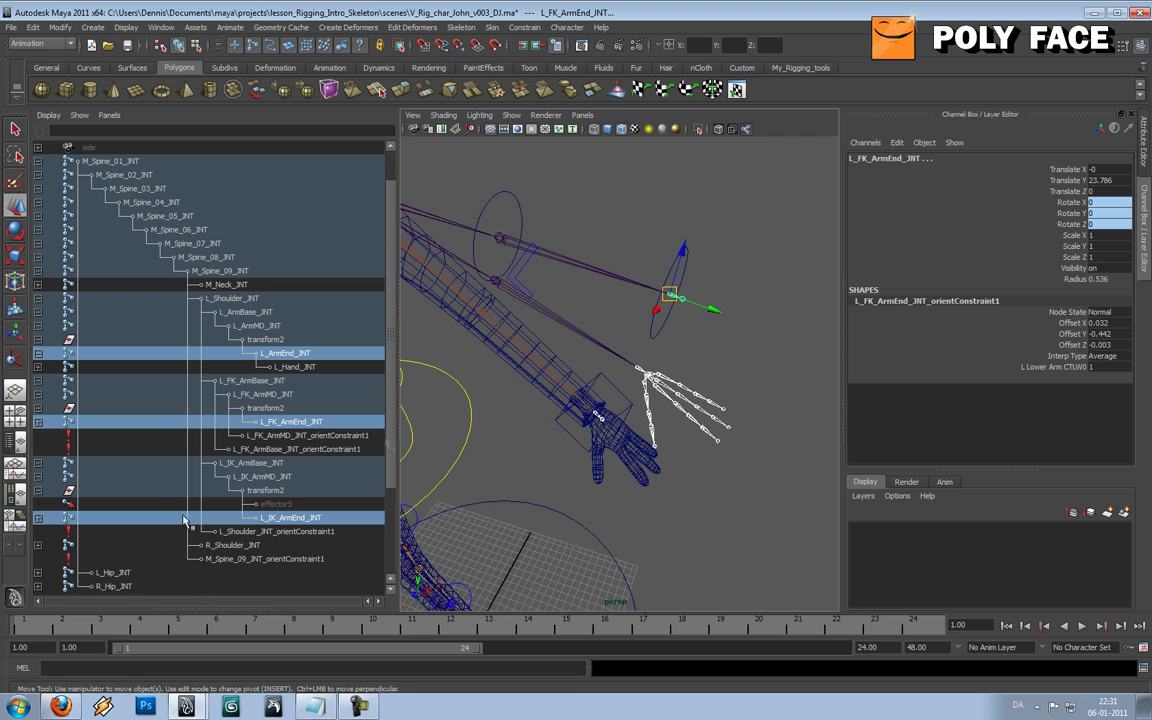
left_click(17, 497)
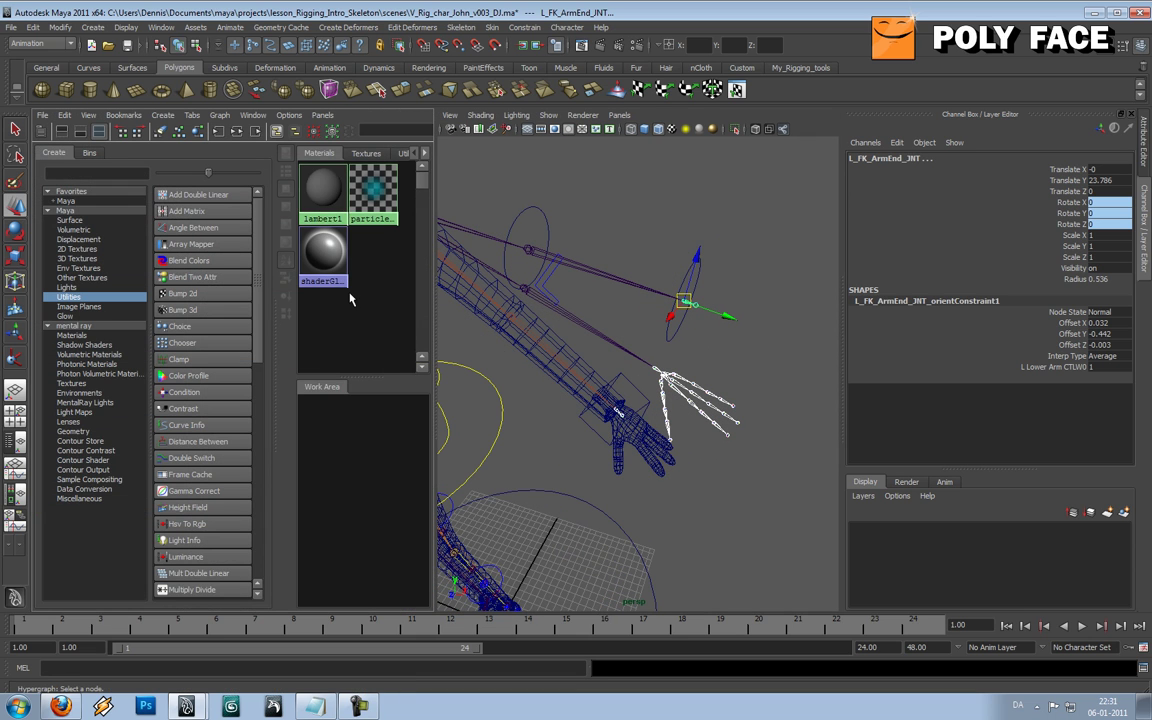
left_click(237, 133)
left_click_drag(432, 458, 568, 458)
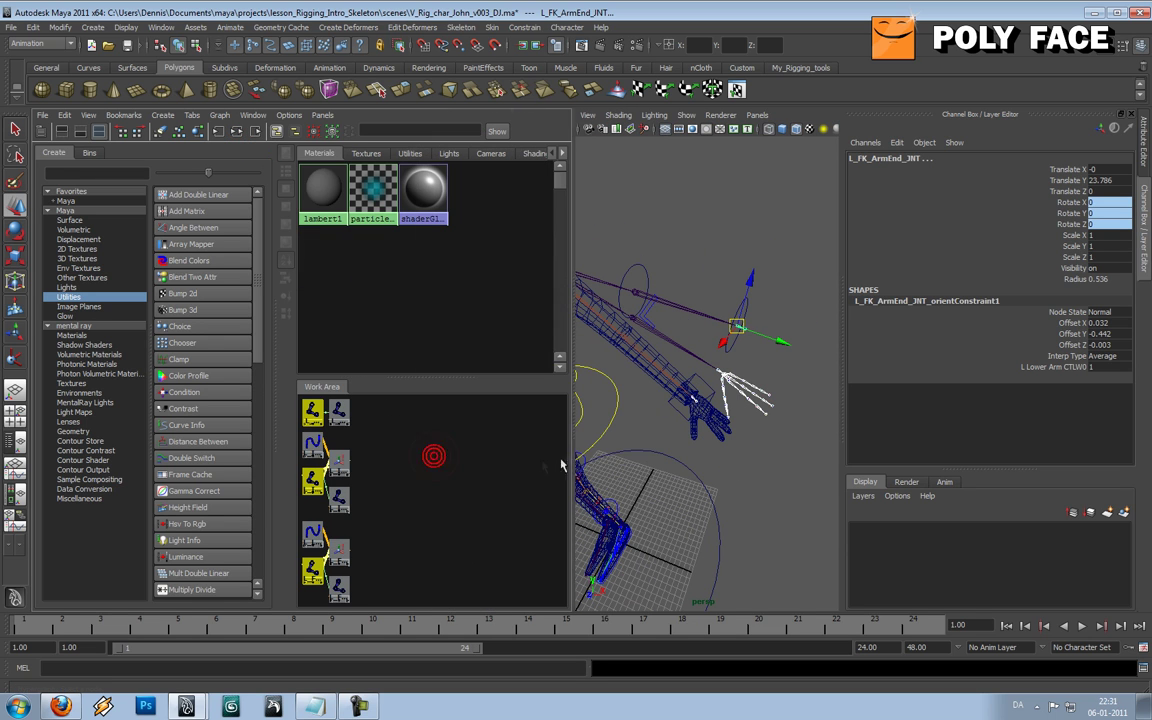
middle_click_drag(430, 478, 560, 485, "alt")
- Rearrange the graphed nodes so the IK and FK wrist joints sit together, with the bind wrist joint opposite them
left_click(385, 467)
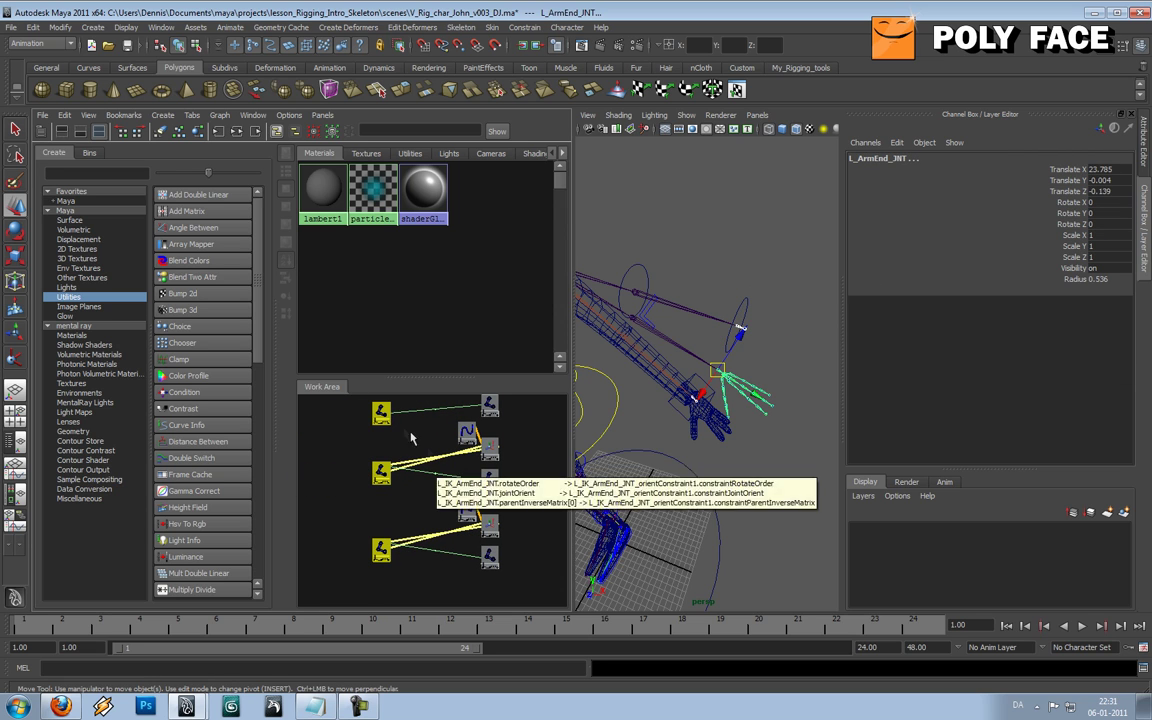
left_click_drag(380, 414, 414, 508)
left_click_drag(352, 448, 322, 503)
left_click(380, 473)
left_click(380, 549)
left_click_drag(380, 549, 334, 535)
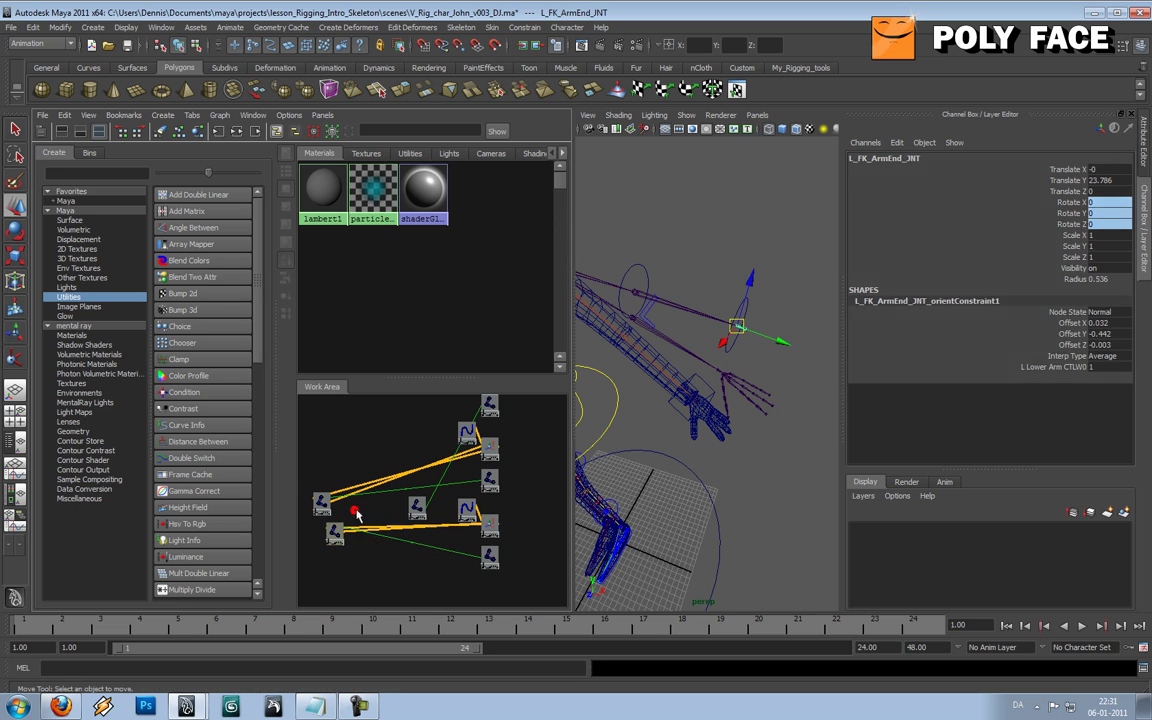
left_click(355, 512)
middle_click_drag(355, 512, 391, 506, "alt")
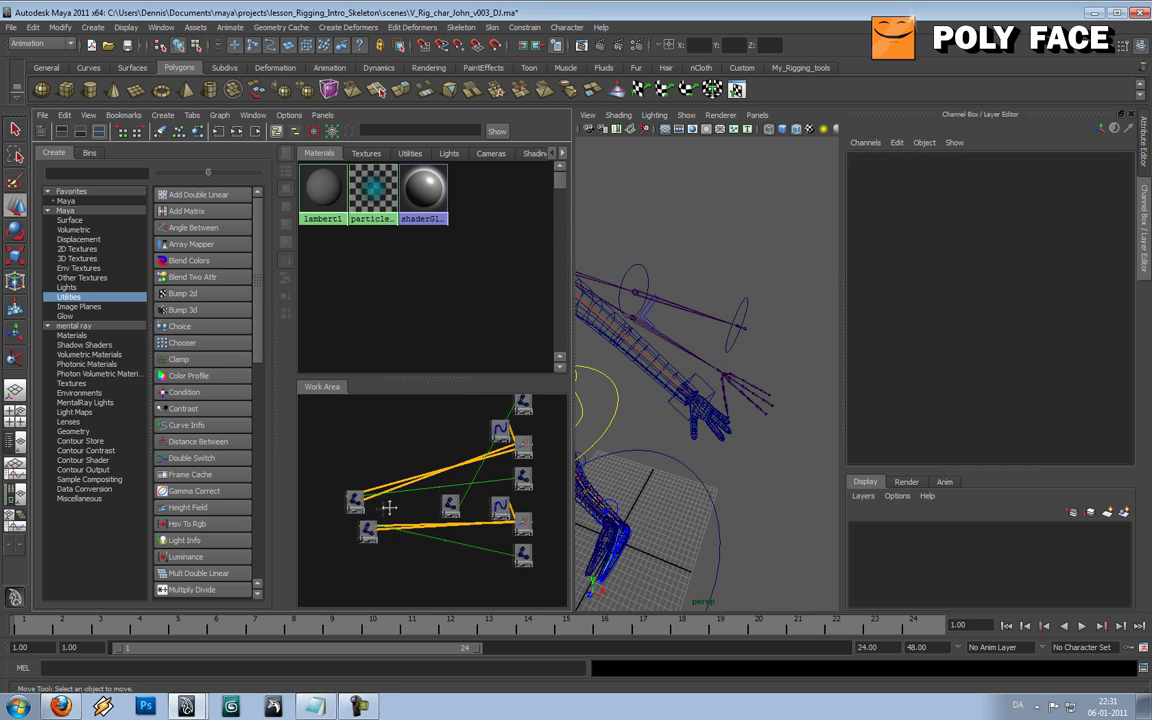
- Add a Blend Colors utility node to the graph and place it between the IK/FK wrist joints and the bind wrist joint
left_click(188, 260)
left_click_drag(307, 404, 403, 513)
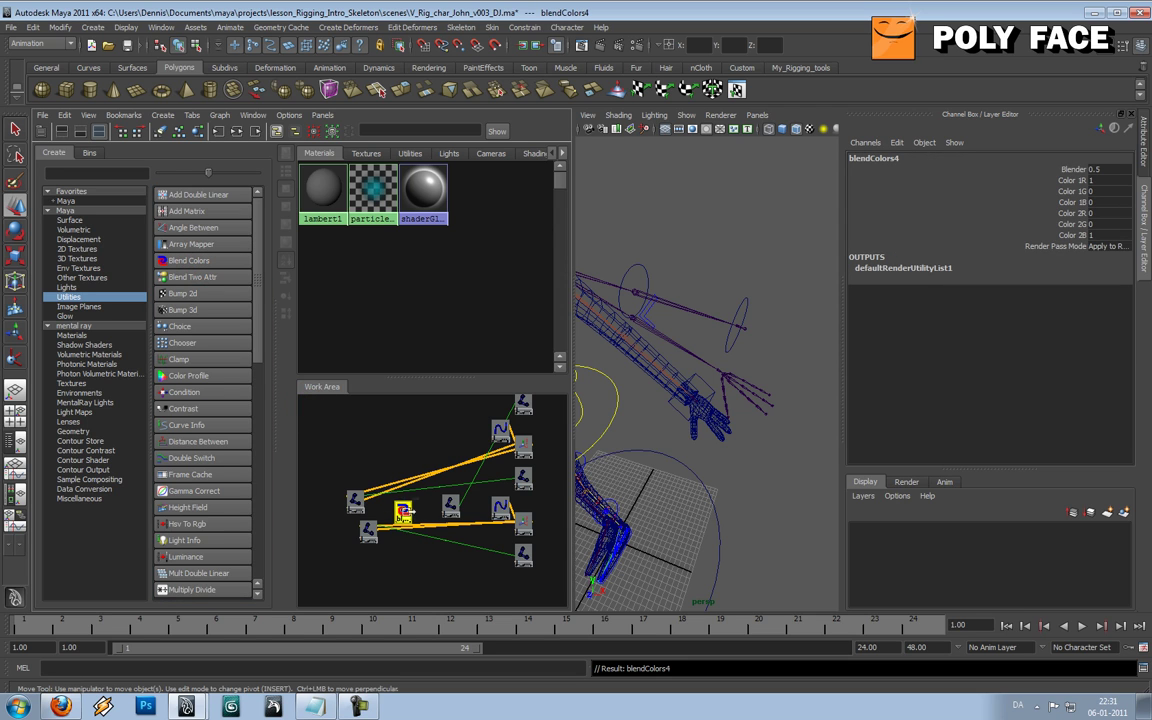
middle_click_drag(352, 499, 425, 451, "alt")
- Connect L_IK_ArmEnd_JNT's rotateX, rotateY and rotateZ to color1R, color1G and color1B of the new Blend Colors node
left_click(380, 444)
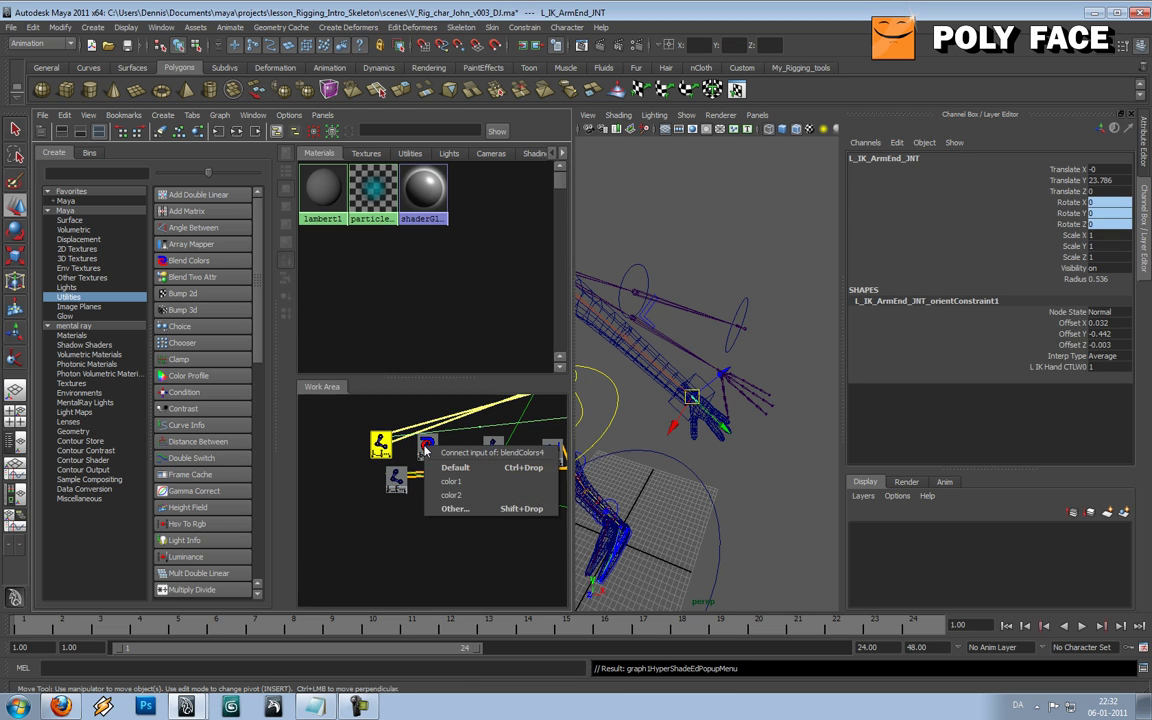
left_click(456, 509)
left_click_drag(832, 48, 795, 45)
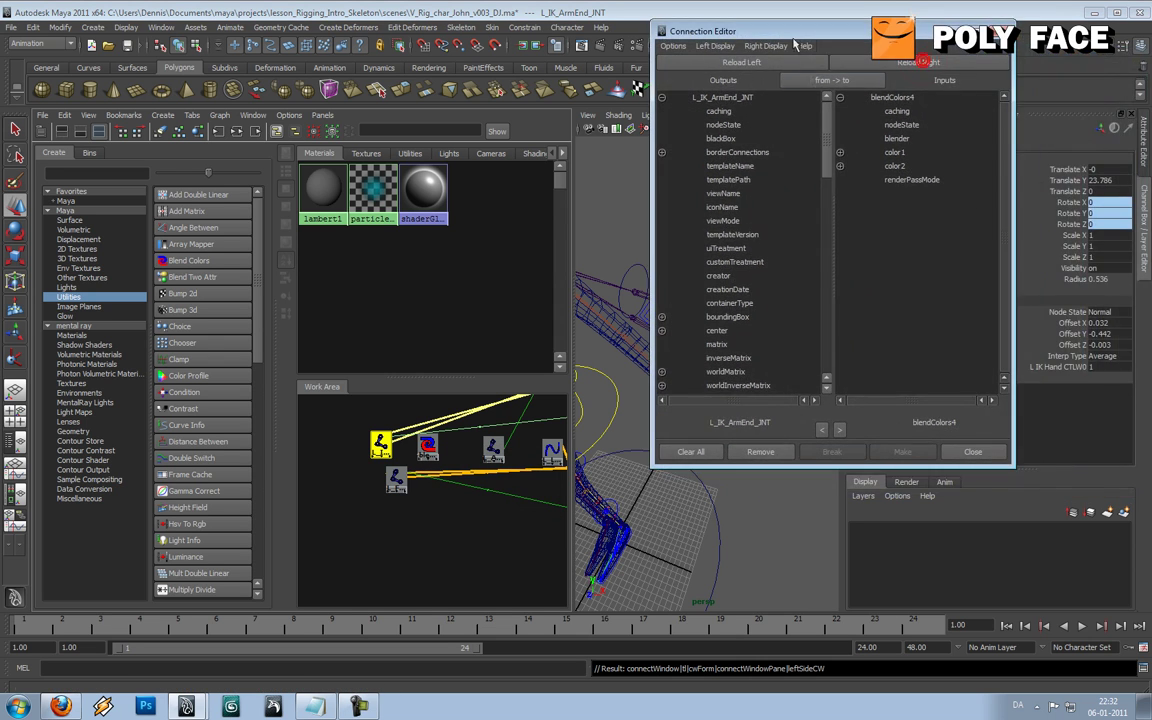
left_click_drag(826, 140, 827, 205)
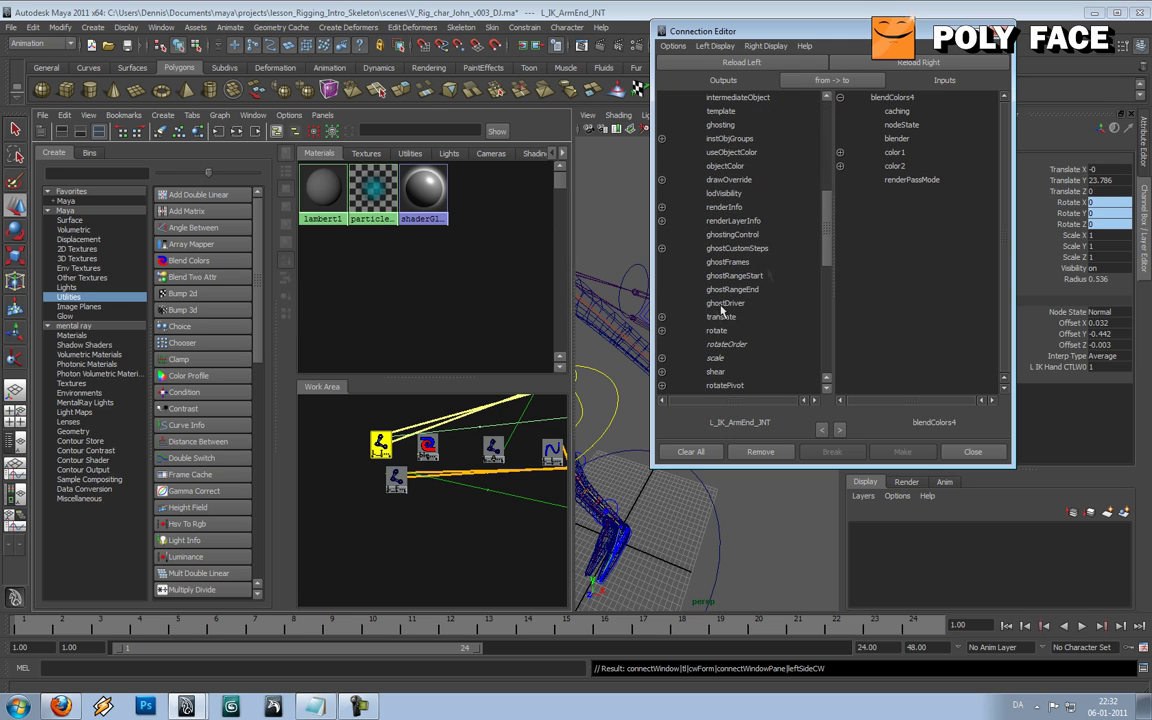
left_click(661, 330)
left_click(731, 344)
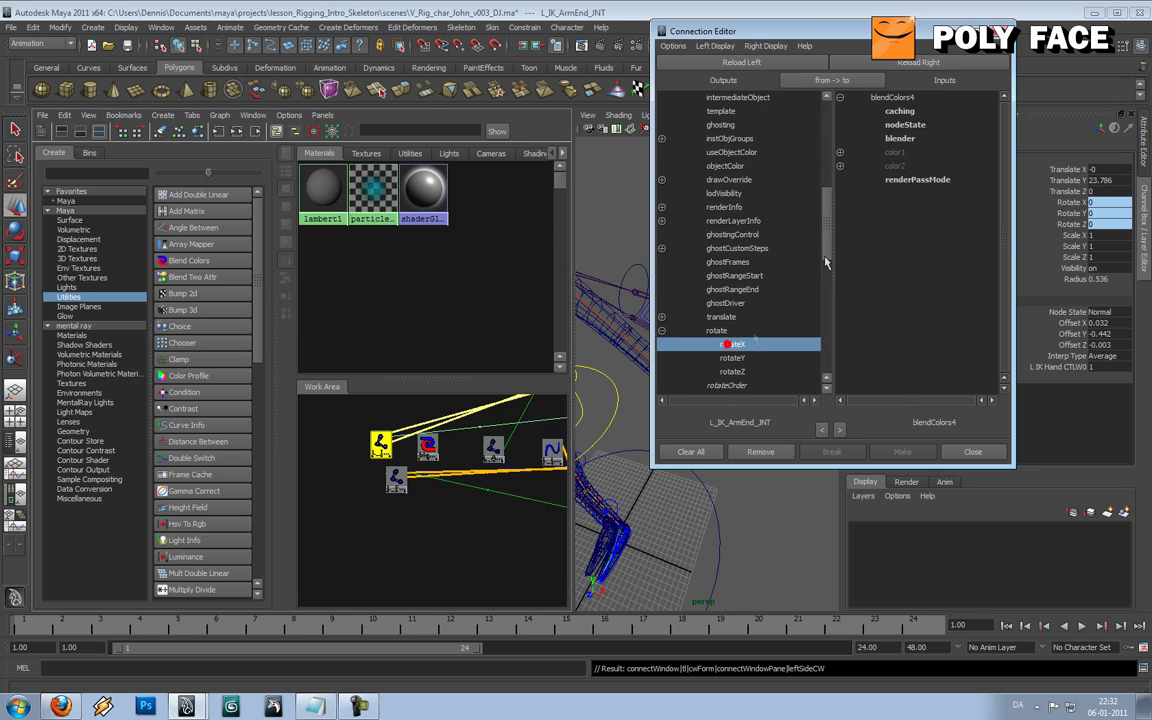
left_click(840, 152)
left_click(912, 166)
left_click(732, 357)
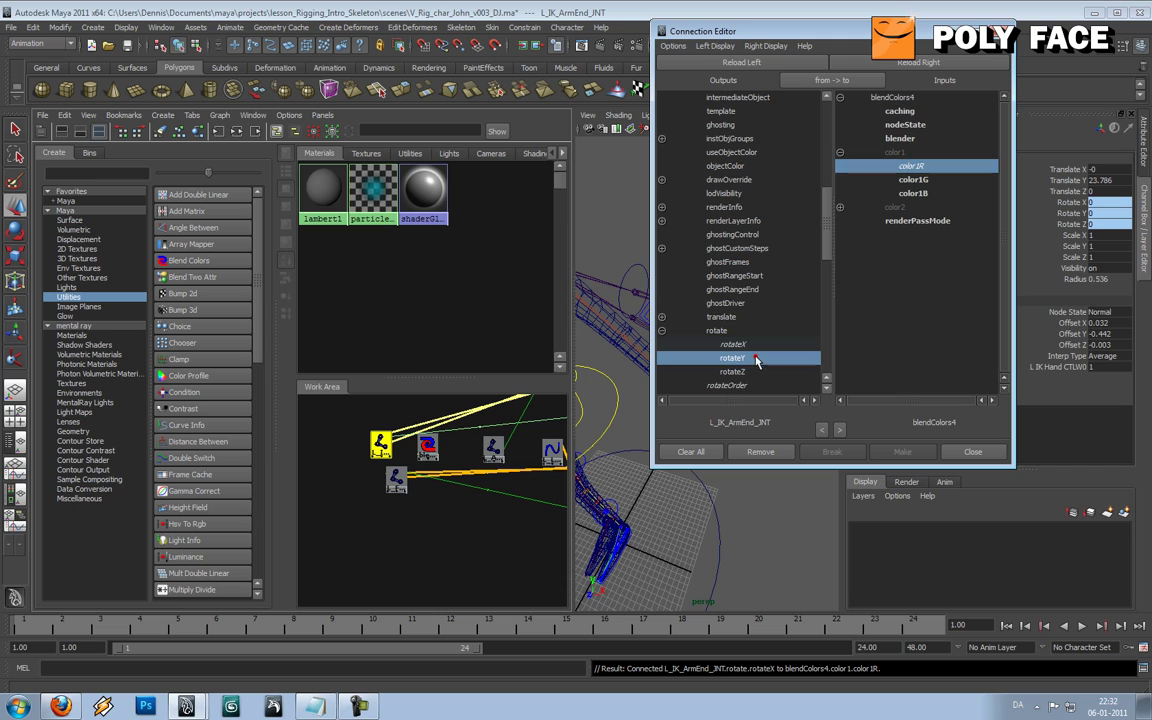
left_click(912, 179)
left_click(732, 371)
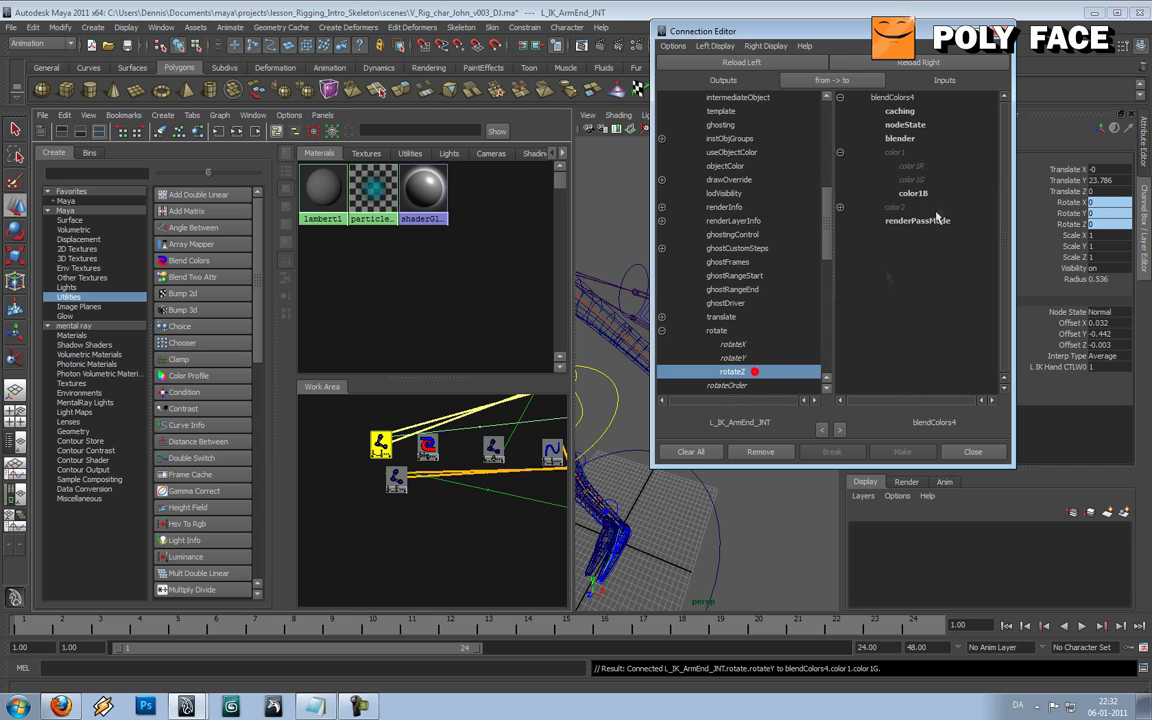
left_click(913, 193)
- Connect L_FK_ArmEnd_JNT's rotateX, rotateY and rotateZ to color2R, color2G and color2B of the wrist Blend Colors node
left_click(840, 207)
left_click_drag(827, 240, 828, 252)
left_click(828, 252)
left_click(395, 478)
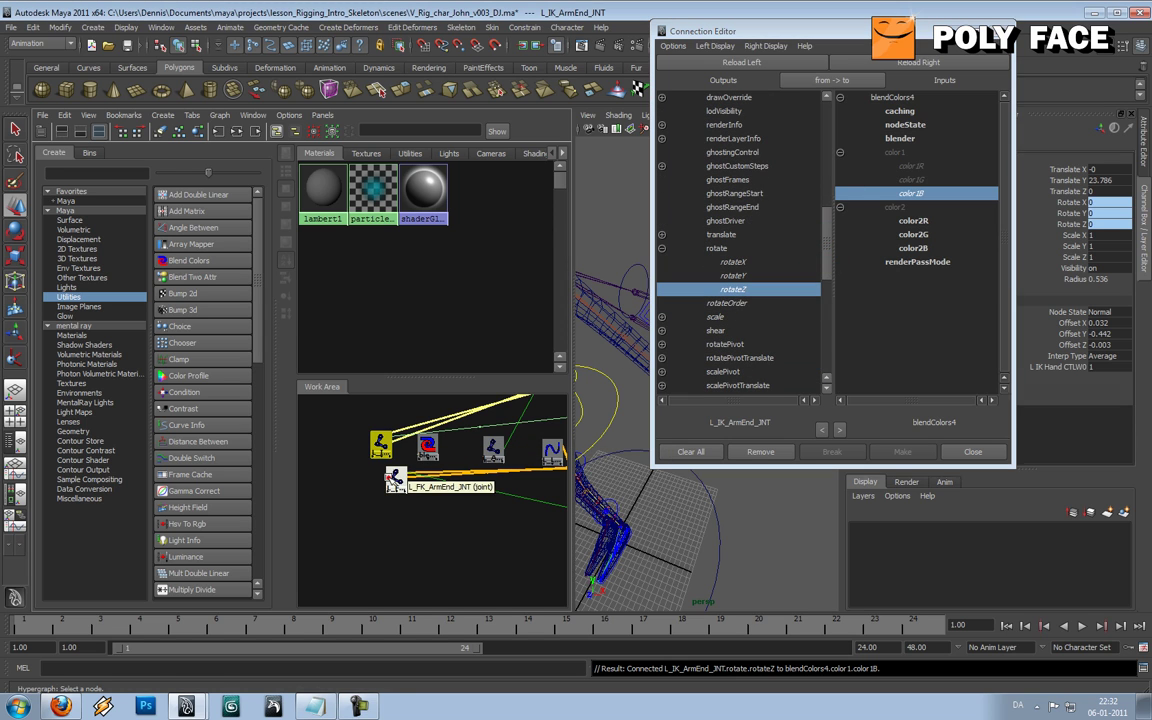
right_click(398, 472)
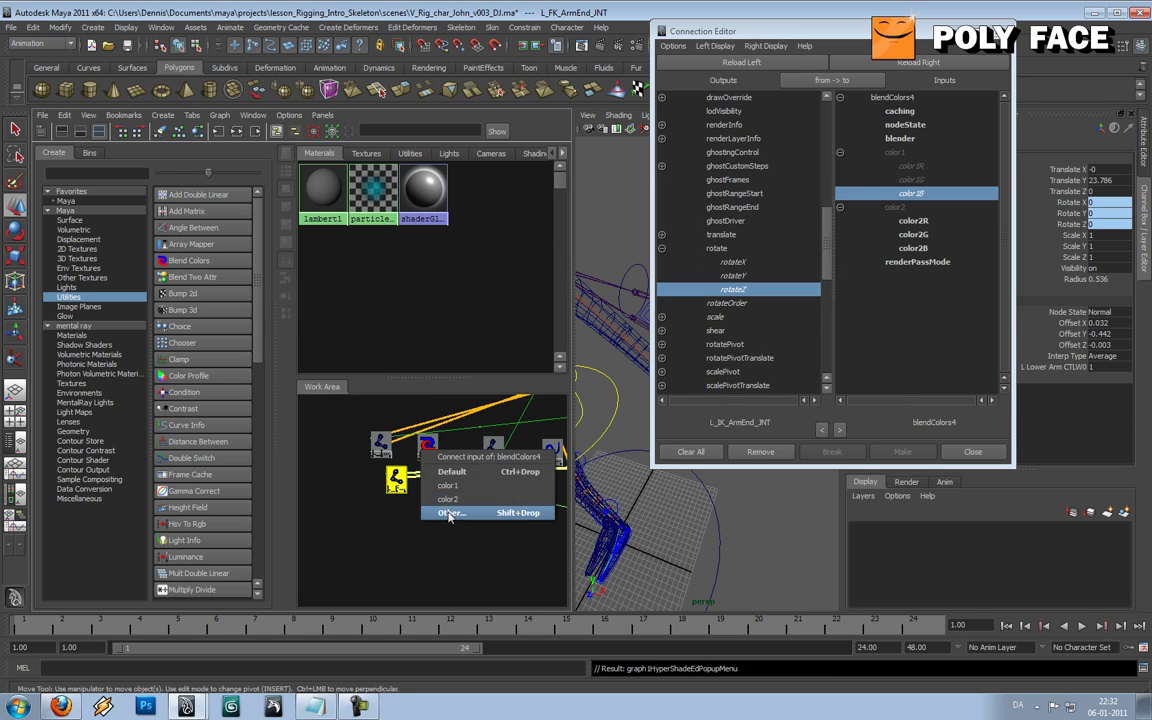
left_click(447, 511)
left_click(662, 248)
left_click(735, 261)
left_click(839, 166)
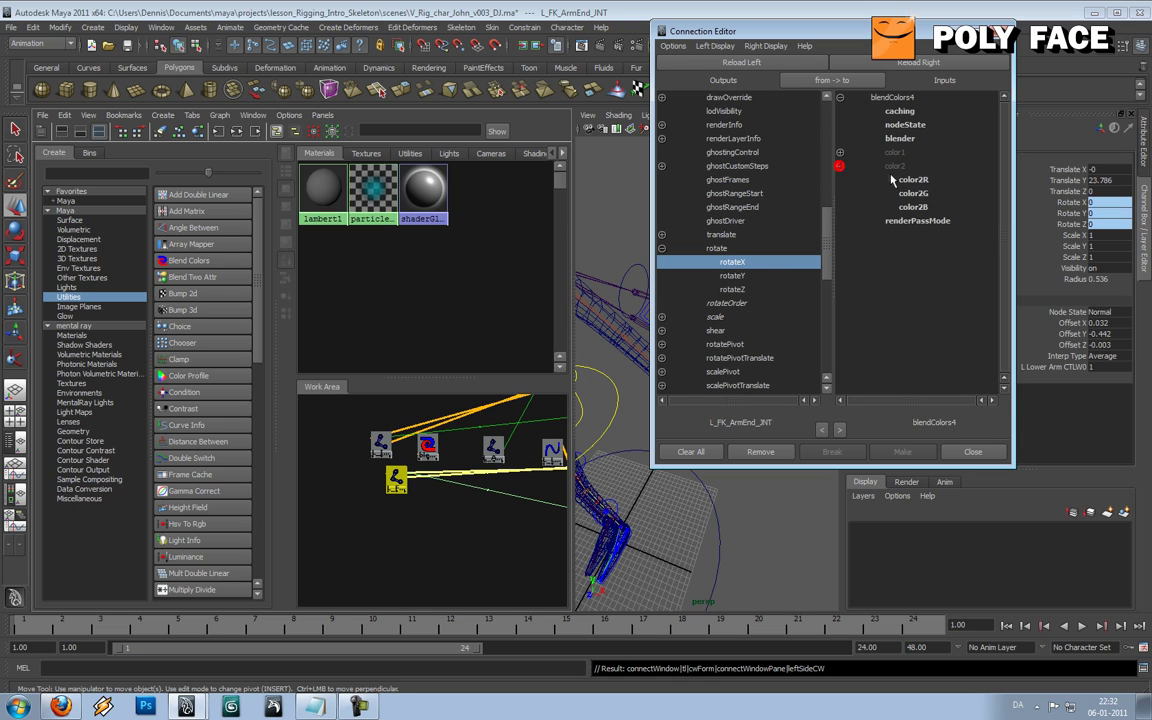
left_click(900, 179)
left_click(735, 275)
left_click(910, 193)
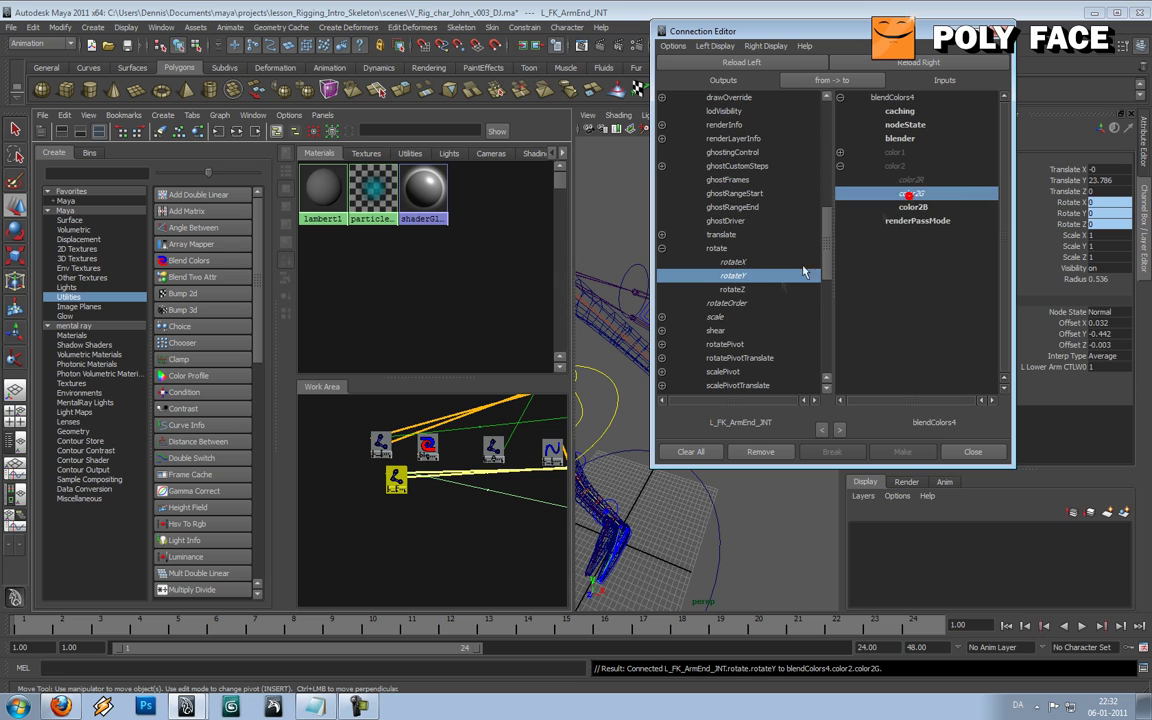
left_click(760, 289)
left_click(908, 207)
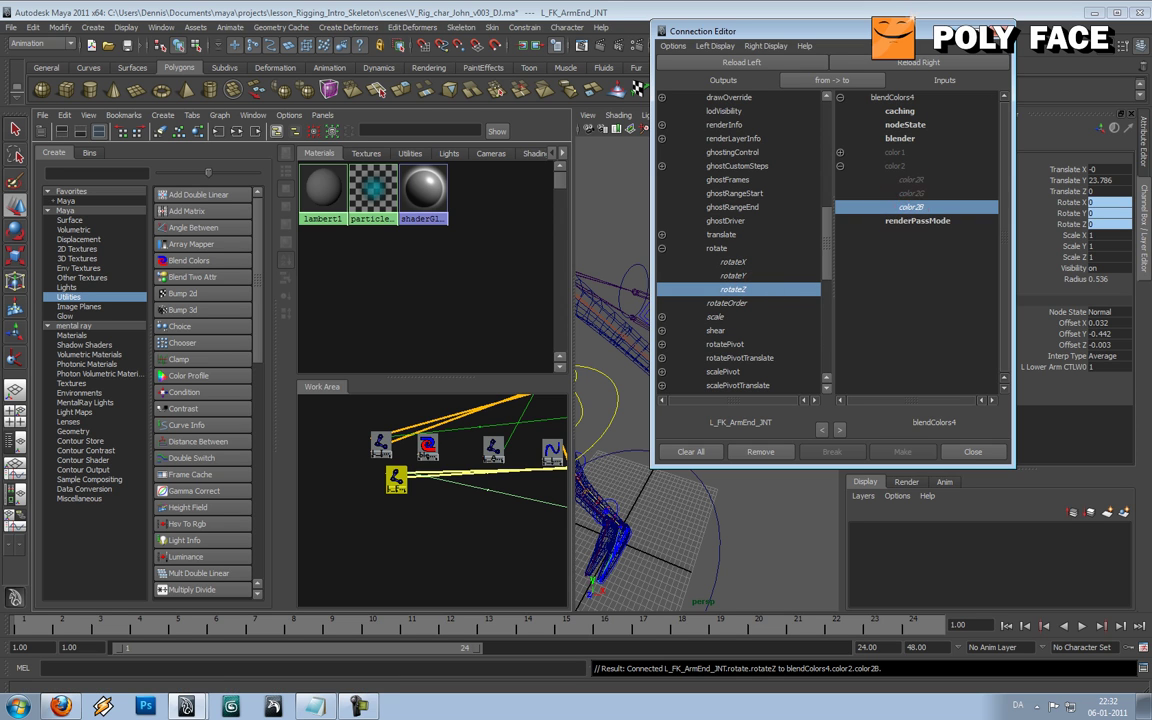
left_click(972, 31)
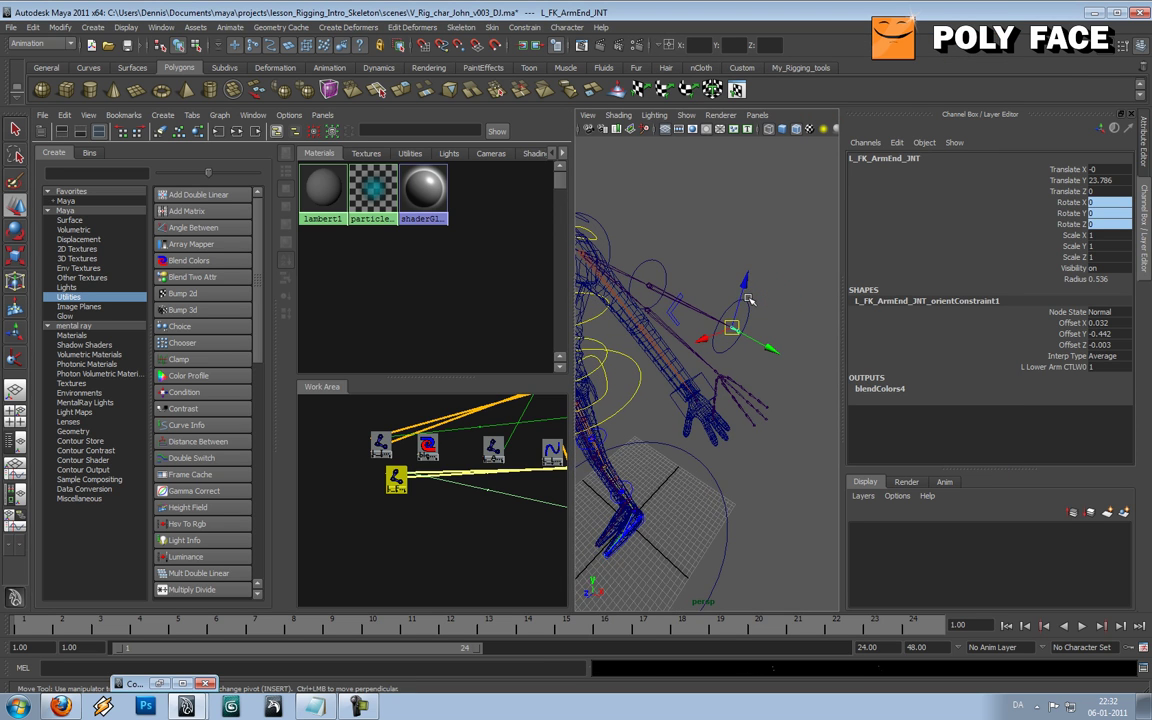
- Connect the wrist Blend Colors node's outputR, outputG and outputB to rotateX, rotateY and rotateZ of L_ArmEnd_JNT
left_click(748, 300)
left_click(430, 445)
middle_click_drag(430, 445, 493, 450)
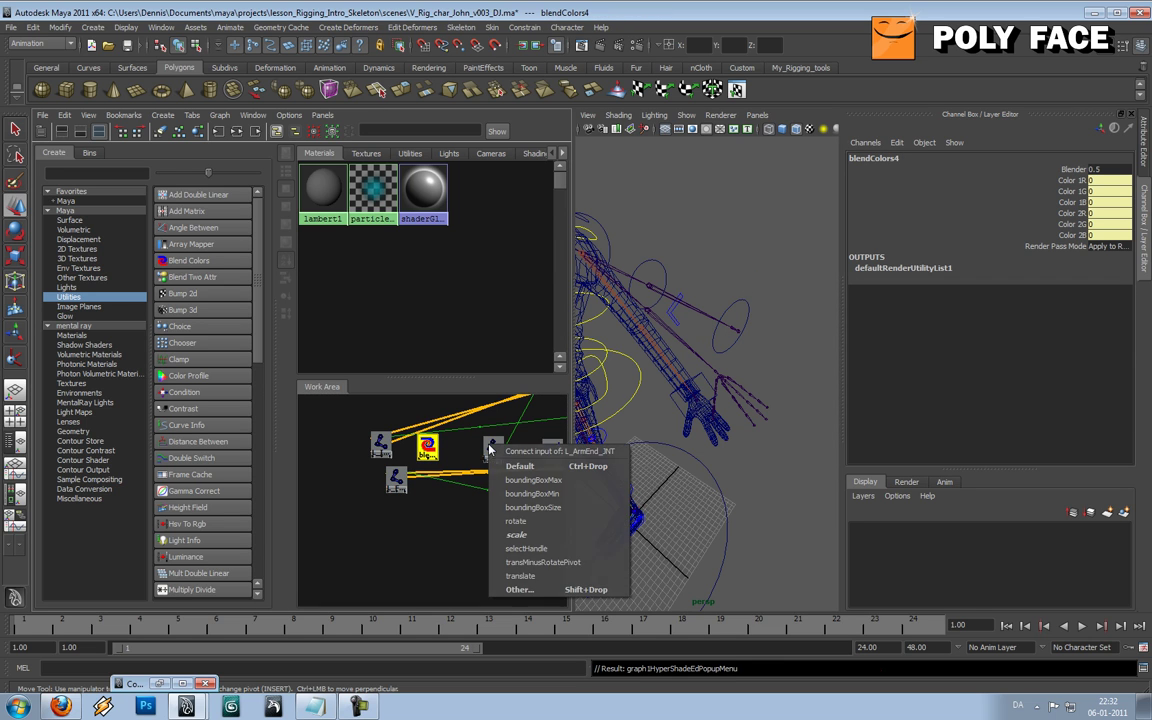
left_click(520, 590)
left_click_drag(822, 55, 437, 92)
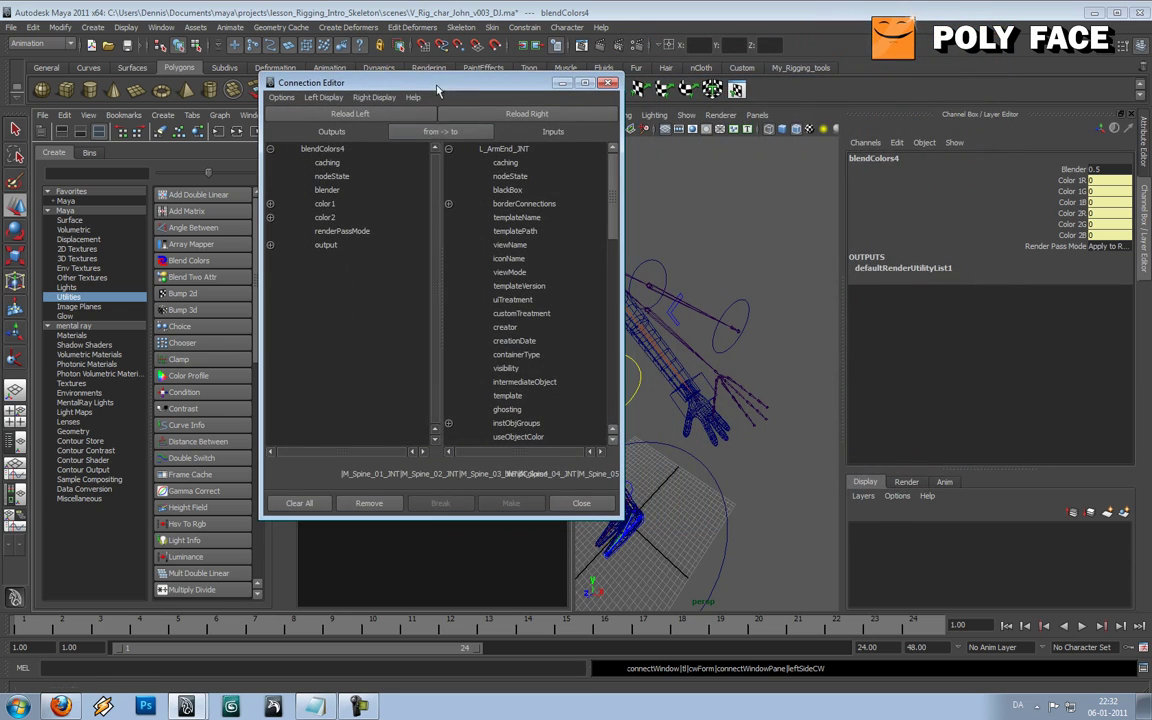
left_click(269, 244)
left_click(345, 259)
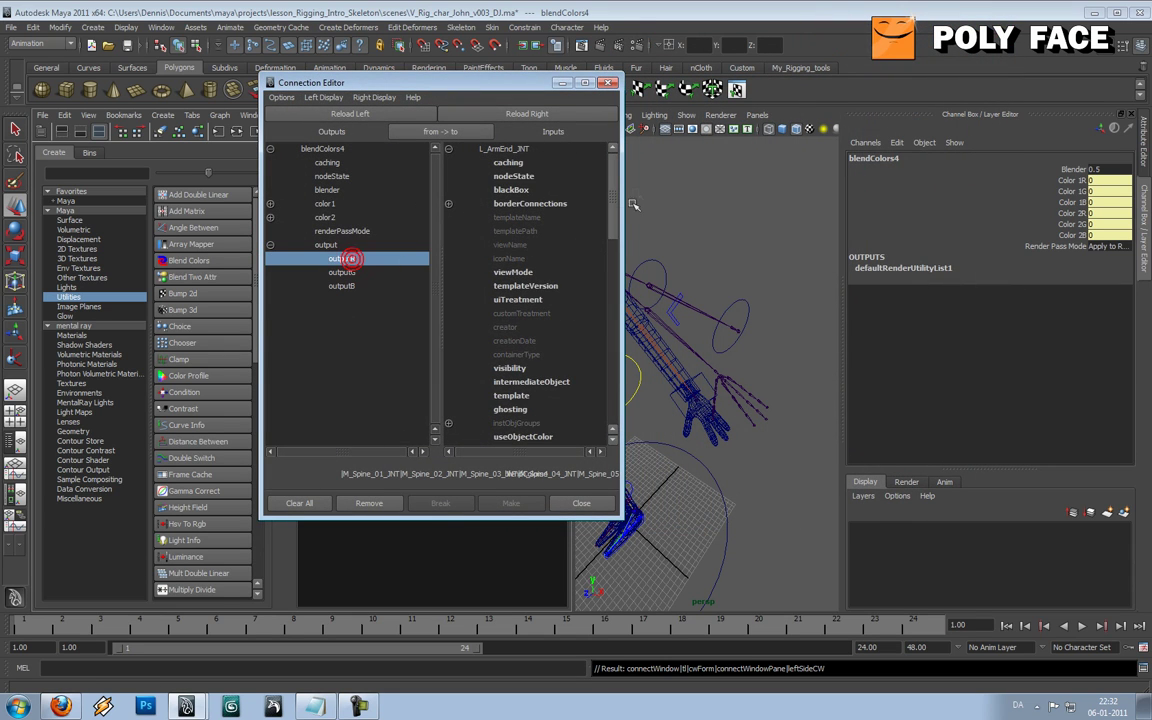
left_click_drag(613, 188, 611, 292)
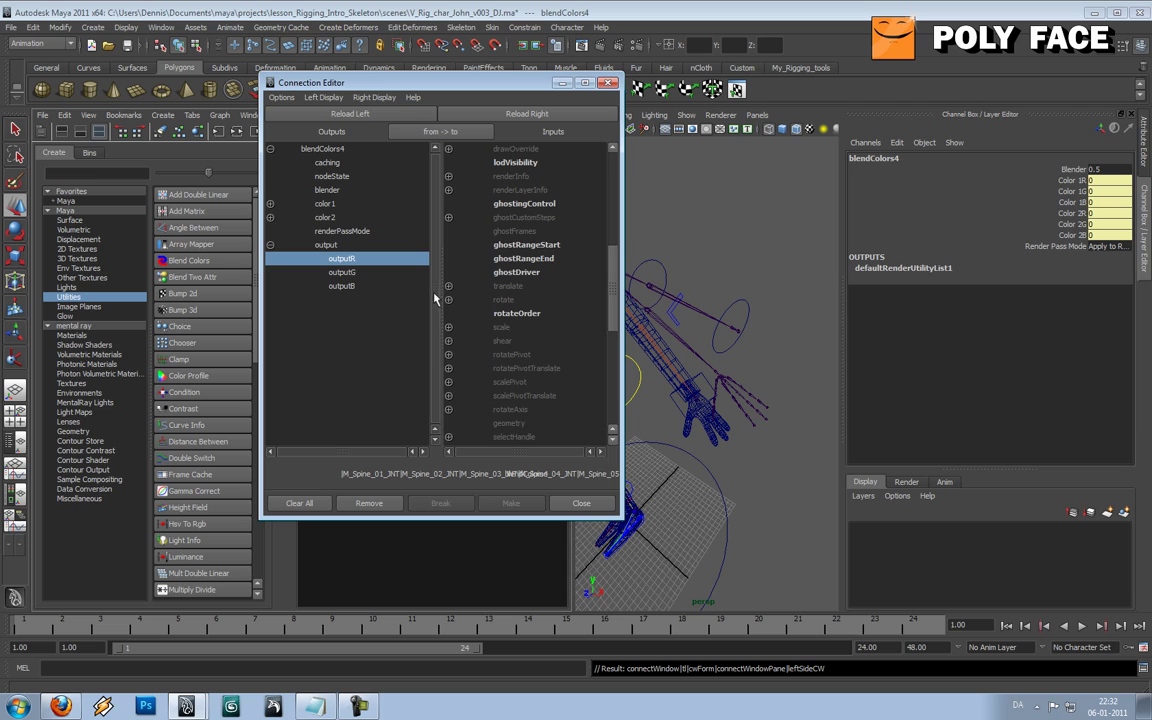
left_click(448, 300)
left_click(369, 271)
left_click(518, 327)
left_click(341, 286)
left_click(516, 340)
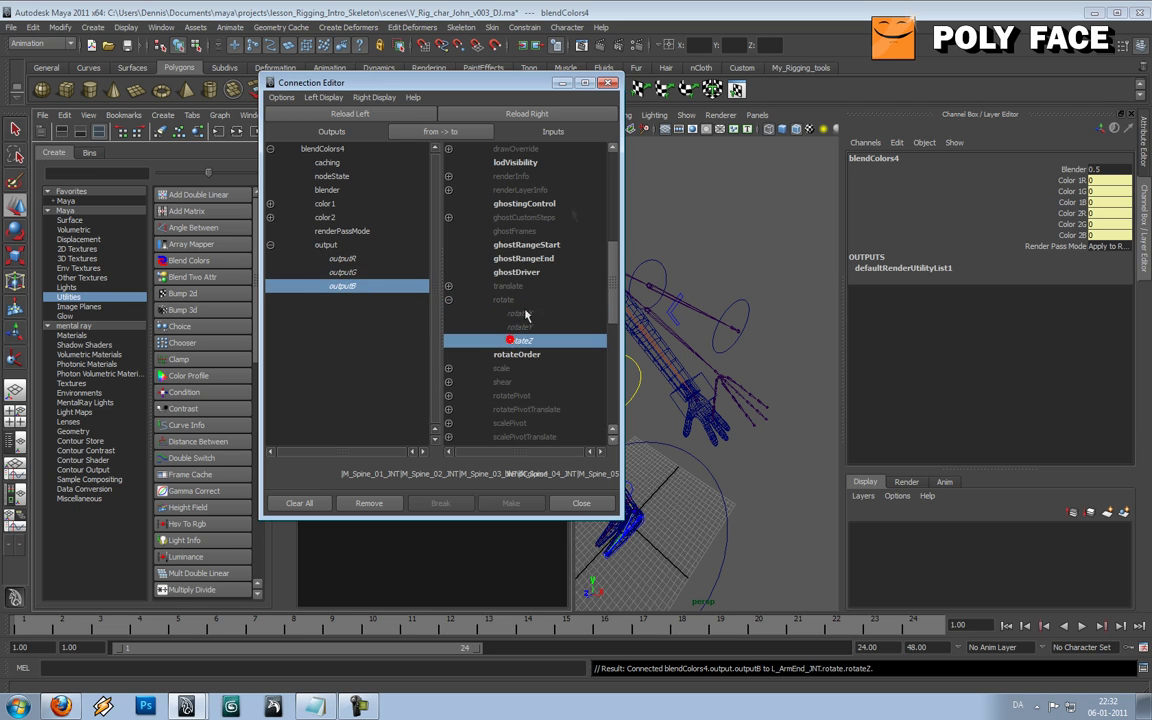
left_click(562, 82)
- Rotate the FK wrist circle L_LowerArm_CTL in two test directions to check the wrist blend, undoing each rotation
left_click(741, 308)
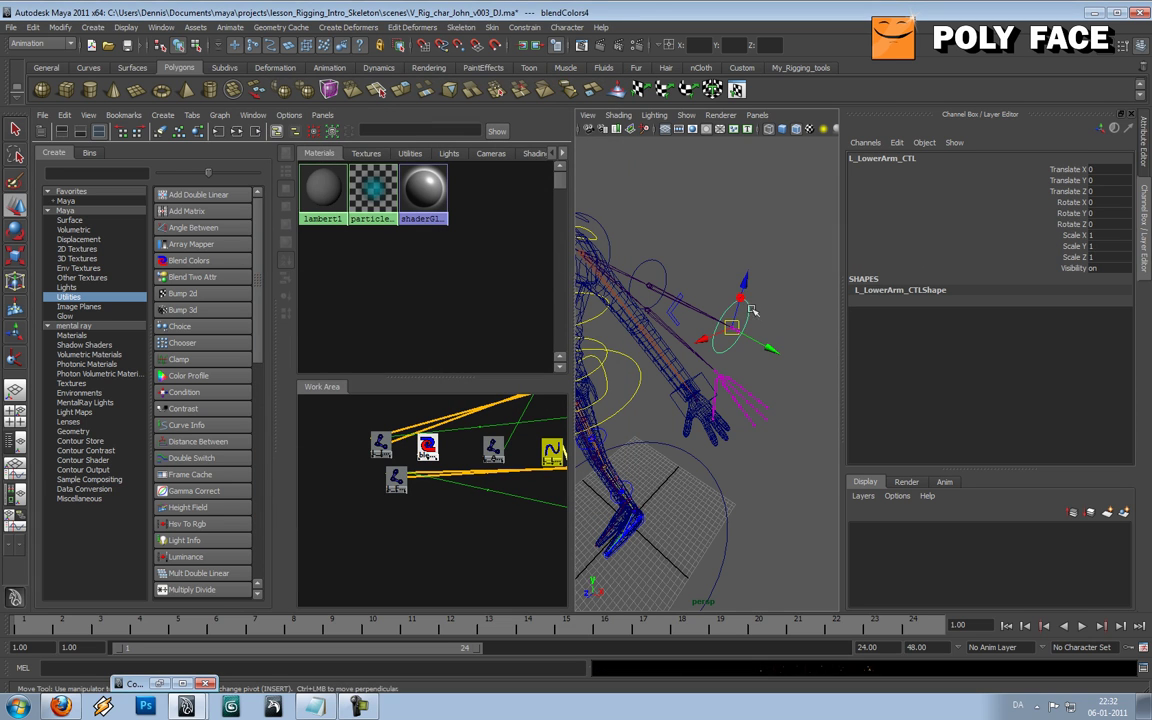
key("e")
left_click_drag(749, 361, 793, 371)
key("ctrl+z")
left_click_drag(784, 296, 695, 305)
key("ctrl+z")
- Set the wrist Blend Colors node's Blender to 1 and test the FK and IK wrist controls, undoing each test
left_click(426, 446)
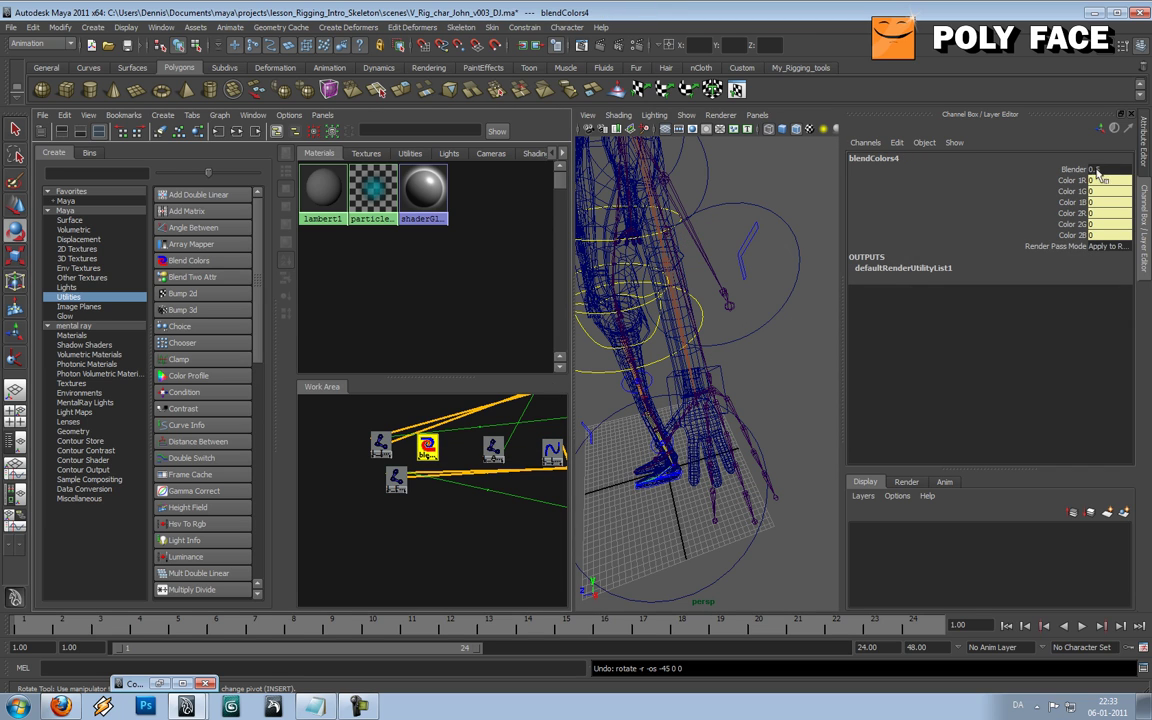
key("Tab")
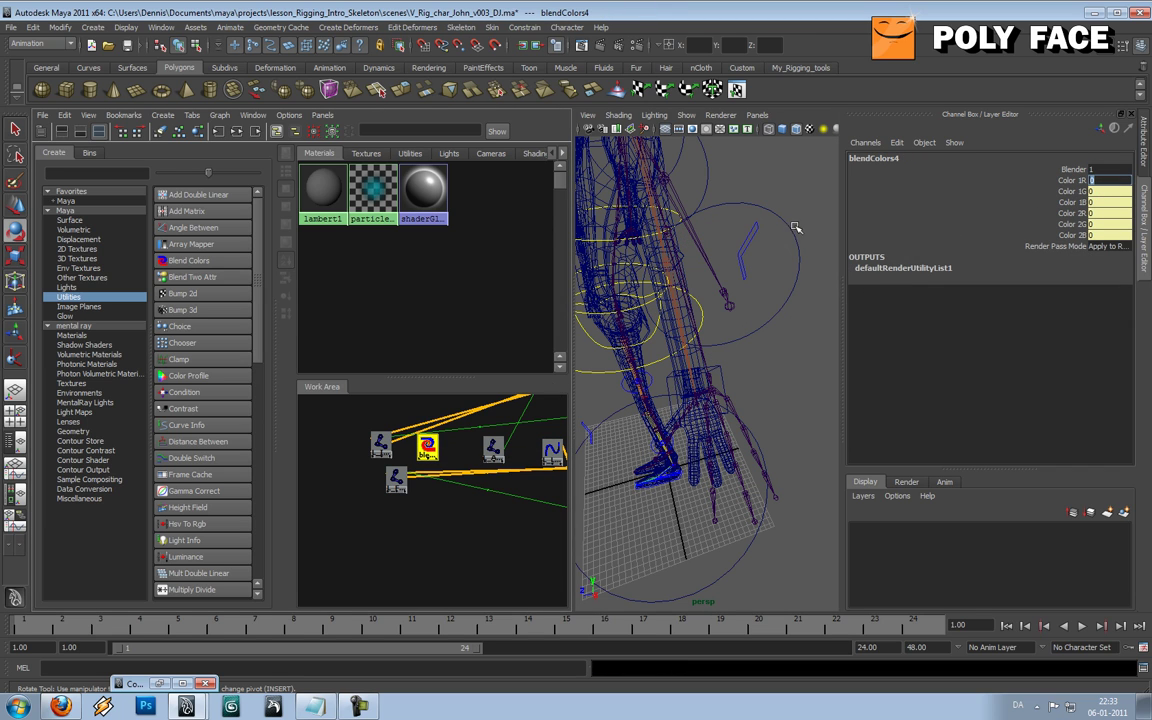
left_click(795, 228)
left_click_drag(762, 340, 760, 343)
key("ctrl+z")
left_click(722, 377)
left_click_drag(738, 398, 722, 424, "alt")
key("ctrl+z")
- Set the wrist Blend Colors node's Blender to 0 and test-rotate the FK wrist circle, undoing the rotation
left_click(428, 446)
left_click(1105, 169)
type("0")
key("Tab")
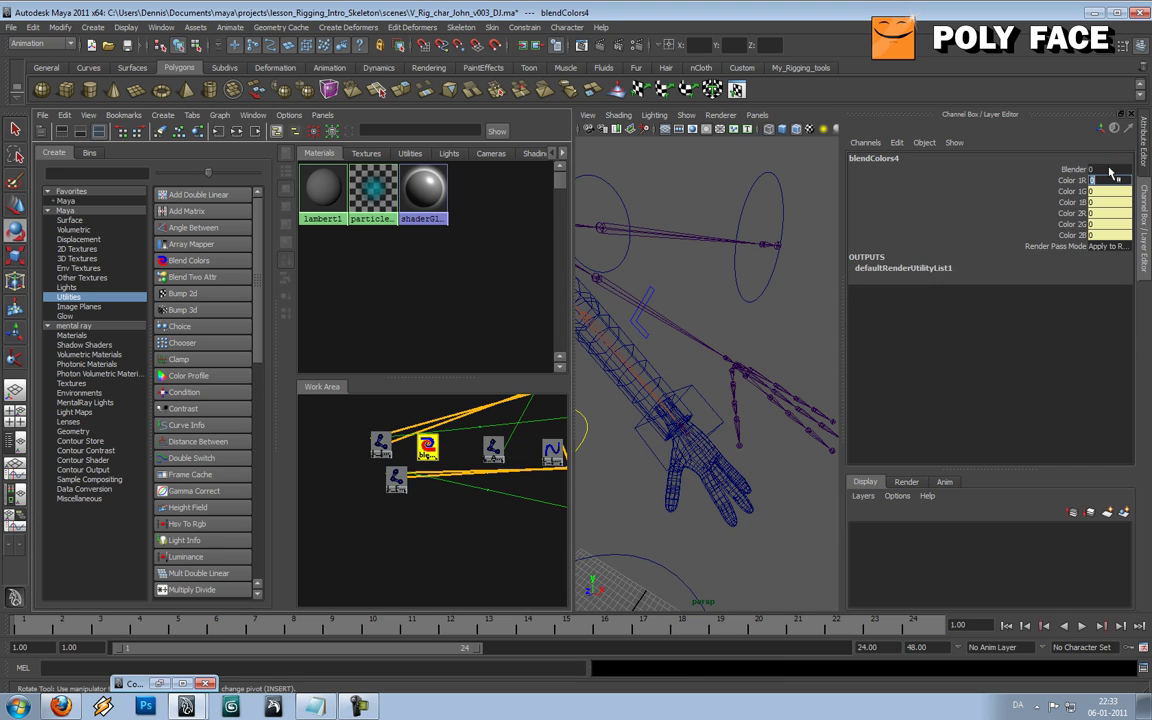
left_click(769, 178)
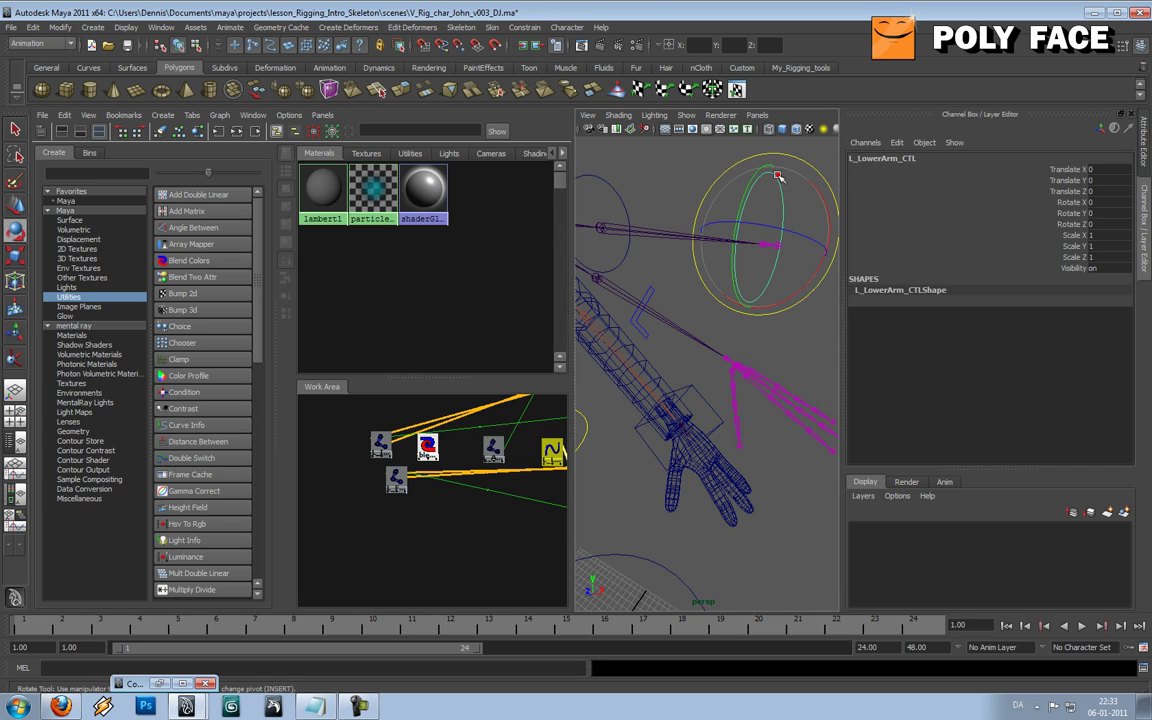
left_click_drag(790, 211, 810, 319)
key("ctrl+z")
left_click(804, 327)
scroll(803, 327, "down", 5)
scroll(798, 322, "up", 4)
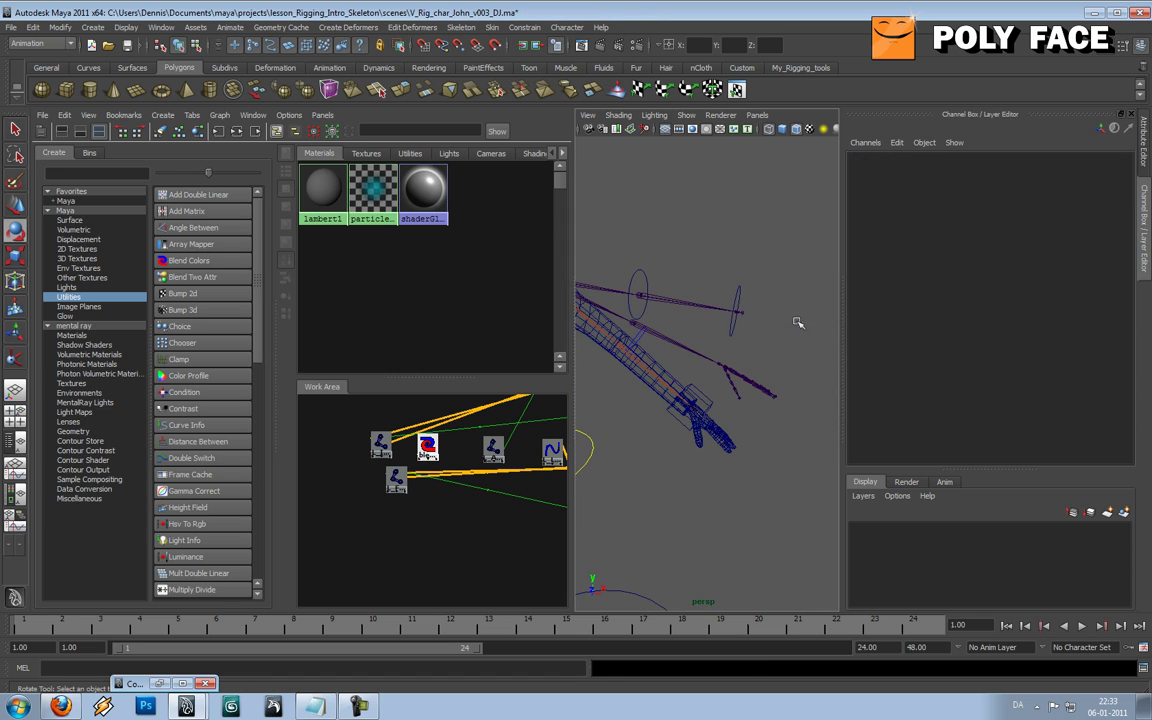
- Reset the Rotate X of the FK upper arm control L_UpperArm_CTL to 0 and deselect it
left_click(703, 393)
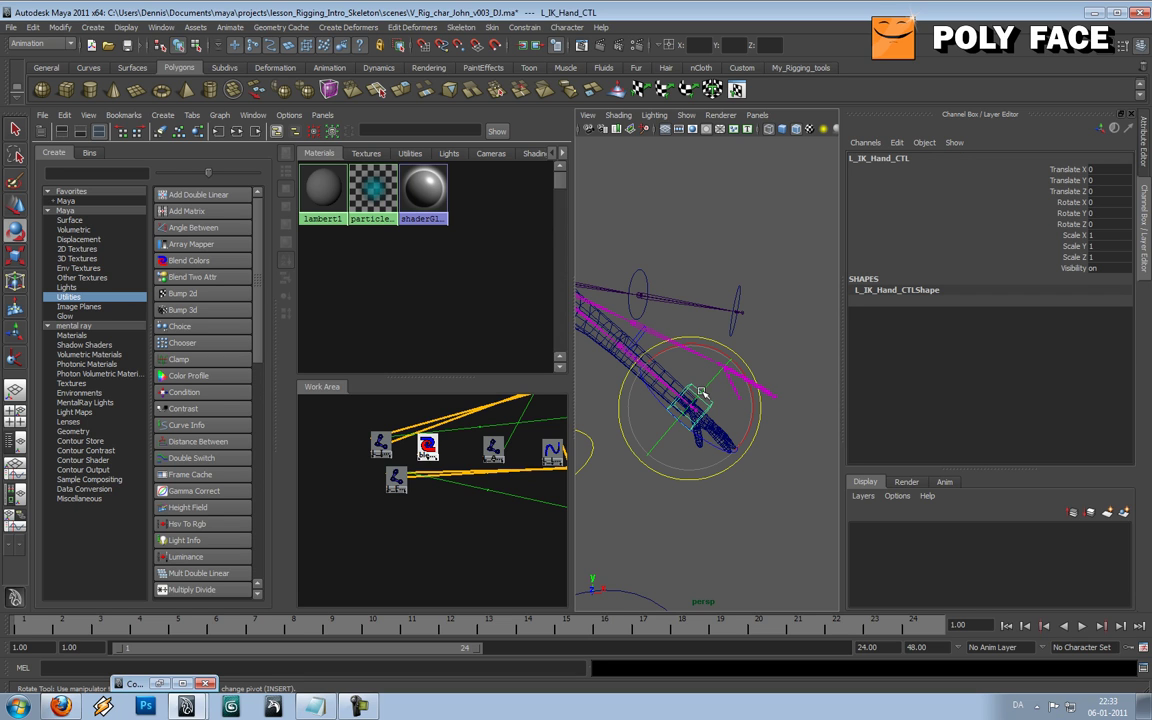
left_click(736, 296)
left_click(681, 234)
left_click_drag(681, 234, 697, 283, "alt")
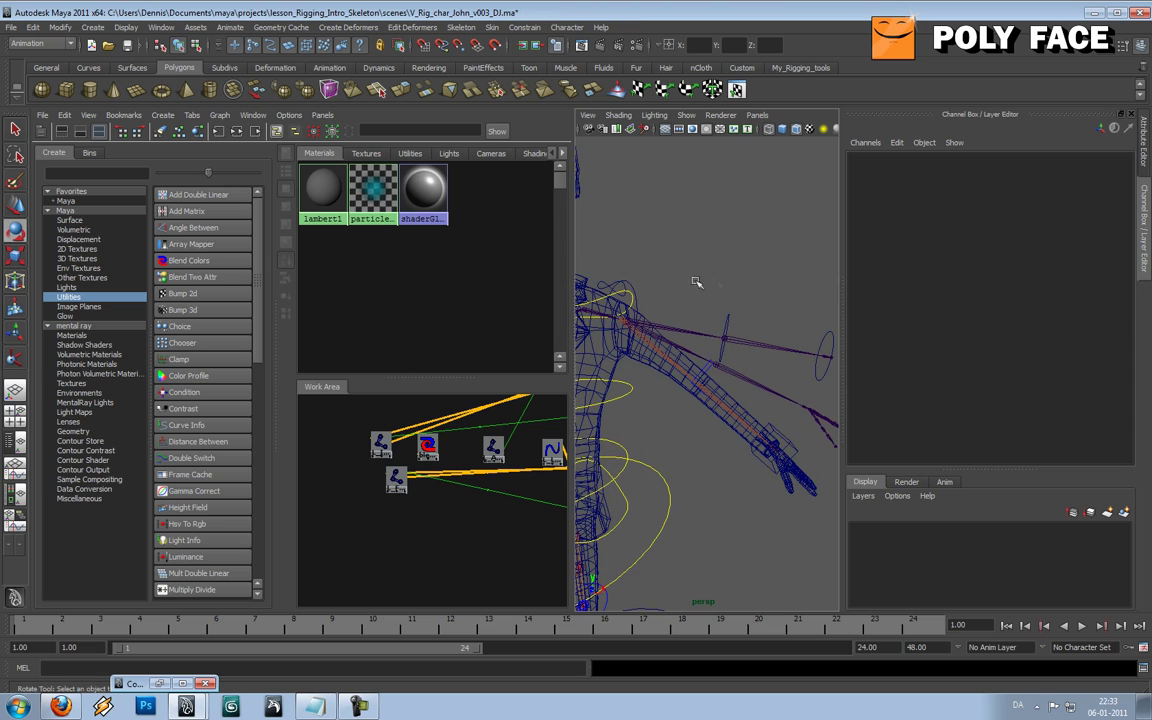
left_click(638, 284)
double_click(1097, 201)
type("0")
key("Tab")
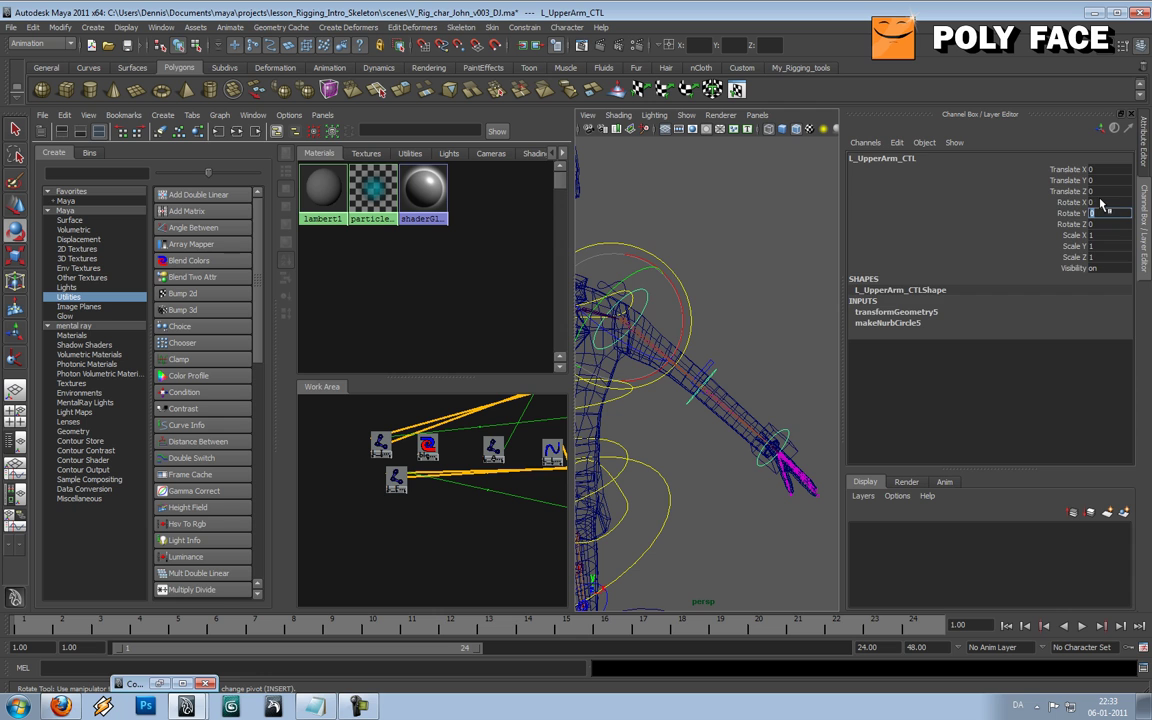
left_click(787, 308)
mouse_move(771, 329)
left_mouse_down("alt")
mouse_move(692, 338)
mouse_move(764, 321)
mouse_move(750, 333)
left_mouse_up("alt")
scroll(692, 338, "down", 4)
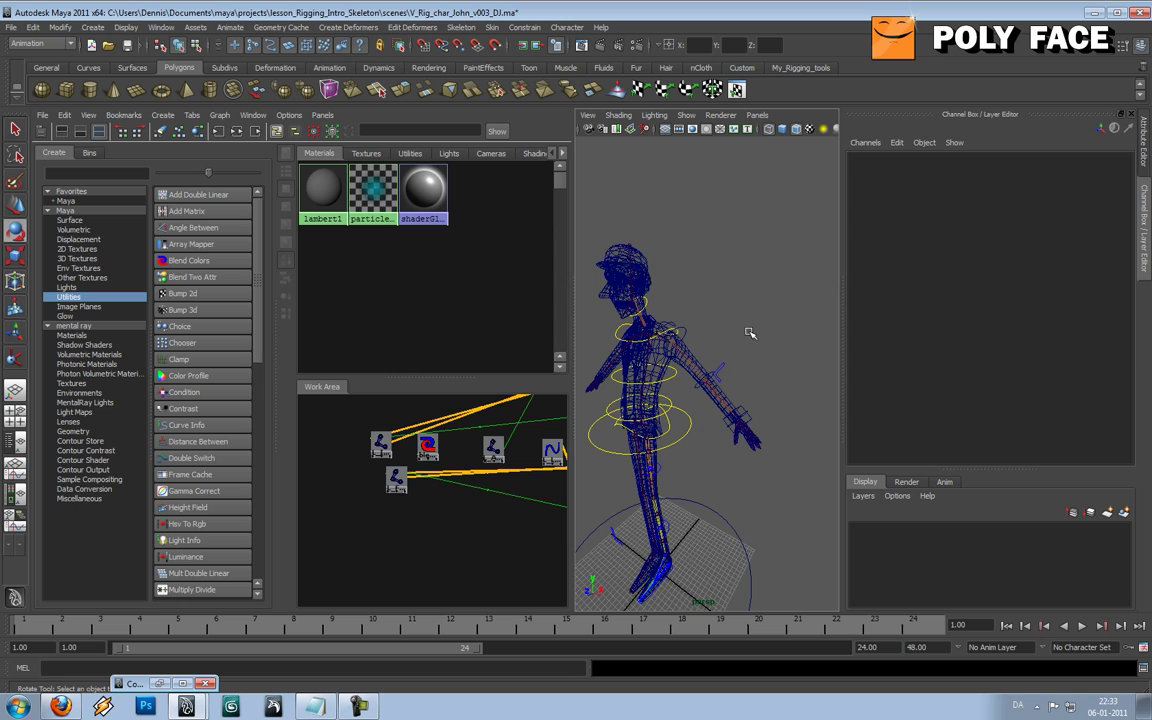
- In the top view, begin a straight-segmented CV curve at the left wrist and trace it around the finger farthest from the thumb
key("space")
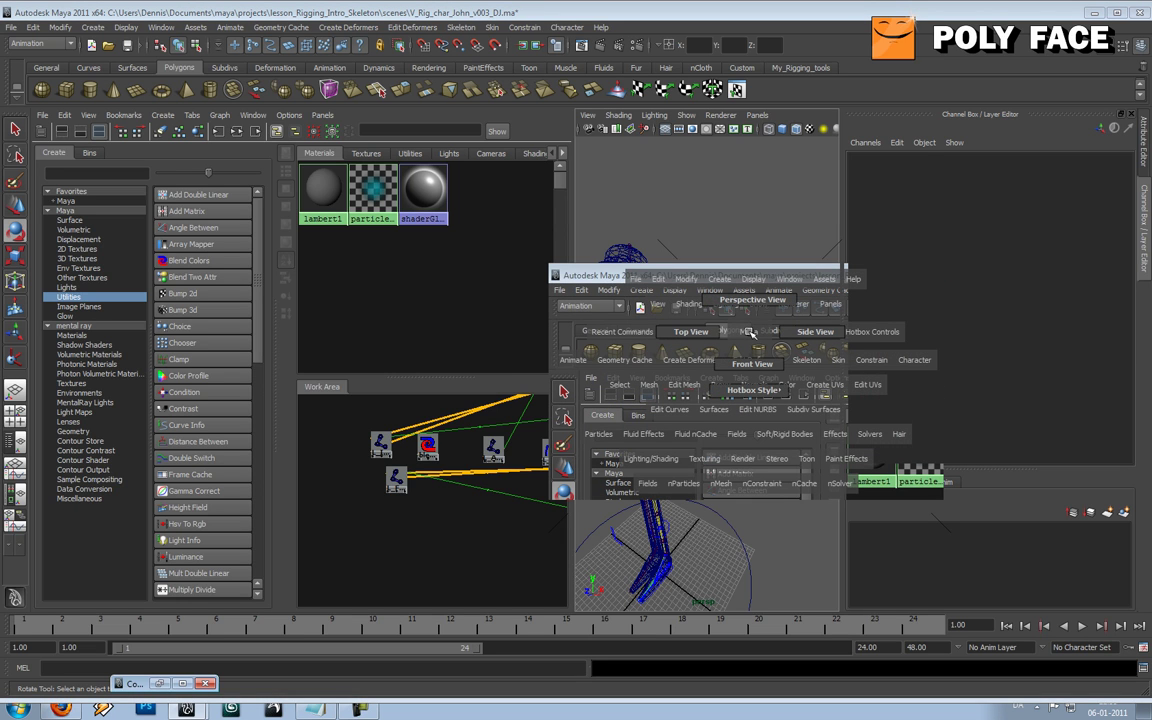
left_click_drag(750, 331, 665, 306)
key("space")
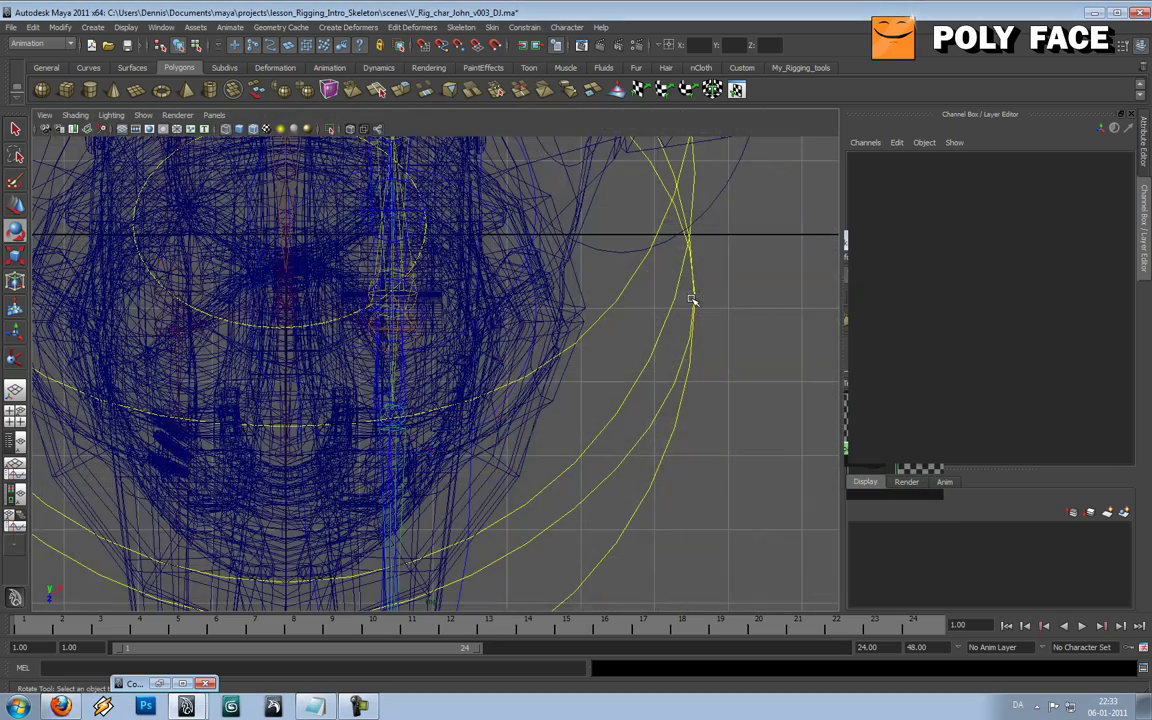
middle_click_drag(746, 262, 463, 434, "alt")
scroll(663, 332, "down", 6)
middle_click_drag(688, 321, 540, 320, "alt")
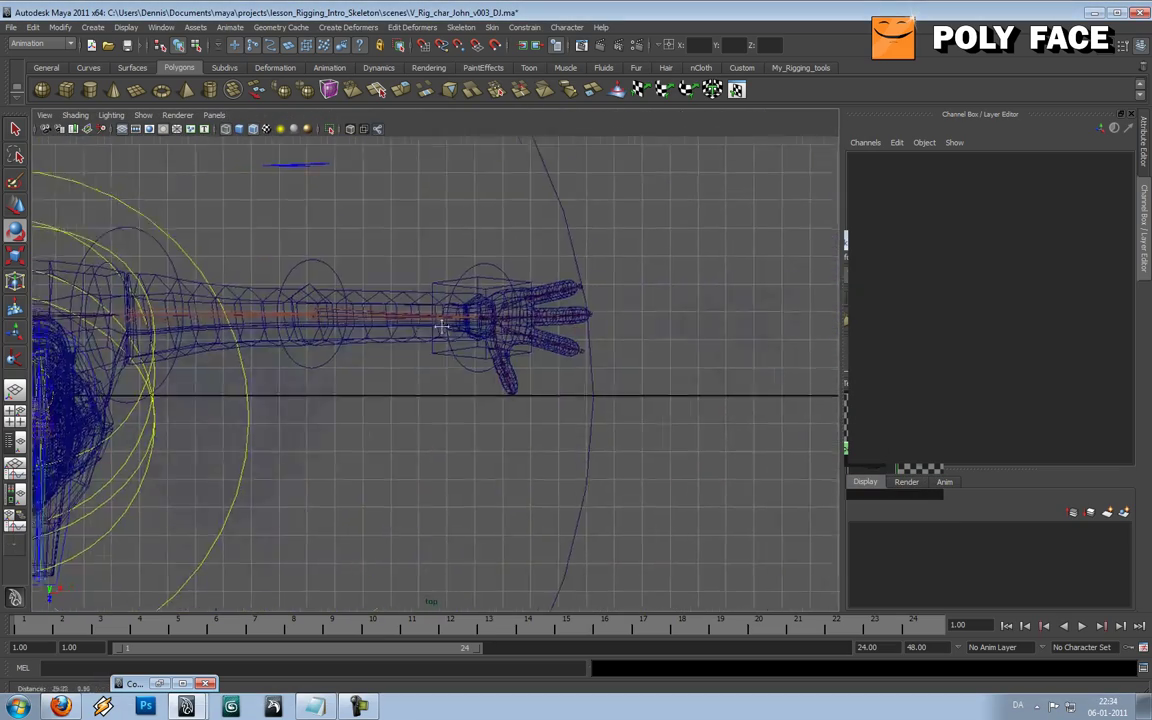
scroll(553, 321, "up", 5)
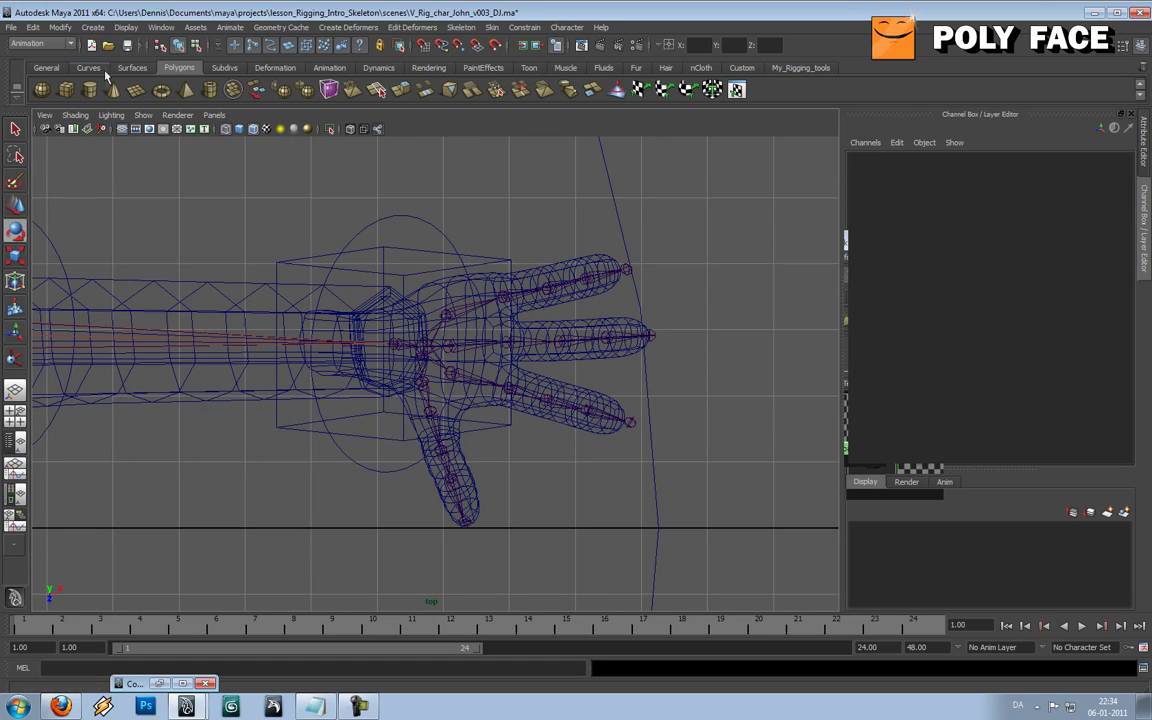
left_click(92, 27)
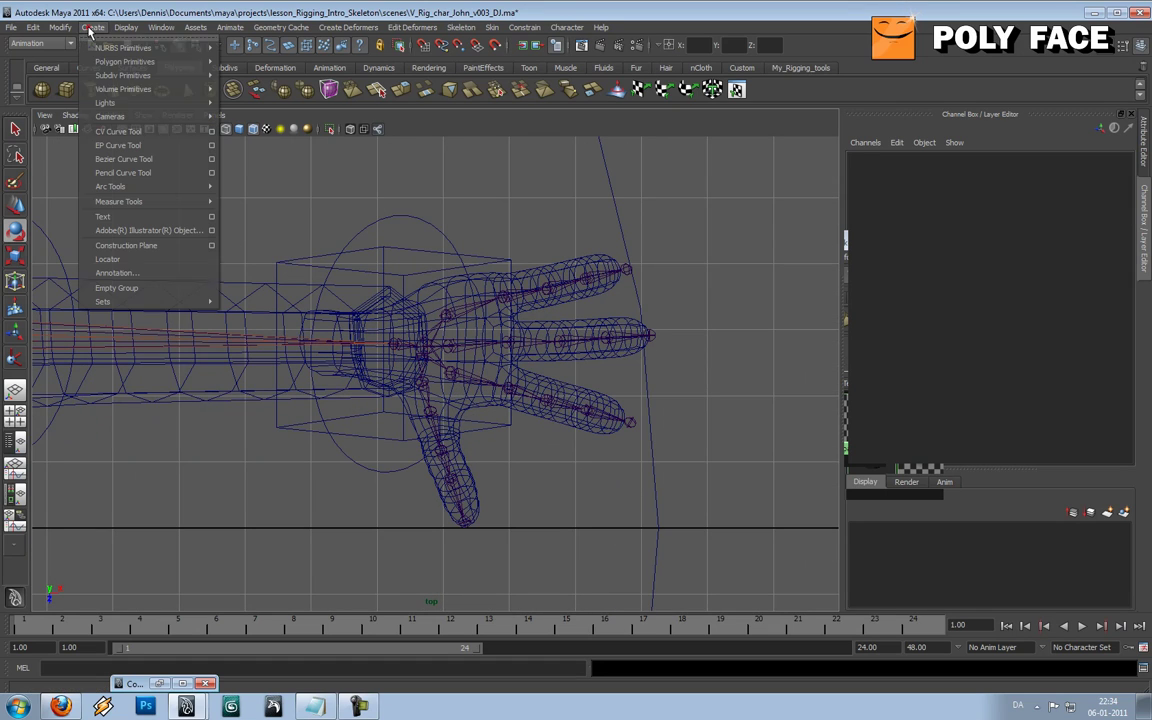
left_click(124, 132)
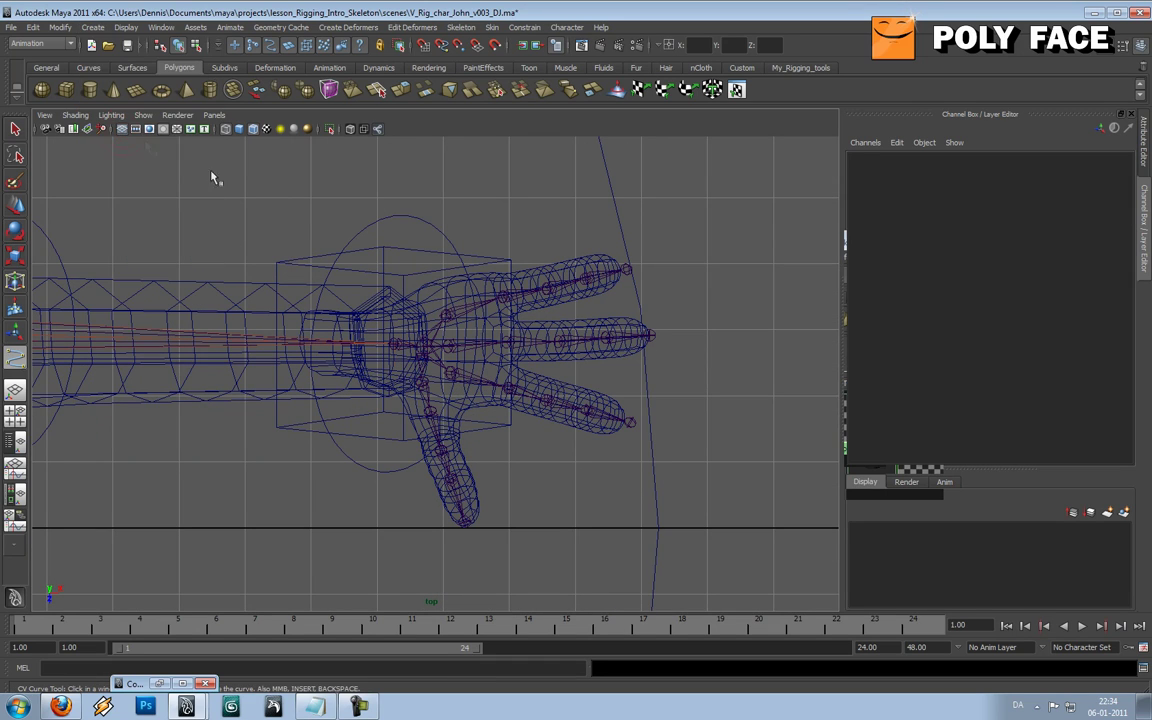
left_click(411, 277)
left_click(536, 249)
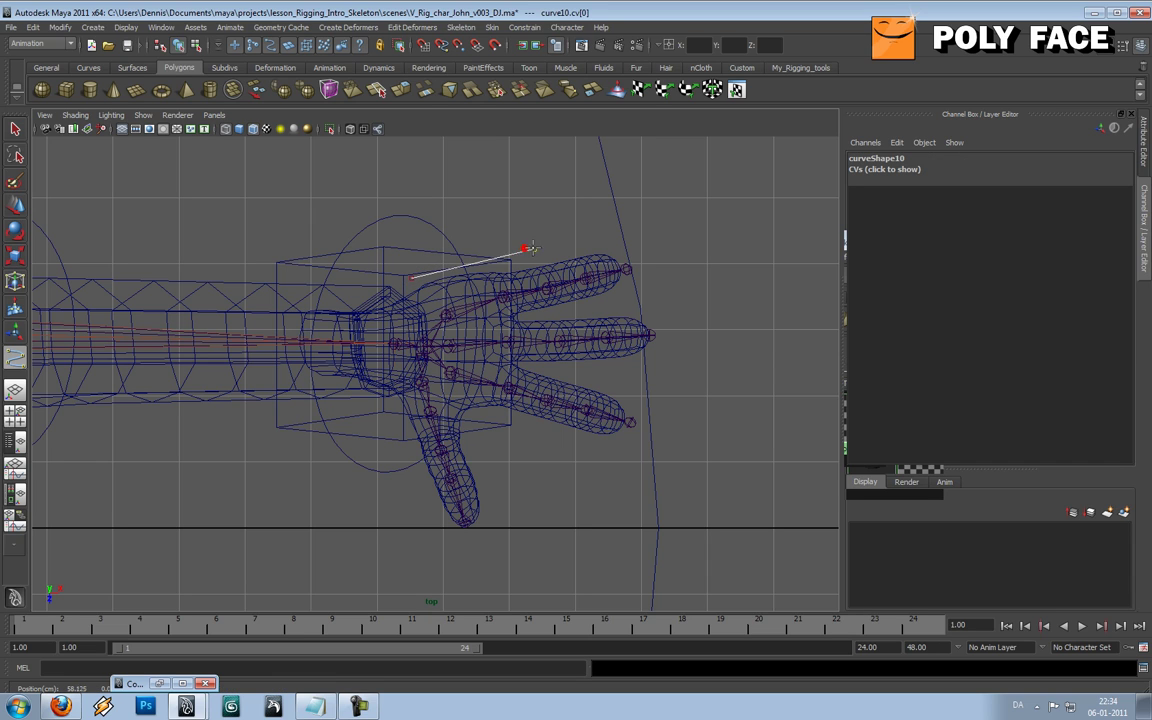
left_click(613, 242)
left_click(632, 259)
left_click(617, 297)
left_click(567, 312)
left_click_drag(552, 316, 525, 316)
- Continue the CV curve around the left hand's middle finger, down to the gap beside the finger nearest the thumb
left_click(535, 318)
left_click(633, 315)
left_click(665, 330)
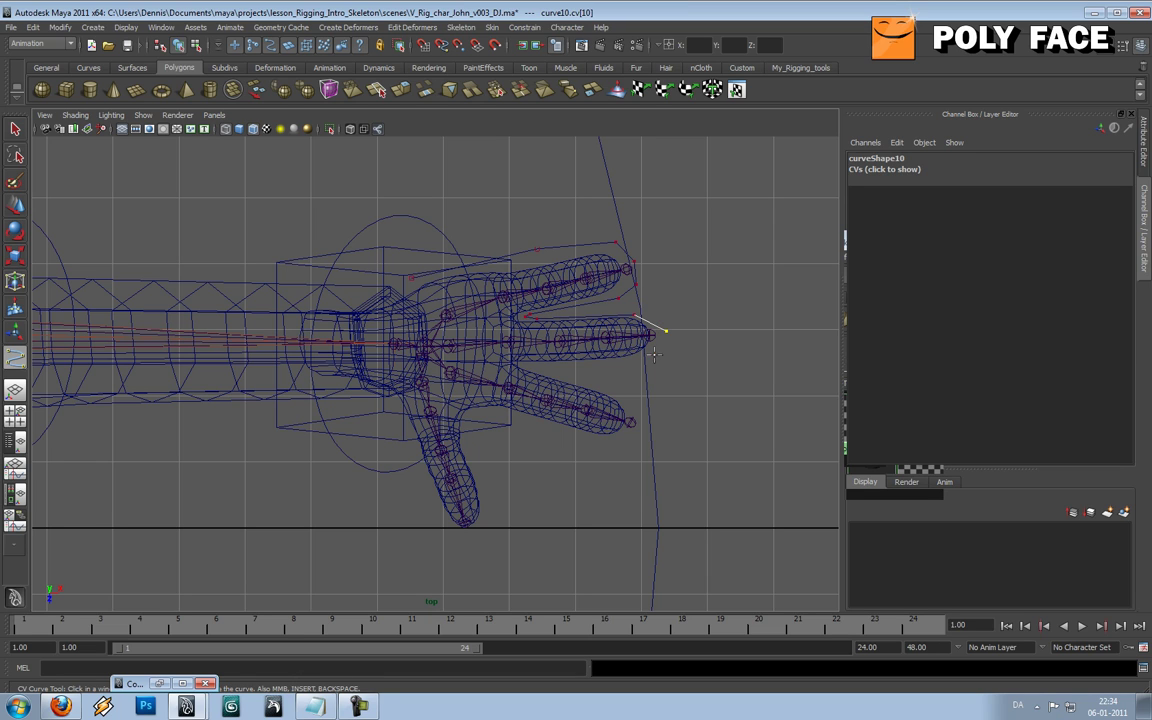
left_click(632, 363)
left_click(525, 368)
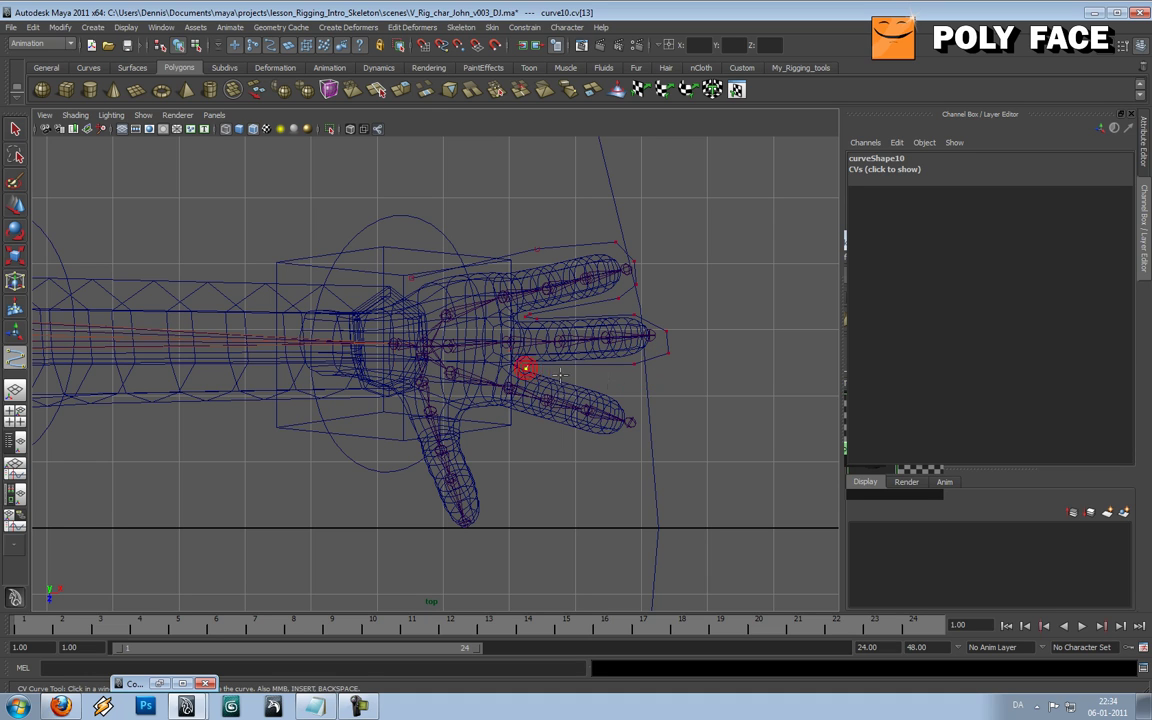
- Extend the CV curve around the finger nearest the thumb and back into the web of the left hand
left_click(620, 391)
left_click(642, 413)
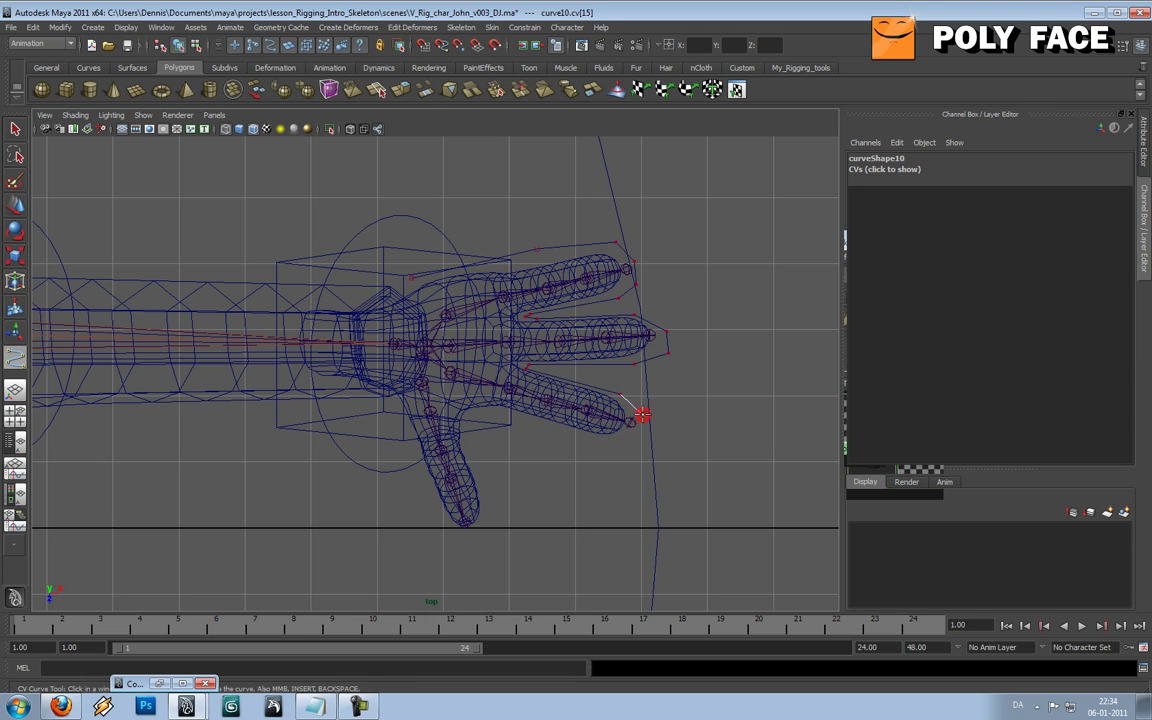
left_click(590, 438)
left_click(591, 439)
left_click(500, 412)
left_click(474, 416)
- Trace the CV curve around the left thumb back to the wrist and finish the open hand outline
left_click(467, 427)
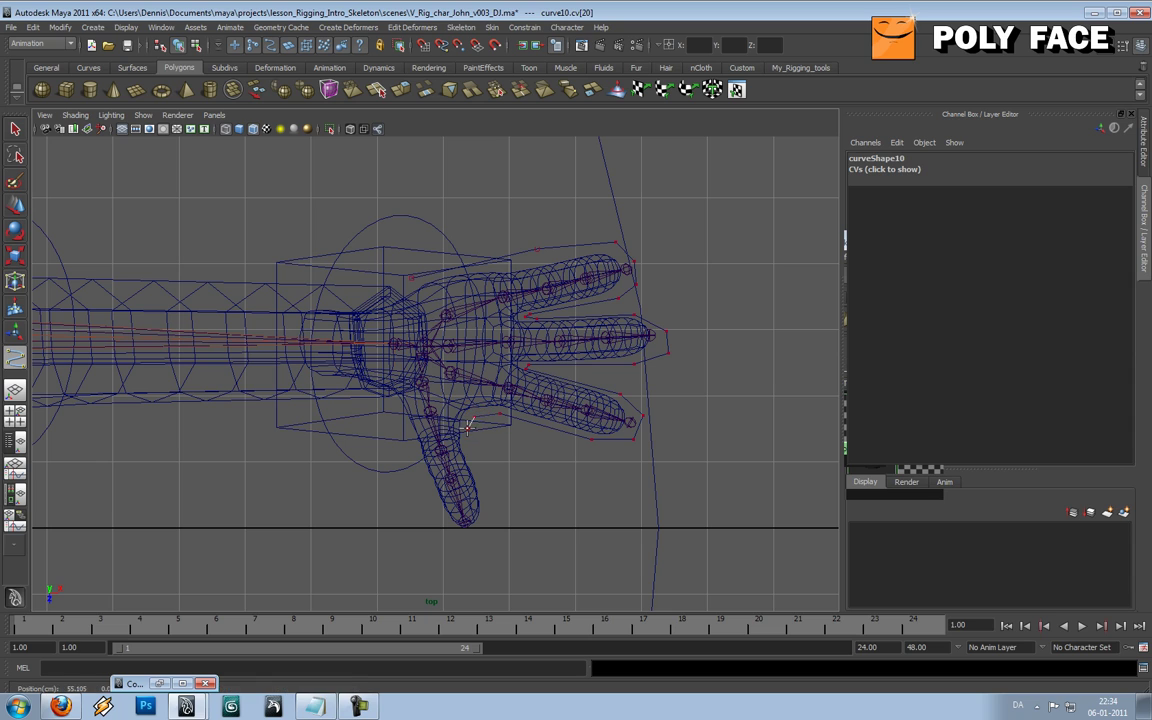
left_click(489, 503)
left_click(484, 532)
left_click(460, 542)
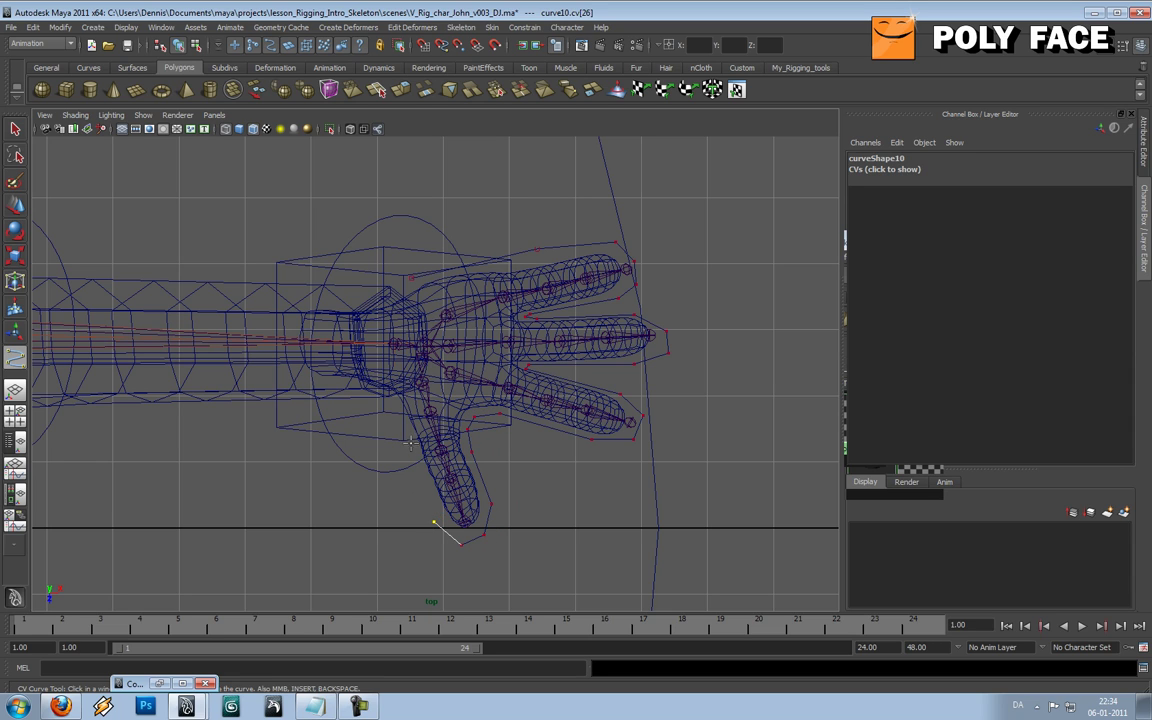
left_click_drag(405, 432, 394, 404)
key("e")
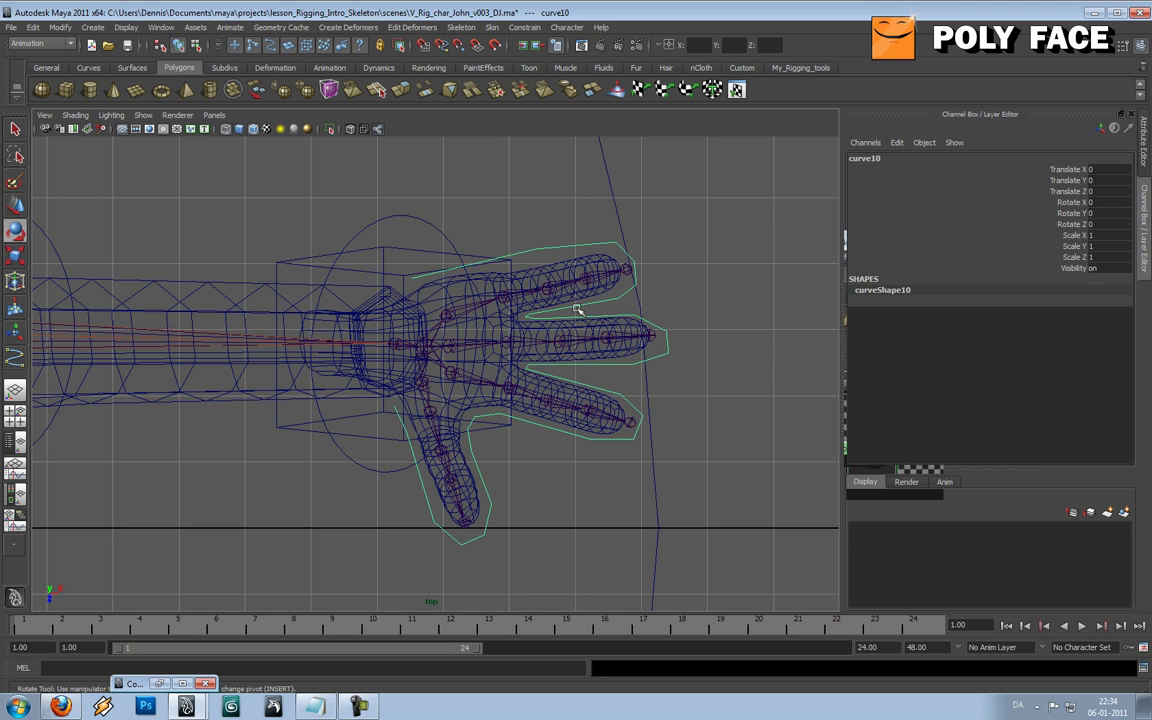
- Return to the perspective view and center the pivot of the hand-shaped curve
key("space")
left_click_drag(577, 310, 571, 267)
left_click_drag(612, 342, 585, 344, "alt")
scroll(671, 368, "down", 5)
scroll(553, 417, "up", 3)
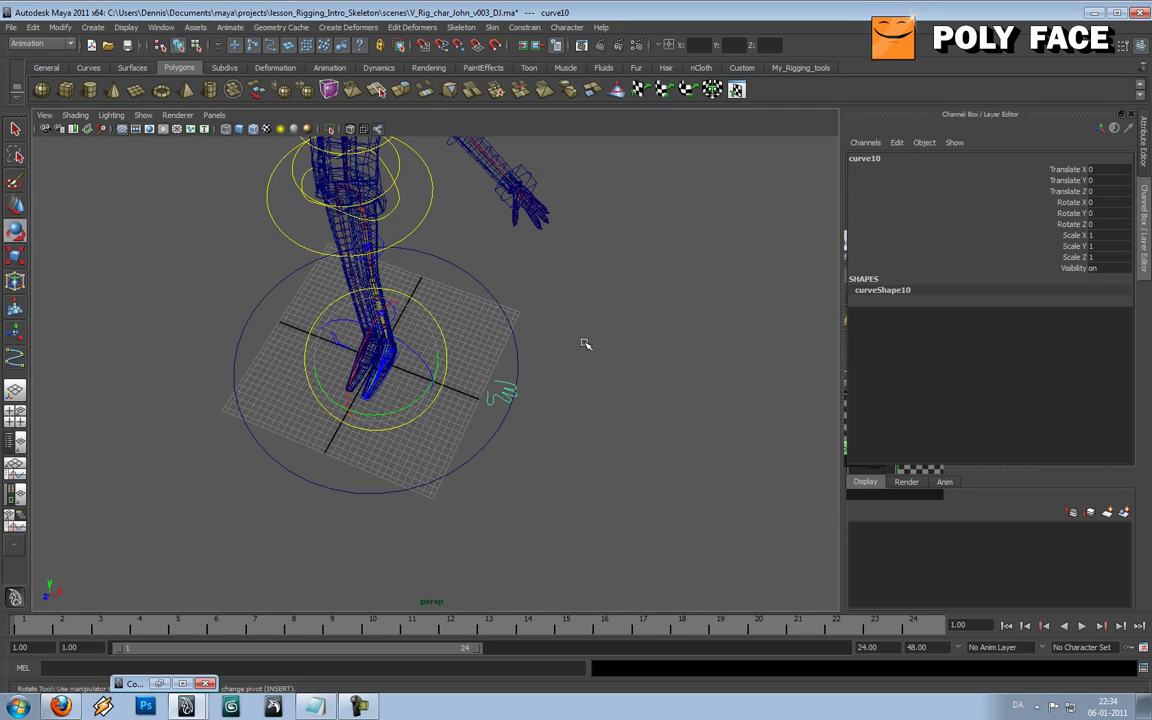
left_click(60, 27)
mouse_move(90, 27)
mouse_move(111, 78)
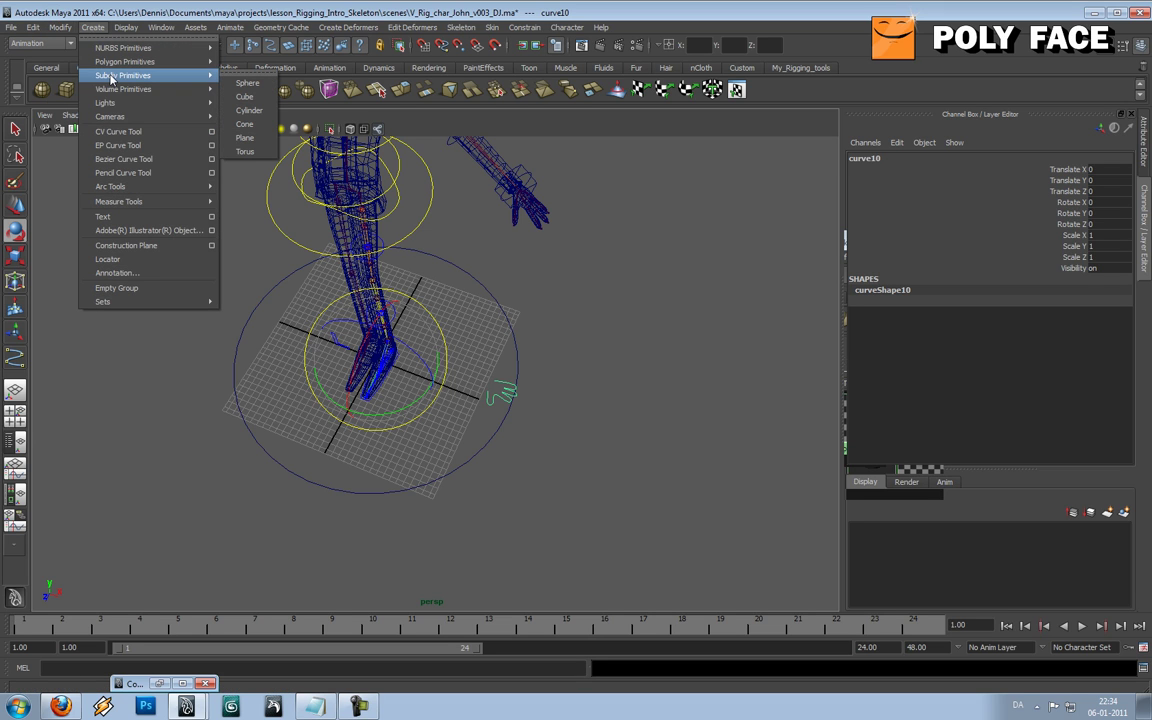
mouse_move(47, 30)
left_click(84, 161)
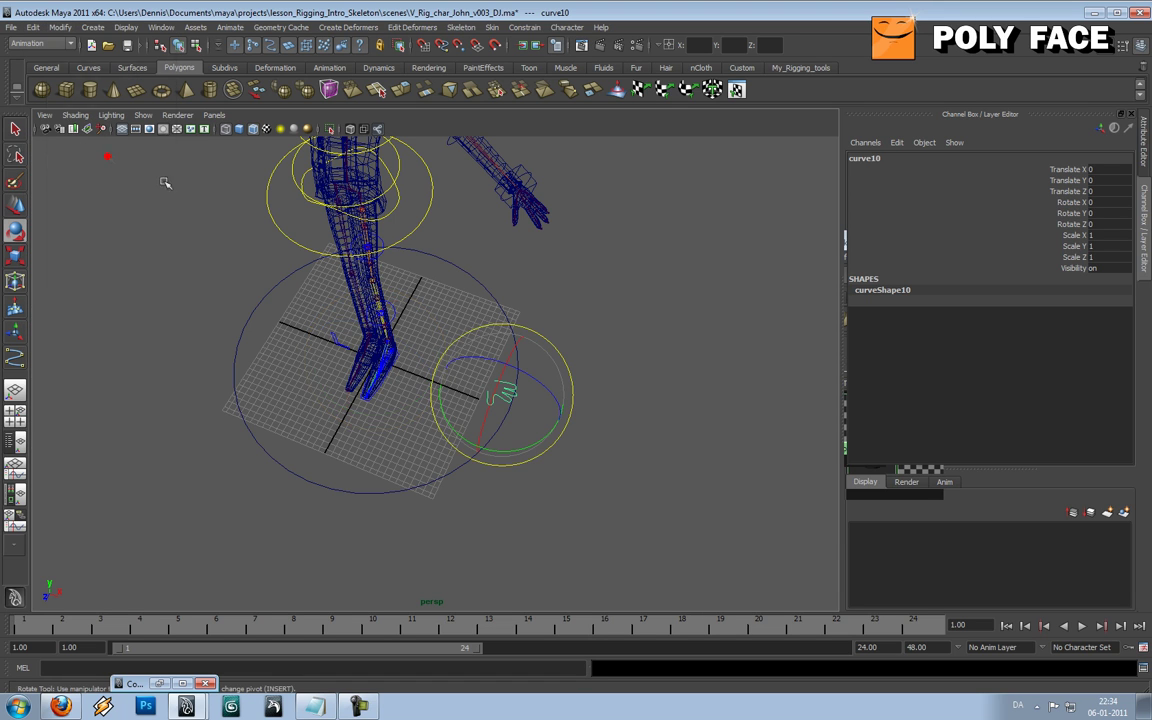
- Move the hand-shaped curve up beside the character's left hand, at about Y 125, and rotate it about -44 degrees in Z
left_click_drag(466, 286, 538, 307, "alt")
key("w")
left_click_drag(488, 380, 514, 150)
right_click_drag(514, 150, 510, 253, "alt")
left_click_drag(510, 253, 470, 379, "alt")
key("e")
key("w")
left_click_drag(513, 301, 379, 317, "alt")
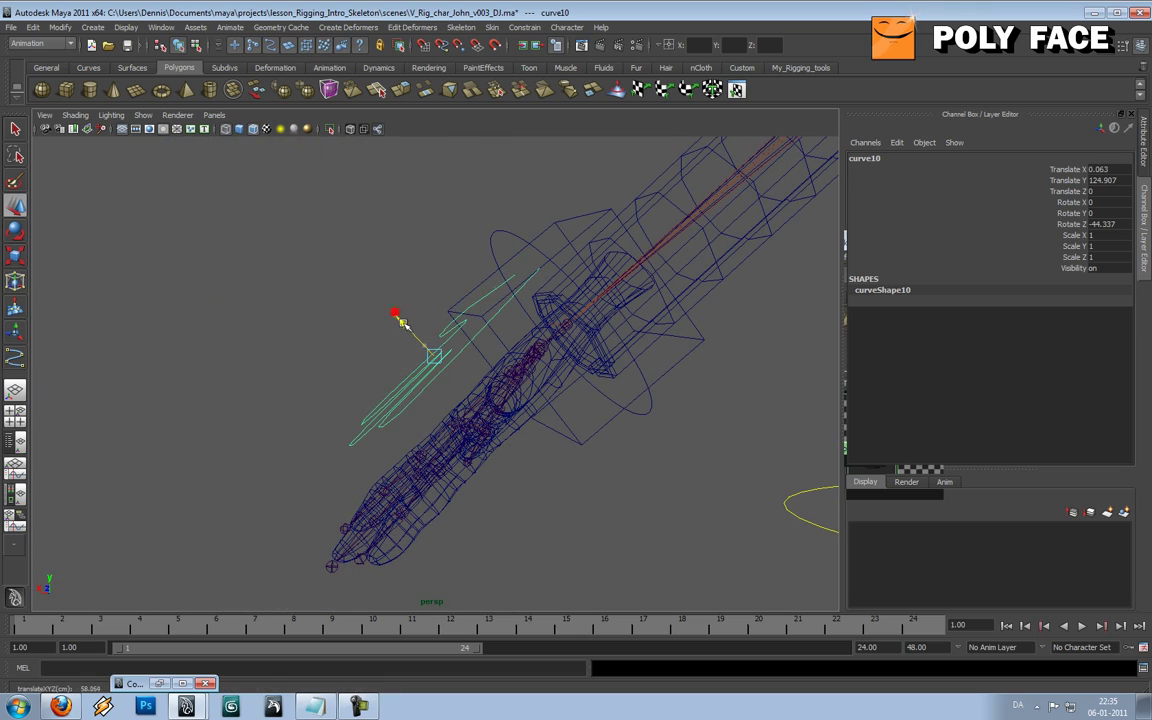
- Scale the hand-shaped curve to about 1.34 in X and shift it along the hand to about X 1.63, Y 123.4
left_click(350, 278)
left_click_drag(316, 303, 527, 352, "alt")
left_click(476, 320)
key("e")
key("r")
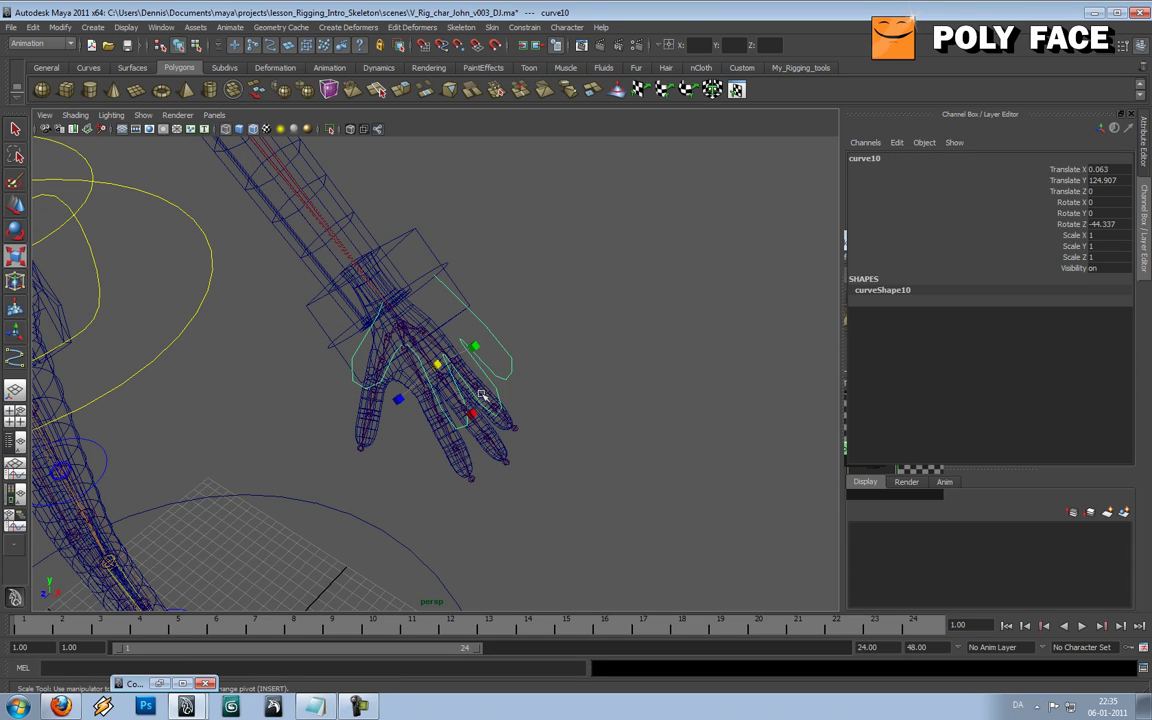
mouse_move(471, 413)
left_mouse_down()
mouse_move(483, 430)
mouse_move(386, 355)
mouse_move(453, 296)
mouse_move(669, 334)
mouse_move(492, 350)
mouse_move(506, 399)
mouse_move(476, 406)
mouse_move(493, 422)
mouse_move(484, 411)
left_mouse_up()
key("w")
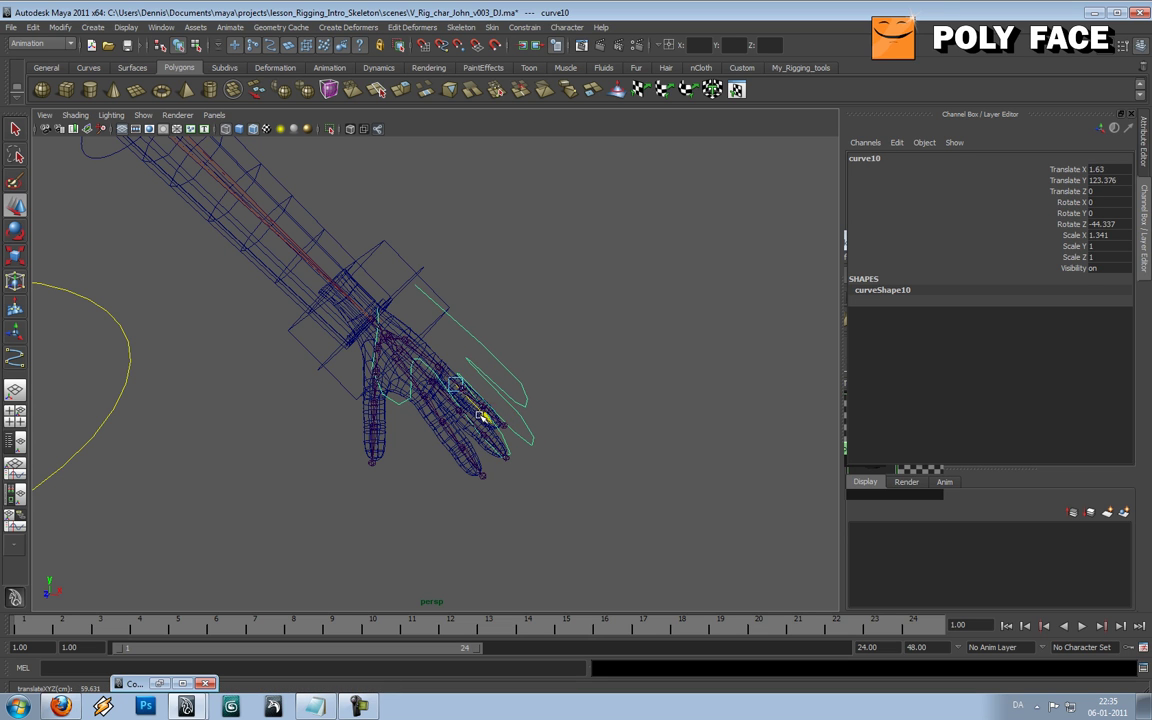
- Freeze the transformations of the hand-shaped curve at its position above the left hand
left_click(612, 303)
left_click_drag(614, 334, 334, 329, "alt")
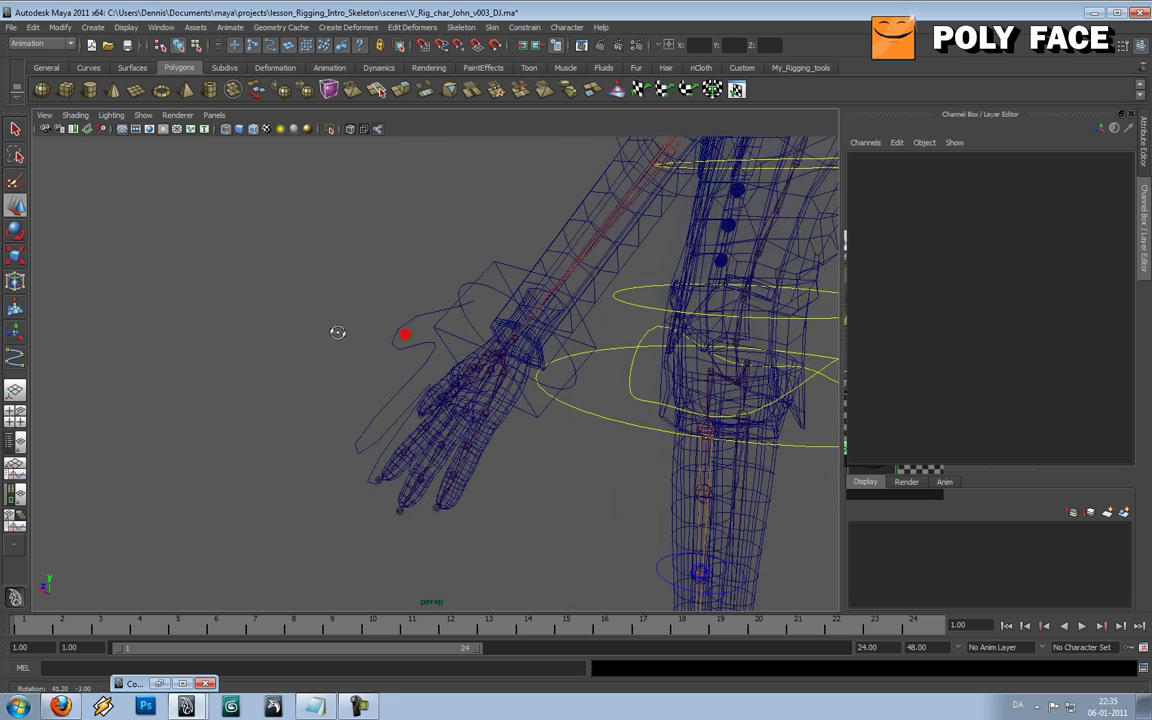
left_click(399, 327)
left_click_drag(378, 278, 458, 154, "alt")
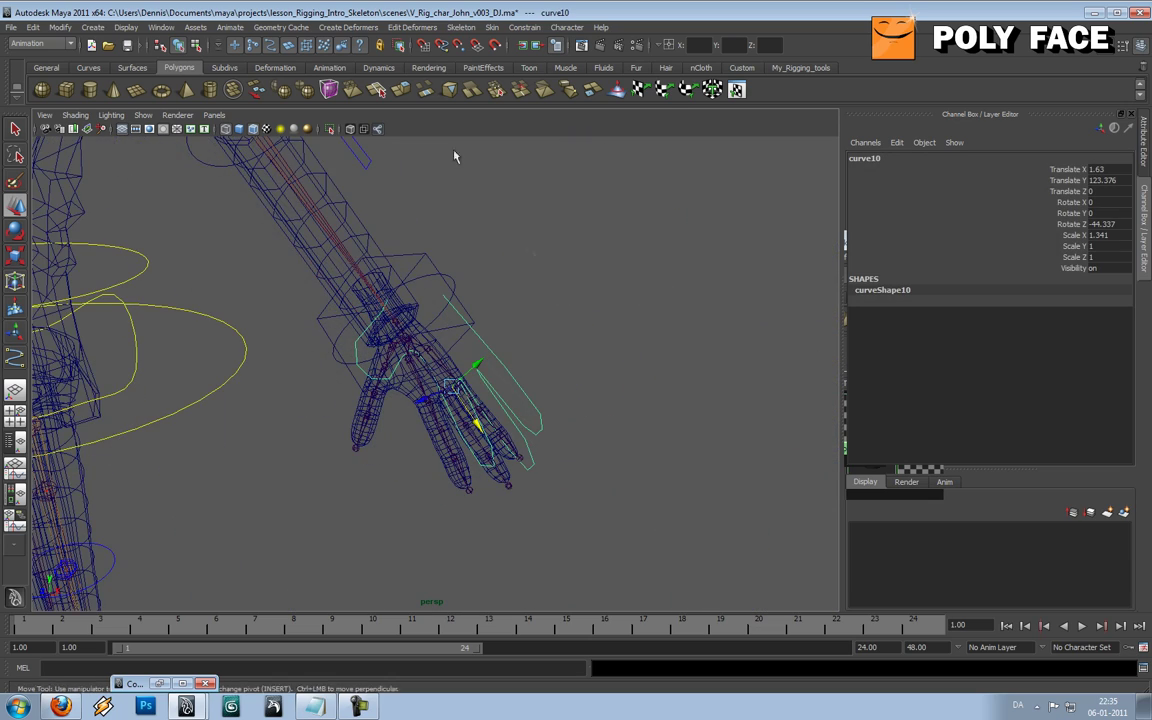
left_click(60, 27)
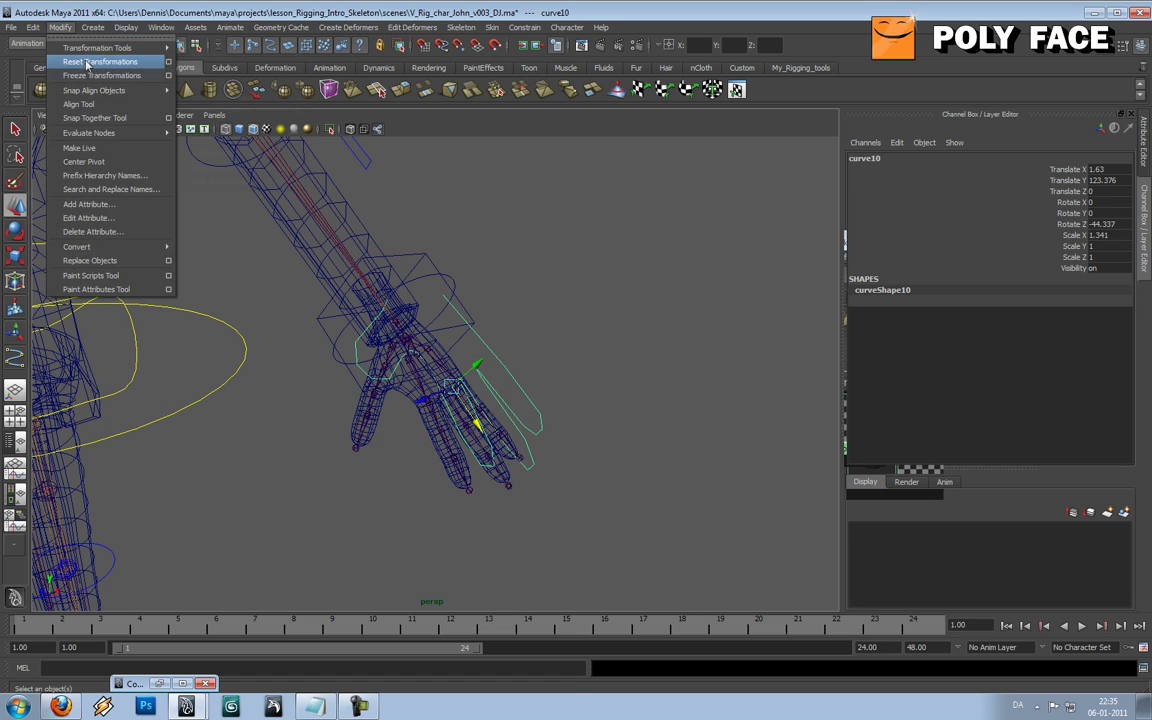
left_click(171, 78)
left_click(296, 283)
left_click(383, 283)
left_click_drag(383, 283, 507, 299, "alt")
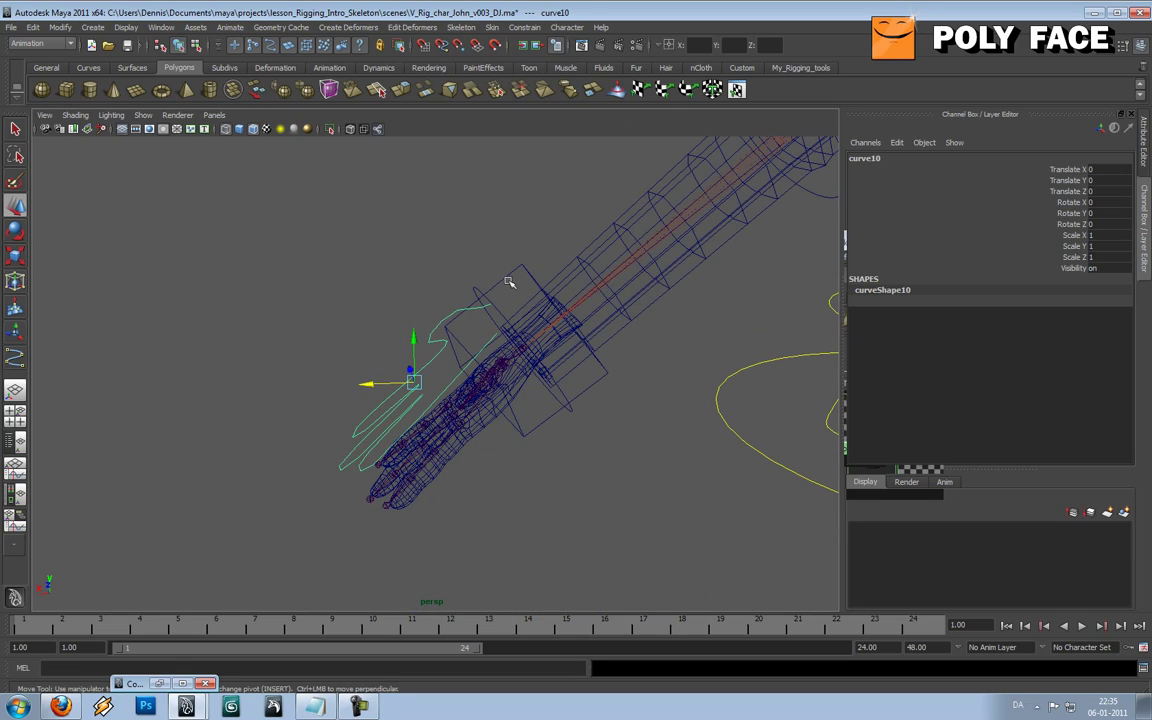
- Rename the hand-shaped curve as L_Hand_ATT_CTL
left_click(509, 283)
left_click(452, 256)
left_click(471, 294)
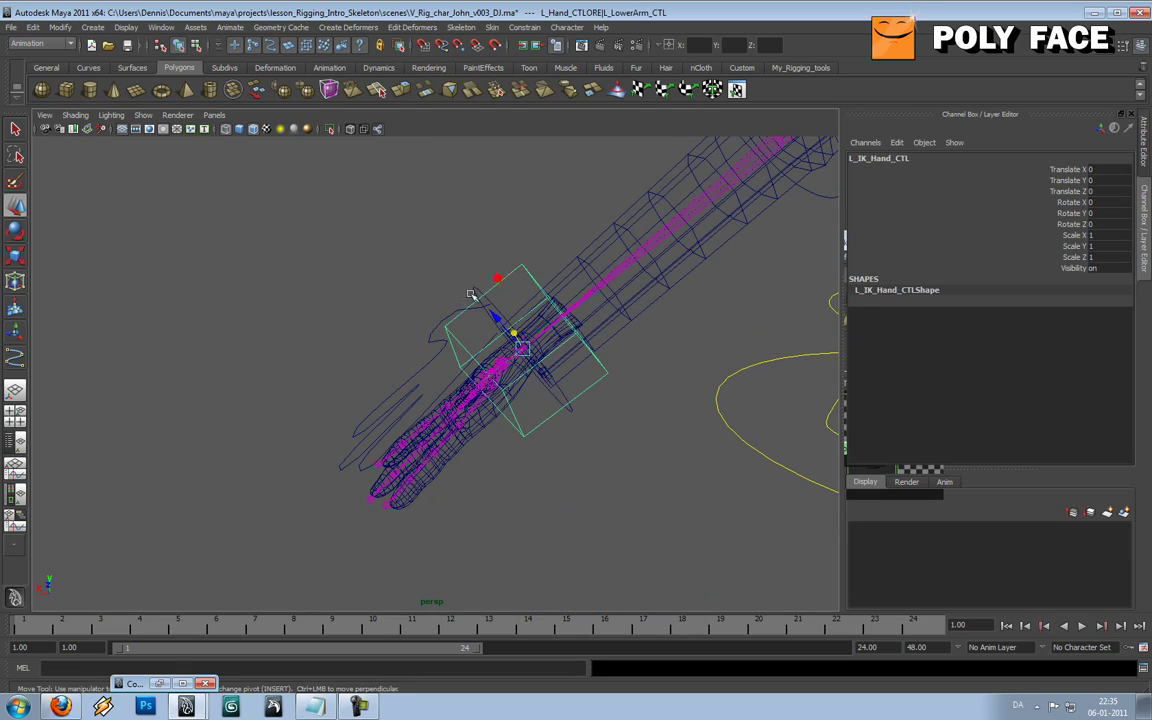
left_click(448, 316)
left_click_drag(560, 334, 745, 330, "alt")
left_click(897, 143)
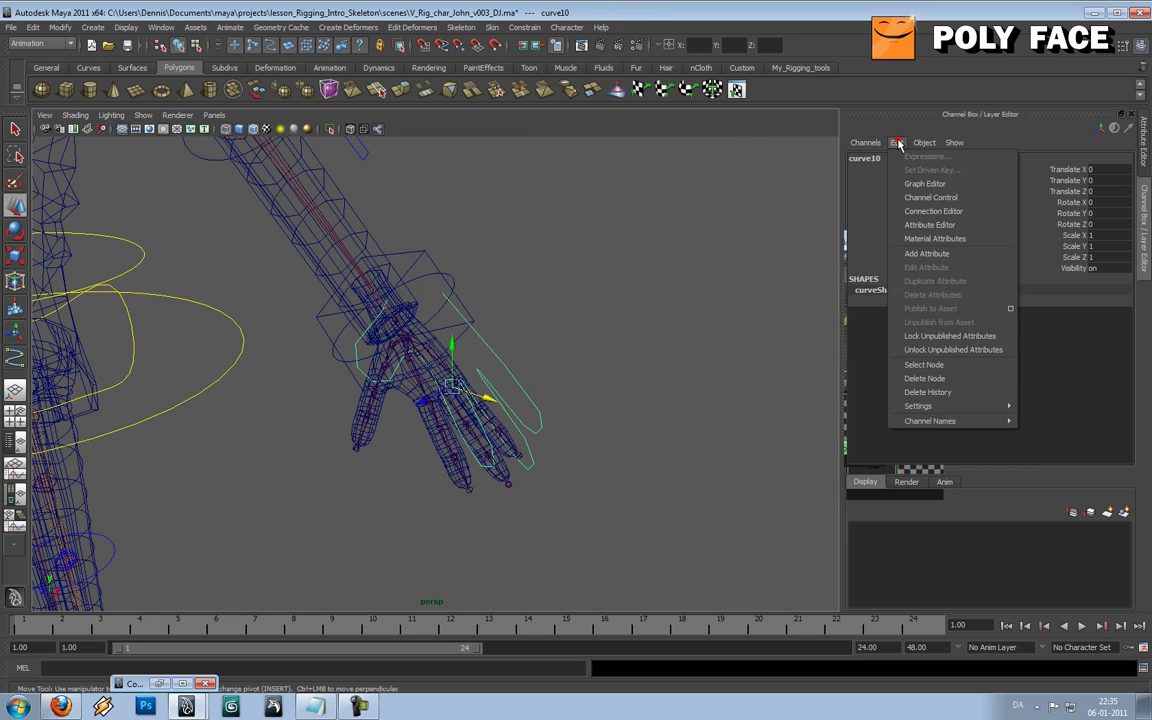
left_click(884, 158)
left_click(880, 158)
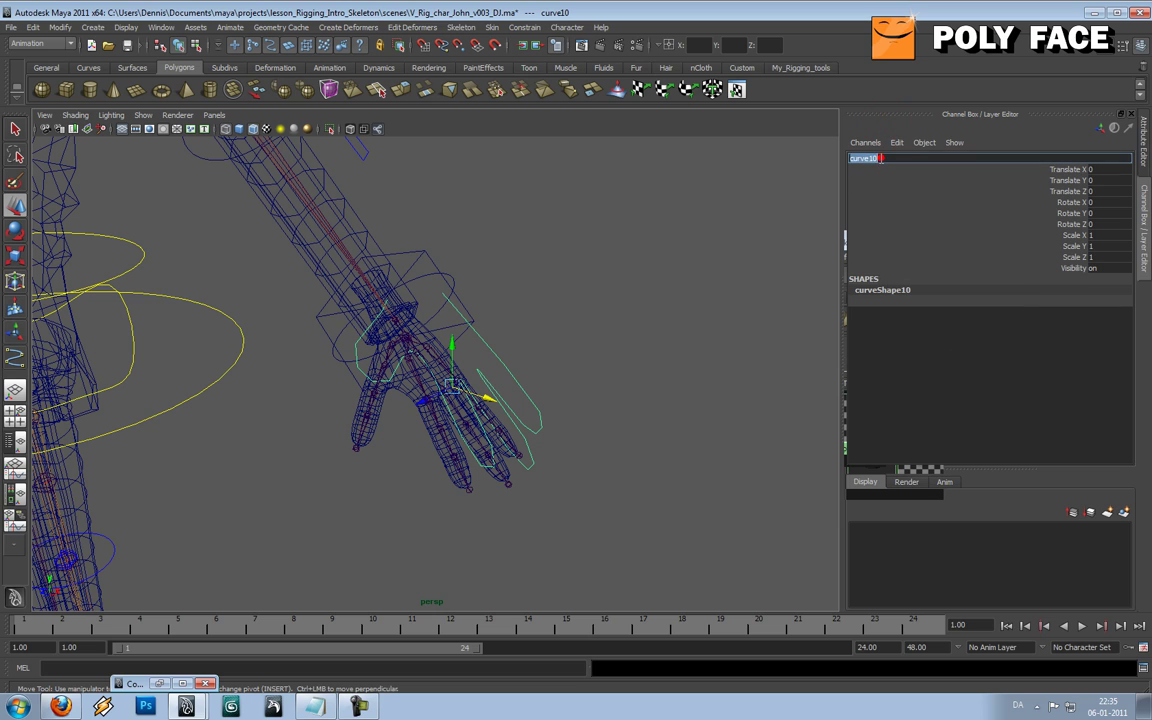
type("L_Hand_ATT_CTL")
key("Return")
- Start a new displayable attribute on L_Hand_ATT_CTL with the long name ___IF IK Switch___
left_click(896, 143)
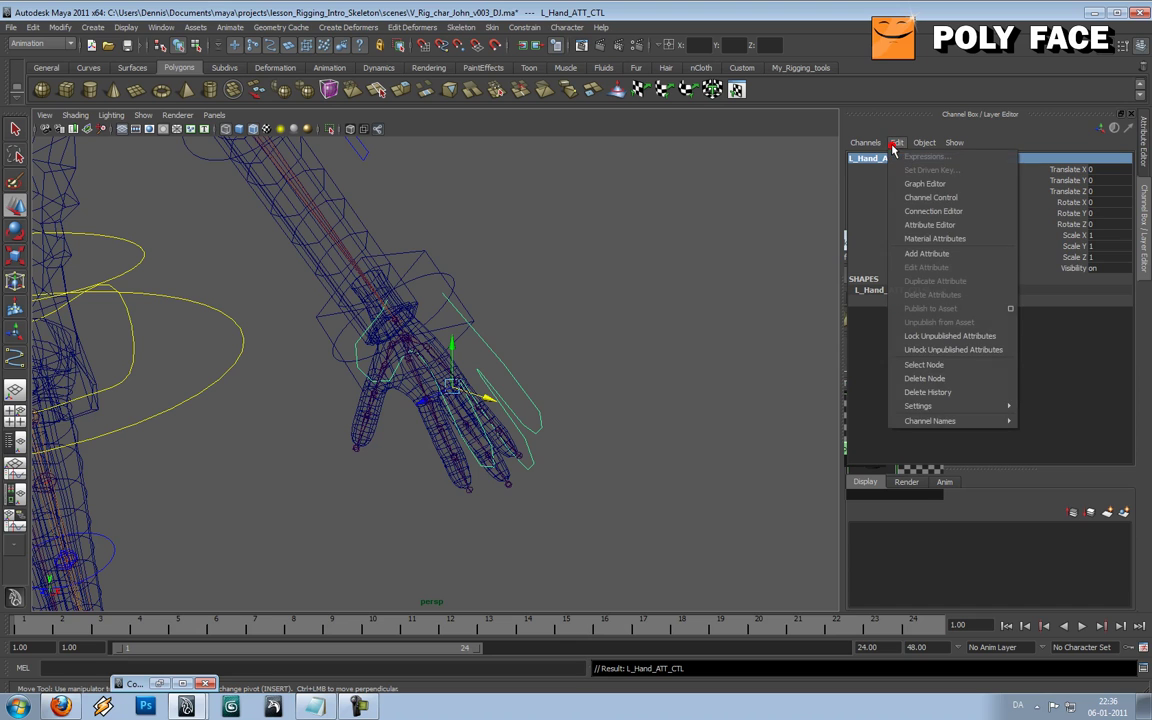
left_click(896, 143)
left_click_drag(591, 368, 720, 330, "alt")
left_click(896, 143)
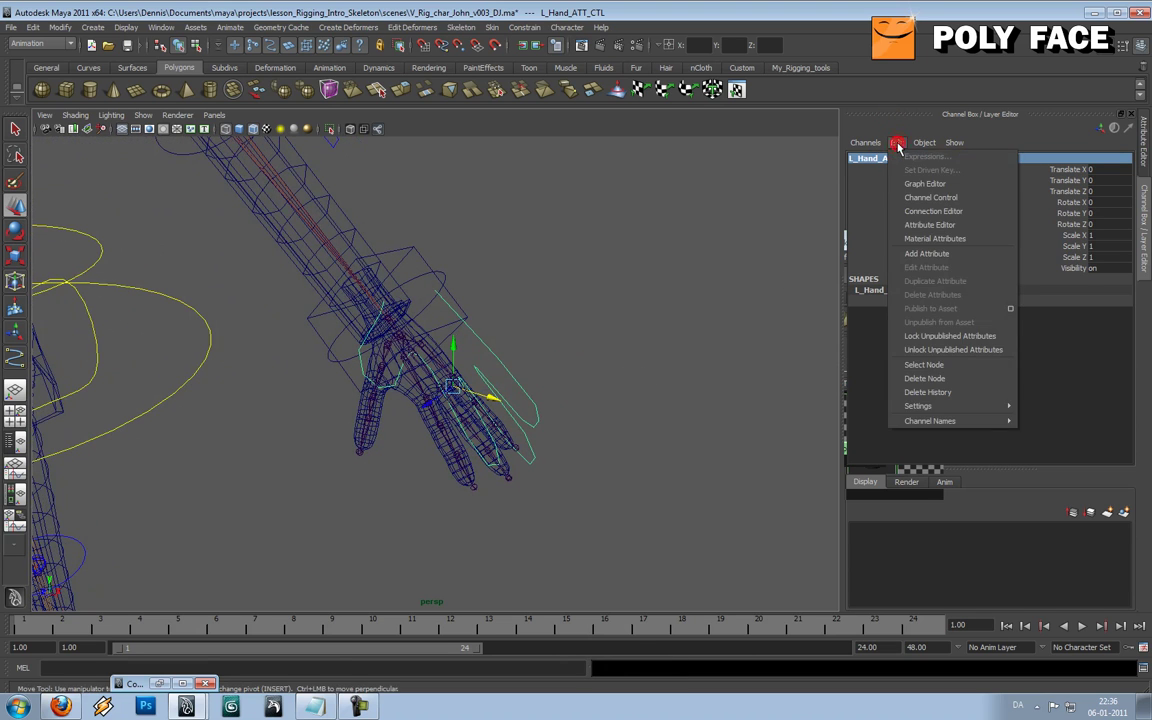
left_click(947, 256)
left_click_drag(376, 93, 333, 65)
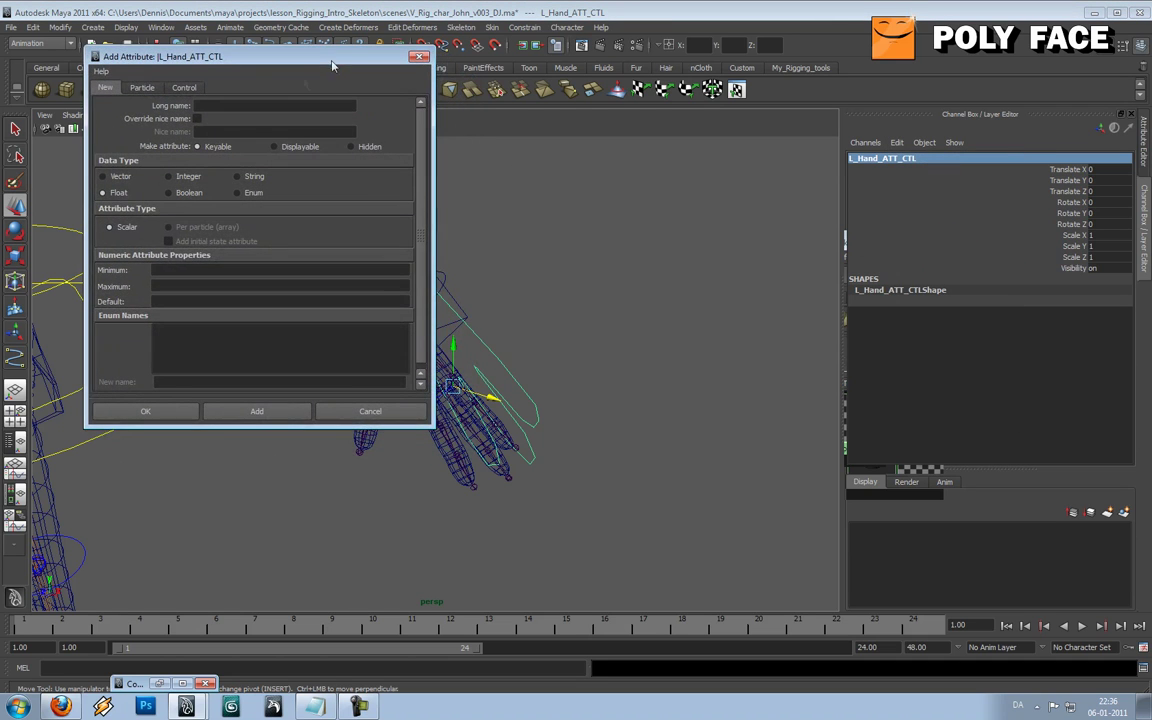
left_click(274, 104)
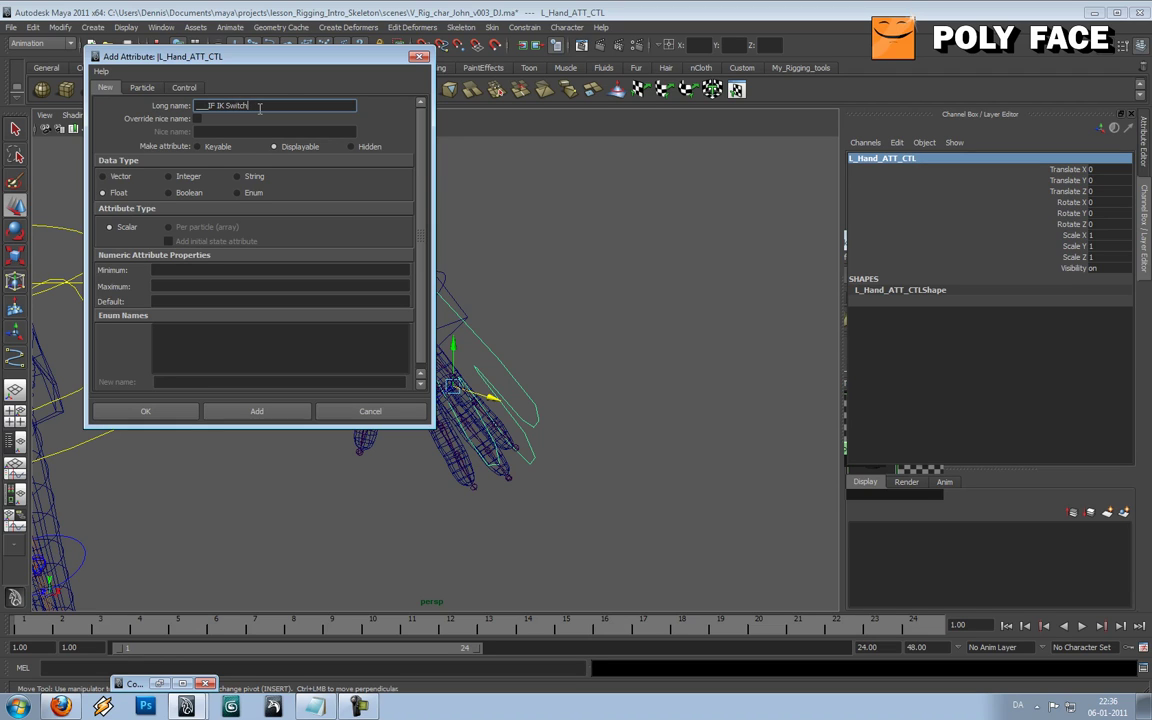
type("__")
- Override the attribute's nice name with ___IF IK Switch ___, set its default to 0 and add it to the control
left_click(197, 118)
left_click(203, 131)
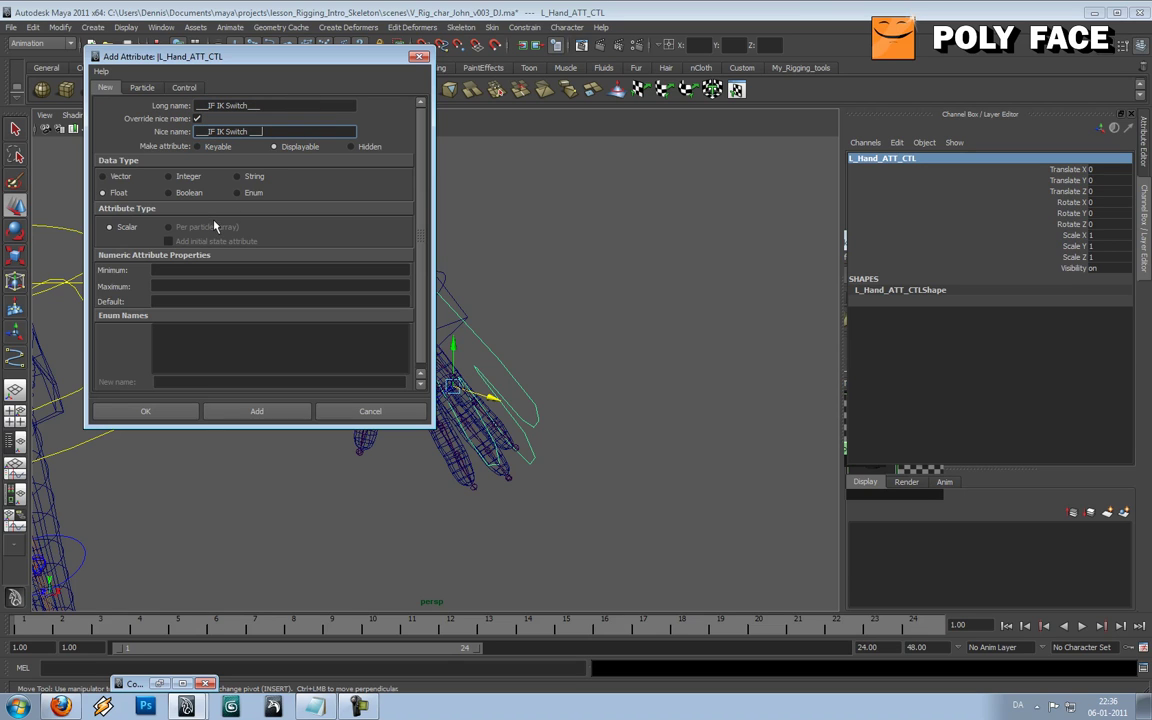
left_click(267, 302)
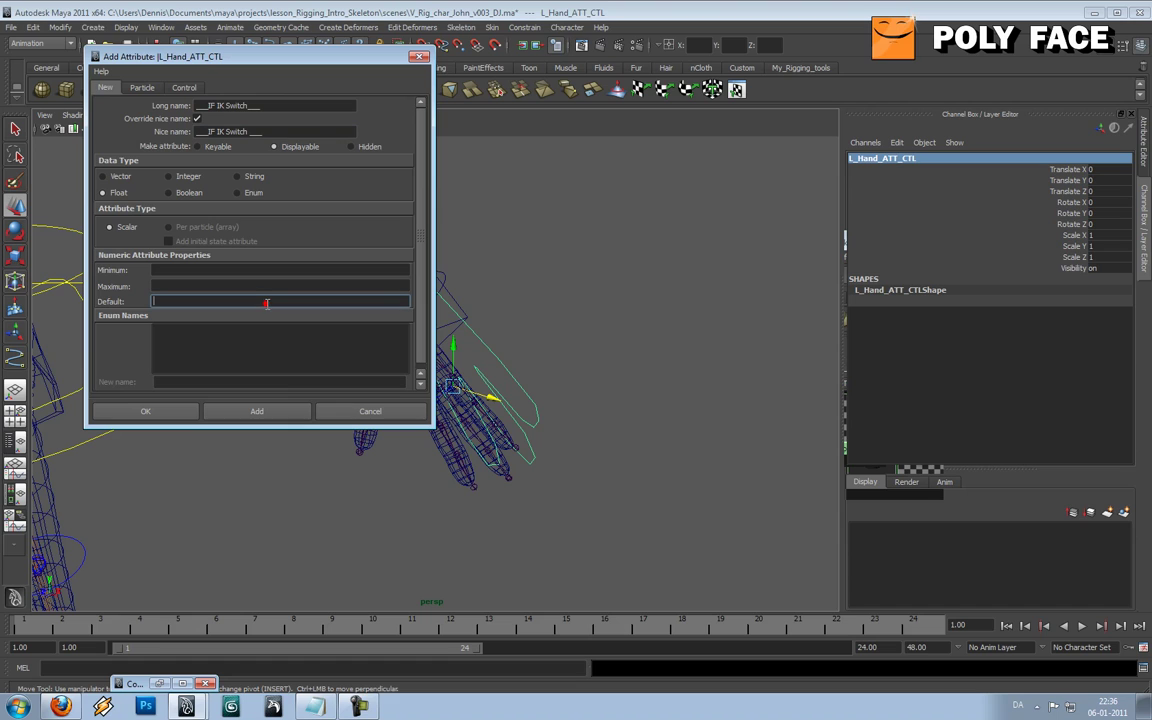
type("0")
left_click(257, 411)
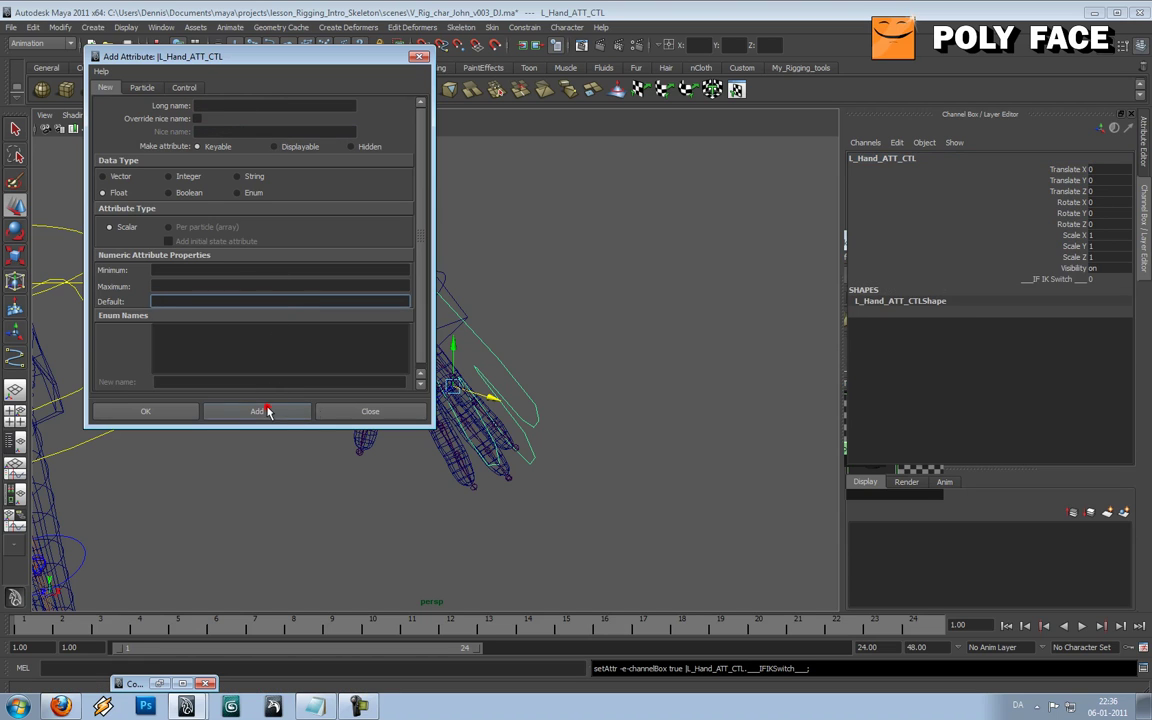
left_click(1089, 280)
left_click(1068, 280)
left_click(1037, 245)
left_click(1049, 280)
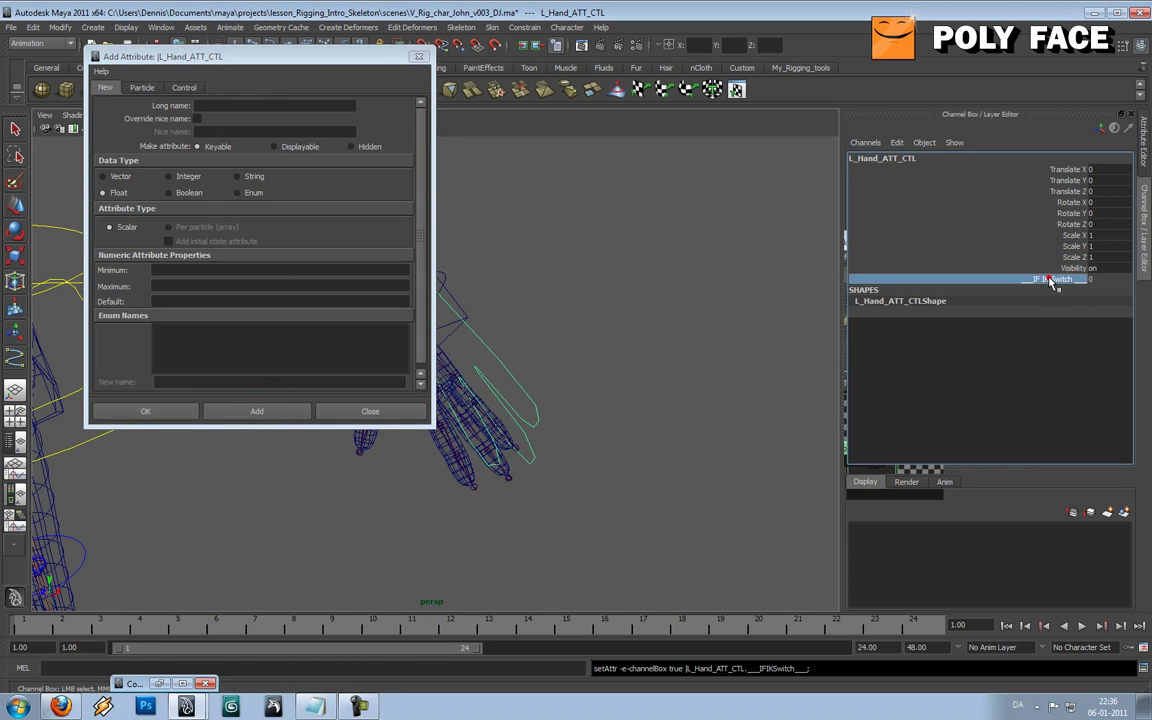
- Try to add a keyable float attribute named IK/FK with minimum 0, maximum 1 and default 0
left_click(226, 107)
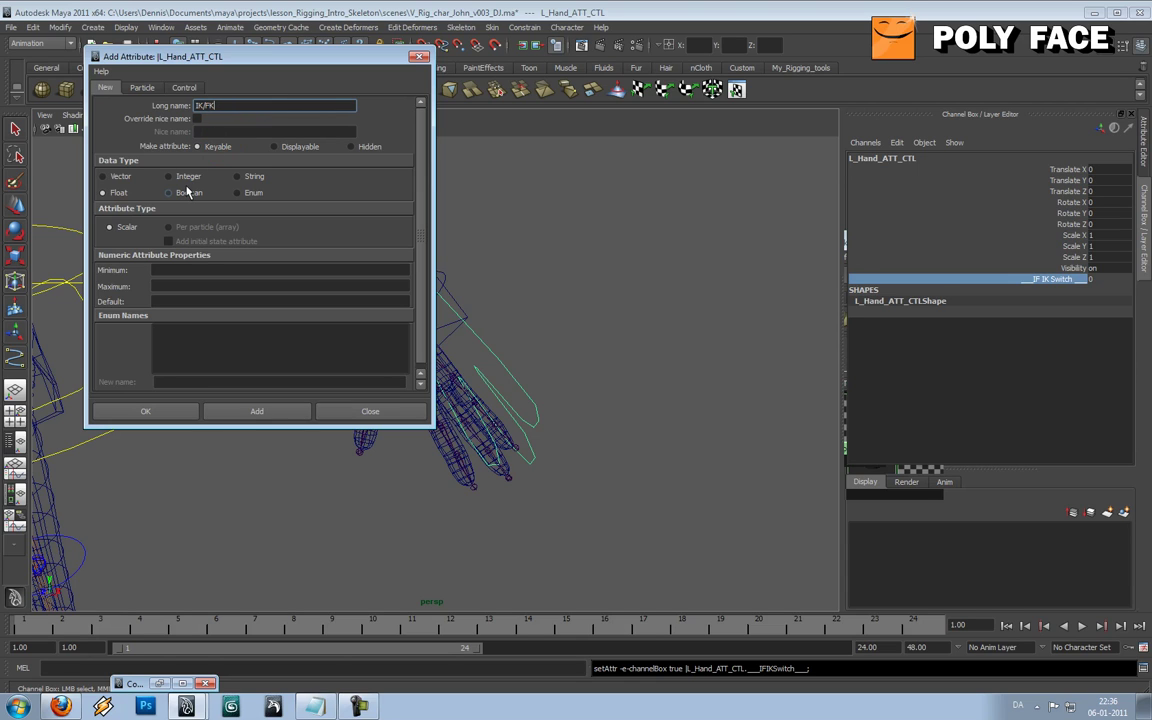
left_click(172, 299)
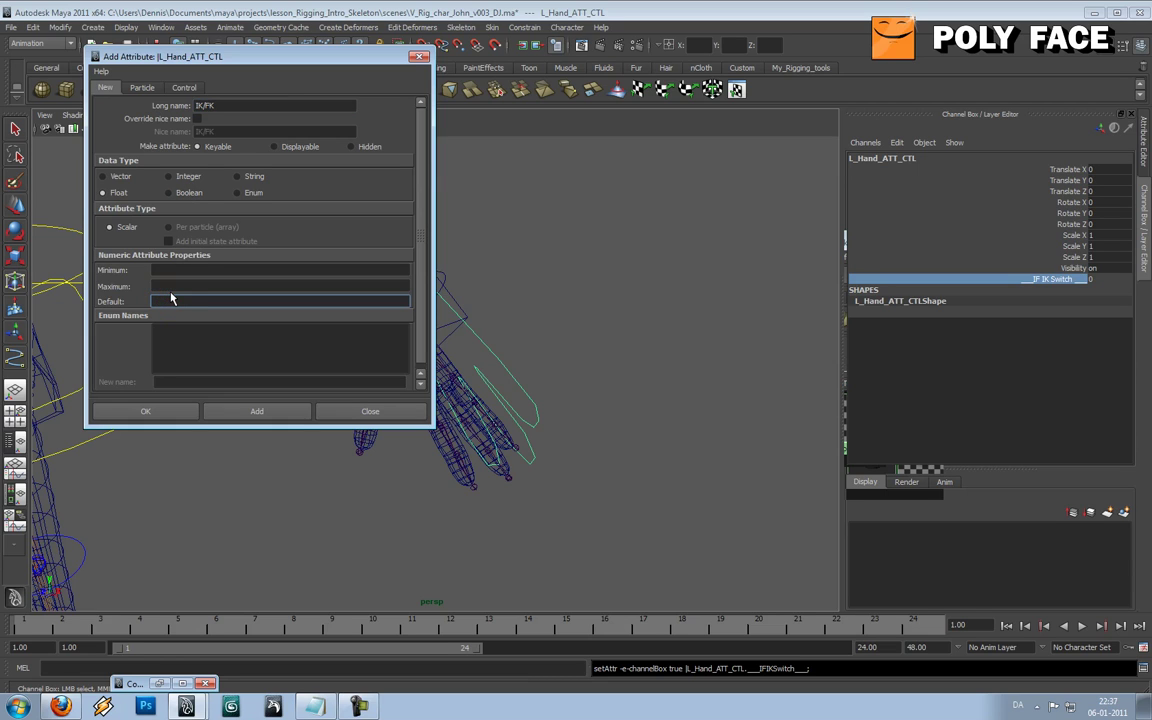
left_click(167, 284)
type("1")
left_click(169, 268)
left_click(169, 269)
type("0")
key("Tab")
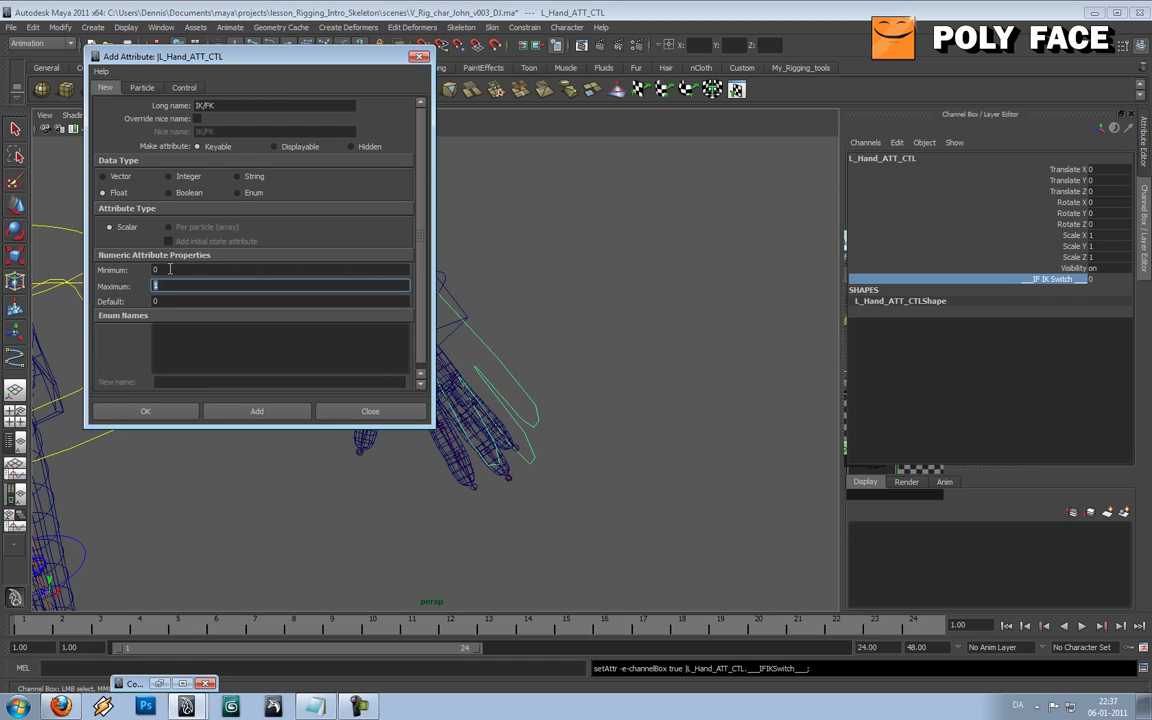
left_click(240, 410)
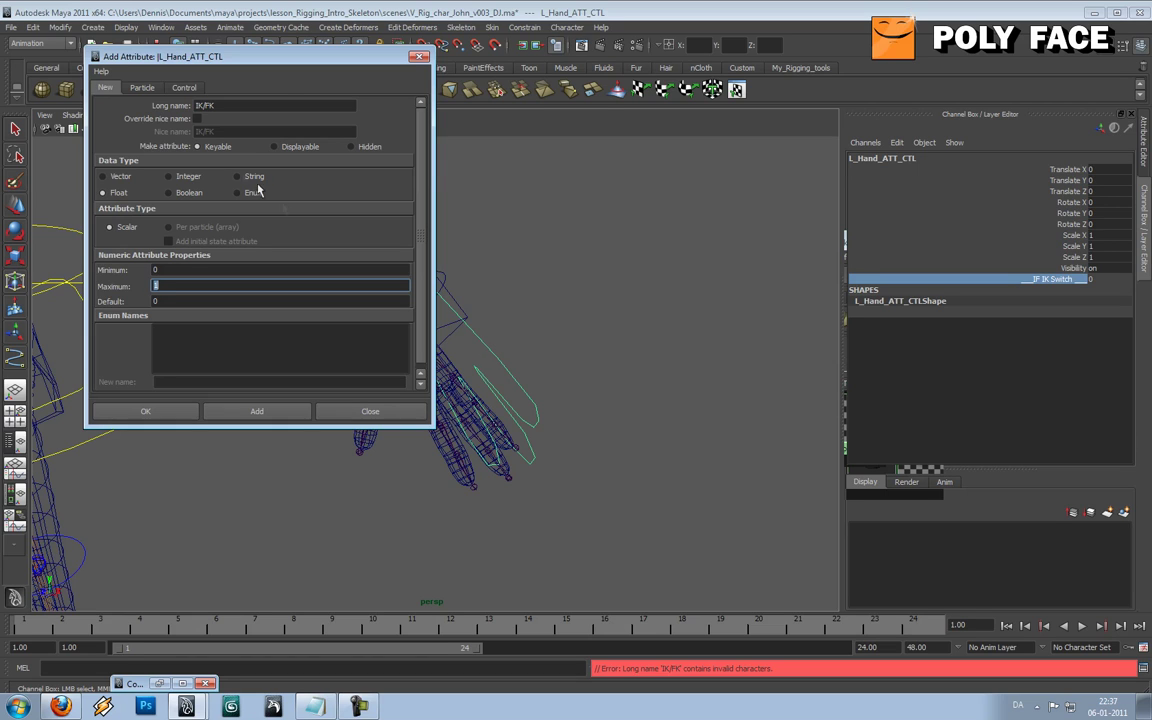
- Change the attribute's long name and nice name to IK_FK, add it to the control and close the dialog
left_click(207, 104)
left_click(197, 119)
left_click(205, 131)
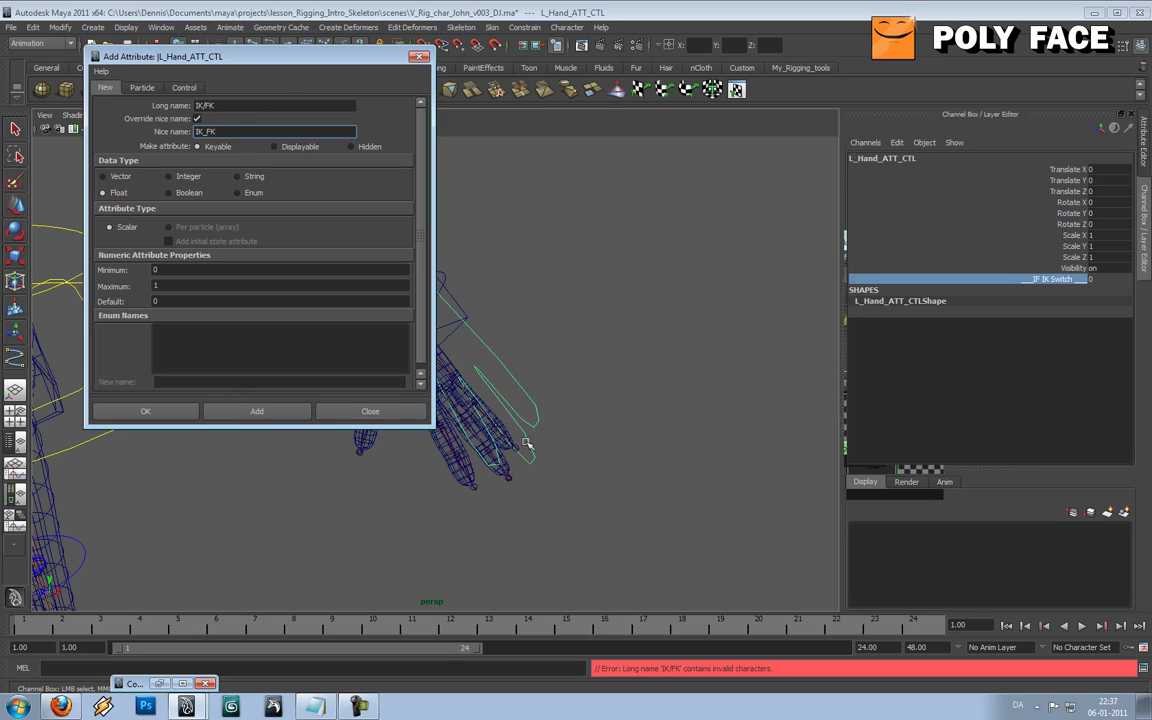
left_click(209, 106)
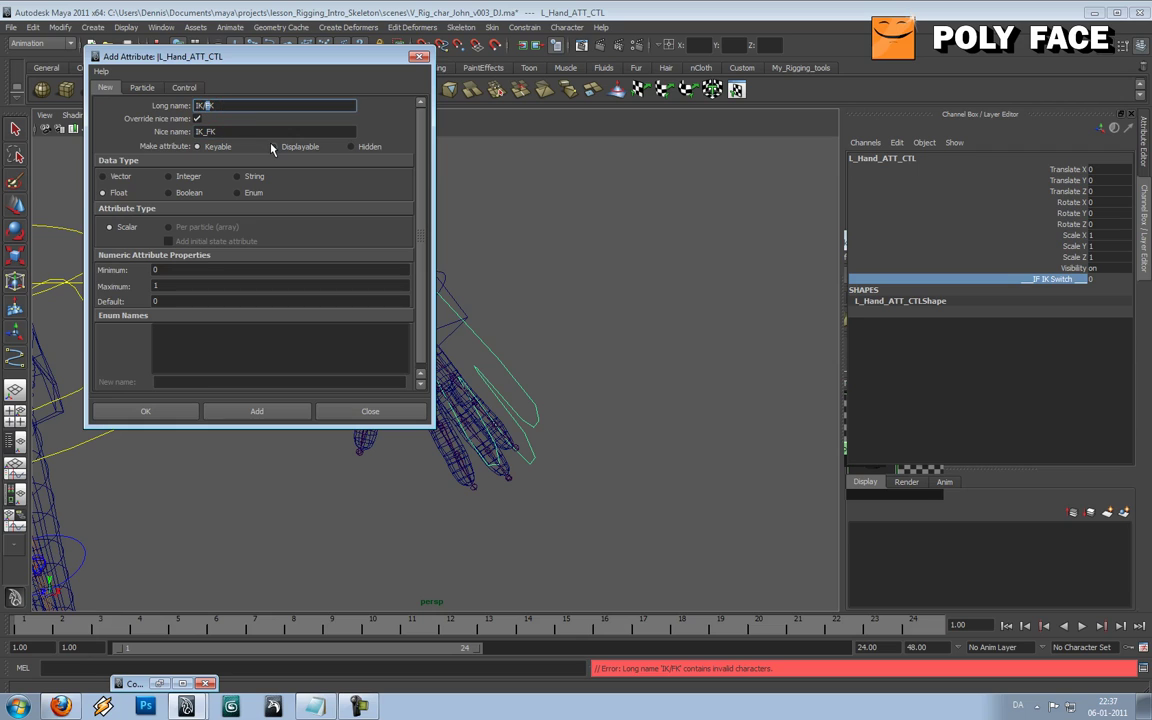
key("BackSpace")
left_click(276, 409)
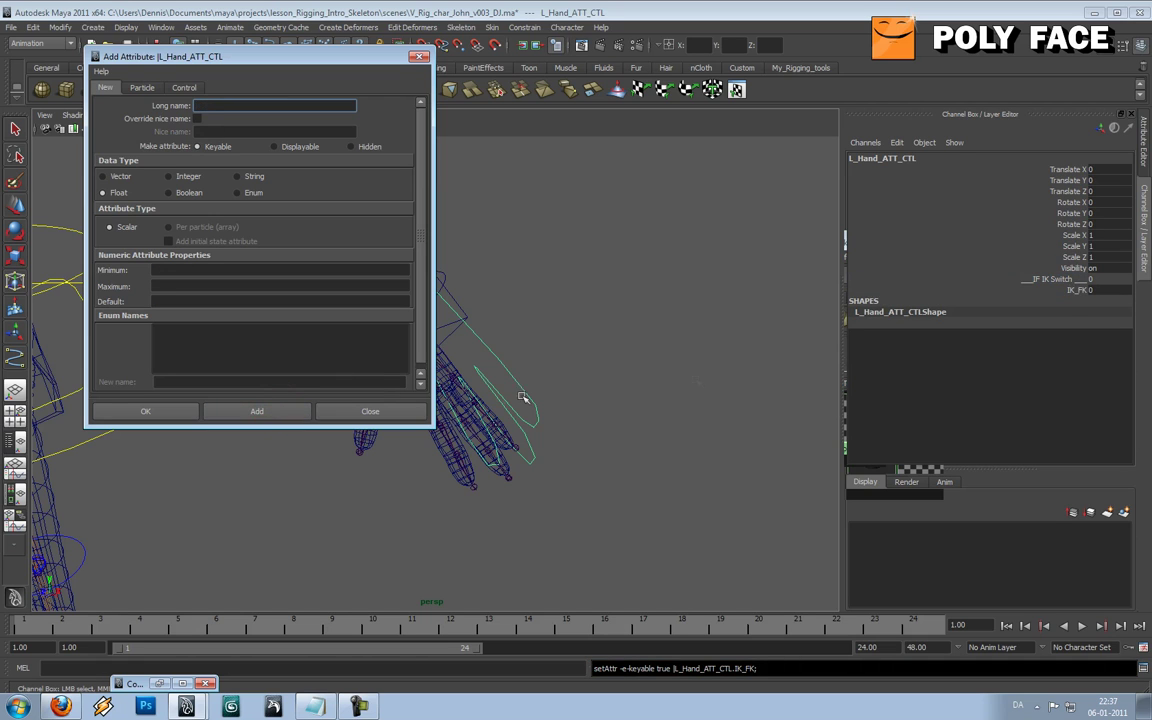
left_click(411, 410)
mouse_move(620, 332)
left_mouse_down("alt")
mouse_move(567, 328)
mouse_move(722, 322)
mouse_move(601, 327)
left_mouse_up("alt")
left_click(1077, 290)
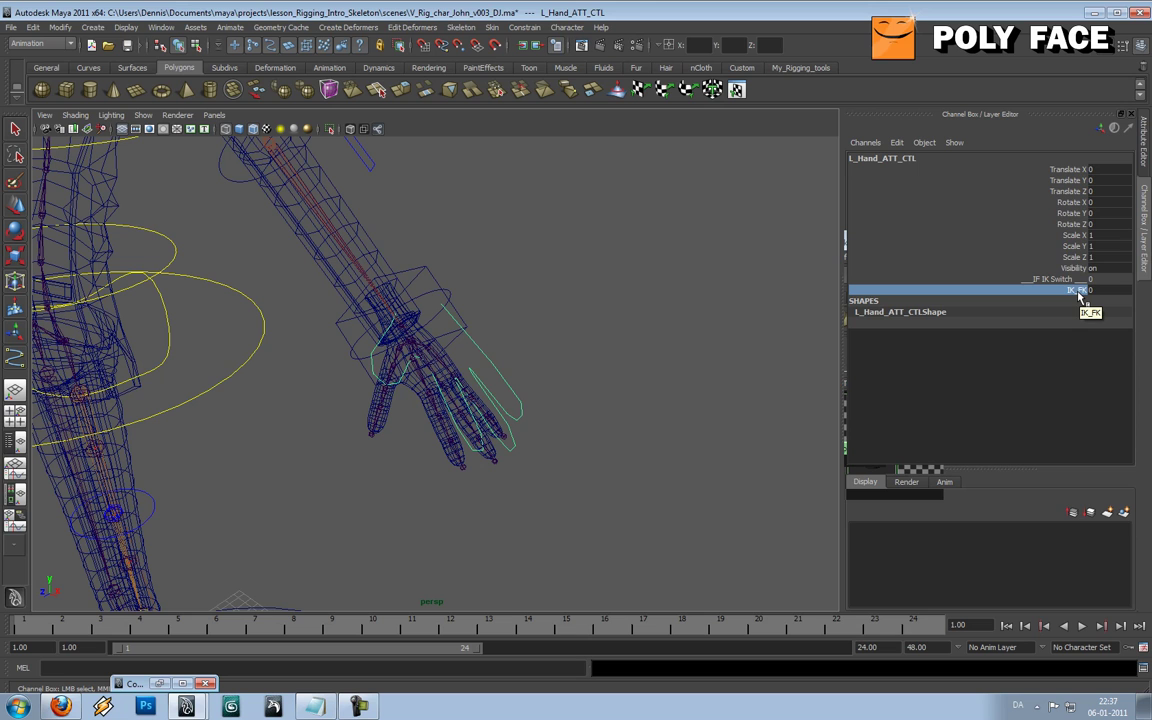
- Test the left arm by moving L_IK_Hand_CTL toward the elbow, and undo the move
left_click(622, 356)
scroll(622, 356, "down", 4)
left_click_drag(549, 301, 587, 300, "alt")
middle_click_drag(486, 282, 596, 377, "alt")
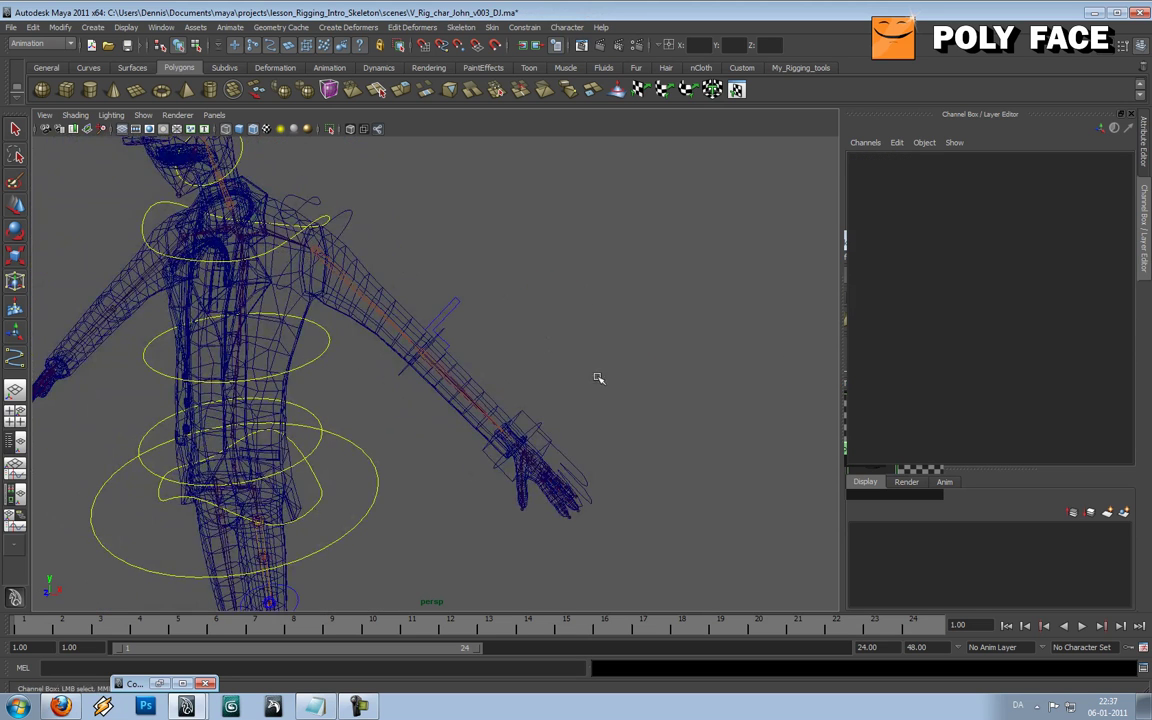
left_click(527, 414)
key("w")
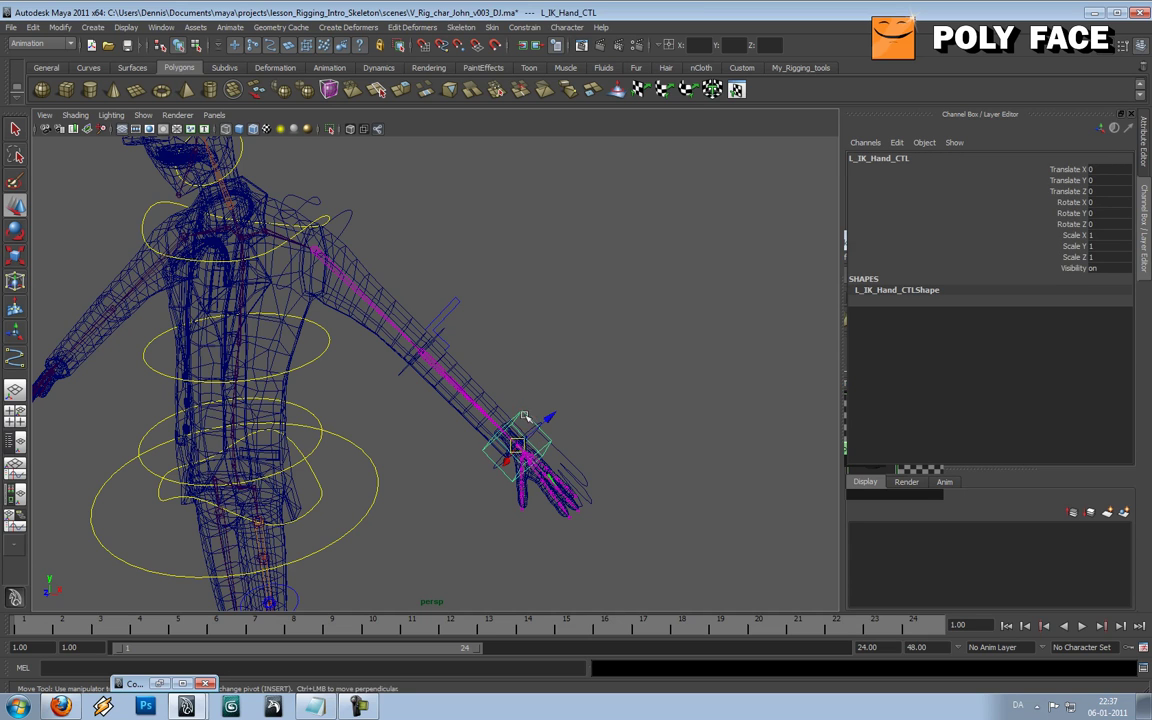
left_click_drag(517, 443, 437, 342)
key("ctrl+z")
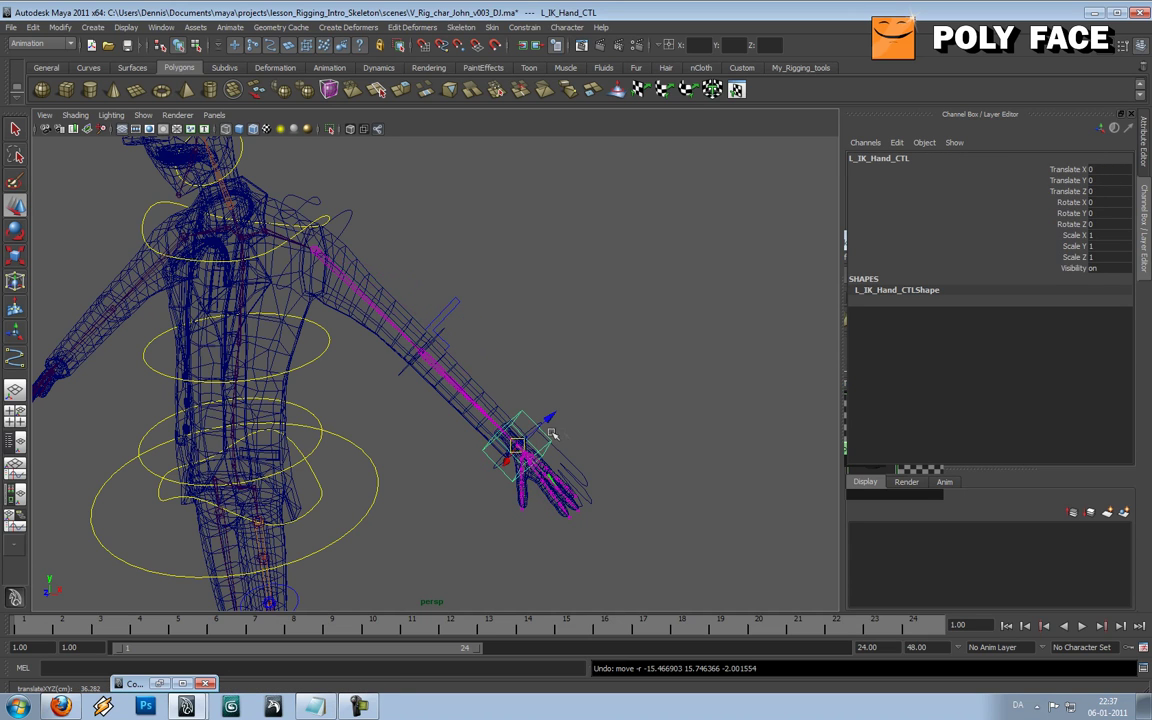
- Select the left arm's IK joint chain with its full hierarchy, starting from L_IK_ArmBase_JNT
left_click(600, 477)
left_click_drag(711, 239, 588, 270, "alt")
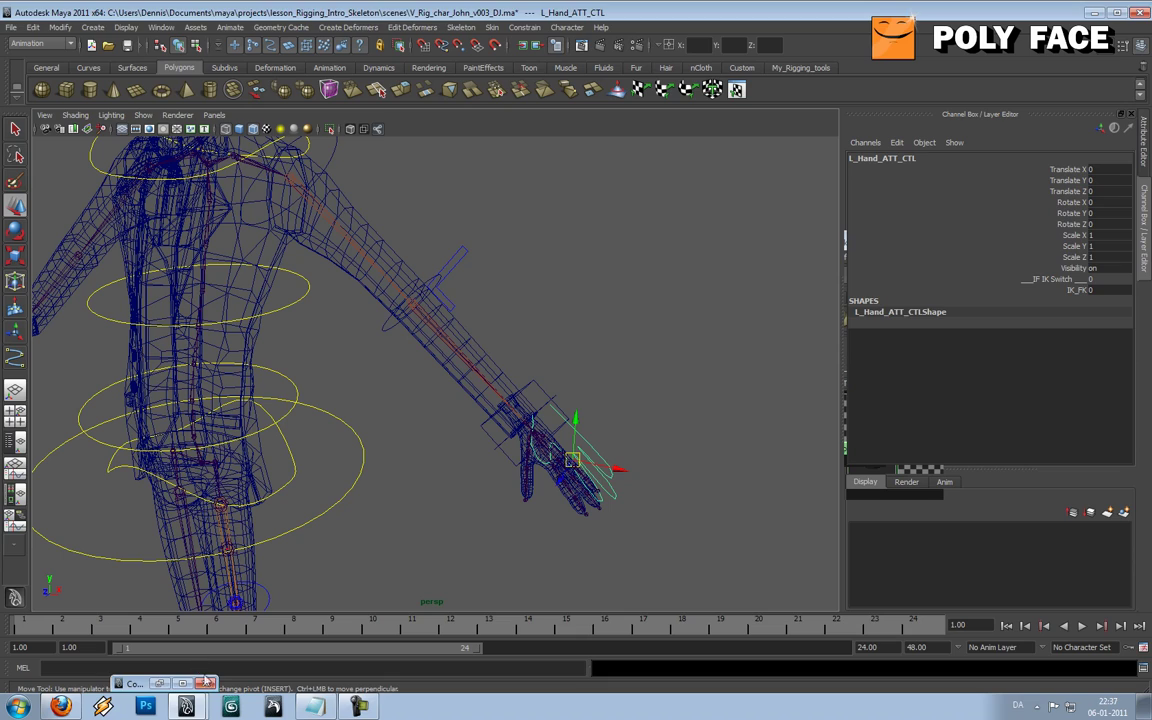
left_click_drag(470, 277, 437, 337, "alt")
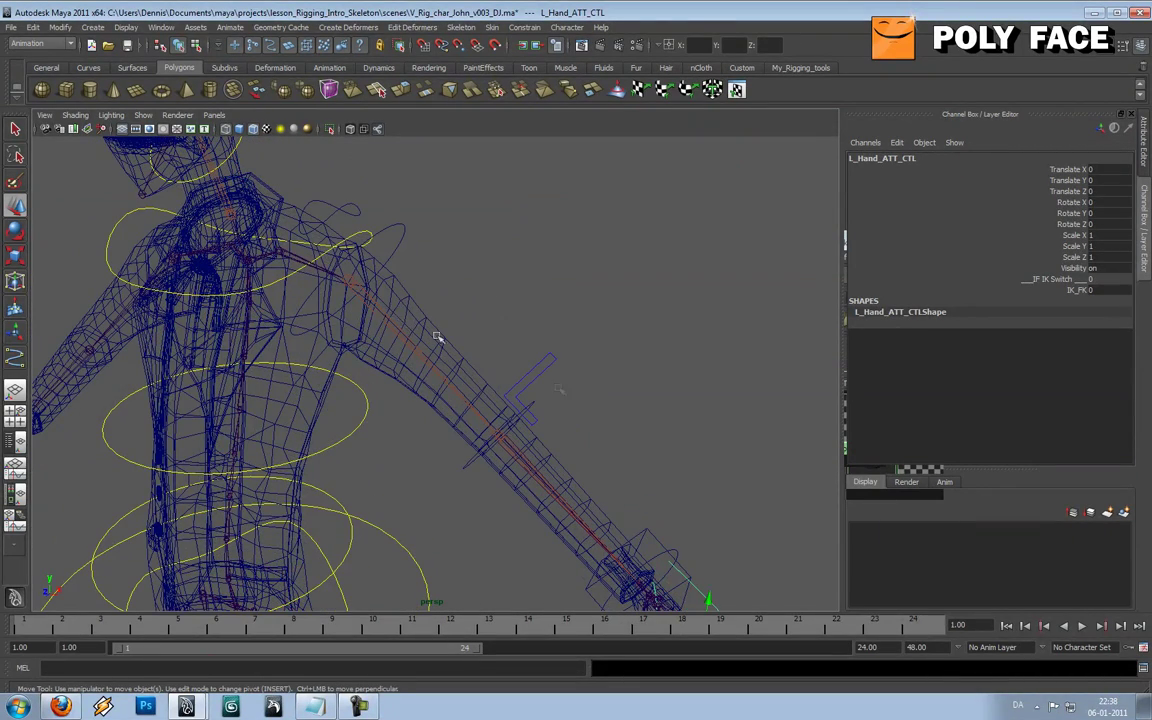
left_click(355, 285)
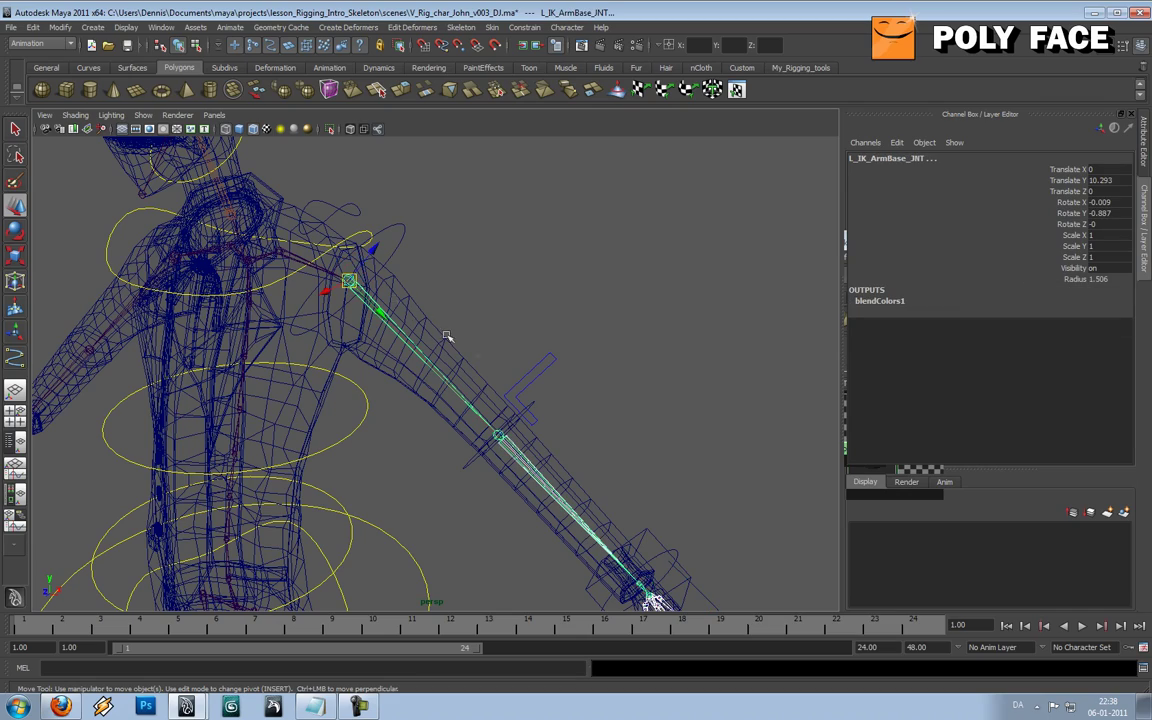
key("f")
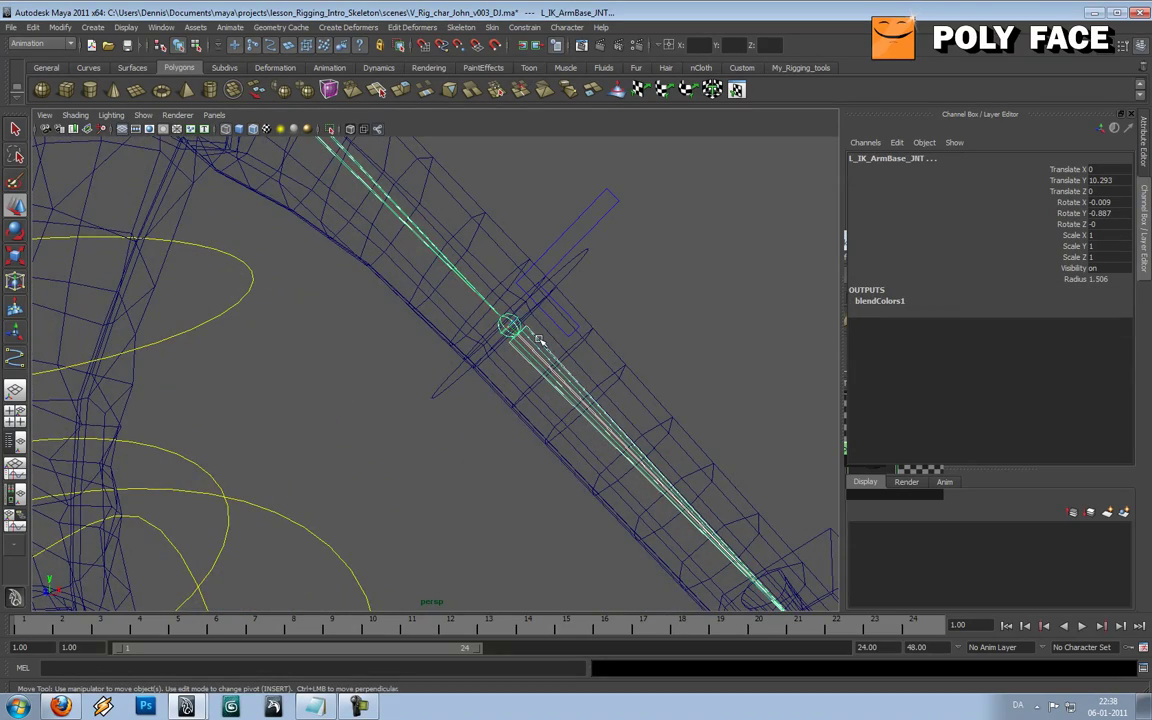
scroll(540, 333, "down", 10)
left_click(60, 27)
mouse_move(227, 30)
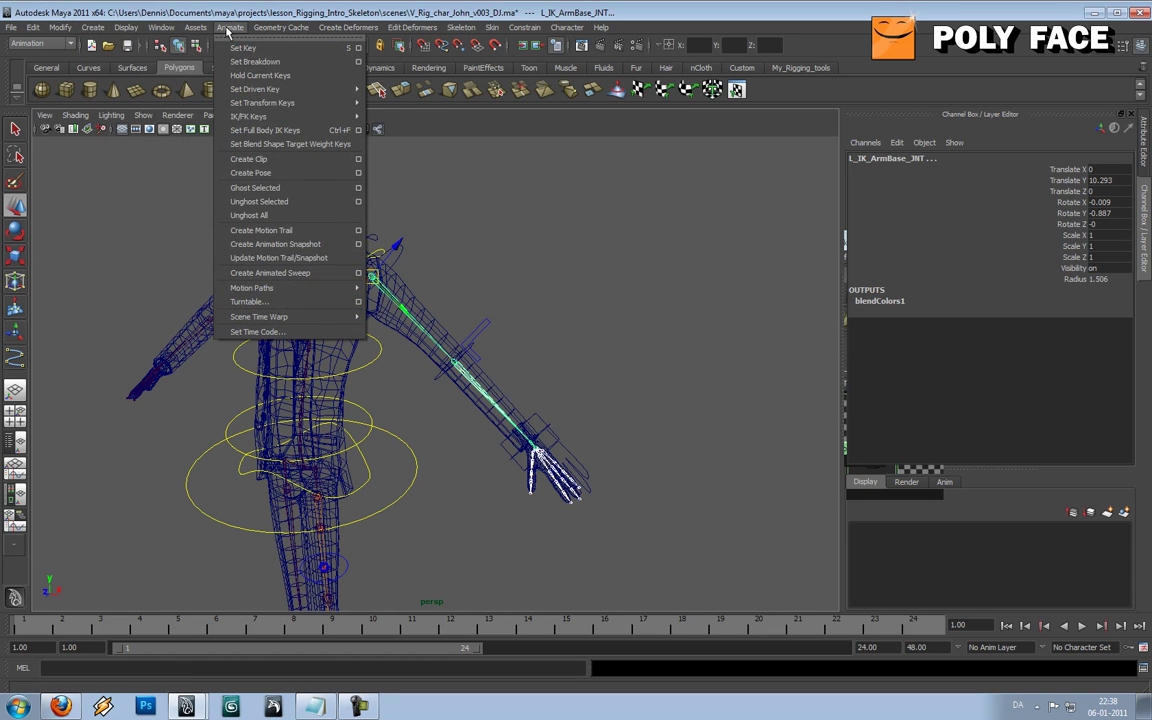
mouse_move(46, 34)
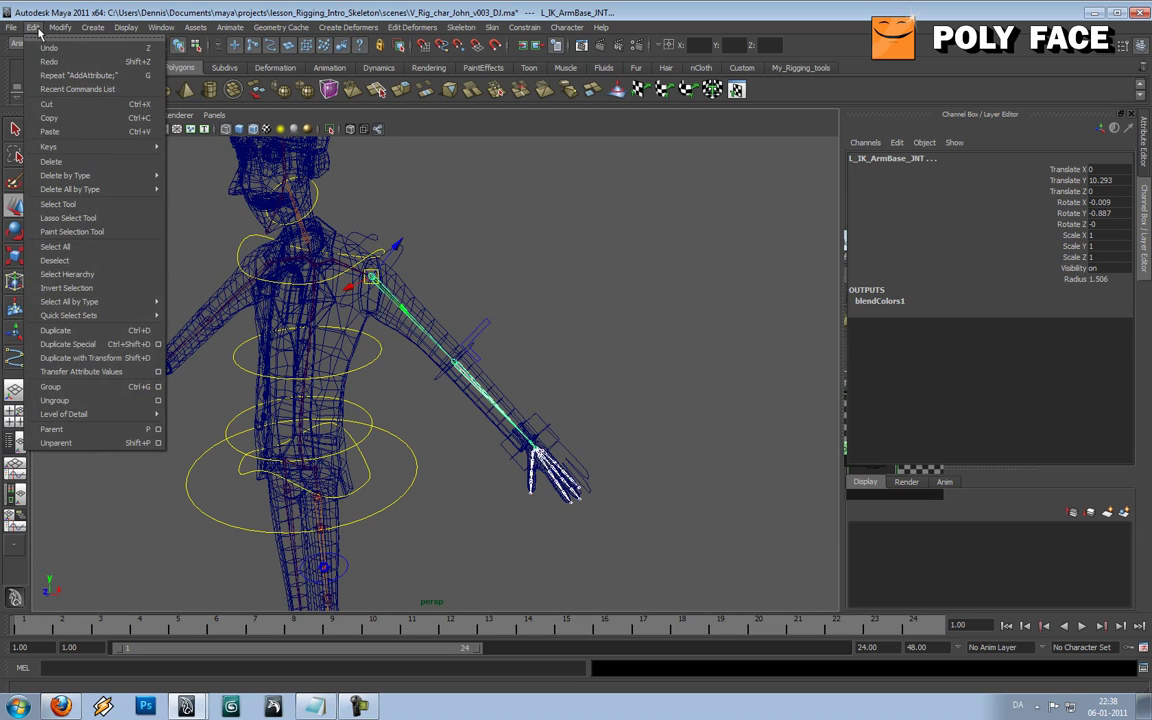
left_click(67, 274)
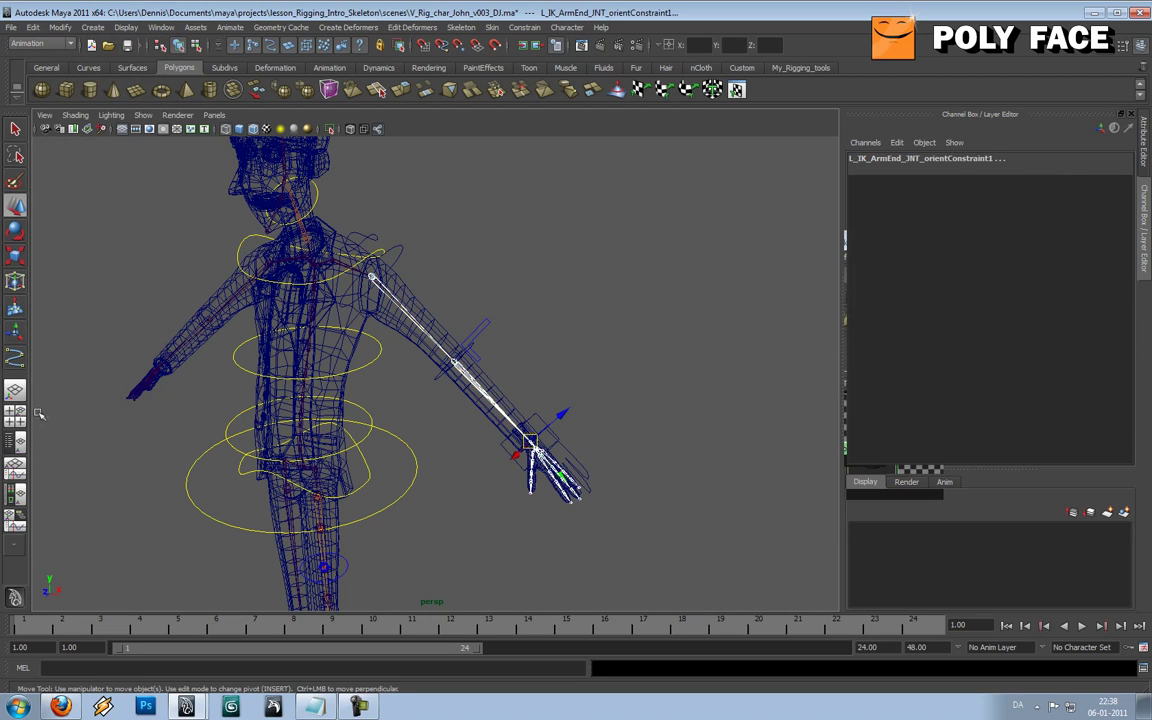
- Show the Hypershade beside the perspective view, add L_Hand_ATT_CTL to the selection and graph the selection's input and output connections
left_click(25, 493)
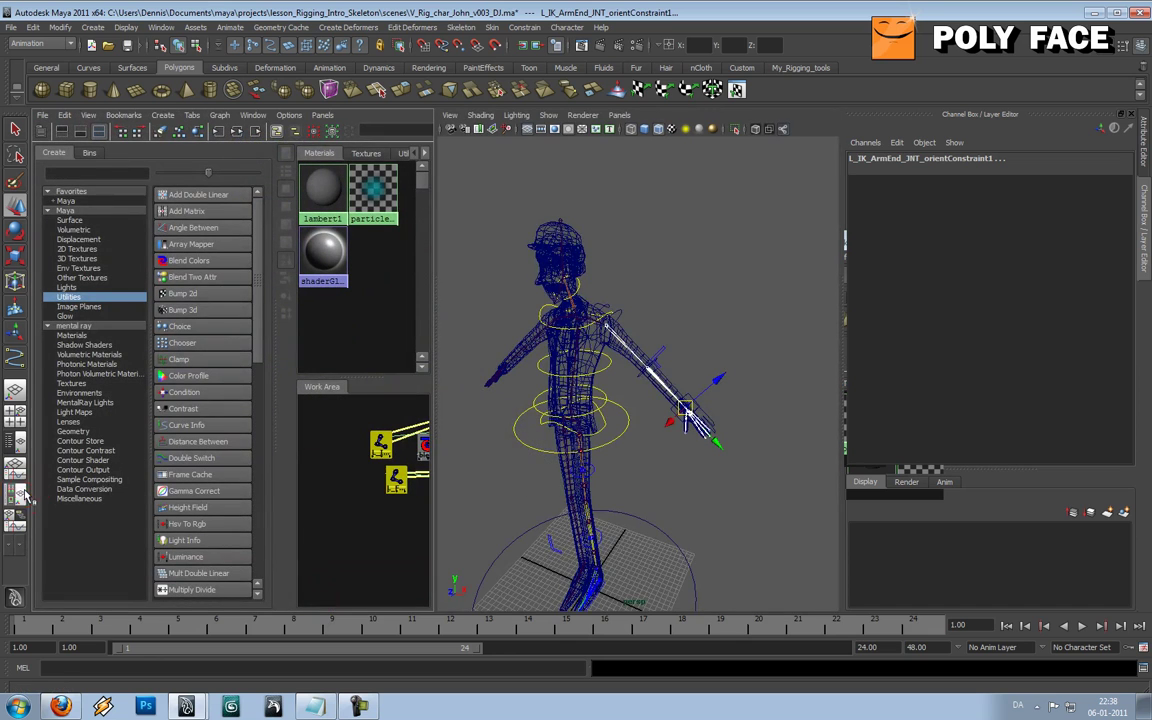
scroll(575, 360, "up", 5)
scroll(546, 352, "down", 5)
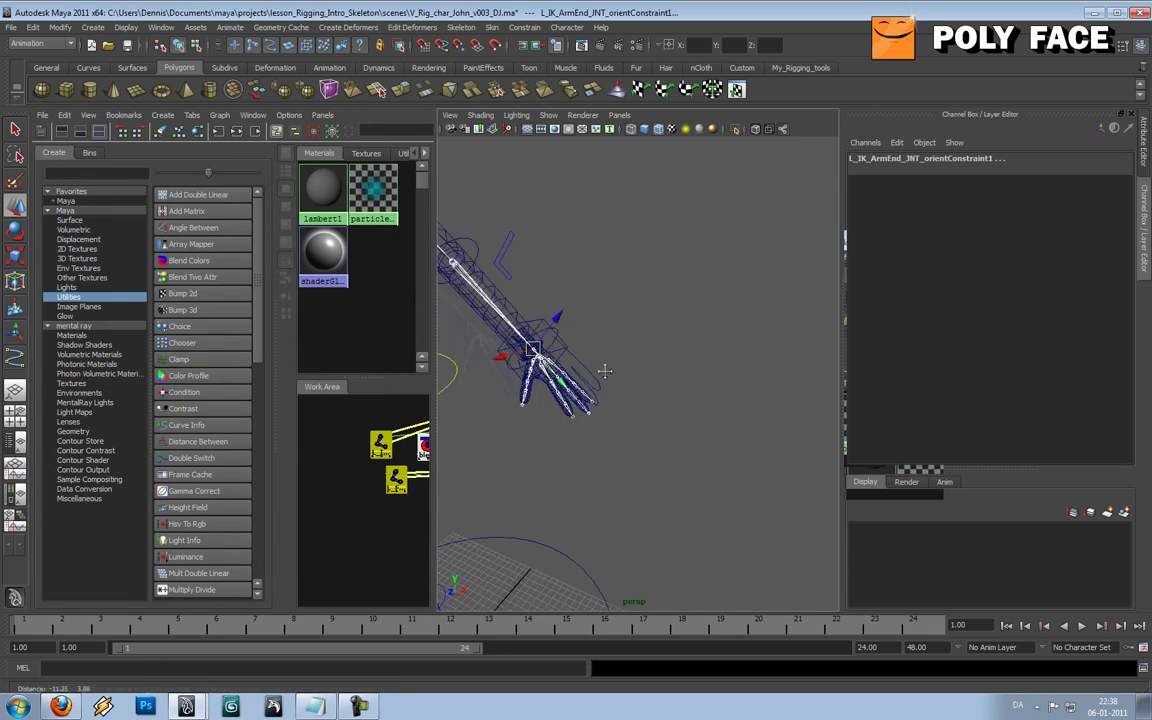
left_click(545, 340)
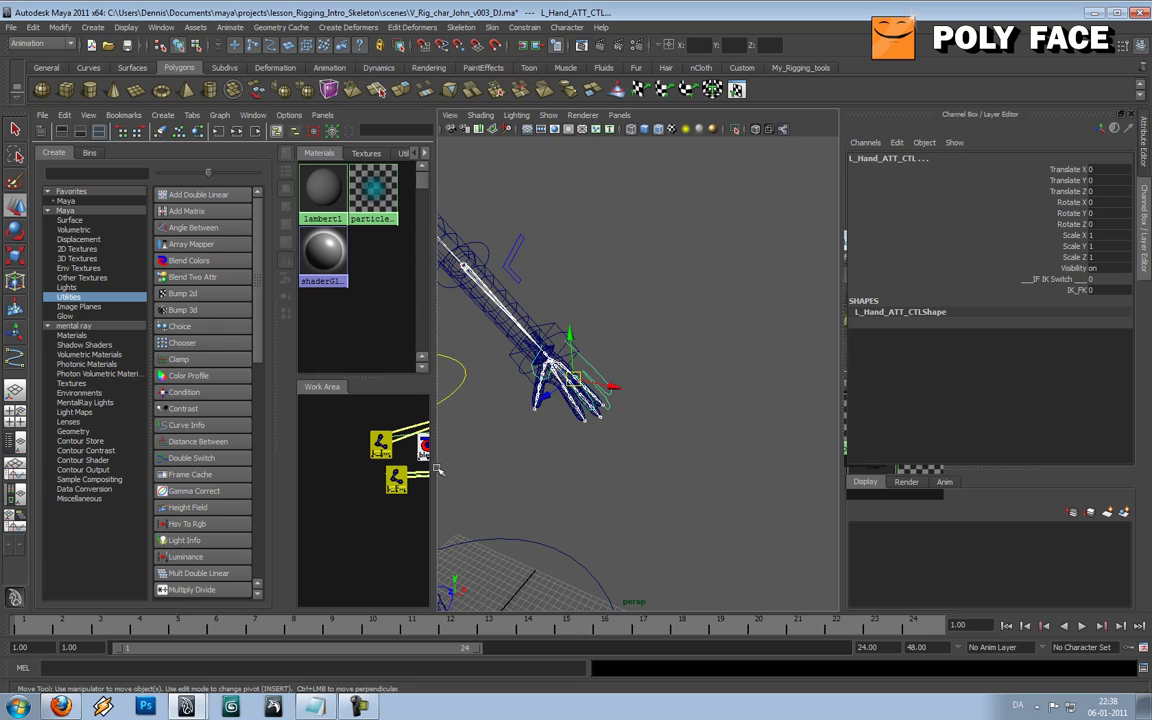
left_click_drag(437, 466, 603, 466)
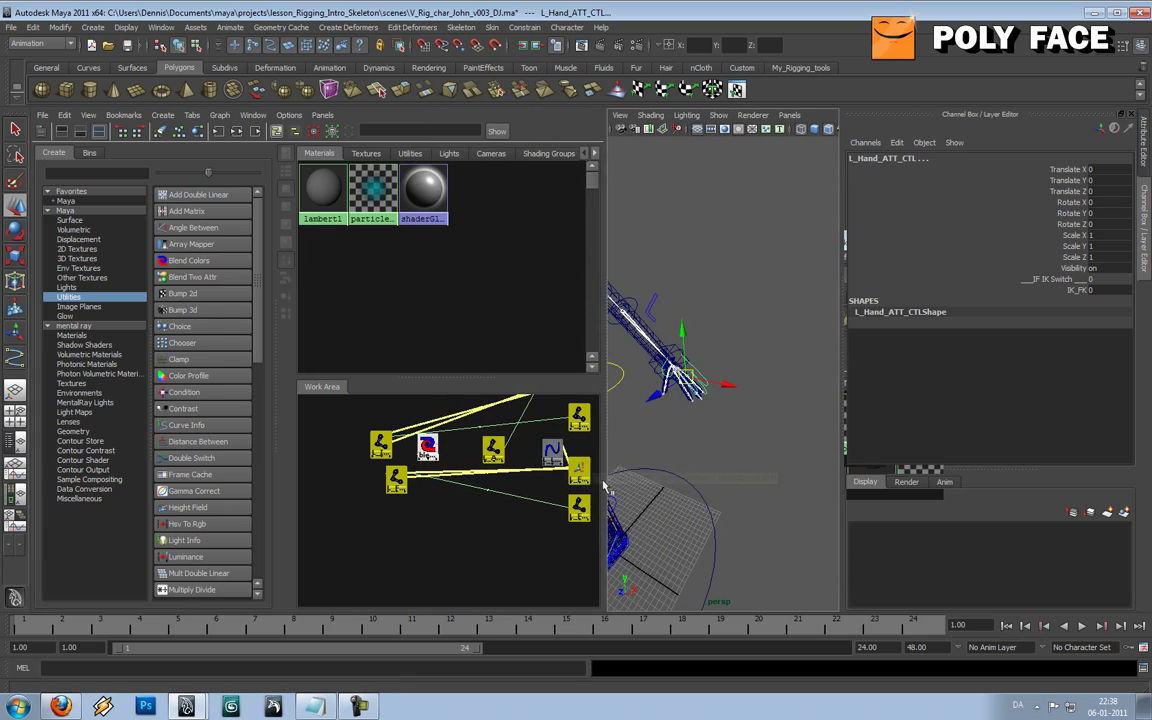
left_click(236, 132)
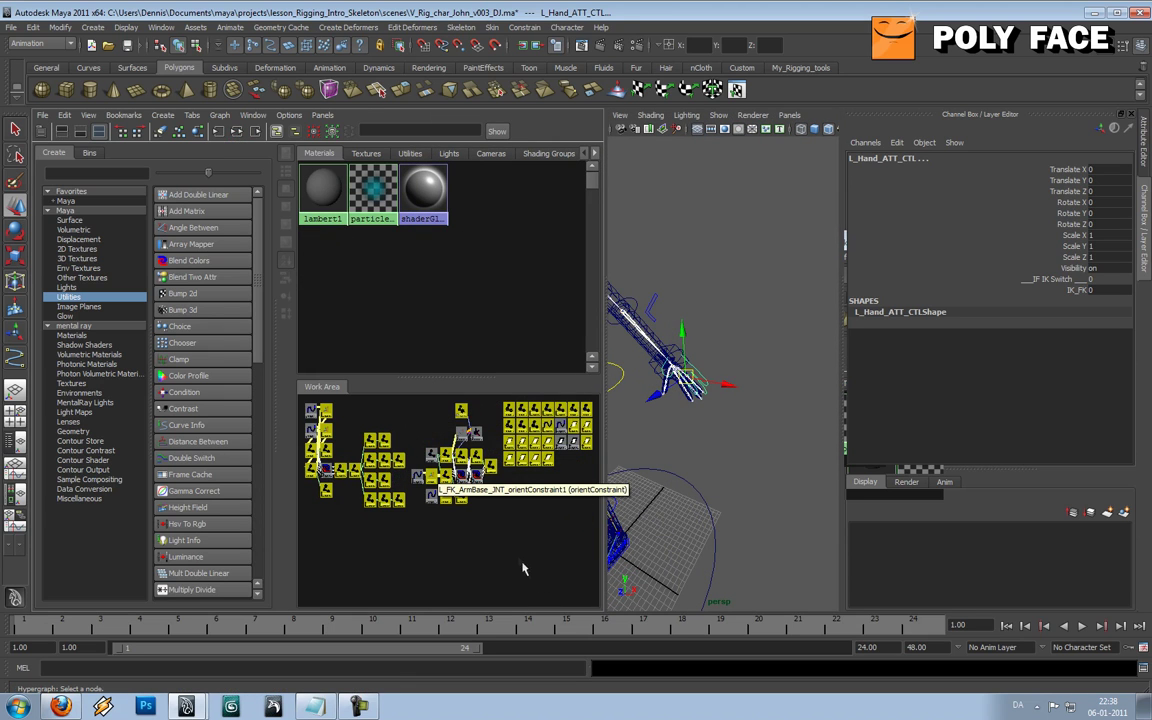
middle_click_drag(517, 550, 530, 549, "alt")
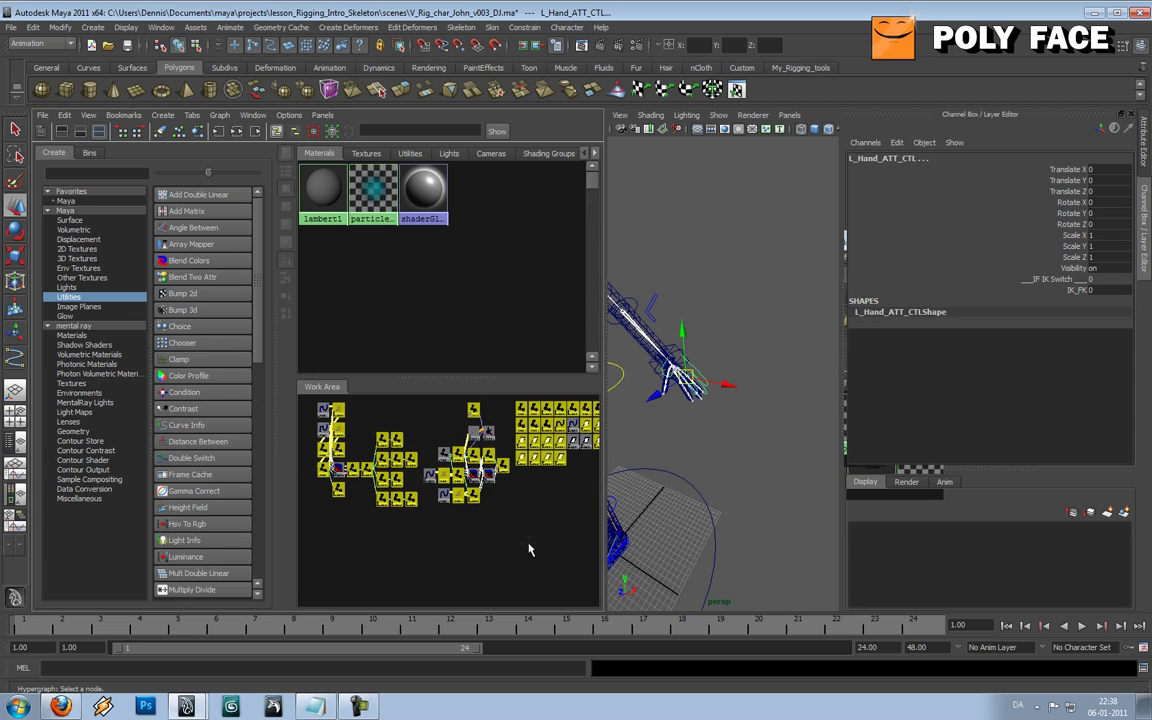
- Pull the blendColors1, blendColors2 and blendColors4 nodes into the empty space below the rest of the node graph
left_click(474, 472)
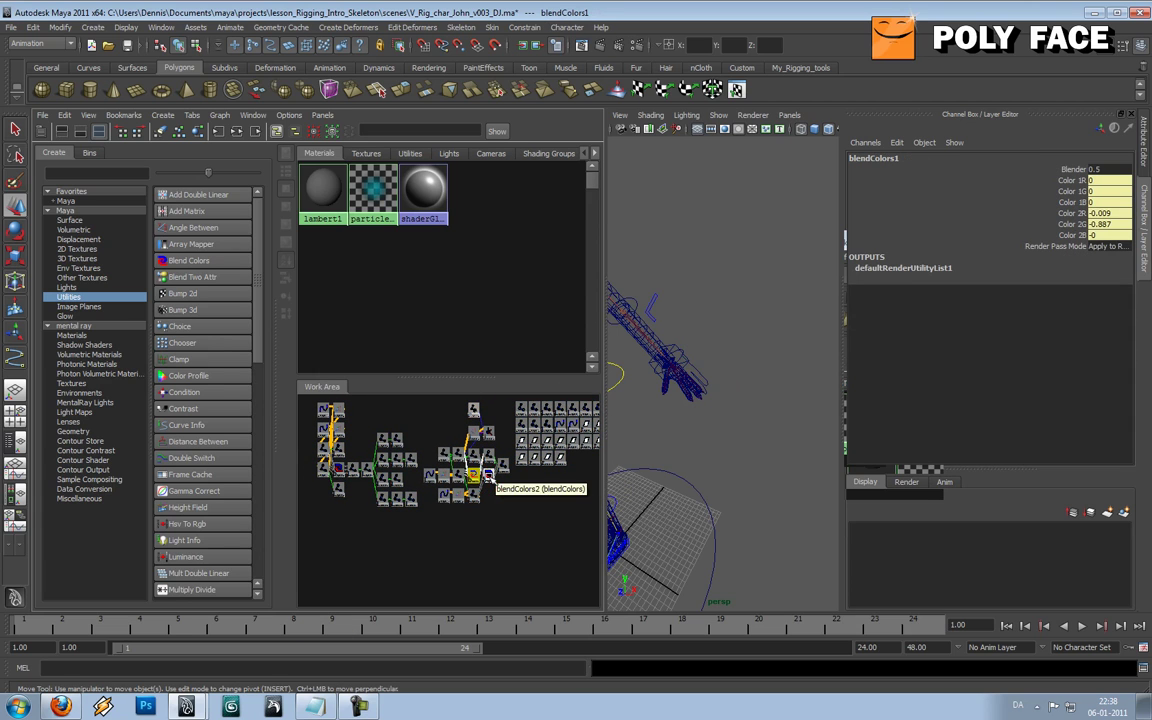
left_click(335, 469)
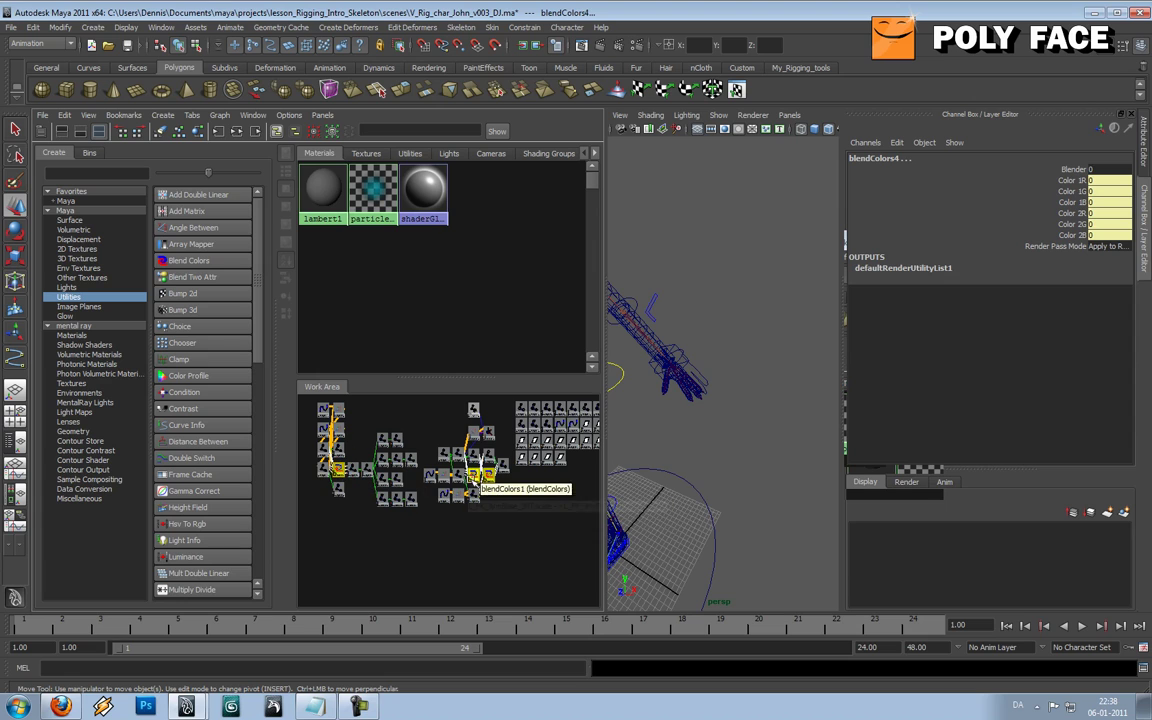
left_click_drag(478, 482, 478, 565)
left_click(519, 532)
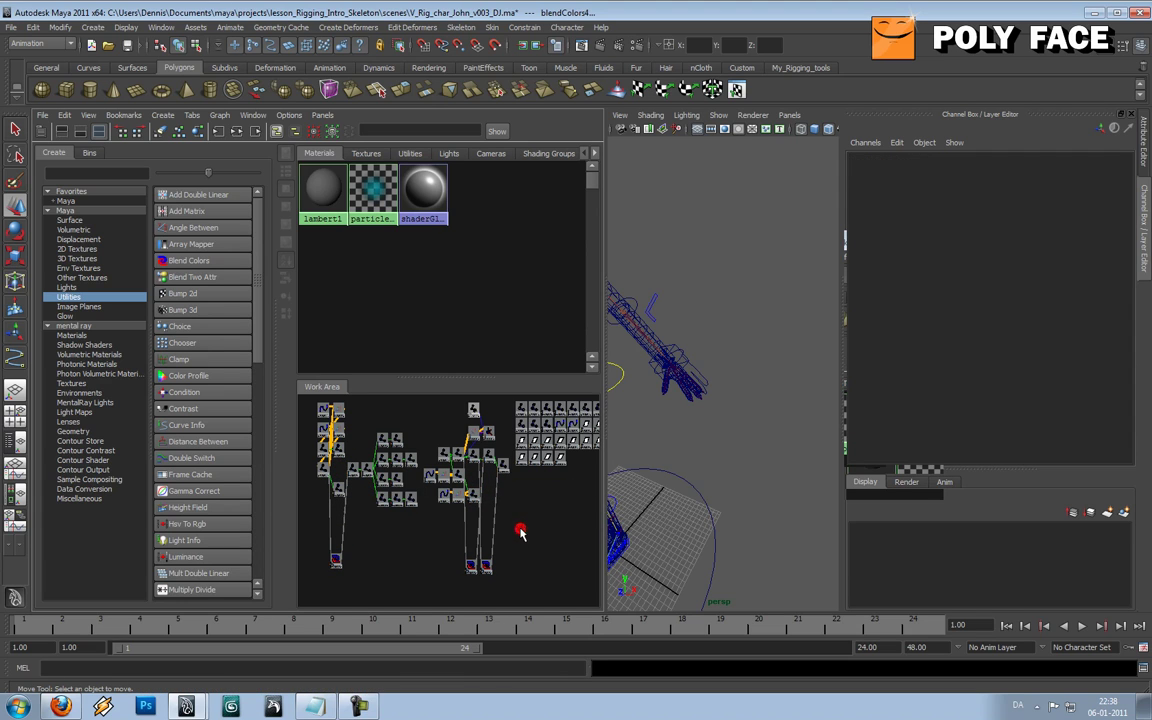
- Bring the L_Hand_ATT_CTL node into the empty graph space and gather the three blendColors nodes side by side above it
left_click(640, 336)
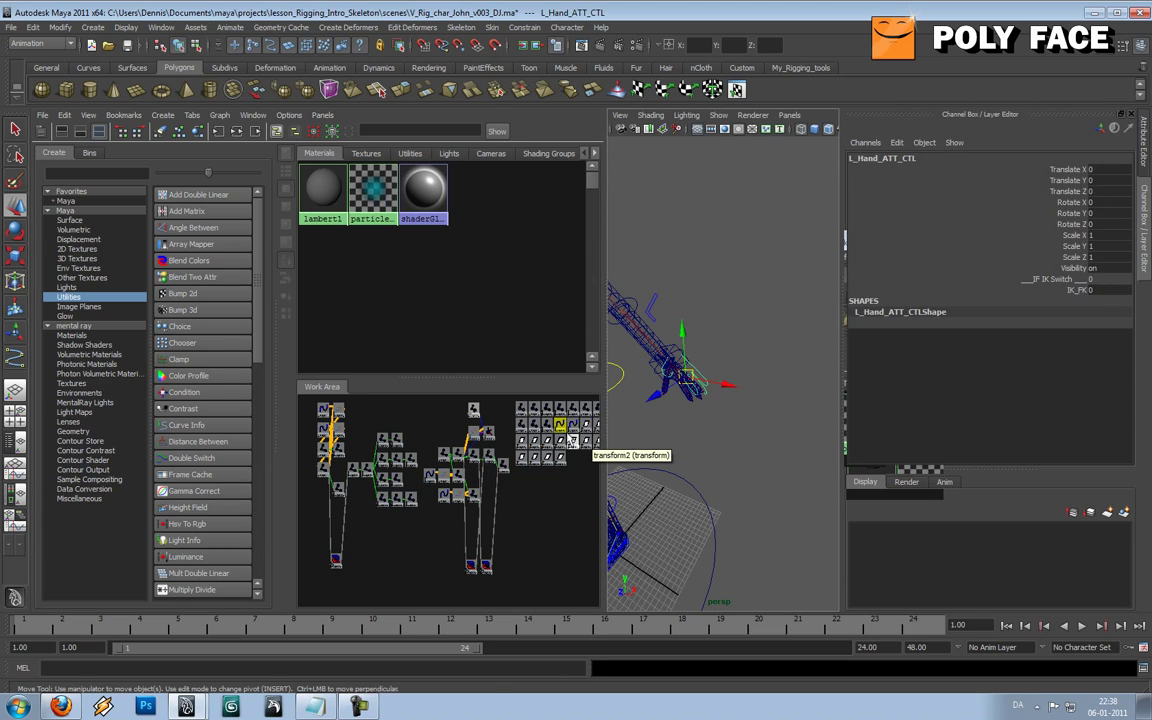
left_click_drag(560, 425, 412, 576)
scroll(488, 483, "up", 3)
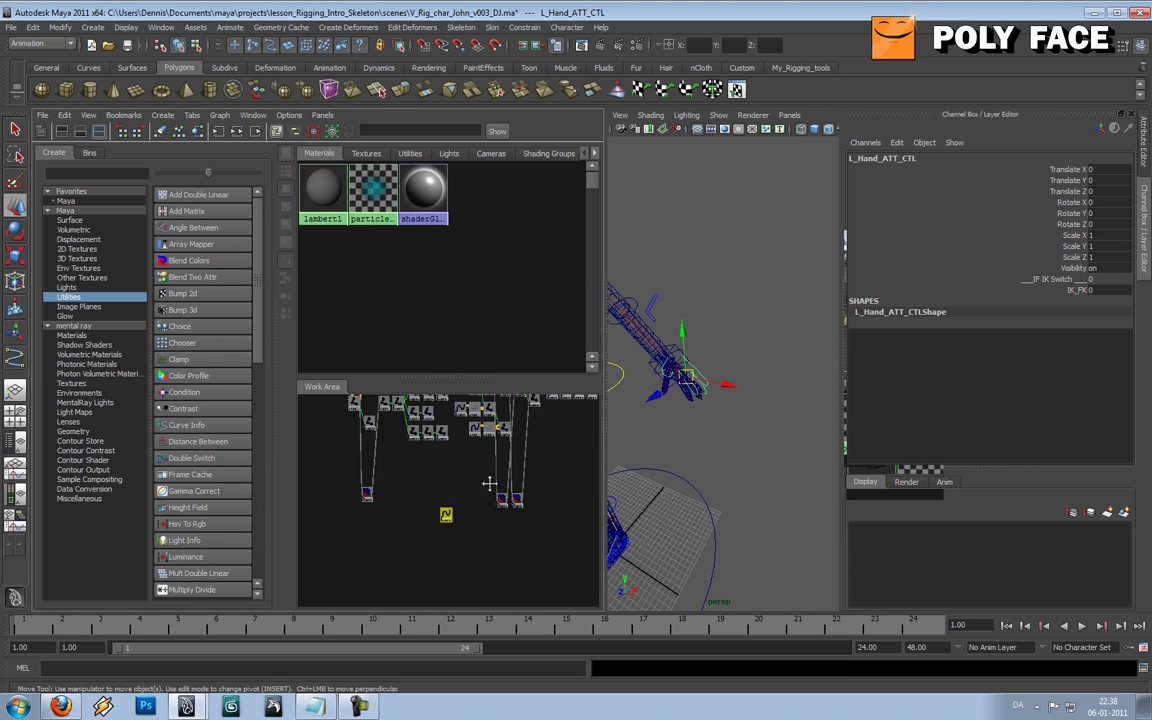
left_click_drag(490, 491, 465, 492)
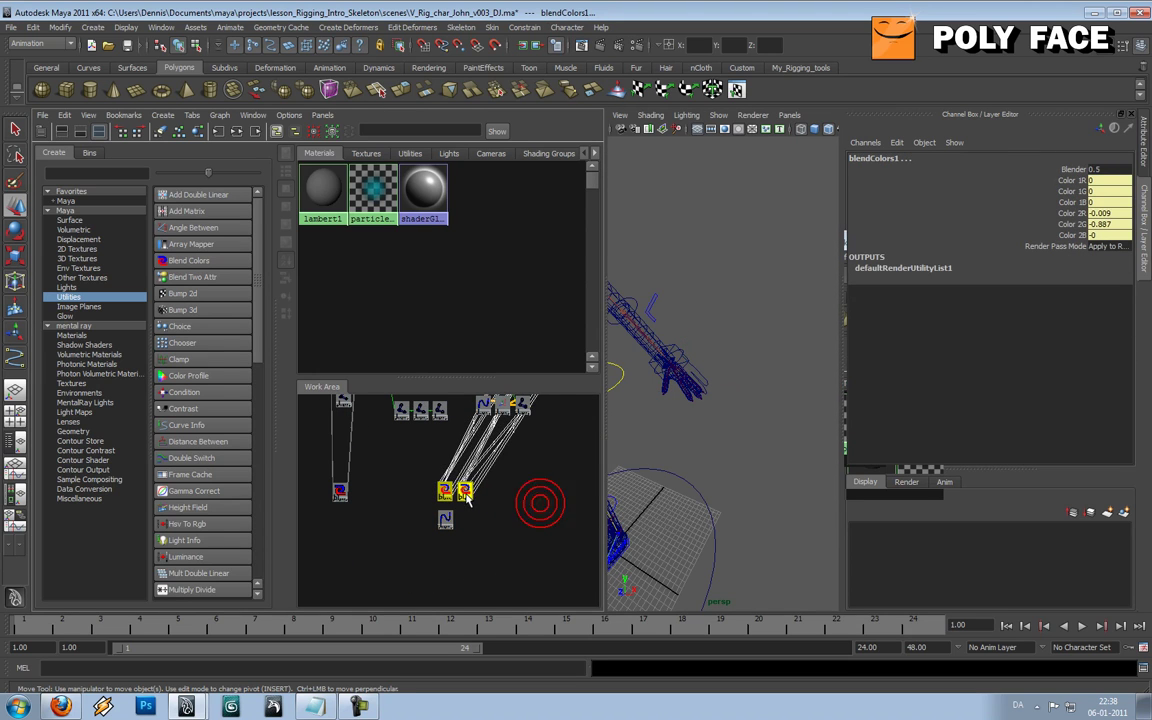
left_click_drag(318, 468, 422, 493)
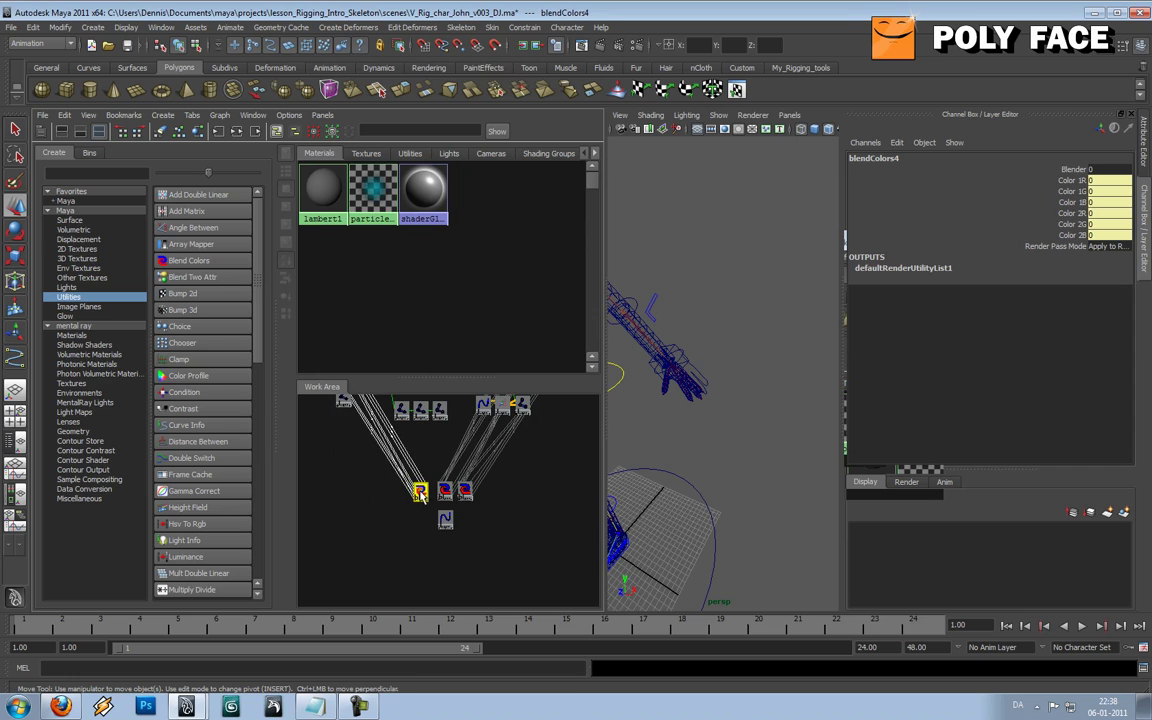
left_click(518, 531)
middle_click_drag(520, 535, 537, 496, "alt")
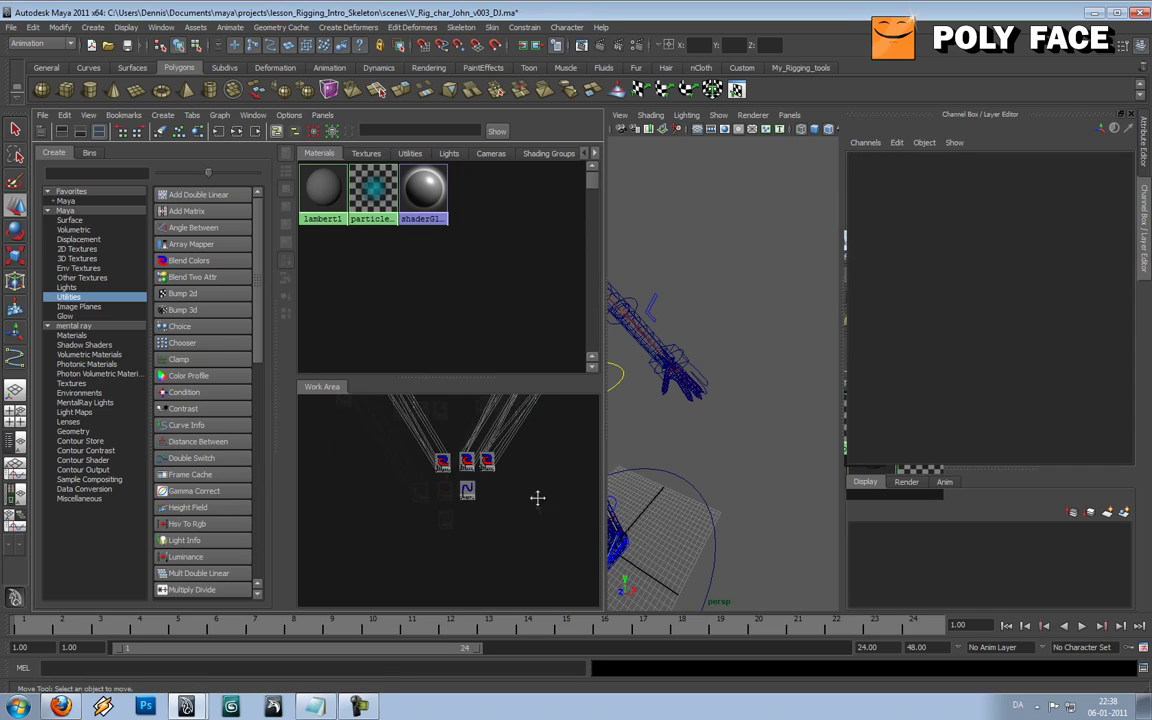
- Set the Blender value of blendColors1 and blendColors2 to 0, and check the value on blendColors4
left_click(441, 458)
left_click(468, 458)
left_click(1107, 168)
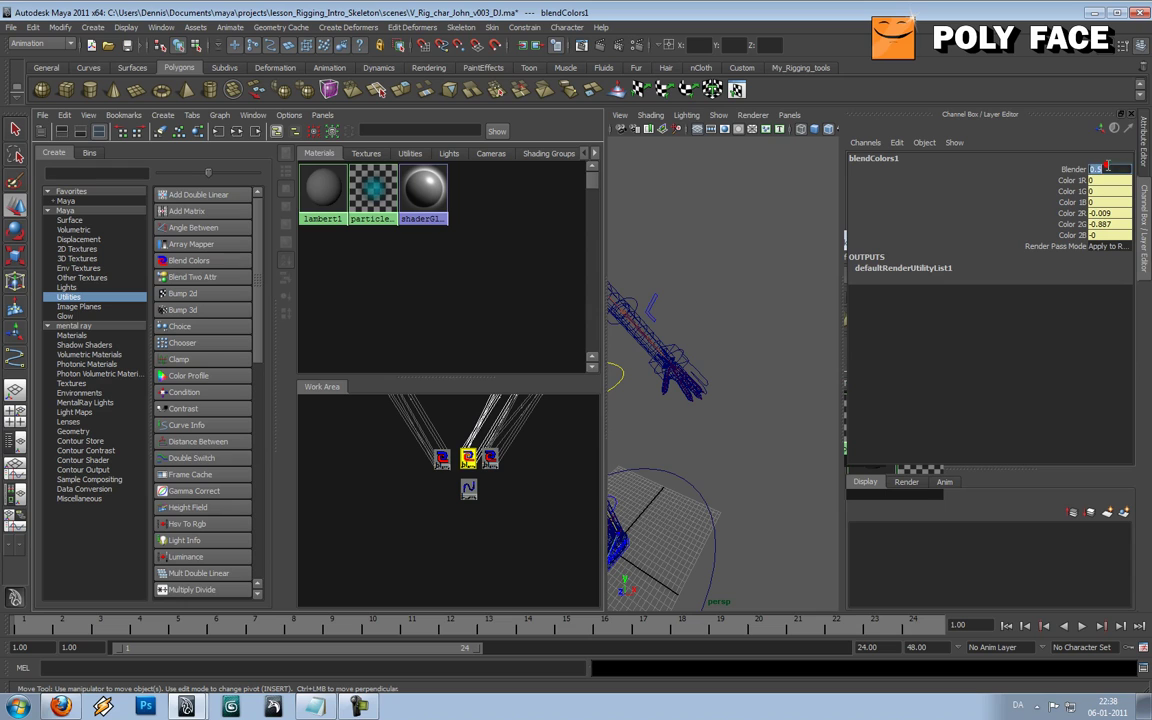
type("0")
key("Tab")
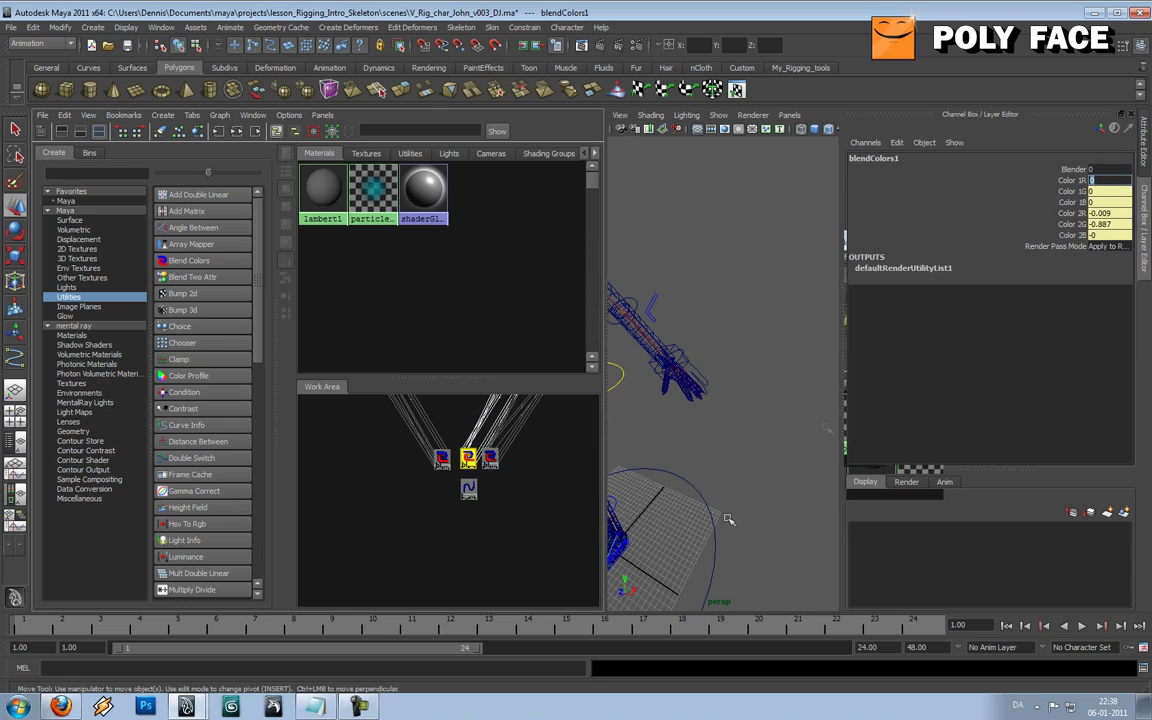
left_click(489, 458)
left_click(1100, 168)
type("0")
key("Tab")
left_click(441, 459)
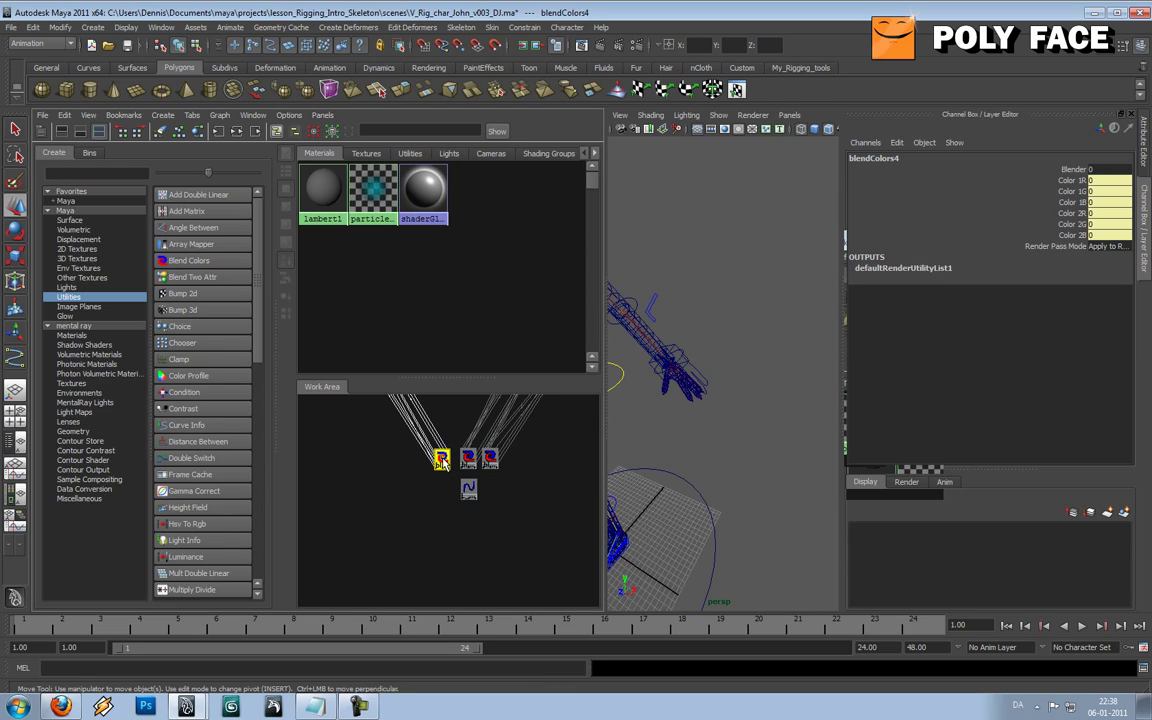
- Connect the IK_FK attribute of L_Hand_ATT_CTL to the blender input of blendColors4 in the Connection Editor
double_click(468, 488)
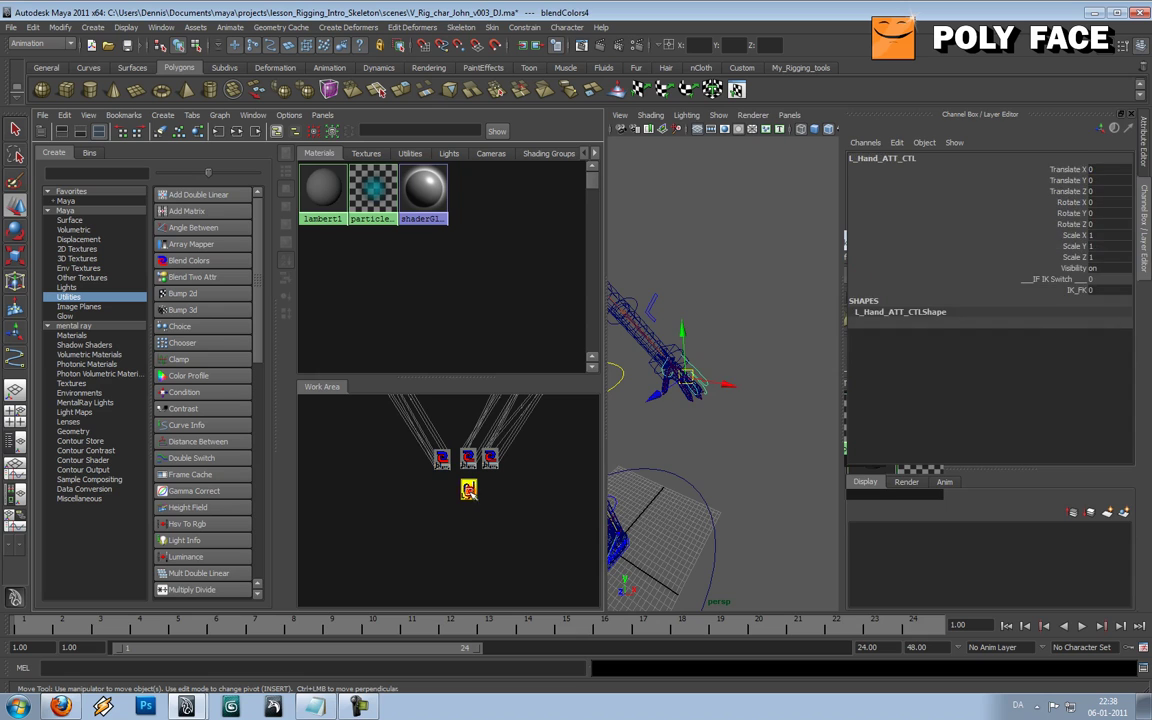
left_click_drag(468, 488, 397, 470)
middle_click_drag(428, 475, 442, 461)
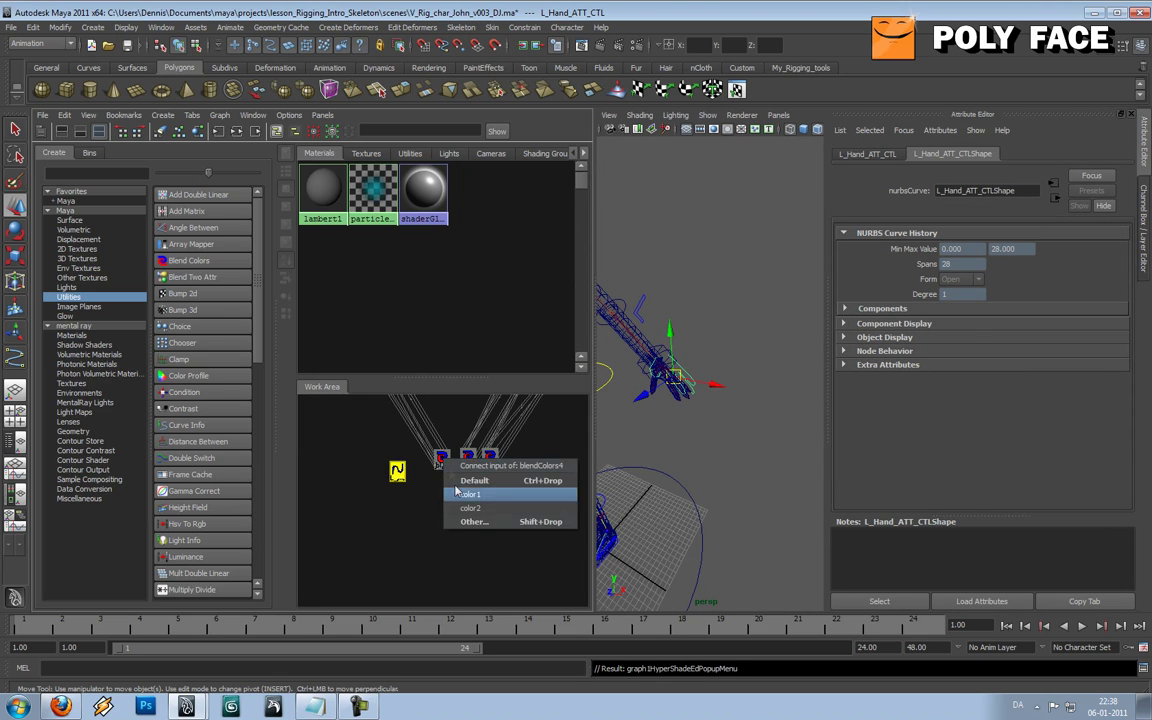
left_click(474, 522)
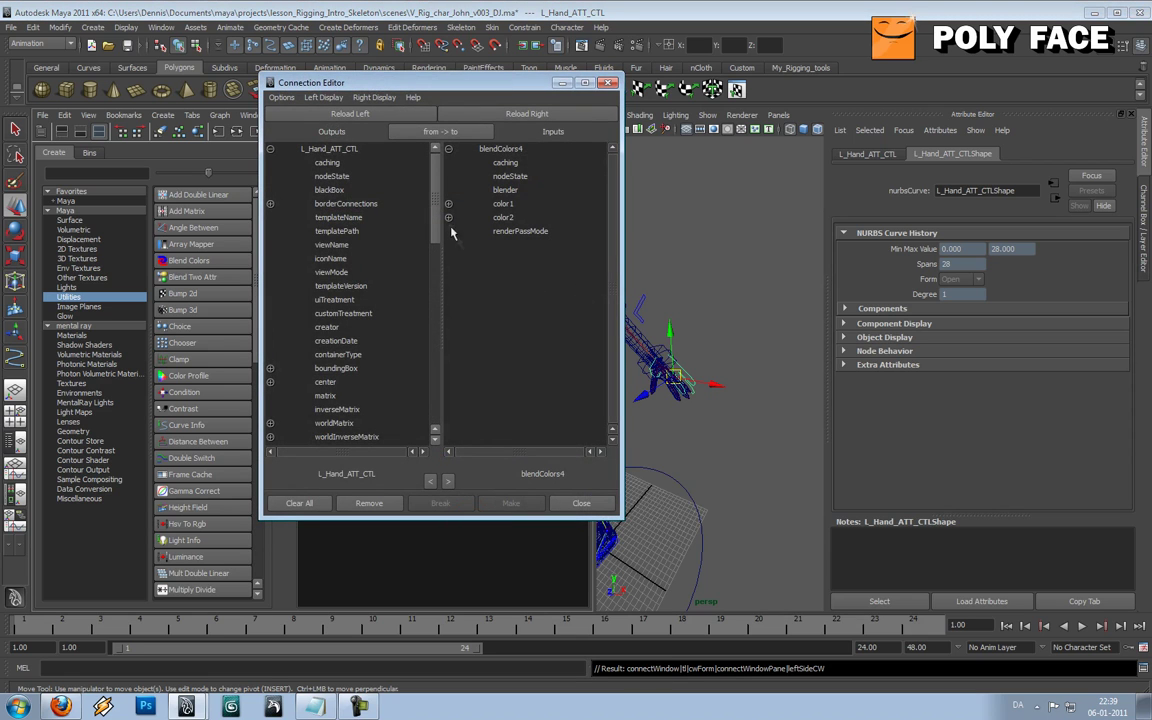
left_click_drag(433, 215, 432, 417)
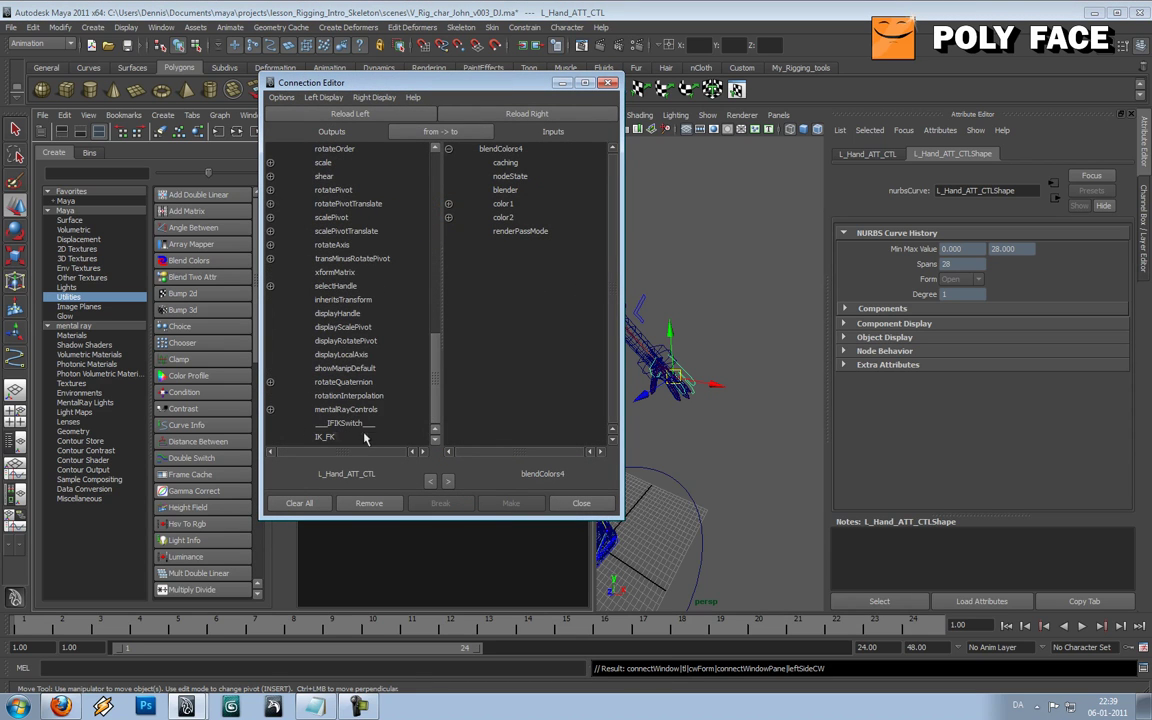
left_click(334, 437)
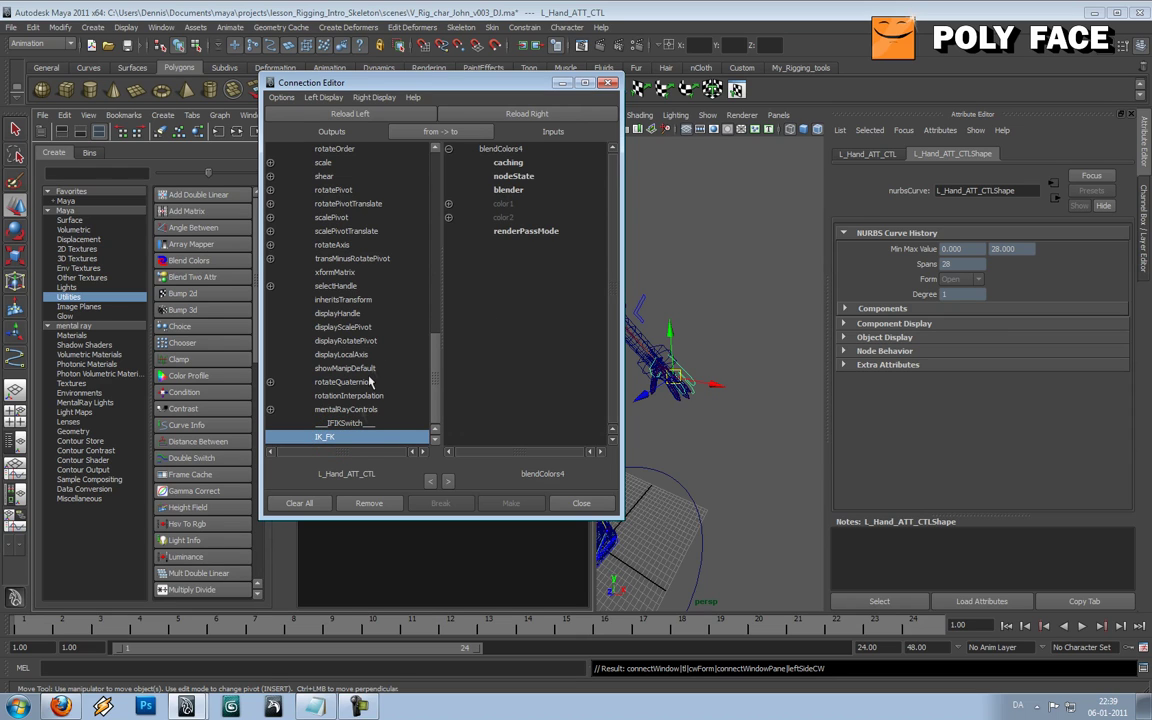
left_click(518, 190)
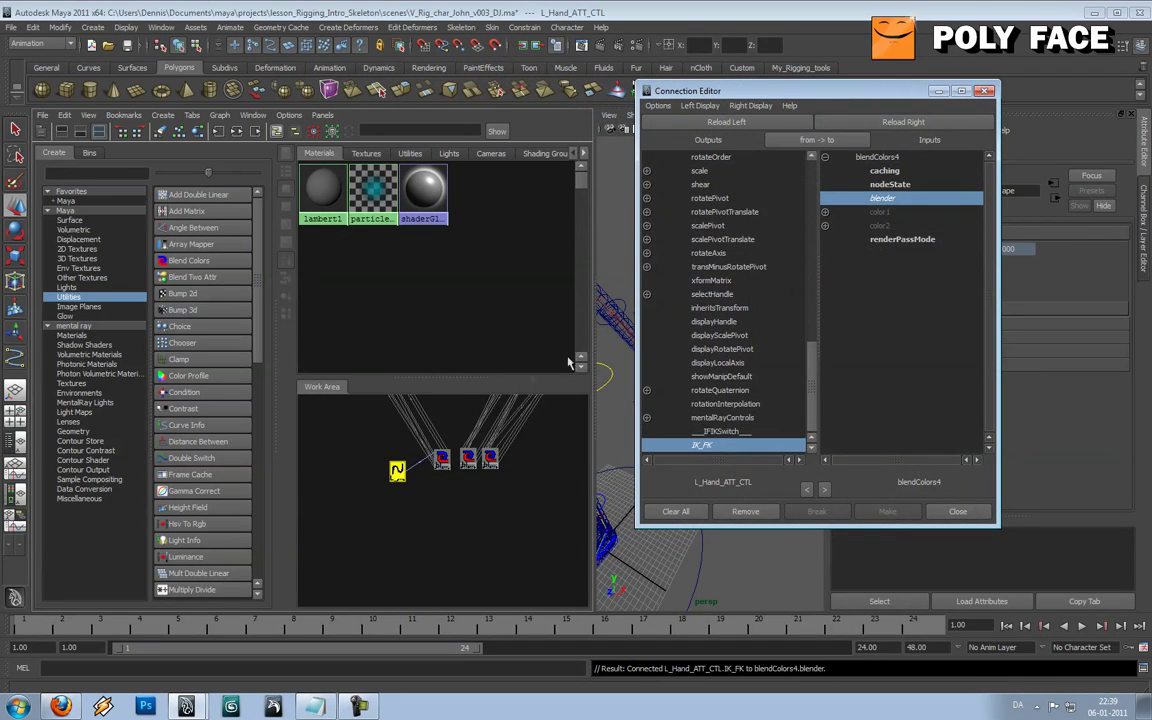
- Reposition the L_Hand_ATT_CTL node below the blend nodes and connect its IK_FK attribute to the blender input of blendColors1
left_click_drag(397, 470, 426, 494)
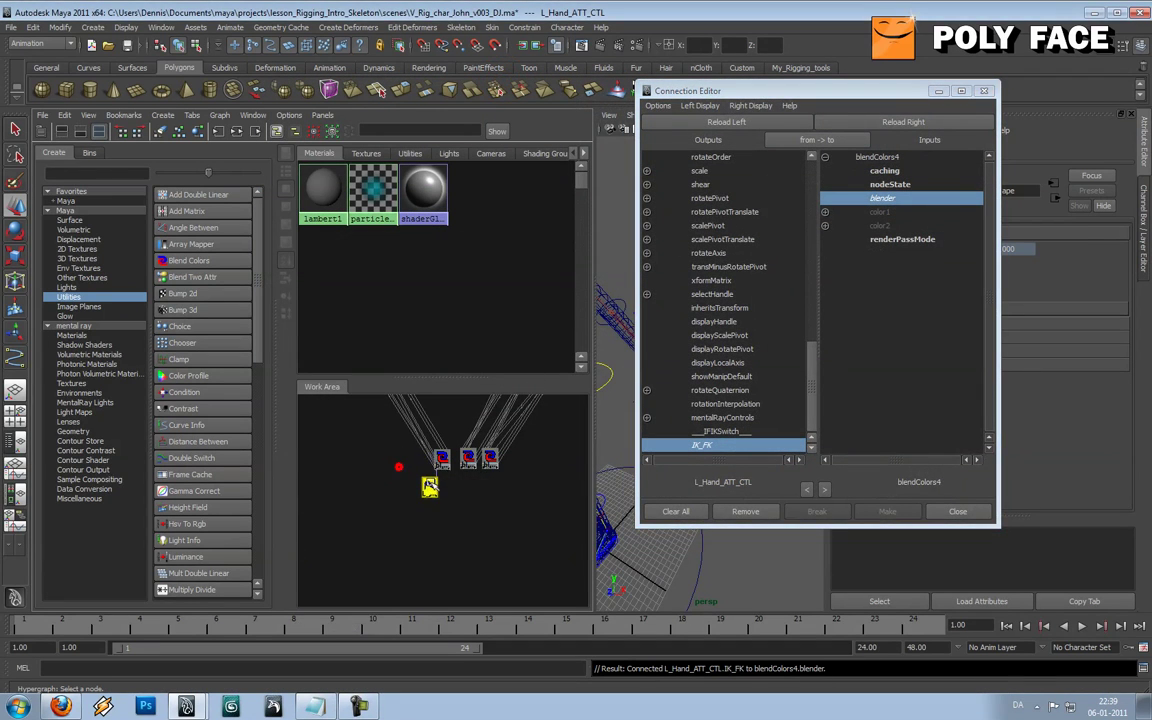
middle_click_drag(426, 495, 467, 458)
left_click(493, 517)
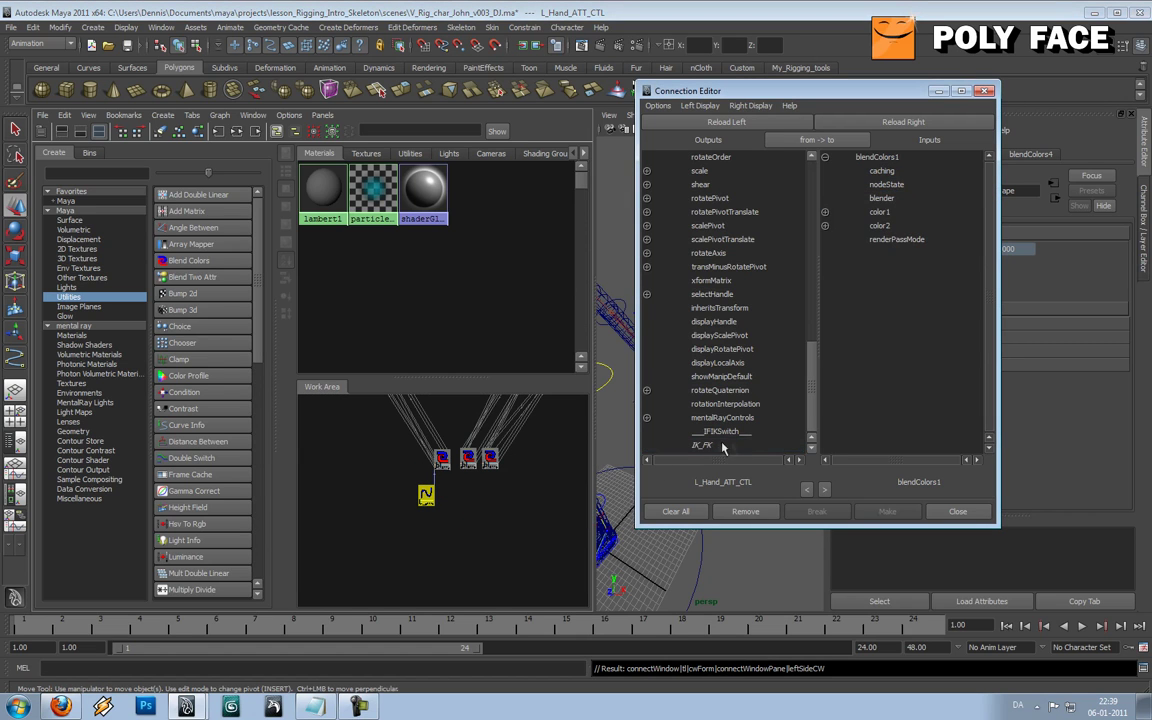
left_click(884, 199)
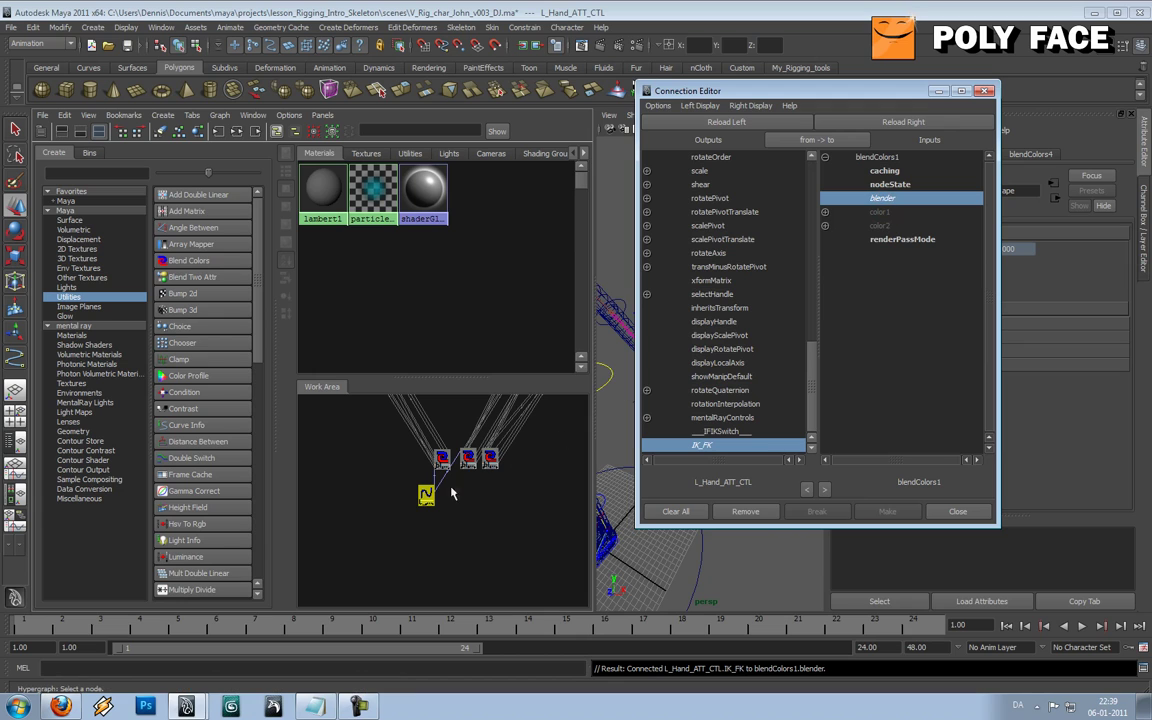
- Connect the IK_FK attribute of L_Hand_ATT_CTL to the blender input of blendColors2
middle_click_drag(436, 497, 491, 460)
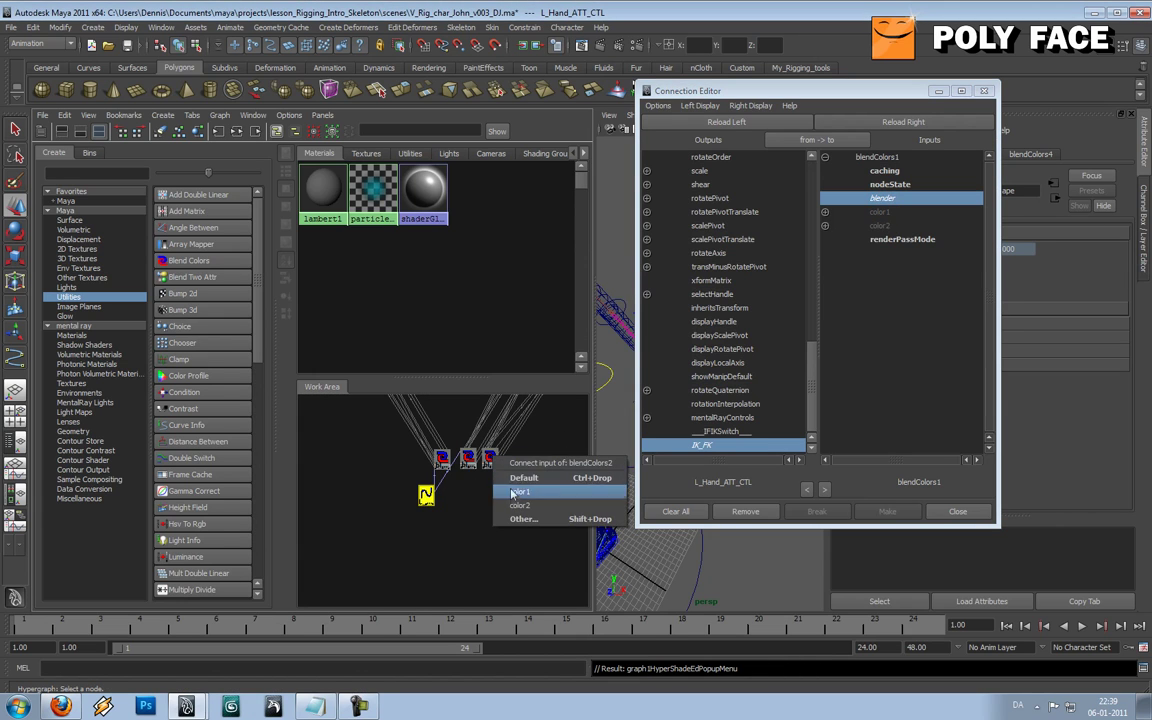
left_click(517, 521)
left_click(705, 445)
left_click(848, 197)
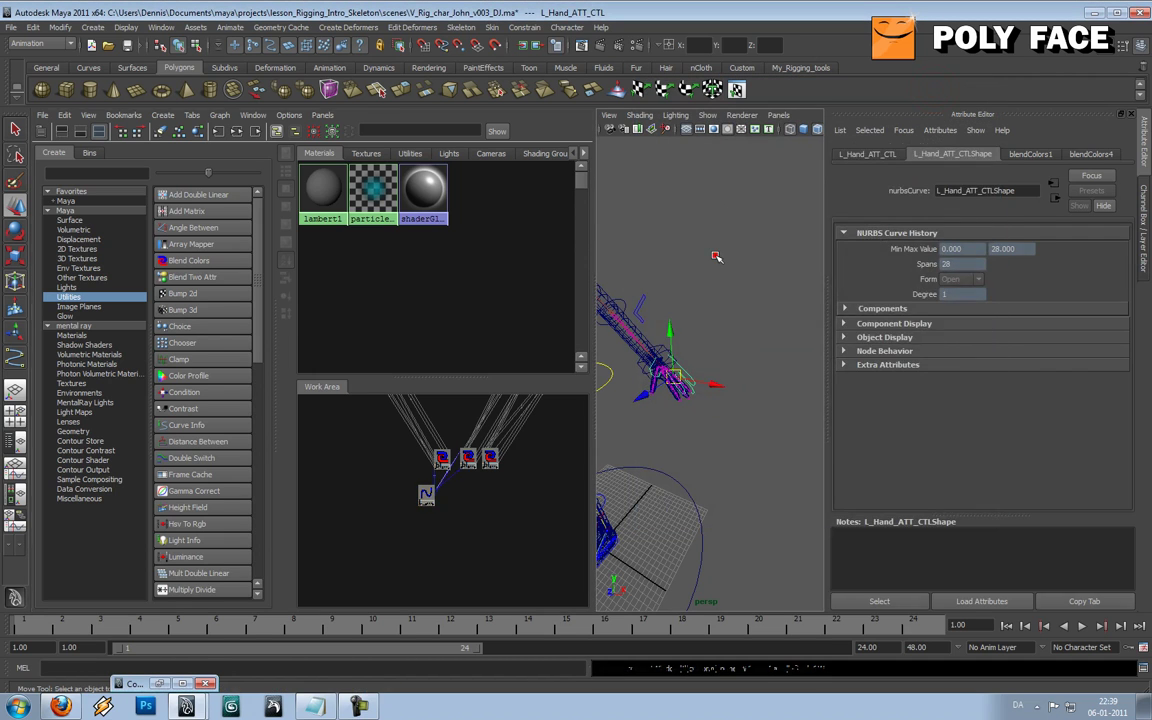
- Enlarge the perspective view and move the L_IK_Hand_CTL control up and away from the wrist to test the arm
left_click(717, 259)
mouse_move(718, 319)
left_mouse_down("alt")
mouse_move(711, 364)
mouse_move(715, 337)
left_mouse_up("alt")
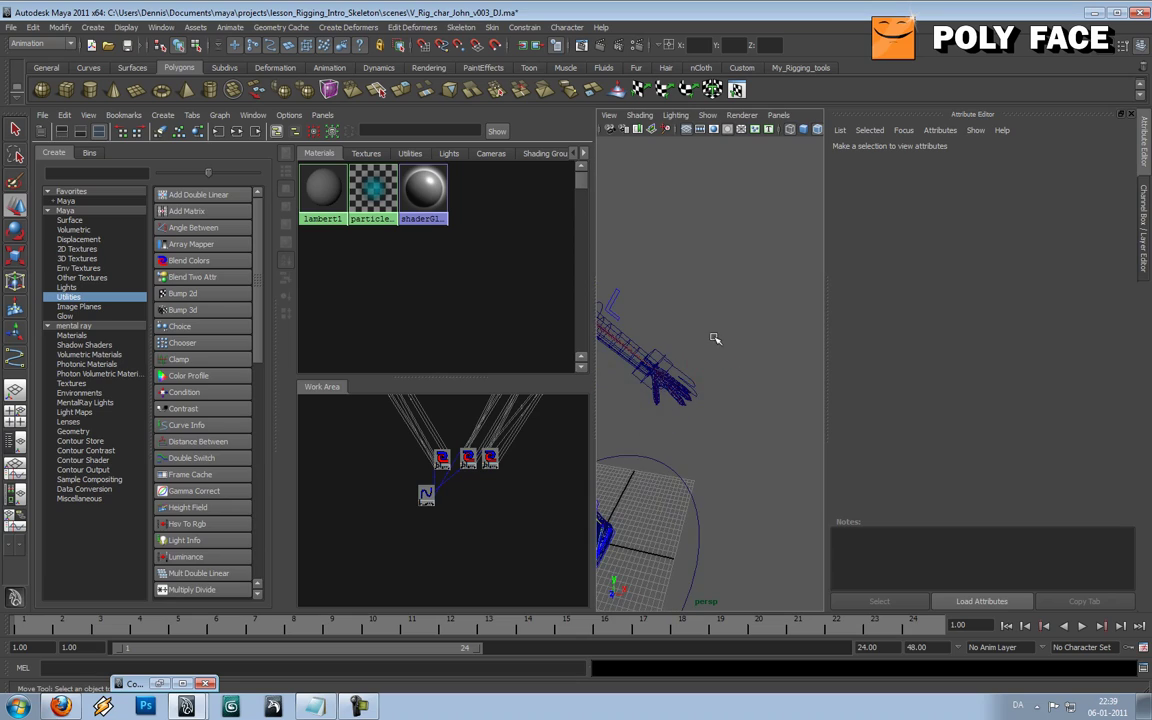
key("space")
left_click_drag(509, 321, 670, 357, "alt")
right_click_drag(670, 357, 620, 357, "alt")
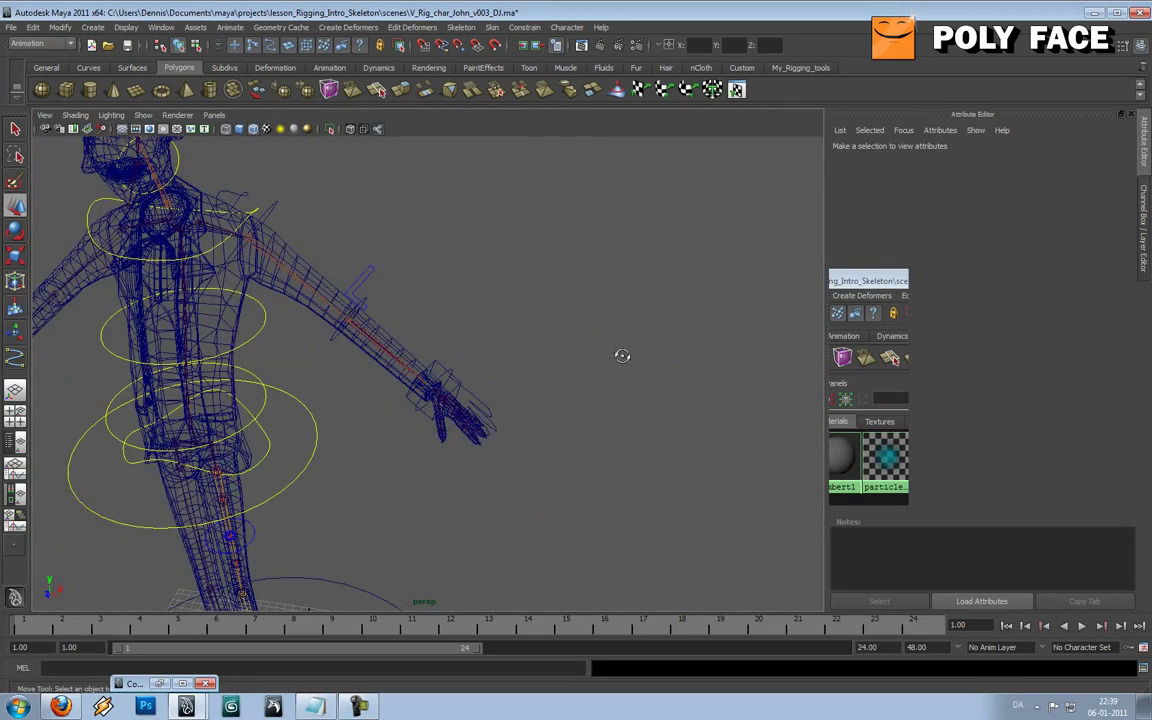
left_click_drag(620, 357, 456, 366, "alt")
left_click(440, 367)
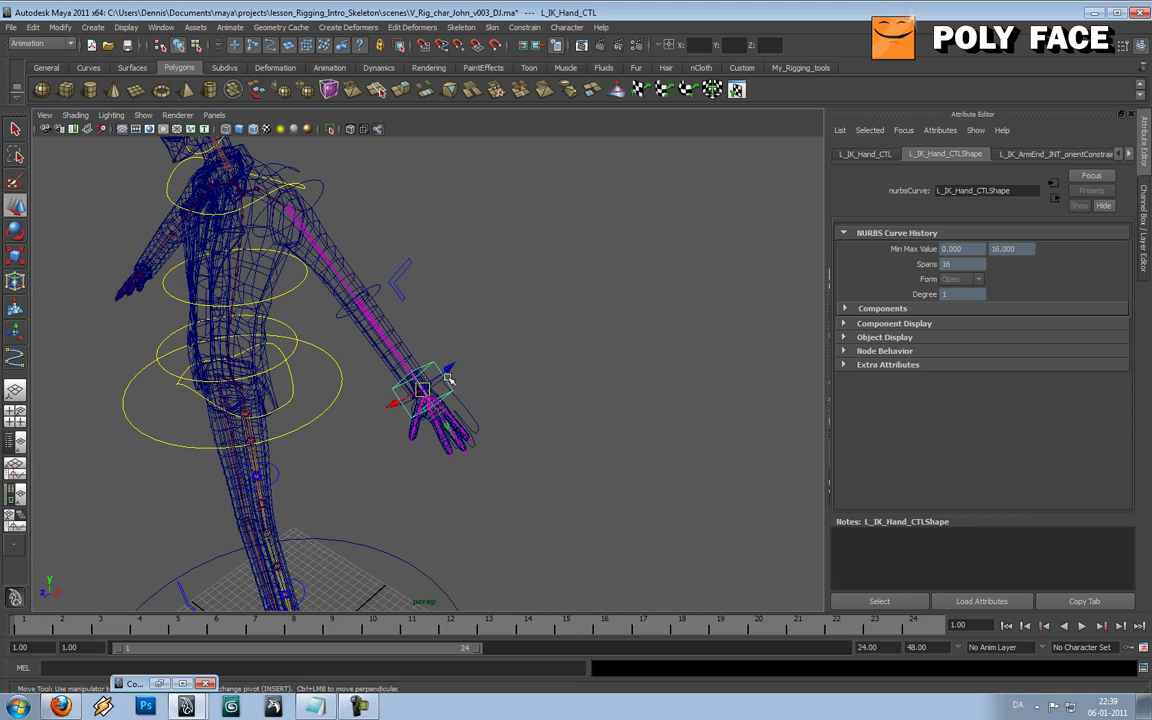
left_click_drag(477, 390, 437, 184, "alt")
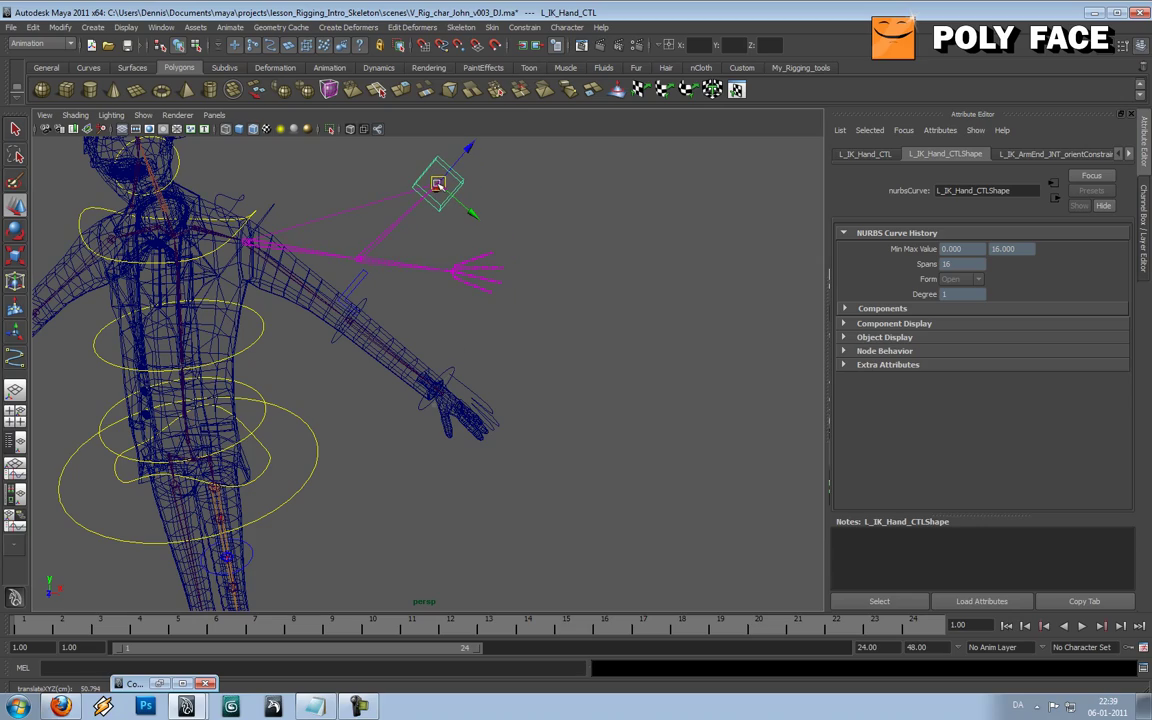
left_click_drag(442, 307, 401, 291, "alt")
- Try rotating the L_UpperArm_CTL, the elbow's L_LowerArm_CTL and the L_IK_Hand_CTL to test the arm's response
left_click(280, 172)
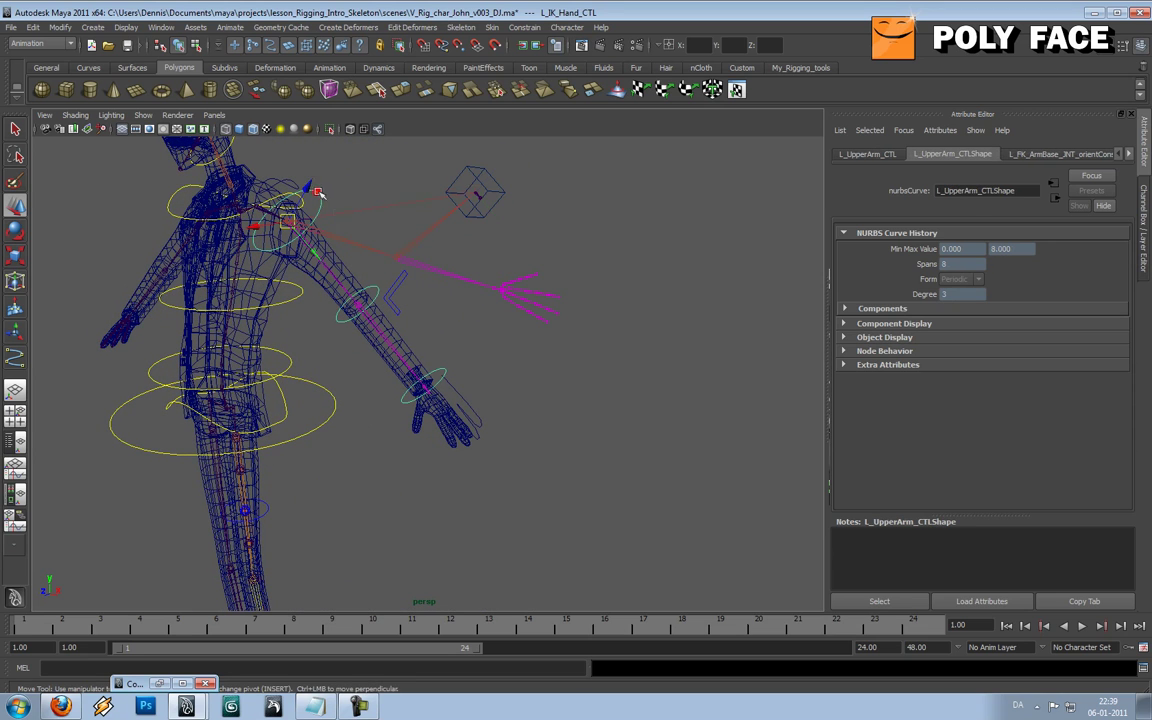
key("e")
left_click_drag(335, 236, 345, 295)
left_click(497, 336)
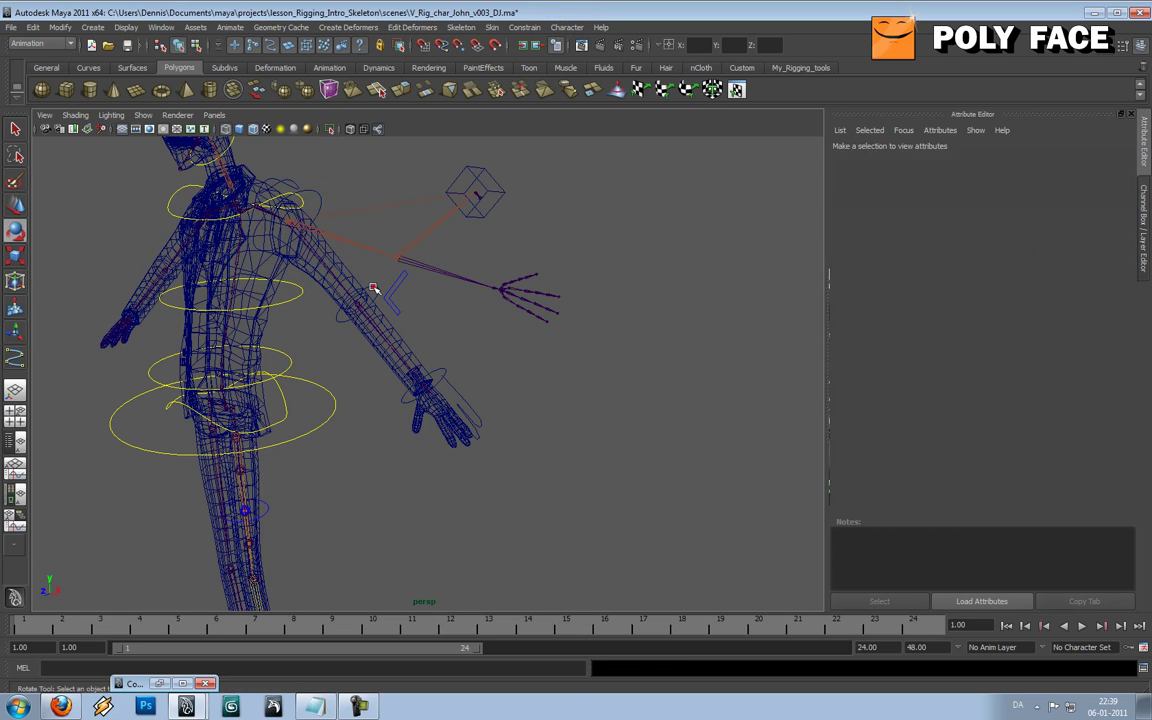
left_click(372, 292)
left_click_drag(373, 350, 346, 313)
left_click(508, 322)
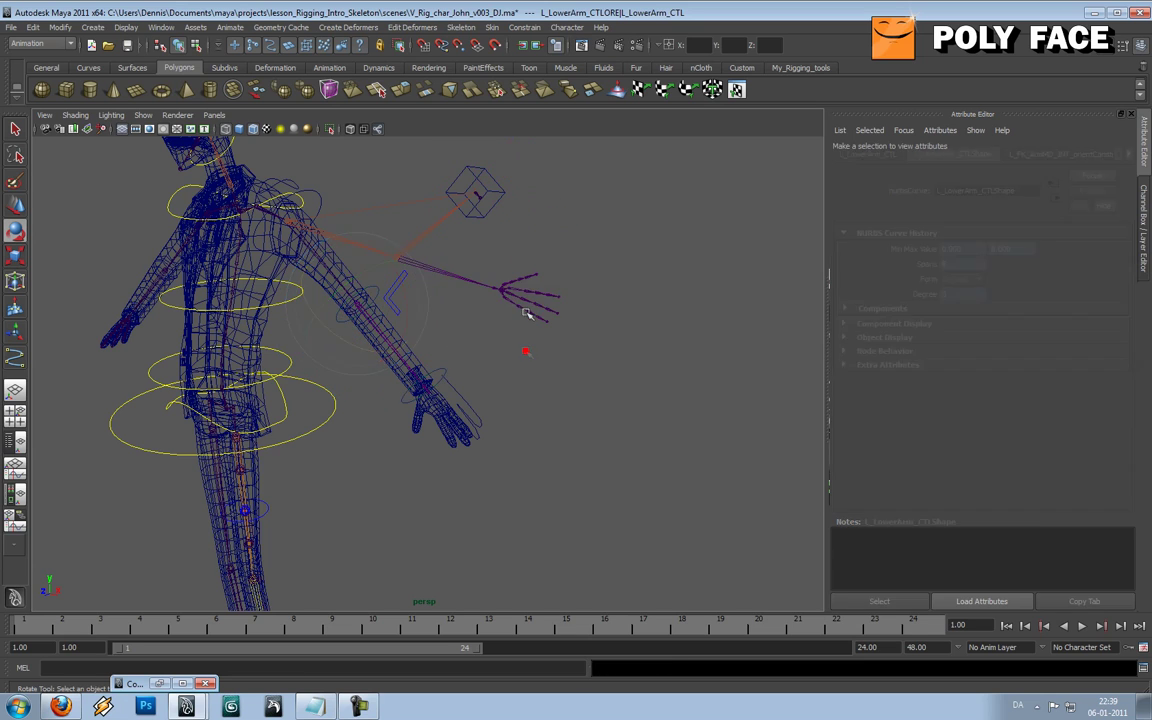
left_click(503, 195)
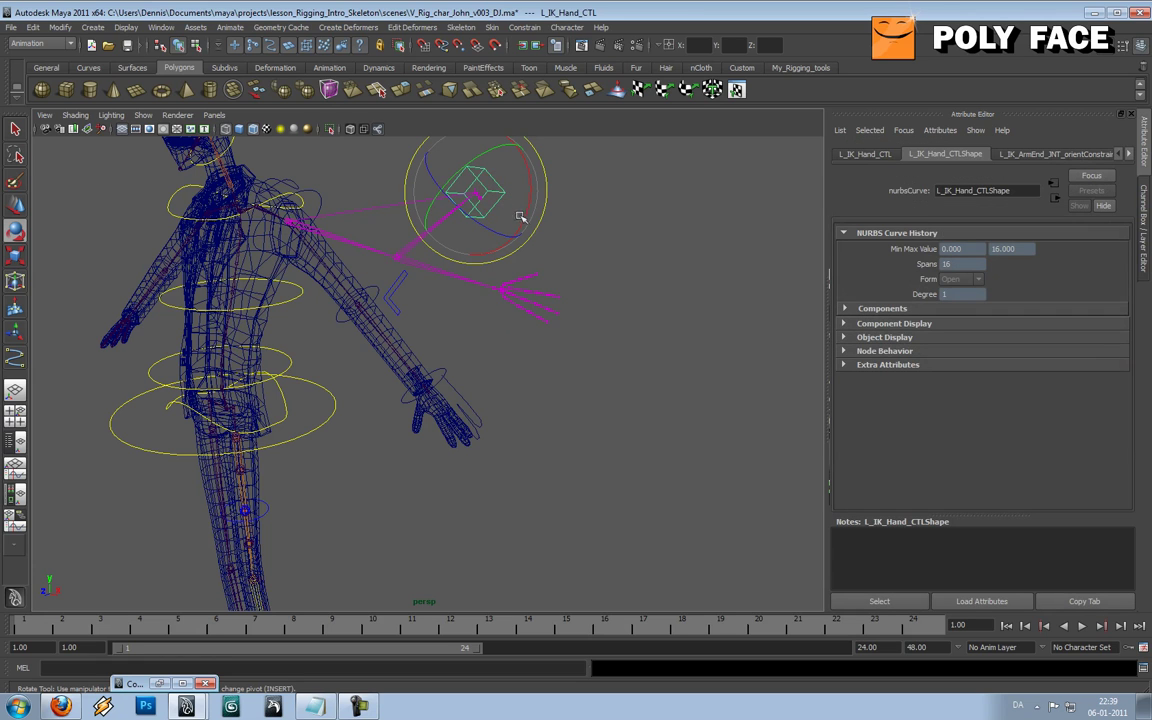
left_click_drag(510, 185, 424, 218)
- Select the L_ArmBase_JNT joint and inspect its rotation and its link to blendColors1
left_click(331, 236)
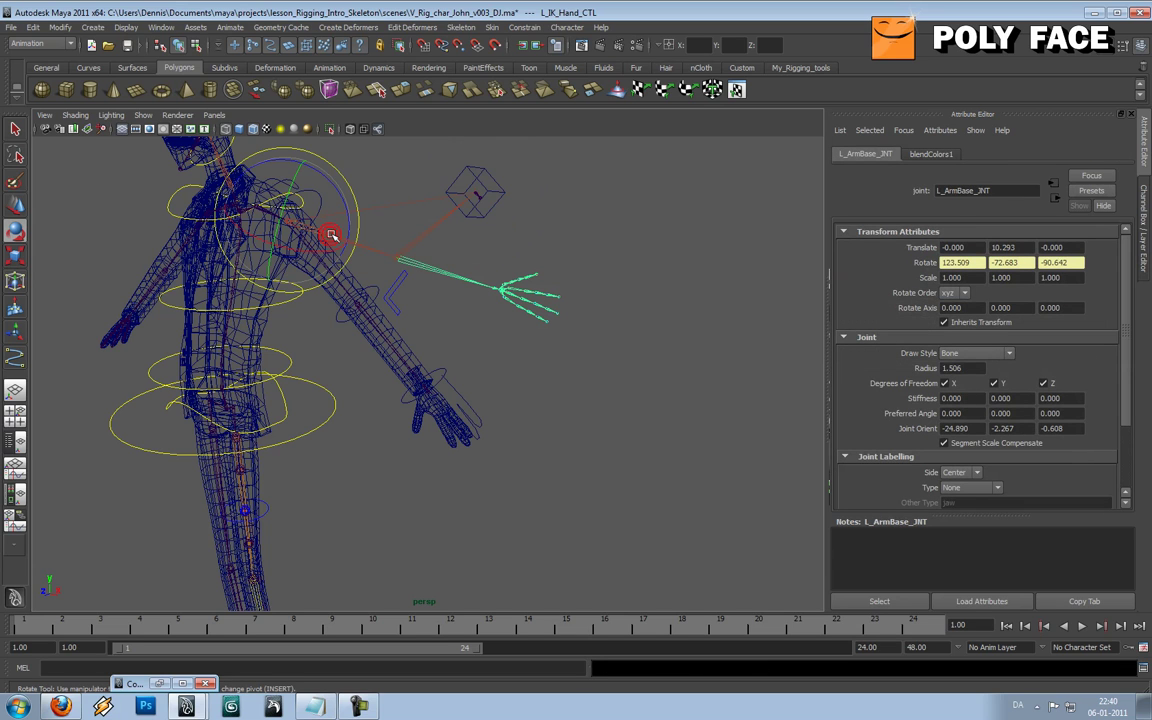
left_click(426, 250)
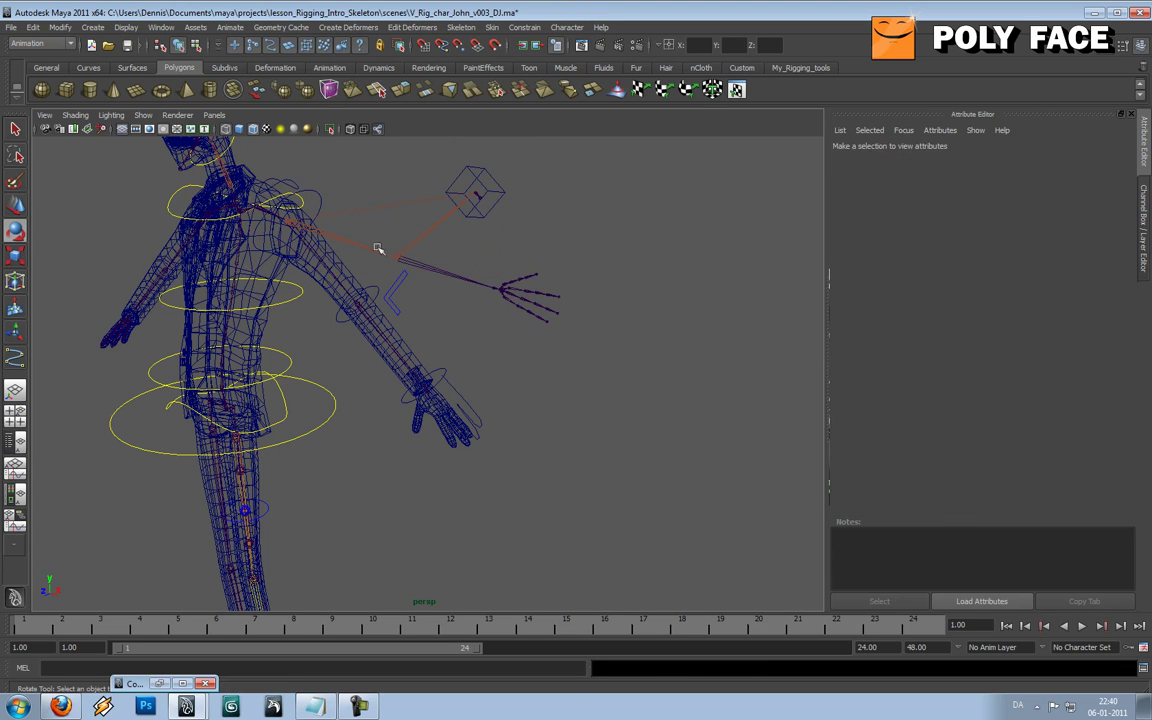
left_click(374, 249)
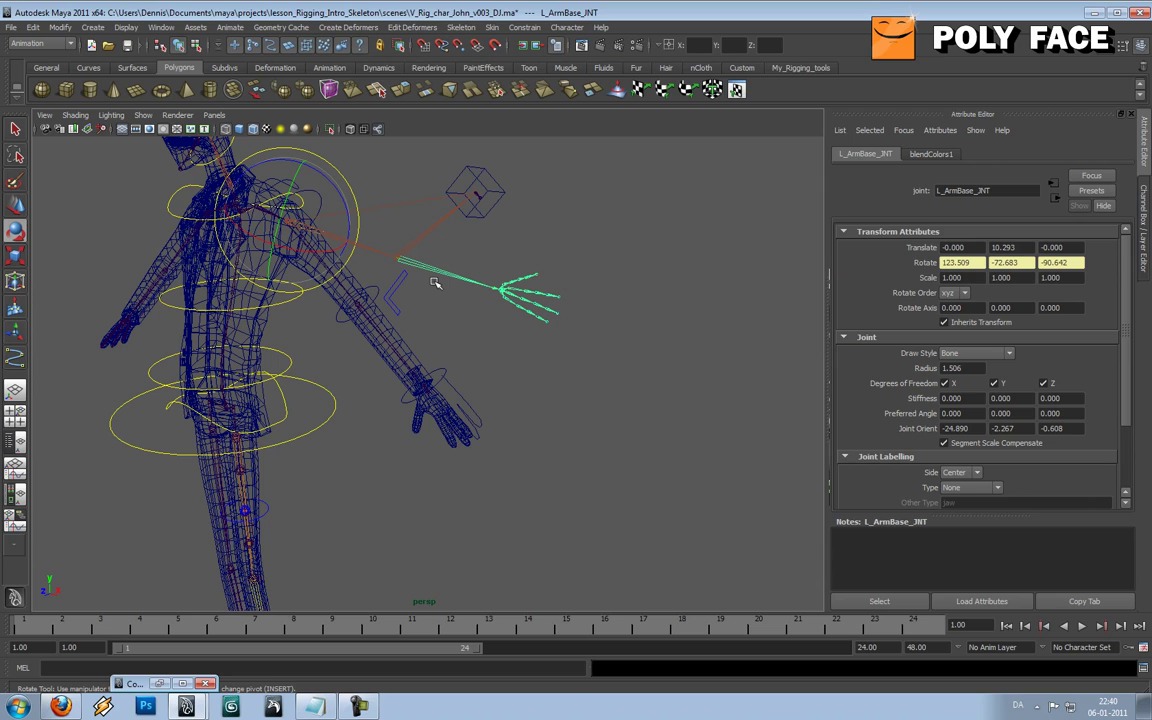
- Try the FK controls at the wrist and elbow with the Rotate tool, undo the rotation and deselect
left_click(438, 372)
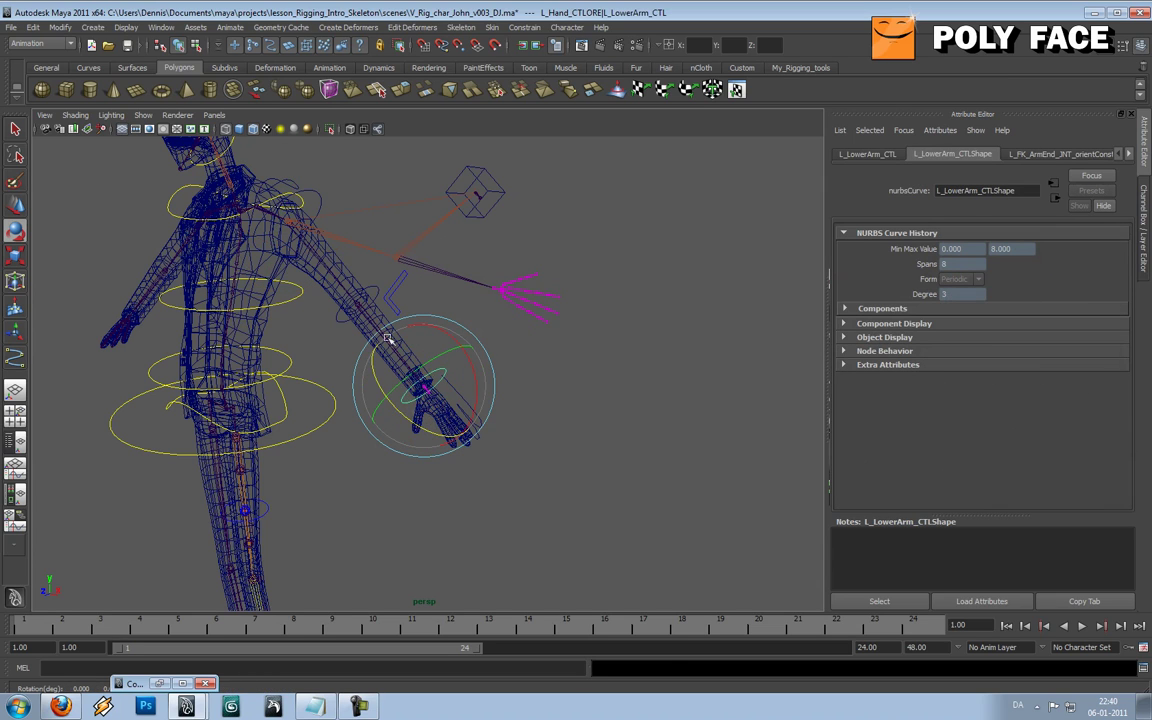
left_click(378, 292)
mouse_move(367, 348)
left_mouse_down()
mouse_move(333, 335)
mouse_move(364, 346)
left_mouse_up()
key("ctrl+z")
left_click(494, 361)
- Select the L_ArmBase_JNT joint and review the IK_FK to blender connection of blendColors2 in the Connection Editor
left_click(360, 246)
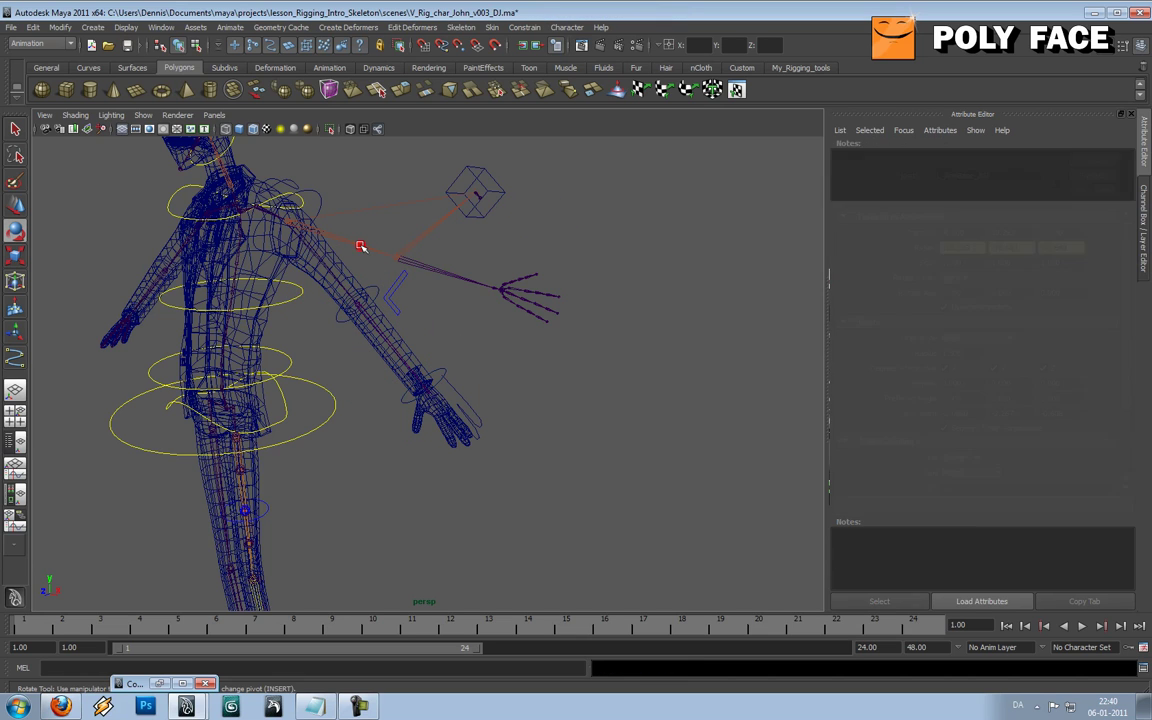
left_click(181, 684)
left_click_drag(865, 86, 610, 106)
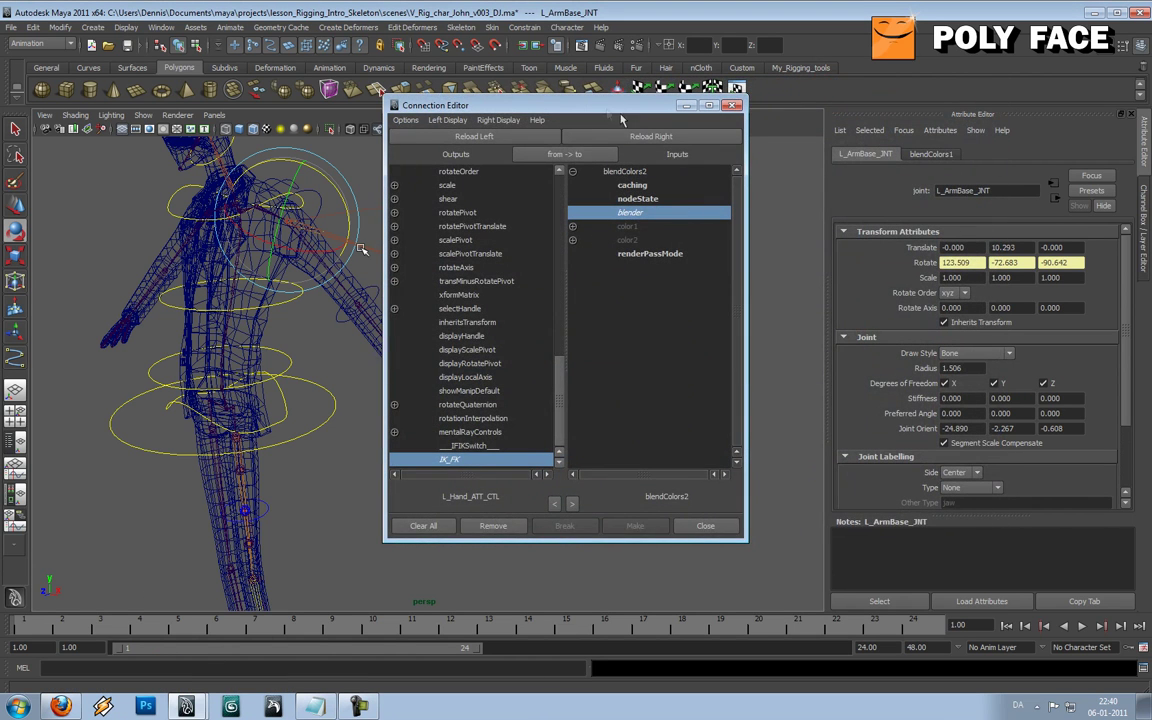
left_click(686, 105)
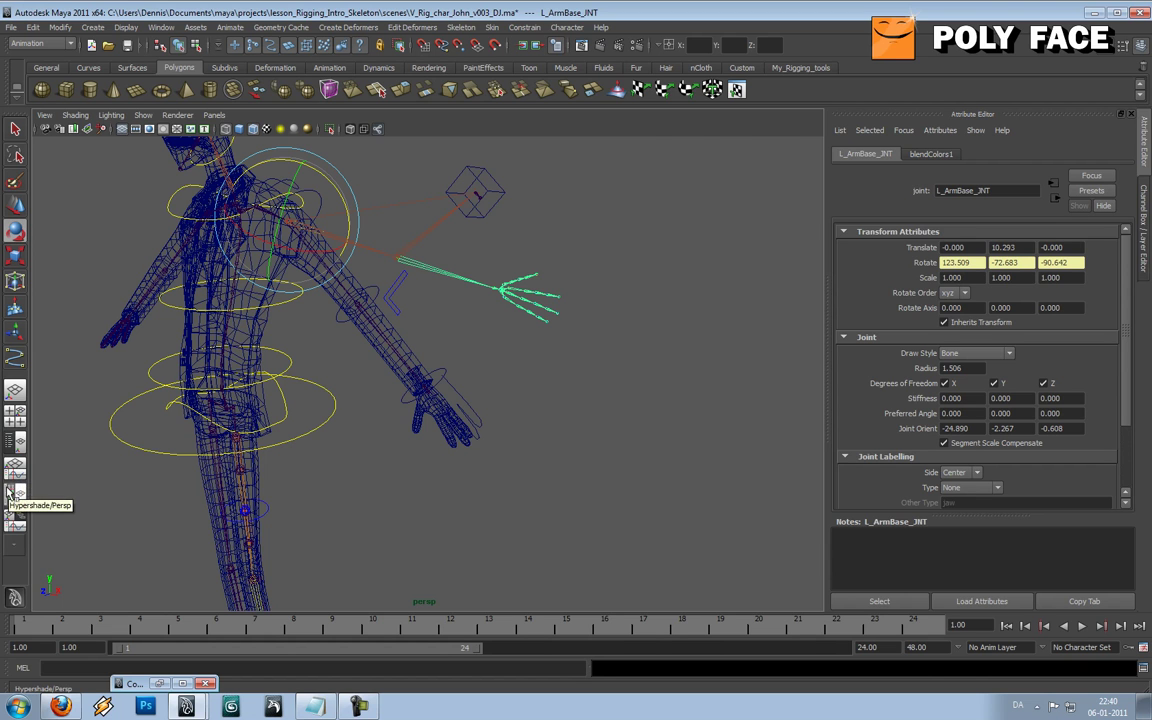
- Switch to the Hypershade/Persp layout, widen the node graph and place the L_ArmBase_JNT node below the blendColors nodes
left_click(15, 441)
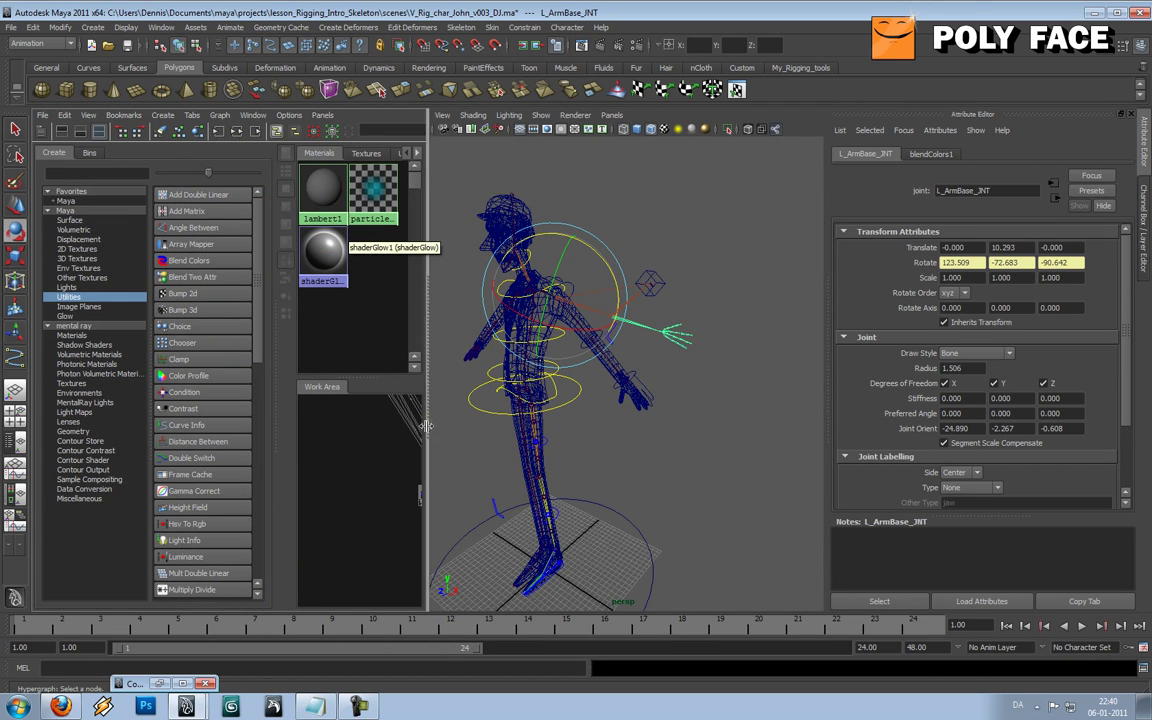
left_click_drag(427, 460, 566, 460)
middle_click_drag(409, 464, 394, 504, "alt")
scroll(406, 506, "down", 3)
scroll(394, 504, "down", 1)
left_click_drag(512, 432, 458, 575)
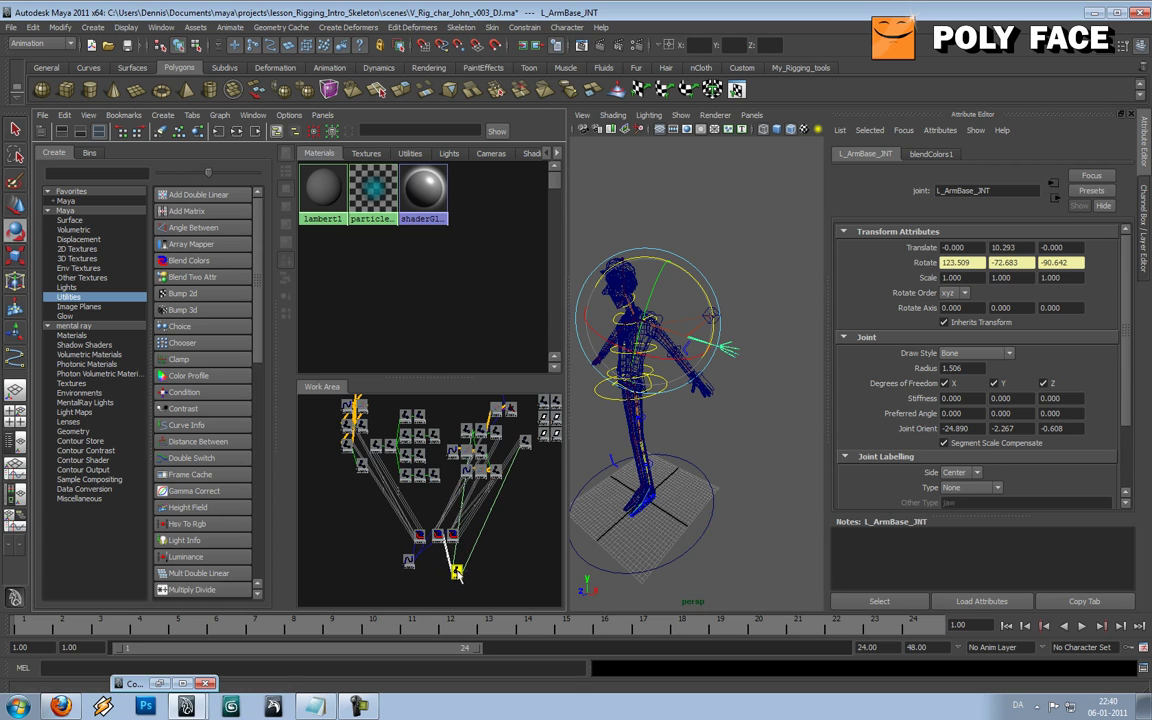
- Move the blendColors1 node down beside the L_ArmBase_JNT node in the work area
middle_click_drag(475, 568, 473, 487, "alt")
scroll(472, 486, "up", 1)
left_click(438, 450)
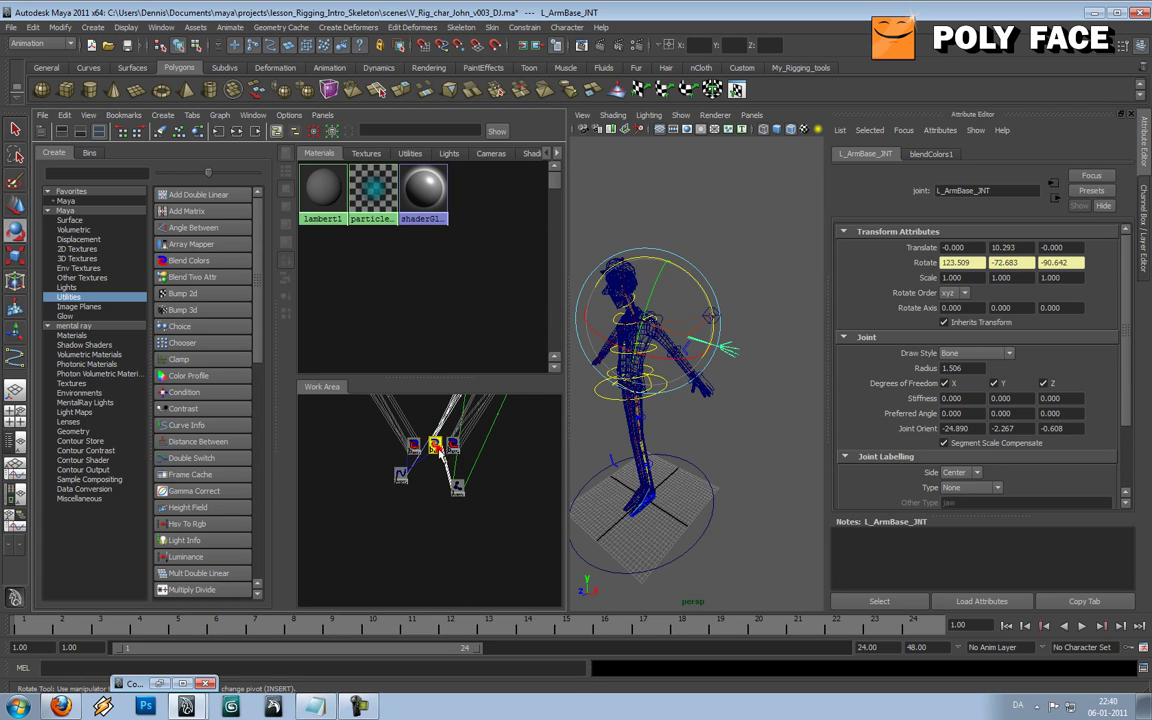
left_click_drag(438, 449, 442, 494)
left_click(411, 517)
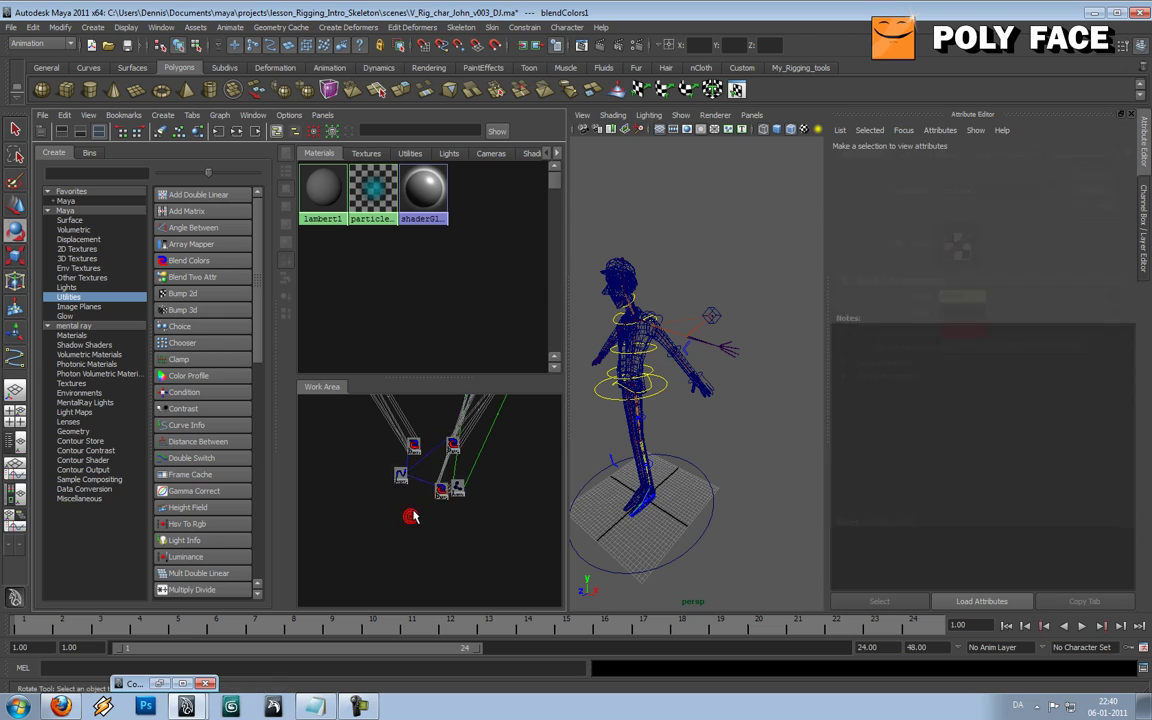
scroll(411, 517, "up", 4)
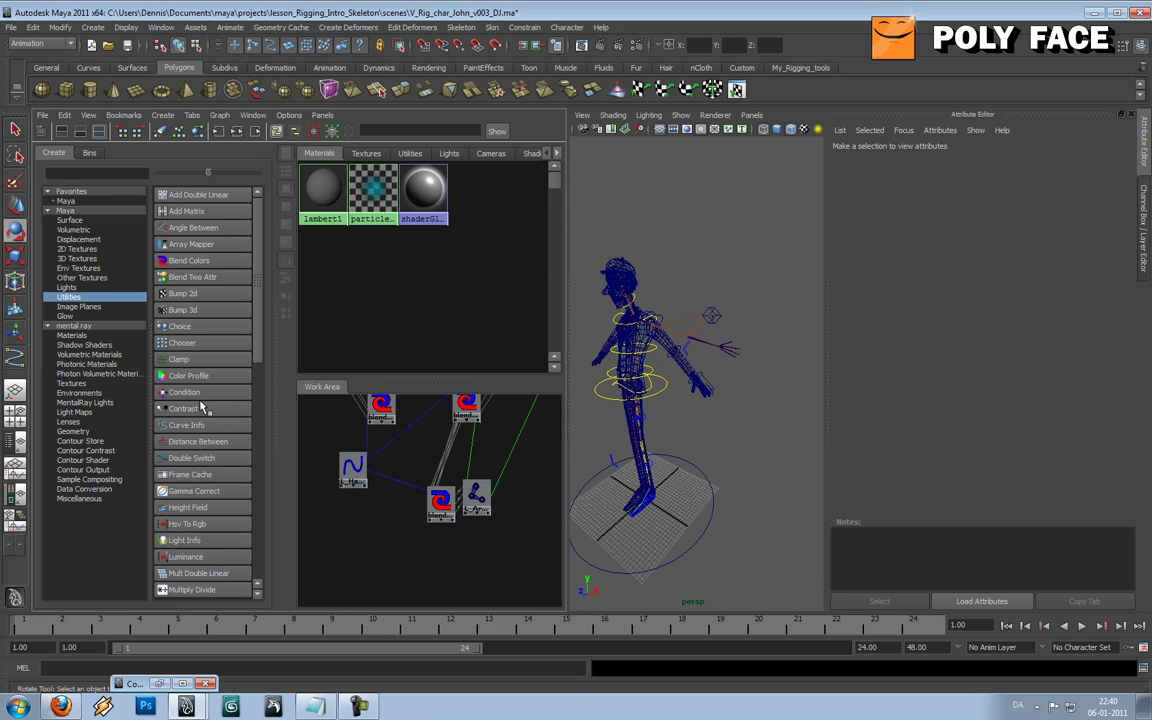
- Create a Reverse utility node and place it below the L_Hand_ATT_CTL node
left_click_drag(258, 339, 256, 455)
left_click(181, 525)
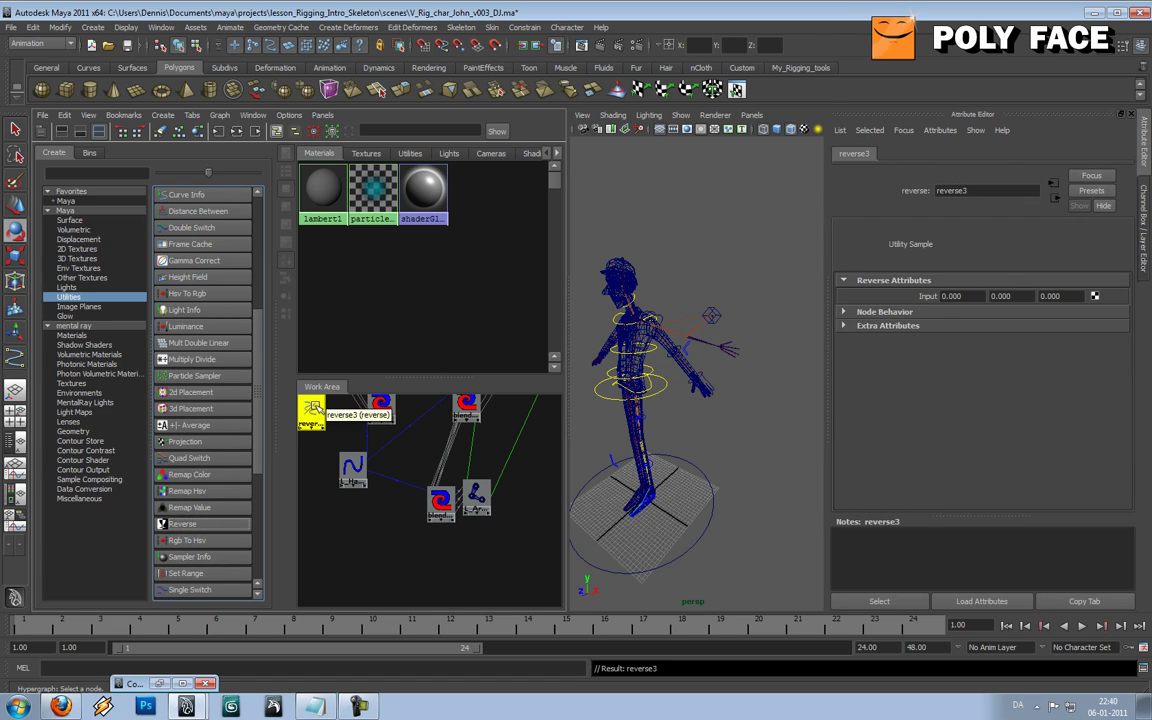
left_click_drag(310, 410, 372, 535)
- Connect the IK_FK attribute of L_Hand_ATT_CTL to the inputX of the Reverse node in the Connection Editor
left_click(352, 470)
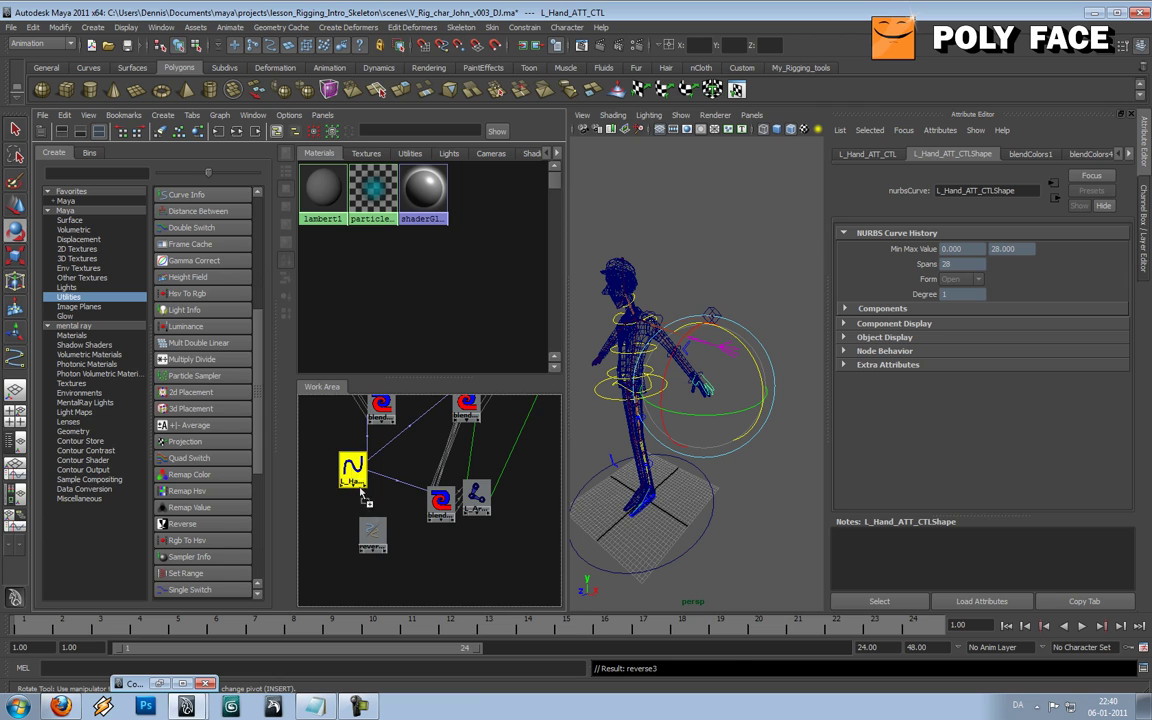
middle_click_drag(345, 478, 372, 533)
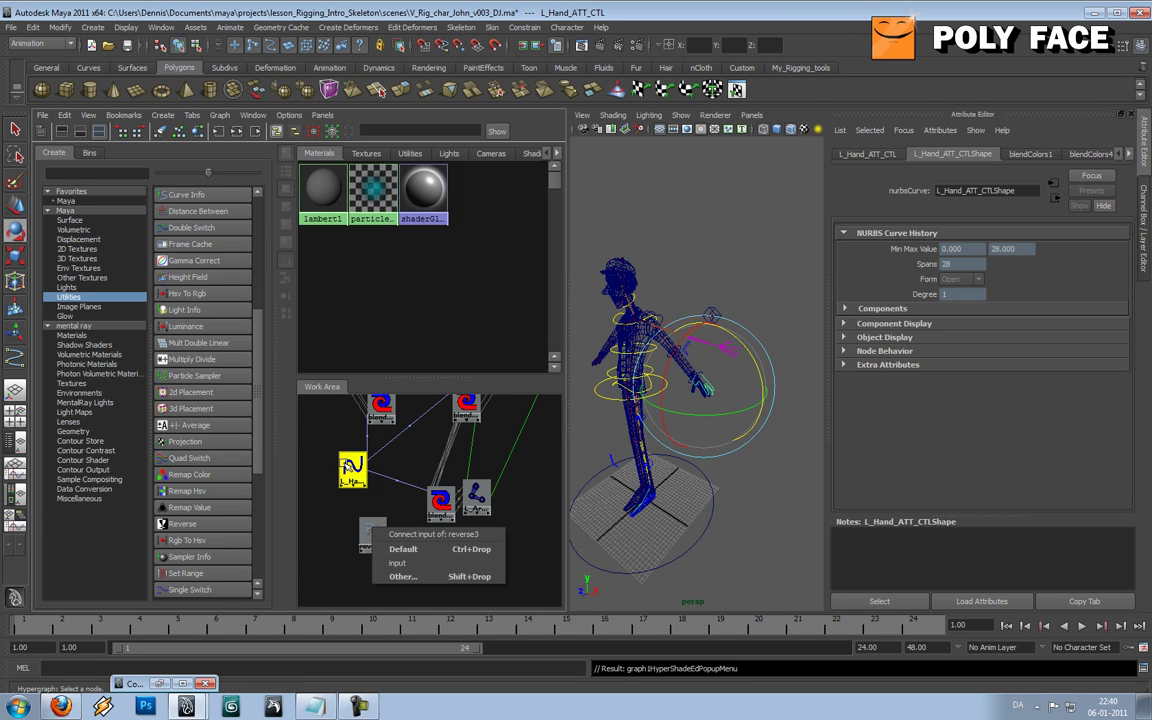
left_click(410, 577)
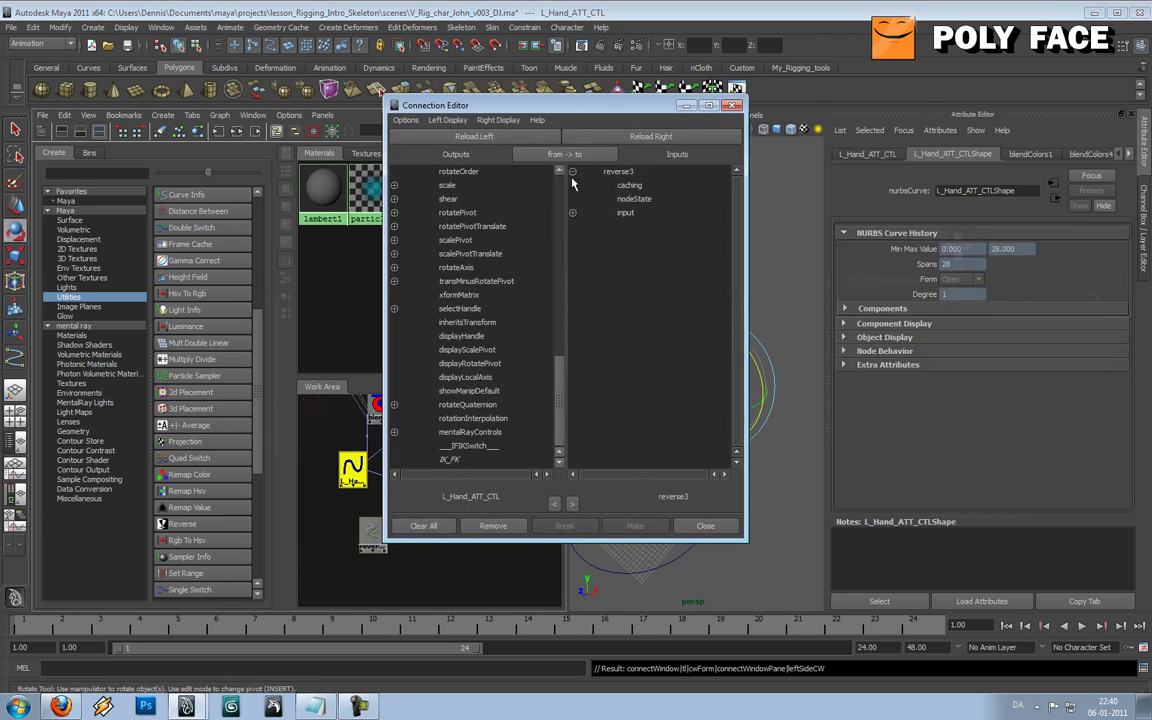
left_click_drag(560, 105, 524, 49)
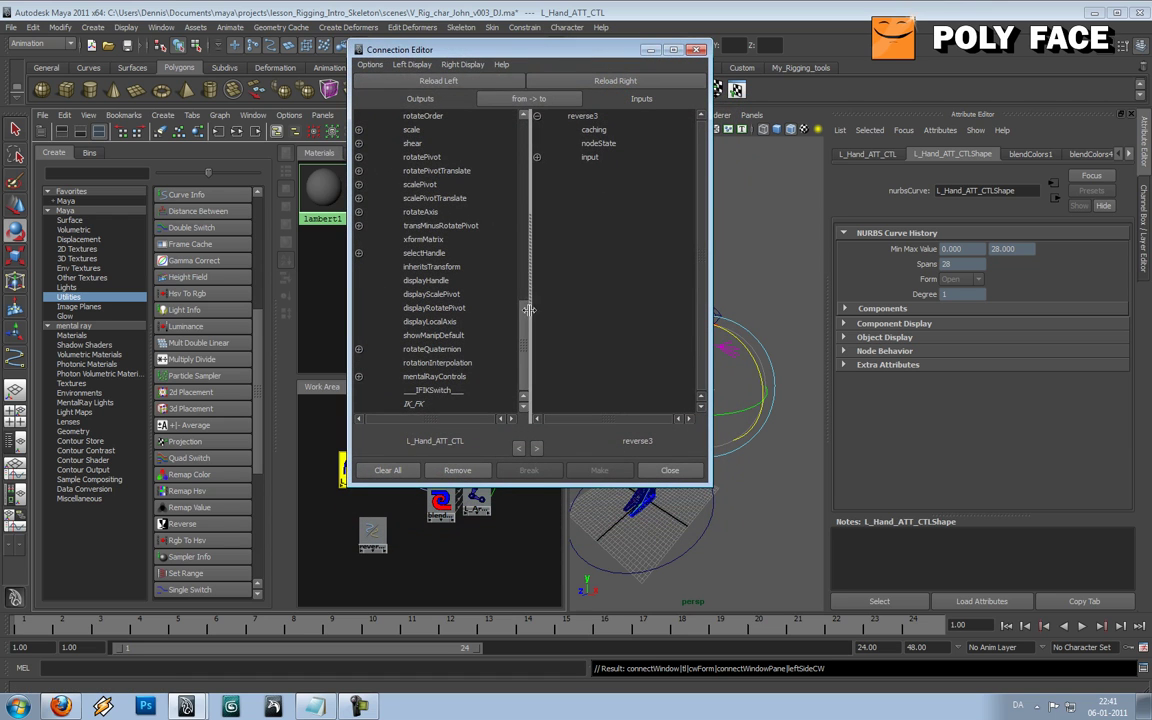
left_click(430, 404)
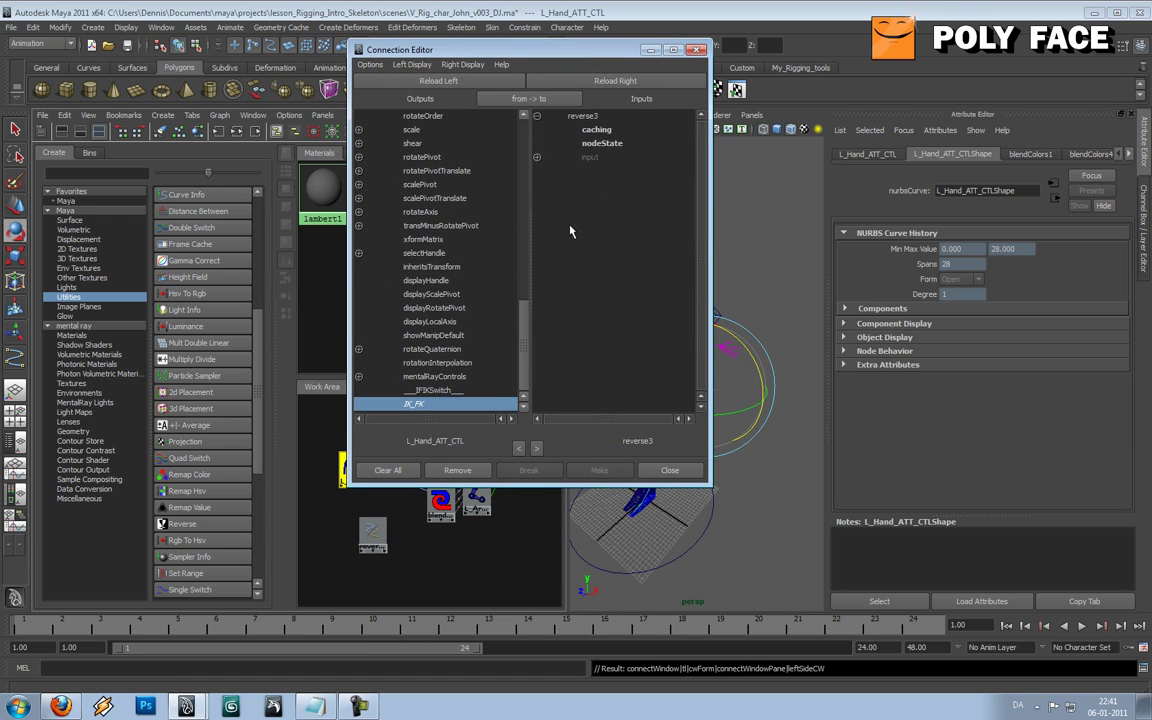
left_click(537, 157)
left_click(610, 171)
left_click(697, 50)
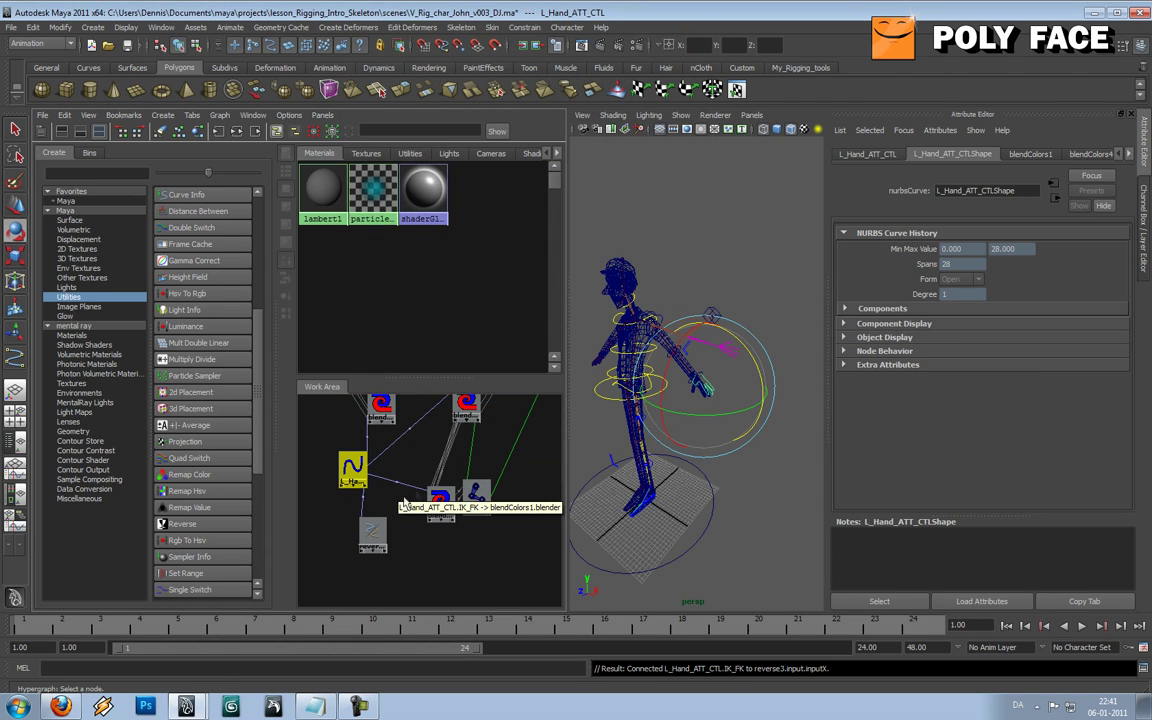
- Connect the outputX of the reverse3 node to the blender input of blendColors1
left_click(373, 532)
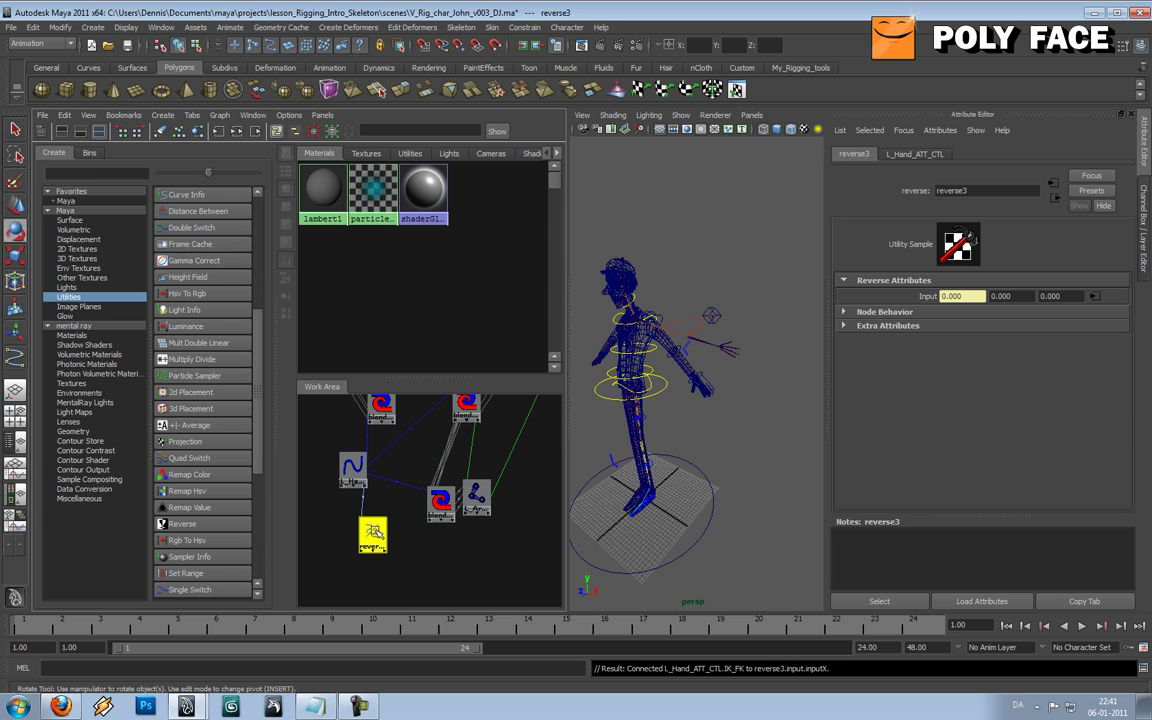
middle_click_drag(373, 532, 440, 500)
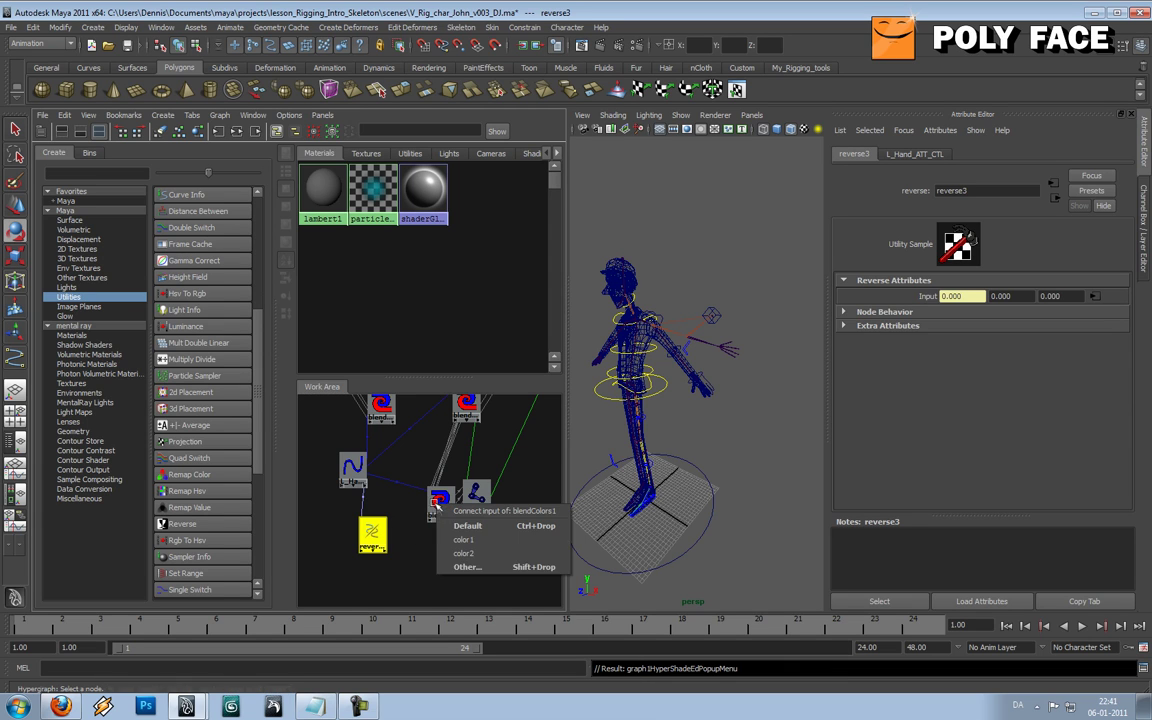
left_click(467, 568)
left_click(359, 172)
left_click(425, 185)
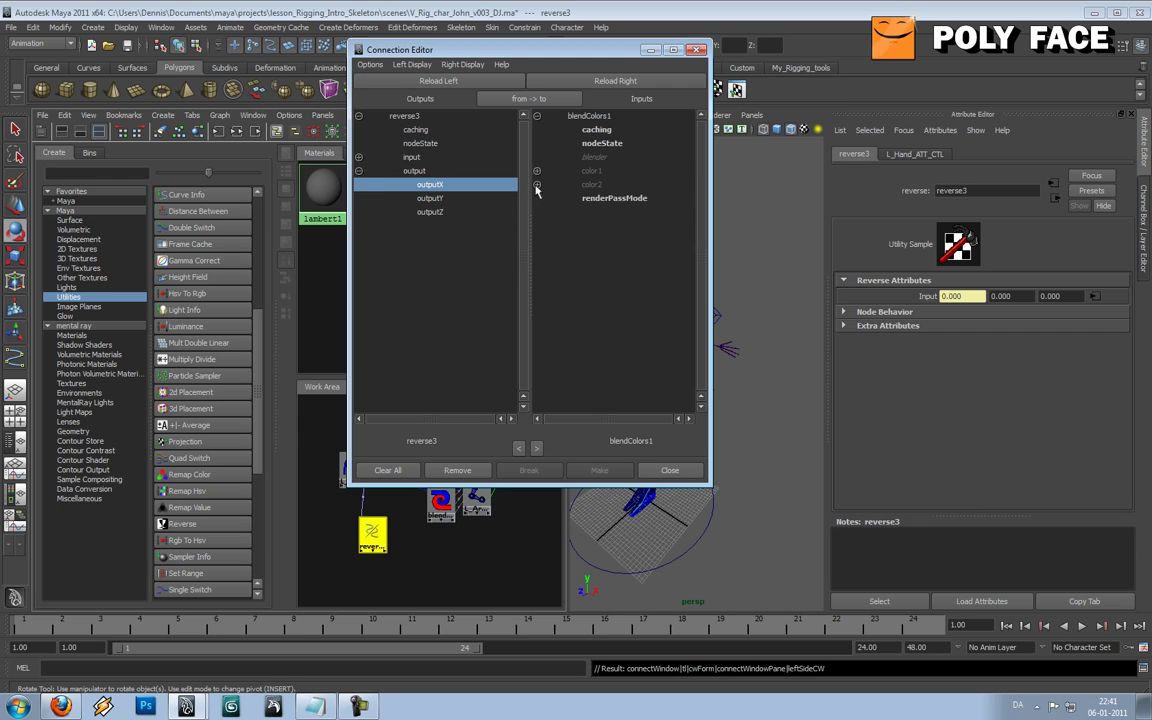
left_click(587, 158)
left_click(650, 49)
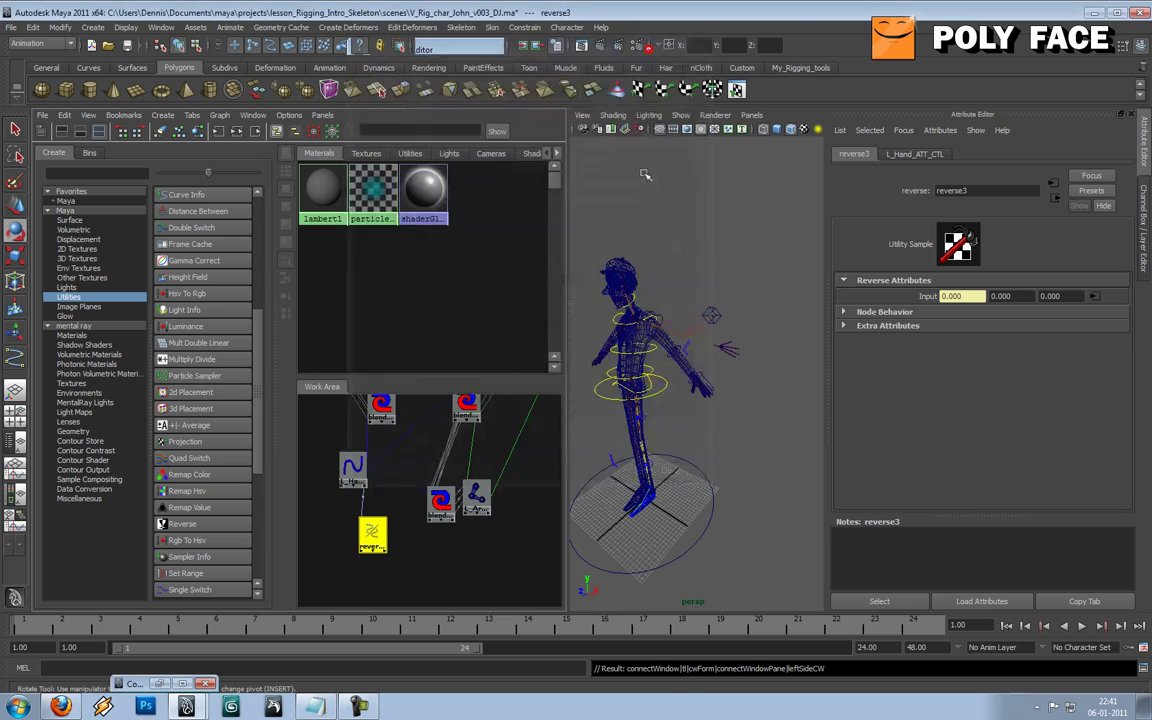
- Select L_Hand_ATT_CTL, show its channels and test the IK_FK attribute by varying its value
scroll(690, 271, "up", 3)
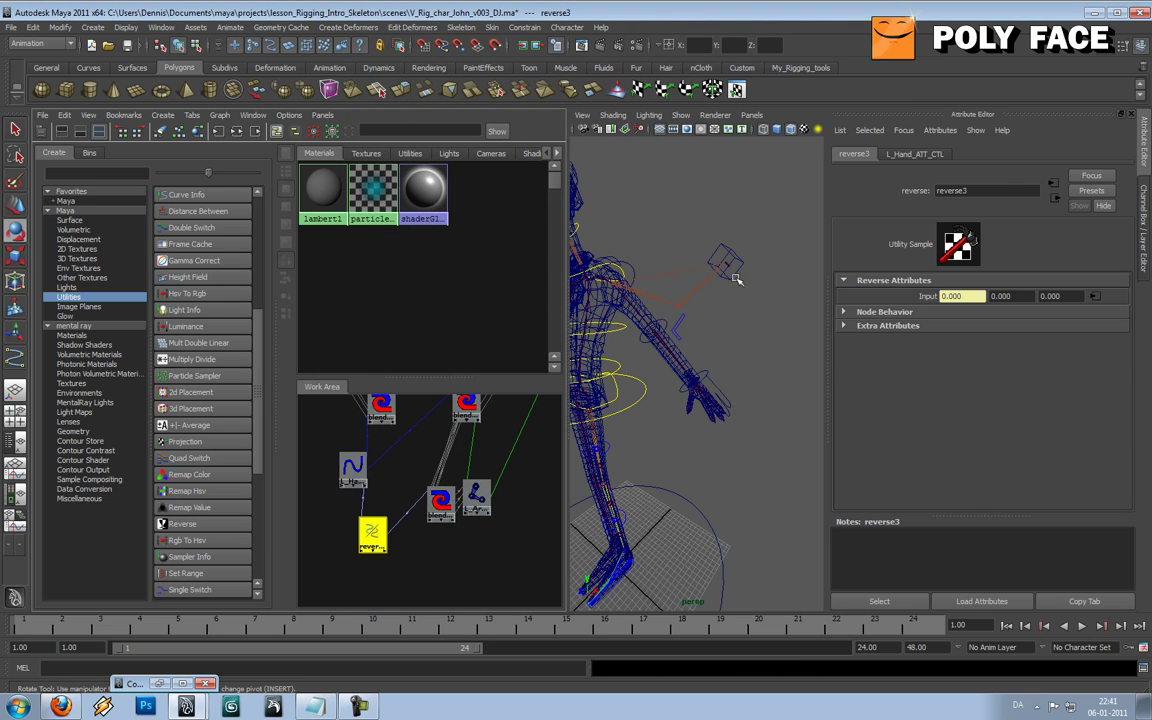
left_click(735, 279)
left_click(733, 374)
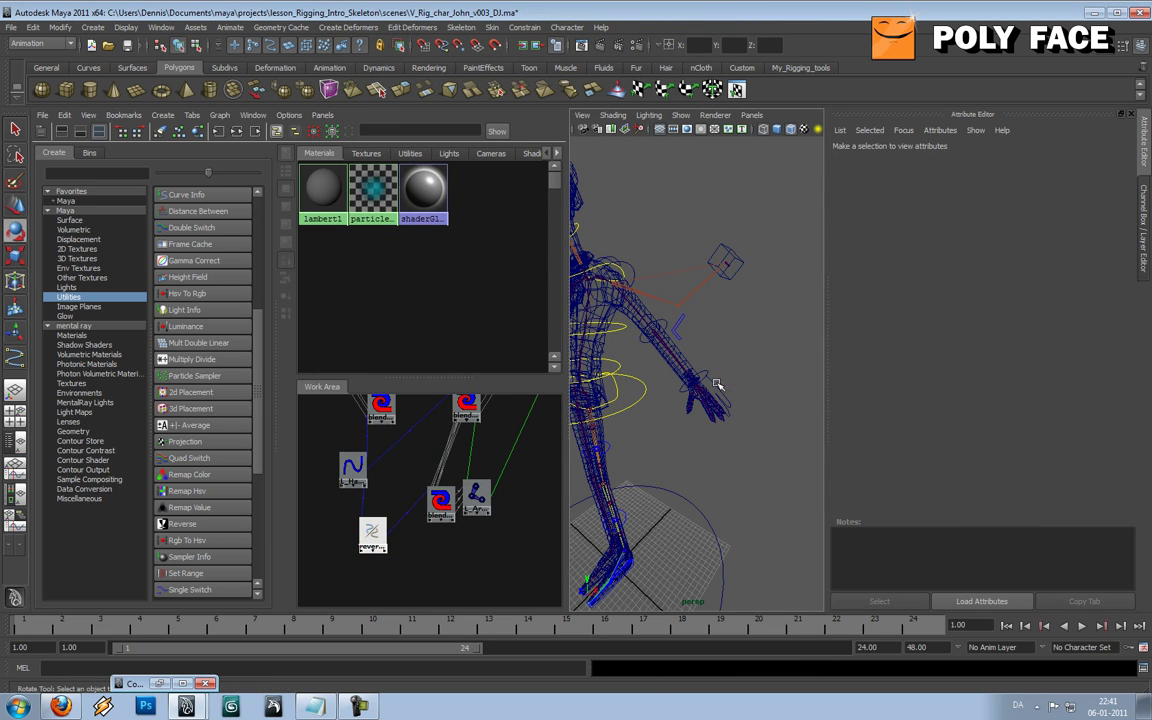
left_click(717, 384)
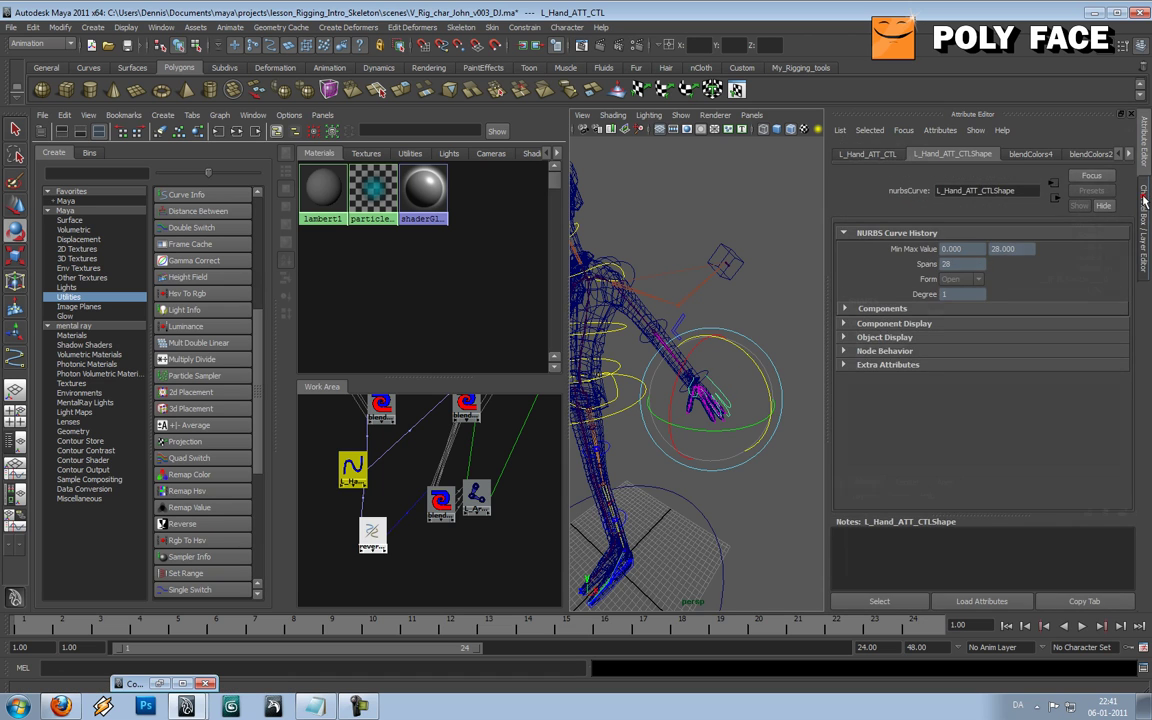
left_click(1144, 201)
left_click(1070, 290)
mouse_move(717, 264)
middle_mouse_down()
mouse_move(731, 263)
mouse_move(716, 263)
middle_mouse_up()
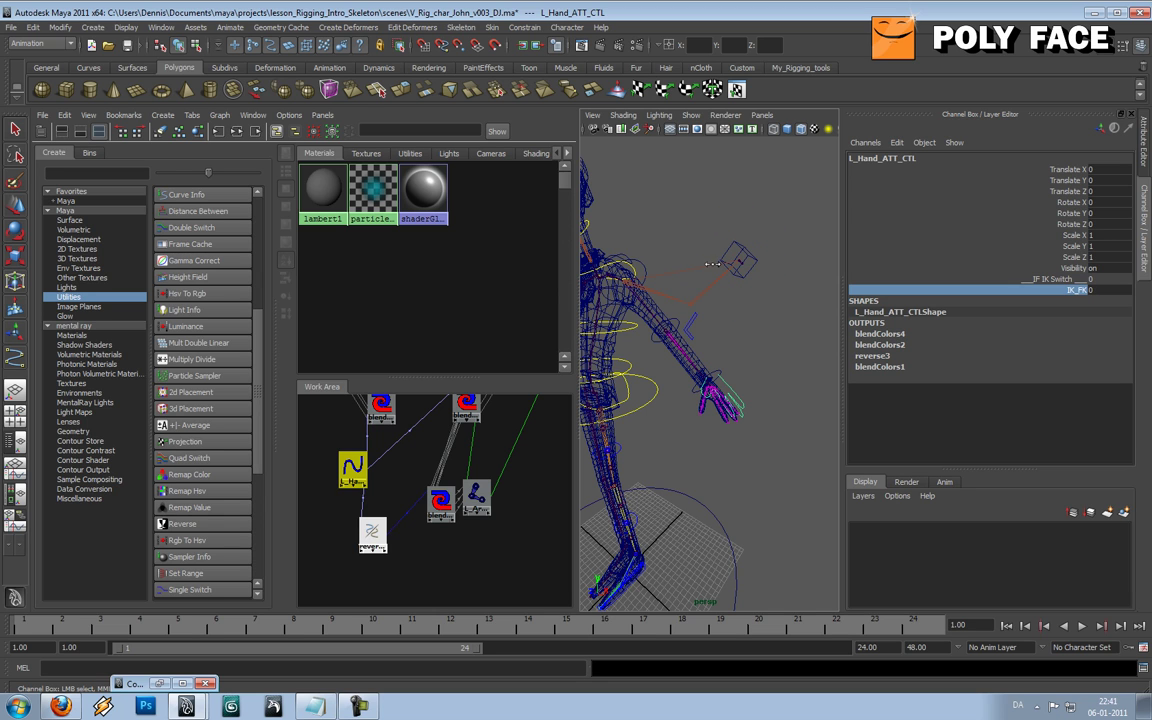
- Rotate the FK control L_UpperArm_CTL by -30 degrees about X
left_click(675, 242)
left_click(597, 229)
key("e")
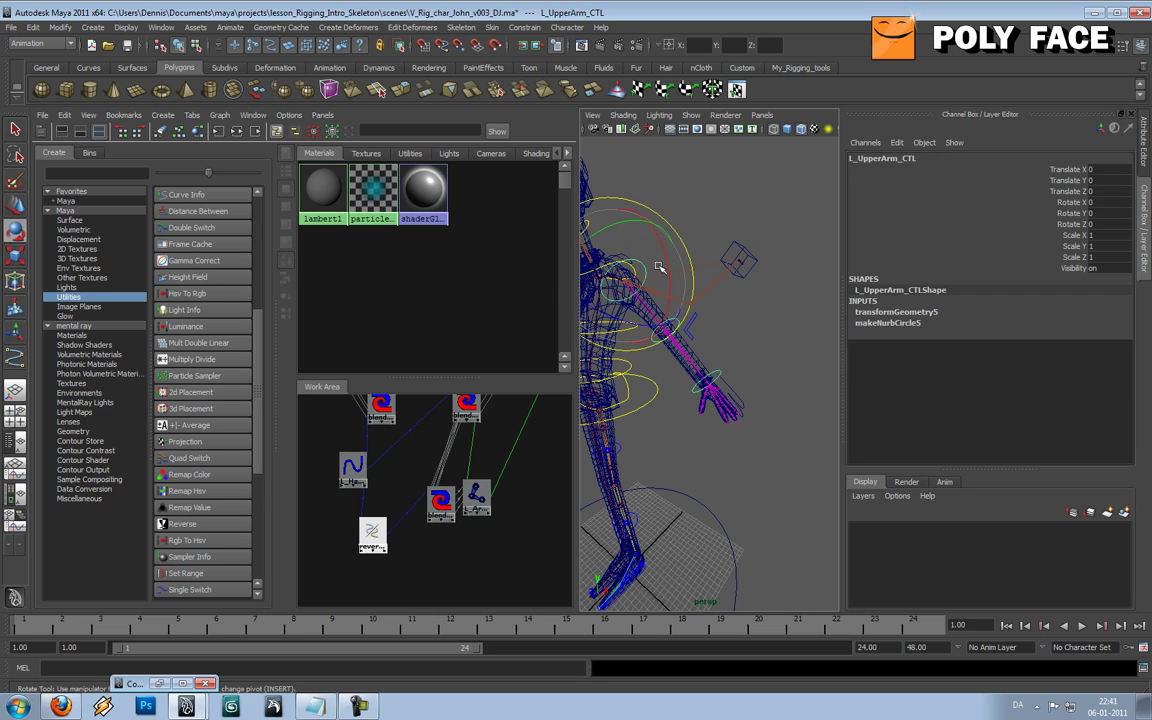
left_click_drag(662, 263, 650, 310)
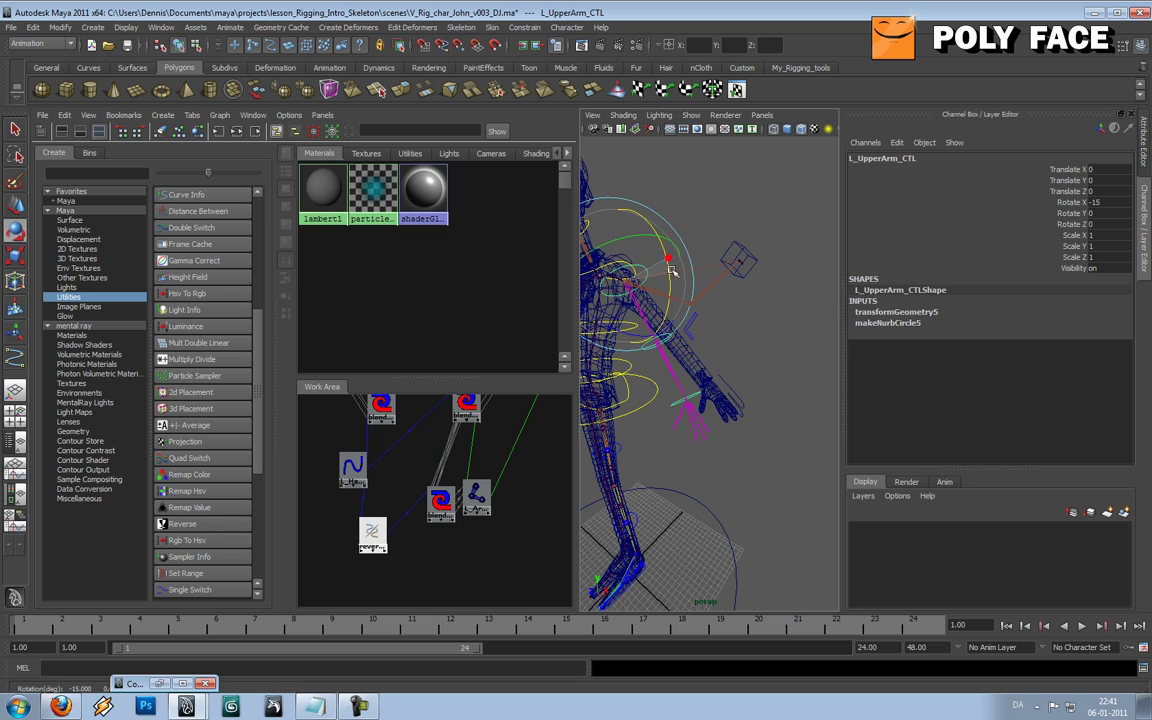
- Test the arm switch on L_Hand_ATT_CTL by varying IK_FK between 0 and 1, and return it to 0
left_click(731, 389)
left_click(1075, 290)
middle_click_drag(625, 229, 695, 253)
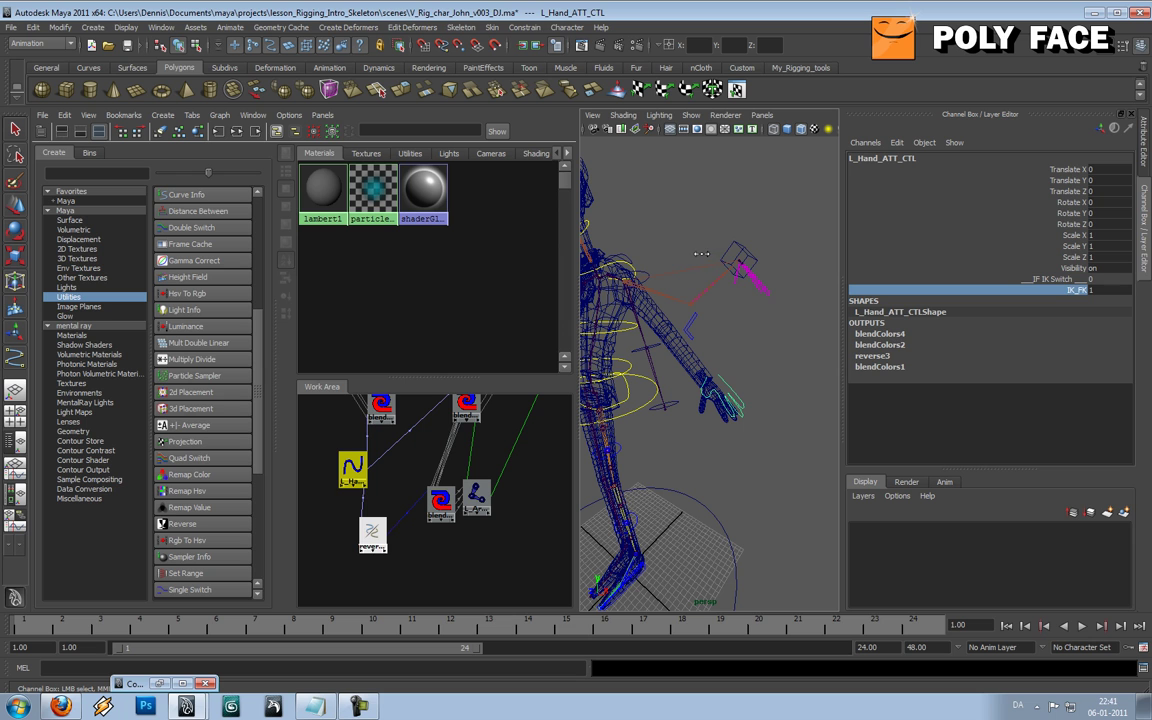
mouse_move(706, 250)
left_mouse_down("alt")
mouse_move(633, 228)
mouse_move(646, 247)
mouse_move(686, 249)
left_mouse_up("alt")
middle_click_drag(686, 249, 692, 241)
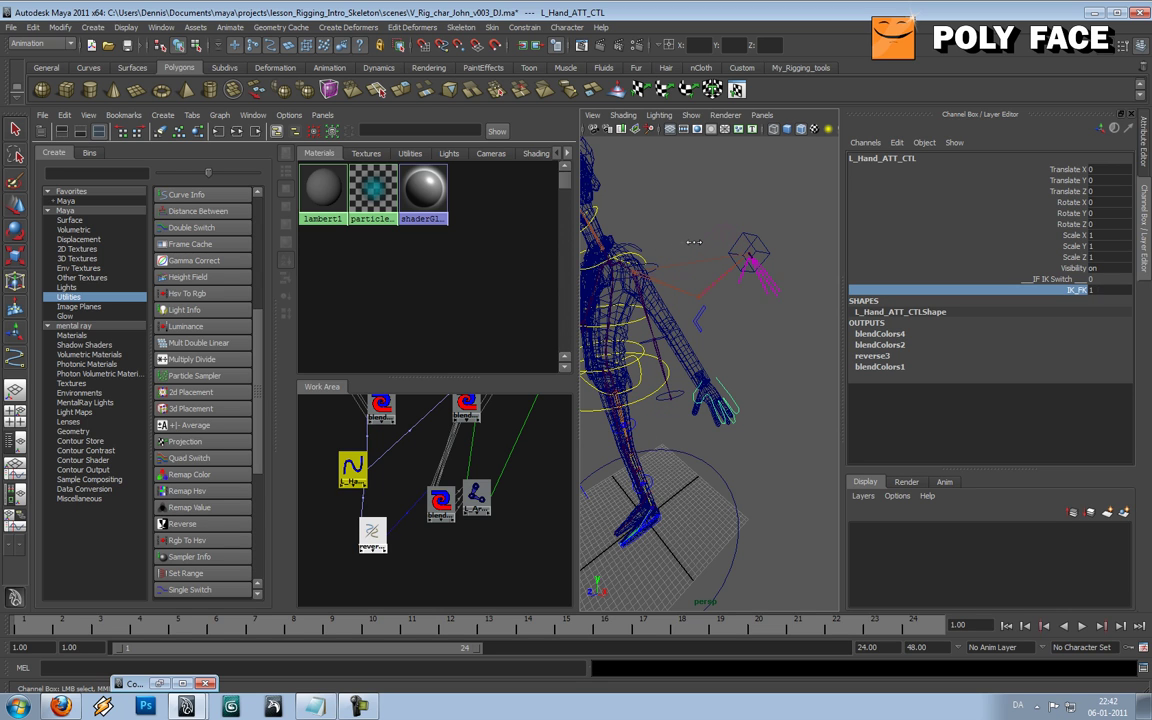
double_click(1104, 290)
key("Return")
- Reset Rotate X of L_UpperArm_CTL to 0
left_click_drag(800, 330, 759, 342, "alt")
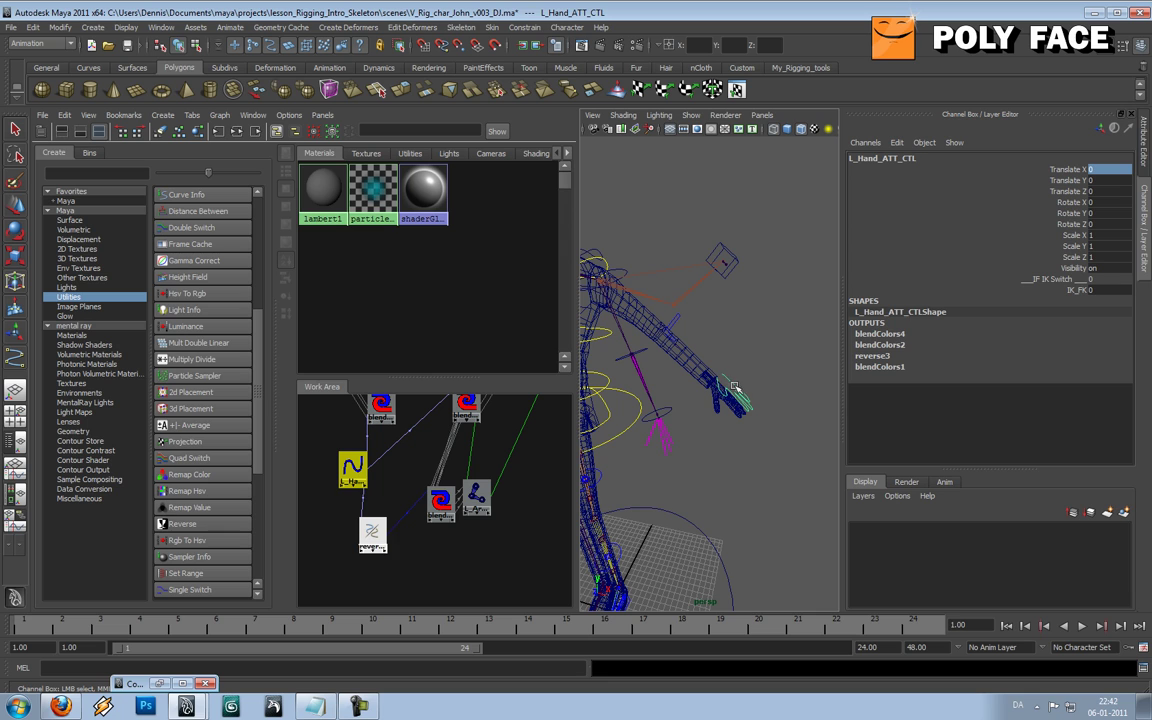
left_click(628, 277)
double_click(1110, 202)
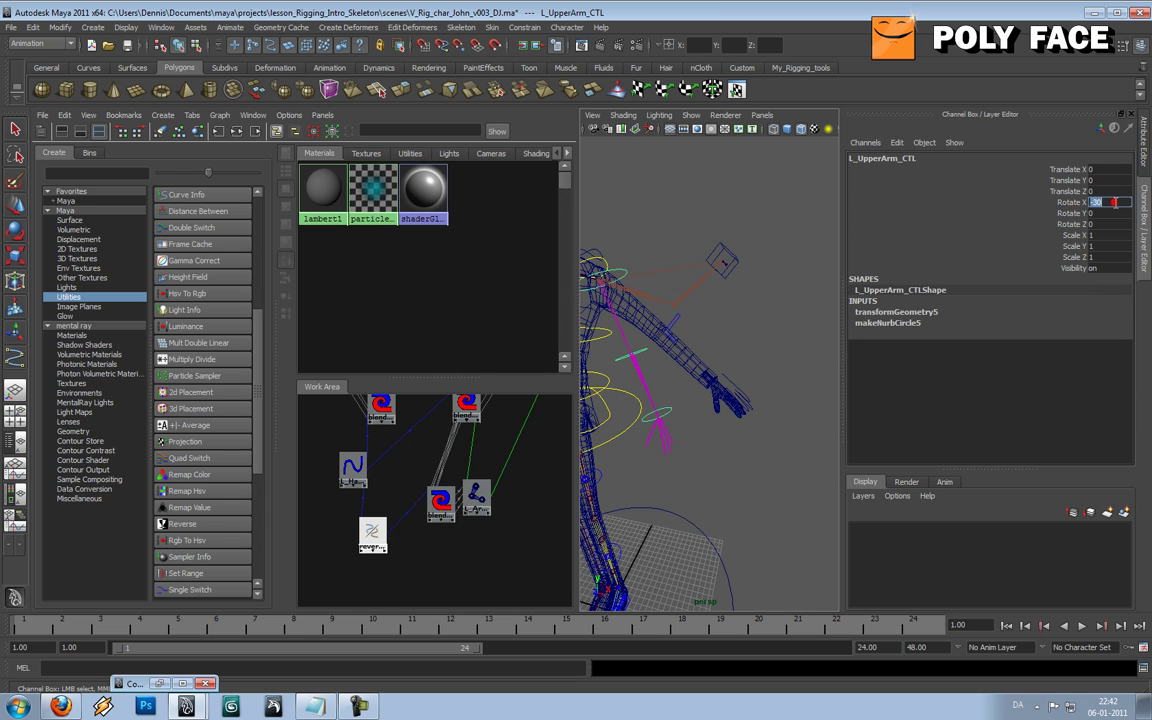
type("0")
key("Tab")
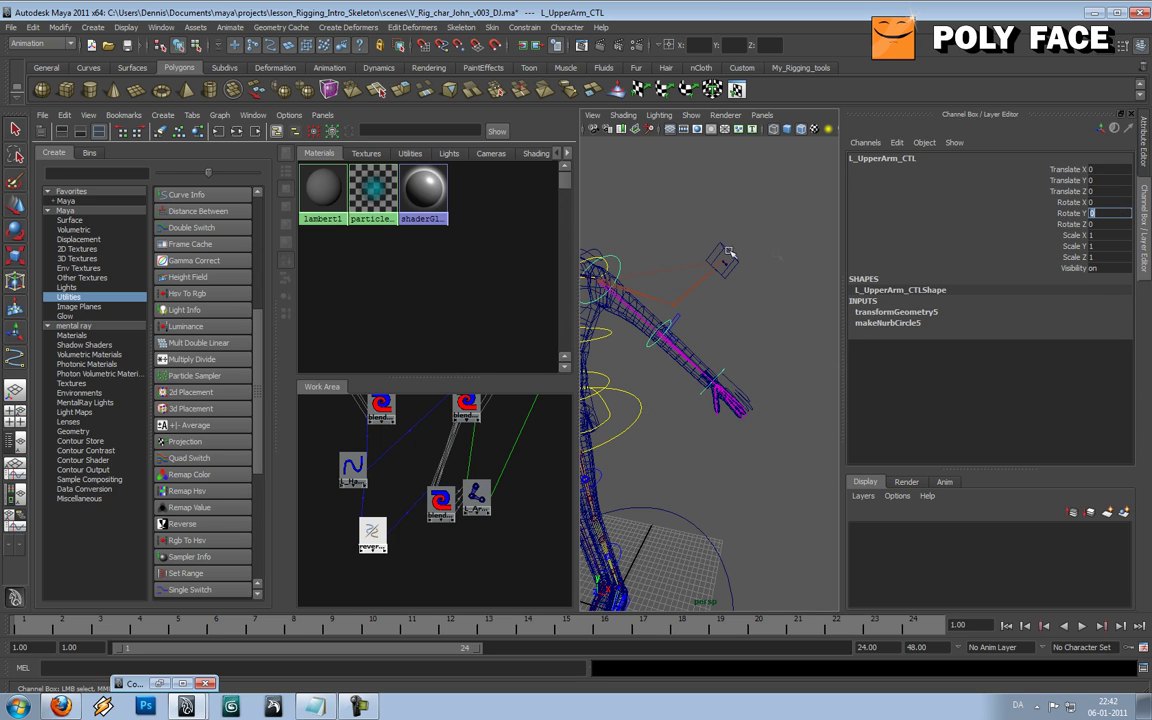
- Select L_IK_Hand_CTL and set its Translate X, Y and Z to 0
left_click(726, 256)
left_click_drag(1117, 171, 1118, 191)
type("0")
key("Tab")
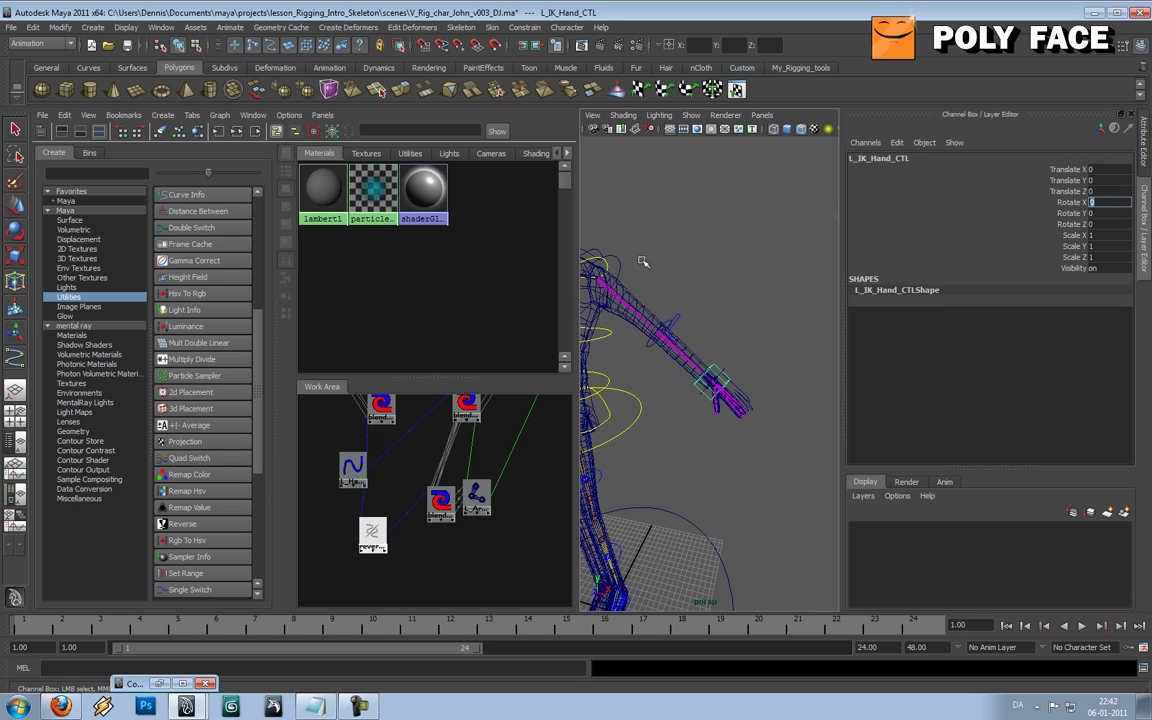
- Select L_Hand_ATT_CTL and move its node to the outer side of the reverse3 node in the work area
left_click(730, 290)
scroll(746, 319, "up", 3)
scroll(761, 321, "down", 3)
left_click_drag(761, 321, 718, 324, "alt")
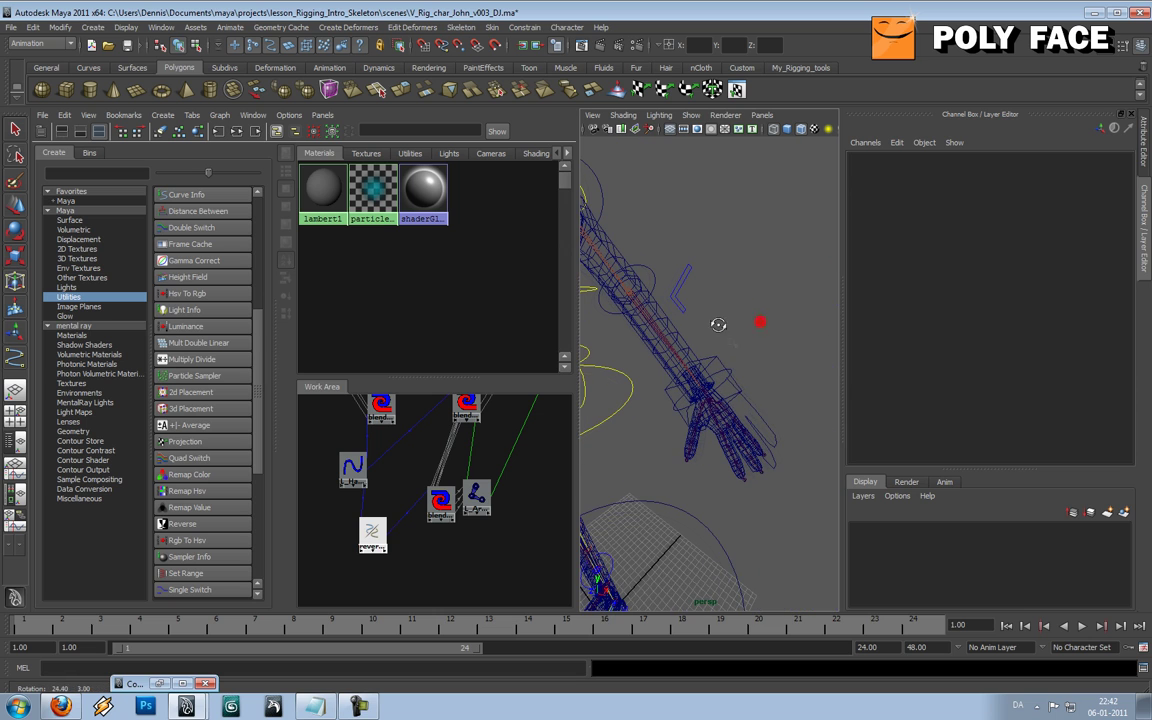
left_click(675, 362)
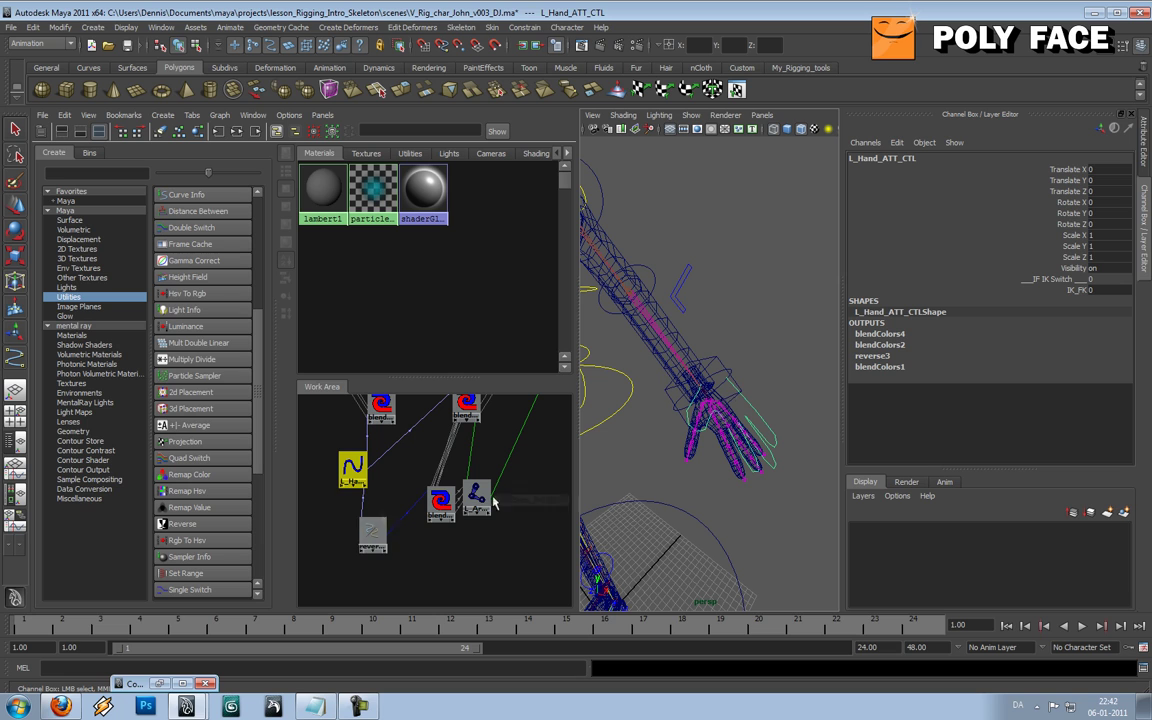
left_click_drag(349, 468, 322, 498)
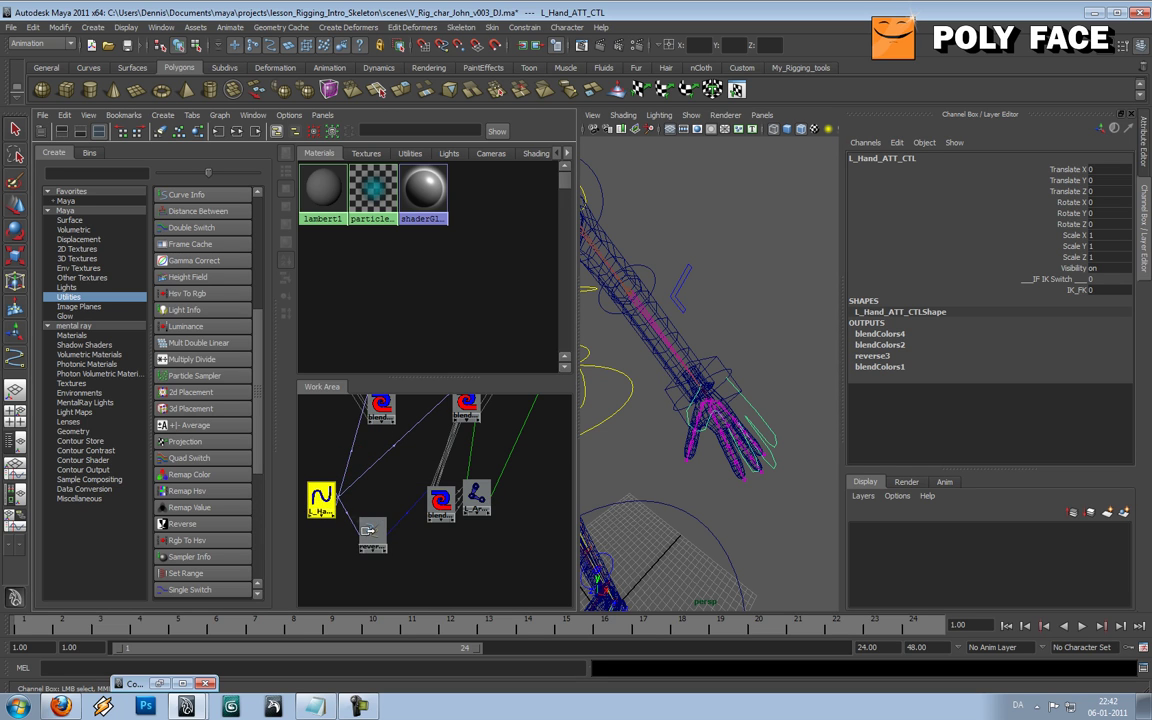
middle_click_drag(399, 494, 426, 490, "alt")
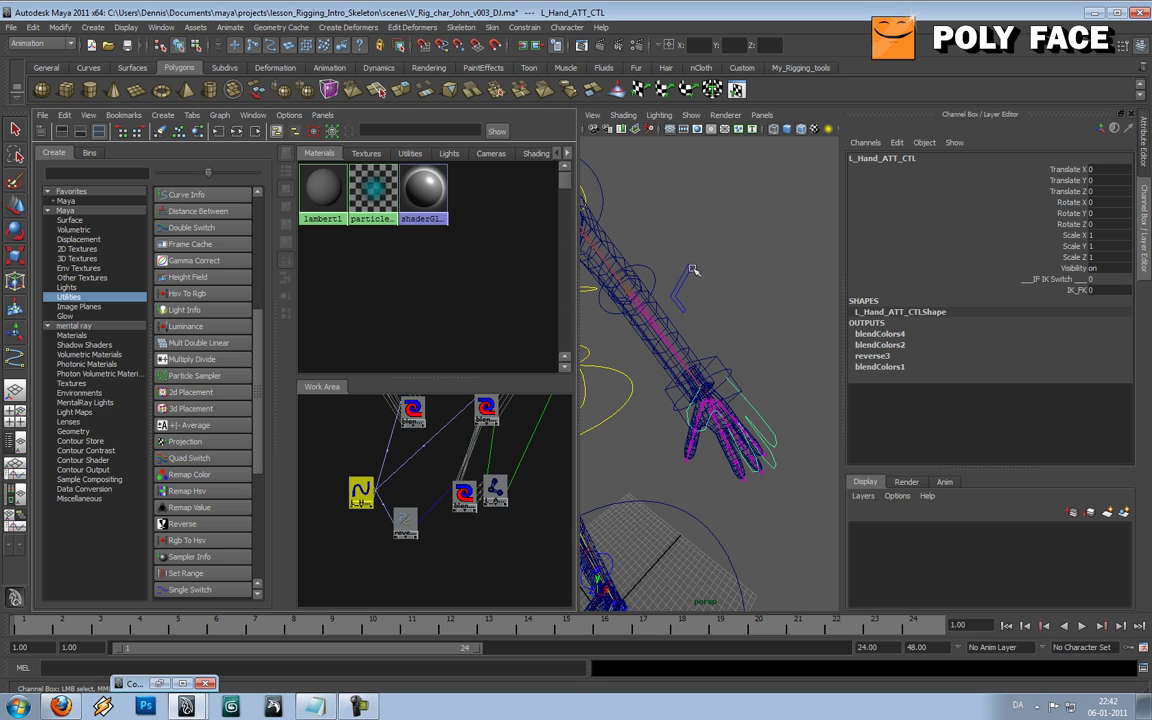
- Try rotating L_UpperArm_CTL 30 degrees about Z and undo the rotation
left_click(601, 199)
key("e")
left_click_drag(613, 244, 640, 253)
key("ctrl+z")
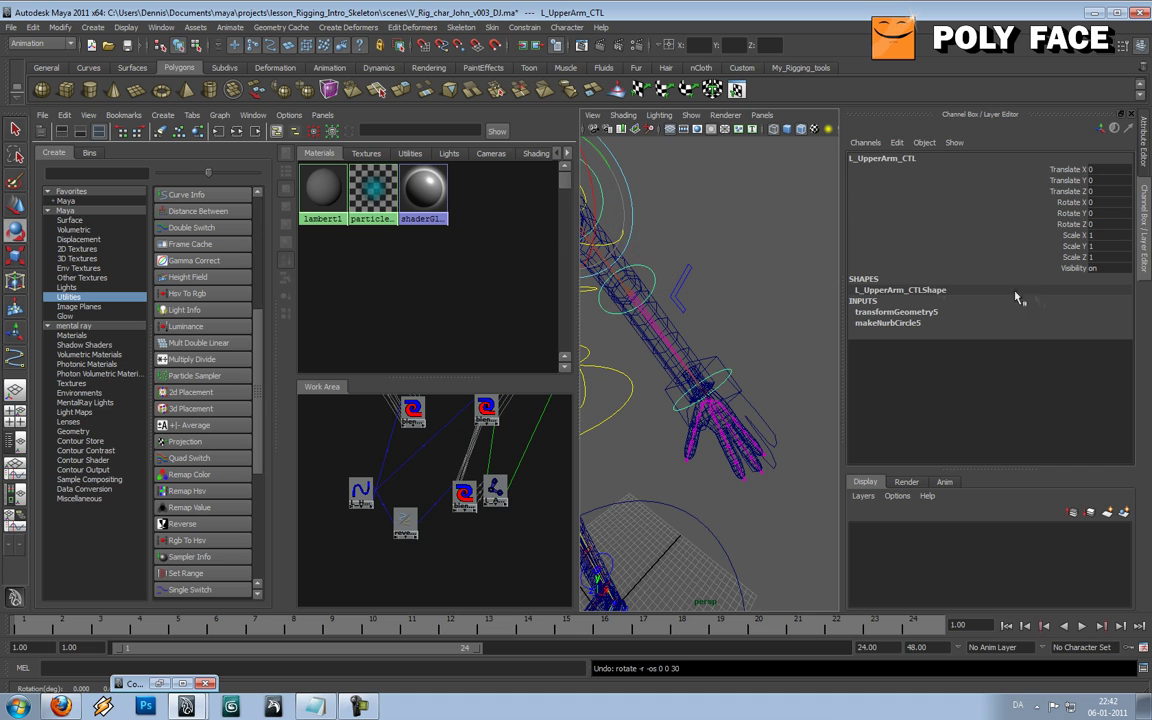
- Test the Visibility attribute of L_UpperArm_CTL by switching it off and back on
scroll(731, 309, "down", 5)
double_click(1101, 267)
type("0")
key("Return")
double_click(1104, 268)
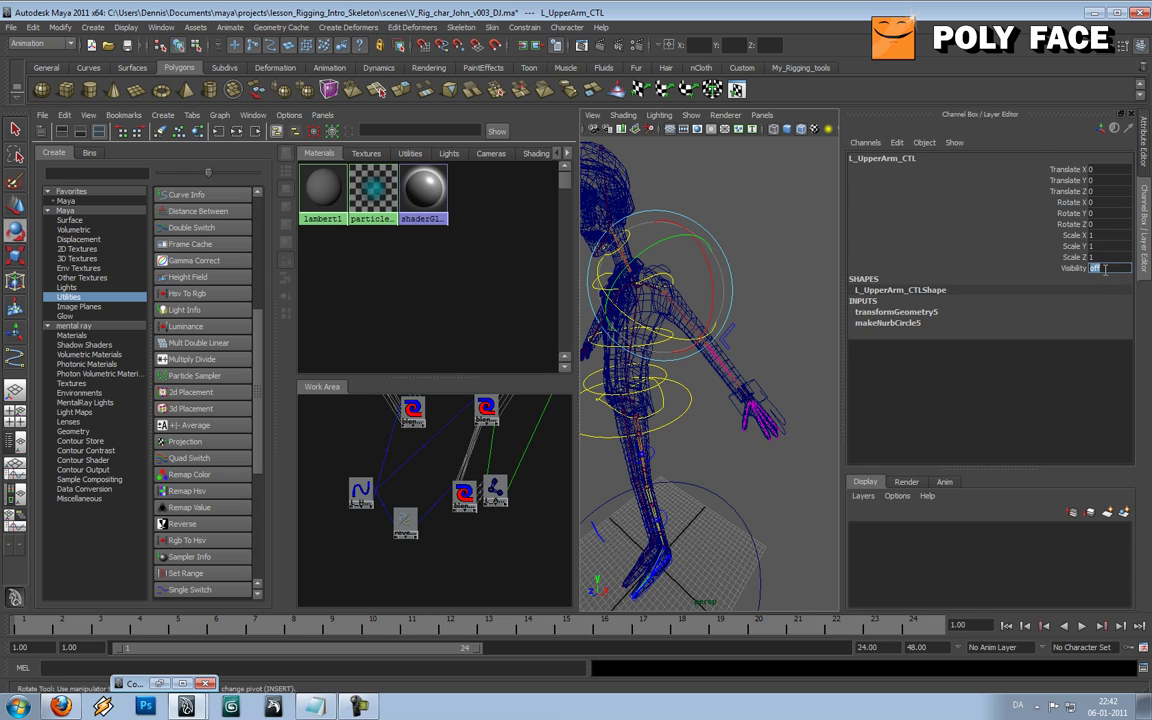
key("Return")
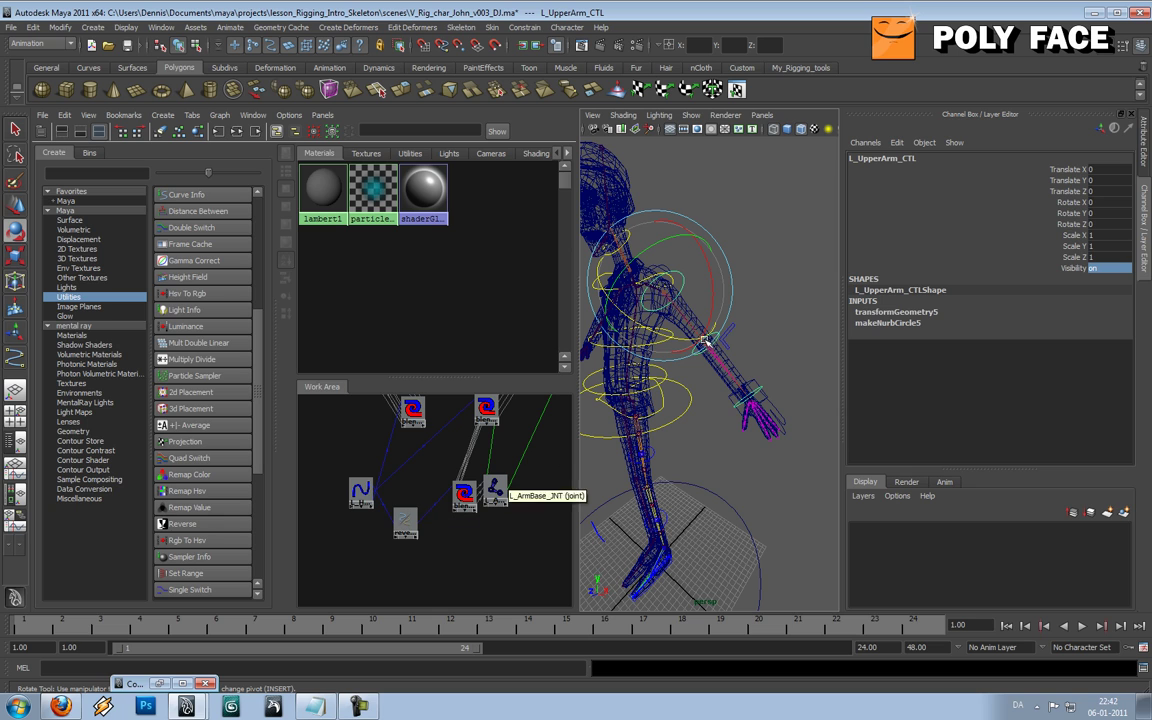
- Graph the input and output connections of the three FK arm controls together with L_Hand_ATT_CTL and reverse3
left_click(810, 278)
left_click(650, 290)
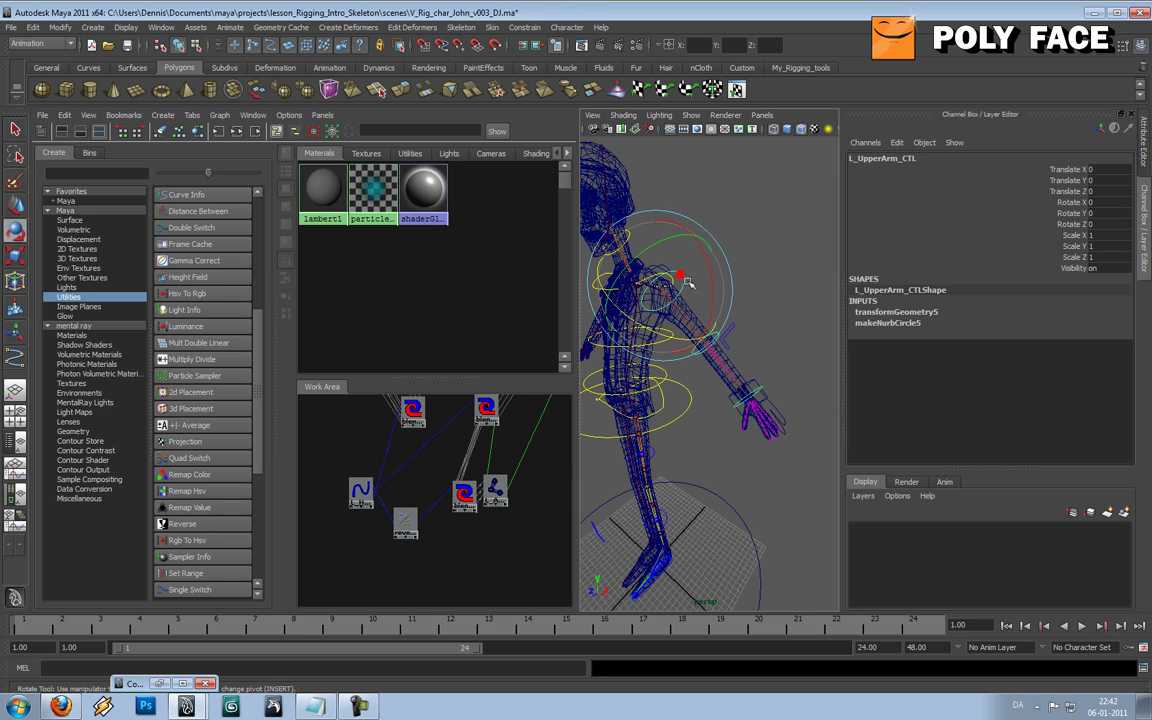
key("w")
left_click(718, 333)
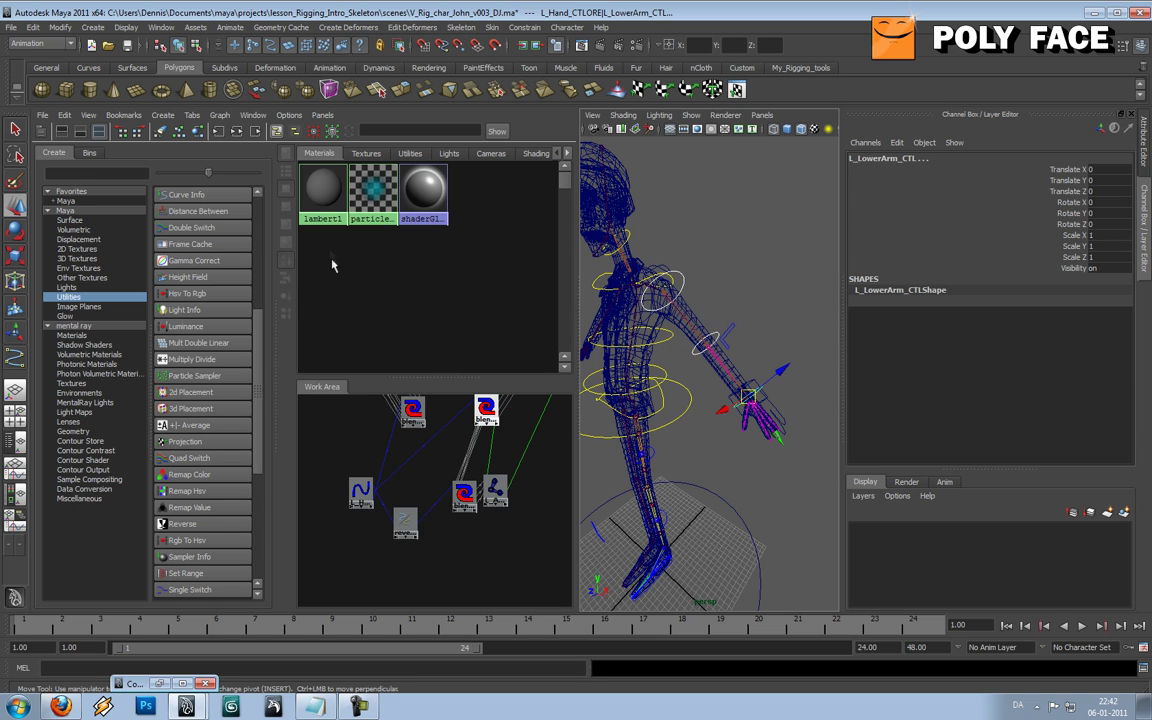
left_click_drag(342, 468, 425, 540)
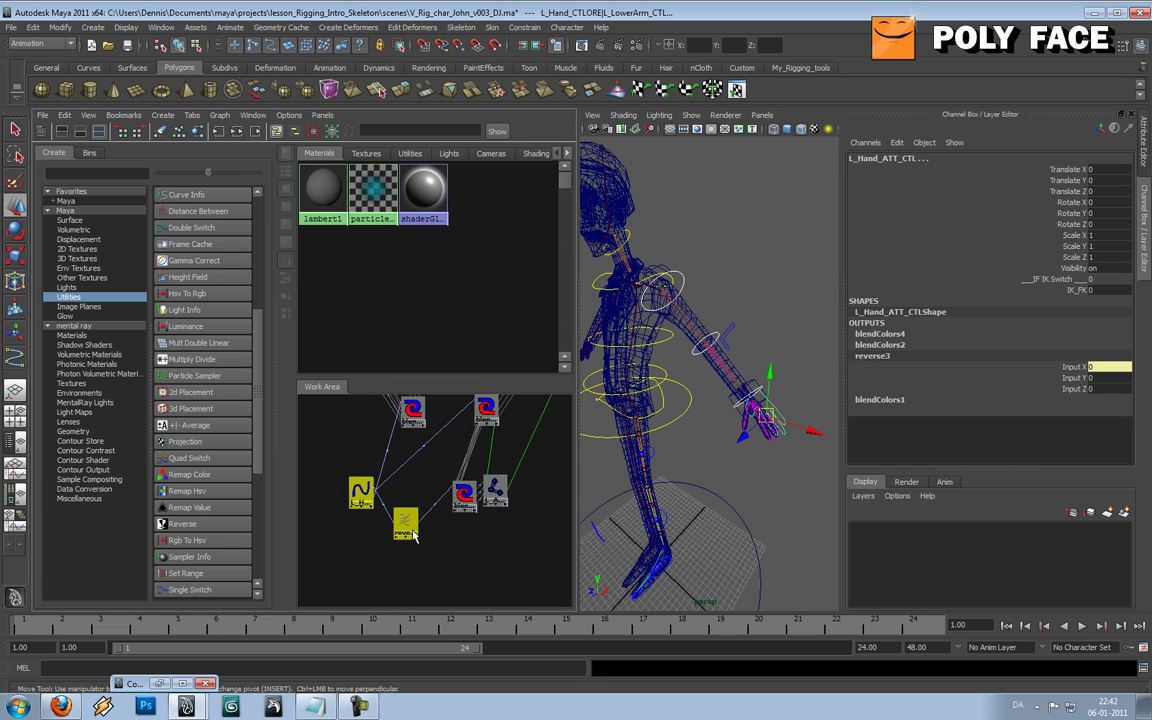
left_click(234, 131)
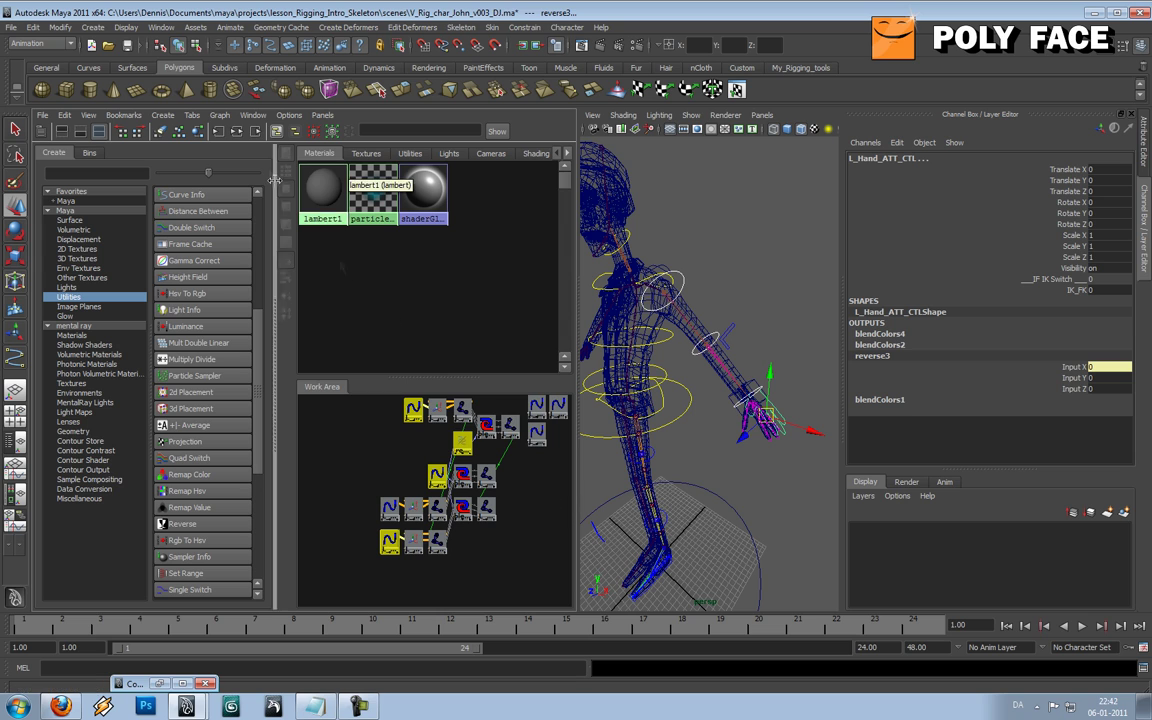
- Pull the selected control and reverse3 nodes away from the rest of the graph, with L_Hand_ATT_CTL set apart from reverse3
left_click_drag(438, 469, 312, 470)
middle_click_drag(394, 465, 524, 461, "alt")
left_click_drag(440, 473, 383, 475)
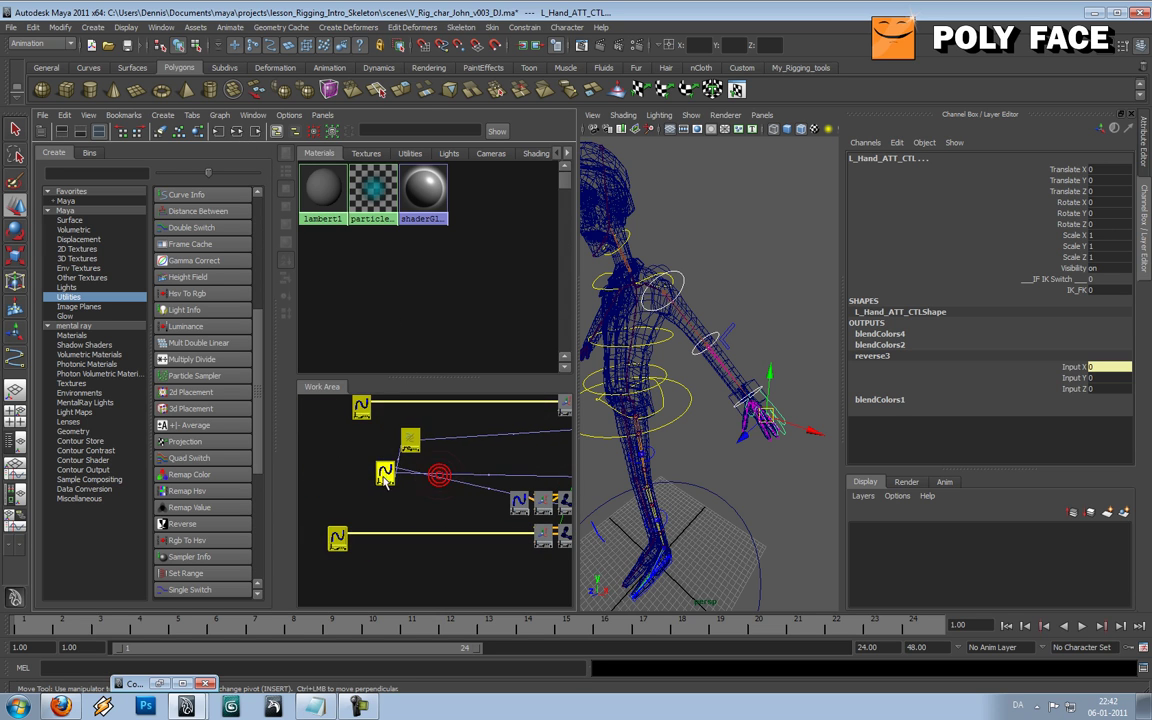
- Identify the wrist's L_LowerArm_CTL node, move it below reverse3 and shift the L_Hand_ATT_CTL node farther out
left_click(471, 457)
left_click(772, 418)
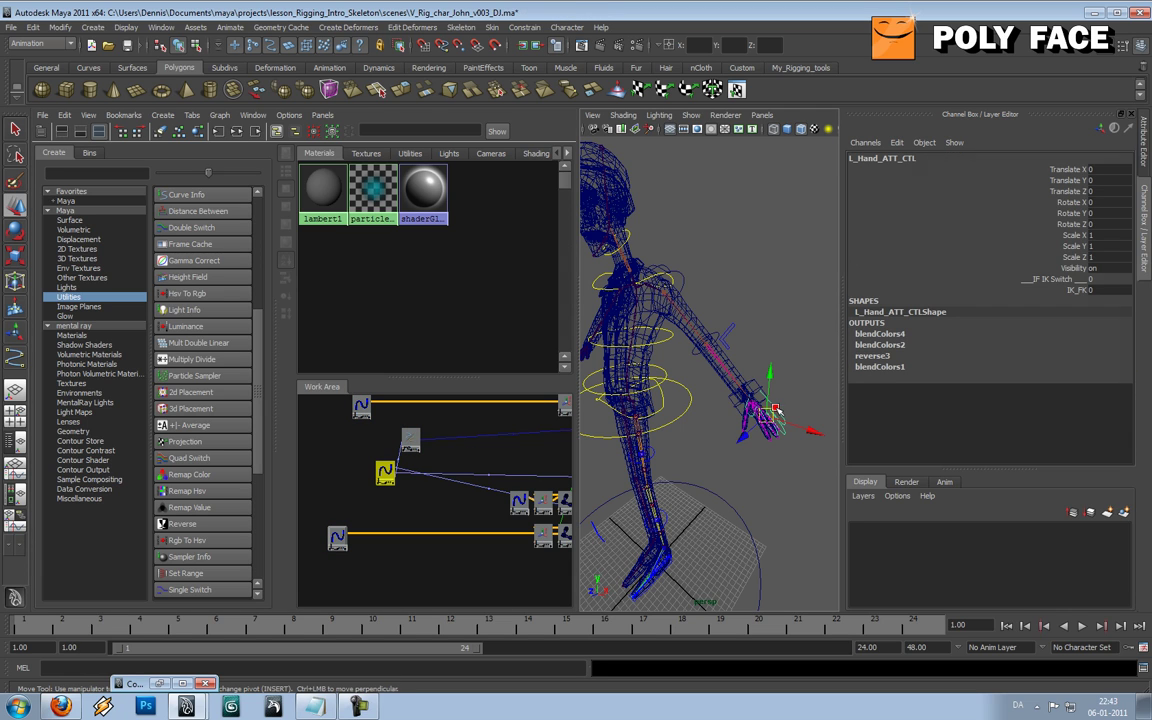
left_click(750, 396)
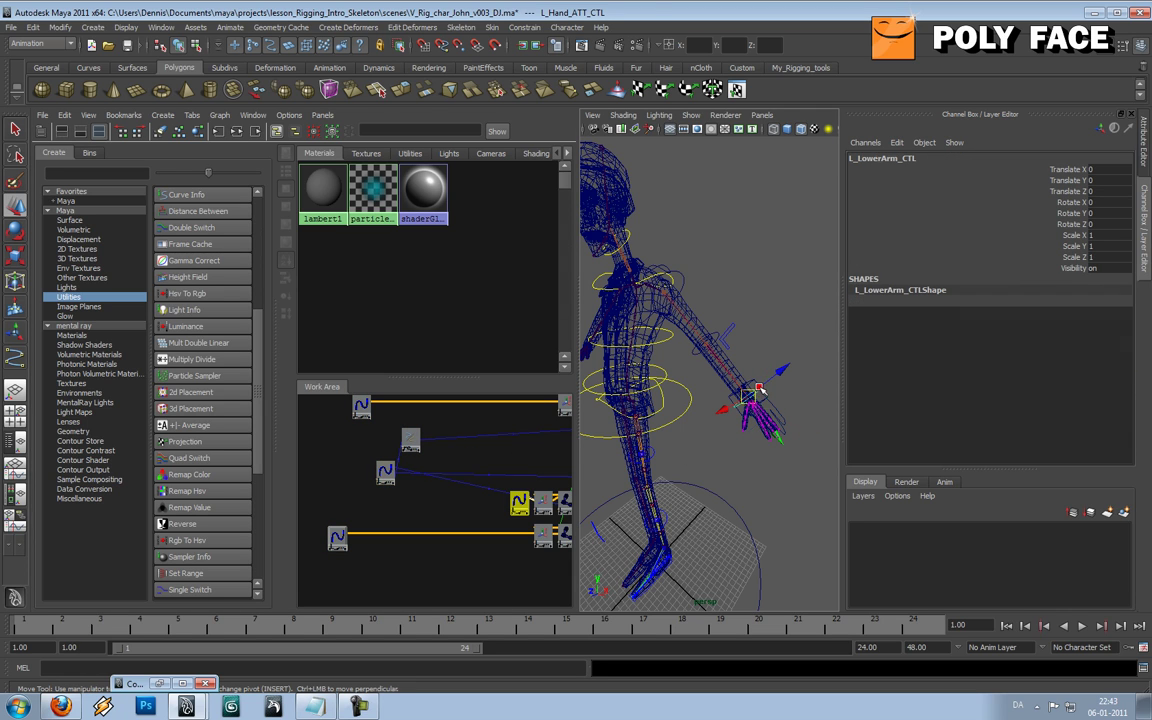
left_click_drag(416, 518, 409, 504)
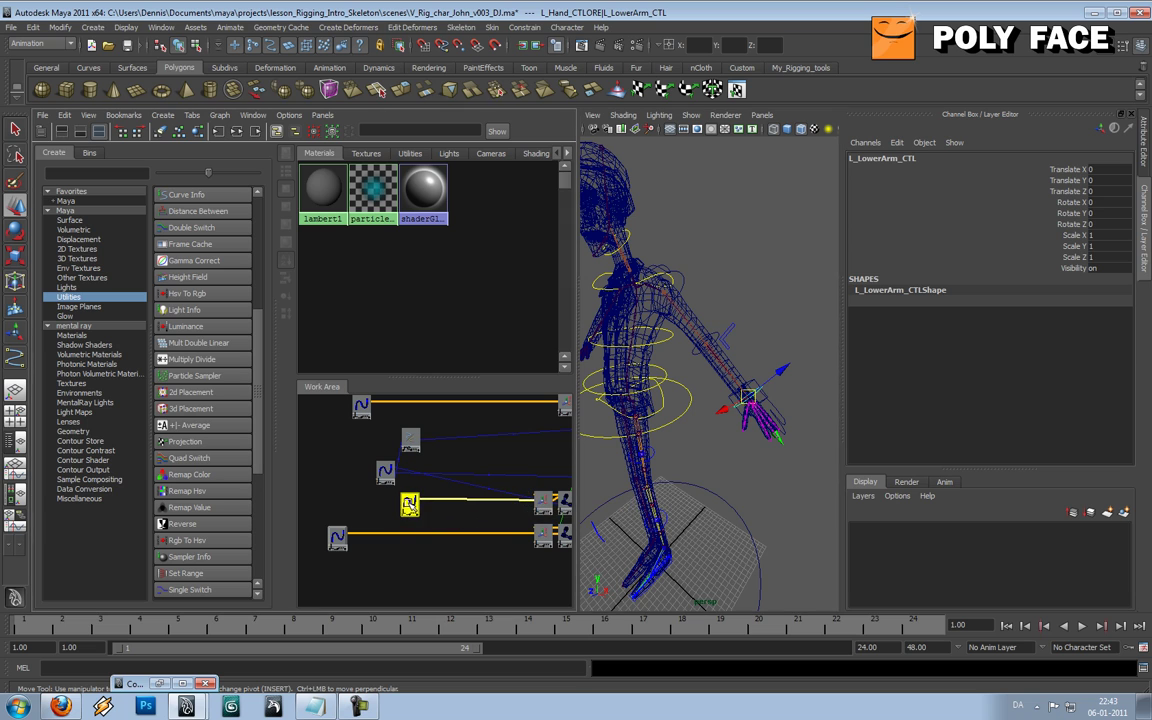
middle_click_drag(451, 474, 504, 462, "alt")
scroll(500, 462, "up", 1)
left_click_drag(439, 465, 417, 454)
- Connect the outputX of reverse3 to the visibility of the wrist's L_LowerArm_CTL in the Connection Editor
left_click(466, 428)
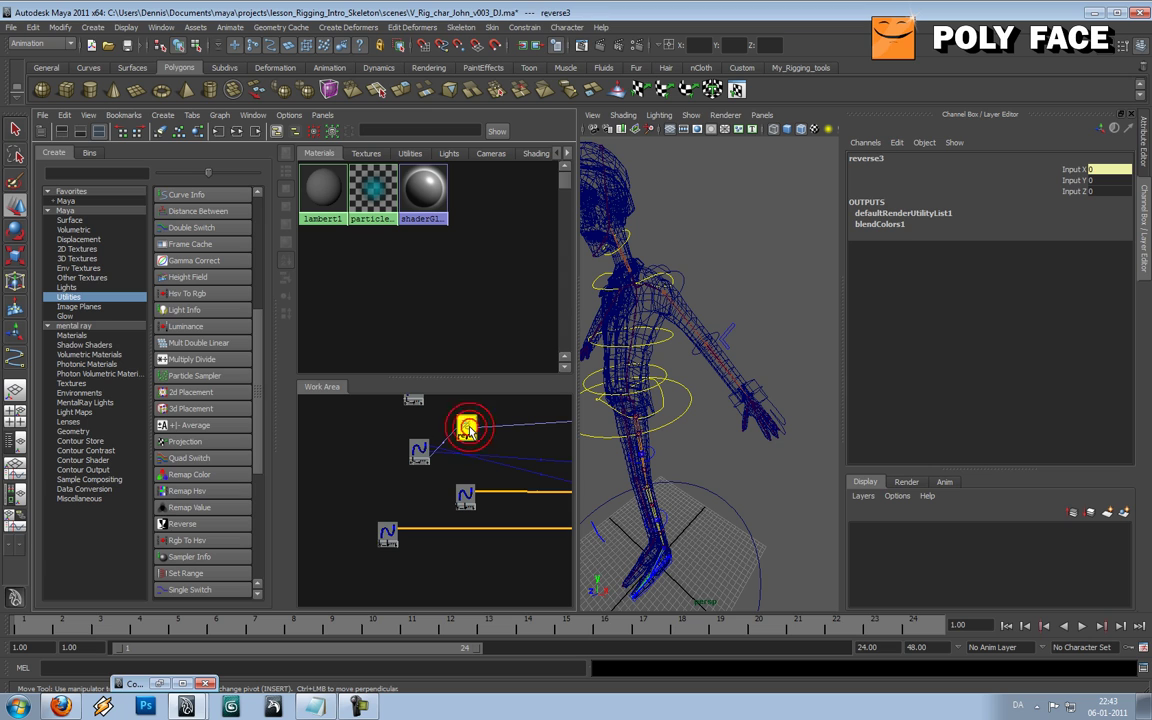
middle_click_drag(466, 428, 466, 497)
left_click(499, 637)
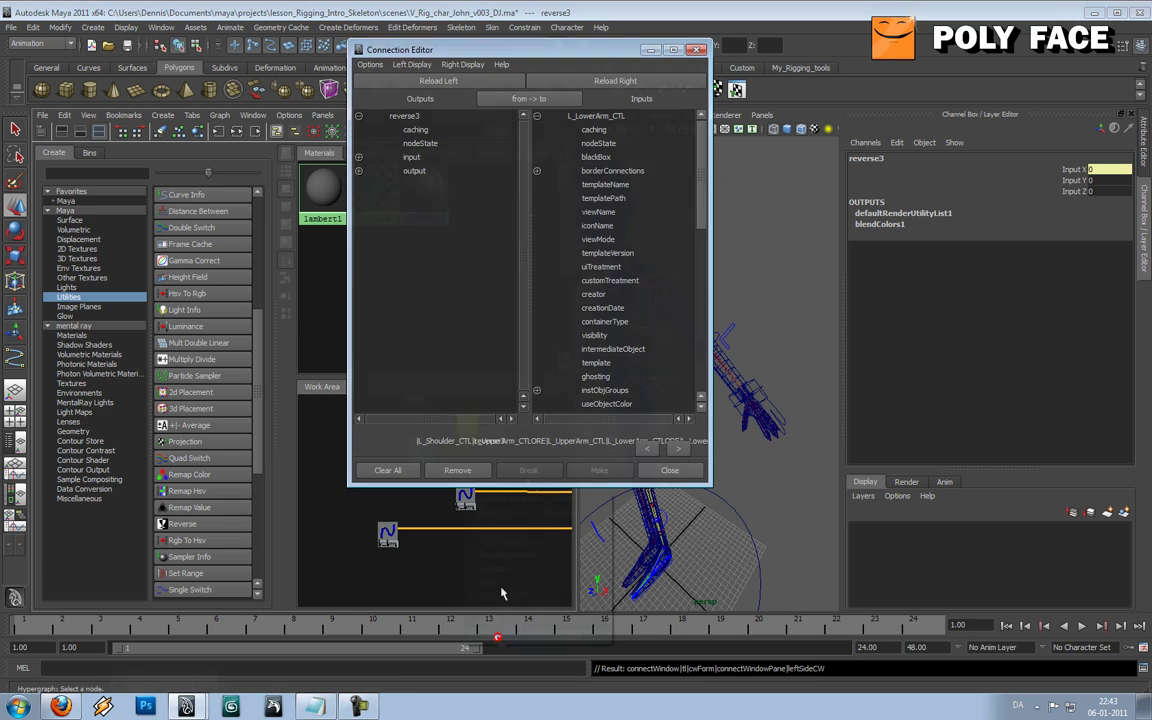
left_click_drag(548, 50, 872, 77)
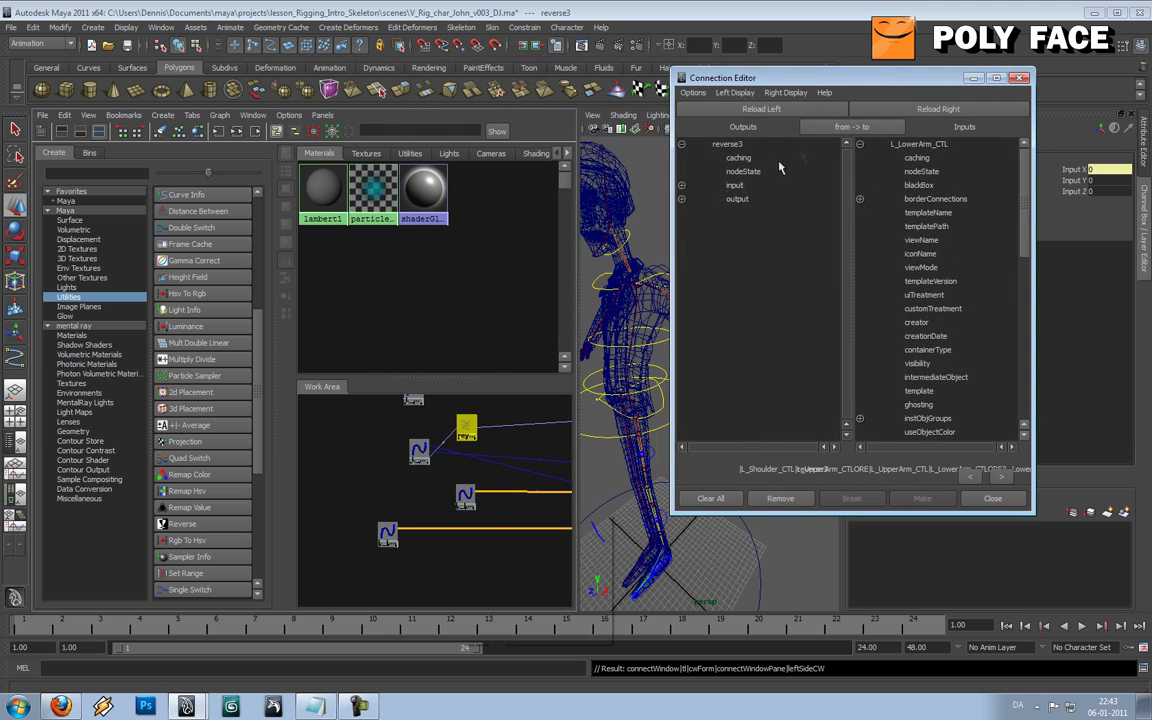
left_click(683, 199)
left_click(752, 214)
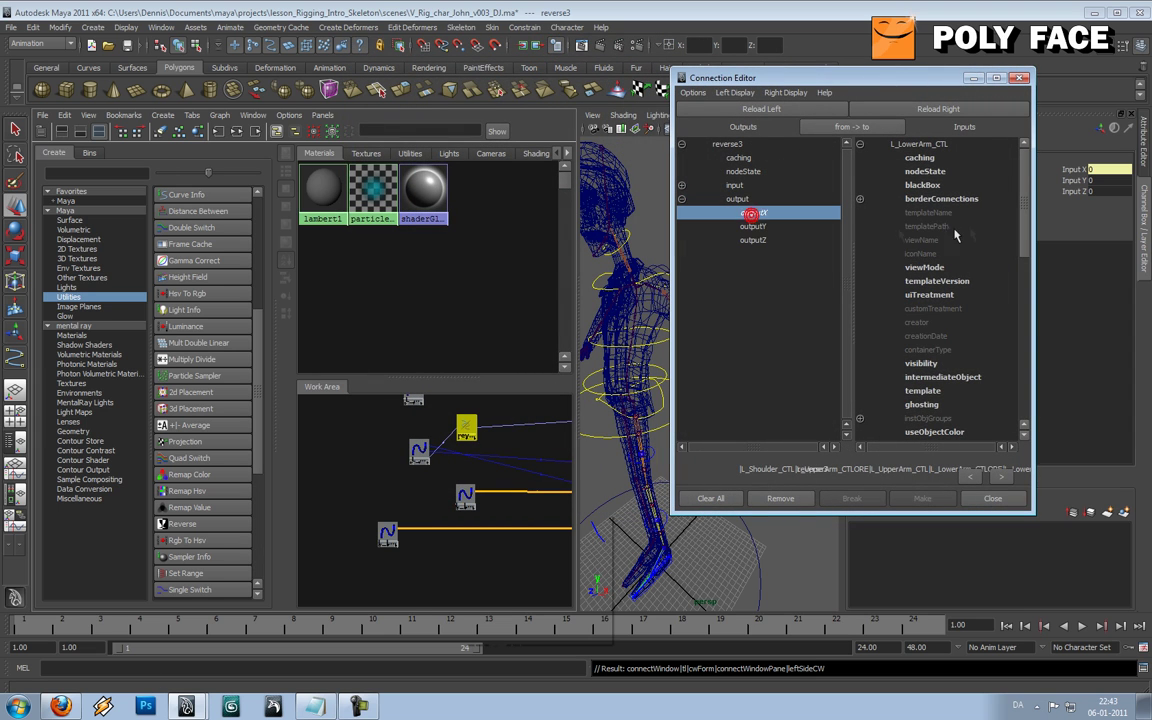
left_click_drag(1030, 220, 1037, 265)
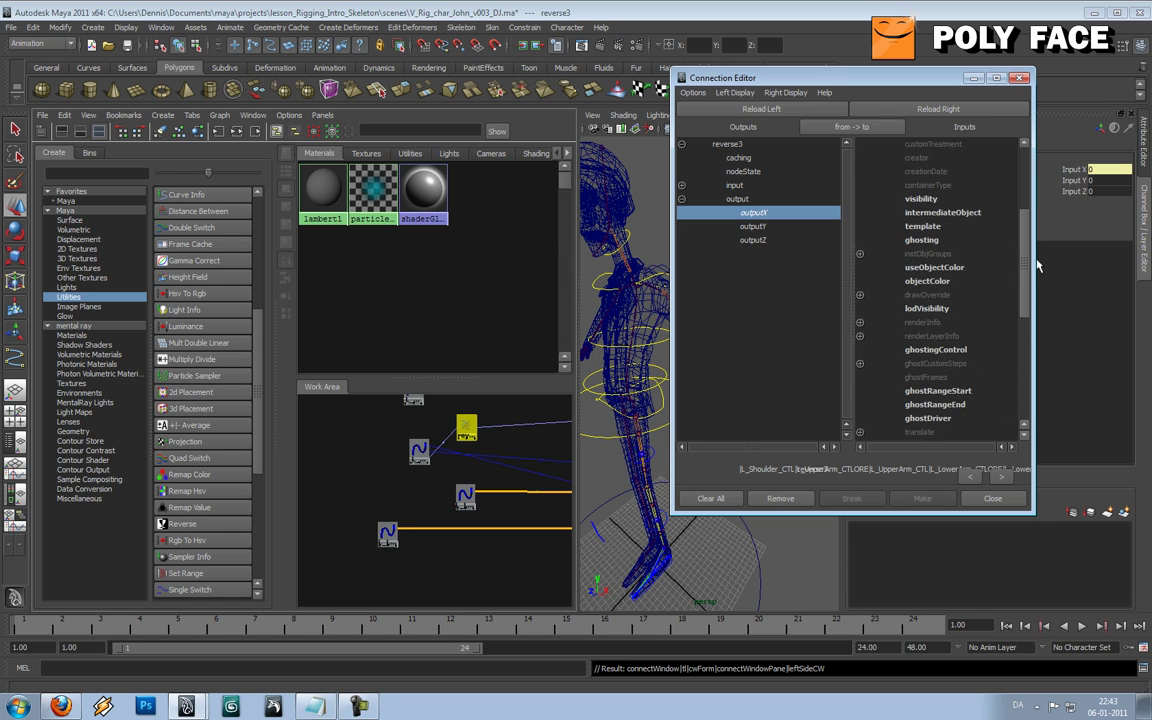
left_click(942, 198)
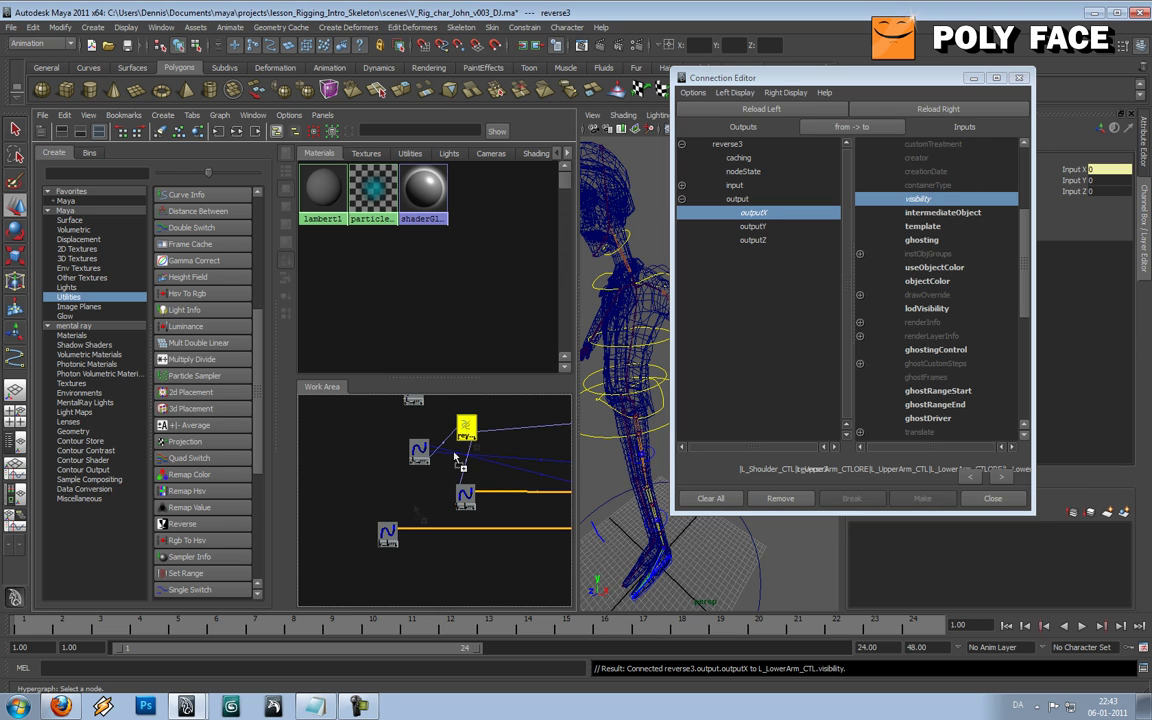
- Connect the outputX of reverse3 to the visibility of the lowest control curve node in the work area
middle_click_drag(389, 540, 391, 540)
left_click(455, 680)
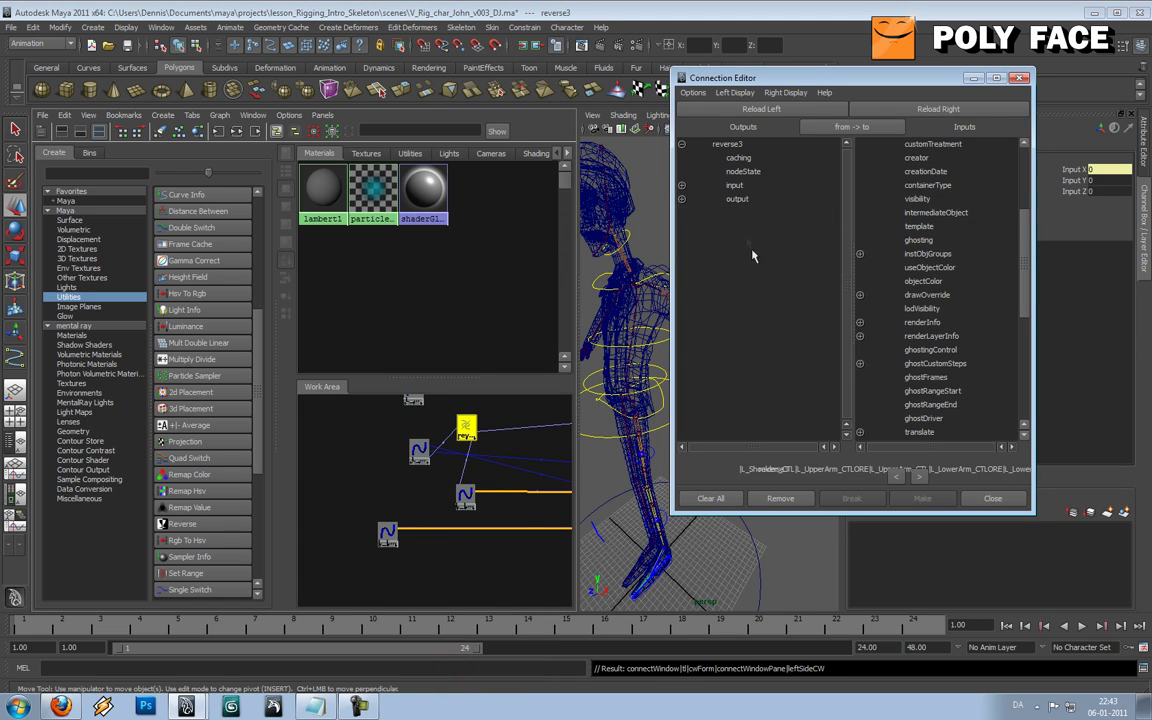
left_click(681, 199)
left_click(752, 212)
left_click(928, 200)
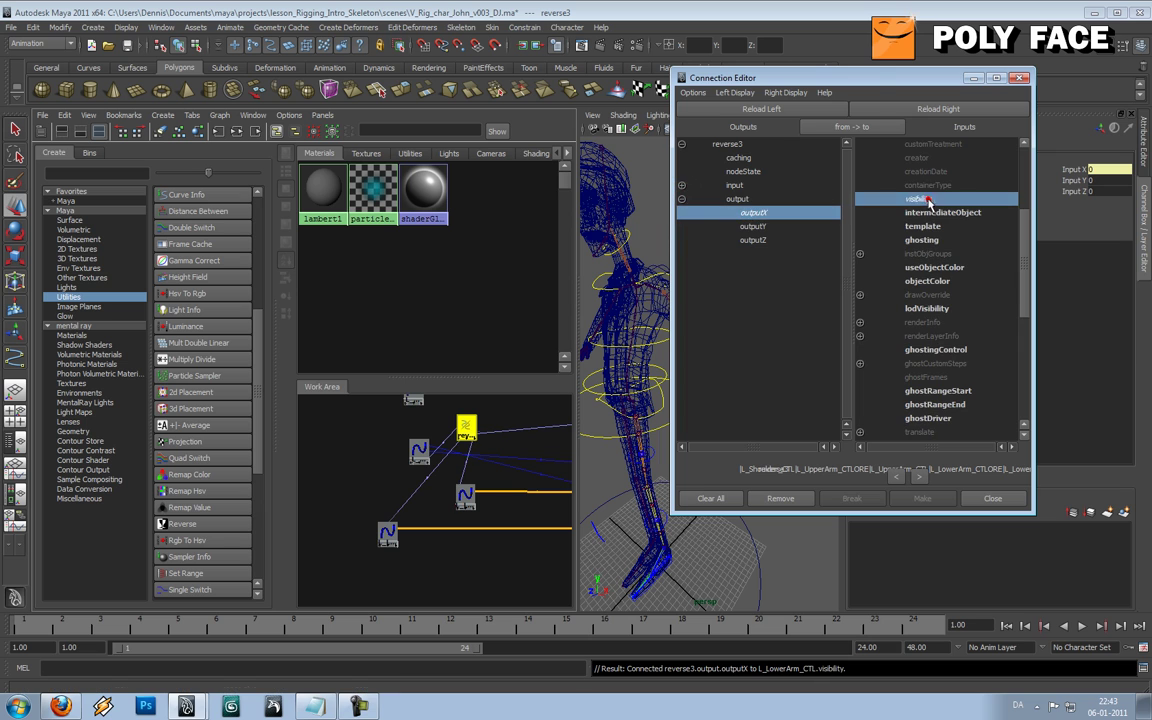
- Connect the outputX of reverse3 to the visibility of L_UpperArm_CTL in the Connection Editor
left_click_drag(878, 79, 1040, 119)
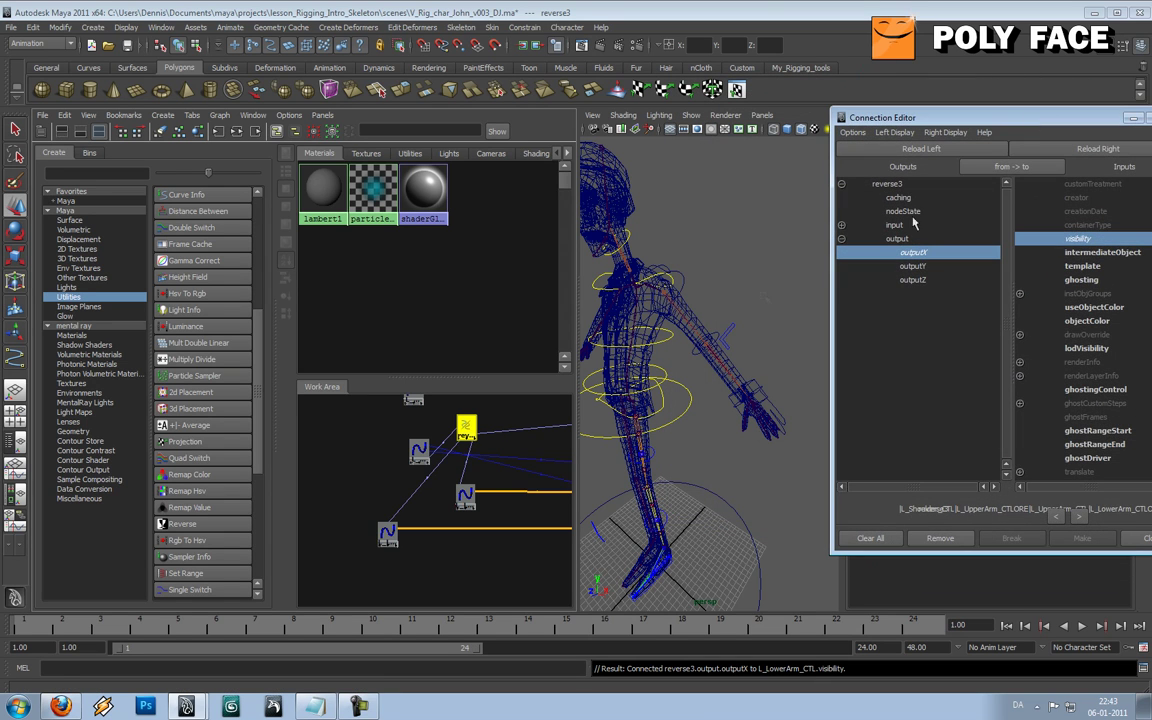
middle_click_drag(525, 443, 517, 496, "alt")
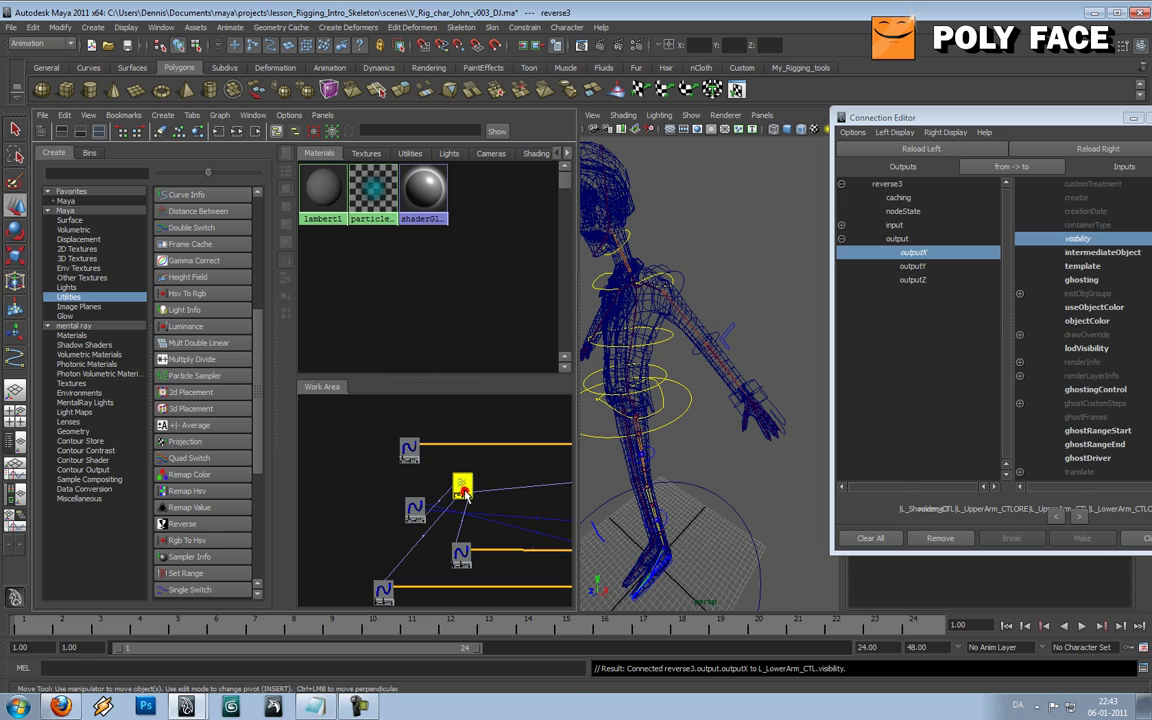
right_click_drag(427, 466, 463, 590)
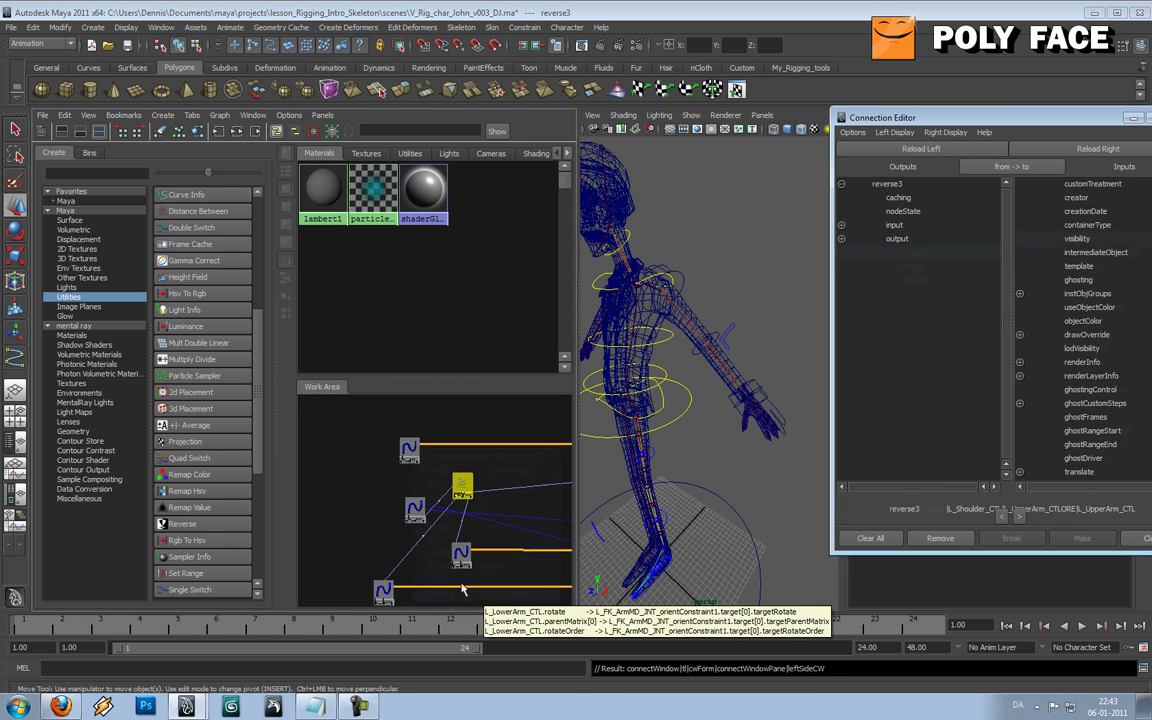
left_click(842, 239)
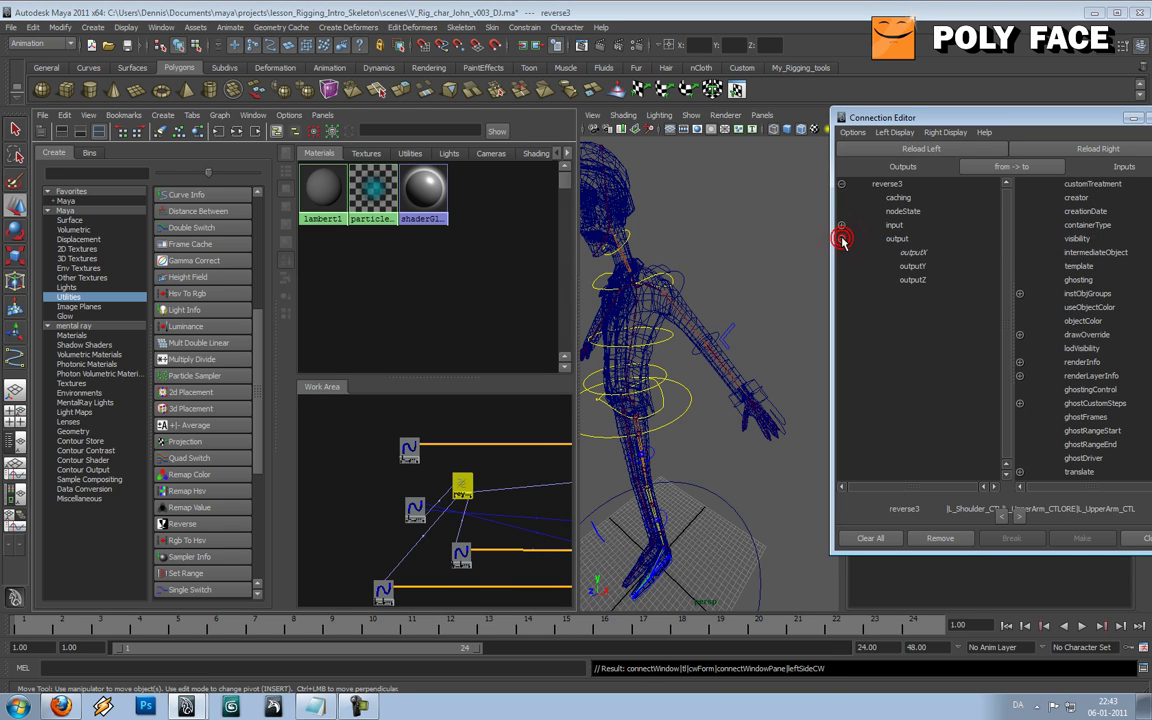
left_click(913, 256)
left_click_drag(1060, 117, 870, 92)
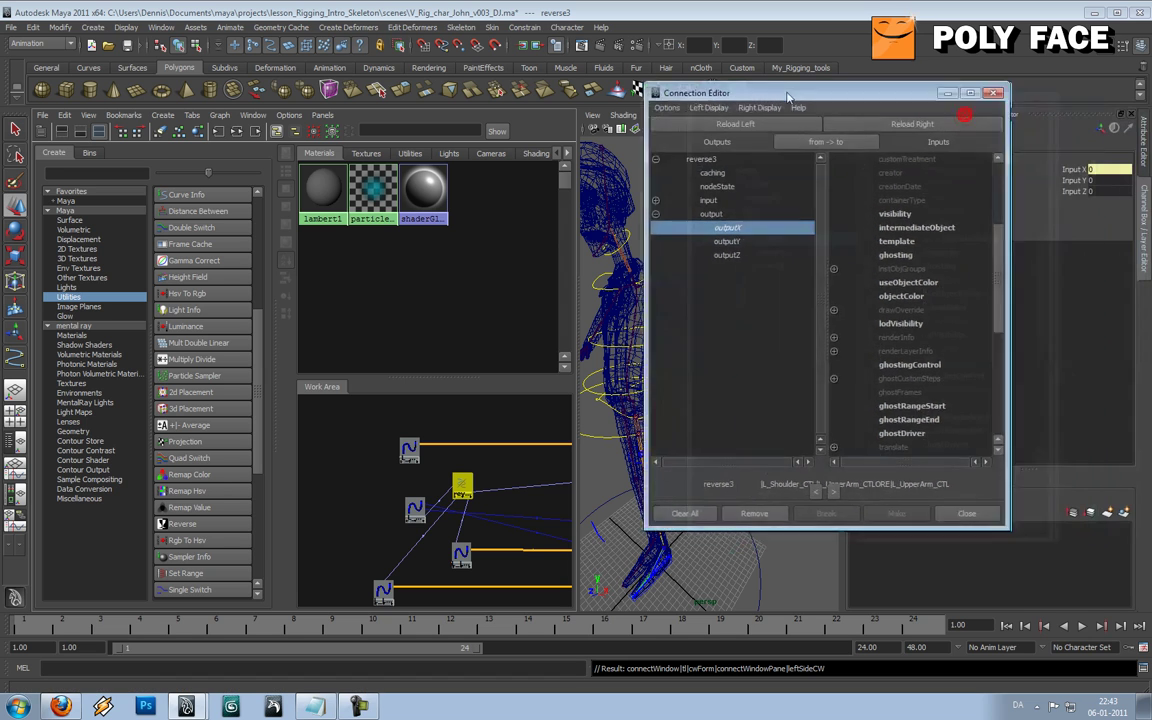
left_click_drag(997, 287, 995, 253)
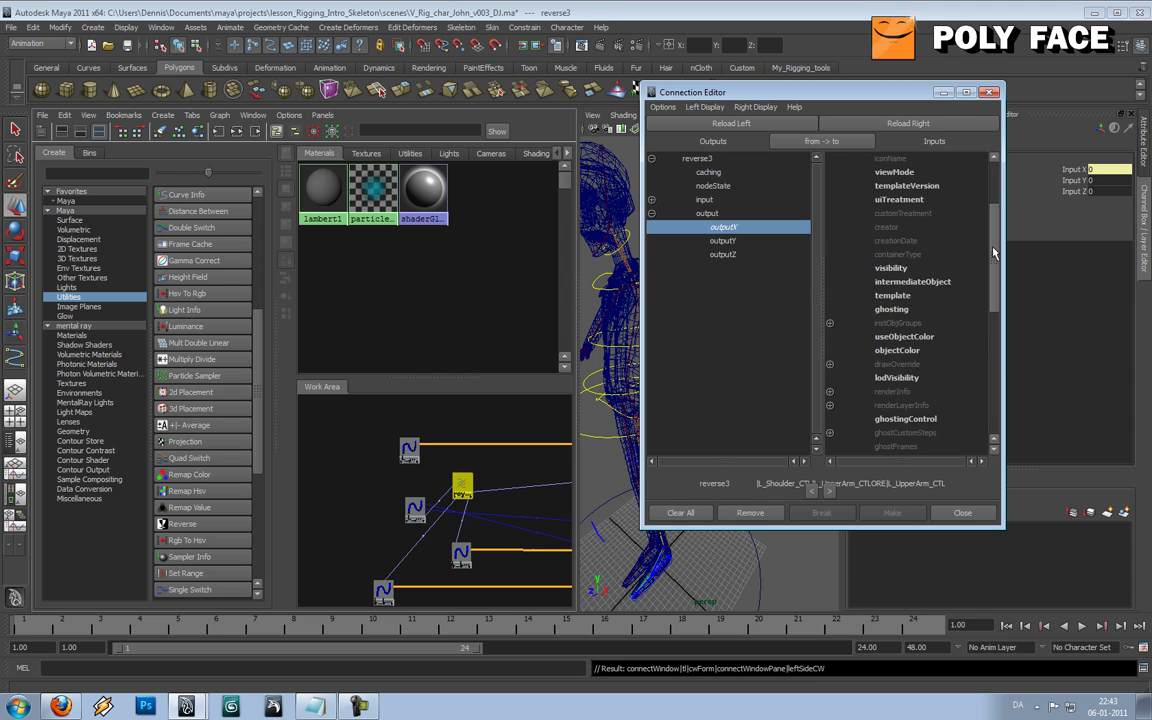
left_click(905, 267)
left_click(943, 92)
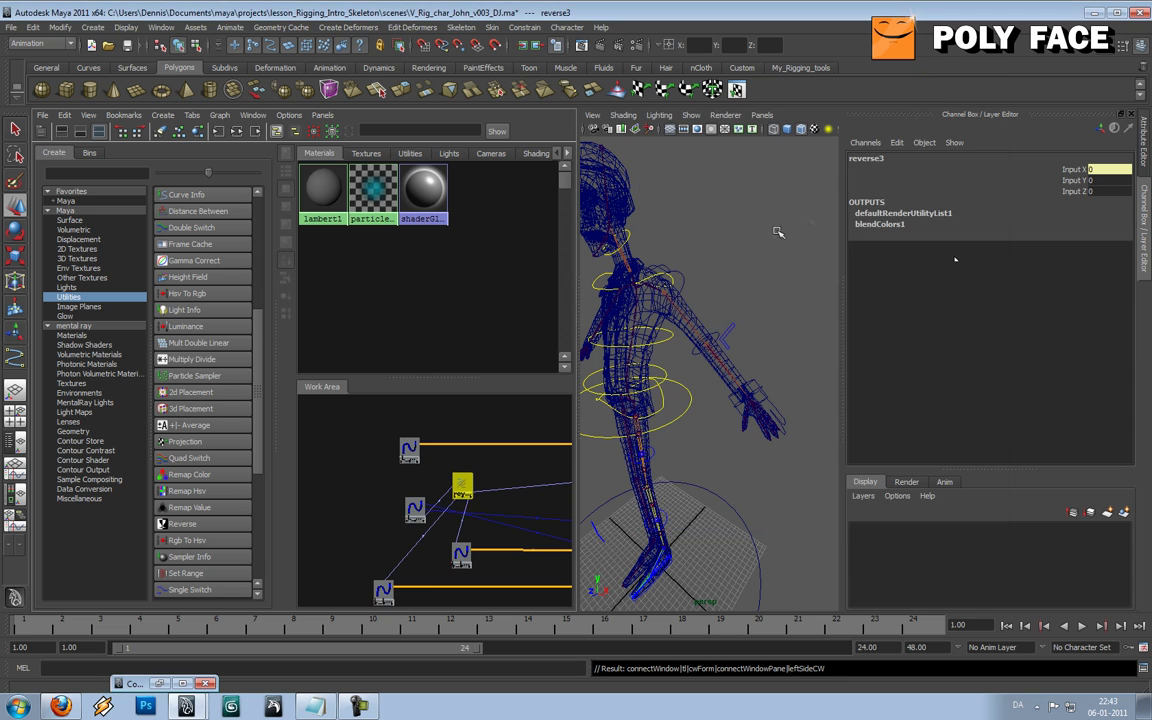
- Scrub the IK_FK attribute of L_Hand_ATT_CTL to test the visibility of the FK arm controls
left_click(741, 253)
left_click(779, 402)
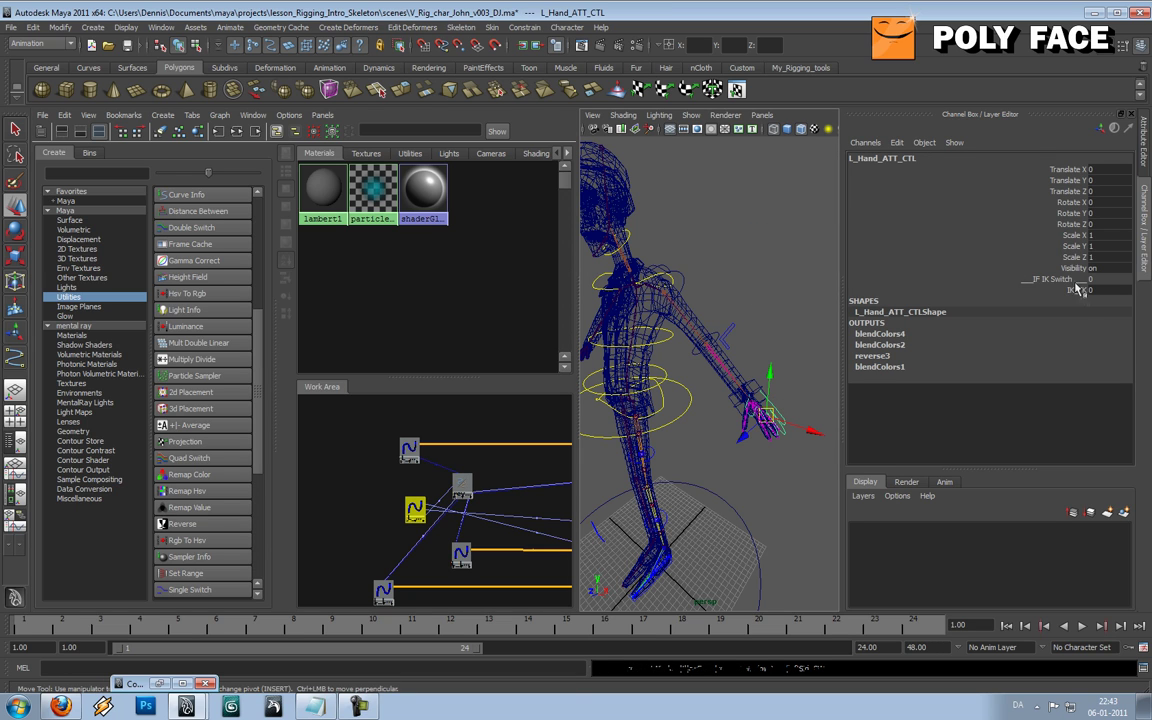
middle_click_drag(710, 243, 806, 243)
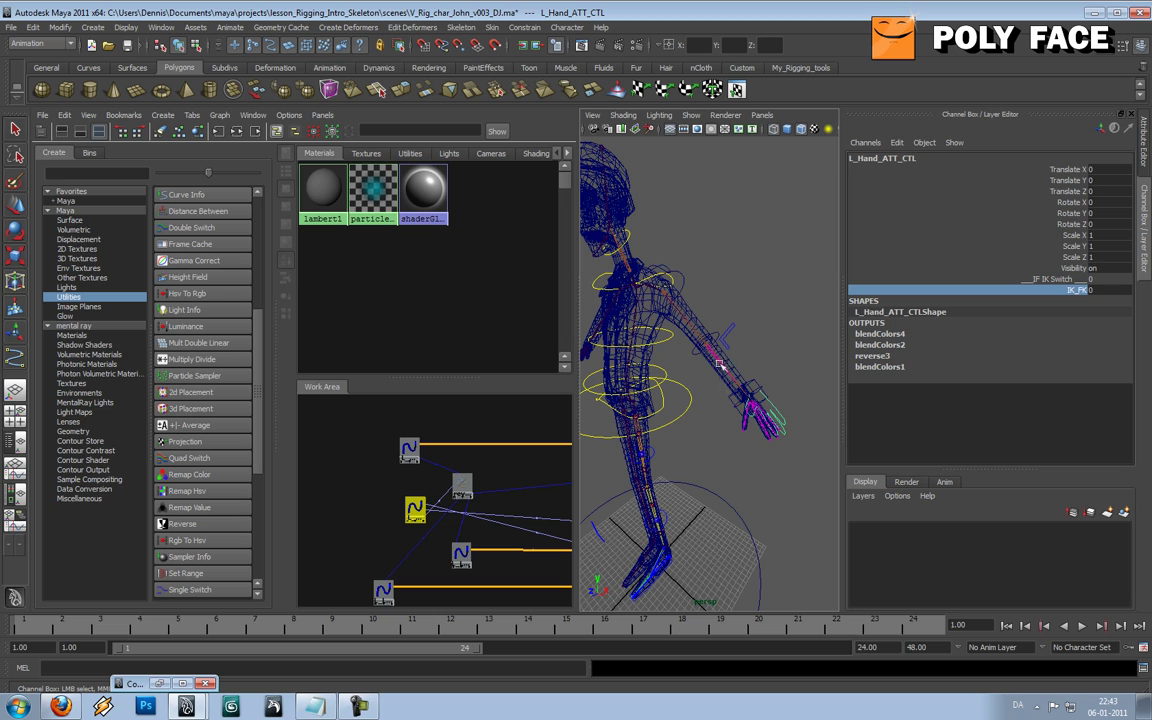
- Graph the input and output connections of L_IK_Hand_CTL, L_Hand_ATT_CTL and reverse3 together in the work area
left_click(733, 401)
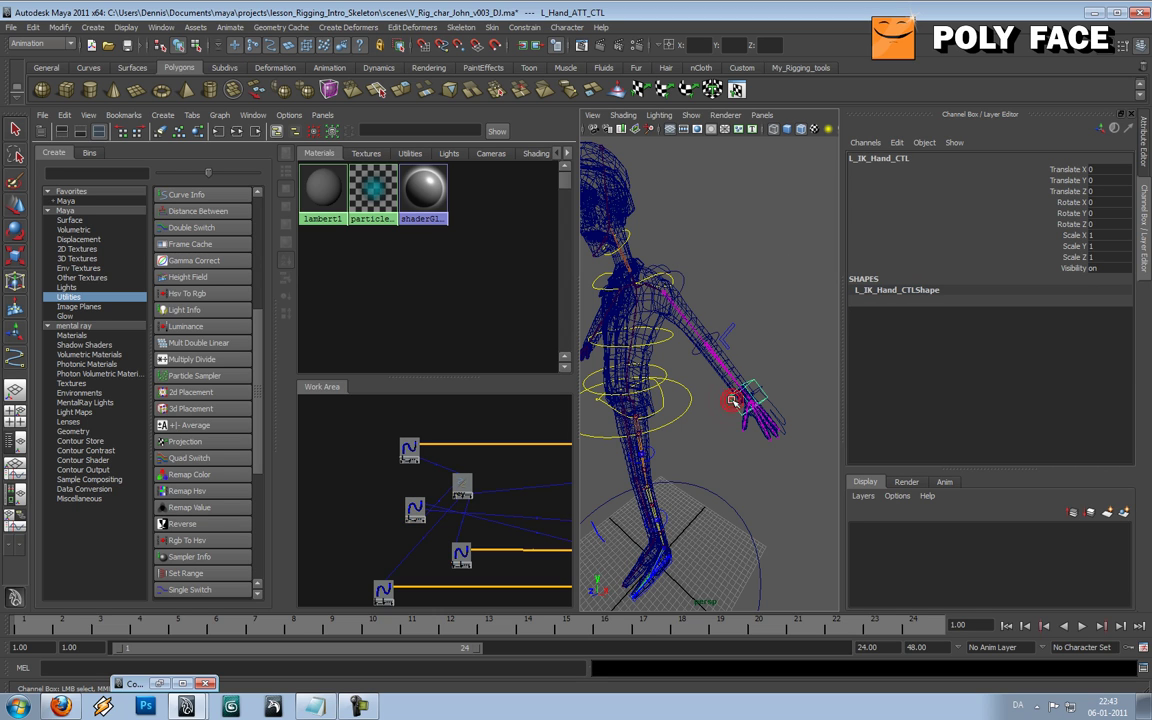
left_click(779, 410)
left_click(468, 488)
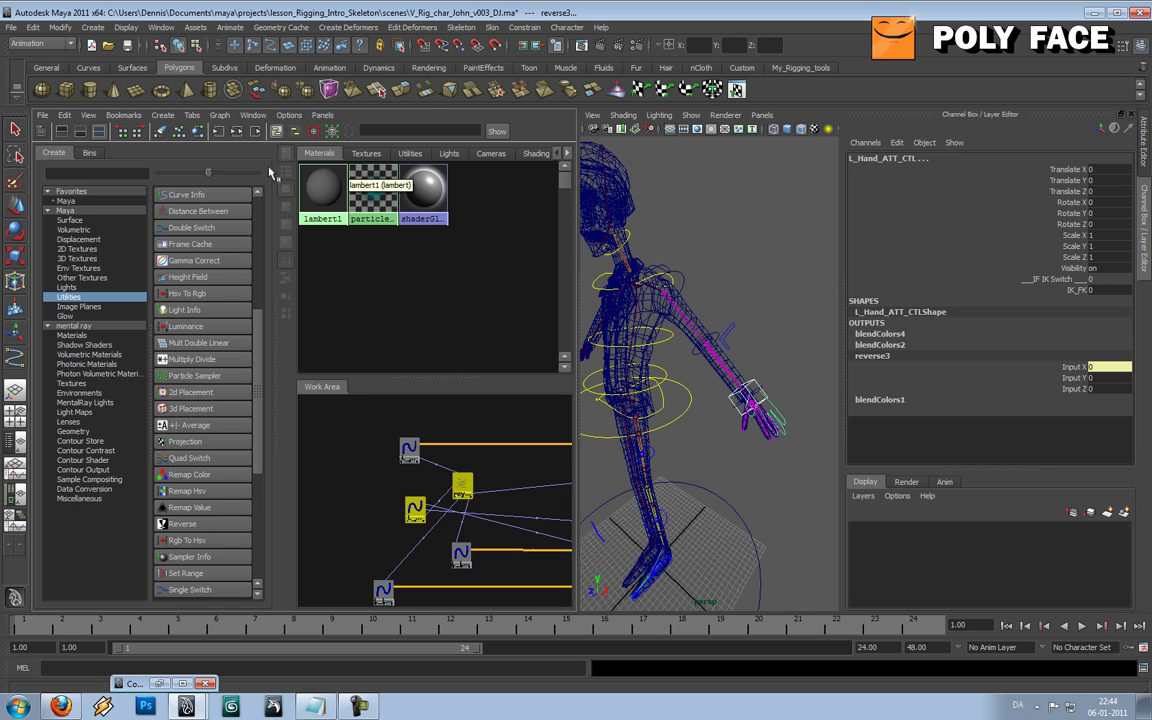
left_click(237, 131)
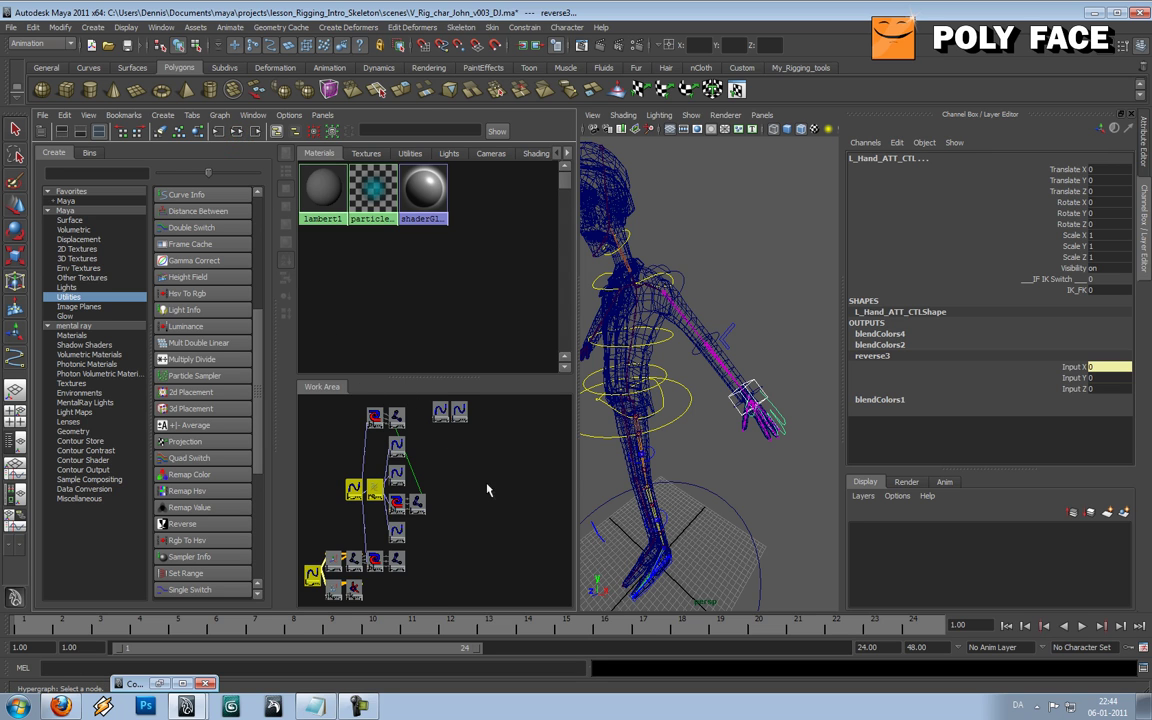
- Pull L_Hand_ATT_CTL and reverse3 away from the graph and place the L_IK_Hand_CTL node below L_Hand_ATT_CTL
middle_click_drag(489, 490, 585, 488, "alt")
left_click_drag(450, 486, 334, 459)
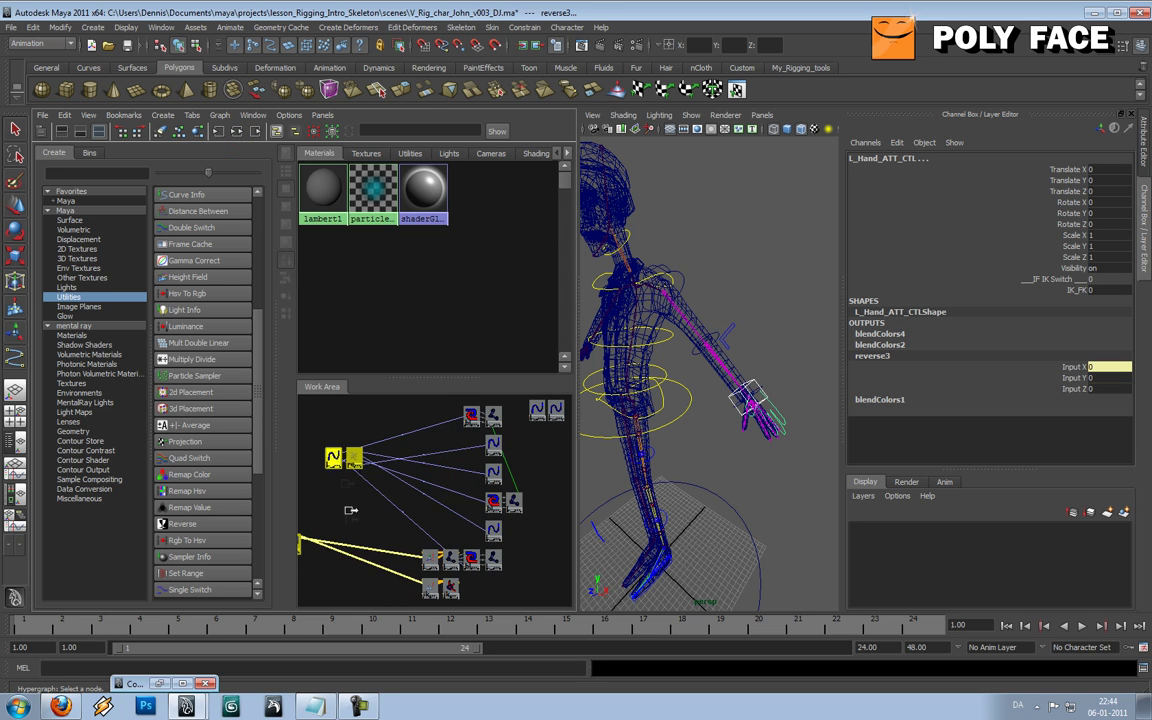
left_click(347, 522)
middle_click_drag(346, 523, 422, 517, "alt")
left_click_drag(437, 443, 396, 500)
left_click(397, 502)
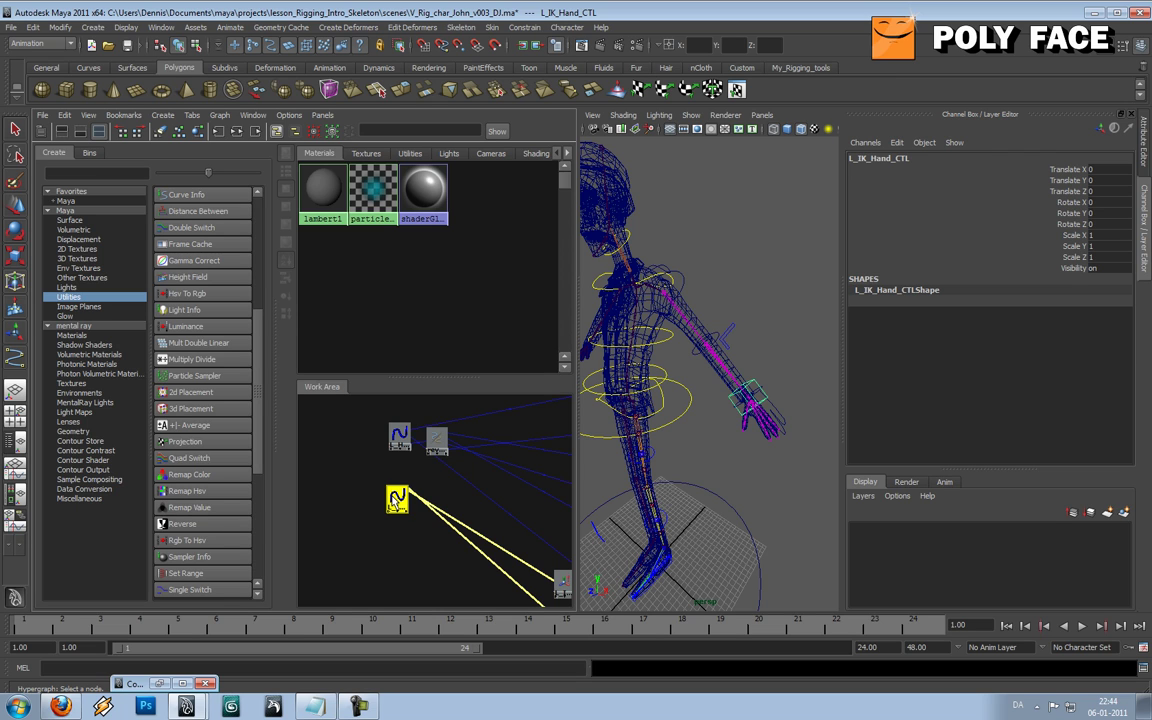
- Connect the IK_FK attribute of L_Hand_ATT_CTL to the visibility of L_IK_Hand_CTL in the Connection Editor
left_click(399, 440)
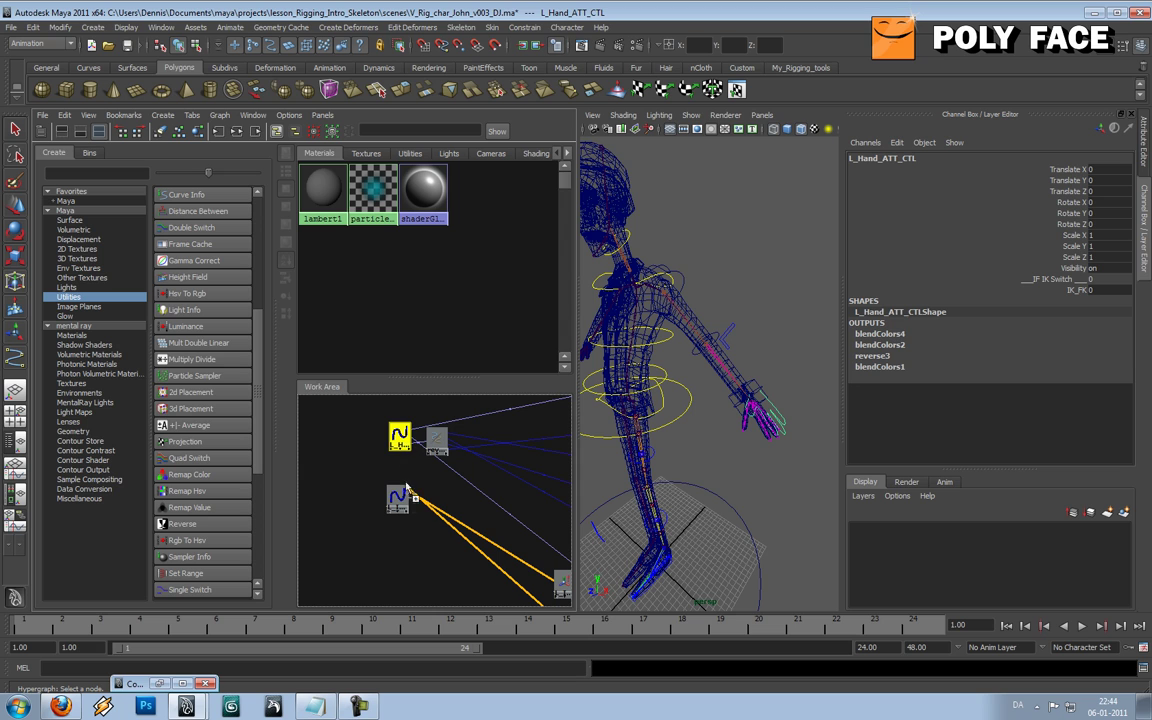
middle_click_drag(406, 488, 408, 490)
left_click(460, 638)
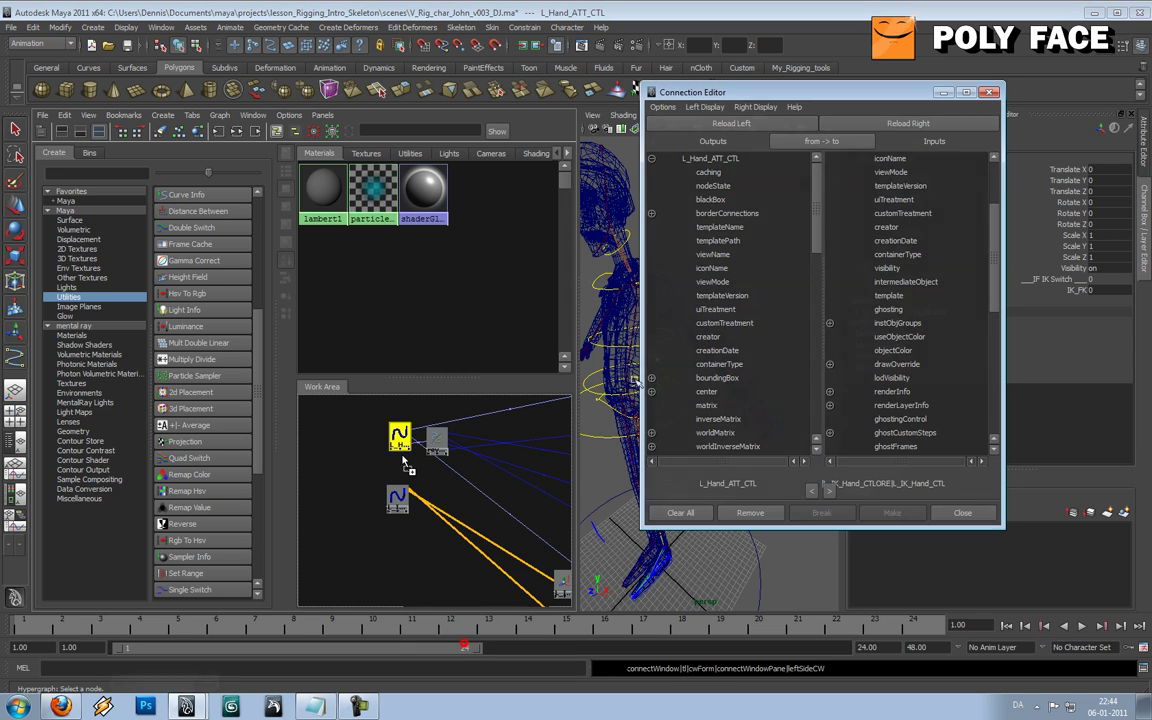
left_click_drag(822, 236, 816, 236)
scroll(810, 262, "down", 10)
left_click(706, 446)
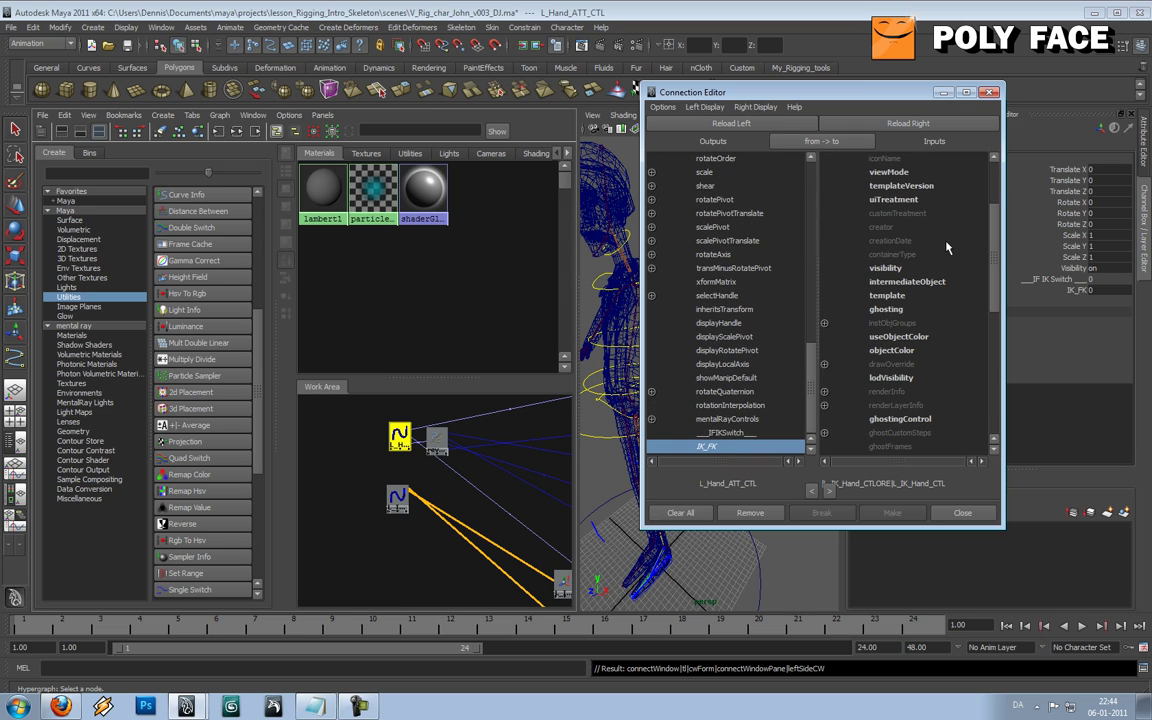
scroll(930, 240, "down", 1)
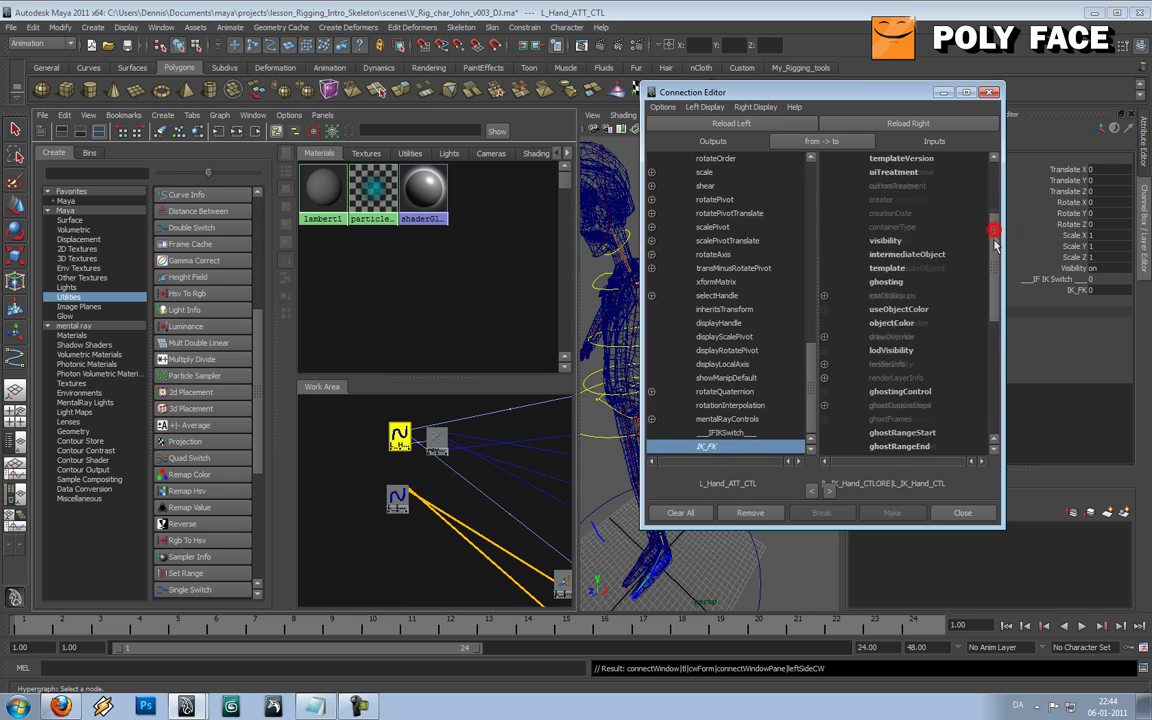
left_click(910, 240)
left_click(943, 92)
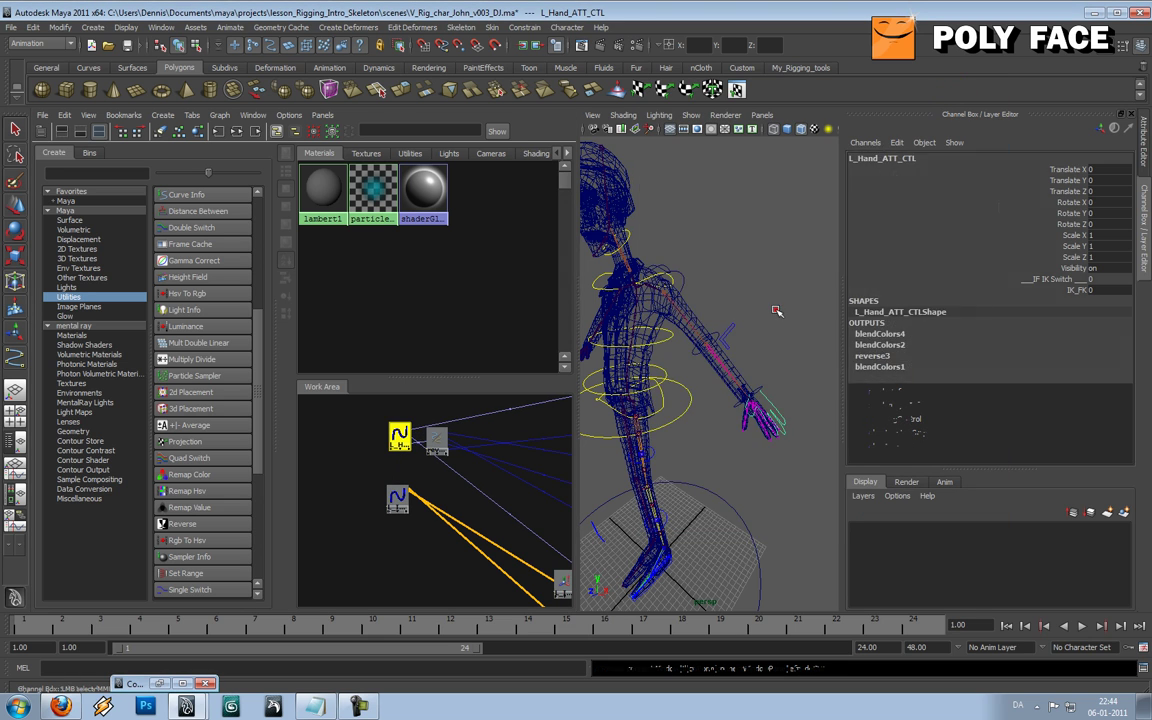
- Test the IK/FK control visibility by switching the IK_FK attribute of L_Hand_ATT_CTL between 1 and 0
left_click(777, 311)
scroll(746, 327, "up", 3)
scroll(770, 402, "down", 3)
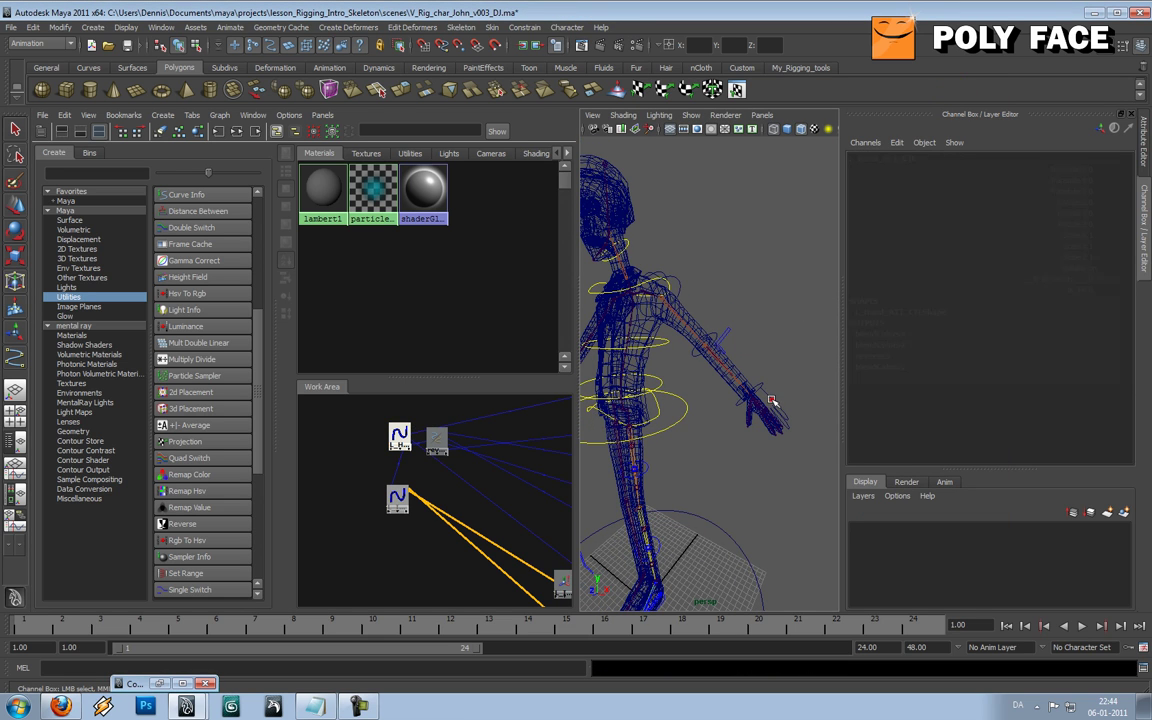
left_click(771, 401)
left_click(1074, 290)
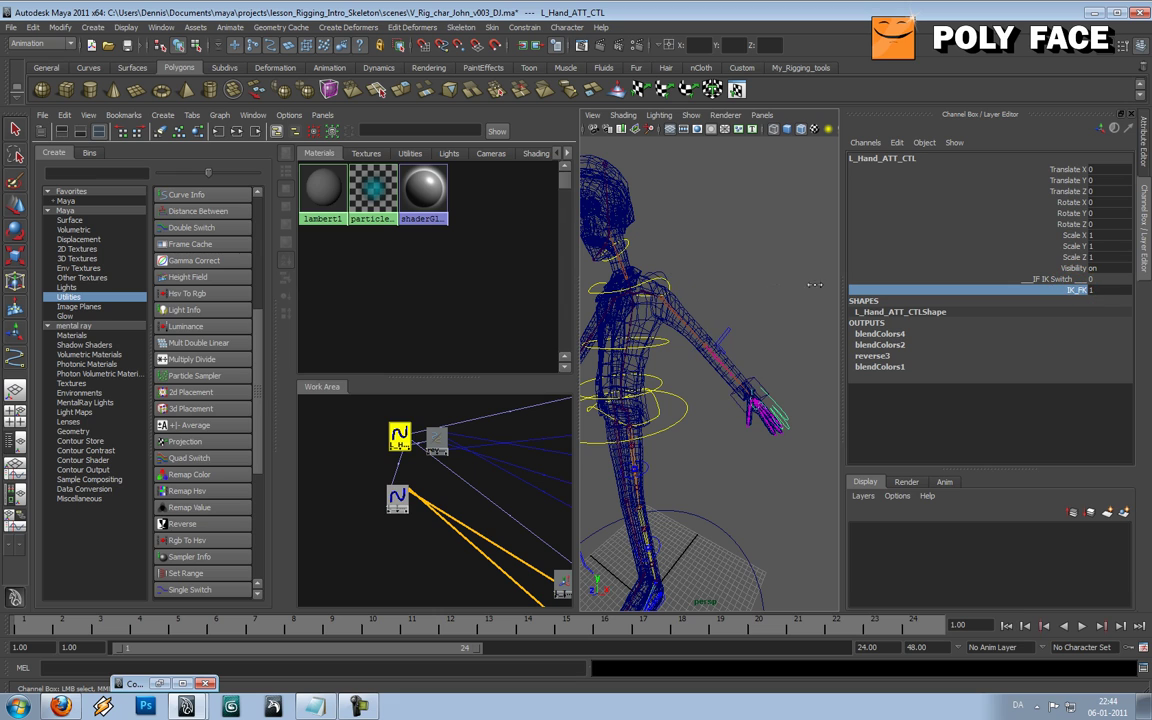
middle_click_drag(817, 280, 717, 315)
middle_click_drag(703, 316, 783, 322)
key("w")
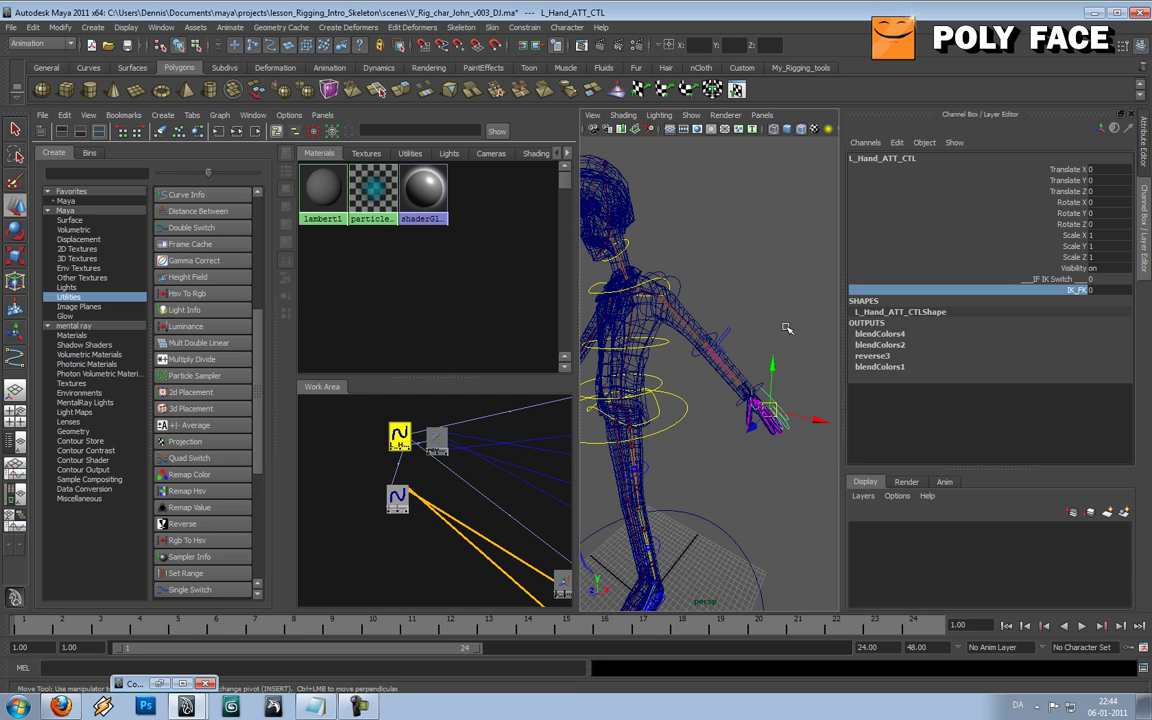
left_click(769, 306)
- Inspect the attributes of L_UpperArm_CTL and the elbow's L_Arm_pole_CTL
left_click(684, 283)
mouse_move(753, 288)
left_mouse_down("alt")
mouse_move(689, 306)
mouse_move(760, 295)
left_mouse_up("alt")
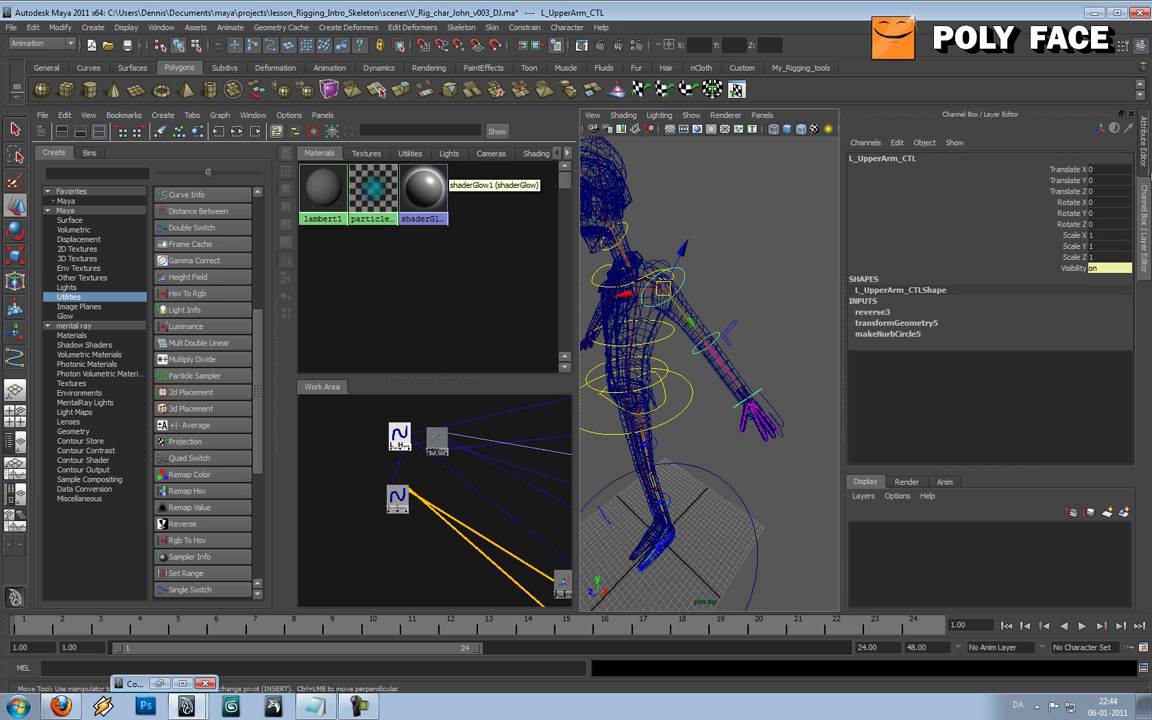
left_click(728, 333)
key("ctrl+a")
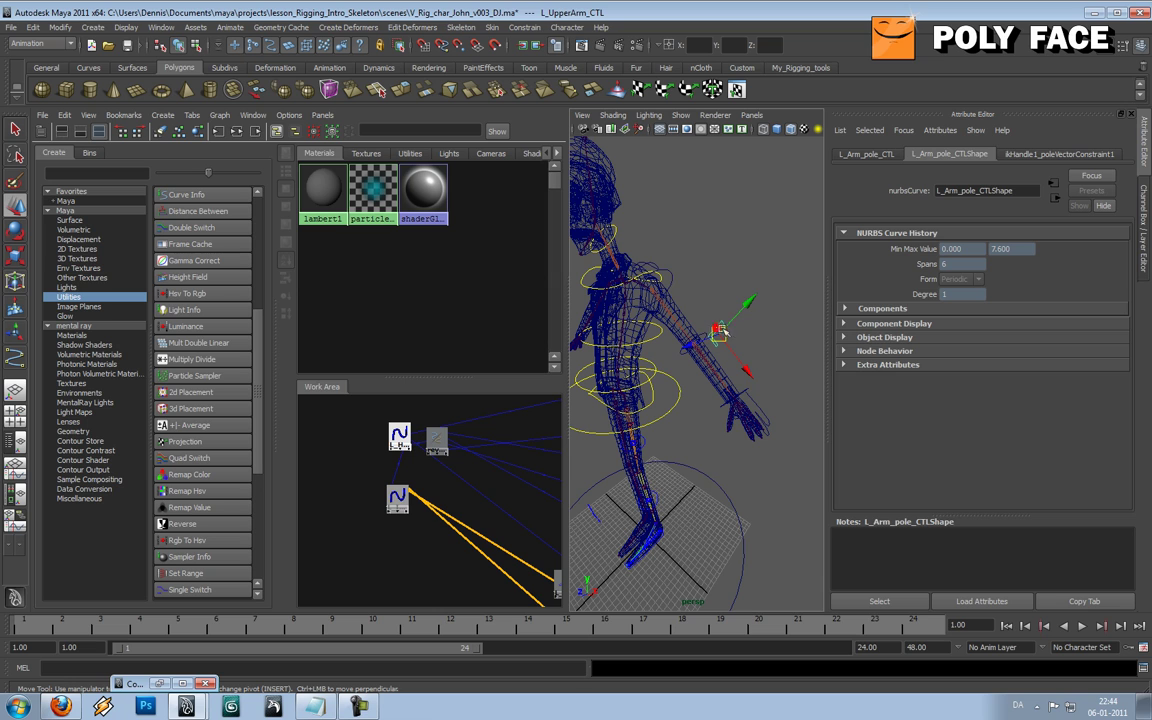
left_click(693, 278)
- Enable the drawing overrides on the L_Shoulder_CTL transform and set its override color to blue
left_click(649, 265)
left_click(1144, 243)
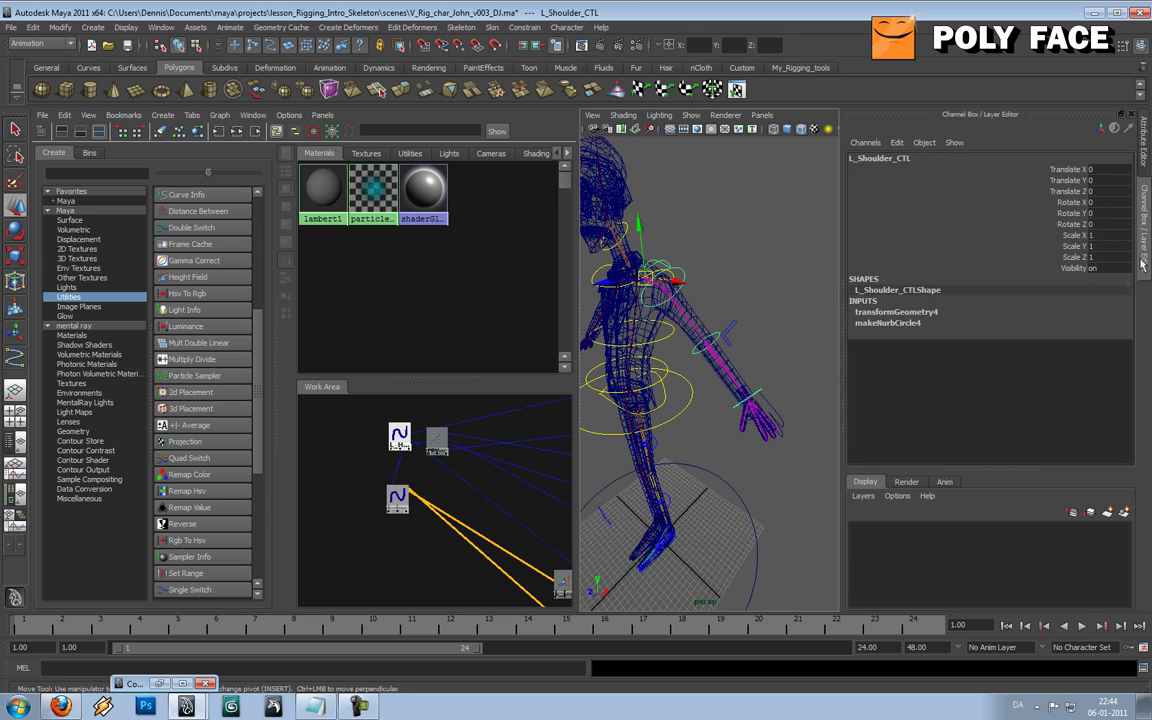
left_click(1146, 163)
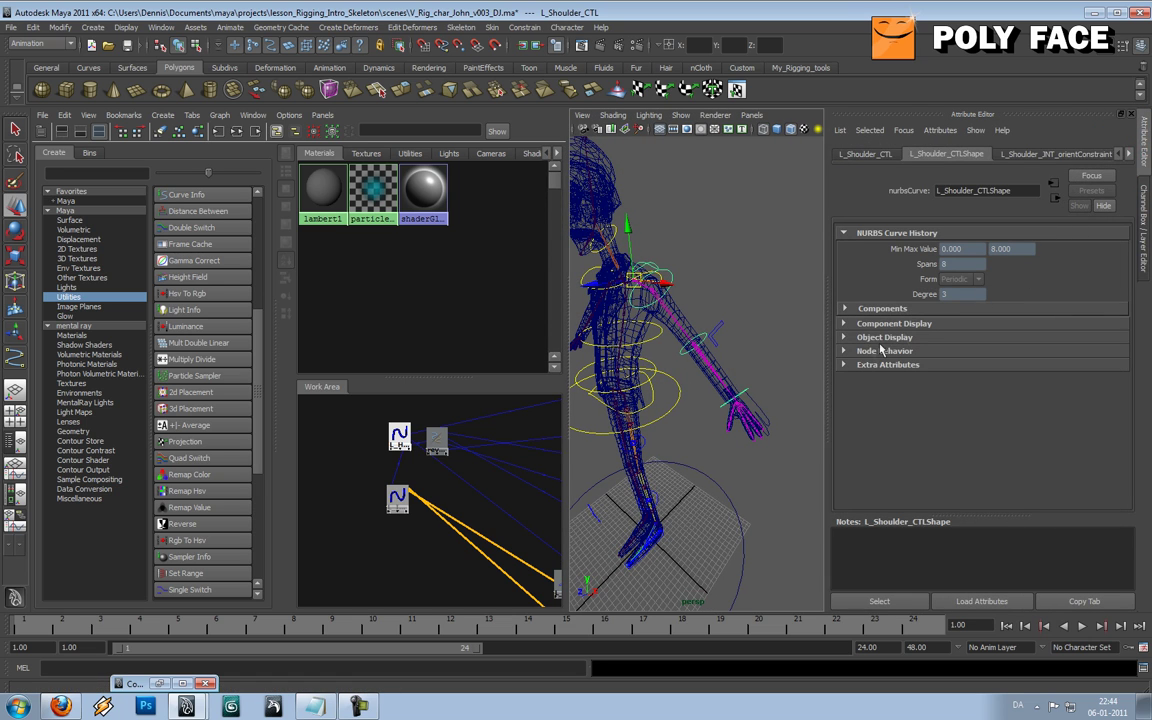
left_click(874, 156)
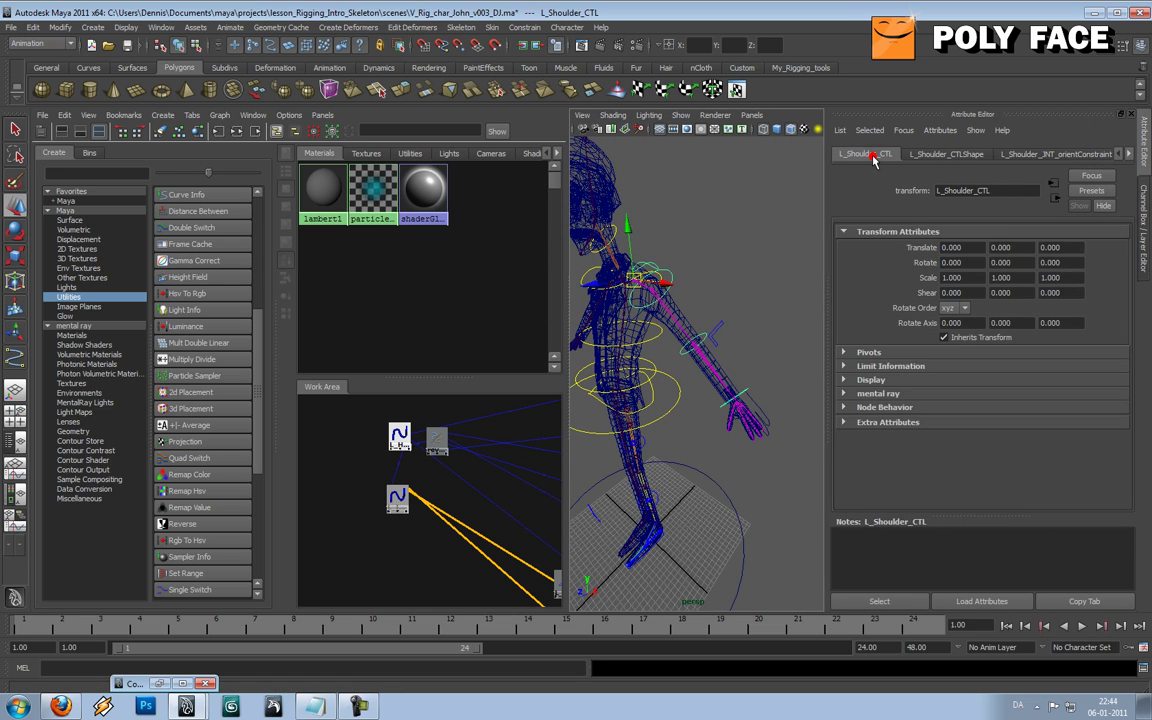
left_click(844, 381)
left_click_drag(1123, 374, 1130, 382)
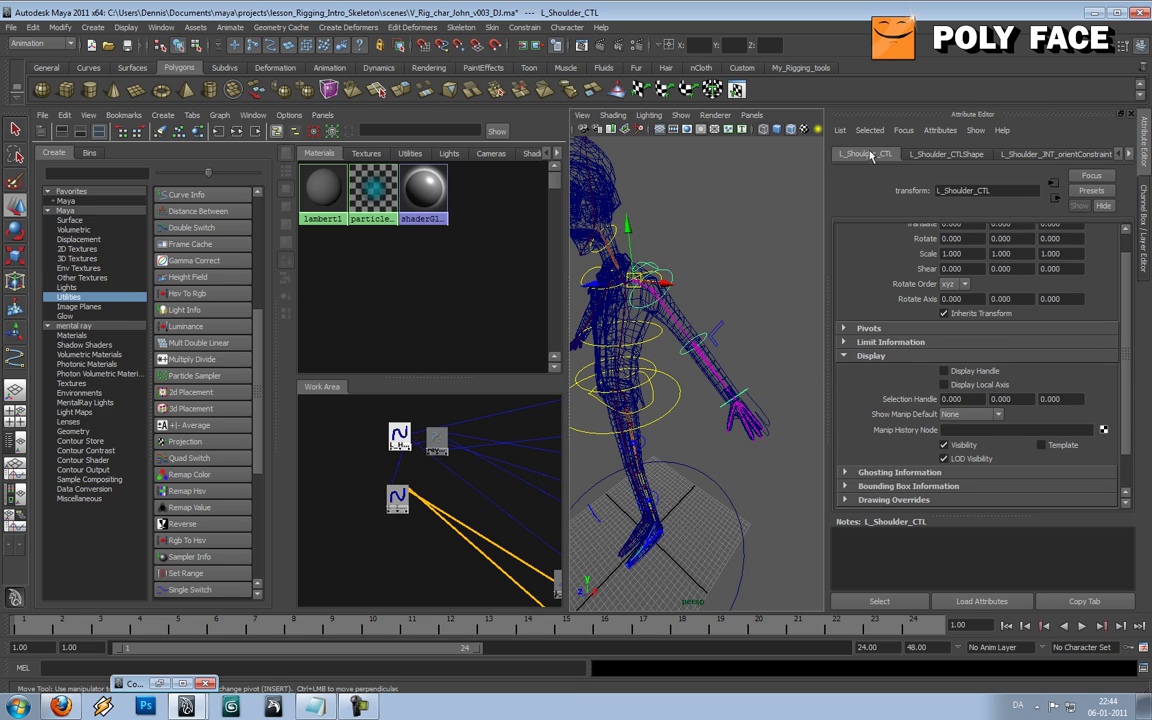
left_click_drag(1123, 297, 1121, 330)
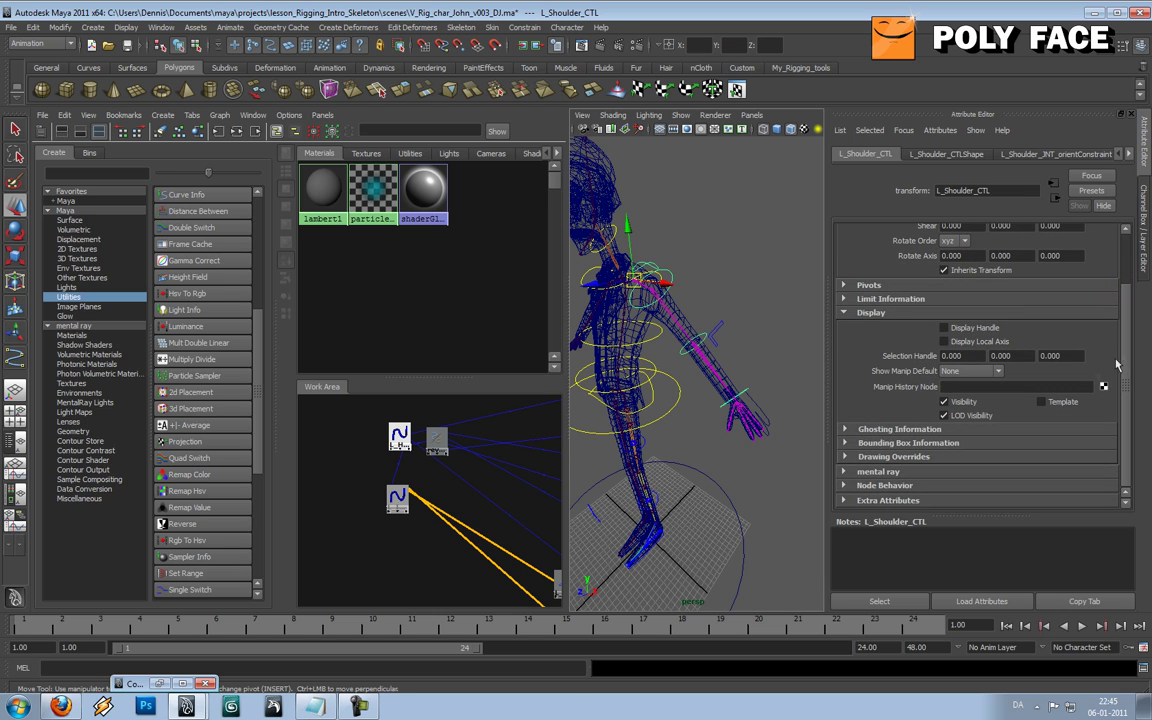
left_click(845, 457)
left_click_drag(1127, 372, 1125, 466)
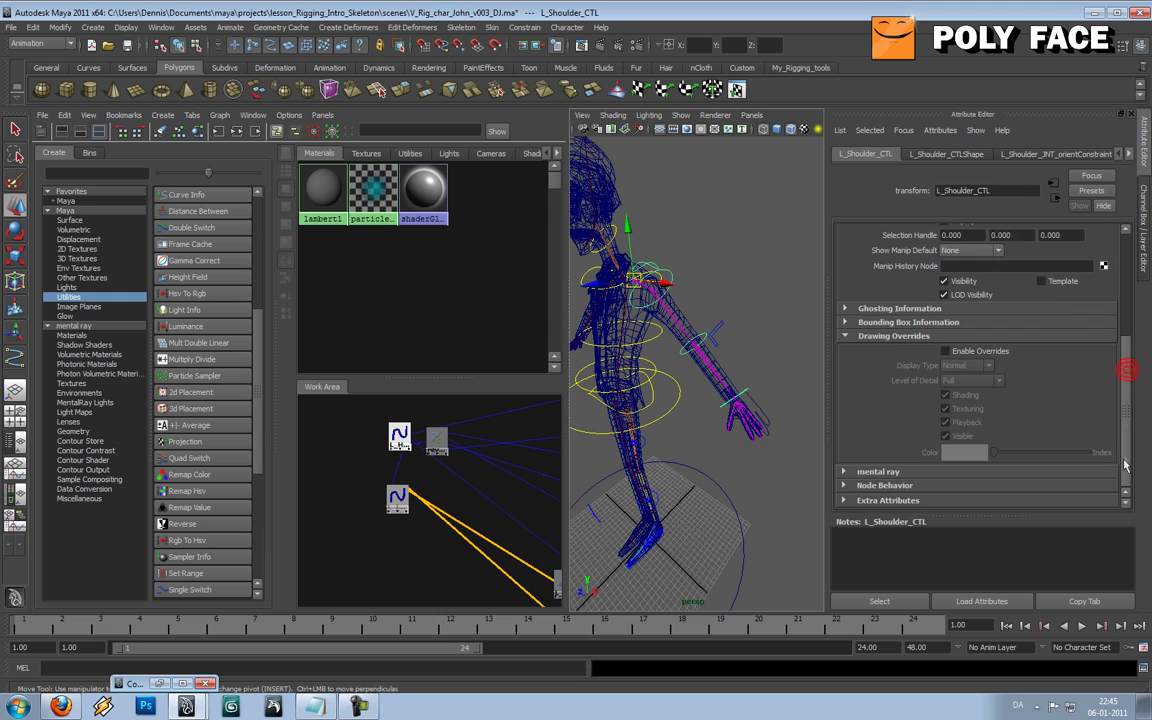
left_click(946, 351)
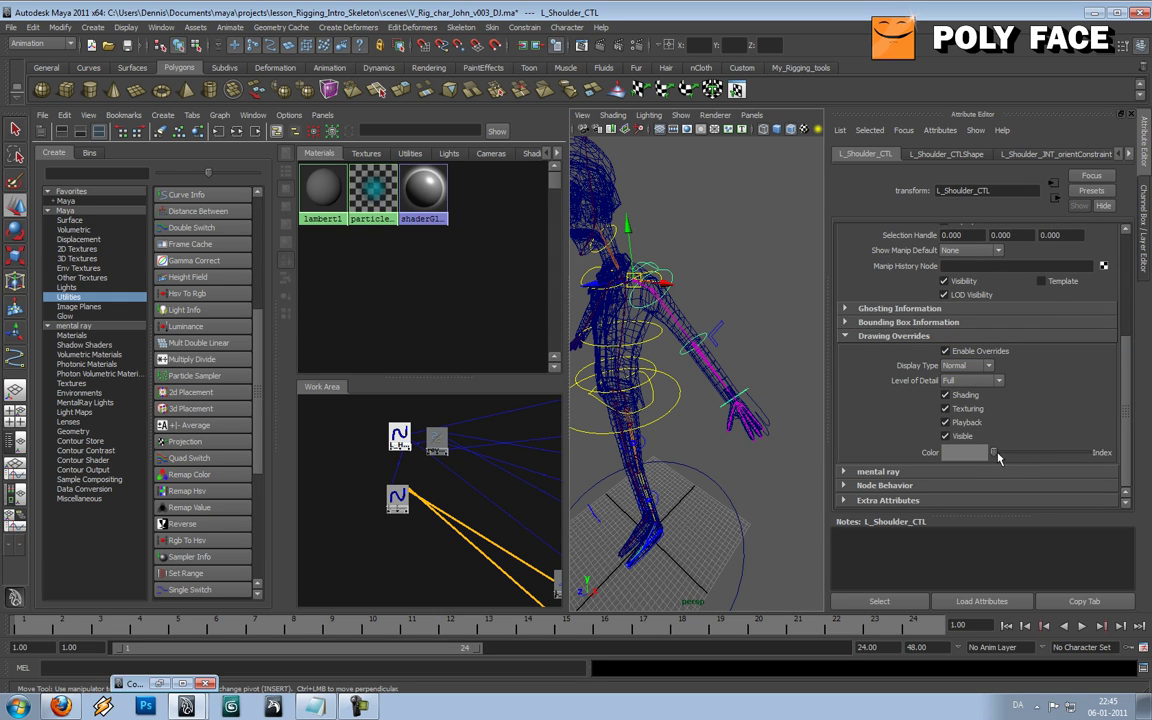
left_click_drag(1003, 456, 1012, 457)
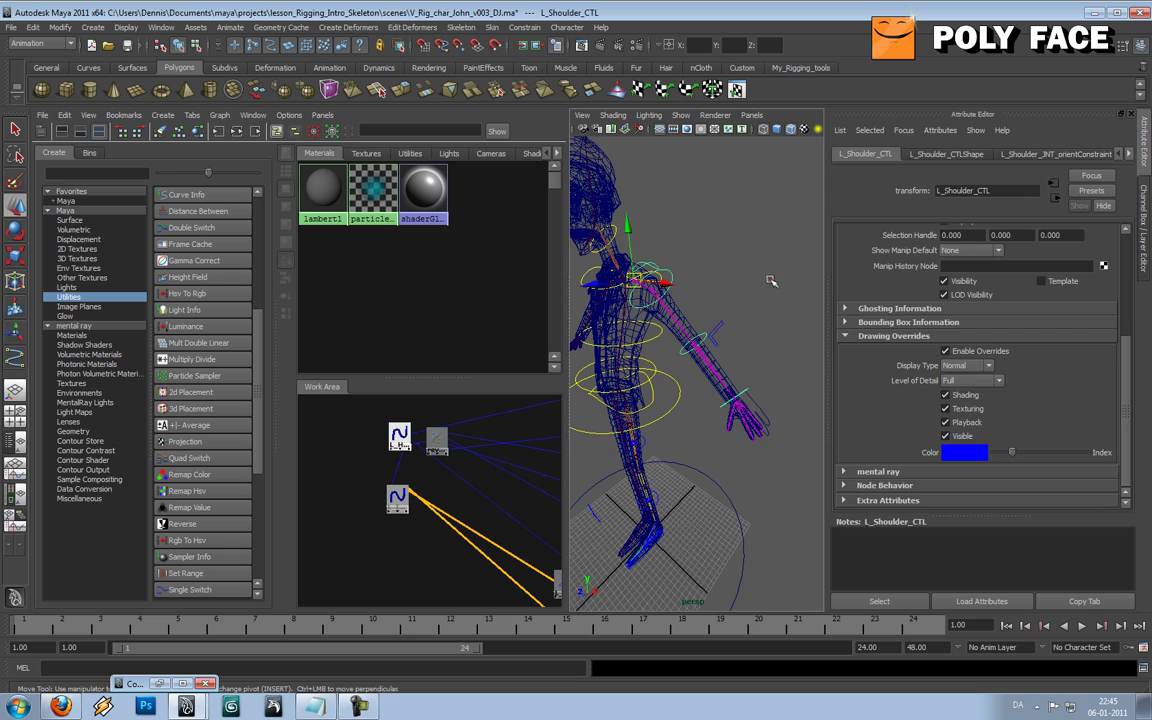
- Enable the drawing overrides on L_Hand_ATT_CTL and set its override color to blue
left_click(770, 281)
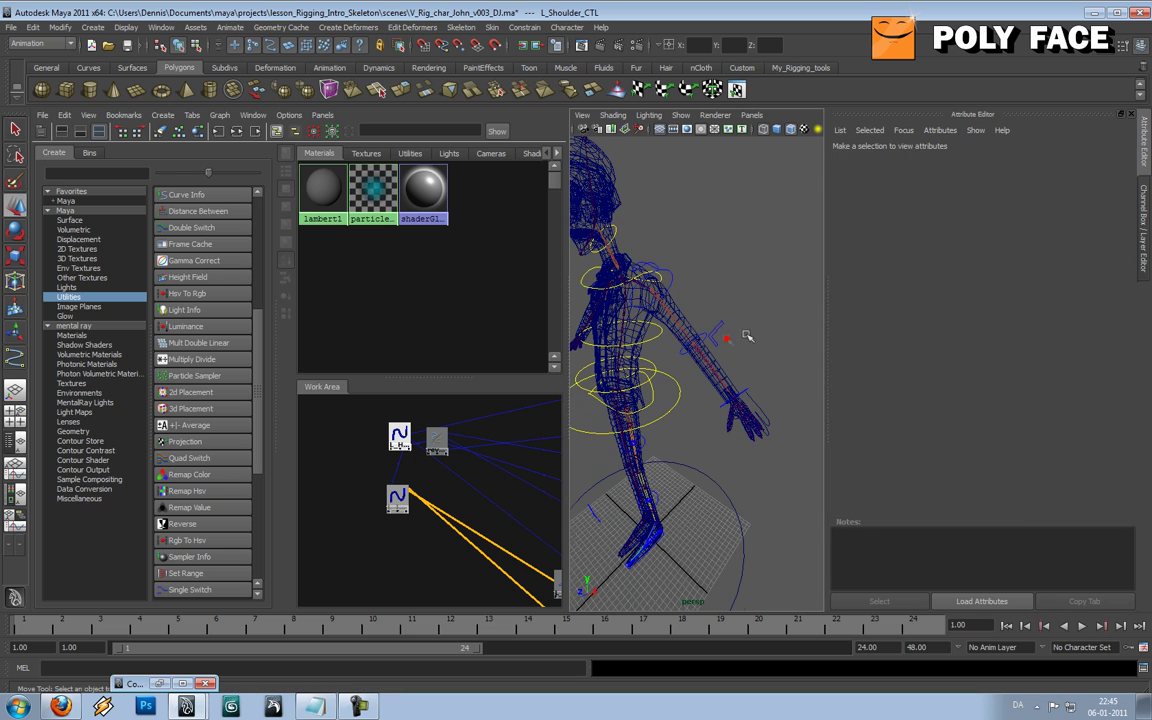
mouse_move(734, 385)
left_mouse_down("alt")
mouse_move(802, 342)
mouse_move(725, 396)
left_mouse_up("alt")
left_click(750, 406)
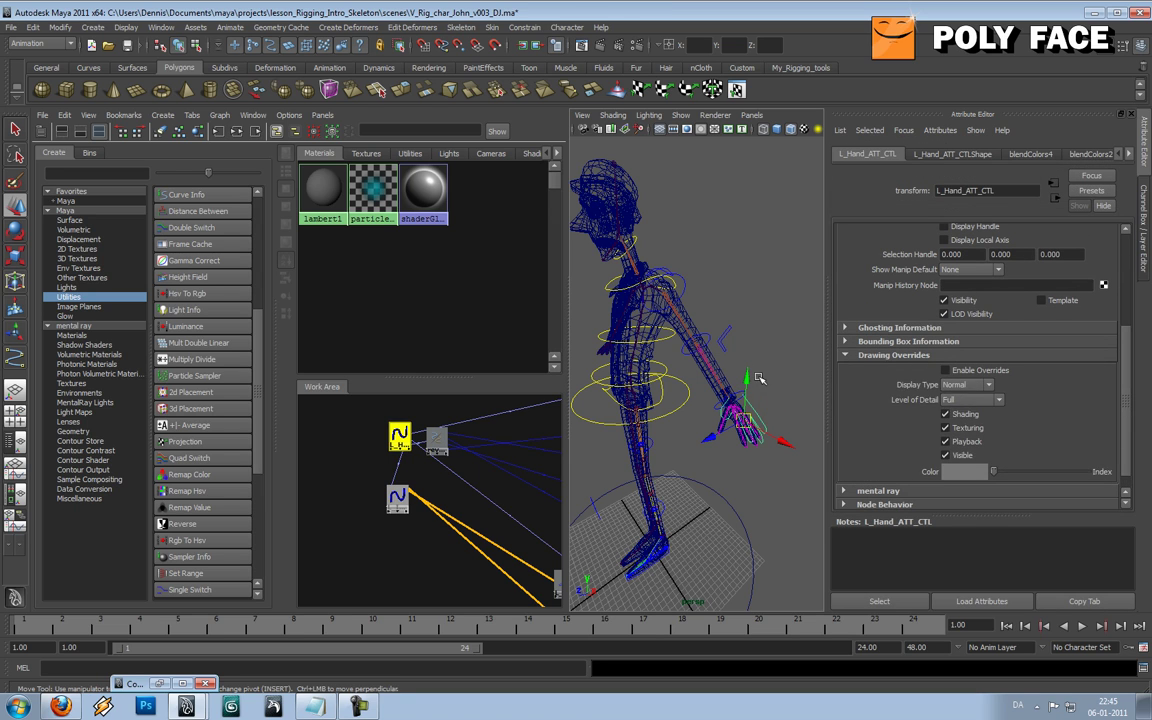
left_click(980, 372)
left_click_drag(1003, 471, 1014, 481)
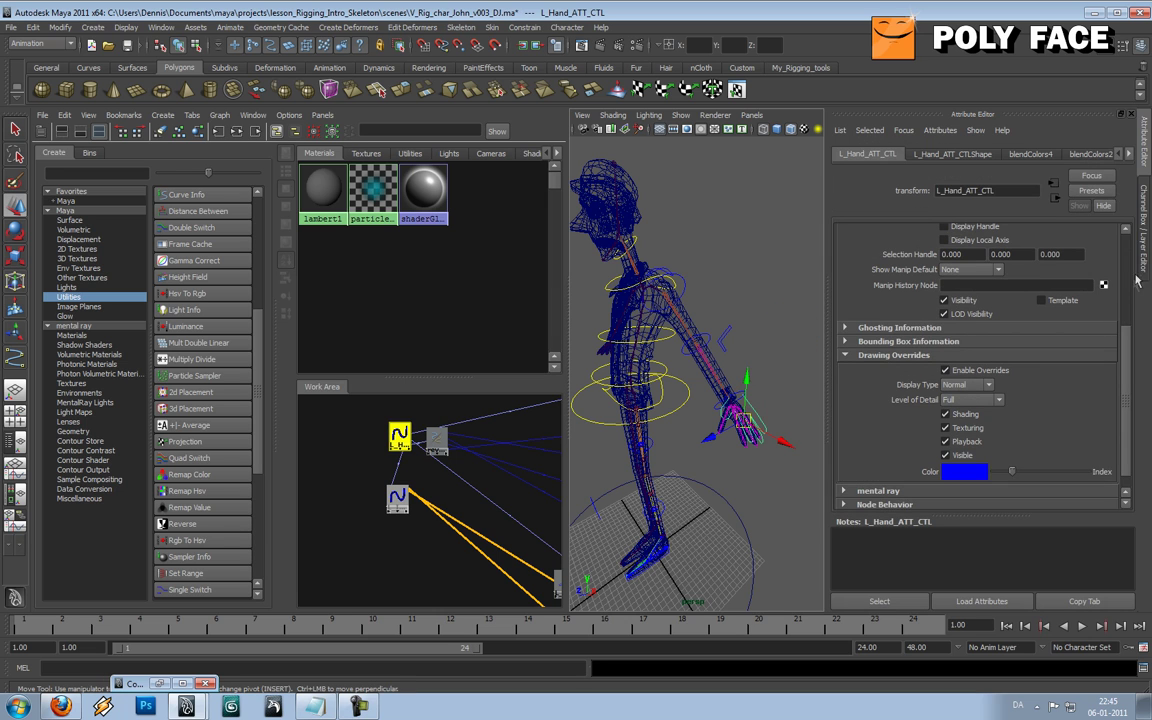
- Set the IK_FK attribute of L_Hand_ATT_CTL to 1
left_click(1137, 283)
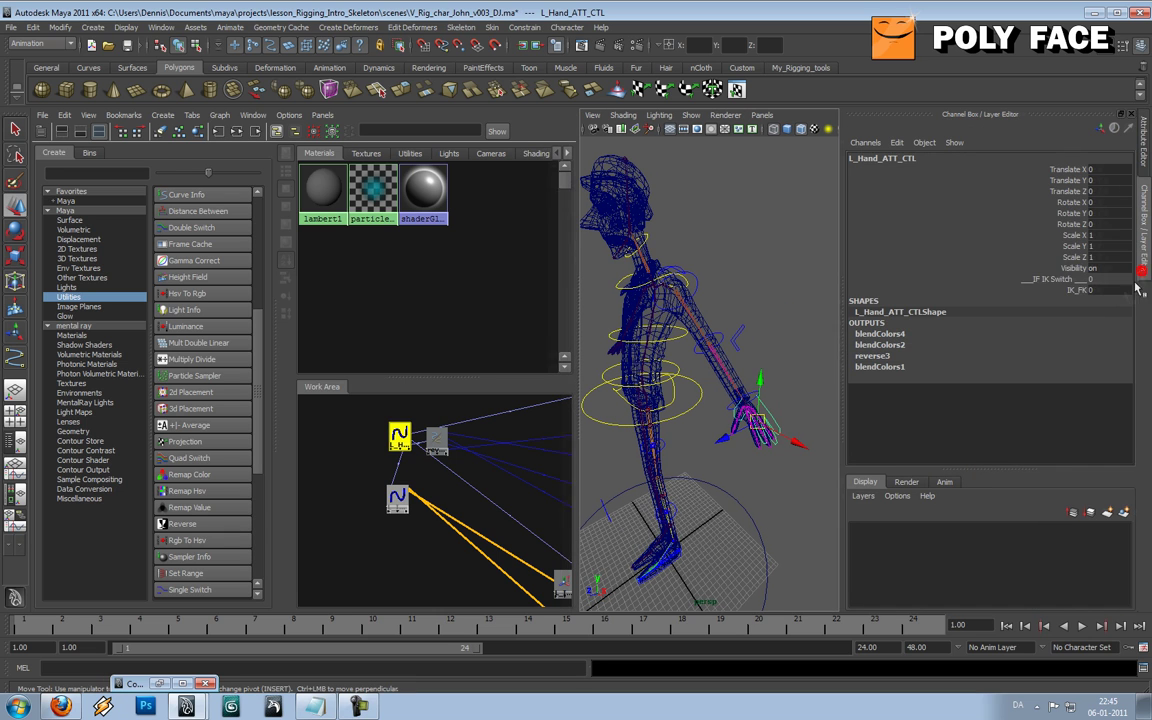
left_click(1079, 291)
middle_click_drag(733, 283, 834, 298)
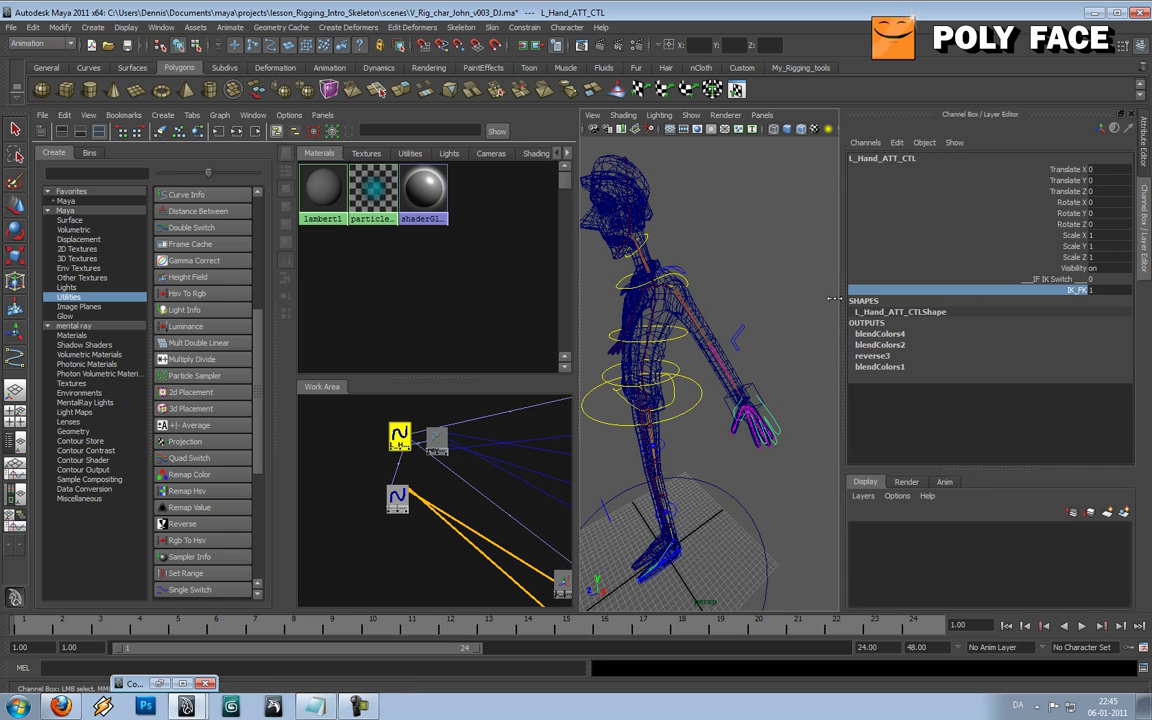
- Enable the drawing overrides on L_IK_Hand_CTL and set its override color to blue
left_click(773, 379)
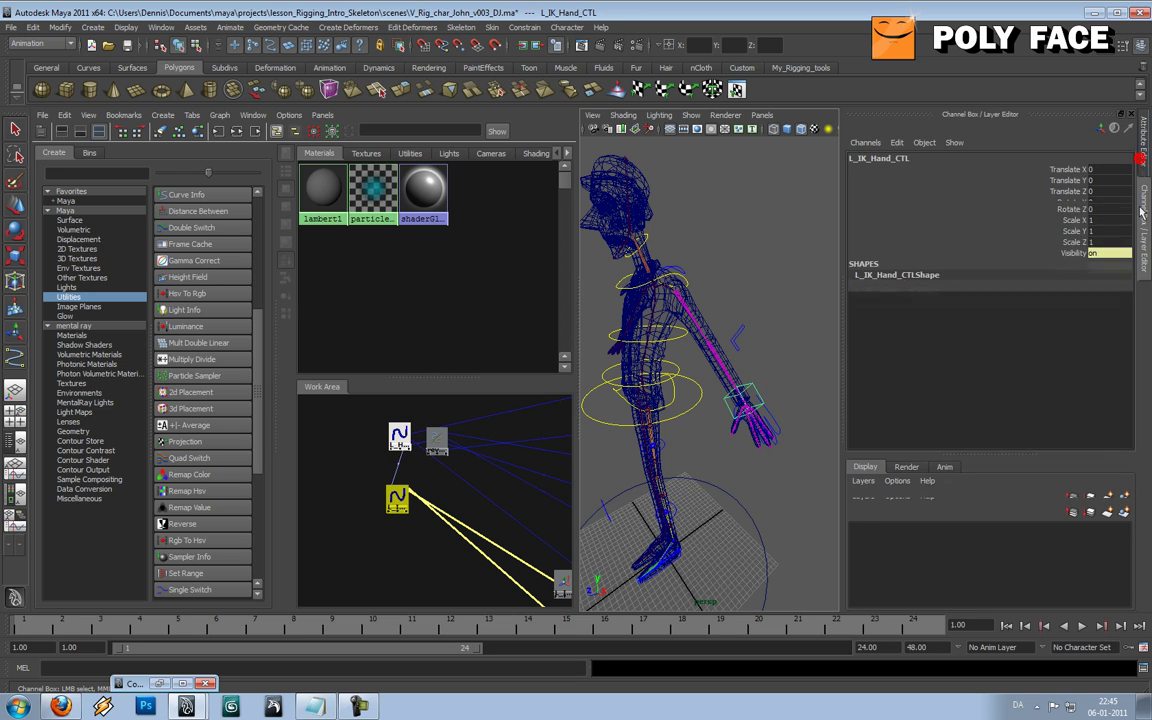
left_click(1143, 160)
left_click(945, 370)
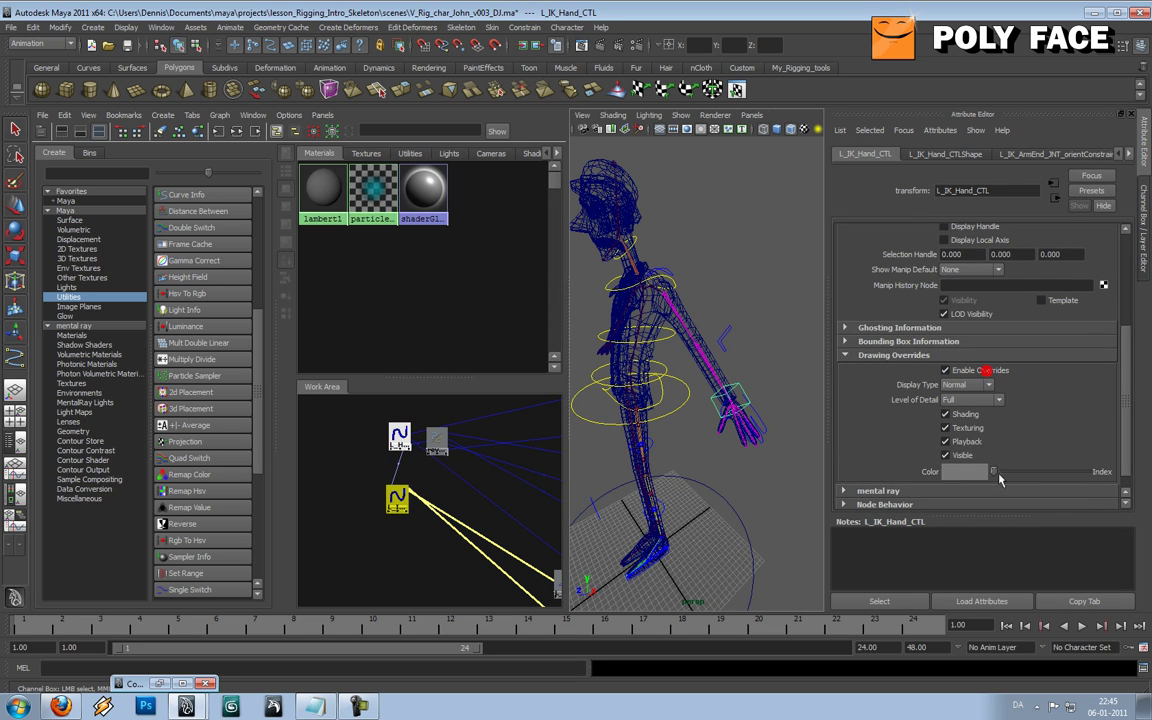
left_click_drag(996, 476, 1014, 476)
left_click(753, 358)
- Maximize the perspective view on the left hand and select L_Hand_JNT followed by L_Hand_ATT_CTL
left_click_drag(746, 347, 807, 355, "alt")
scroll(710, 337, "up", 5)
scroll(640, 354, "down", 5)
scroll(656, 324, "up", 6)
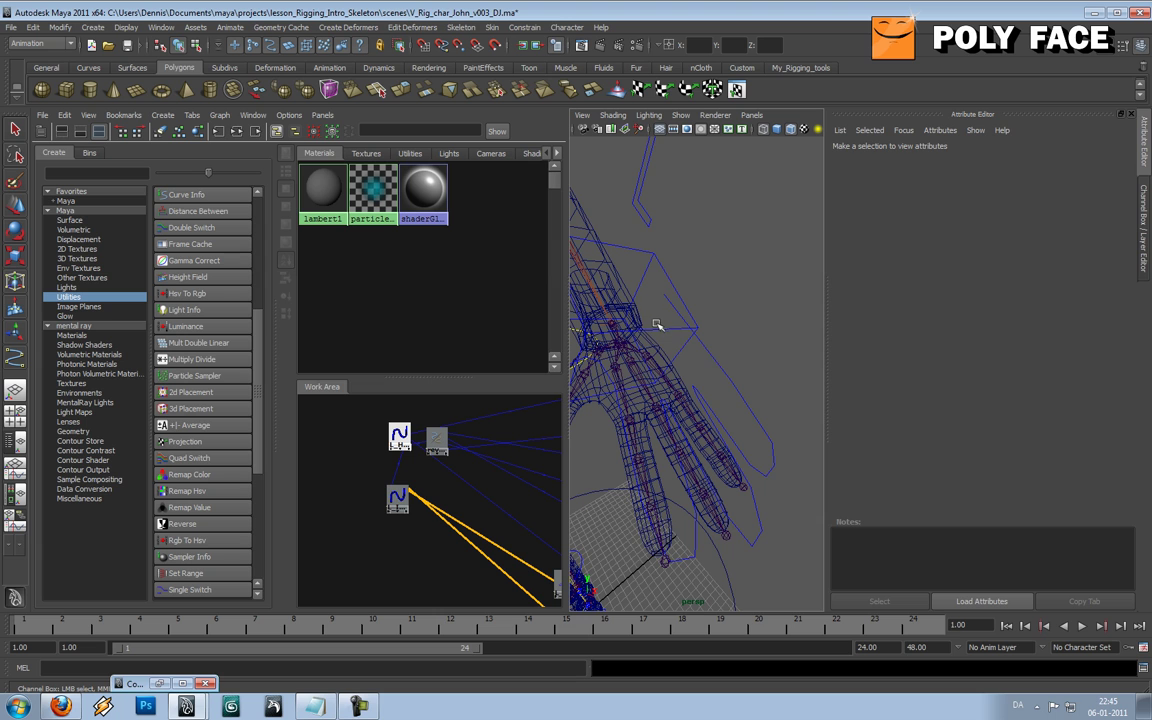
left_click(715, 358)
left_click_drag(694, 334, 731, 345, "alt")
key("ctrl+a")
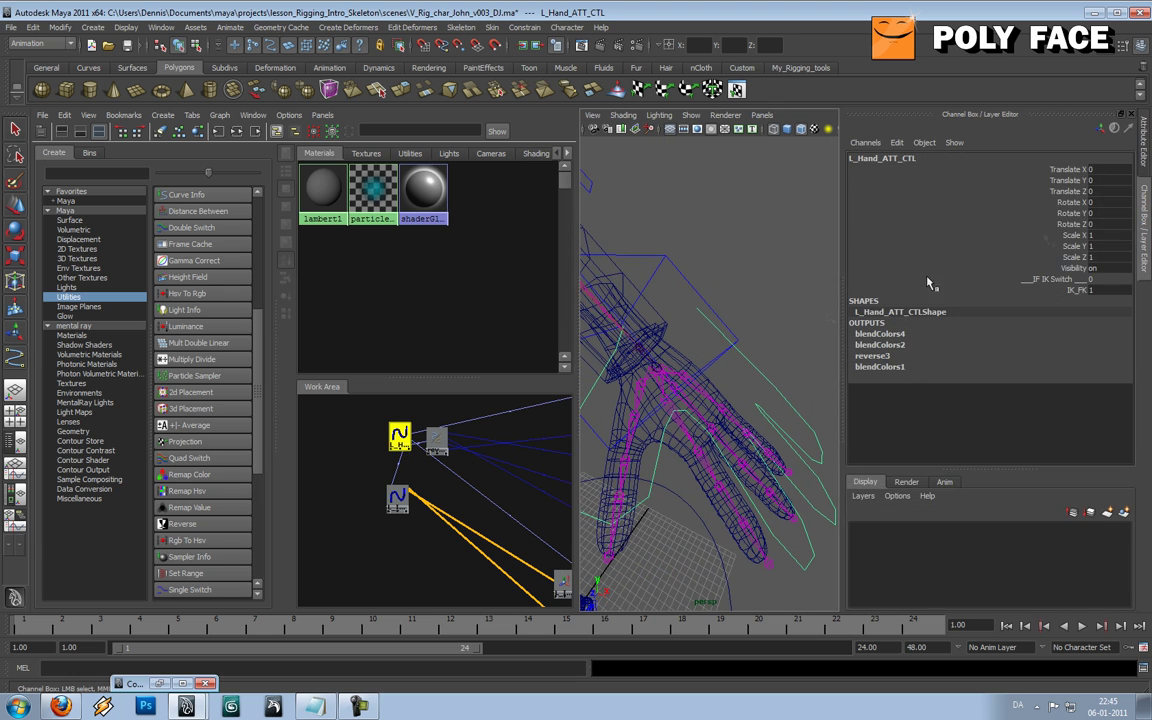
key("space")
left_click_drag(638, 206, 541, 291, "alt")
scroll(541, 292, "up", 2)
left_click(351, 405)
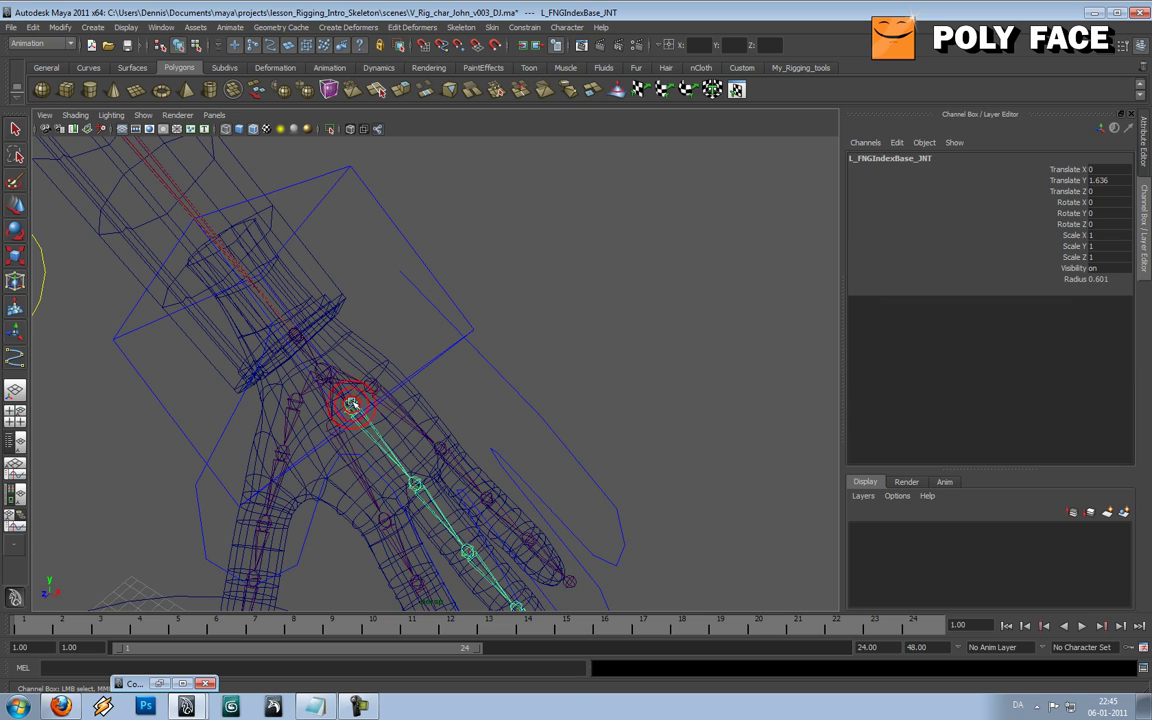
left_click(346, 393)
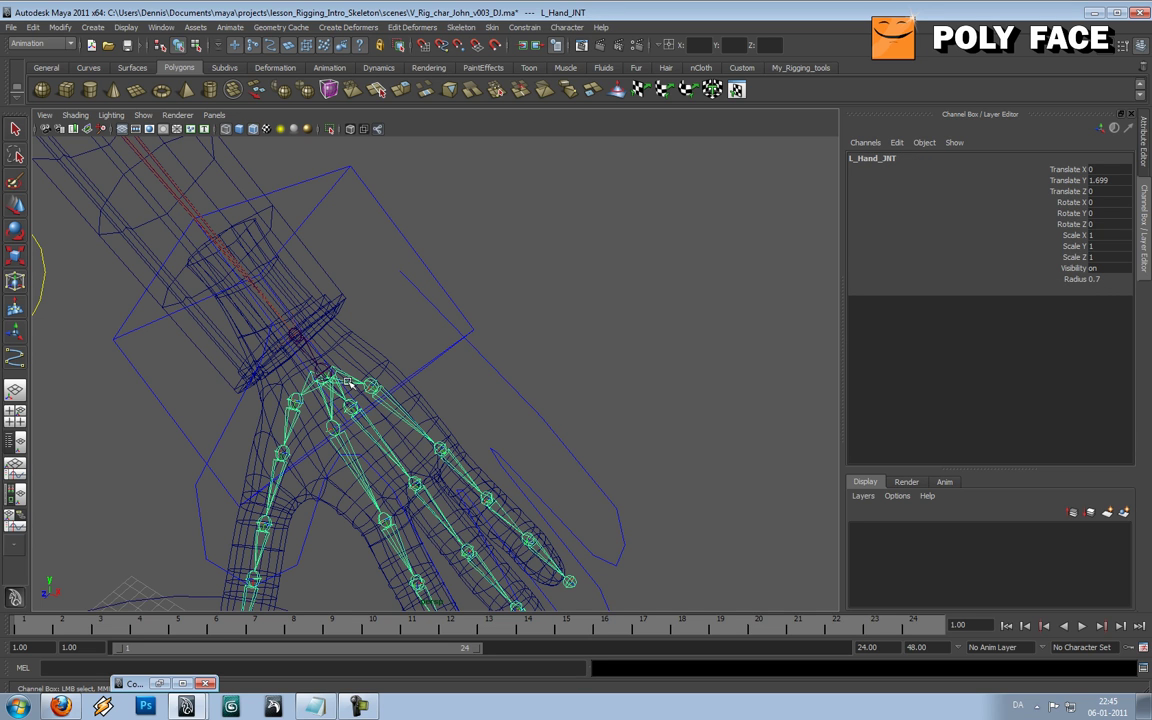
left_click(487, 357)
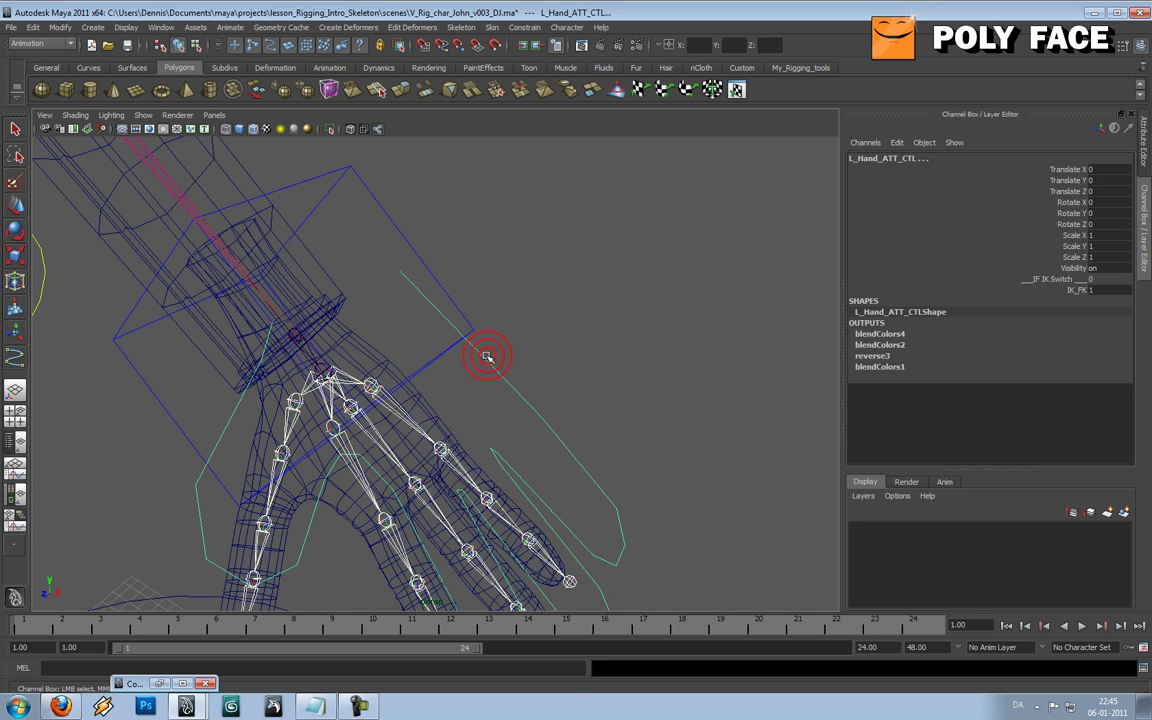
- Try to point-constrain L_Hand_ATT_CTL to L_Hand_JNT with the existing constraint settings, and undo it
left_click(524, 27)
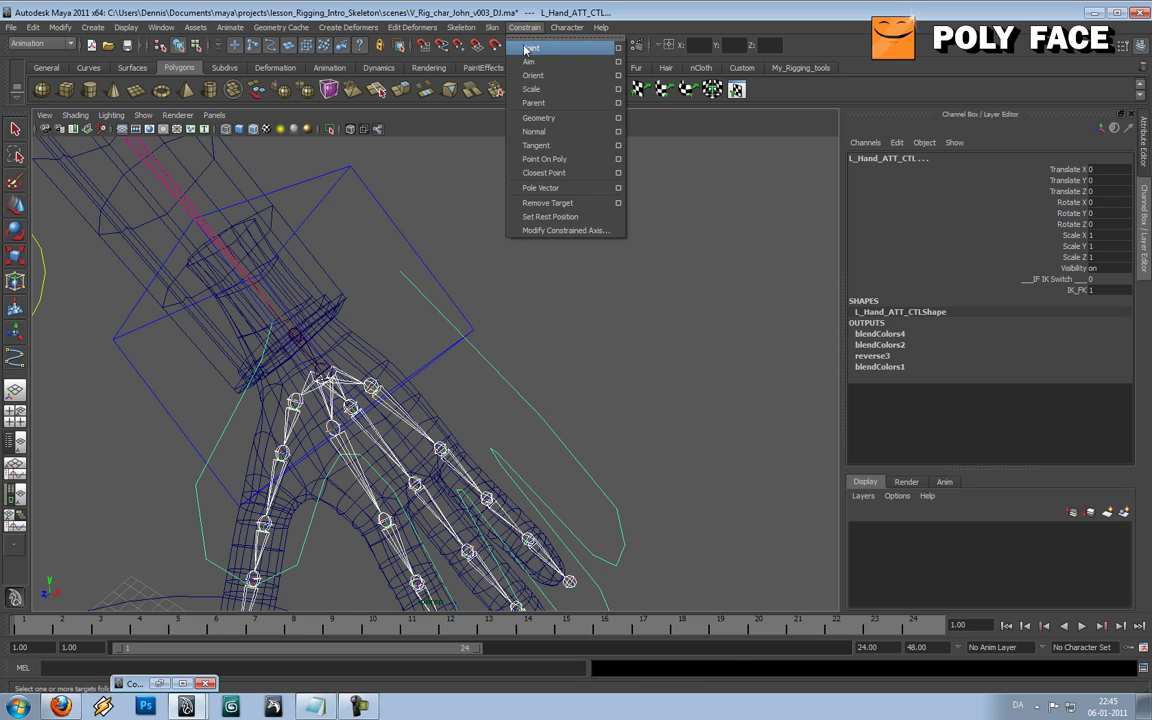
left_click(526, 49)
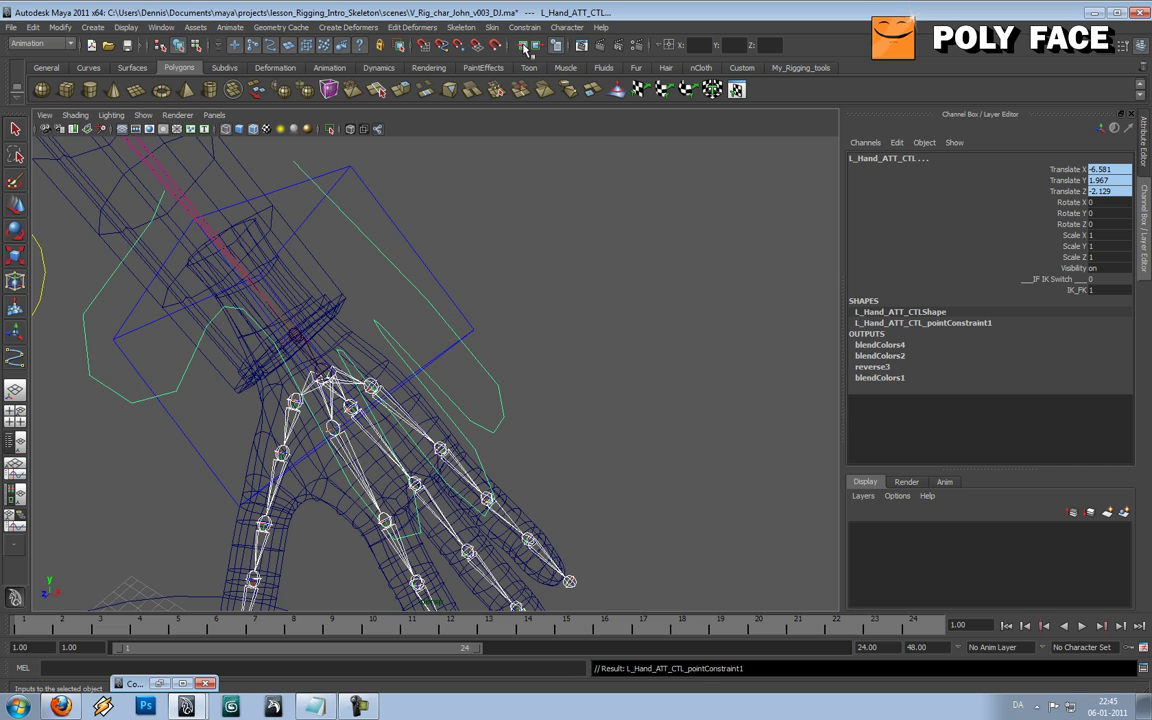
key("ctrl+z")
- Point-constrain L_Hand_ATT_CTL to L_Hand_JNT on all axes with Maintain offset enabled
left_click(524, 27)
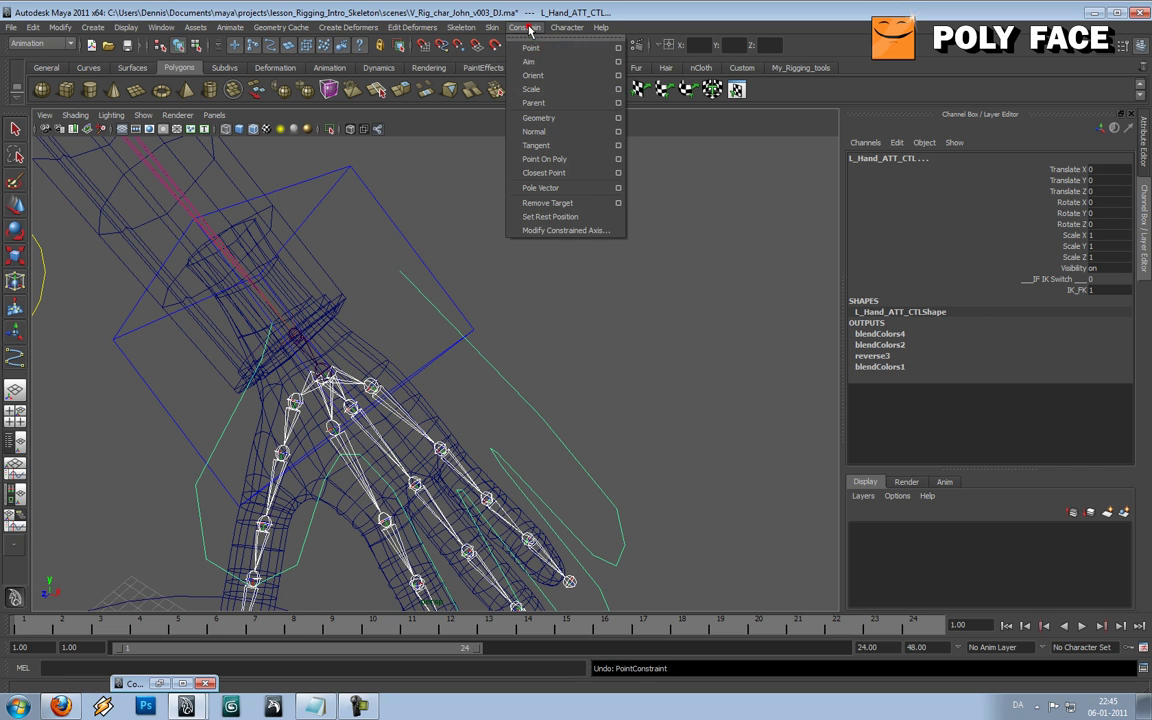
left_click(618, 54)
left_click(243, 86)
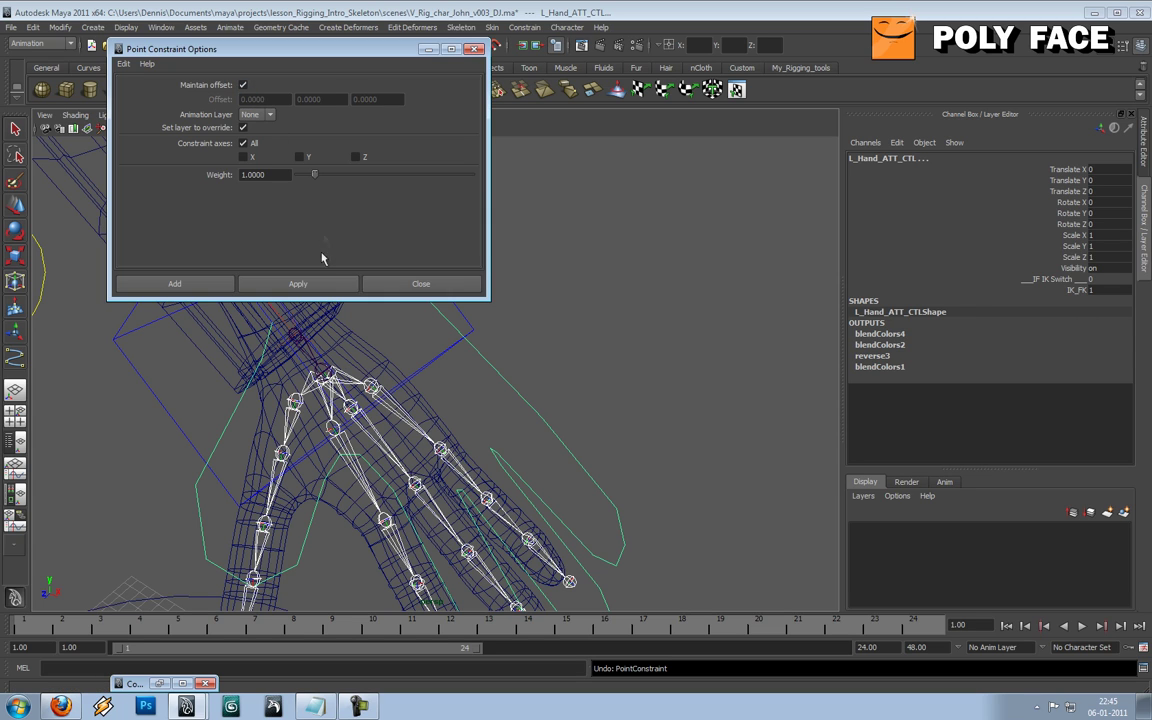
left_click(320, 284)
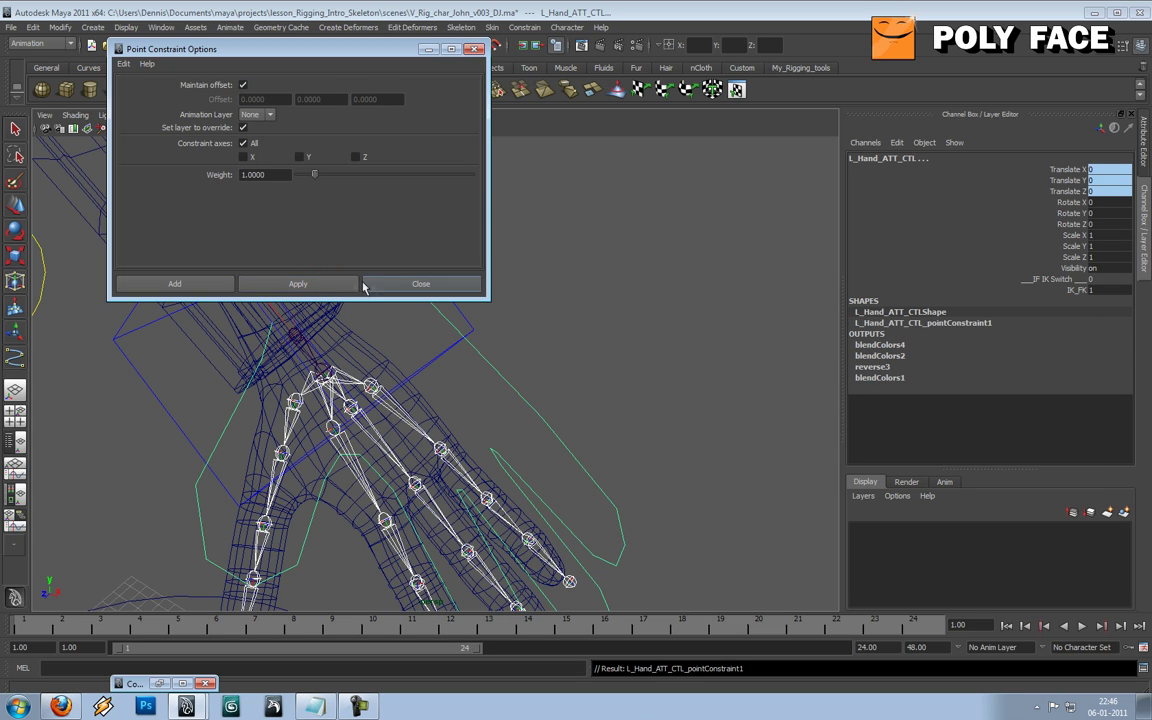
left_click(381, 285)
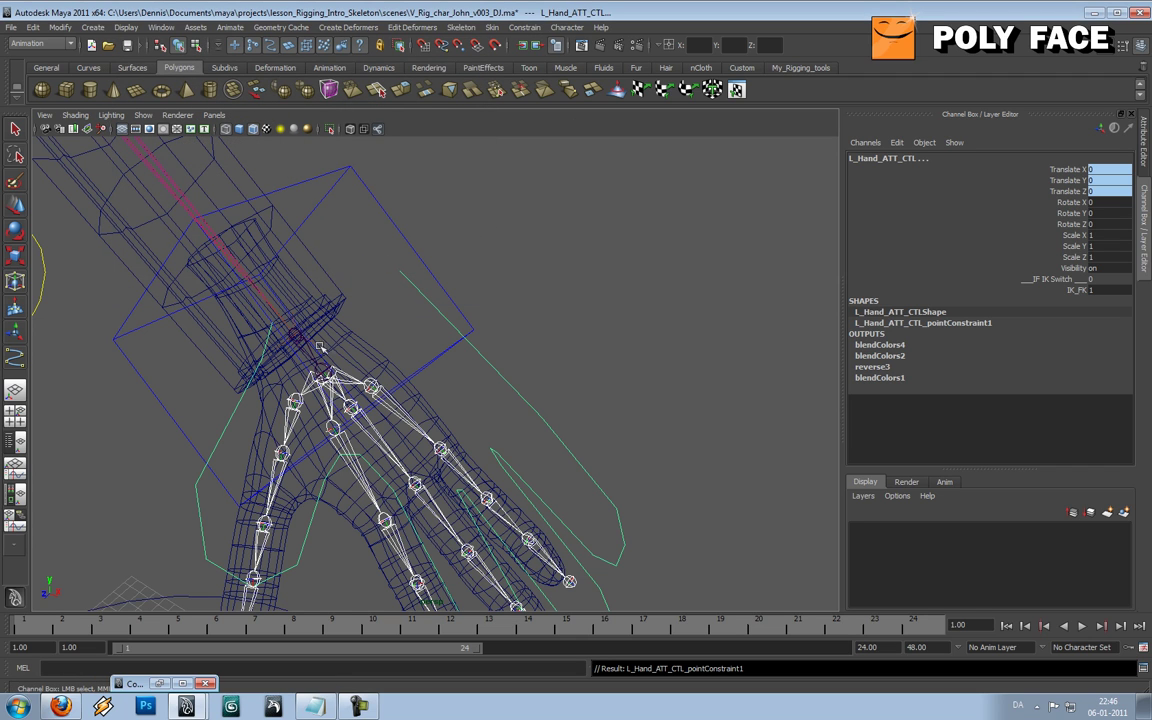
- Orient-constrain L_Hand_ATT_CTL to L_Hand_JNT on all axes with Maintain offset enabled
left_click(466, 27)
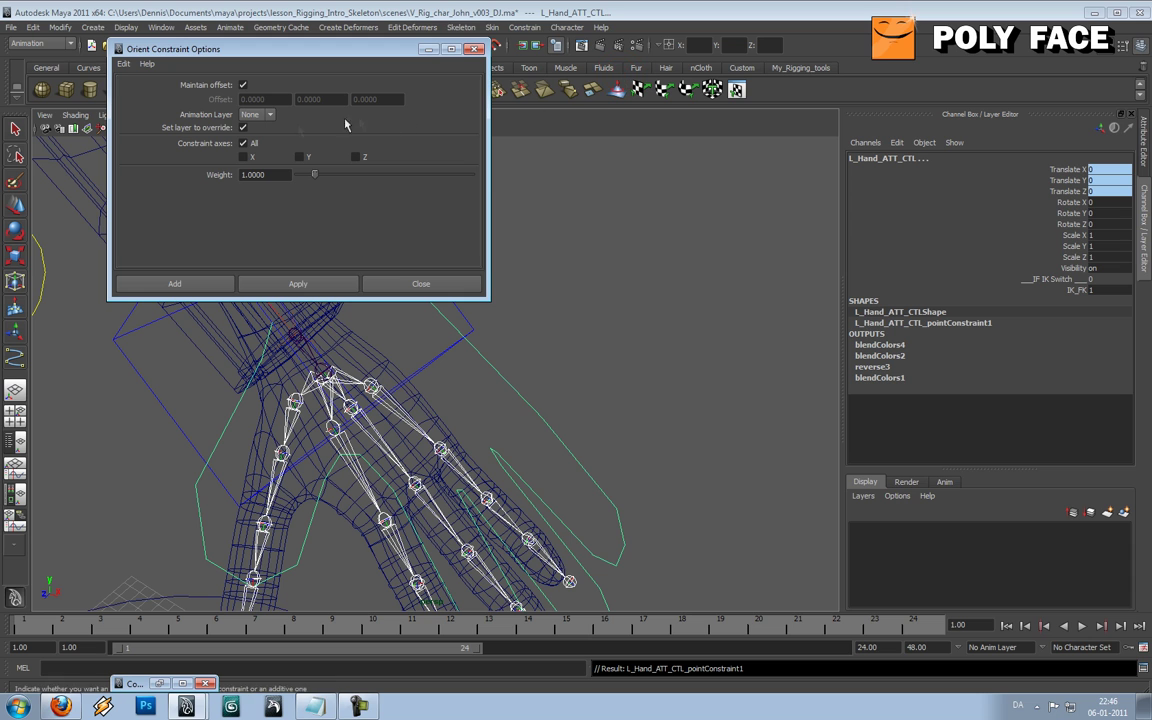
left_click(298, 284)
left_click(381, 280)
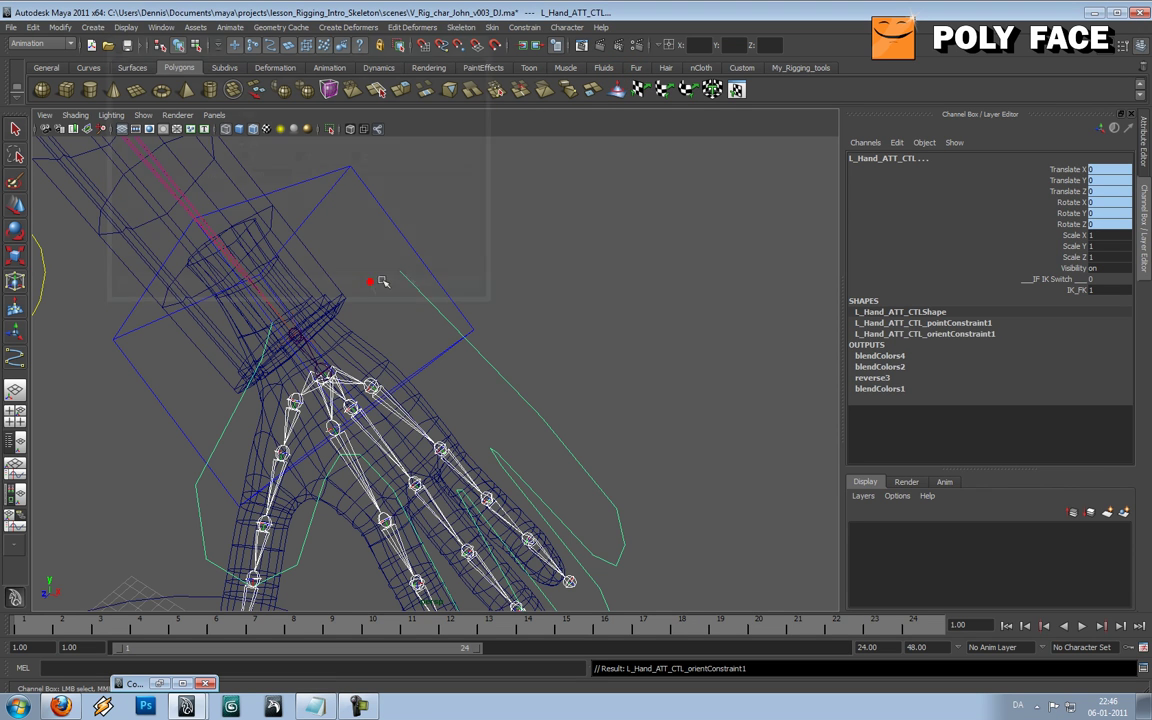
- Test the constraints by raising L_IK_Hand_CTL to about X -6.7, Y -24.1, Z 14.5, and select L_Hand_ATT_CTL
left_click(553, 249)
scroll(553, 249, "down", 10)
left_click_drag(511, 296, 553, 281, "alt")
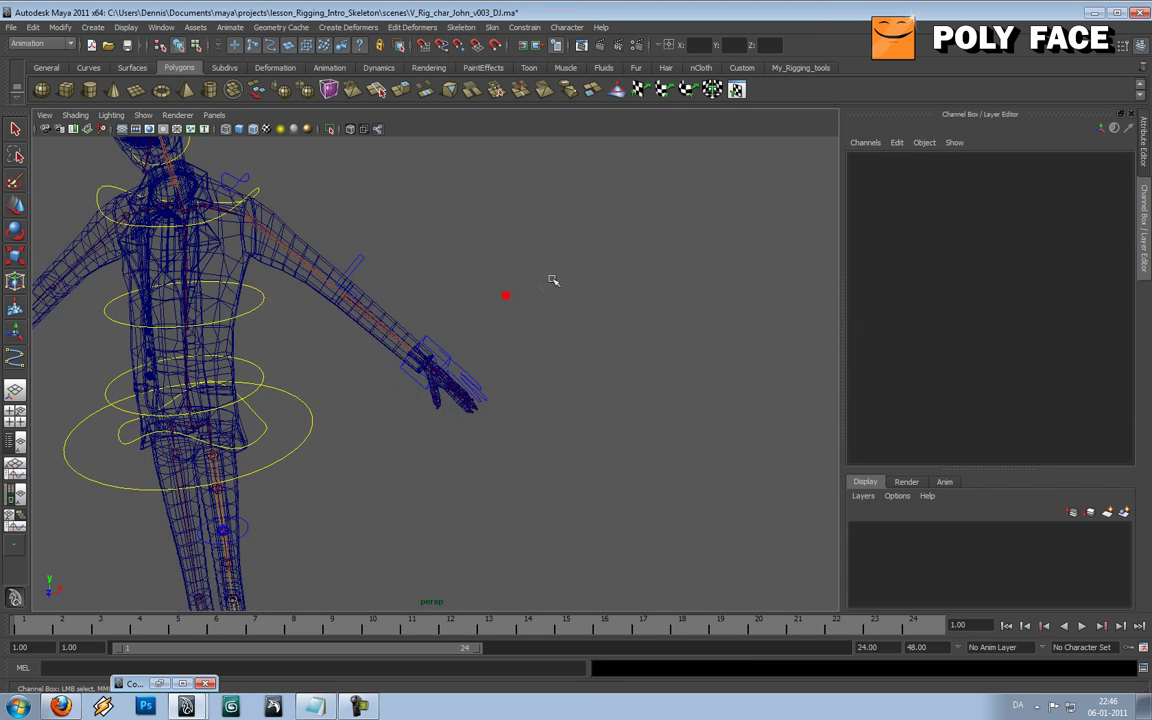
left_click(420, 335)
key("w")
left_click_drag(392, 330, 397, 245)
left_click(418, 255)
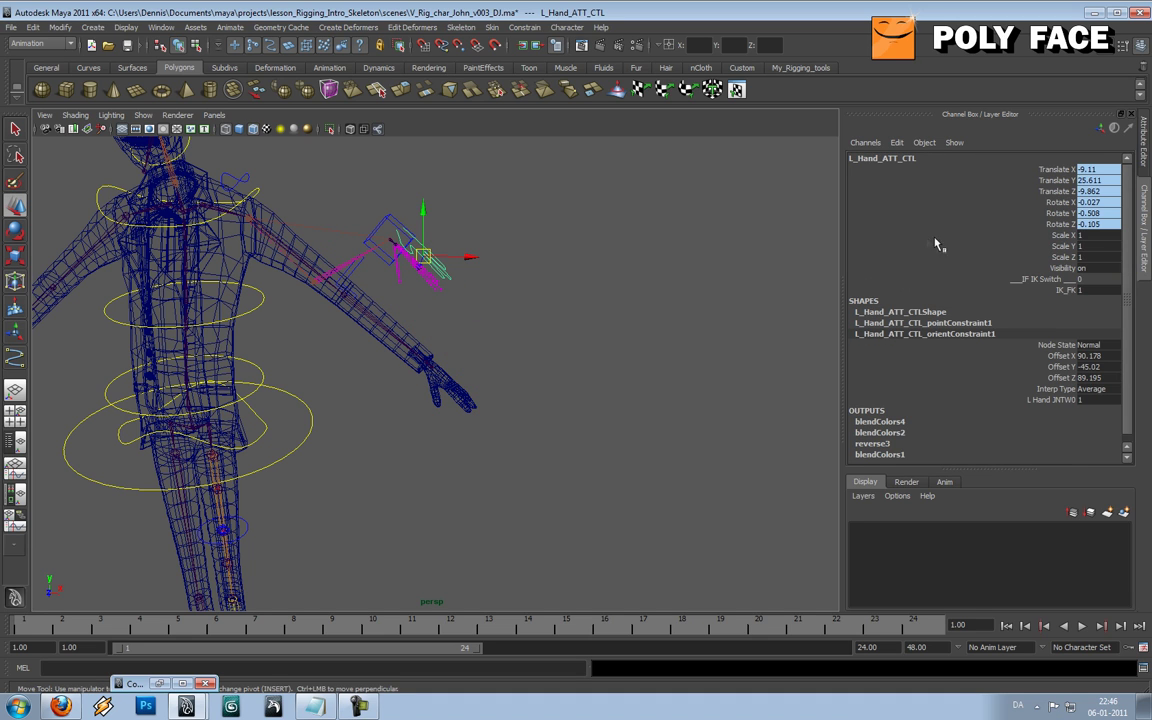
- Switch the IK_FK attribute of L_Hand_ATT_CTL to 0 to test whether the control follows the hand
left_click(1074, 290)
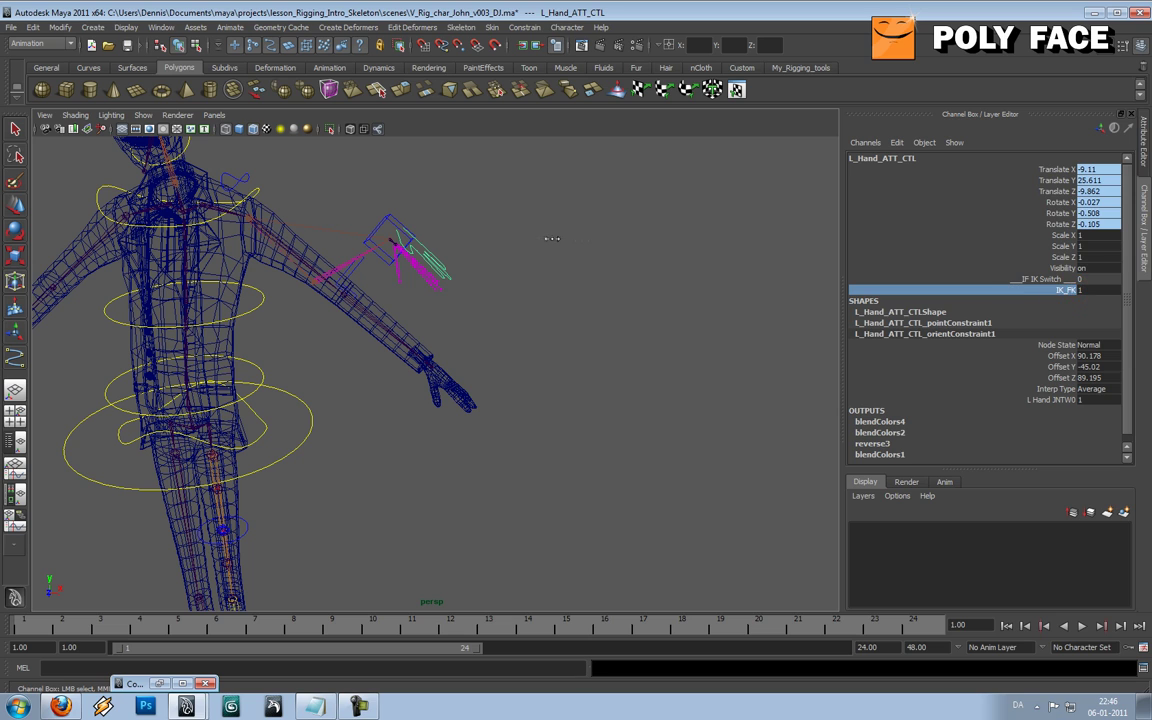
middle_click_drag(611, 240, 534, 244)
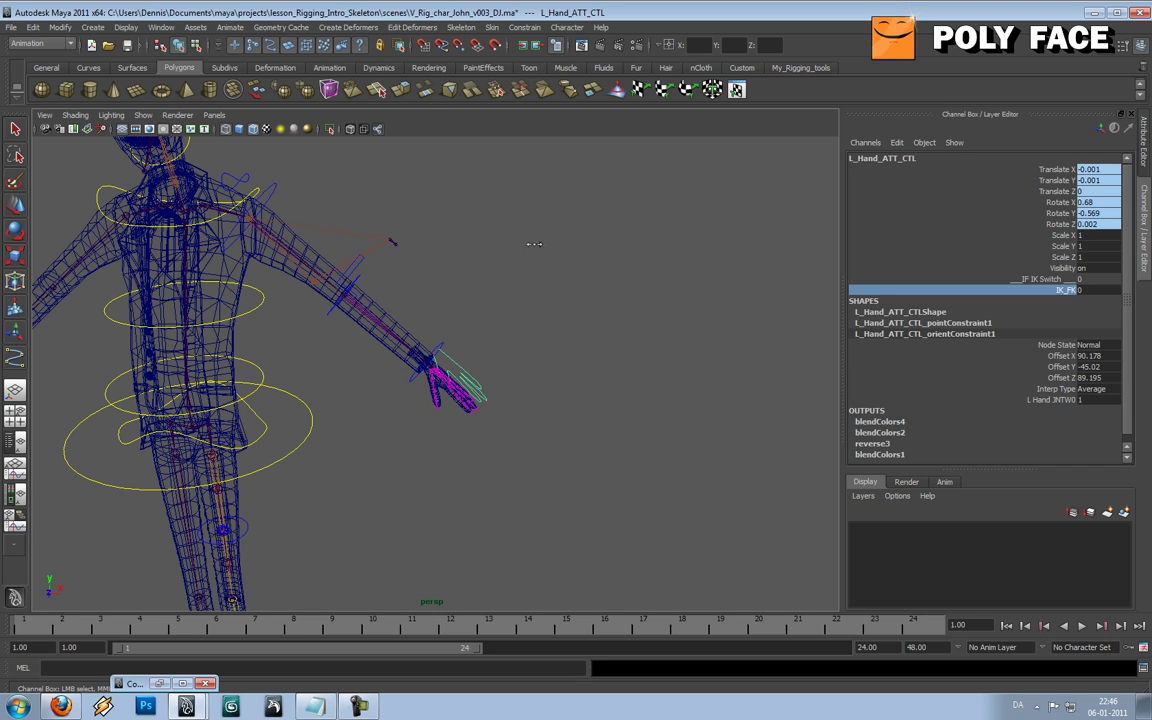
left_click(510, 250)
- Lock and hide the translate, rotate, scale and visibility channels of L_Hand_ATT_CTL
left_click_drag(590, 289, 524, 297, "alt")
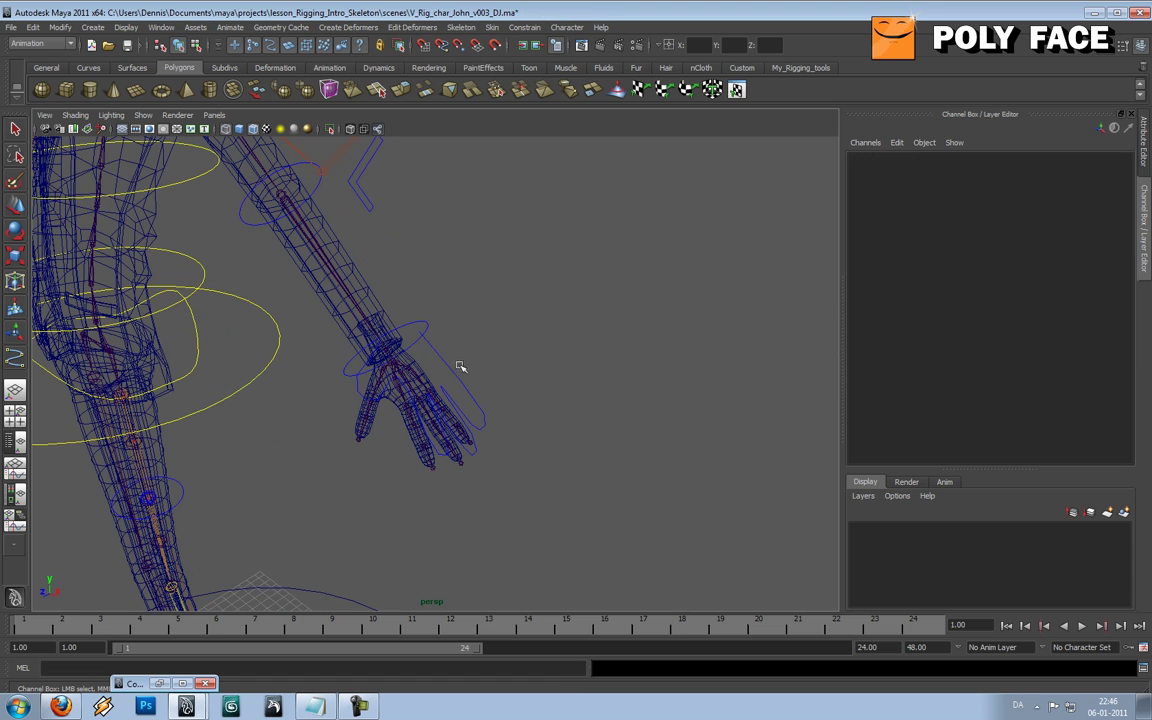
left_click(432, 332)
left_click_drag(519, 253, 726, 255, "alt")
left_click_drag(1063, 178, 1068, 268)
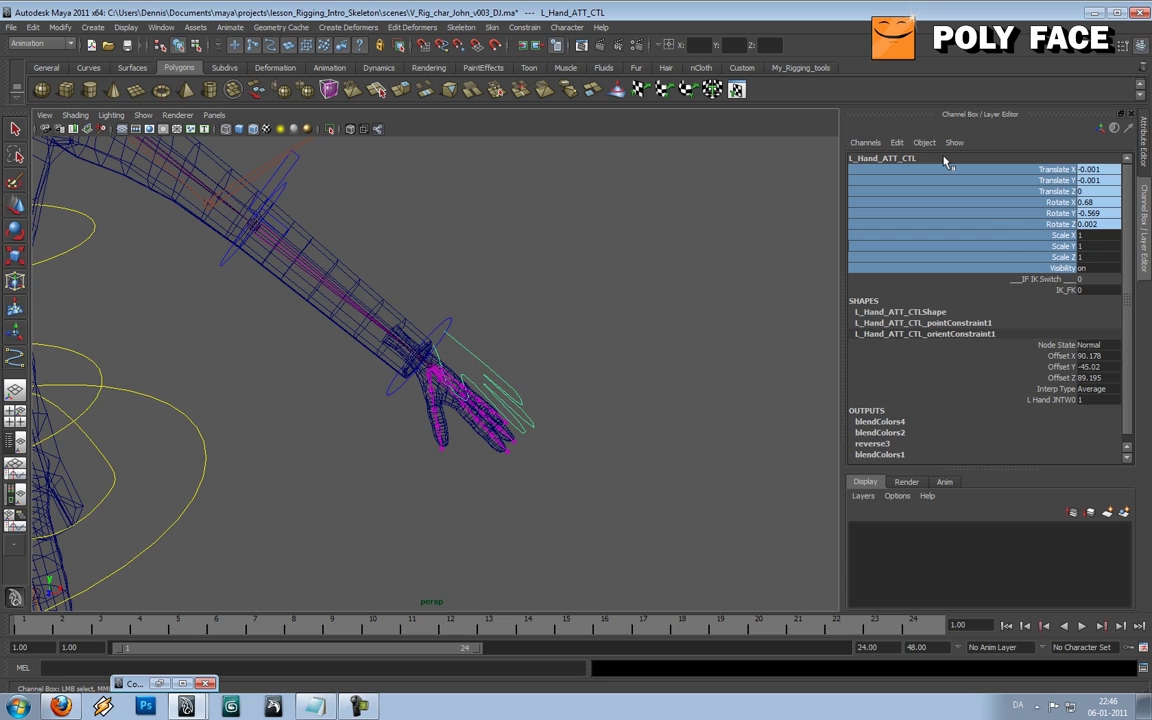
left_click(897, 143)
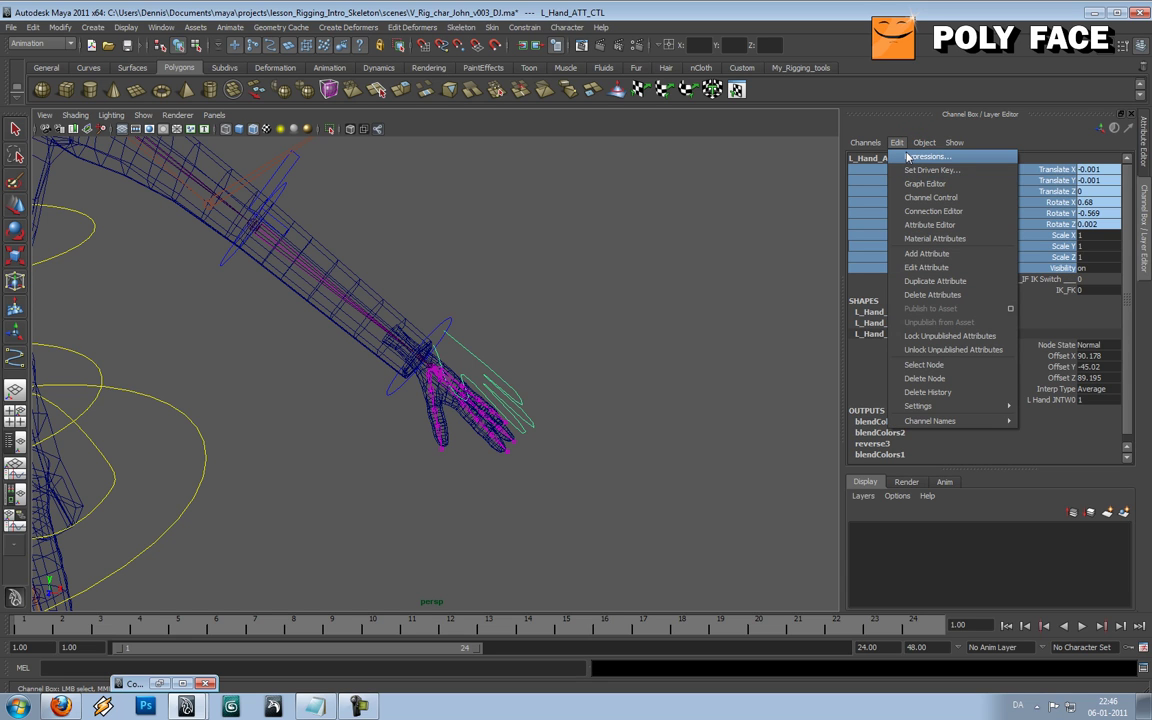
left_click(967, 180)
right_click(1017, 205)
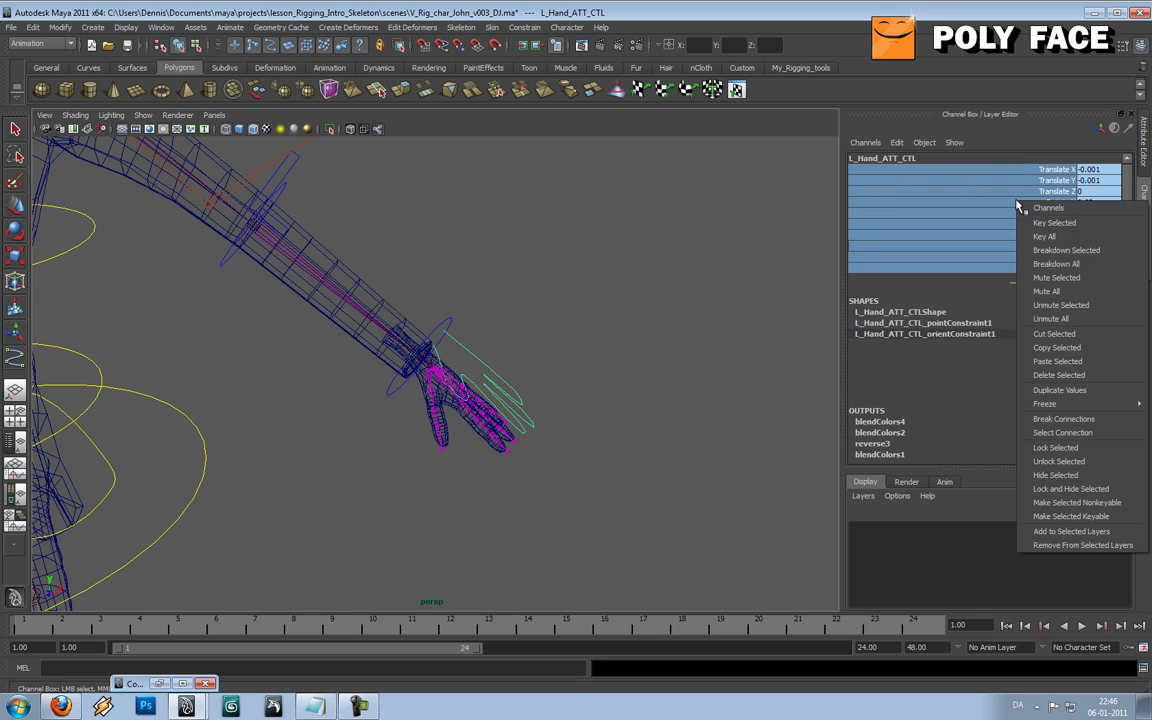
left_click(1065, 489)
left_click(707, 309)
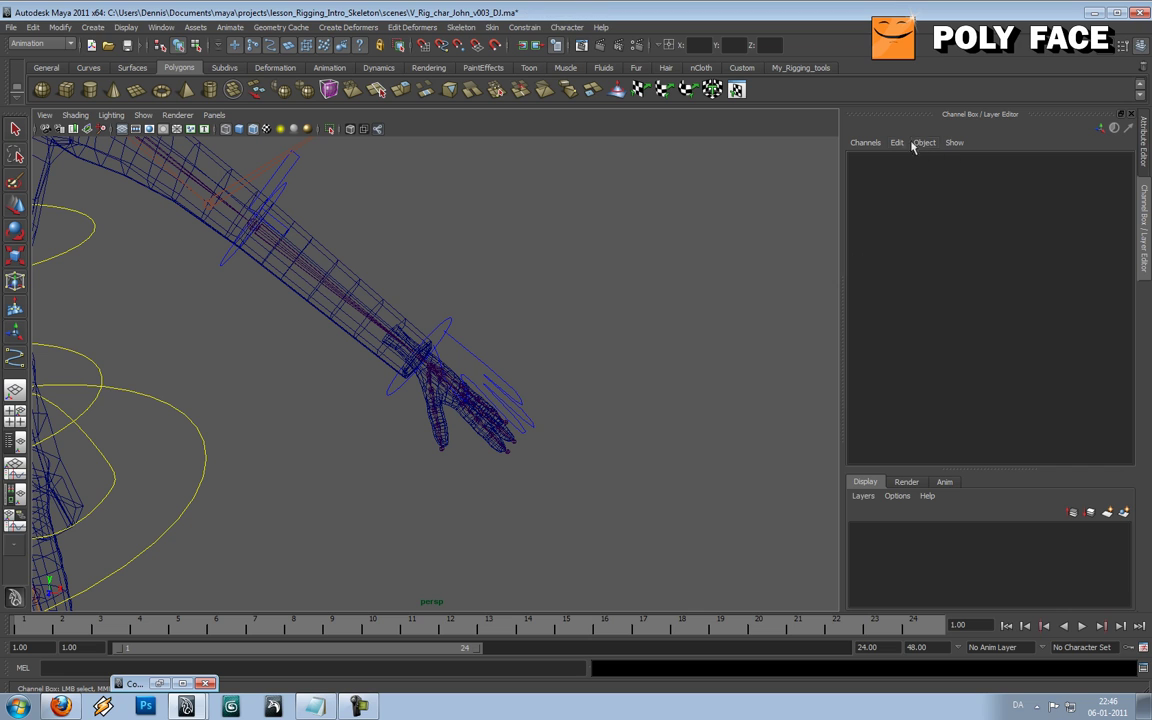
- Check the remaining channels of L_Hand_ATT_CTL and switch its IK_FK attribute to 1
left_click(469, 374)
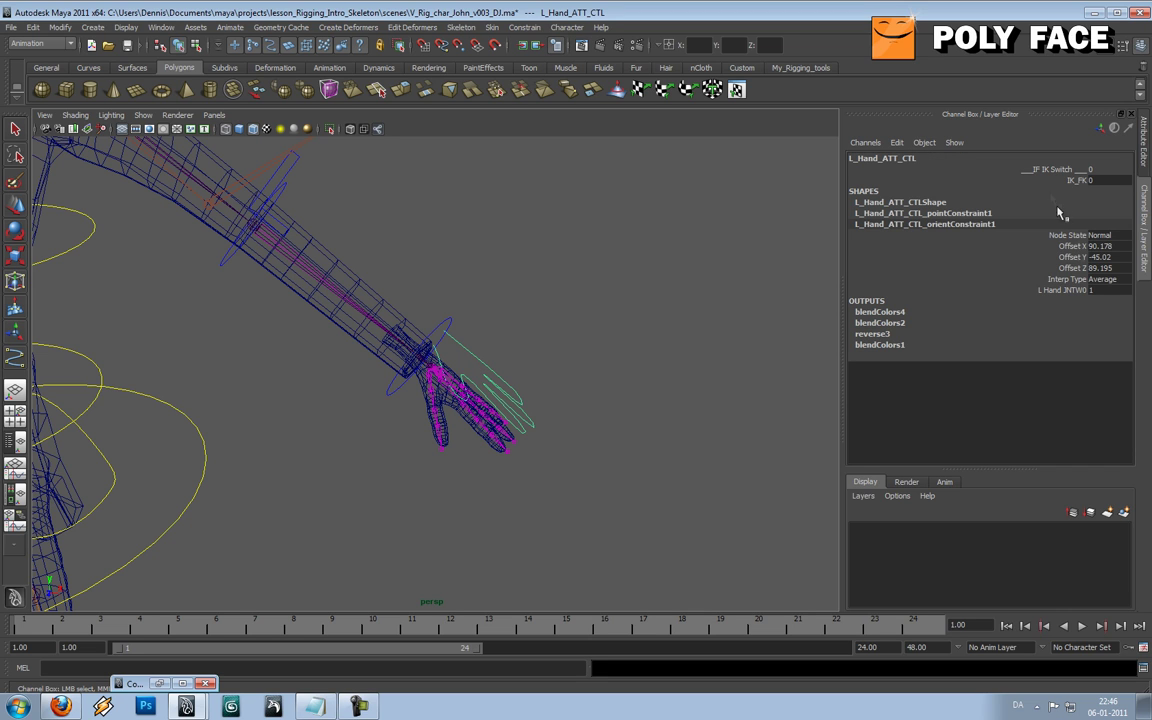
left_click(1076, 180)
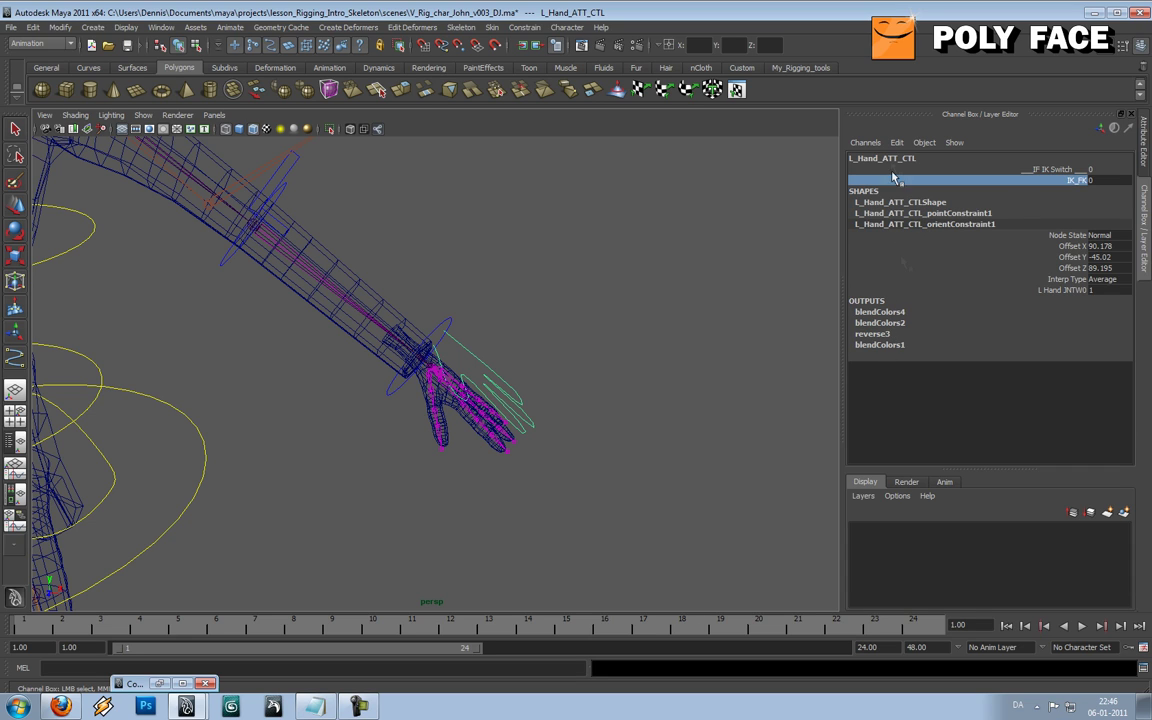
left_click(645, 314)
scroll(643, 314, "down", 3)
left_click_drag(634, 313, 480, 331, "alt")
left_click(459, 372)
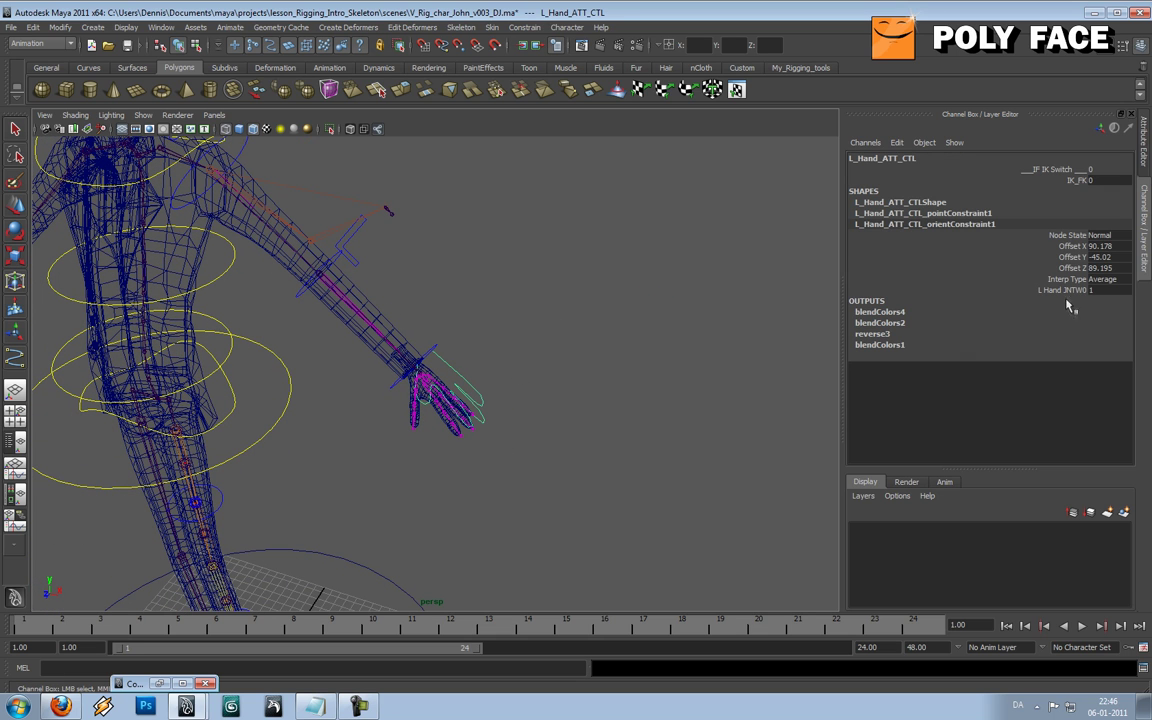
left_click(1080, 180)
middle_click_drag(728, 239, 701, 248)
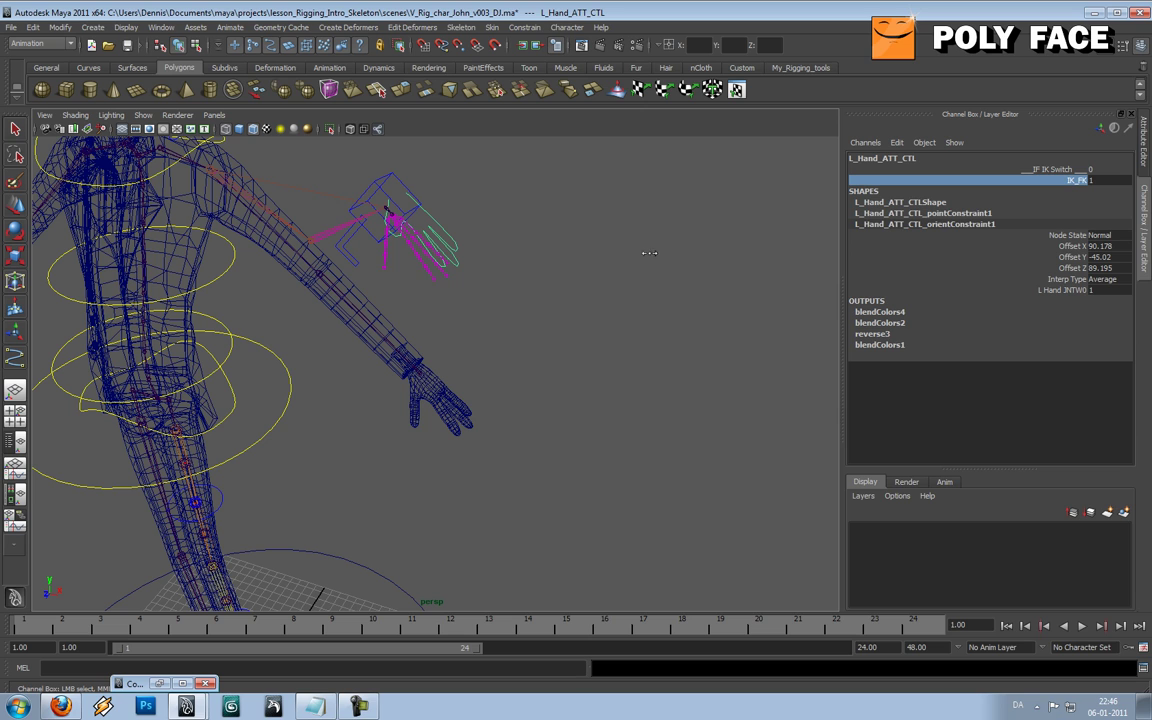
middle_click_drag(631, 255, 606, 263)
- Reset the Translate X, Y and Z values of L_IK_Hand_CTL to 0
left_click(386, 177)
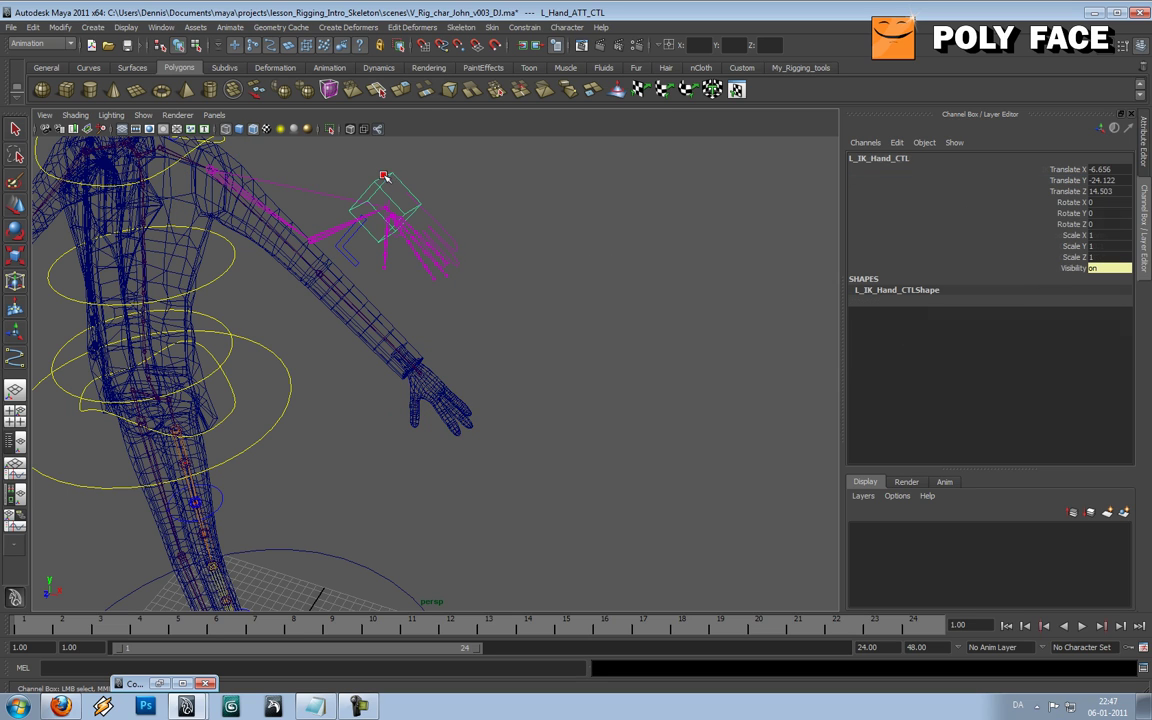
left_click_drag(1116, 192, 1111, 173)
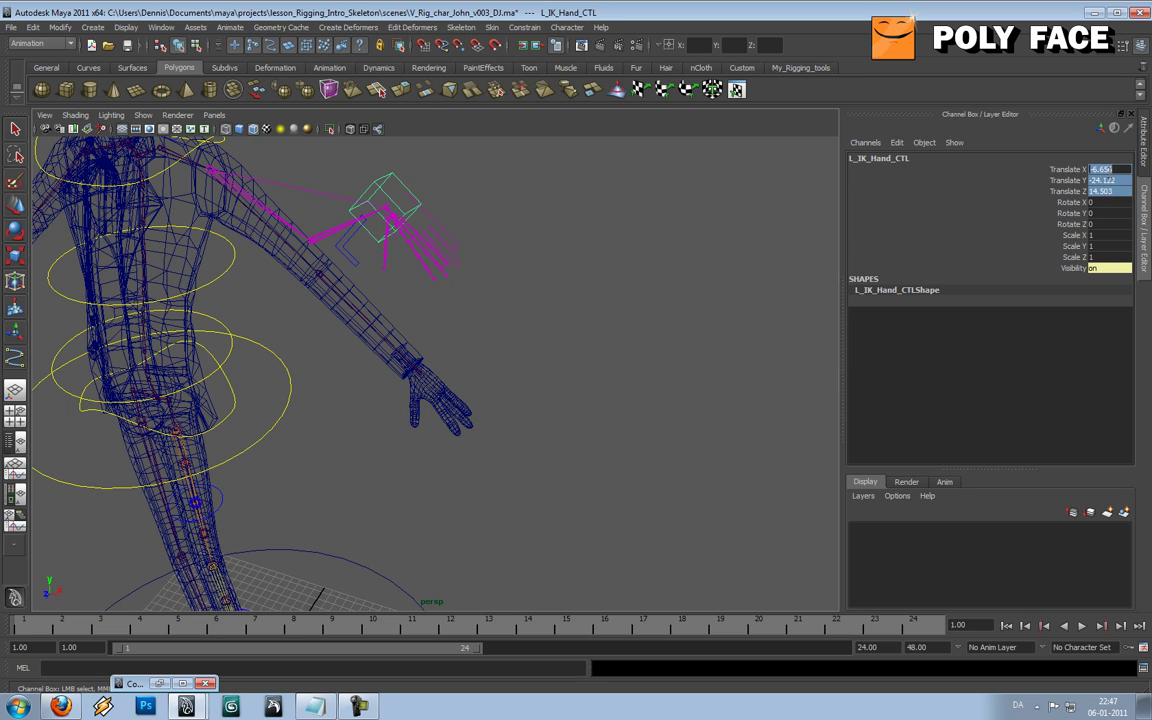
type("0")
key("Return")
left_click(452, 229)
scroll(471, 244, "down", 4)
left_click_drag(496, 255, 535, 255, "alt")
scroll(397, 257, "up", 3)
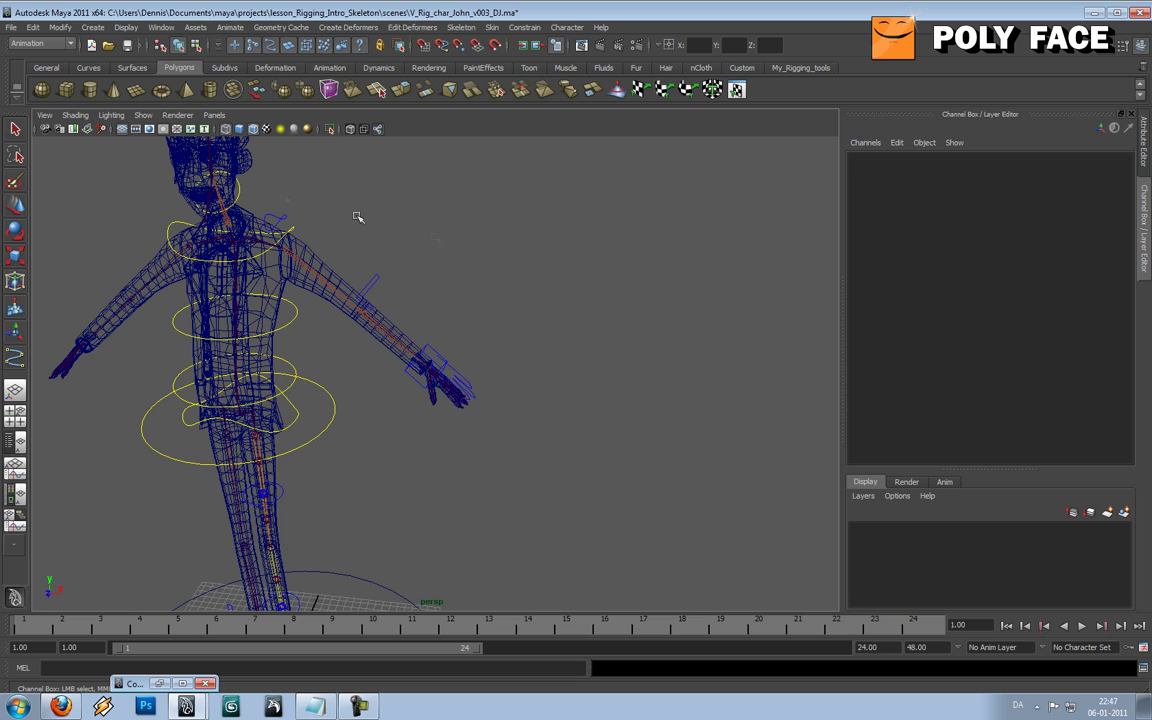
- Test the left arm by rotating L_Shoulder_CTL, and undo the rotation
left_click(281, 217)
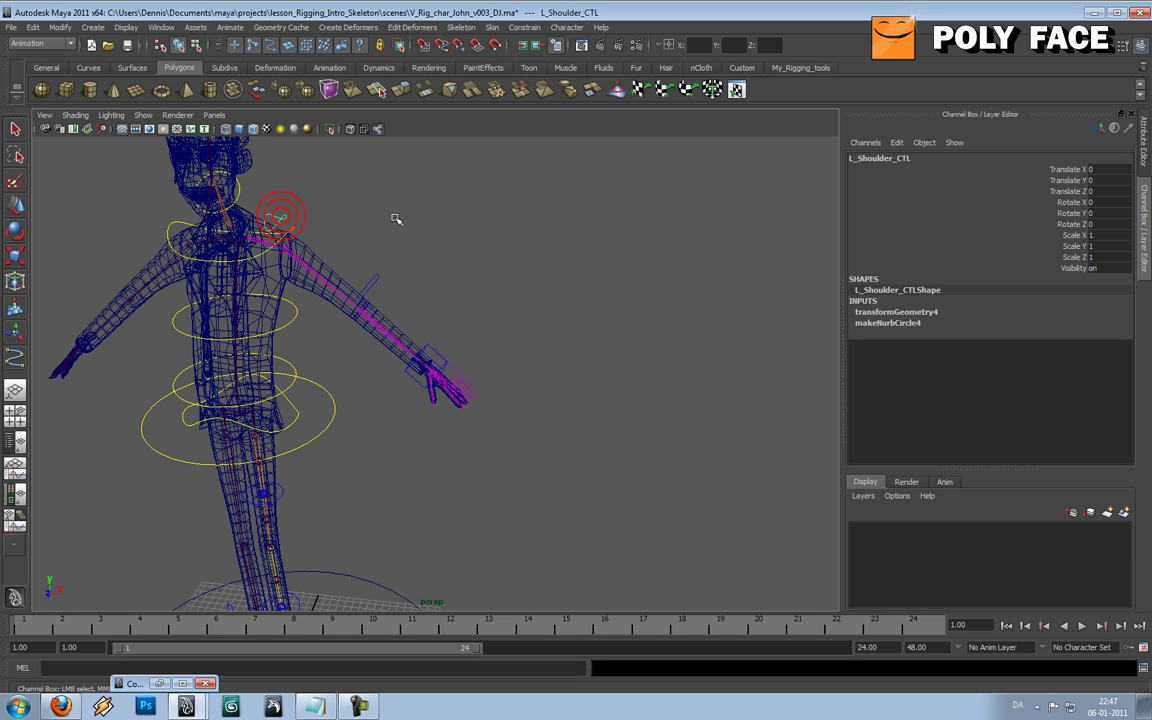
scroll(517, 262, "up", 3)
key("e")
left_click_drag(406, 213, 437, 214)
key("ctrl+z")
- Test how the left arm follows the upper body by rotating Spine_03_CTL about Z, and undo the rotation
left_click(488, 190)
left_click(240, 215)
key("ctrl+z")
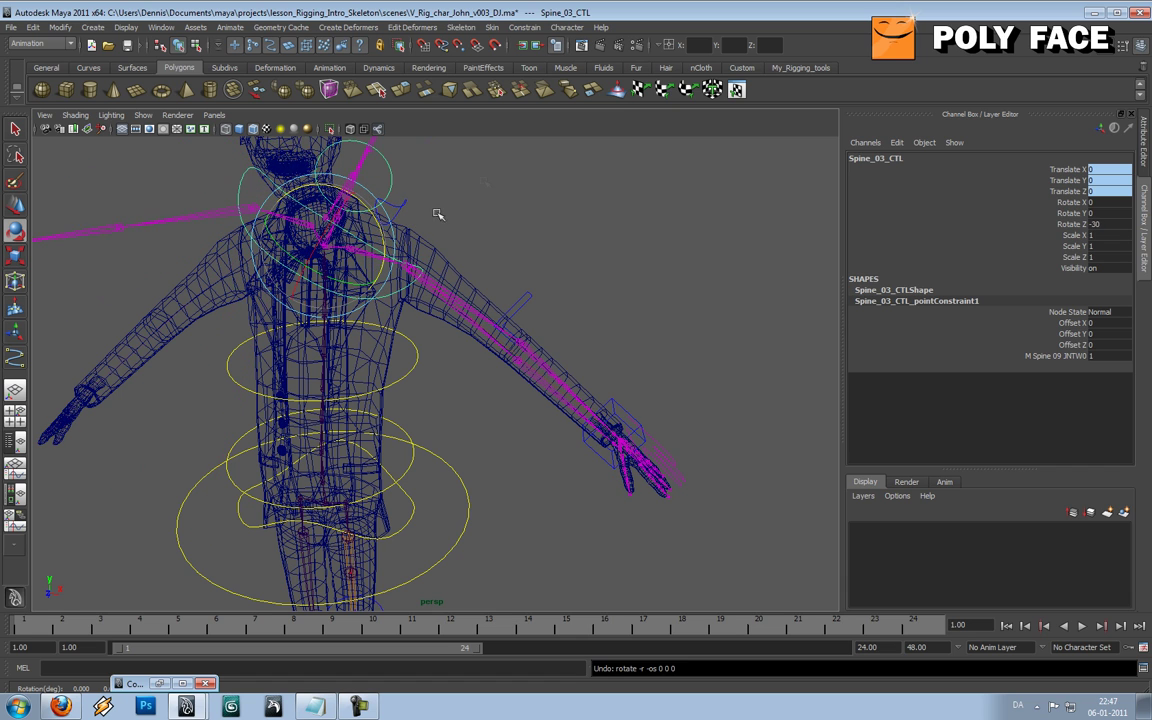
key("ctrl+z")
- Check L_Shoulder_CTL and test a 60-degree Z rotation of Spine_03_CTL, restoring its pose and clearing the selection
left_click(488, 178)
left_click(409, 202)
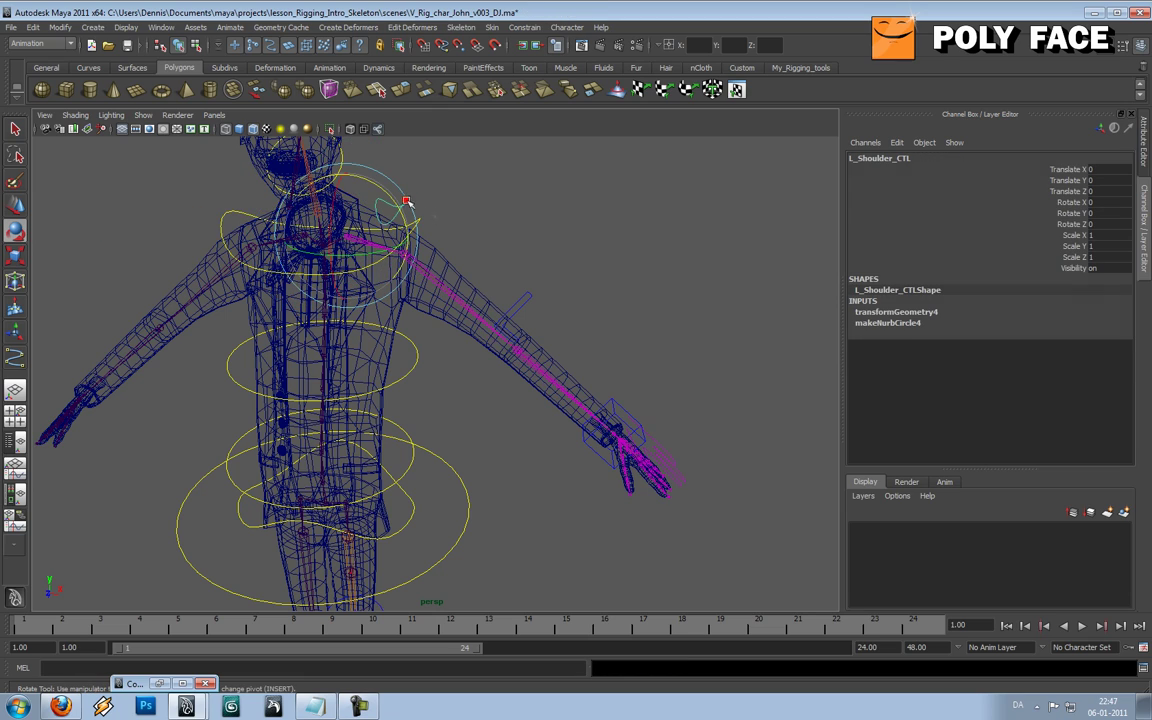
middle_click_drag(502, 202, 548, 254, "alt")
key("w")
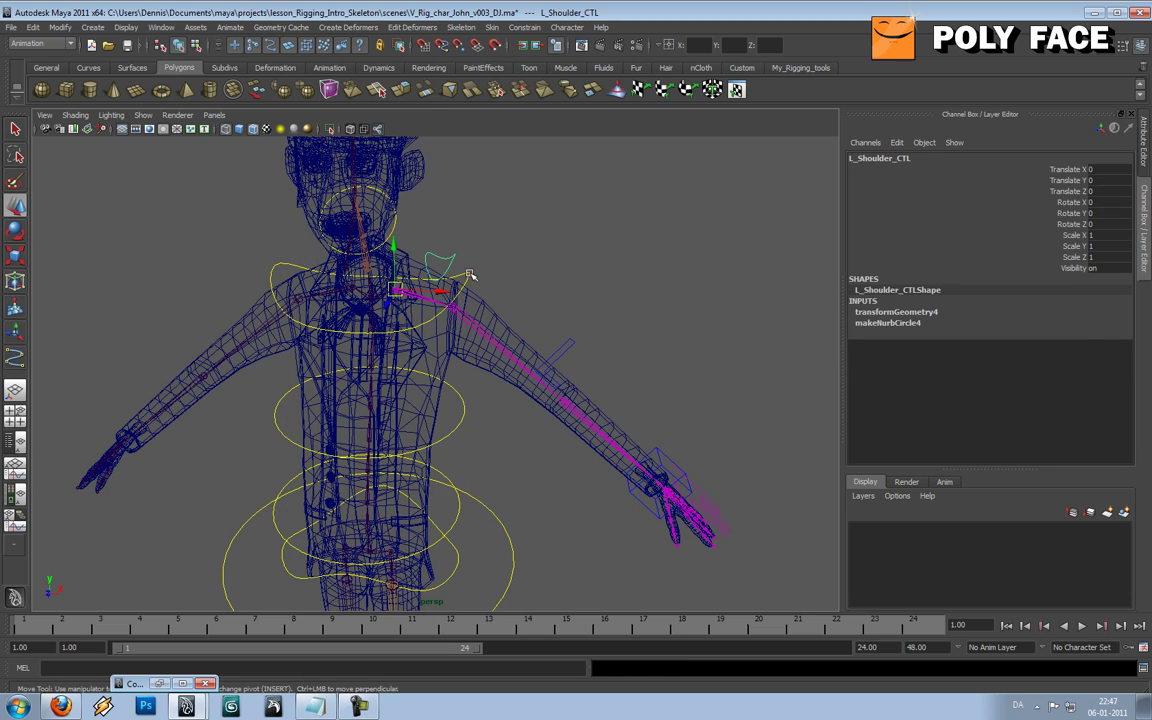
left_click(470, 274, "shift")
mouse_move(634, 252)
left_mouse_down("alt")
mouse_move(424, 251)
mouse_move(622, 251)
left_mouse_up("alt")
key("ctrl+z")
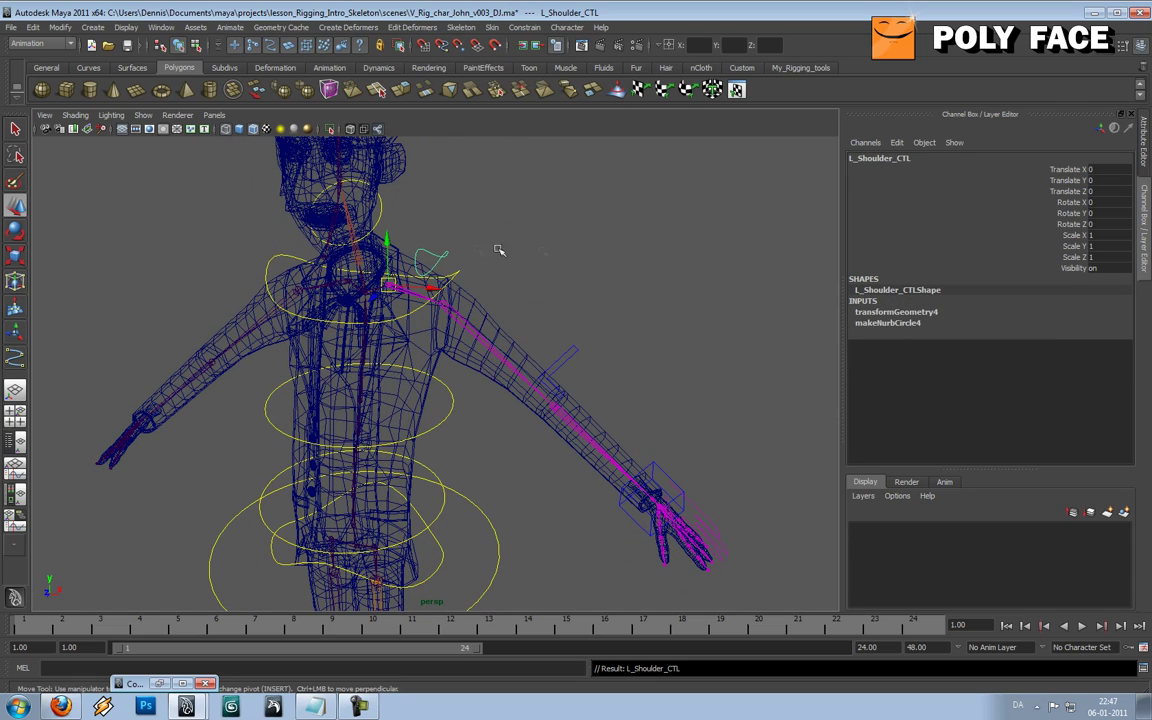
key("shift+z")
key("e")
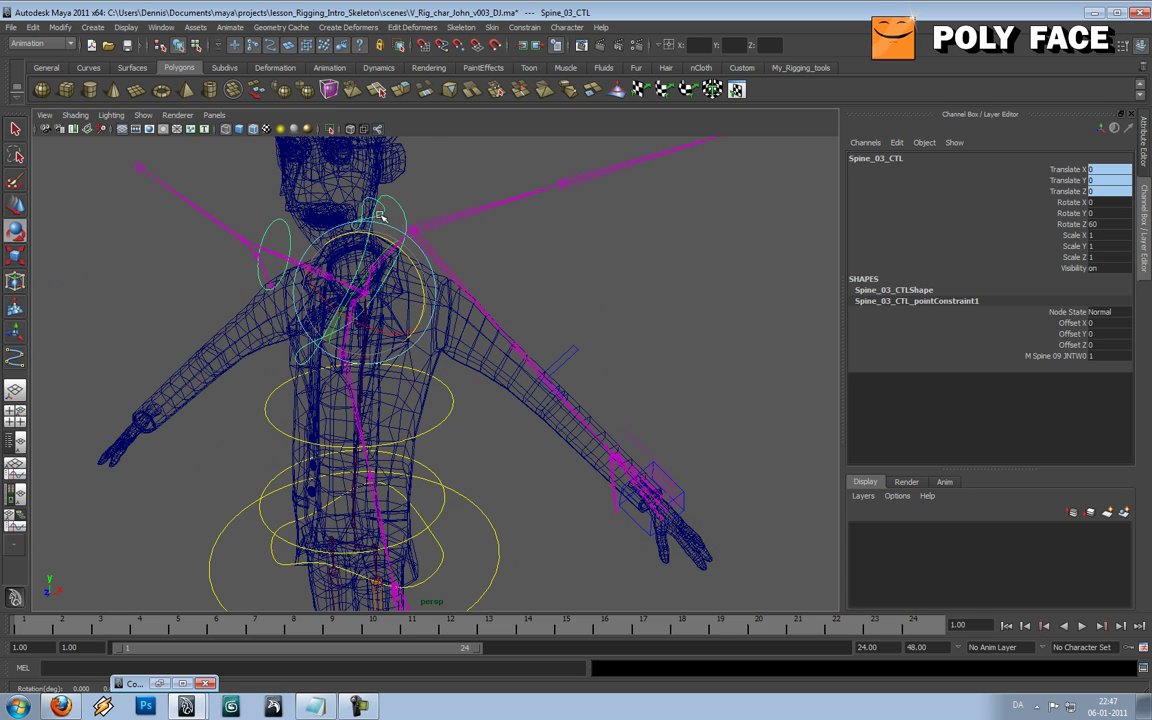
left_click(501, 234)
left_click(444, 256)
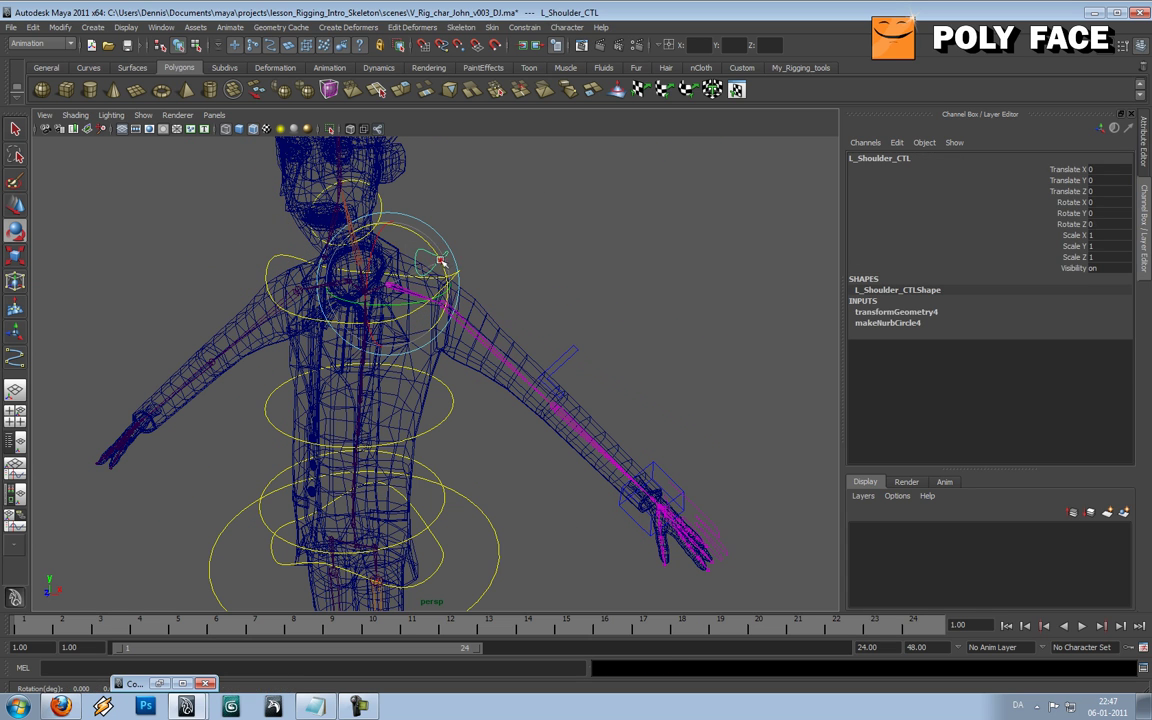
left_click(558, 246)
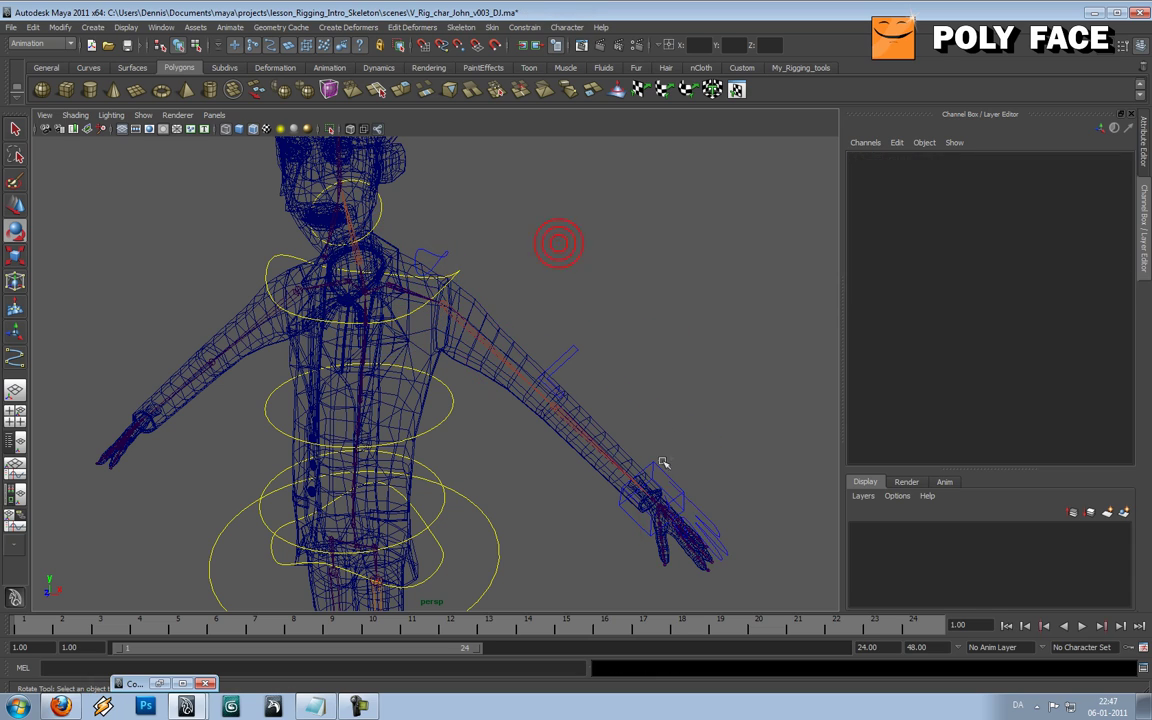
- Test the left arm's IK by moving L_IK_Hand_CTL to several positions, leaving the hand raised out to the side
left_click(660, 470)
left_click_drag(737, 366, 433, 507, "alt")
key("w")
mouse_move(496, 451)
left_mouse_down("alt")
mouse_move(627, 447)
mouse_move(512, 448)
left_mouse_up("alt")
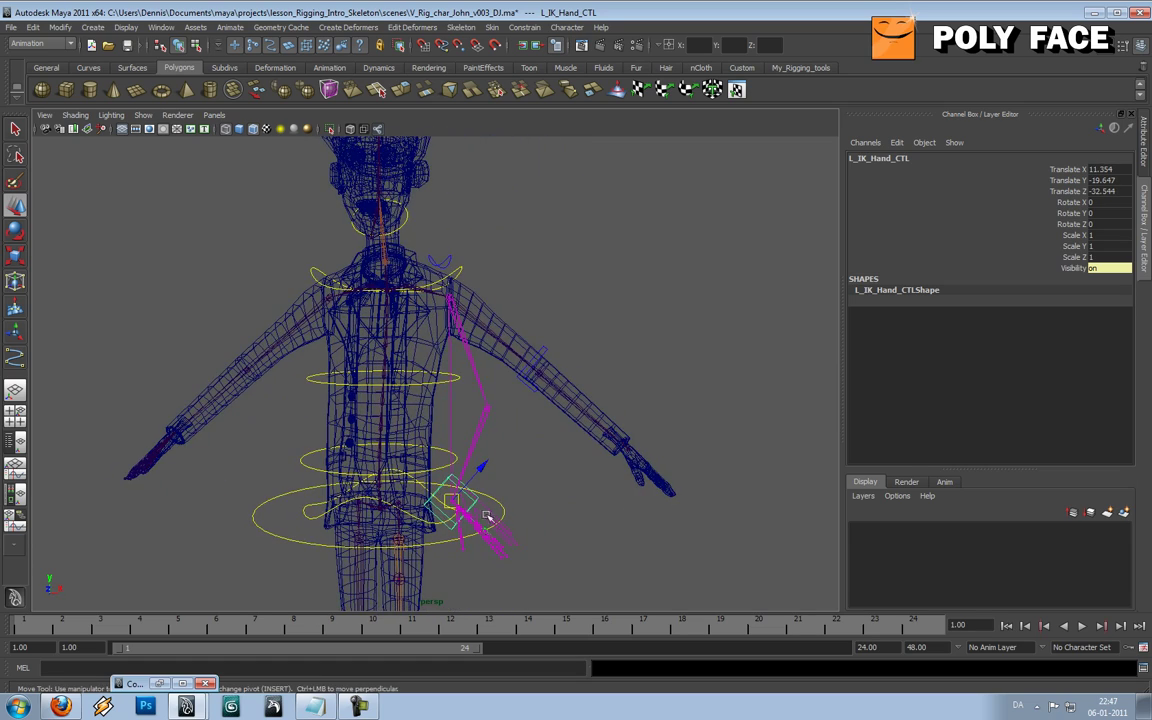
left_click_drag(463, 510, 424, 175)
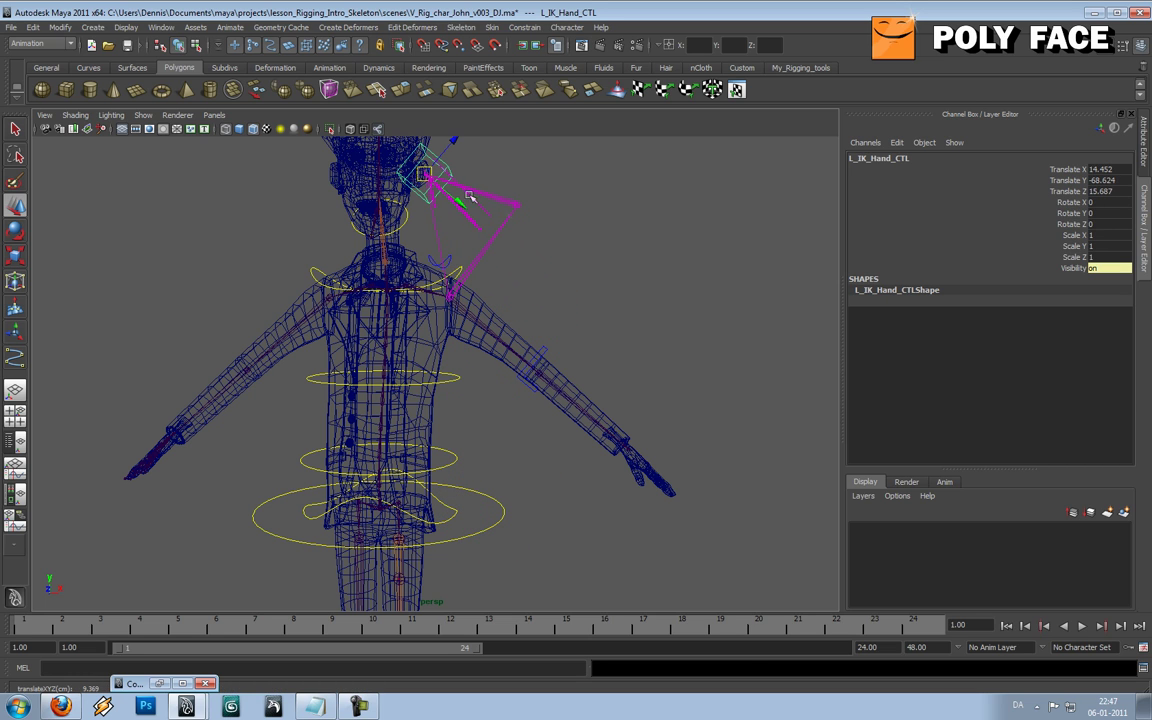
key("ctrl+z")
left_click_drag(453, 500, 612, 303)
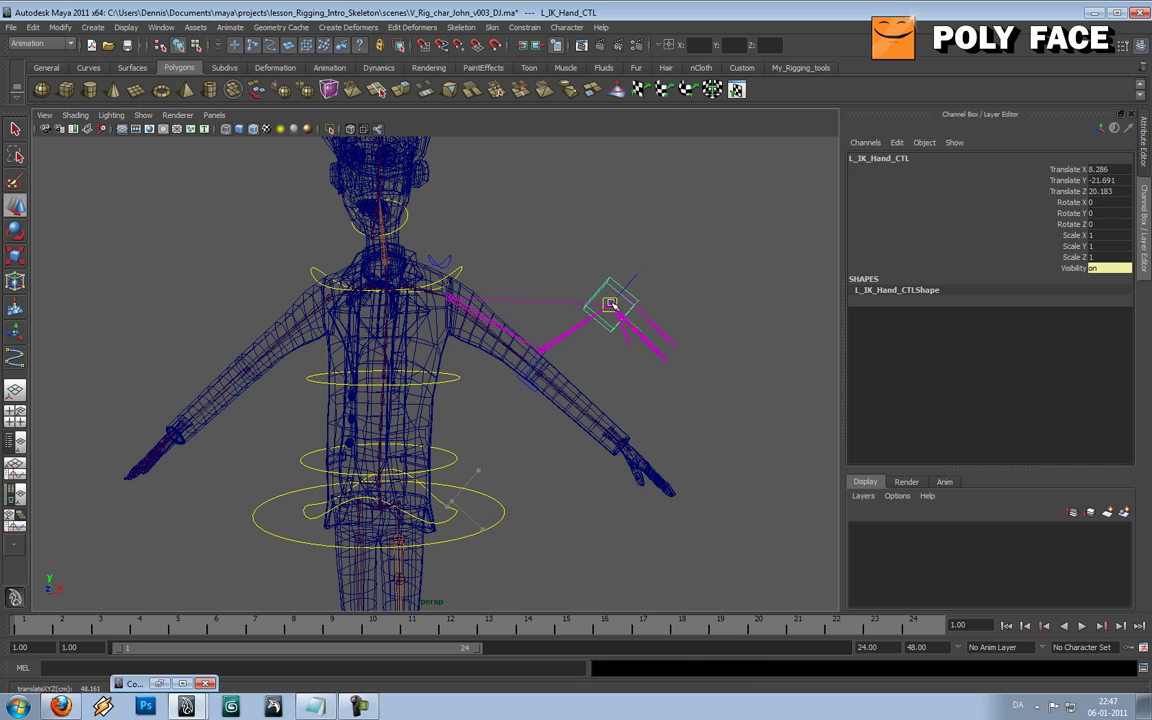
- Test the upper body with the left hand raised by rotating Spine_03_CTL
left_click(456, 264)
left_click_drag(617, 226, 476, 259, "alt")
key("e")
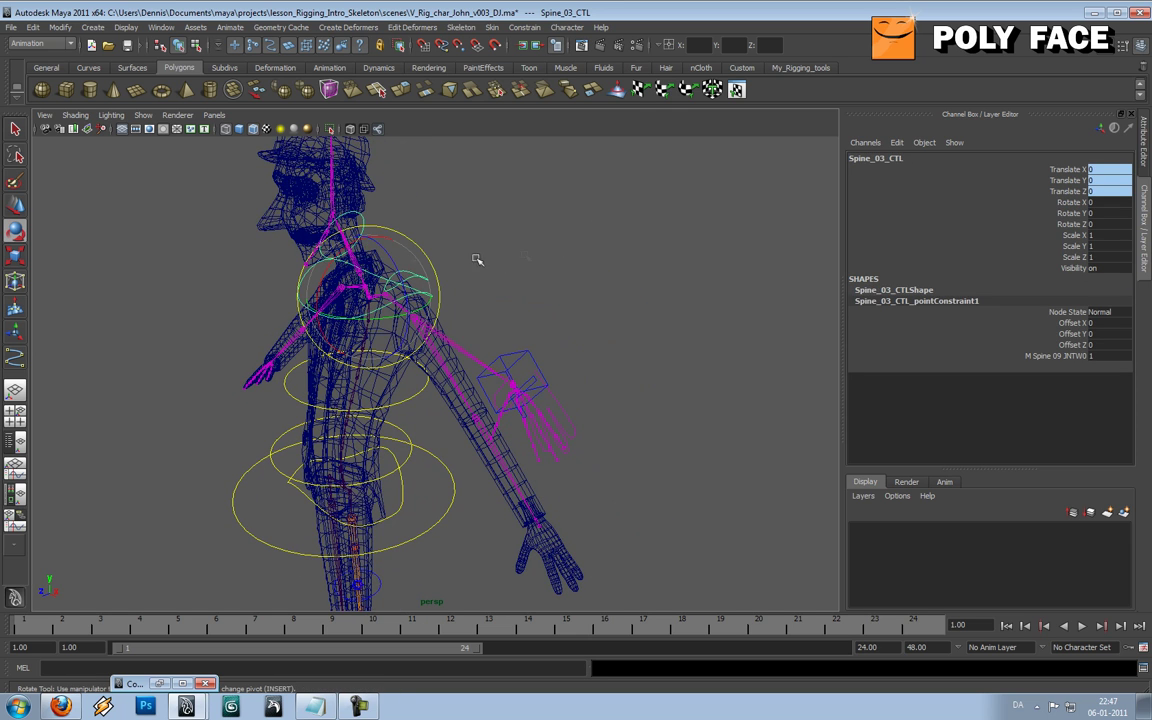
left_click_drag(328, 268, 378, 248)
left_click(548, 278)
- Reset Translate X, Y and Z of L_IK_Hand_CTL to 0
left_click_drag(548, 278, 607, 288, "alt")
left_click(607, 294)
mouse_move(1097, 169)
left_mouse_down()
mouse_move(1108, 175)
mouse_move(1101, 188)
left_mouse_up()
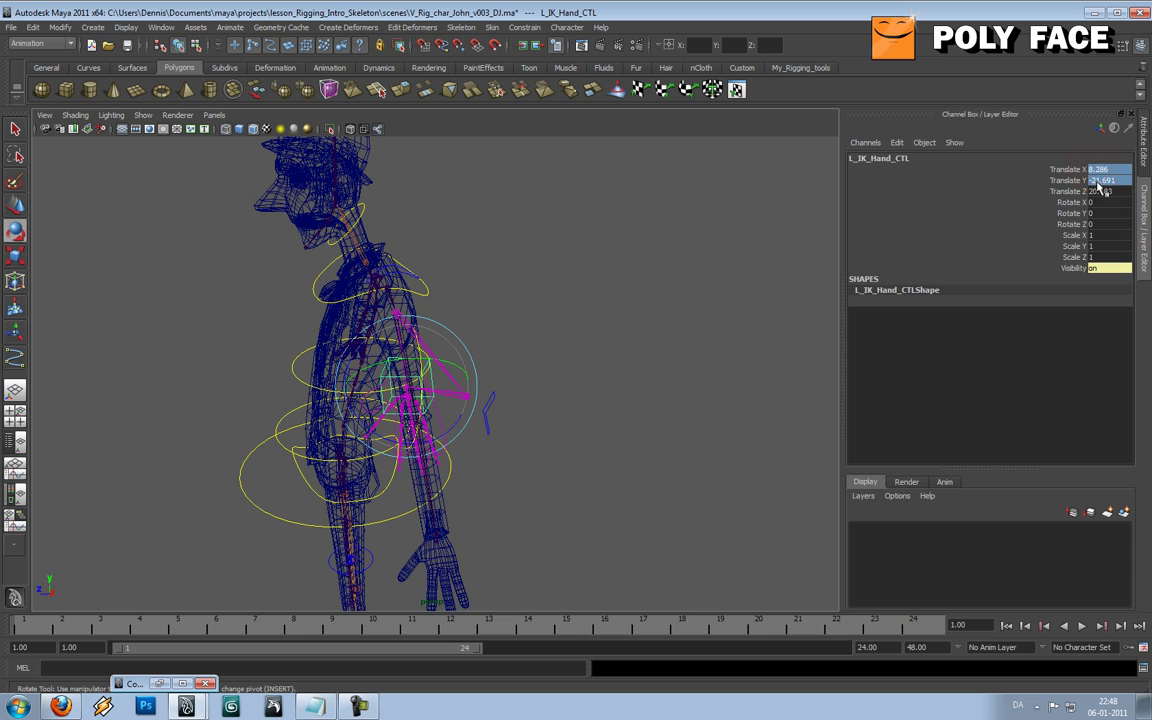
type("0")
key("Tab")
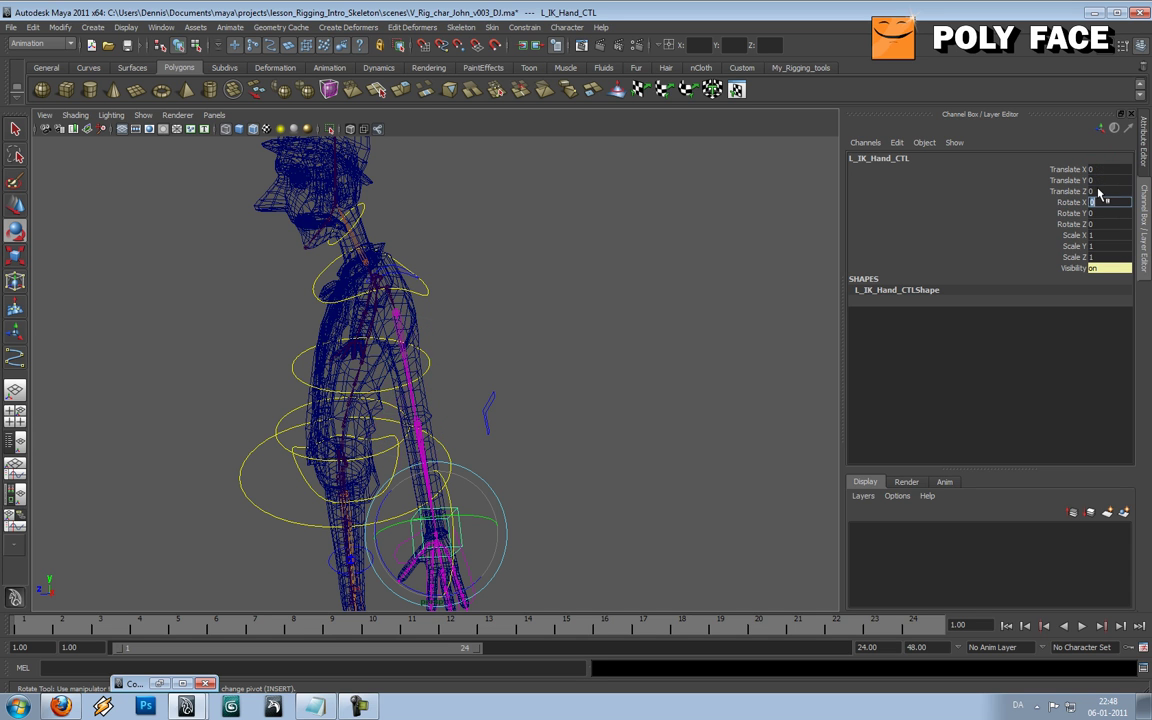
left_click_drag(550, 316, 611, 317, "alt")
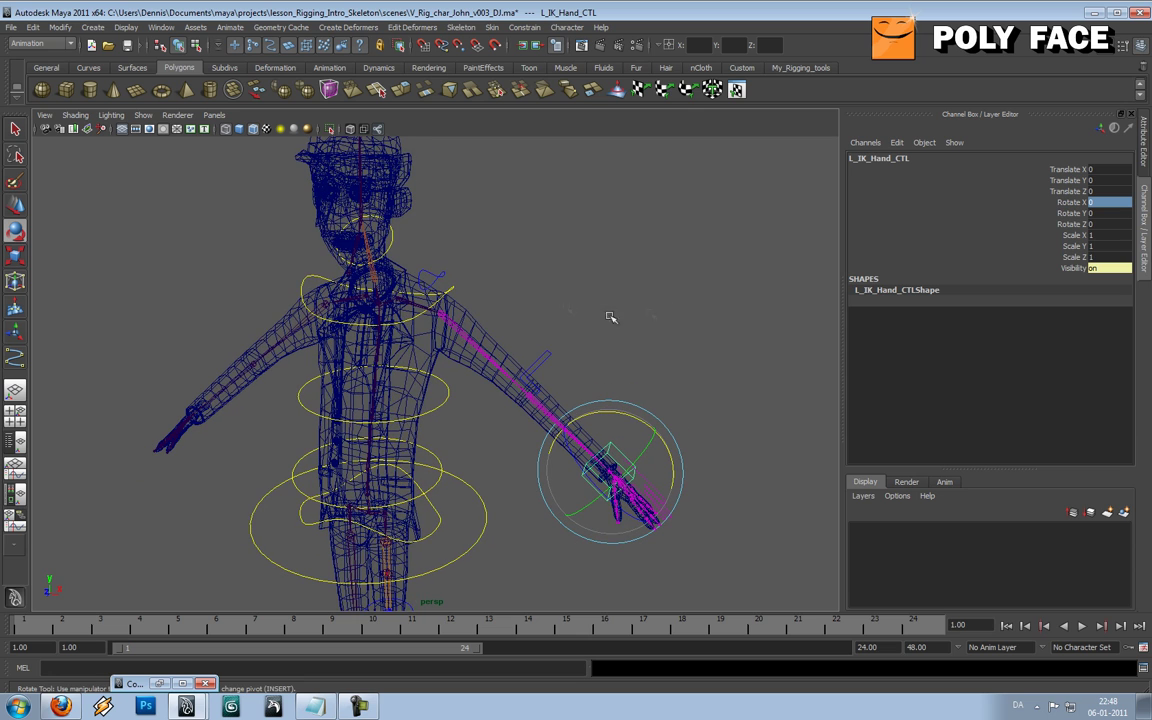
- Try parenting L_IK_Hand_CTL directly under Spine_03_CTL, and undo it
left_click(451, 289)
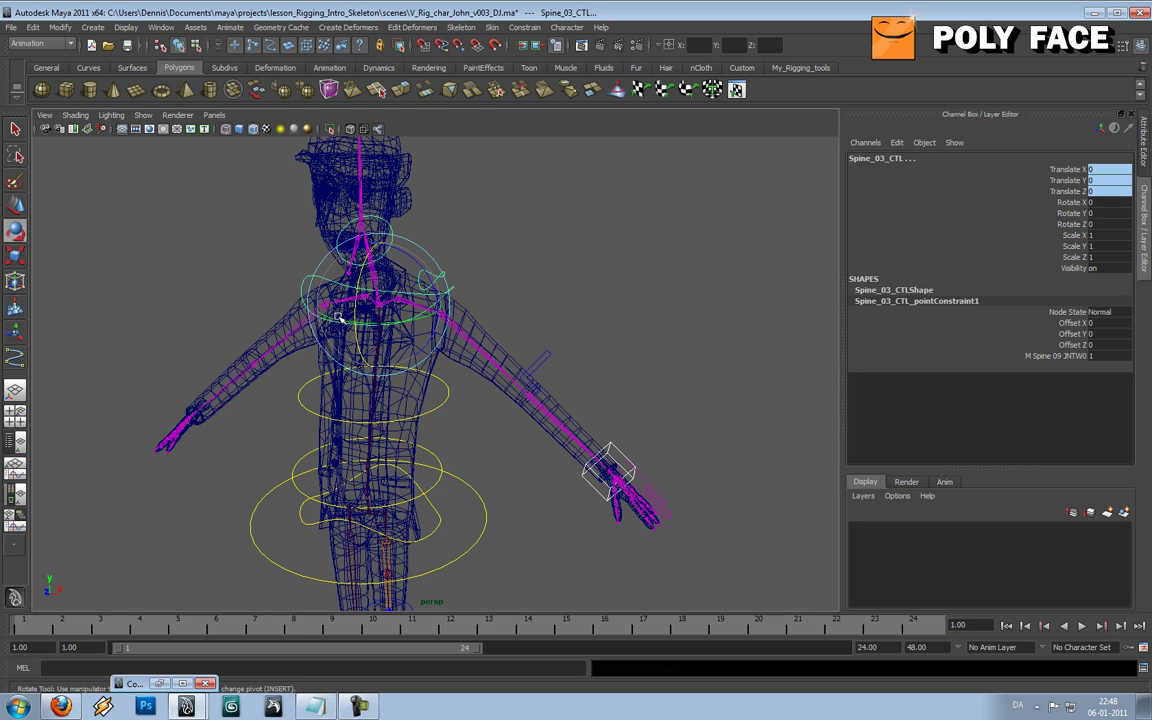
key("ctrl+z")
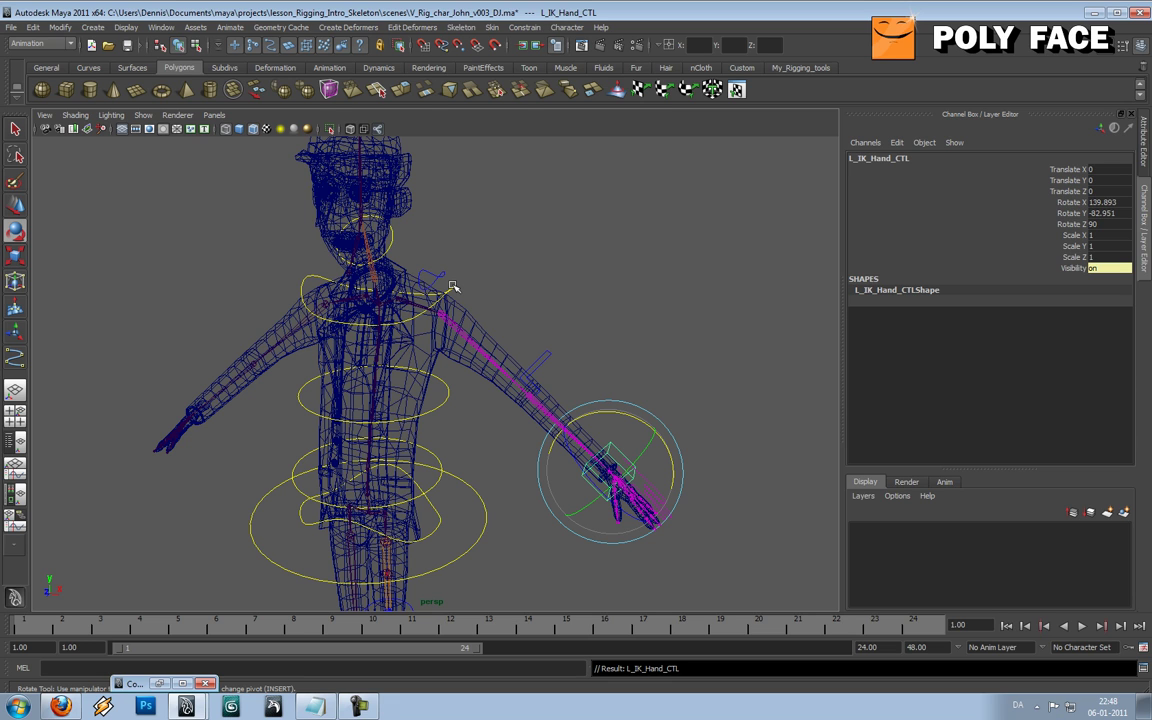
key("ctrl+z")
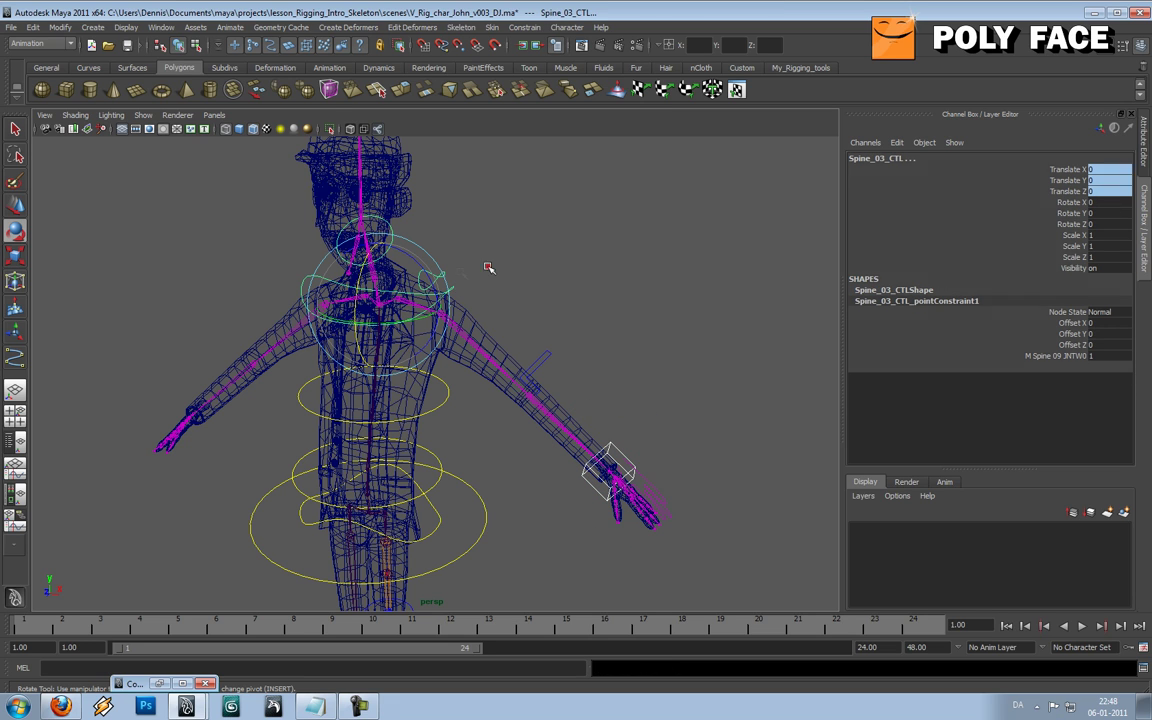
- Parent the L_IK_Hand_CTLORE group of the left hand control under Spine_03_CTL
left_click(432, 280)
left_click(539, 270)
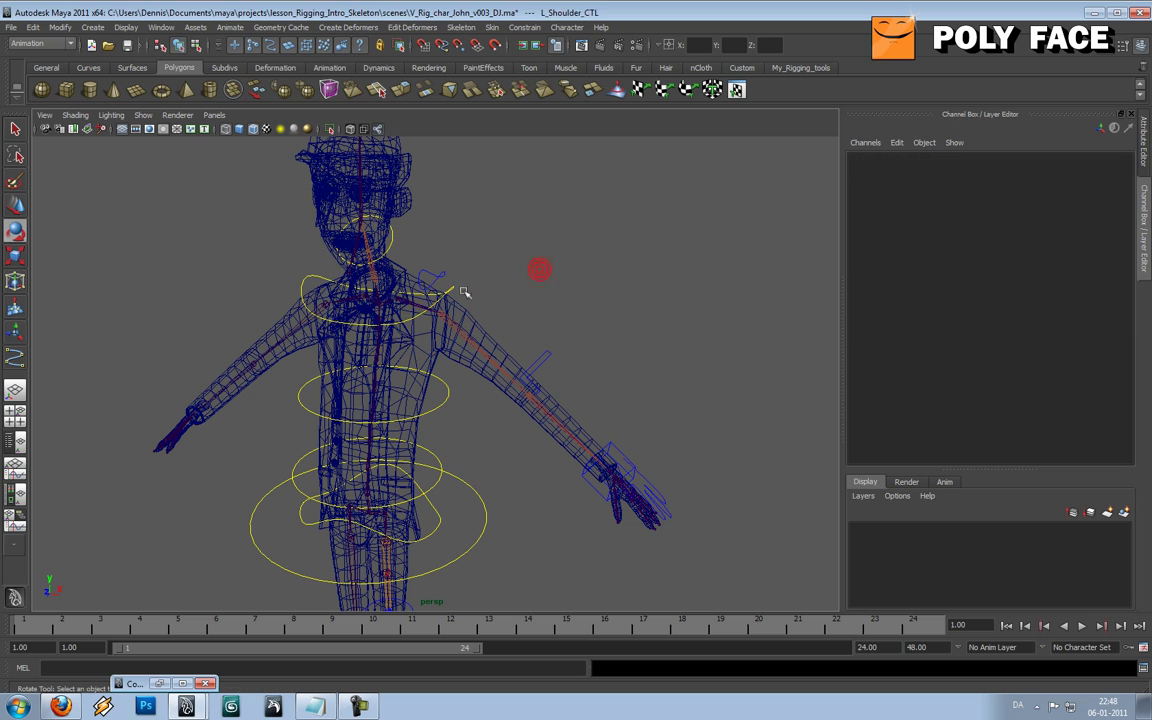
left_click(621, 448)
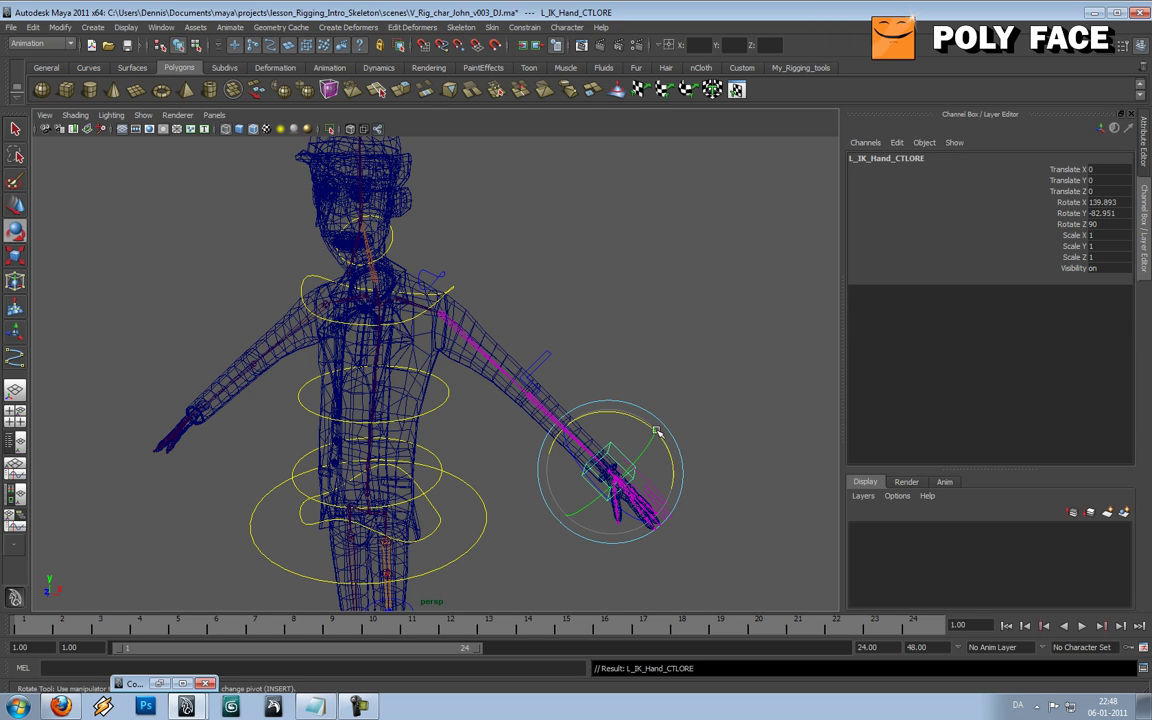
left_click(457, 282)
key("z")
- Test the left hand by rotating L_IK_Hand_CTL, and undo the test changes
left_click(670, 345)
left_click(615, 447)
mouse_move(650, 464)
left_mouse_down()
mouse_move(684, 476)
mouse_move(630, 468)
mouse_move(652, 455)
mouse_move(662, 466)
mouse_move(658, 440)
mouse_move(652, 463)
mouse_move(665, 452)
left_mouse_up()
left_click_drag(665, 452, 597, 398, "alt")
key("ctrl+z")
key("ctrl+z")
key("ctrl+z")
key("ctrl+z")
key("ctrl+z")
key("ctrl+z")
key("ctrl+z")
key("ctrl+z")
key("ctrl+z")
key("ctrl+z")
key("ctrl+z")
key("ctrl+z")
key("ctrl+z")
- Test a 45-degree X rotation of L_IK_Hand_CTL from a side view, and undo it
left_click_drag(750, 402, 661, 414, "alt")
left_click_drag(561, 466, 558, 524)
key("z")
key("z")
key("z")
key("z")
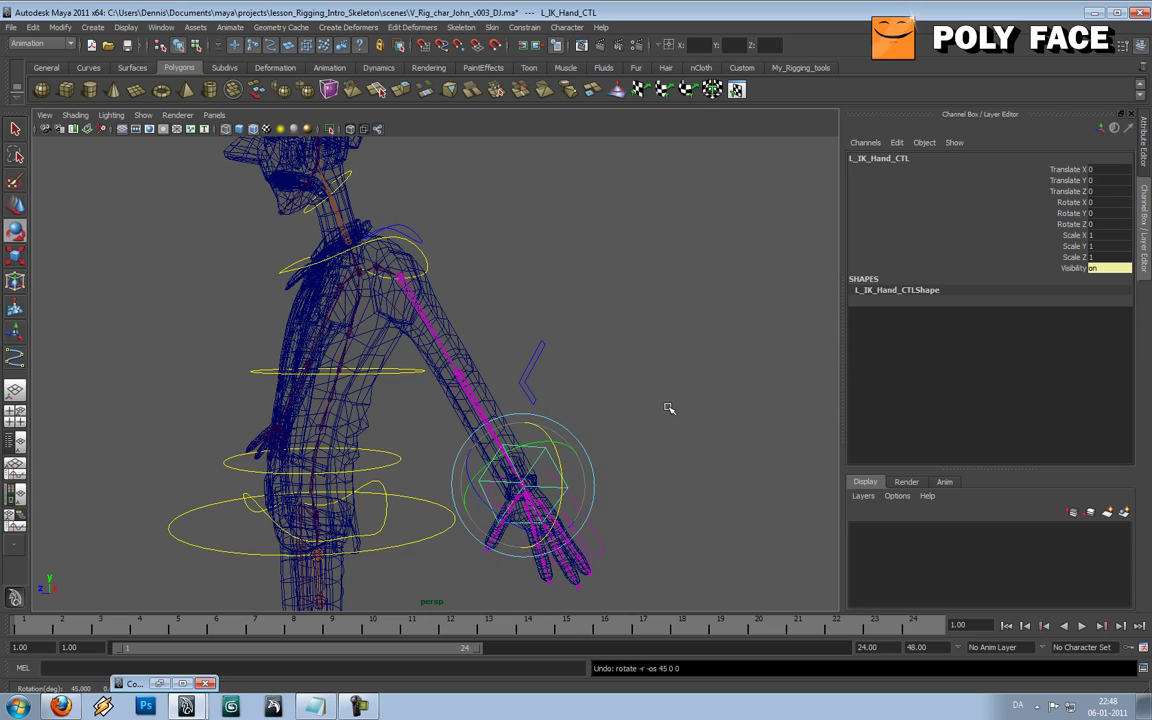
- Try moving the pivot of L_Hand_ATT_CTL towards the wrist, and undo the pivot change
left_click(669, 408)
left_click_drag(663, 478, 612, 393, "alt")
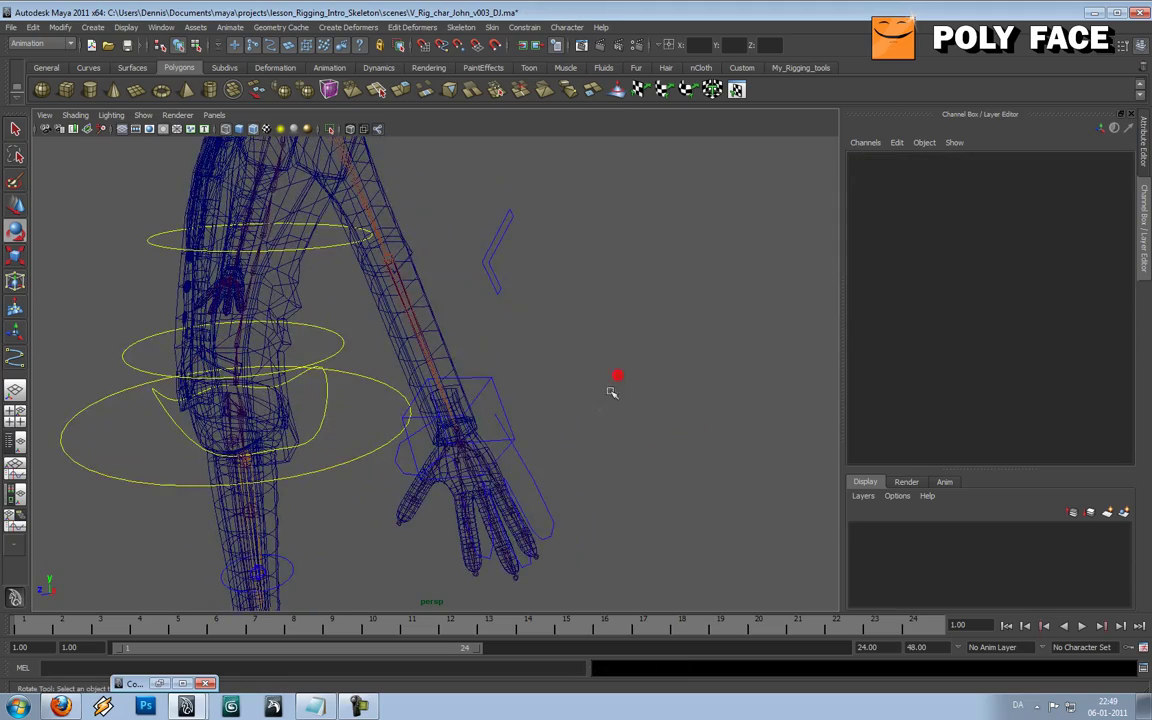
left_click(518, 463)
left_click_drag(527, 465, 681, 406, "alt")
key("w")
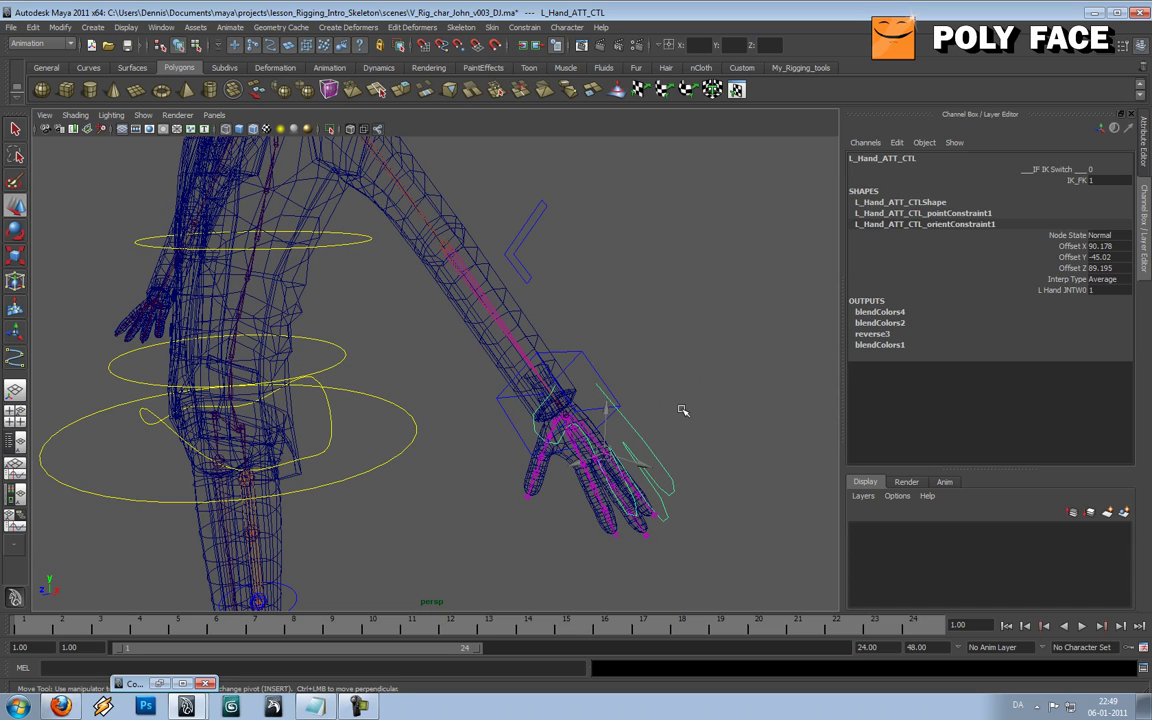
left_click_drag(656, 410, 632, 374, "alt")
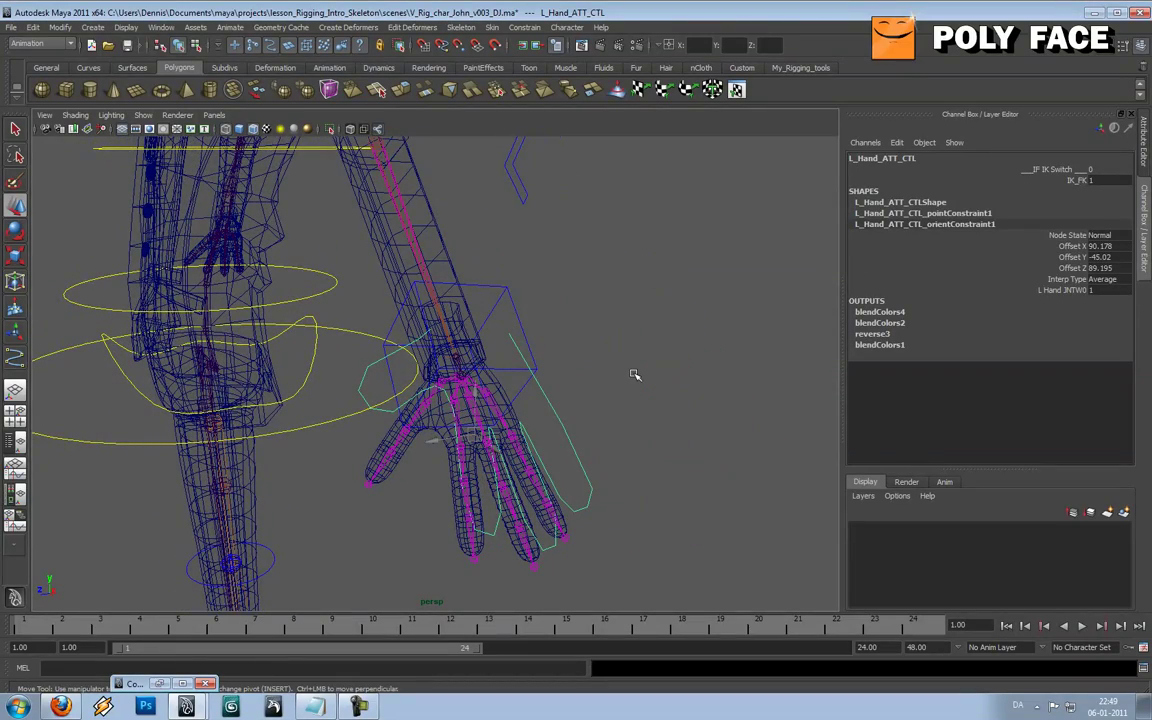
key("Insert")
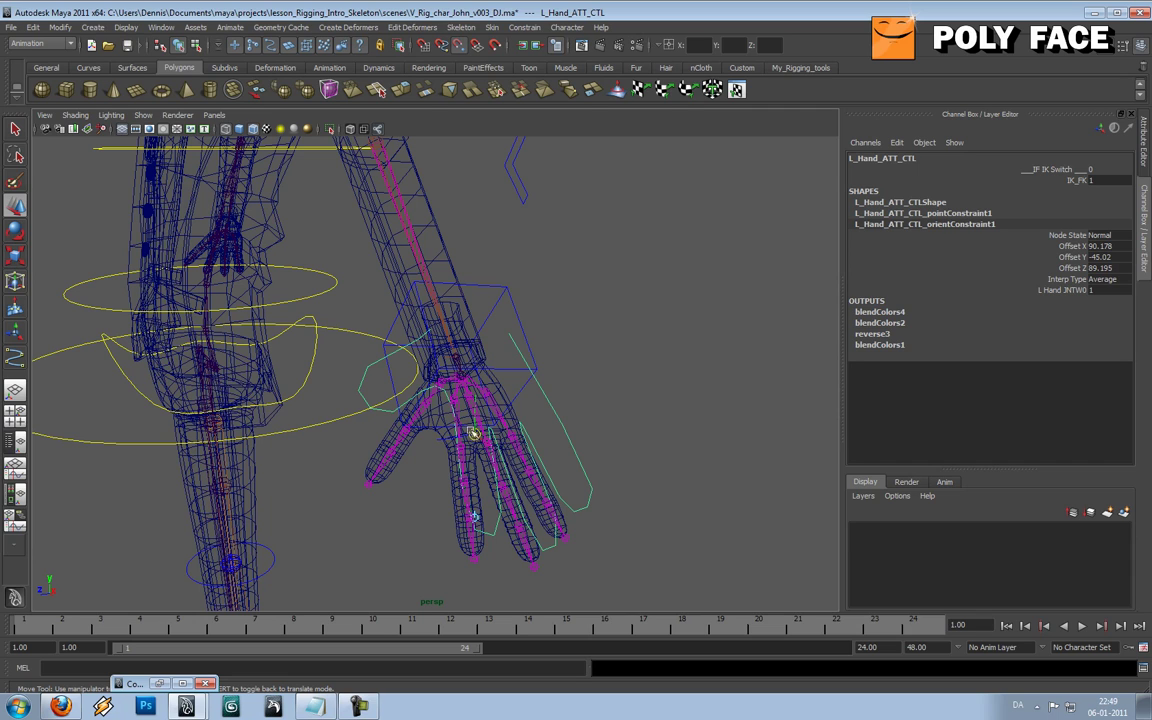
left_click_drag(474, 434, 461, 393)
key("ctrl+z")
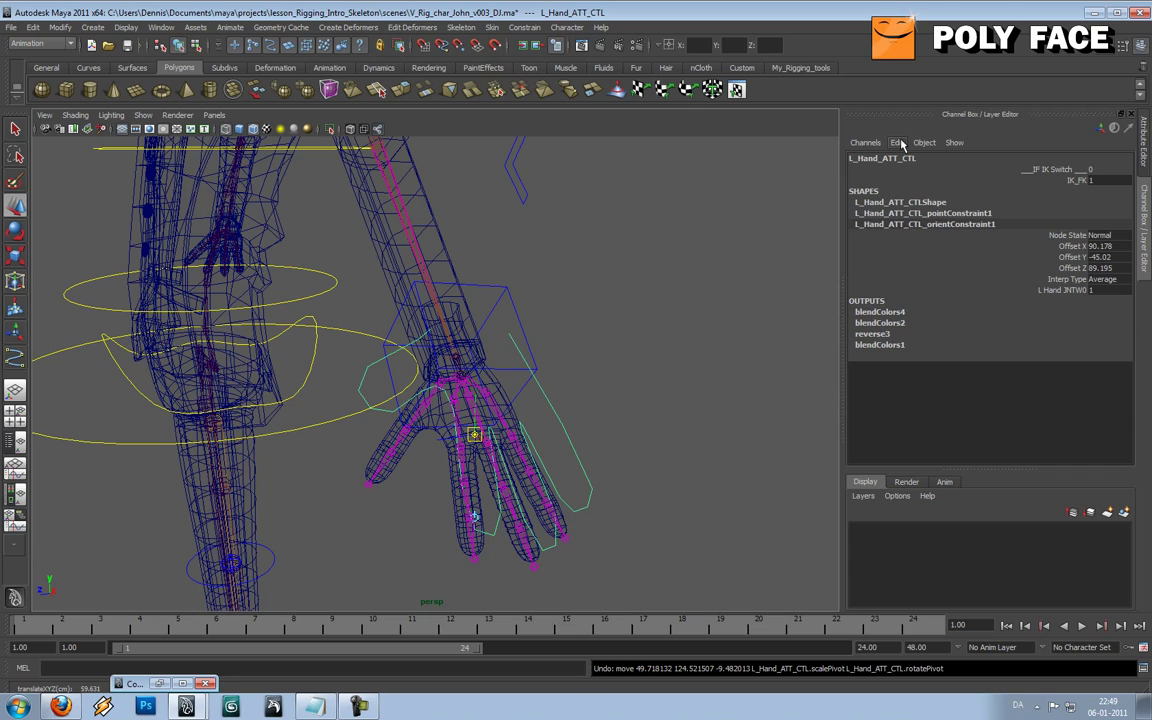
key("w")
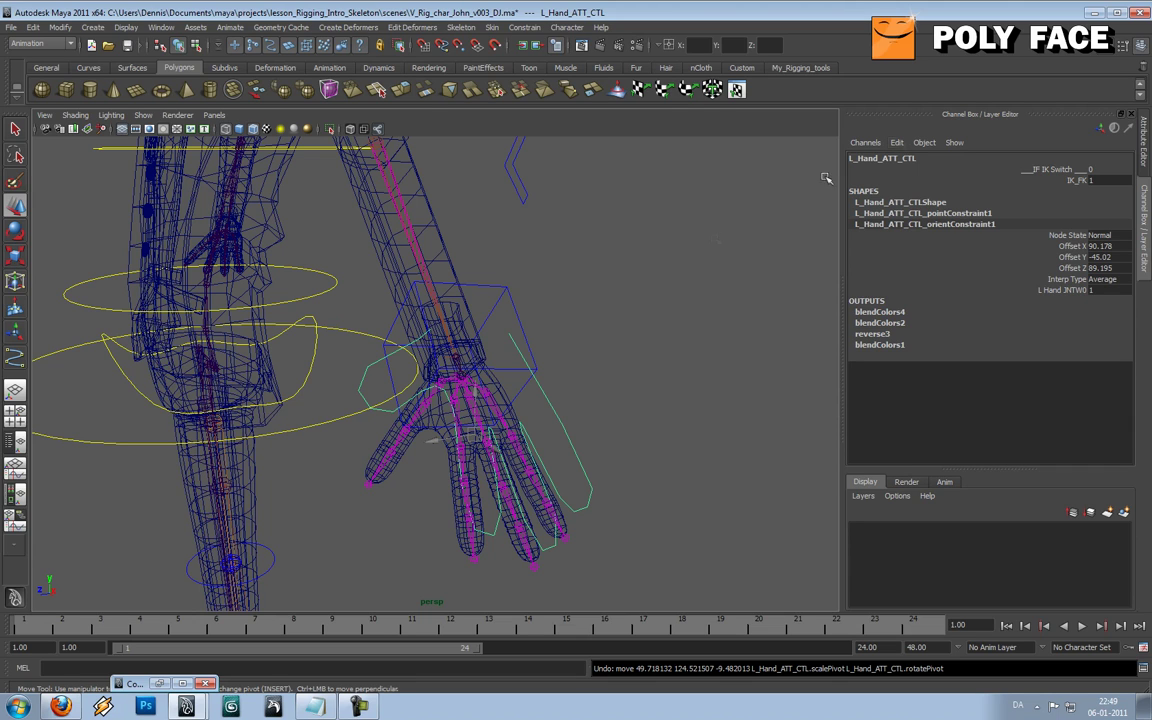
left_click(899, 143)
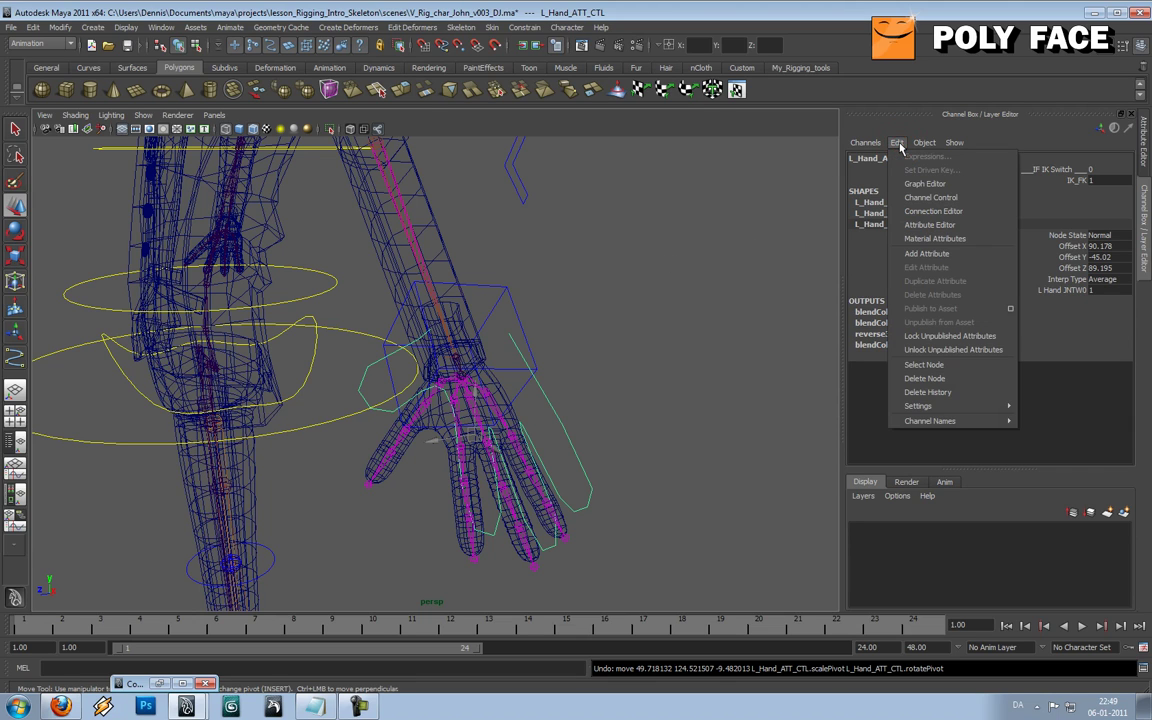
left_click(899, 144)
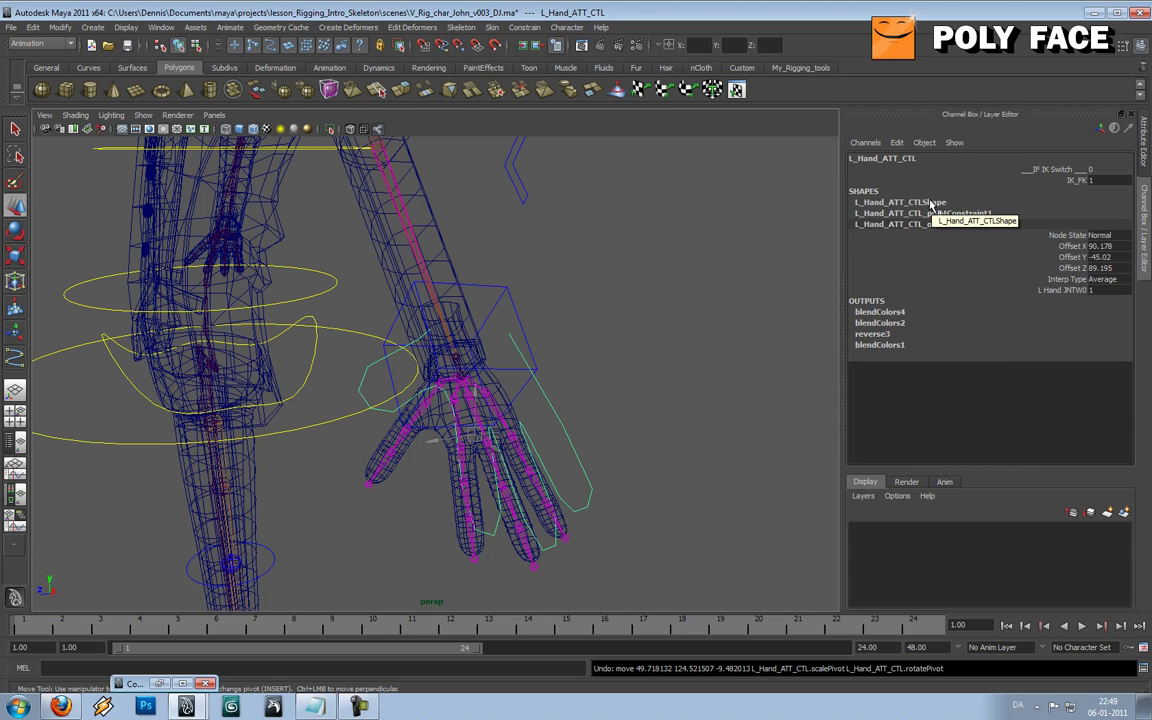
left_click(897, 143)
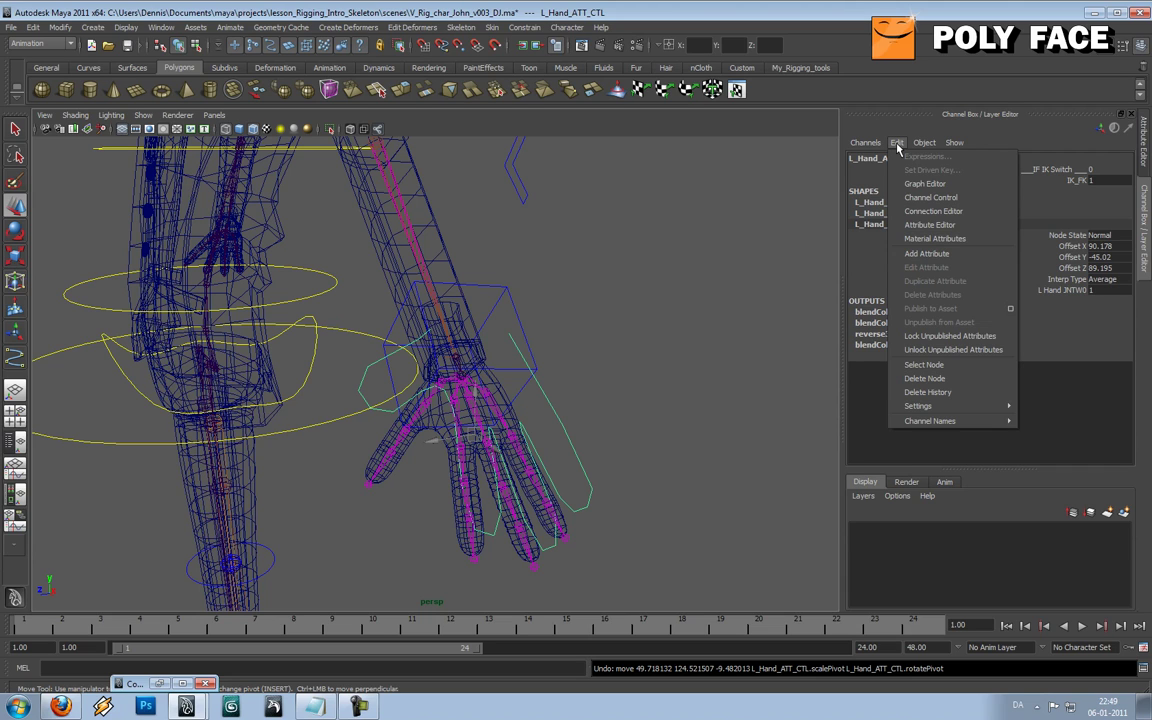
left_click(897, 144)
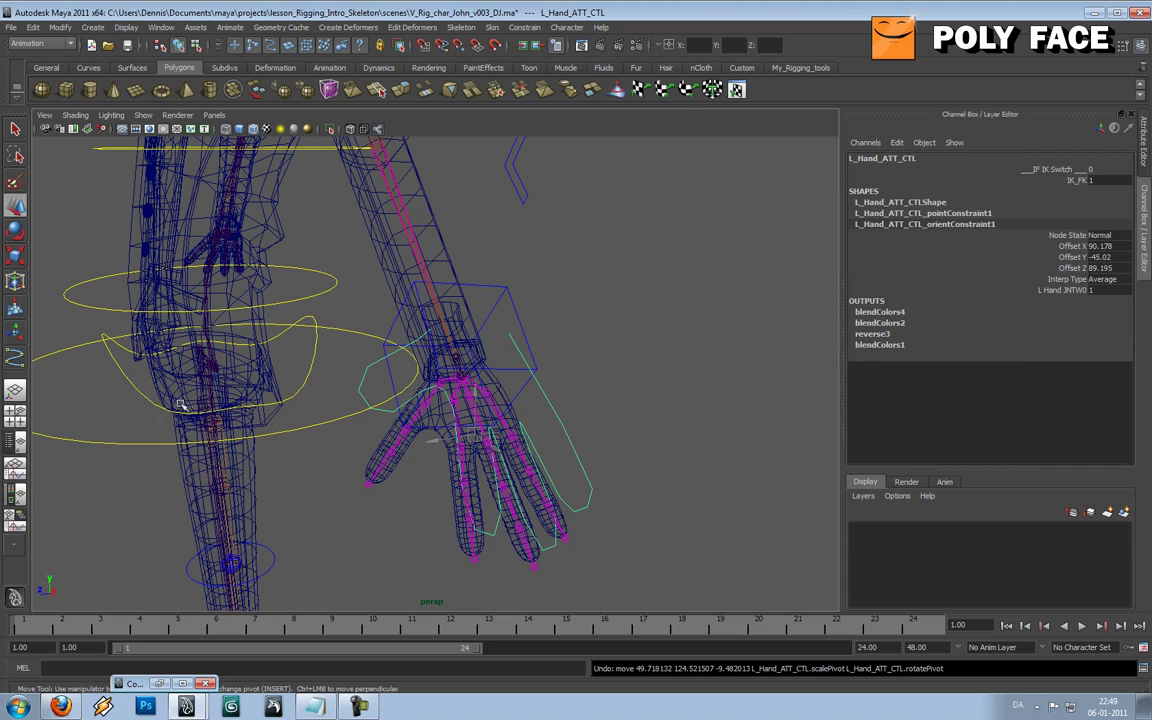
- Show the Outliner and delete the point and orient constraints under L_Hand_ATT_CTL, leaving the control selected
left_click(15, 442)
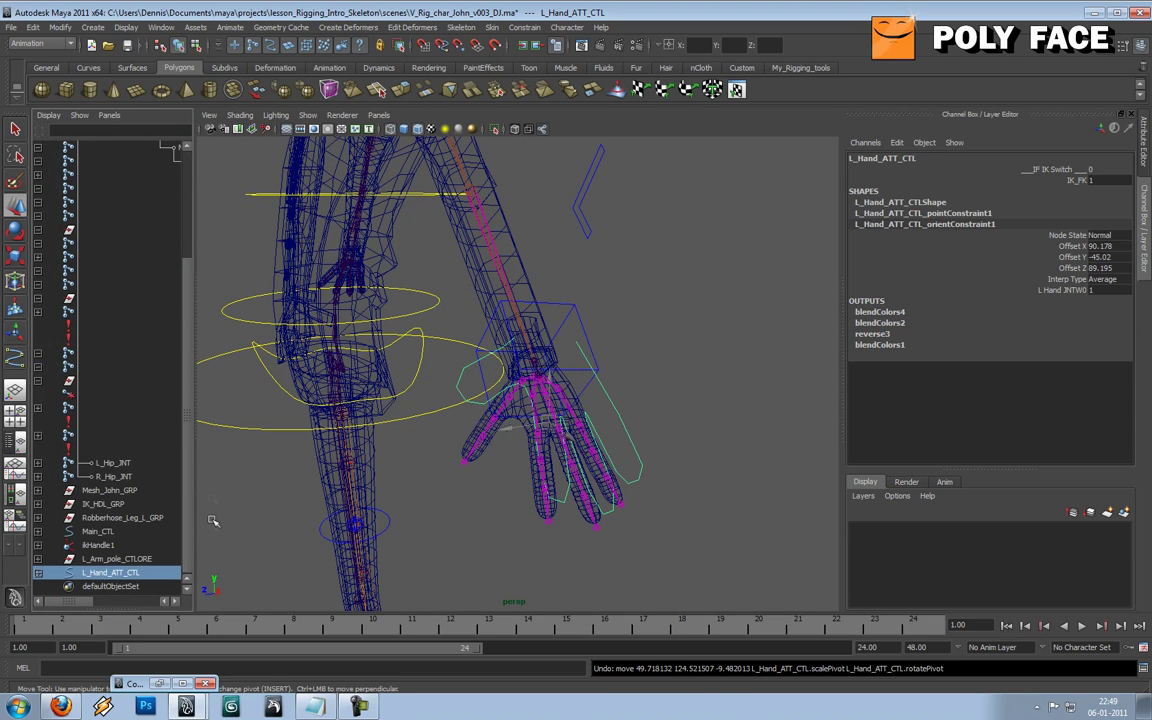
left_click(38, 572)
left_click_drag(184, 510, 190, 562)
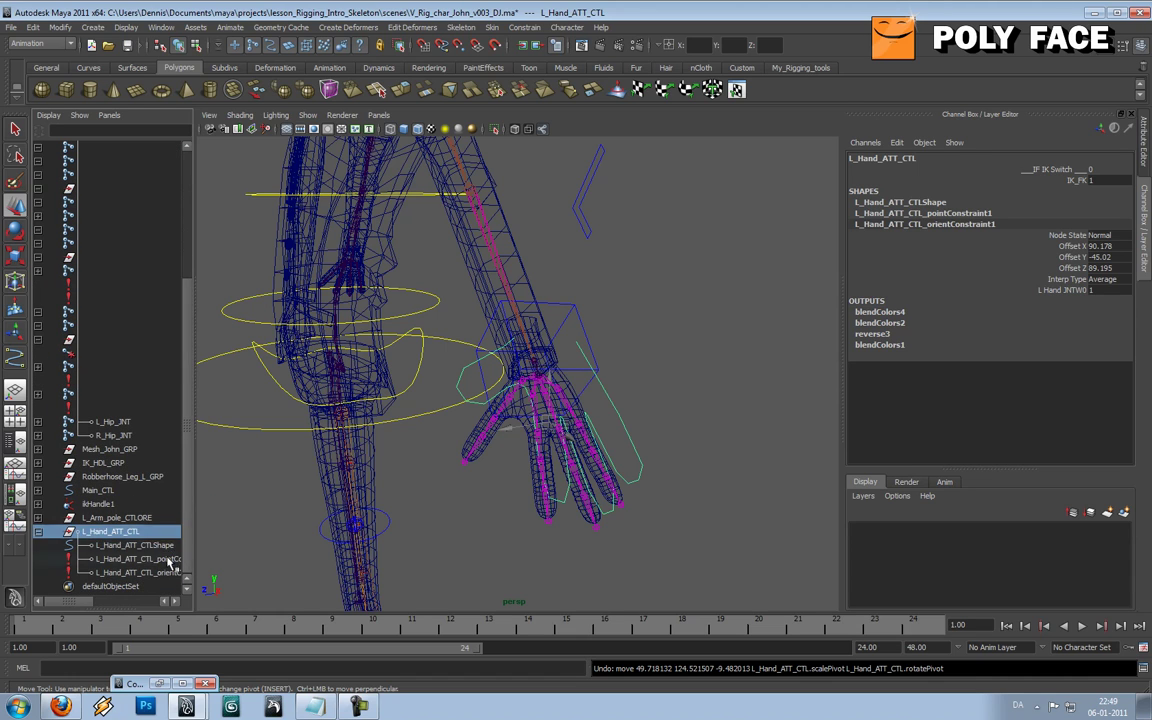
left_click(150, 558)
left_click(150, 572, "shift")
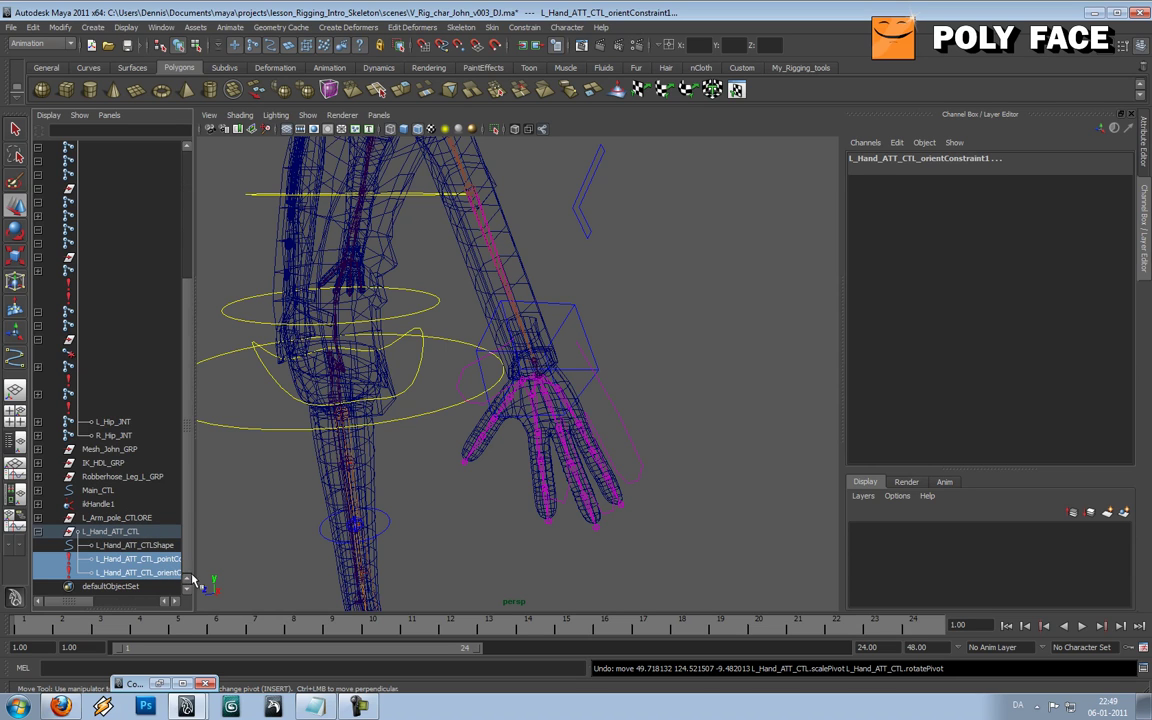
key("Delete")
left_click(131, 560)
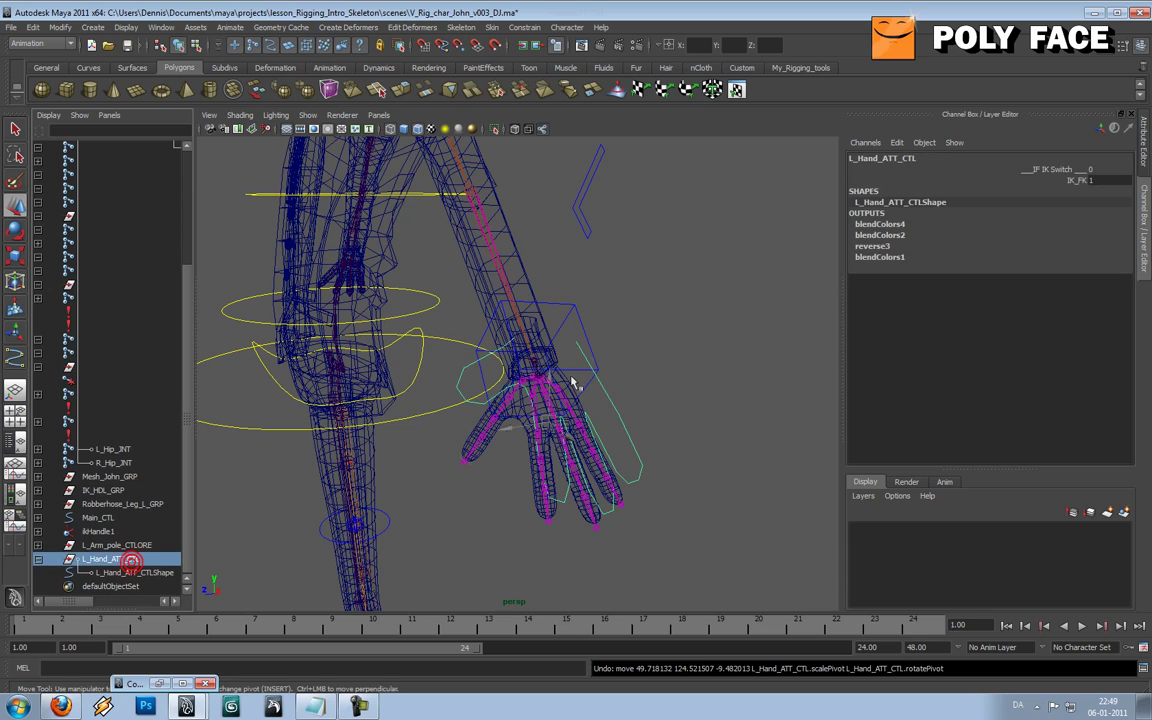
- Test the unconstrained L_Hand_ATT_CTL by rotating L_IK_Hand_CTL 15 degrees about X, and undo the rotation
left_click(580, 345)
left_click_drag(563, 358, 568, 372)
key("ctrl+z")
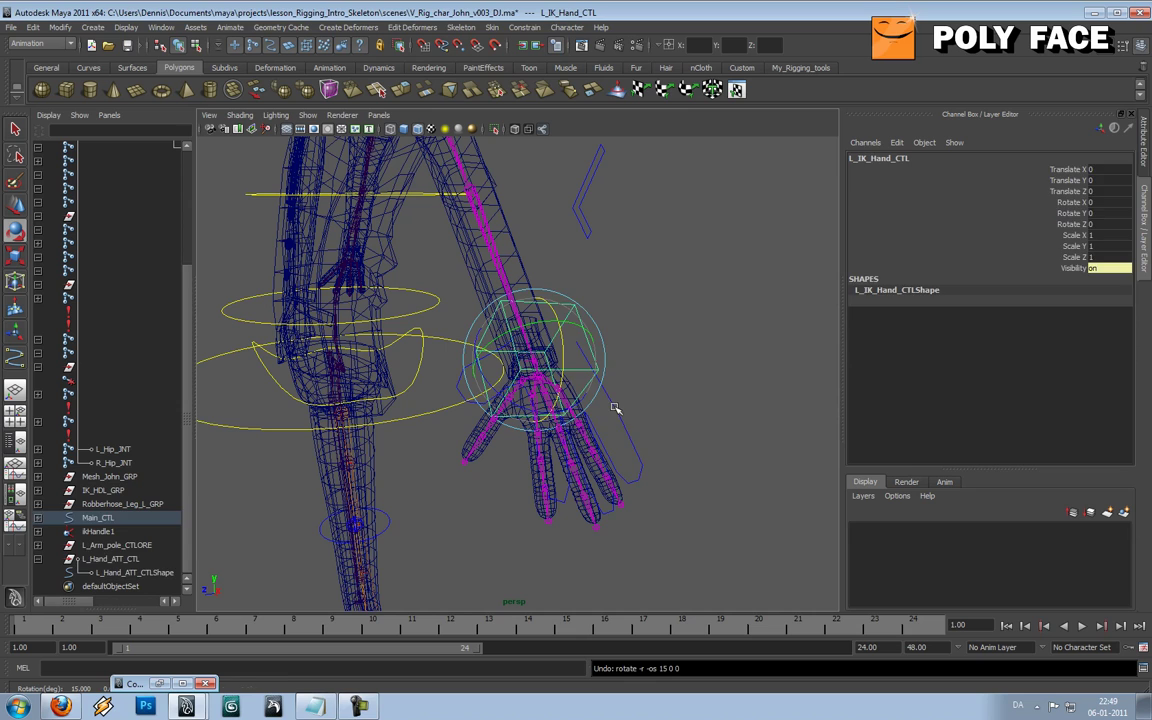
- Make the Translate, Rotate and Scale X, Y and Z channels of L_Hand_ATT_CTL keyable through Channel Control
left_click(615, 408)
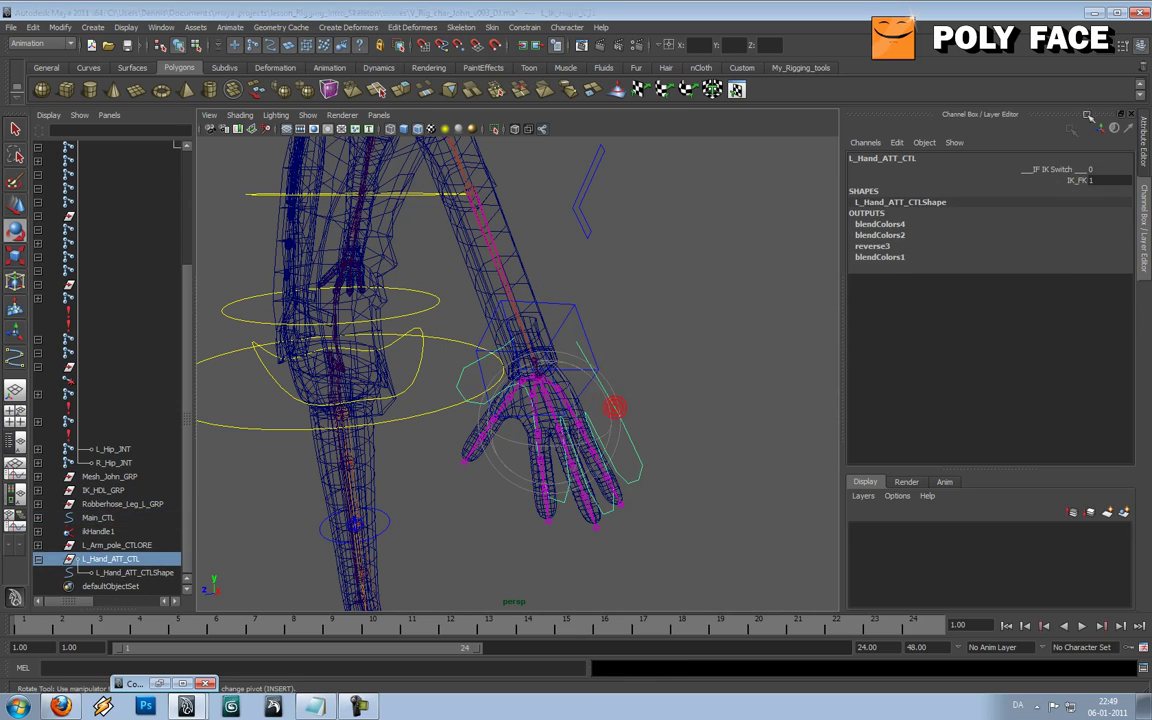
left_click(898, 143)
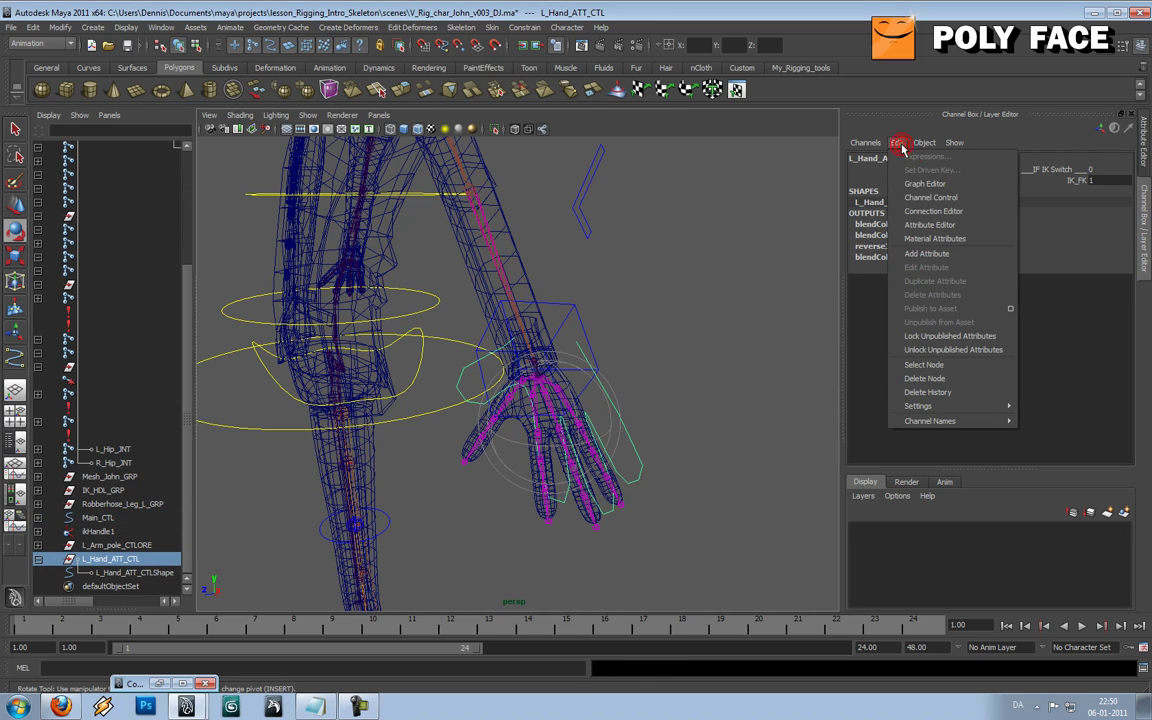
left_click(966, 198)
left_click_drag(616, 245, 698, 143)
left_click_drag(692, 229, 697, 351)
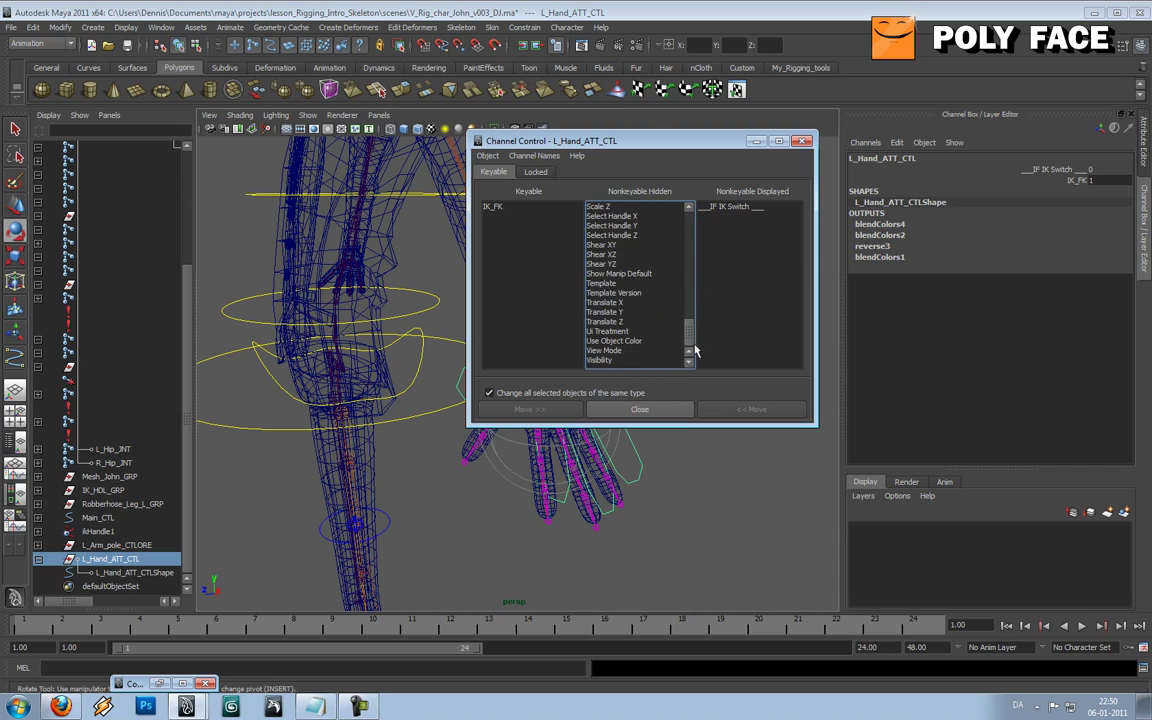
left_click_drag(600, 302, 605, 321)
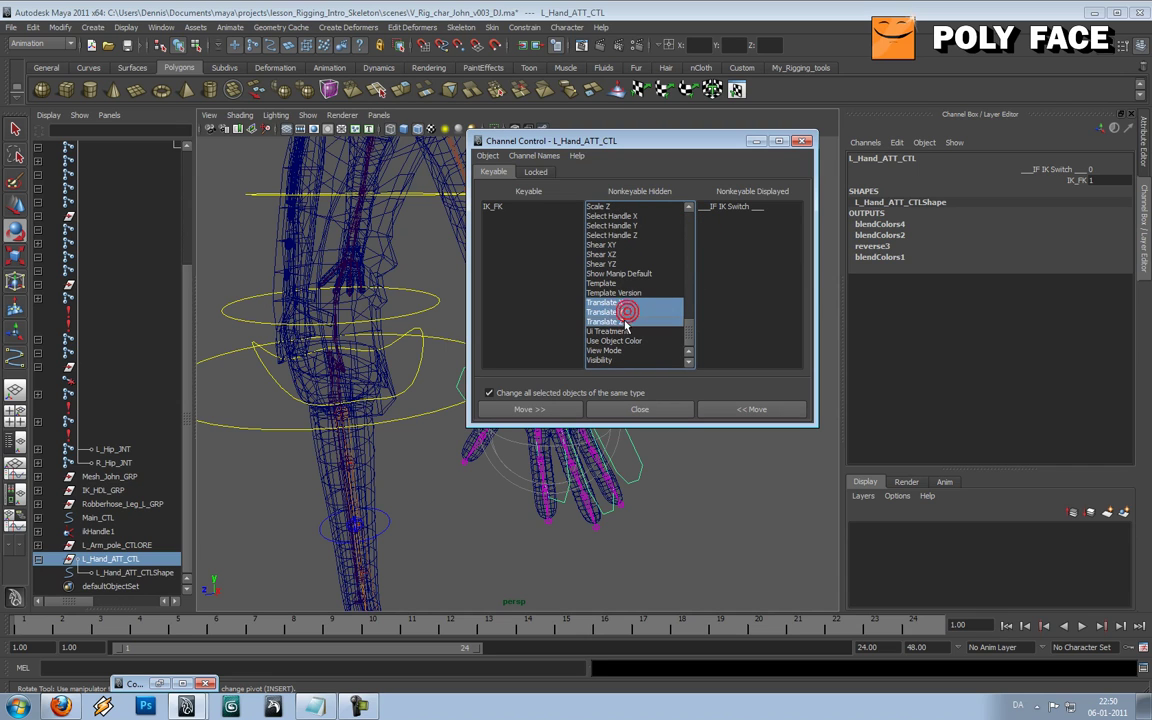
left_click_drag(694, 340, 697, 323)
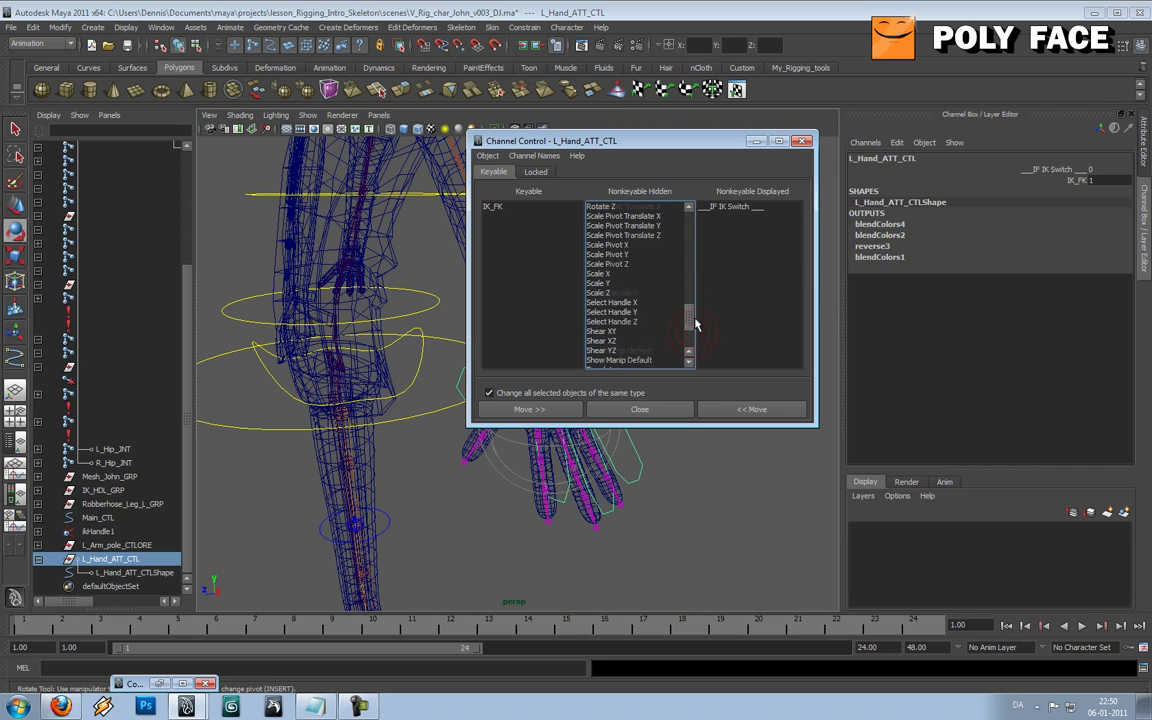
left_click(600, 274, "shift")
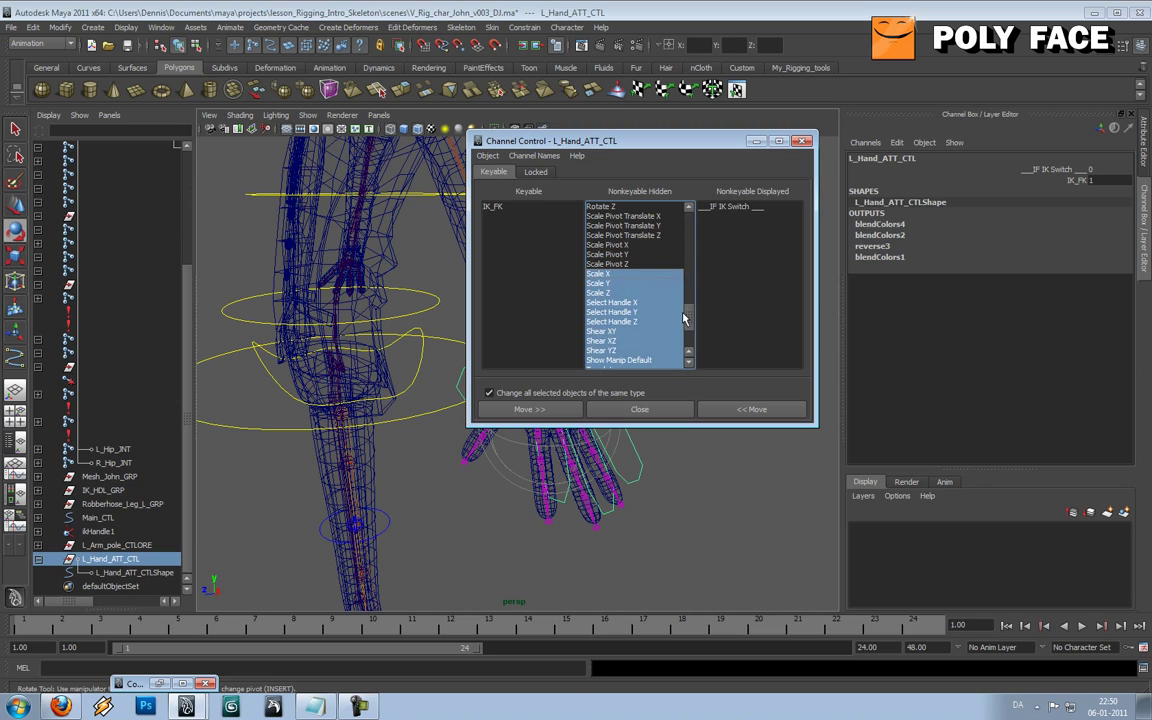
left_click_drag(689, 316, 689, 335)
left_click(612, 303)
left_click(604, 321, "shift")
left_click_drag(690, 331, 690, 316)
left_click_drag(629, 274, 632, 294)
left_click_drag(695, 325, 694, 314)
left_click_drag(600, 245, 613, 263, "ctrl")
left_click(727, 409)
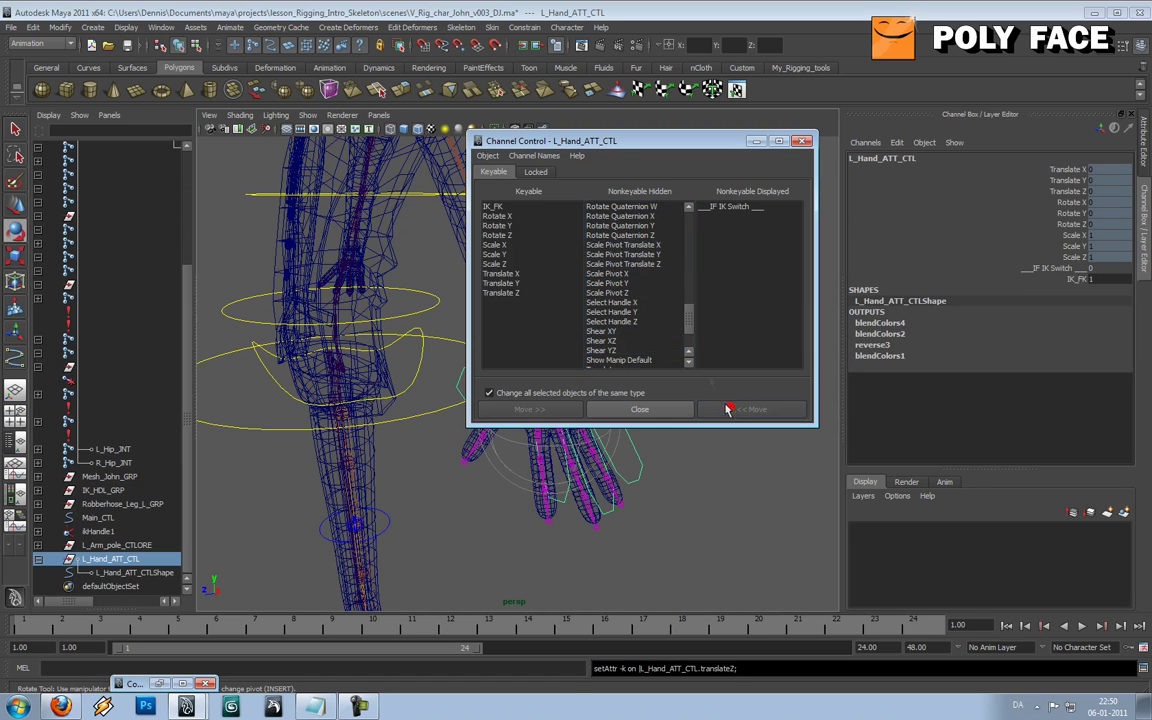
left_click(648, 410)
- Unlock all translate, rotate and scale channels of L_Hand_ATT_CTL
left_click_drag(1078, 170, 1080, 257)
right_click(1080, 257)
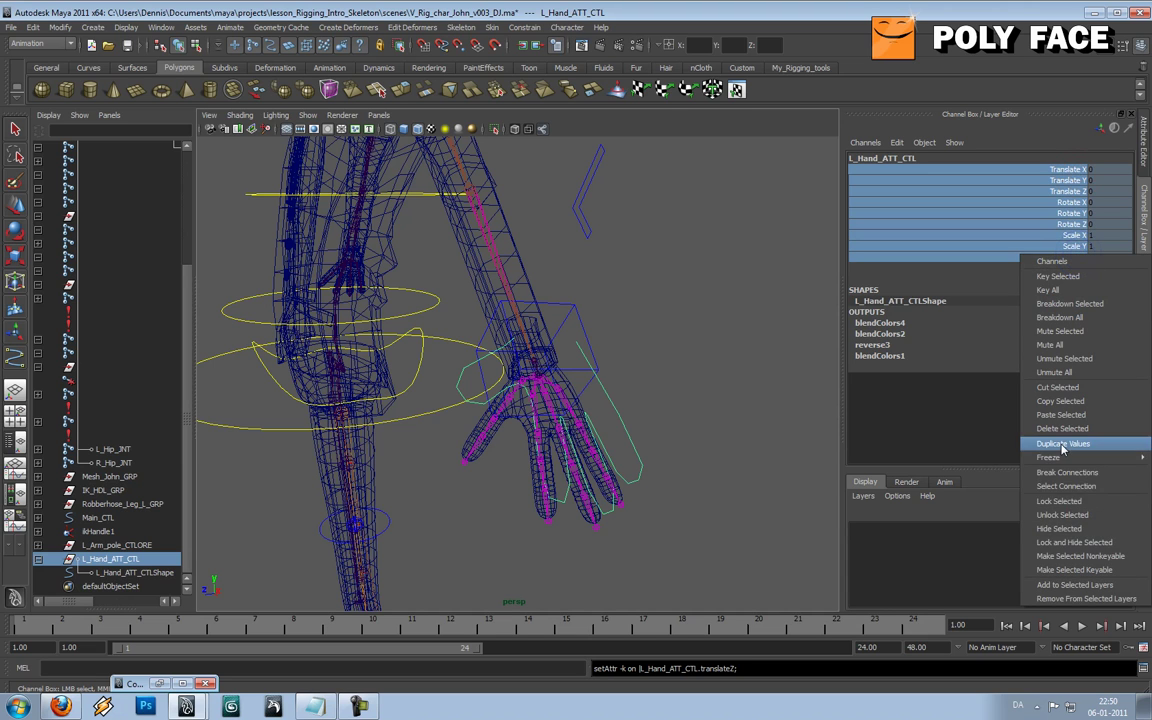
left_click(1098, 529)
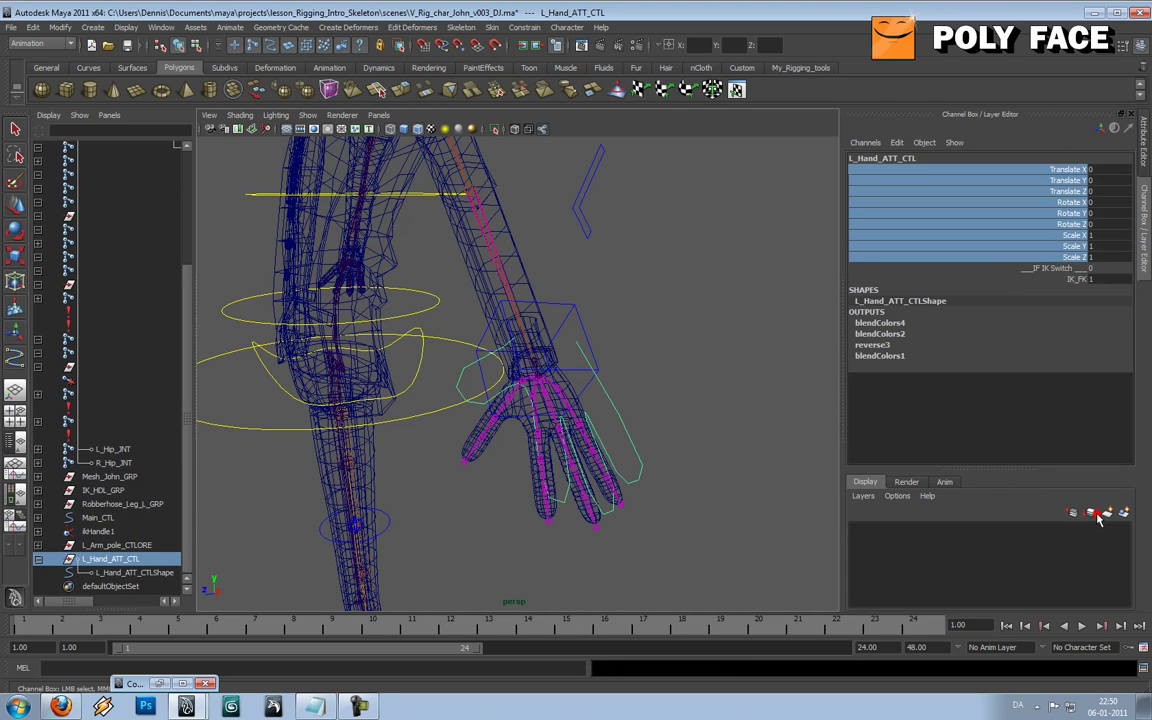
left_click(698, 308)
- Move the pivot of L_Hand_ATT_CTL onto the hand joint at the wrist
mouse_move(634, 342)
left_mouse_down("alt")
mouse_move(663, 342)
mouse_move(666, 381)
mouse_move(632, 330)
left_mouse_up("alt")
left_click(666, 378)
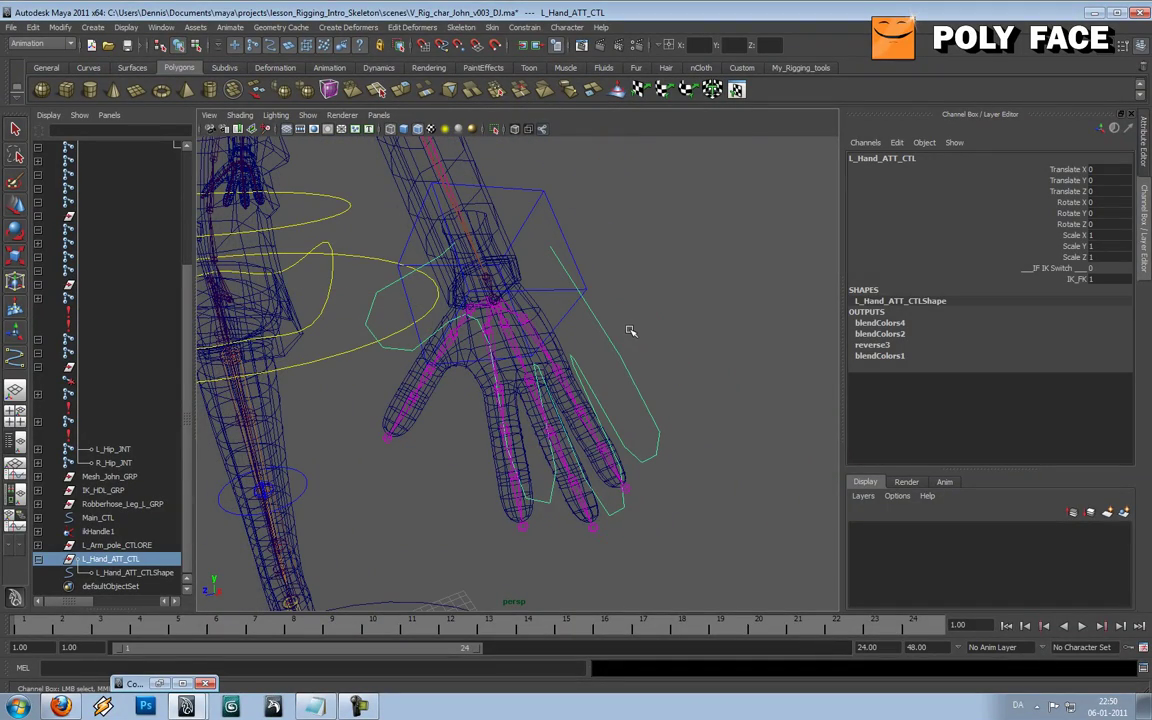
key("w")
key("f")
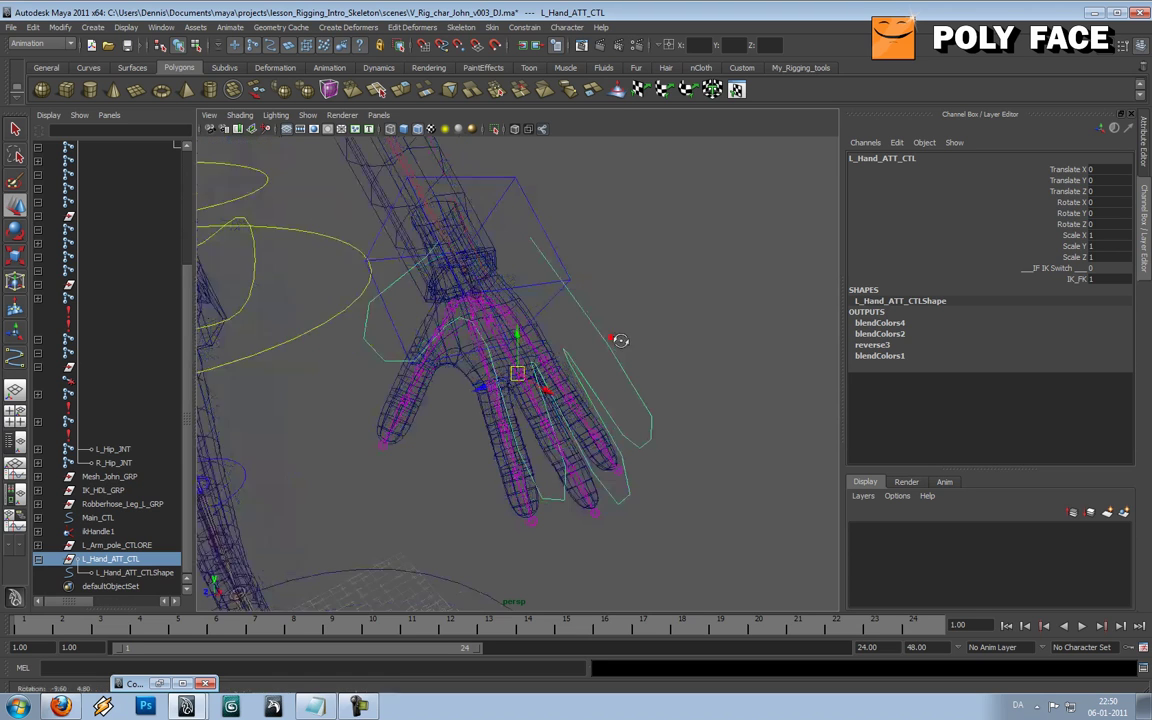
key("Insert")
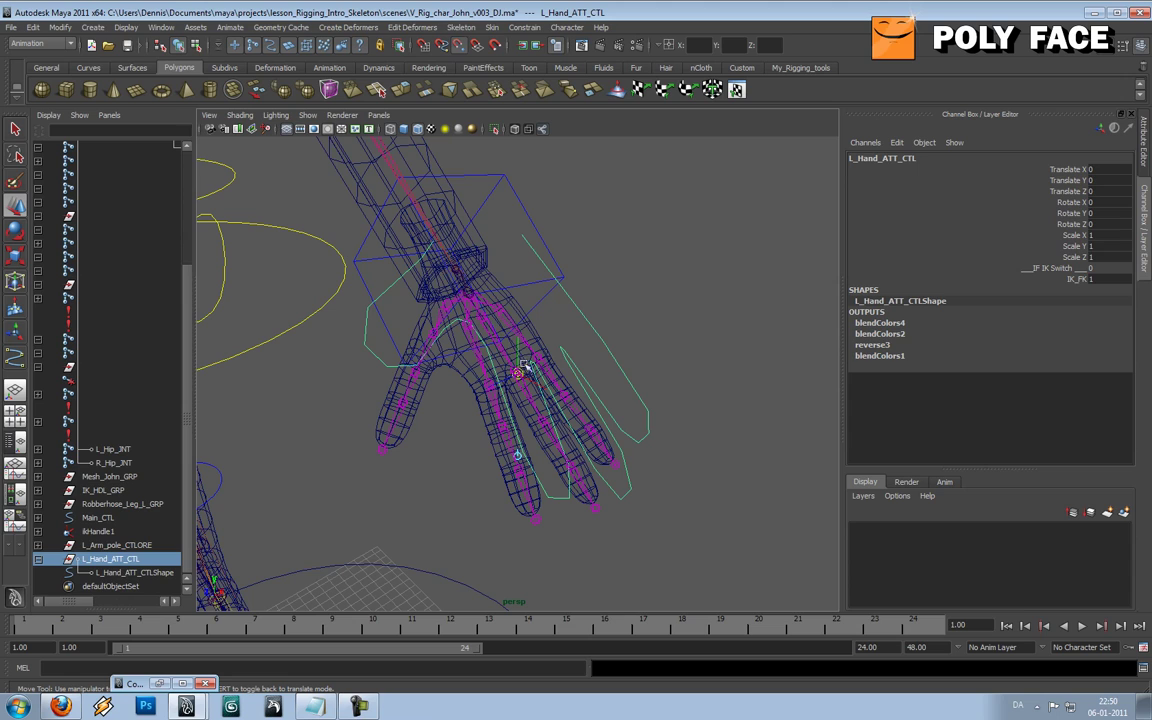
left_click_drag(519, 374, 467, 292)
left_click_drag(527, 329, 493, 315, "alt")
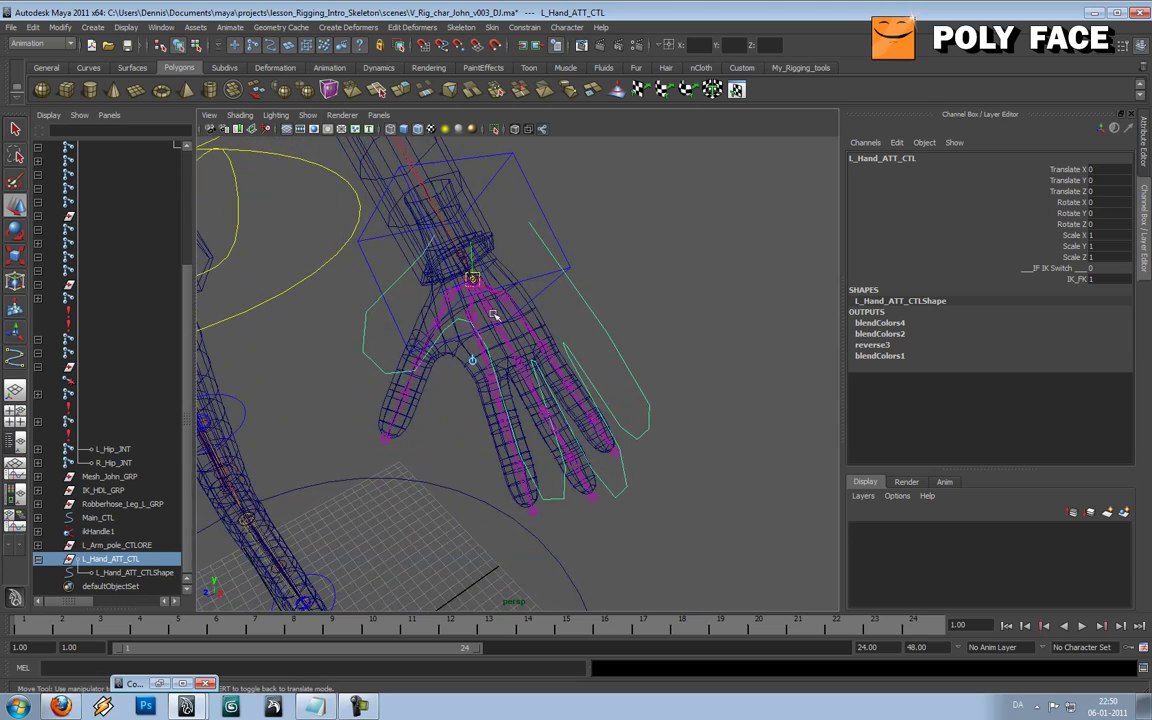
key("Insert")
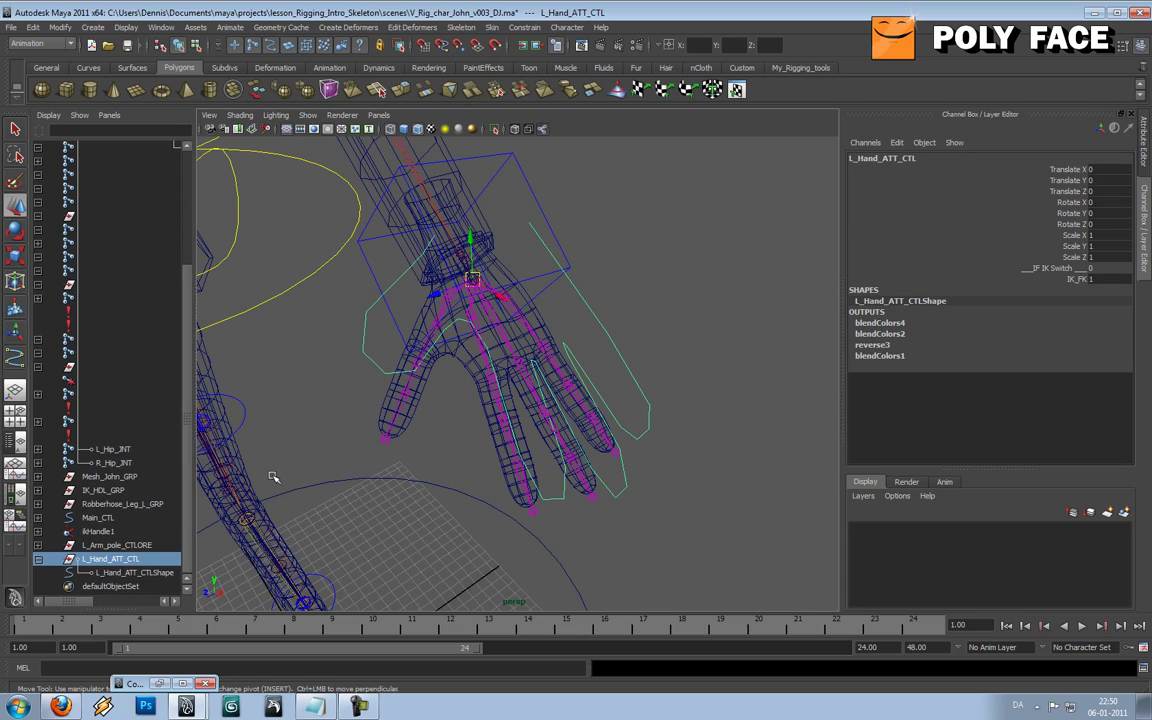
- Duplicate L_Hand_ATT_CTL and rename the copy L_Hand_ATT_CTLORE
left_click(38, 558)
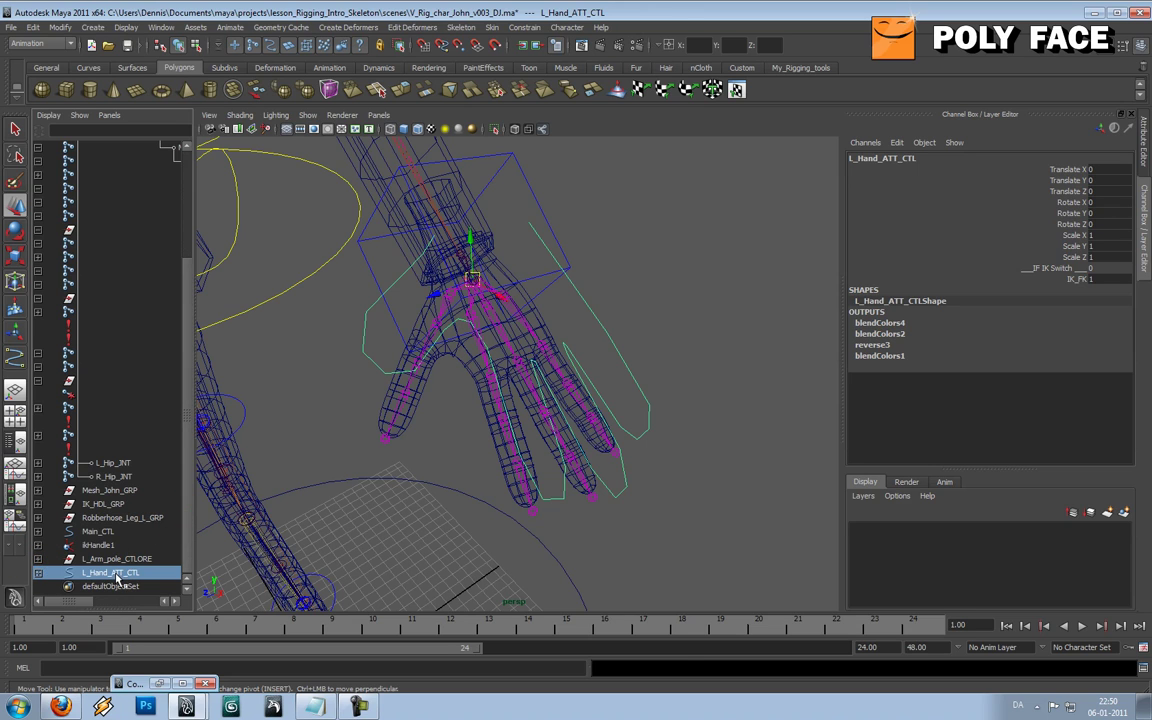
key("ctrl+d")
scroll(165, 475, "down", 1)
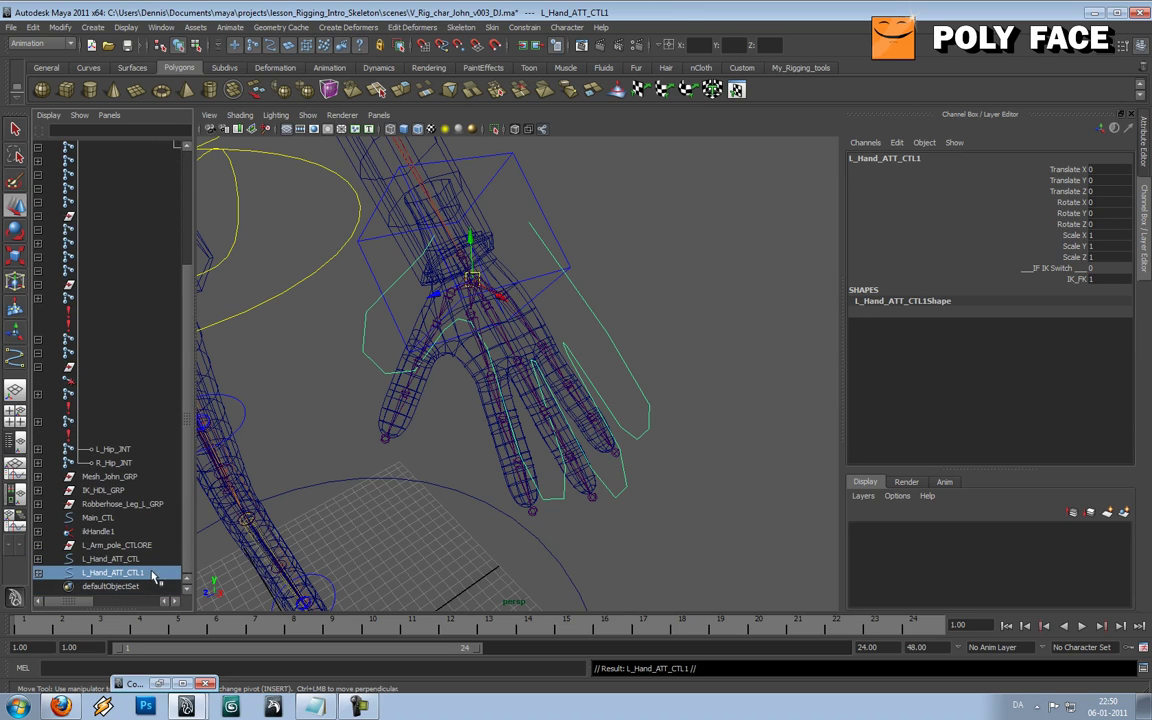
double_click(152, 574)
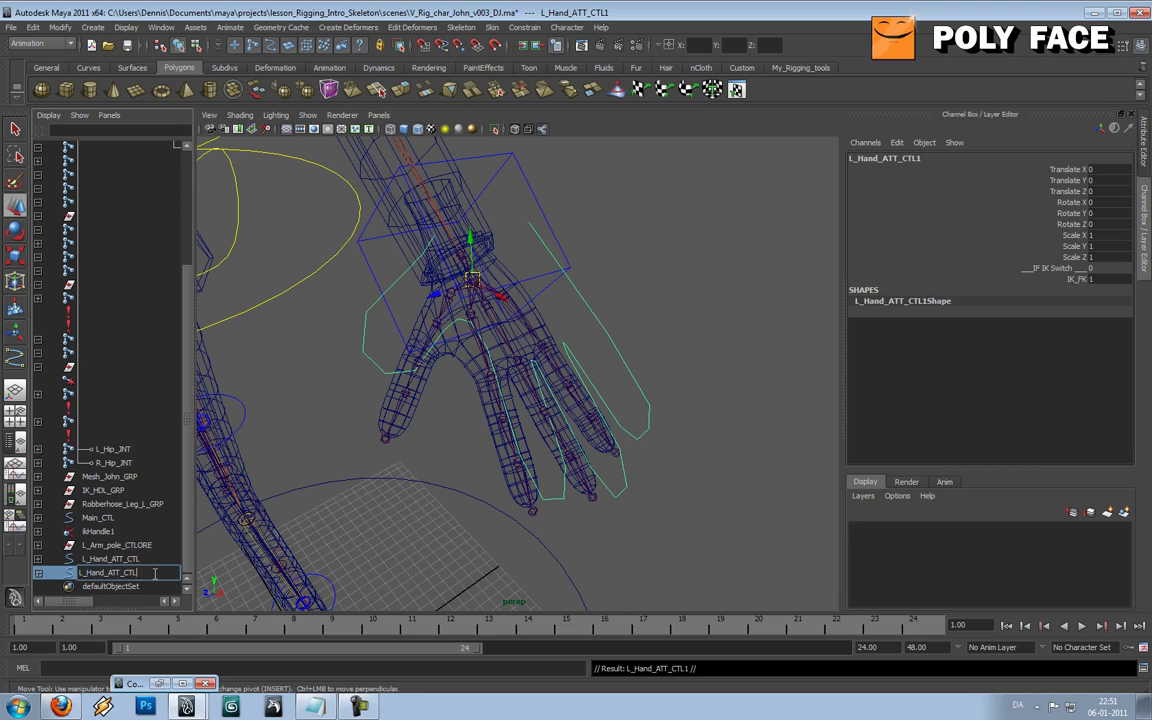
type("ORE")
key("Return")
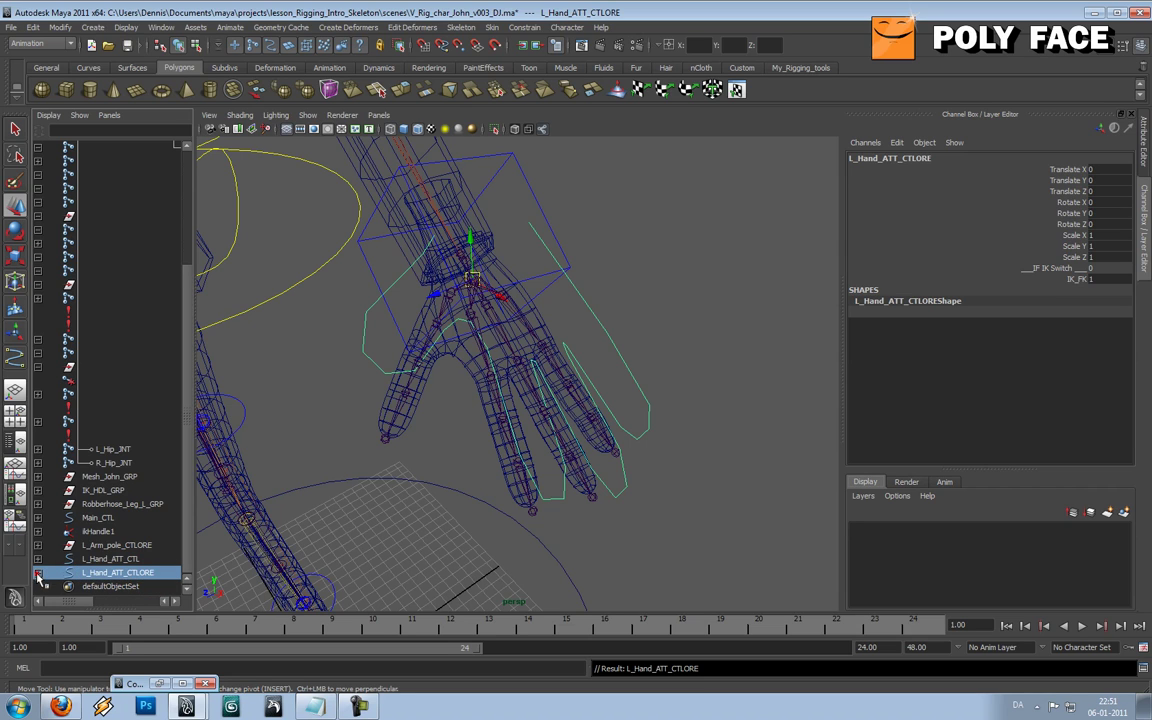
- Delete the curve shape under L_Hand_ATT_CTLORE and parent L_Hand_ATT_CTL to it
left_click(100, 595)
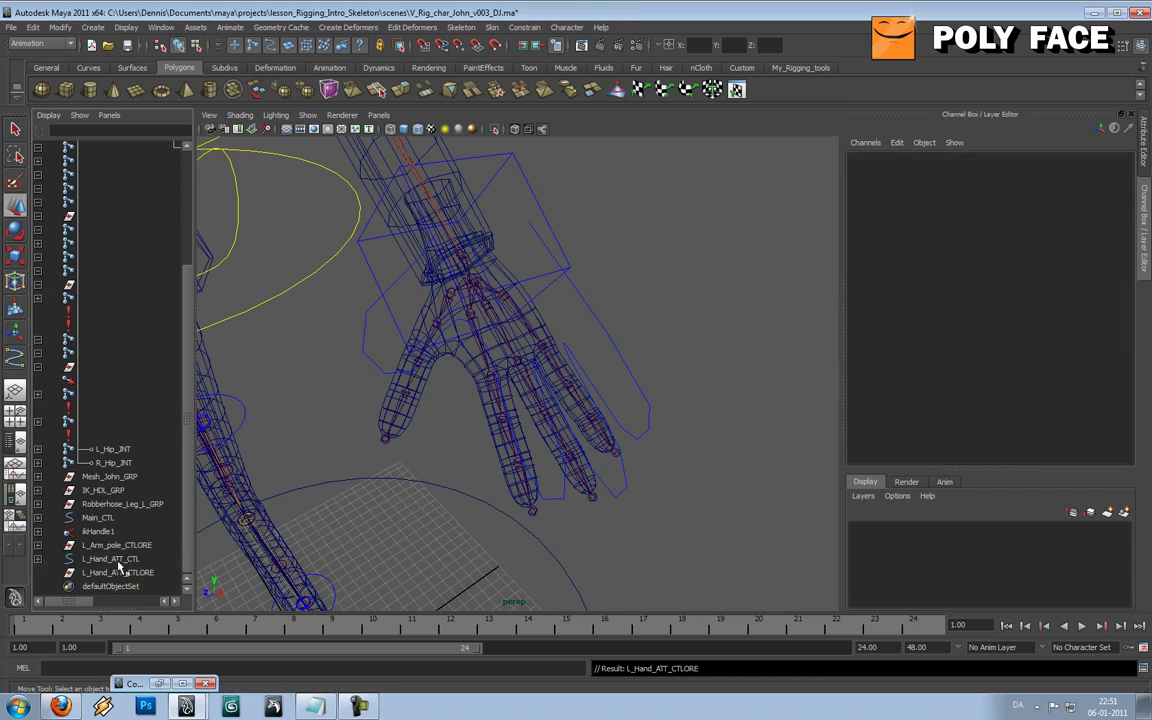
left_click(118, 560)
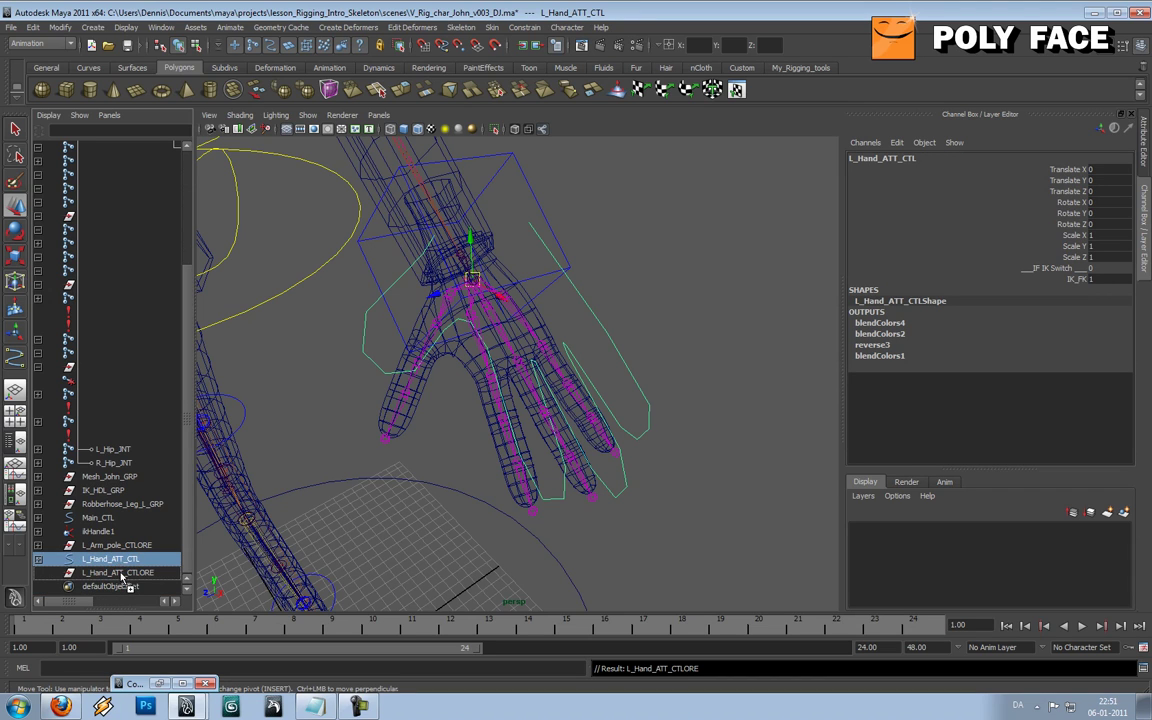
middle_click_drag(121, 578, 122, 573)
left_click(122, 559)
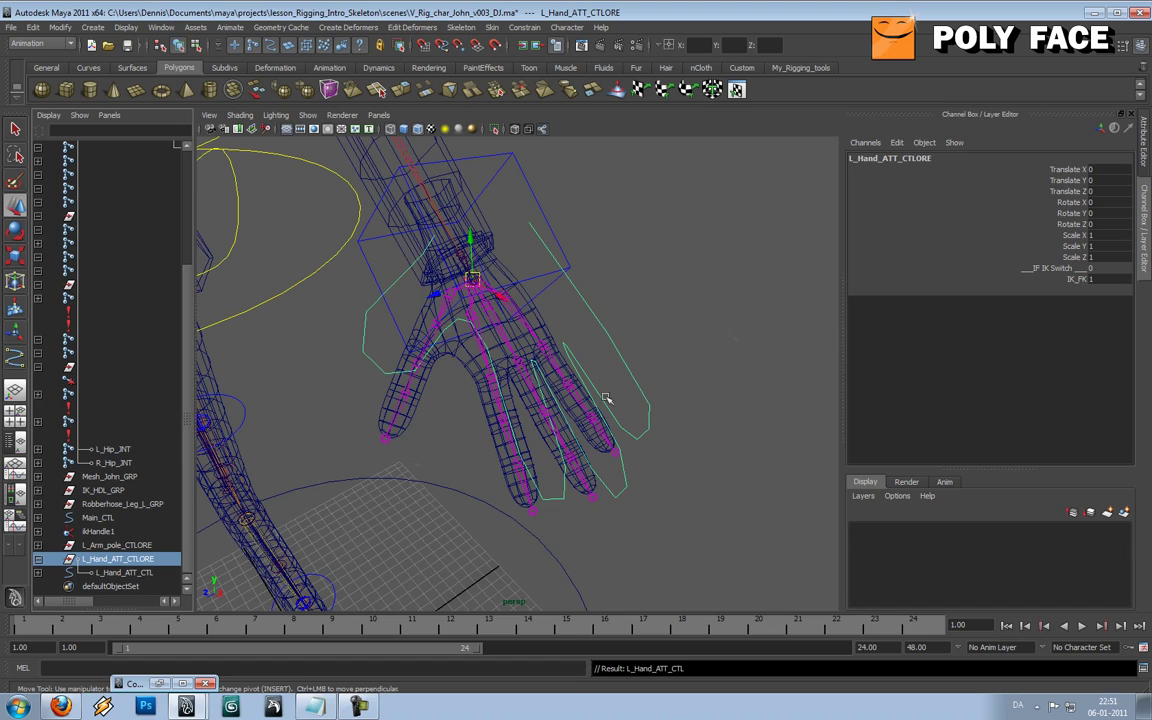
- Point and orient constrain L_Hand_ATT_CTLORE to L_Hand_JNT
mouse_move(700, 345)
left_mouse_down("alt")
mouse_move(735, 327)
mouse_move(700, 333)
left_mouse_up("alt")
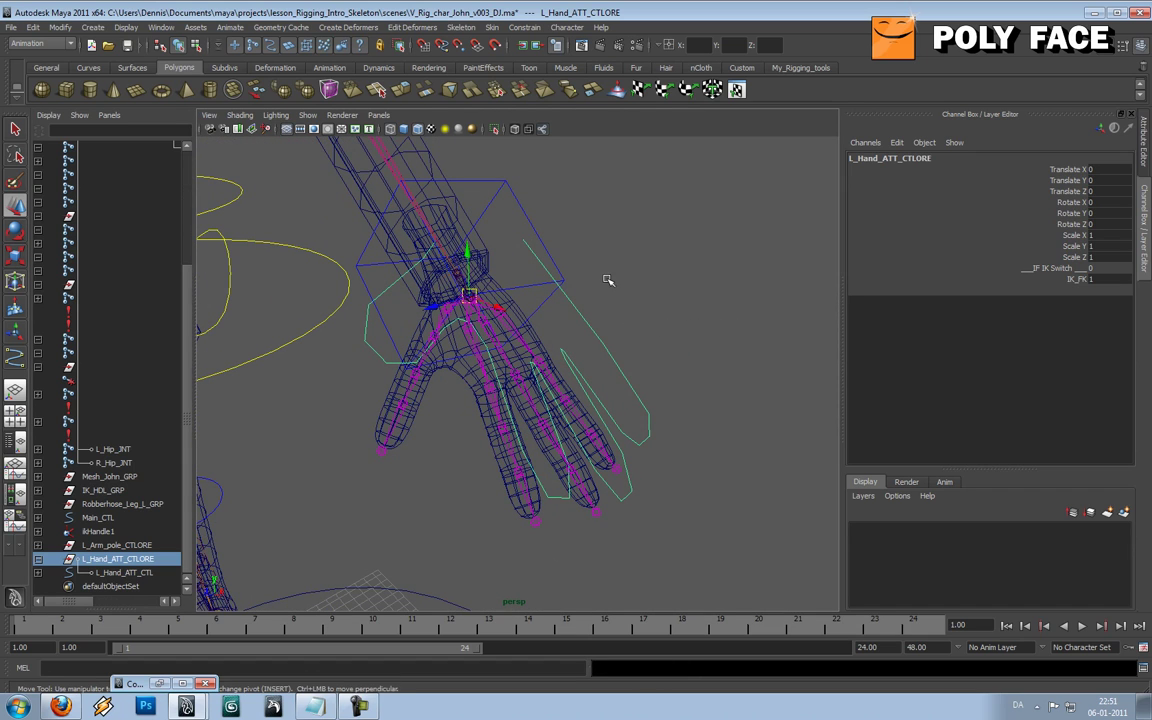
left_click(491, 328, "shift")
key("ctrl+z")
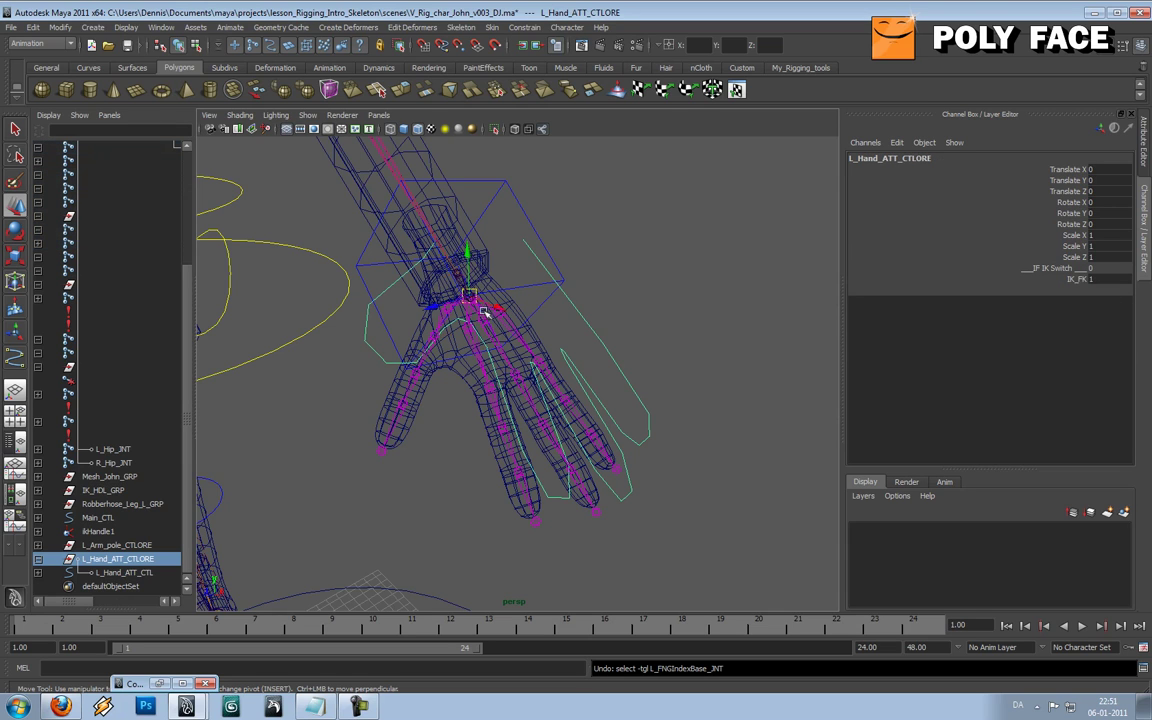
left_click(483, 313)
left_click_drag(490, 314, 528, 318, "alt")
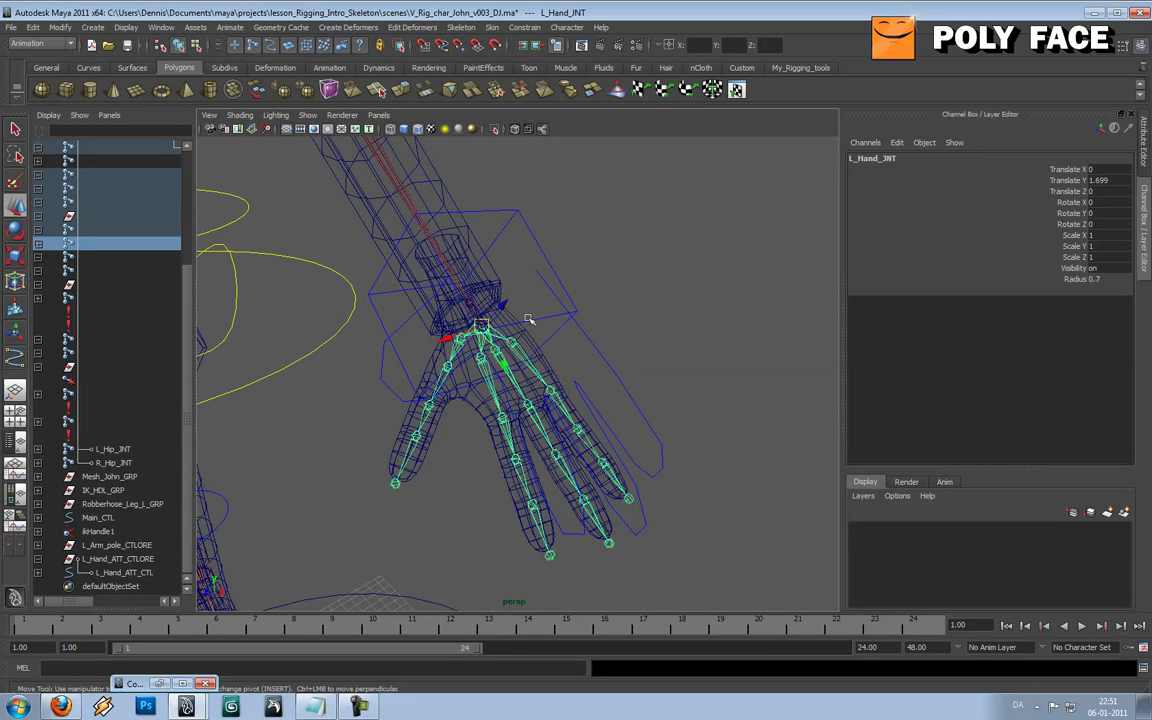
left_click(122, 561)
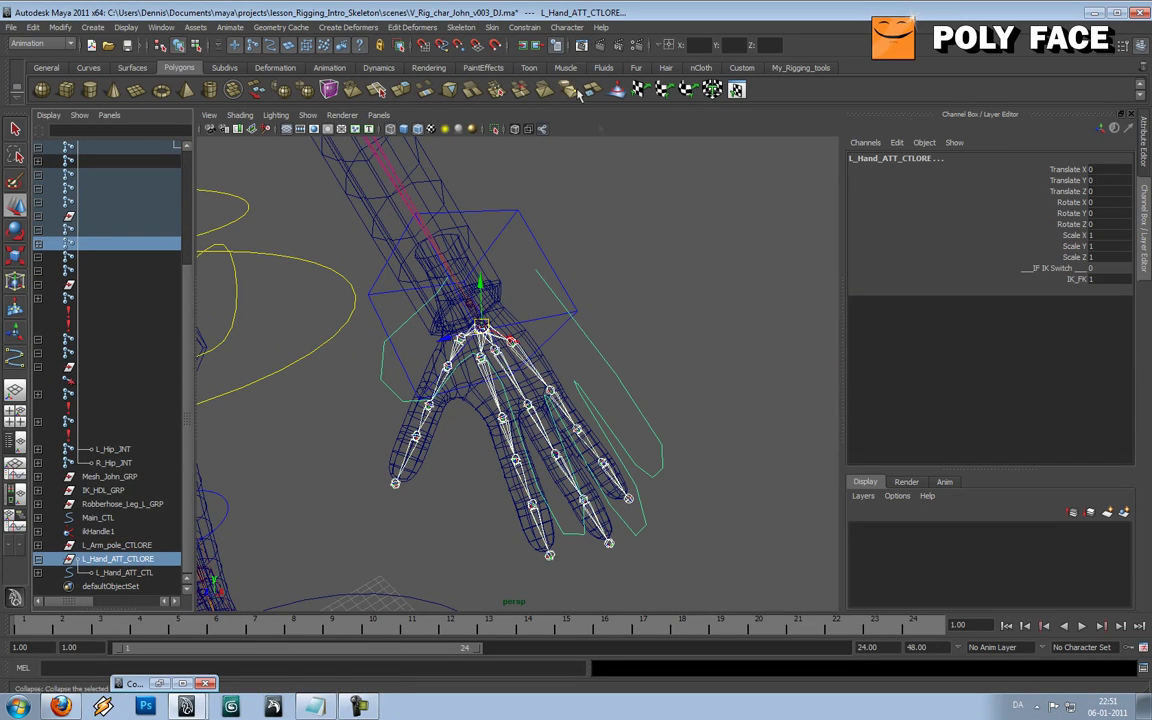
left_click(525, 27)
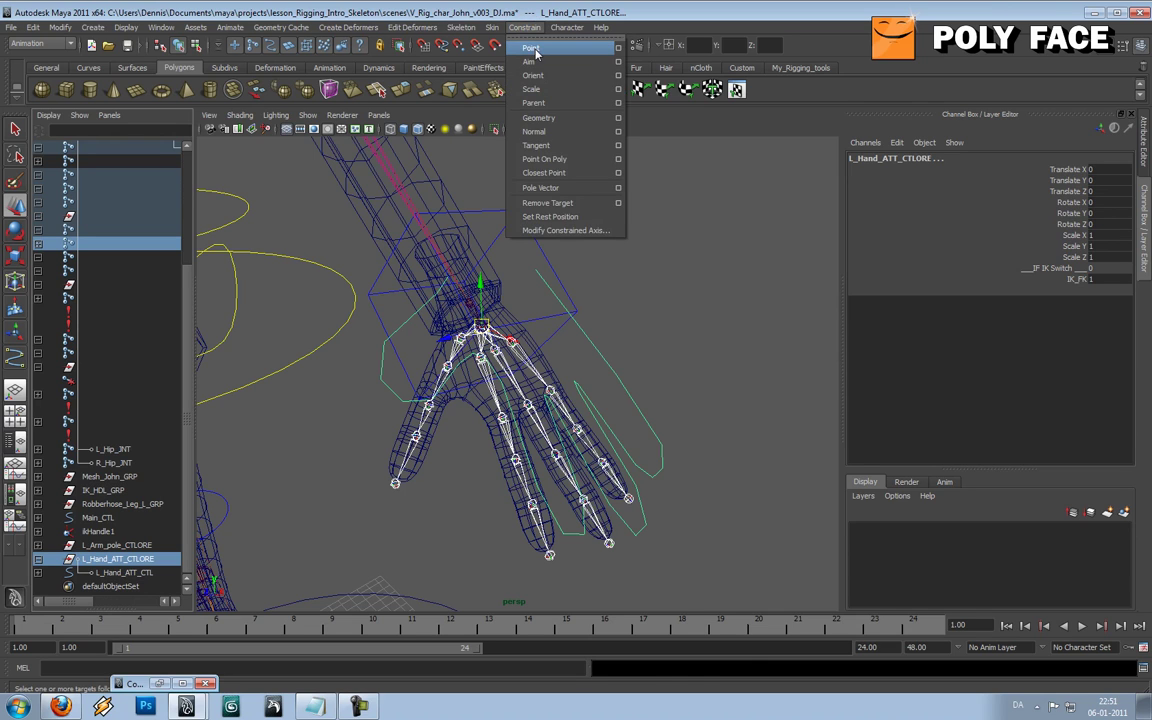
left_click(530, 48)
left_click(522, 27)
left_click(532, 75)
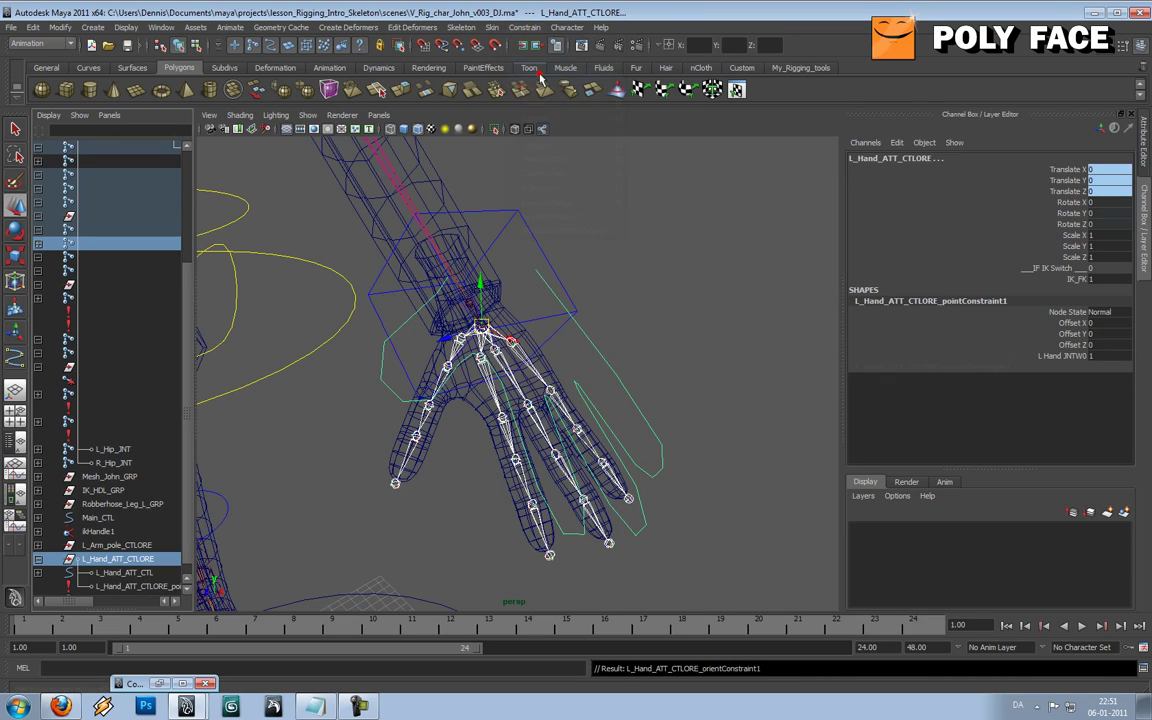
- Test whether the hand attribute control follows by rotating L_IK_Hand_CTL, including 45 degrees about X, and undo the test rotations
left_click(566, 300)
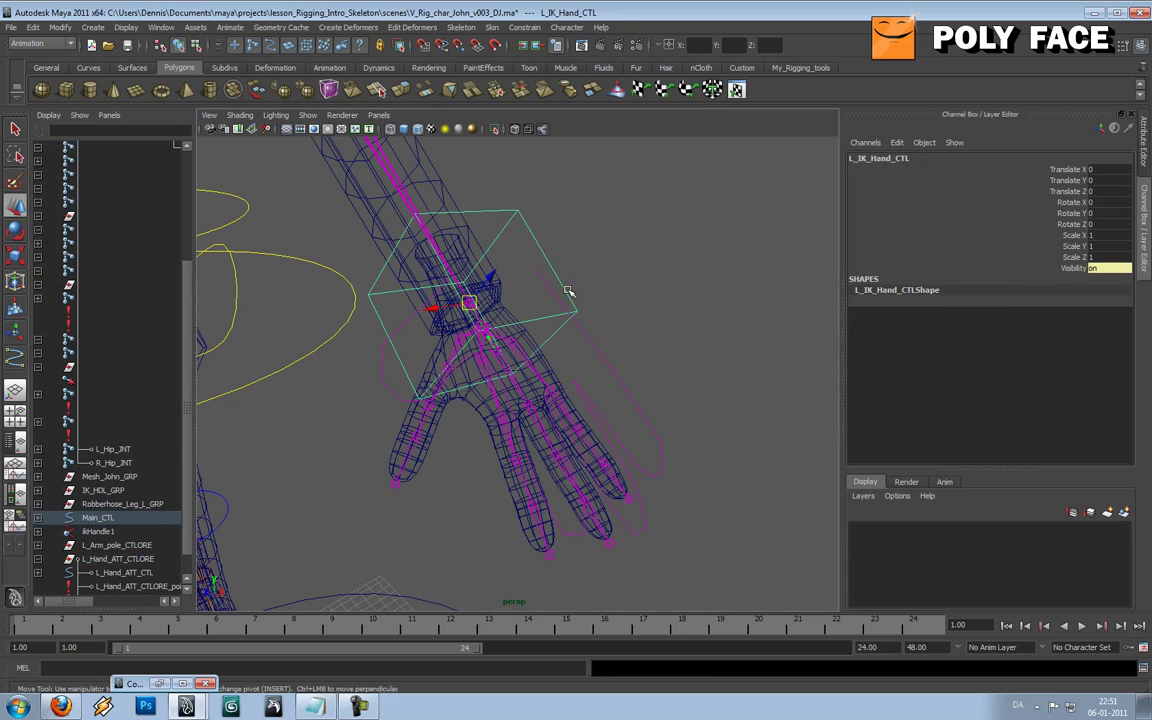
key("e")
left_click_drag(512, 315, 568, 241)
left_click_drag(455, 292, 503, 403)
key("ctrl+z")
key("ctrl+z")
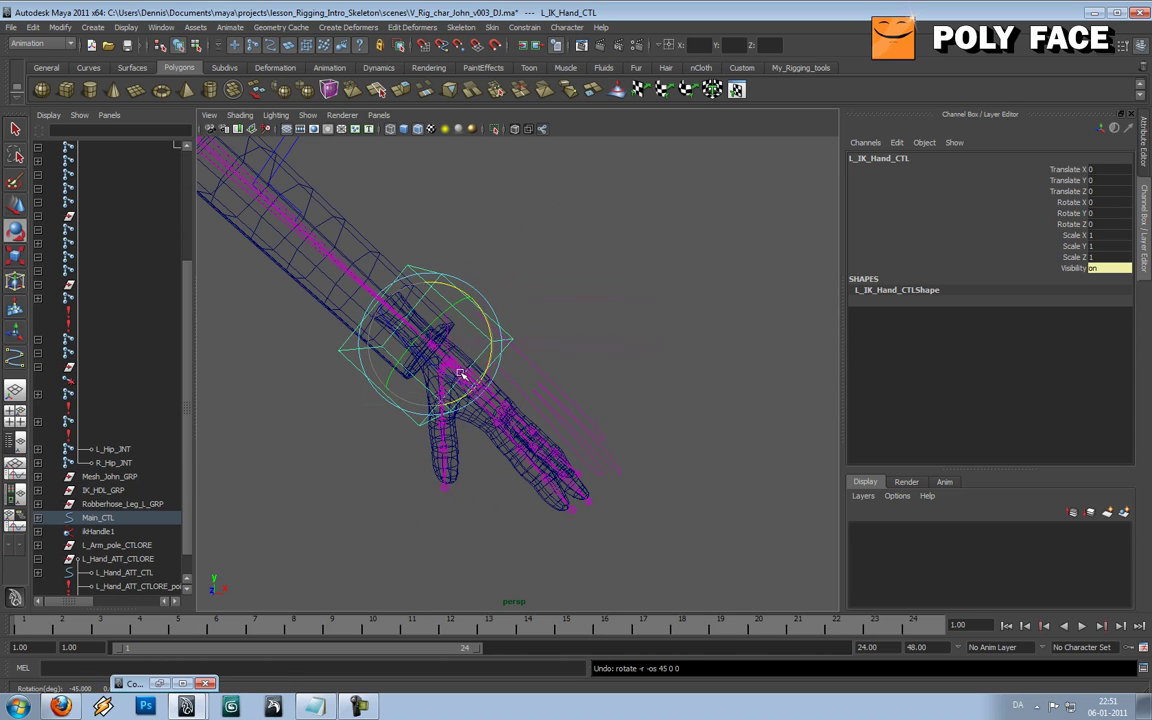
left_click_drag(432, 388, 440, 323, "alt")
mouse_move(592, 345)
left_mouse_down()
mouse_move(581, 314)
mouse_move(598, 327)
left_mouse_up()
key("ctrl+z")
- Collapse the M_Spine_01_JNT hierarchy, check the nodes under L_Hand_ATT_CTLORE, and collapse that group too
left_click(748, 330)
left_click_drag(748, 330, 538, 332, "alt")
scroll(165, 340, "up", 10)
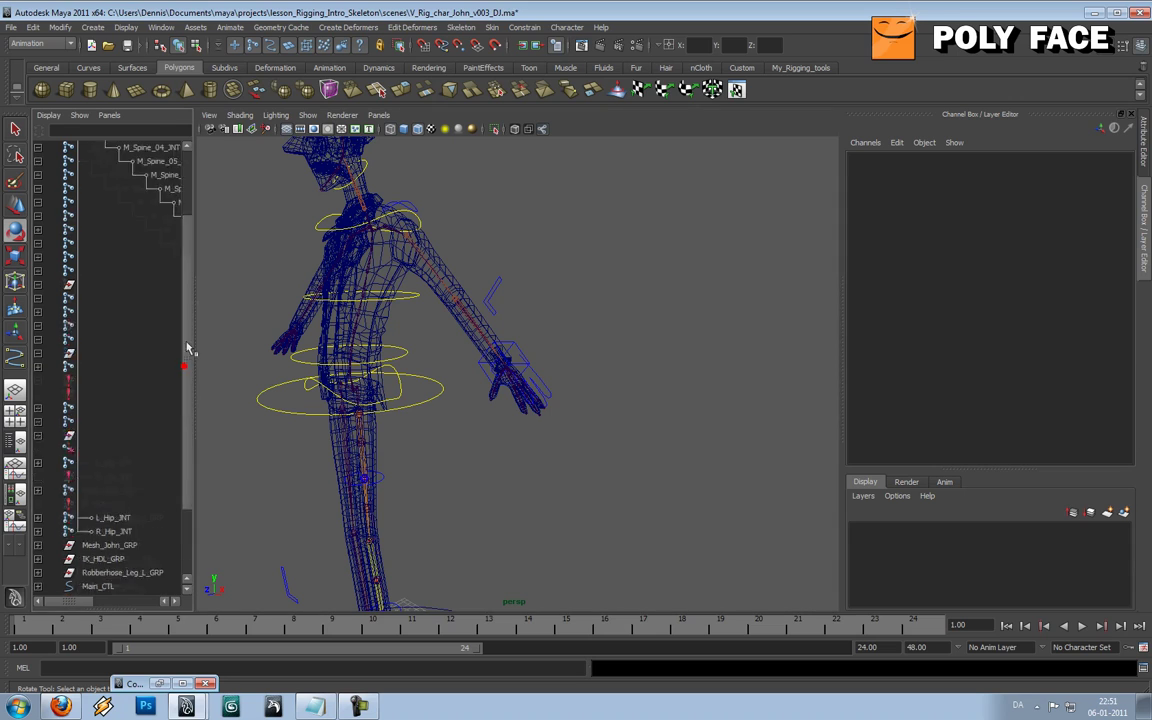
left_click(38, 202)
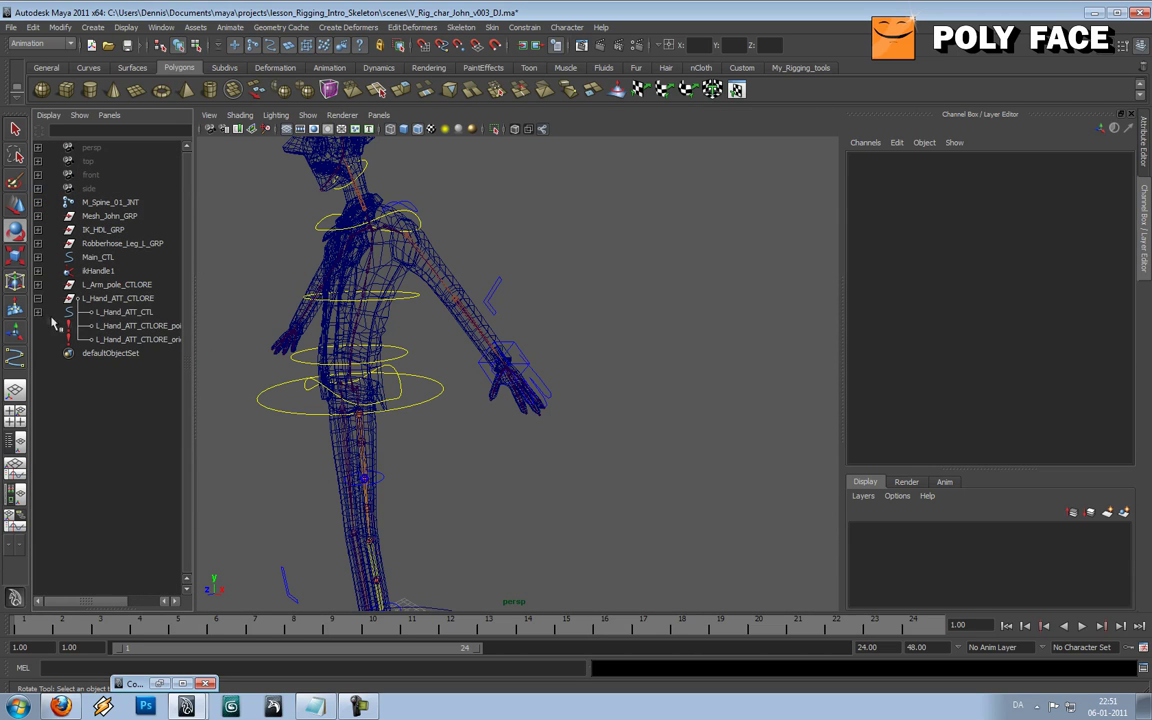
left_click(105, 313)
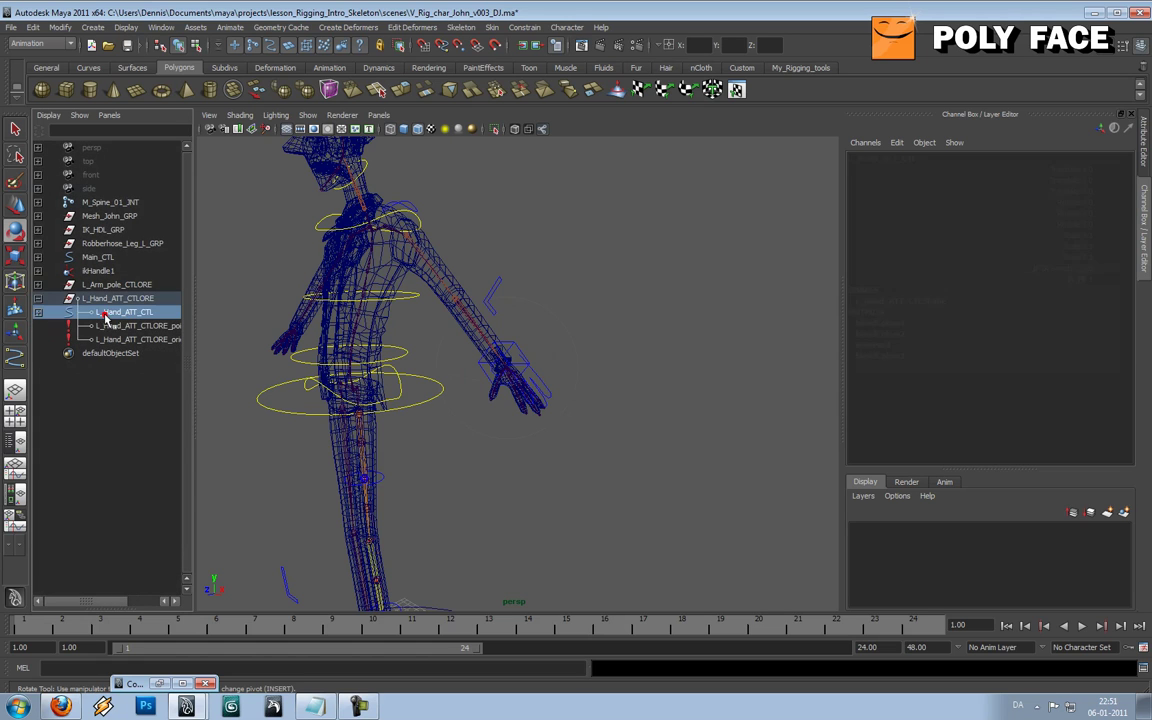
left_click(110, 326)
left_click(110, 312)
left_click(100, 298)
left_click(38, 298)
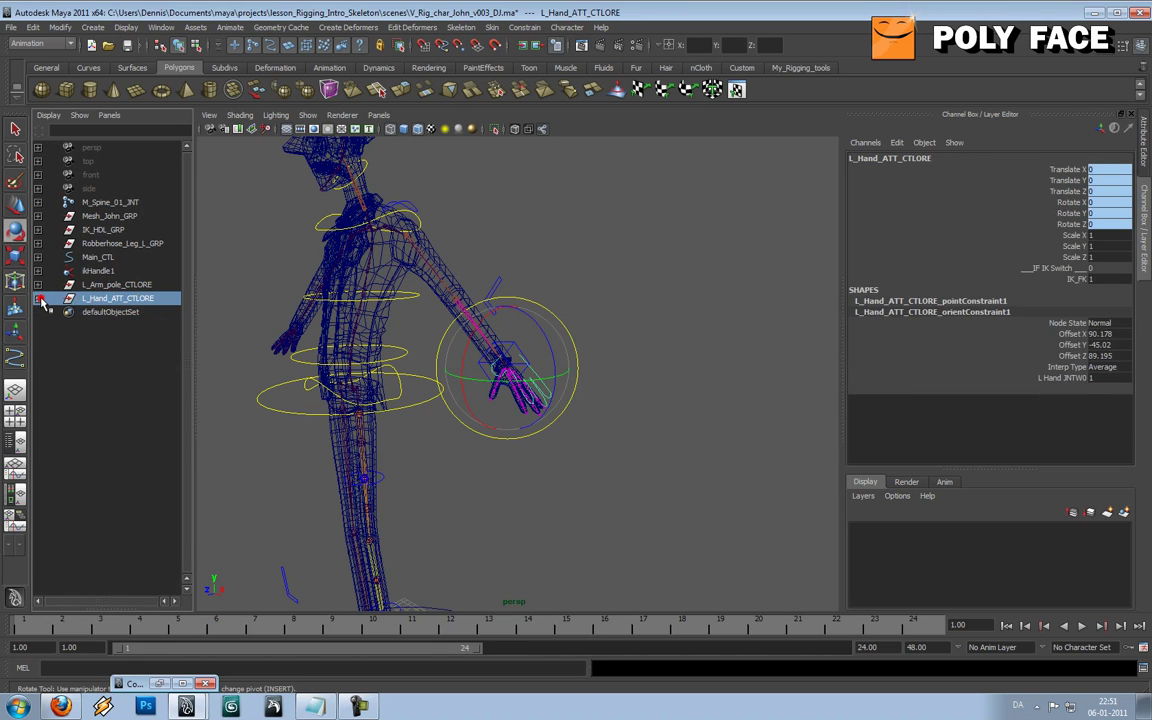
- Parent the L_Arm_pole_CTLORE group under Spine_03_CTL
left_click(537, 226)
left_click_drag(537, 226, 620, 324, "alt")
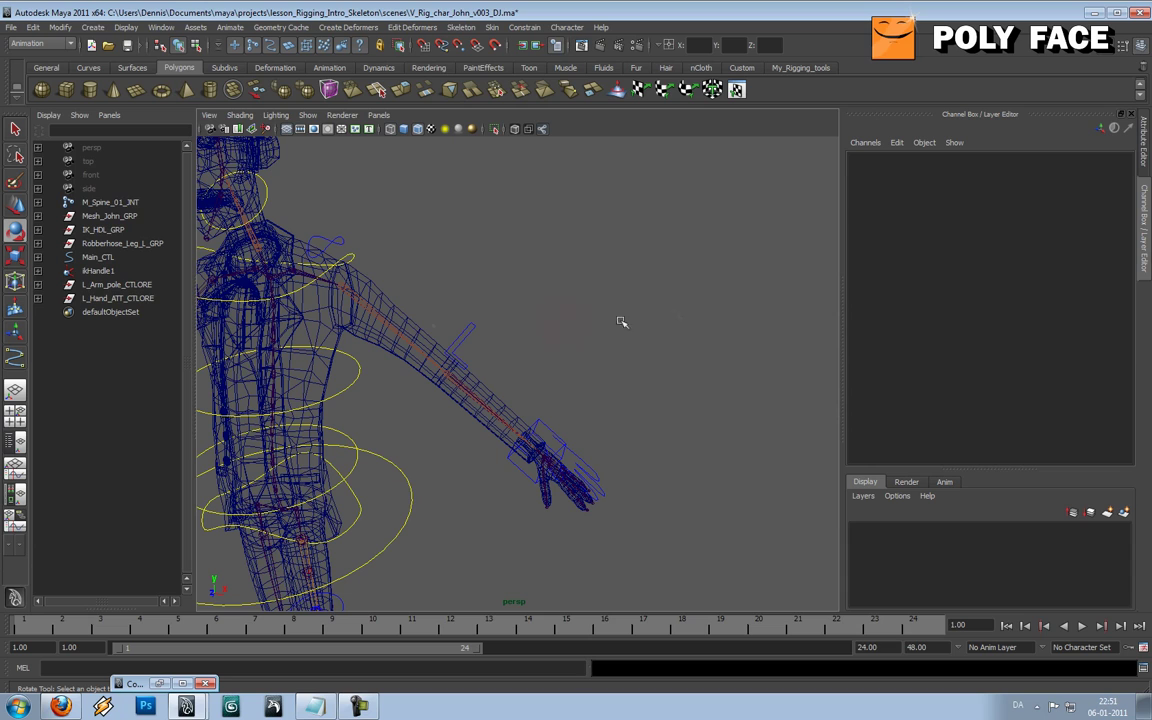
left_click(136, 286)
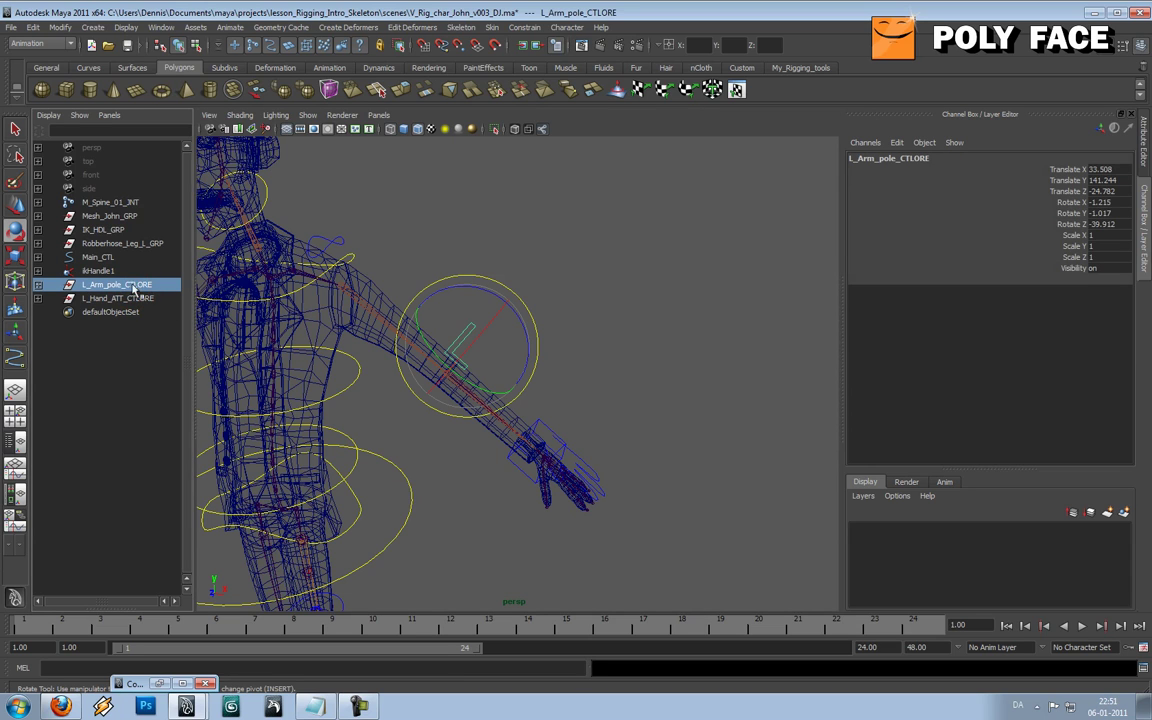
left_click(351, 253)
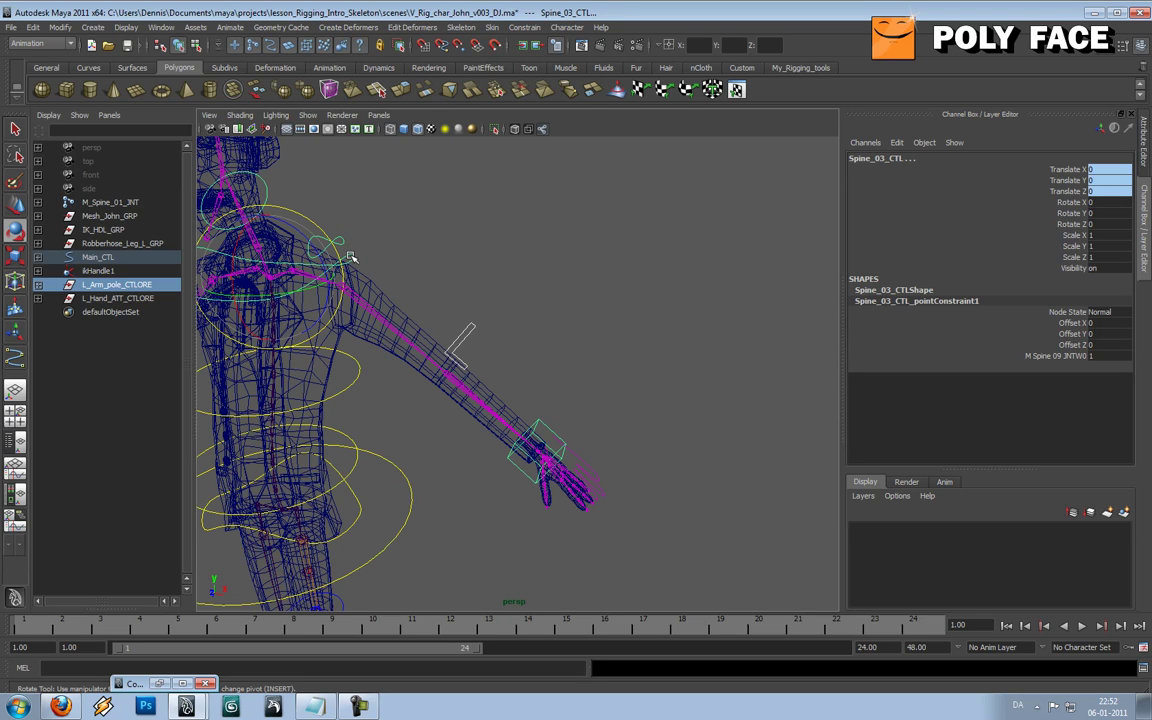
key("p")
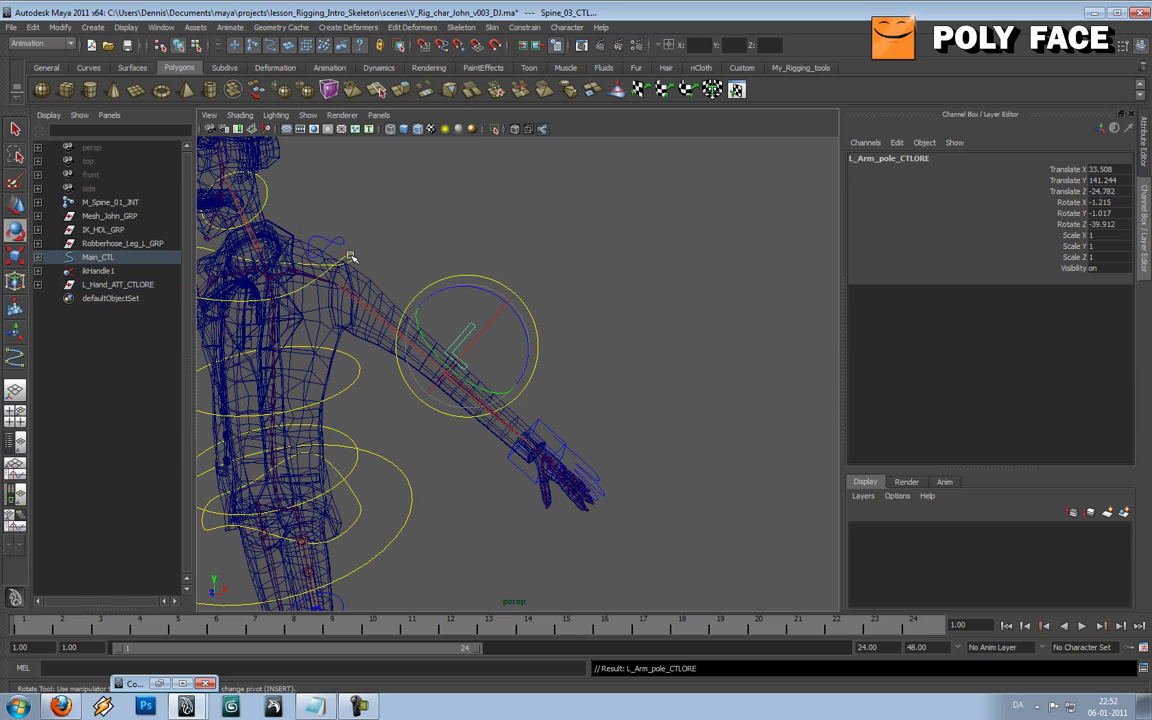
- Rename ikHandle1 to L_Arm_IKH and move it into IK_HDL_GRP
left_click(104, 271)
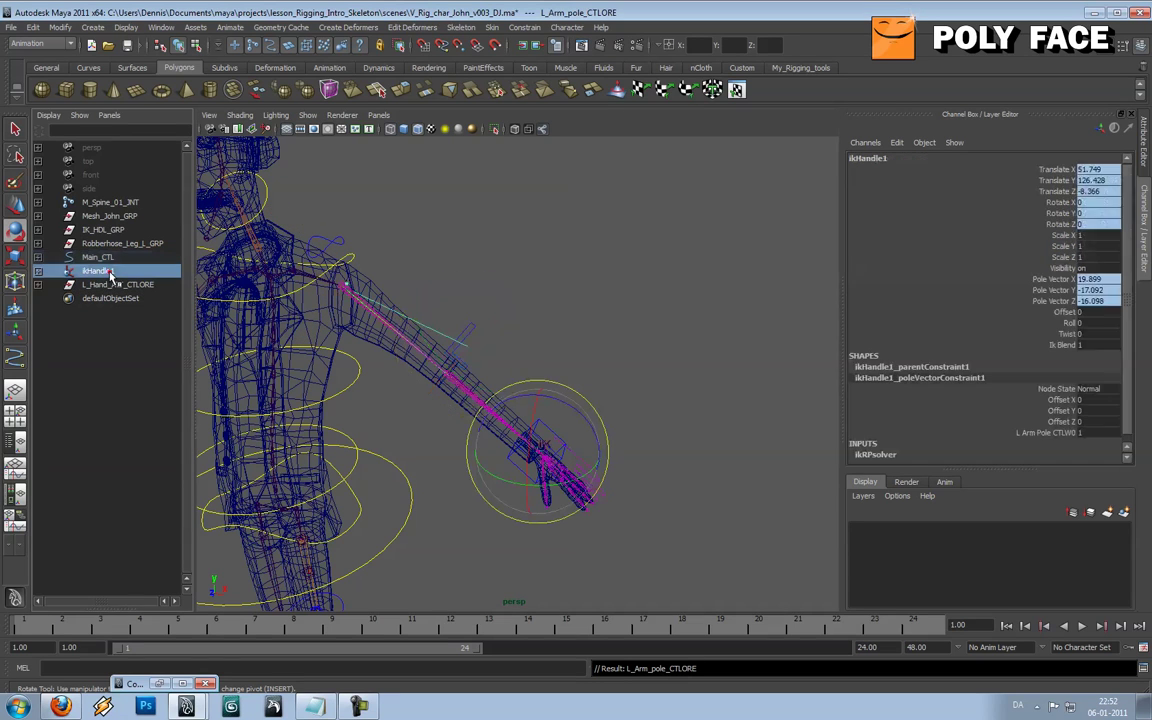
double_click(106, 271)
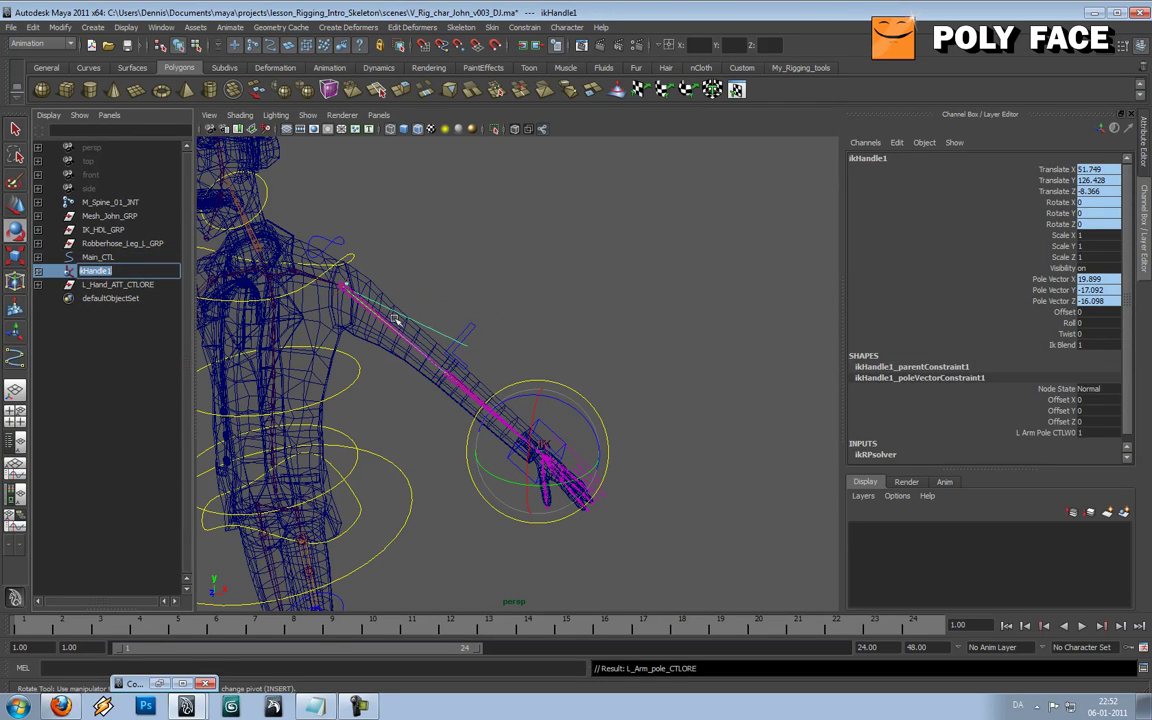
type("IKH")
key("Return")
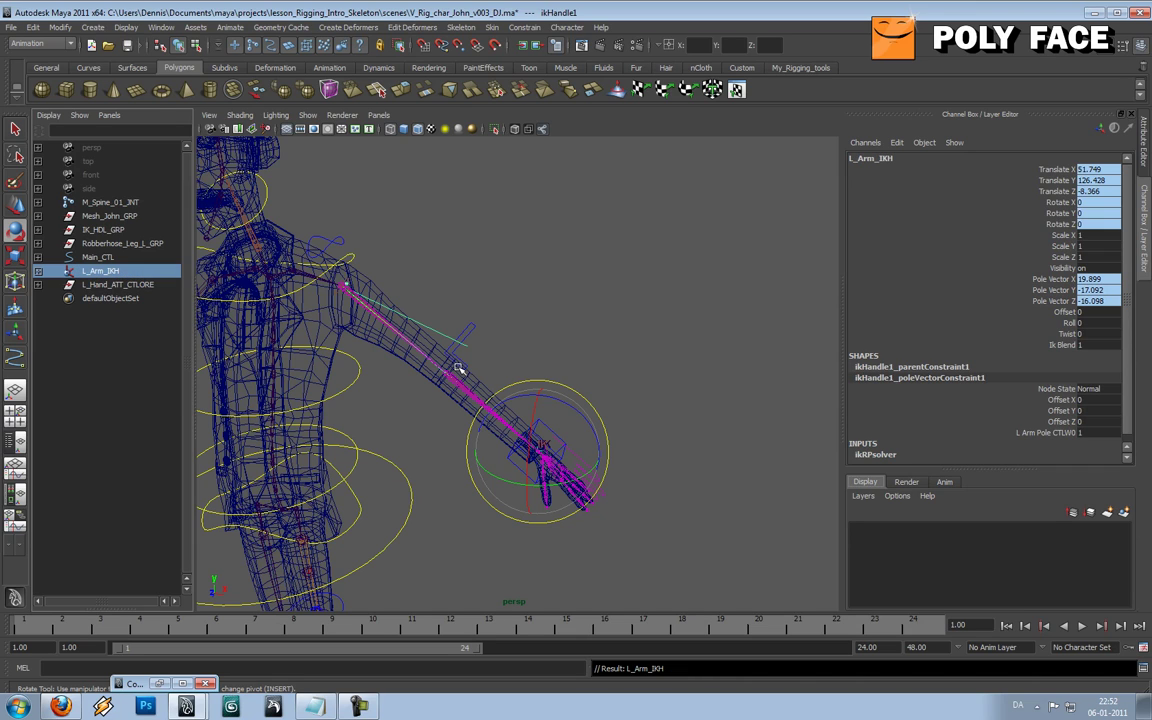
middle_click_drag(90, 275, 115, 231)
left_click(115, 231)
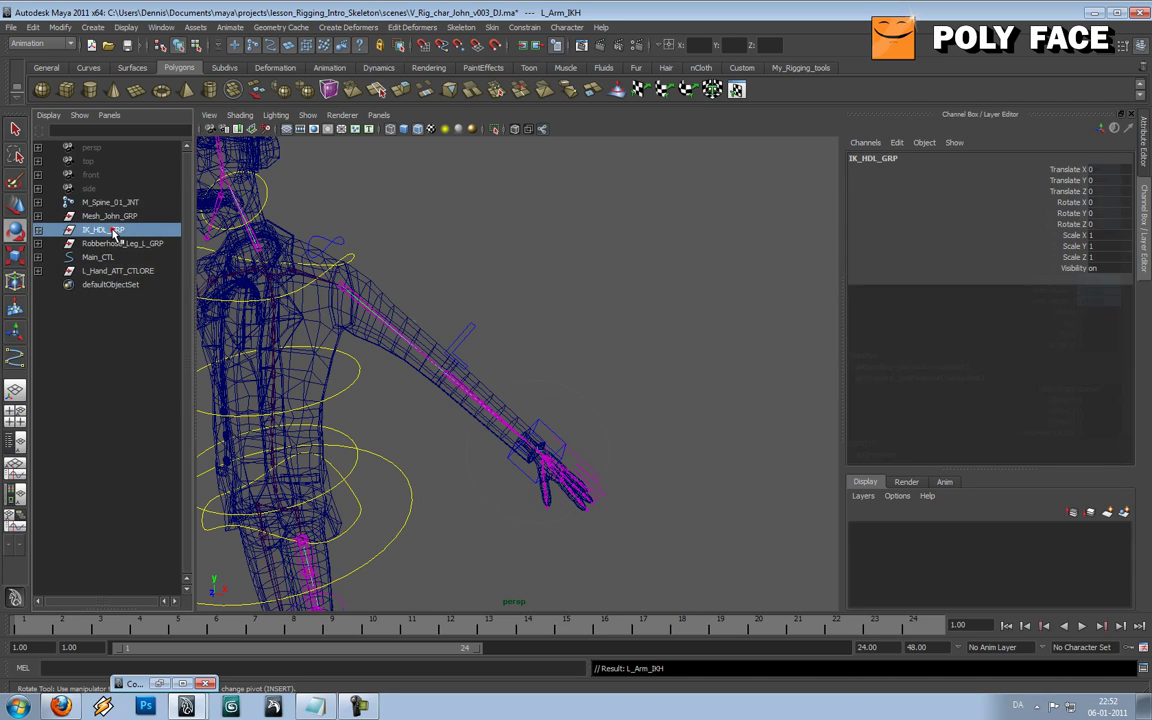
- Move the L_Hand_ATT_CTLORE group under Main_CTL in the hierarchy
left_click(133, 270)
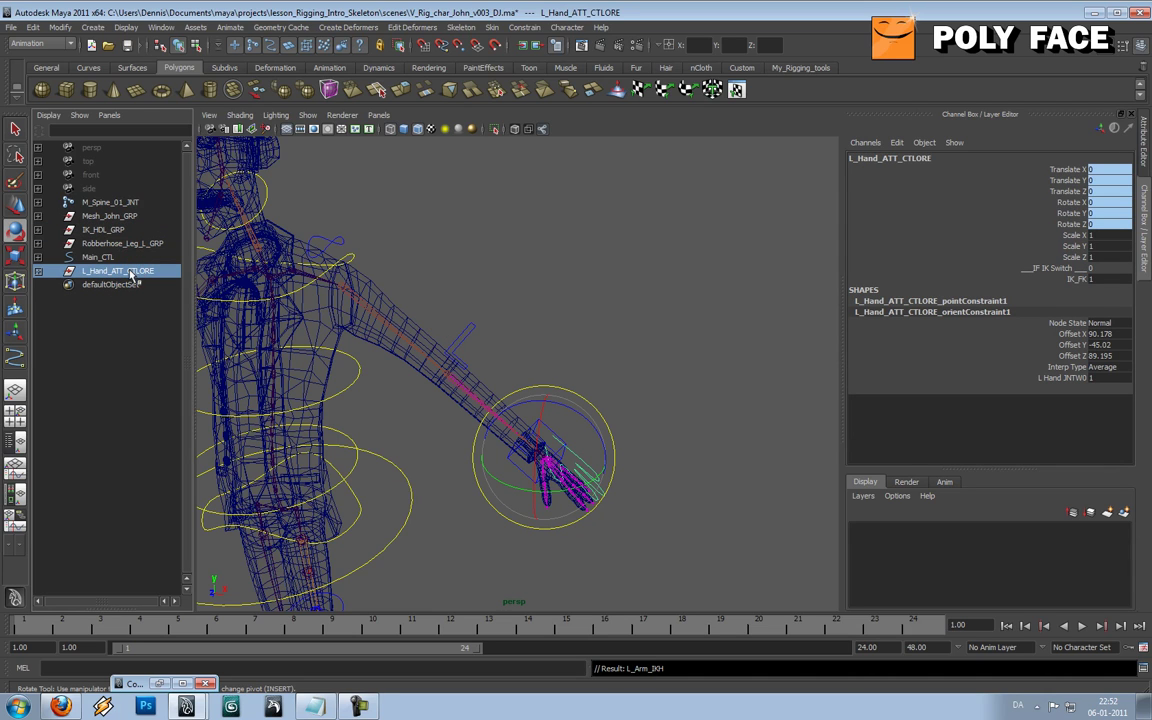
mouse_move(130, 276)
middle_mouse_down()
mouse_move(125, 212)
mouse_move(129, 257)
middle_mouse_up()
left_click(129, 257)
- Test whether the whole rig follows by moving Main_CTL 48 units along X, and undo the move
key("f")
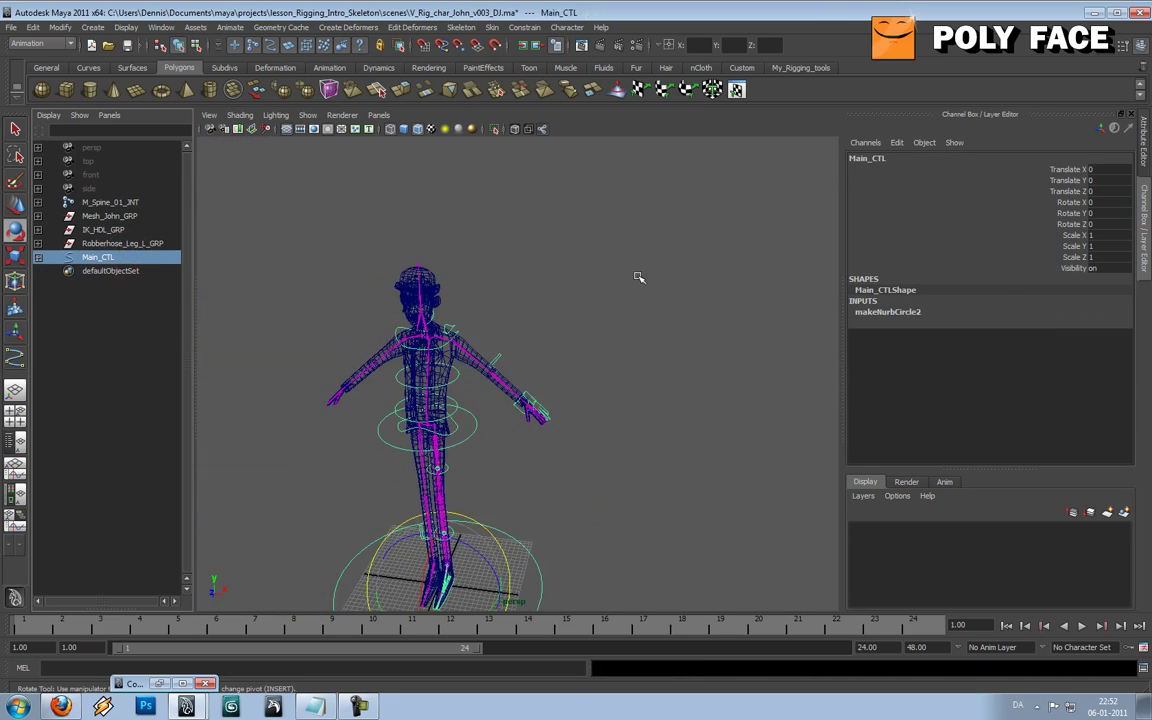
key("w")
left_click_drag(497, 553, 452, 553)
key("ctrl+z")
key("ctrl+z")
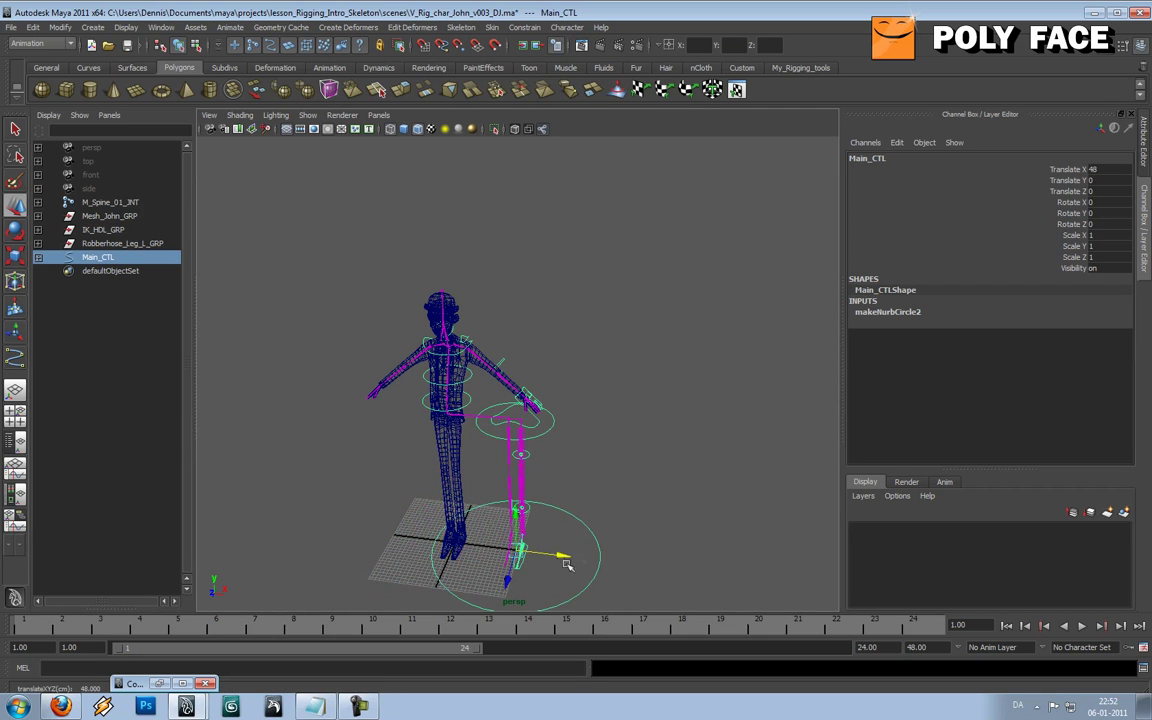
- Test Main_Body_CTL by moving it -17 units along X, and undo the move
left_click(654, 476)
left_click(481, 421)
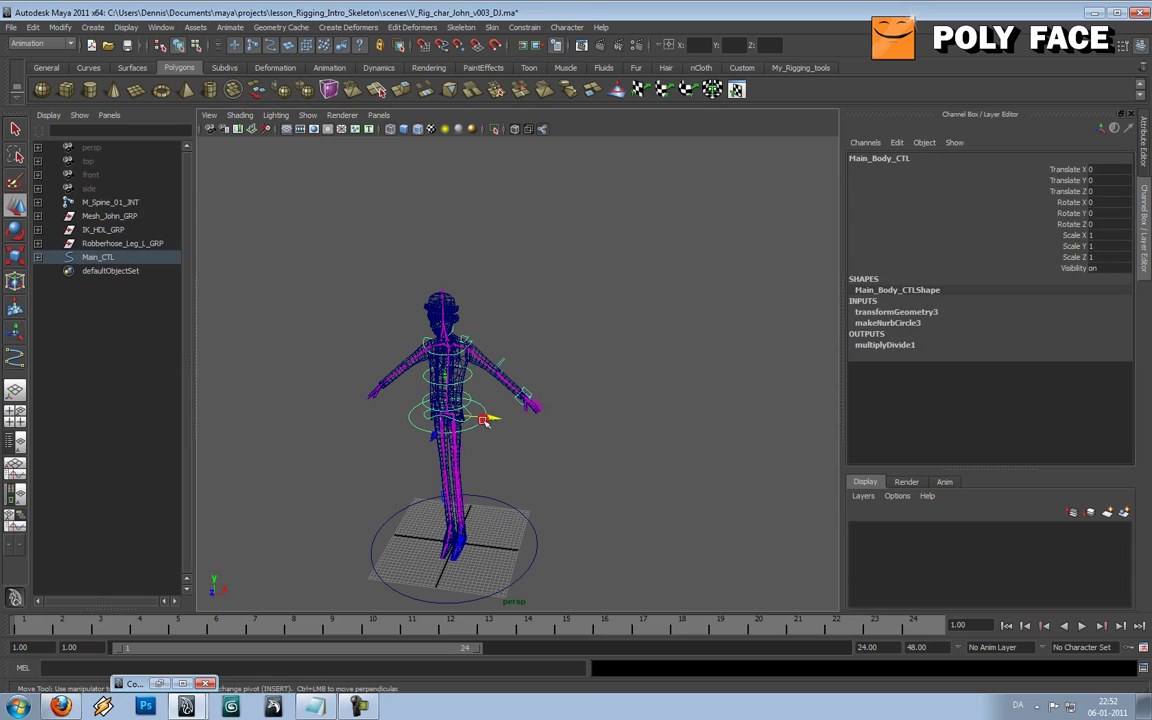
left_click_drag(482, 418, 445, 418)
key("ctrl+z")
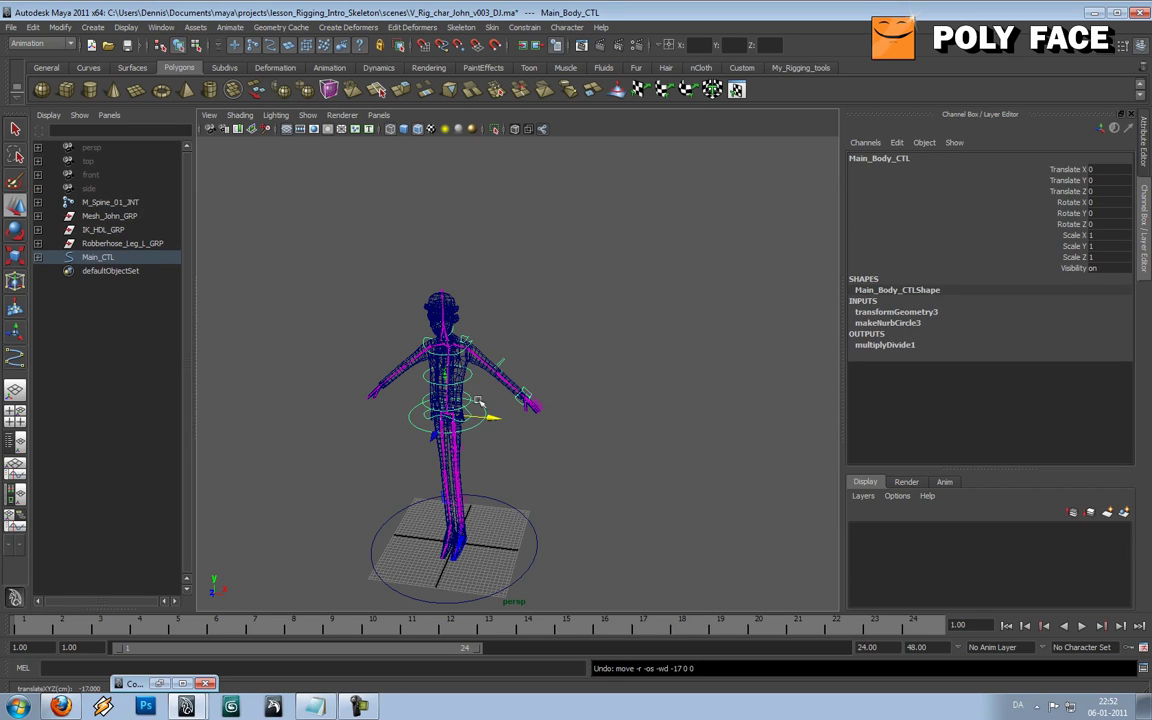
- Test Main_CTL again by moving it to compare how the skeleton and mesh follow, and undo the moves
left_click(537, 529)
left_click_drag(500, 553, 524, 560)
left_click(610, 480)
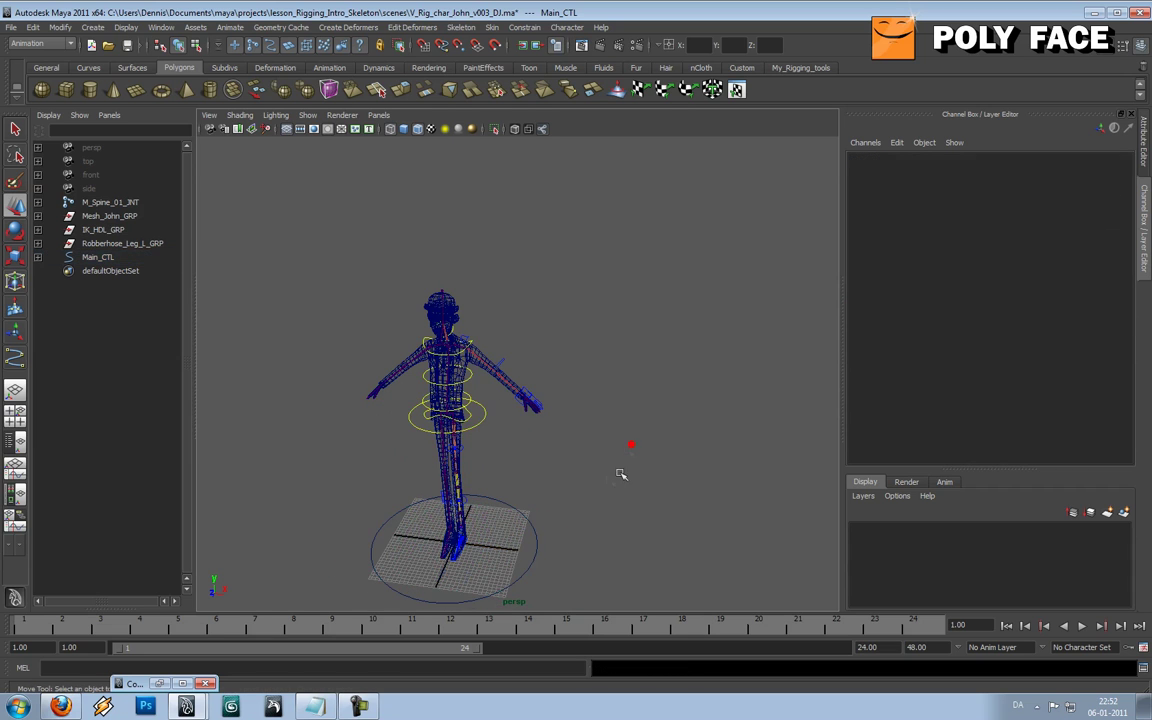
left_click_drag(592, 470, 651, 430, "alt")
left_click(614, 510)
left_click_drag(556, 519, 519, 567)
key("ctrl+z")
left_click(633, 420)
- Test the spine by rotating Spine_01_CTL, and undo the rotation
scroll(553, 347, "up", 4)
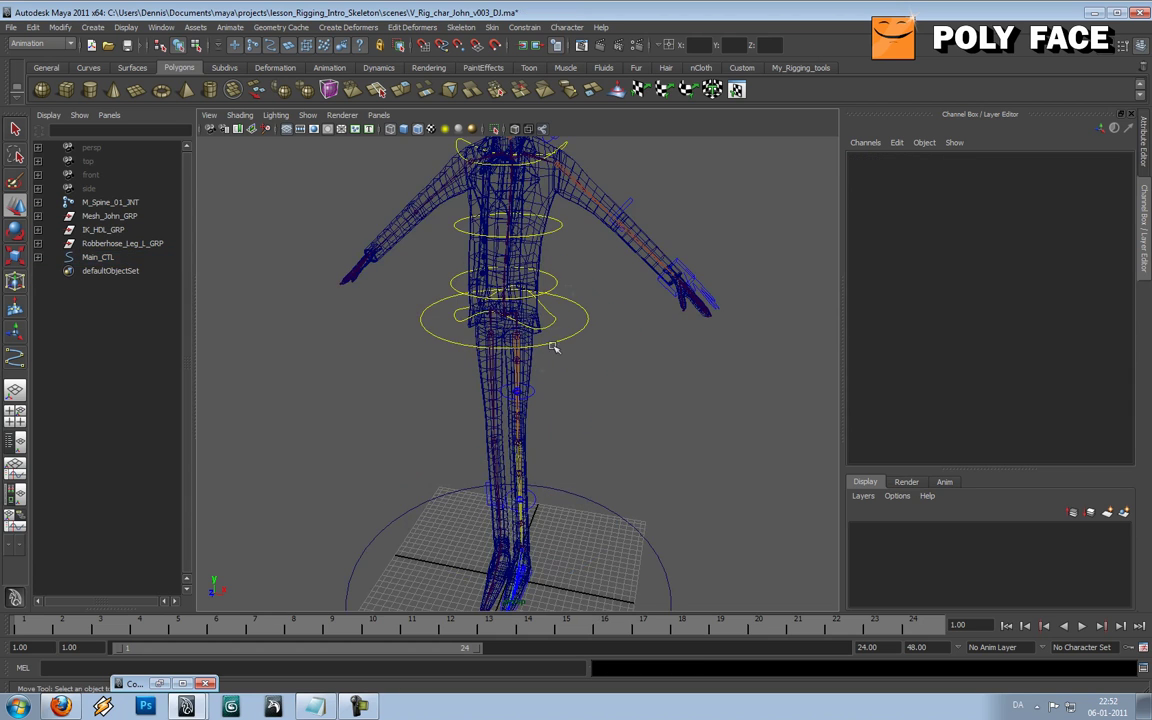
left_click(553, 285)
left_click(625, 518)
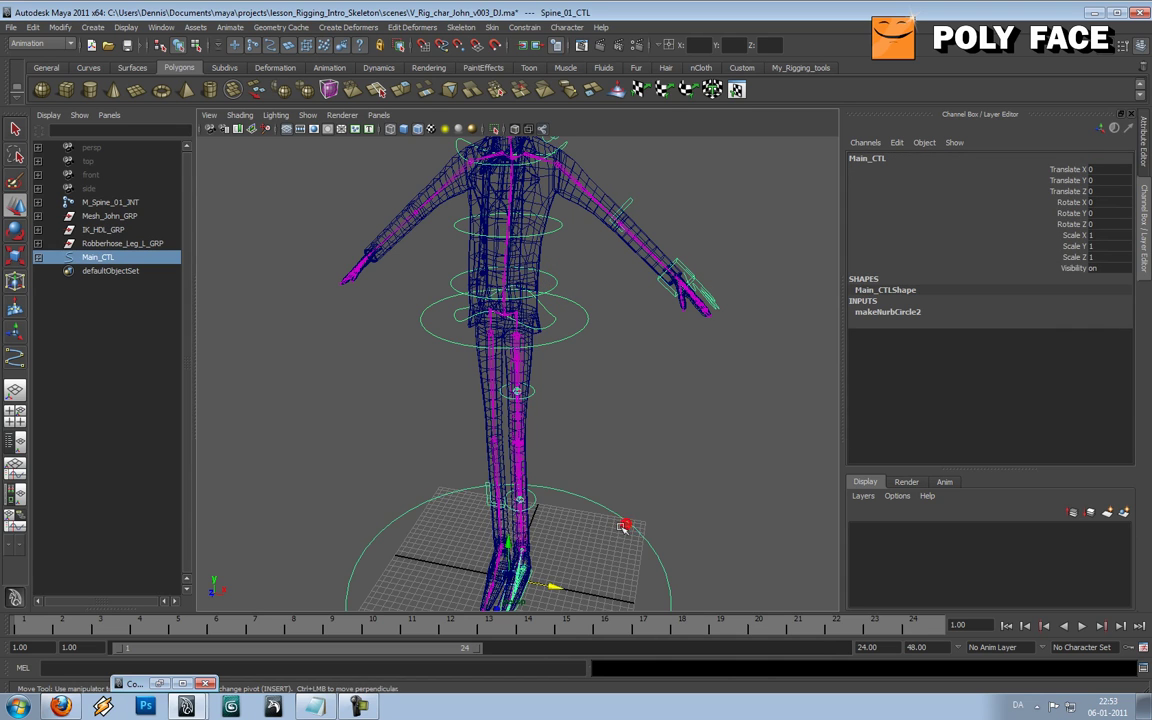
left_click(553, 285)
key("e")
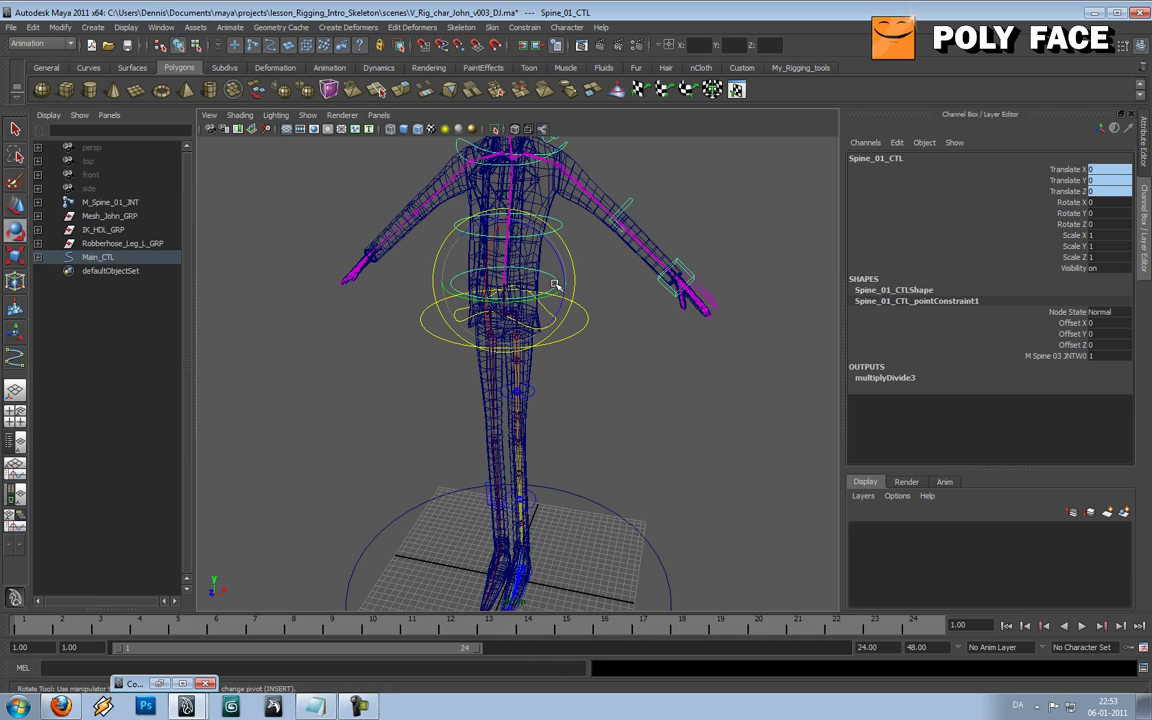
left_click_drag(564, 275, 577, 305)
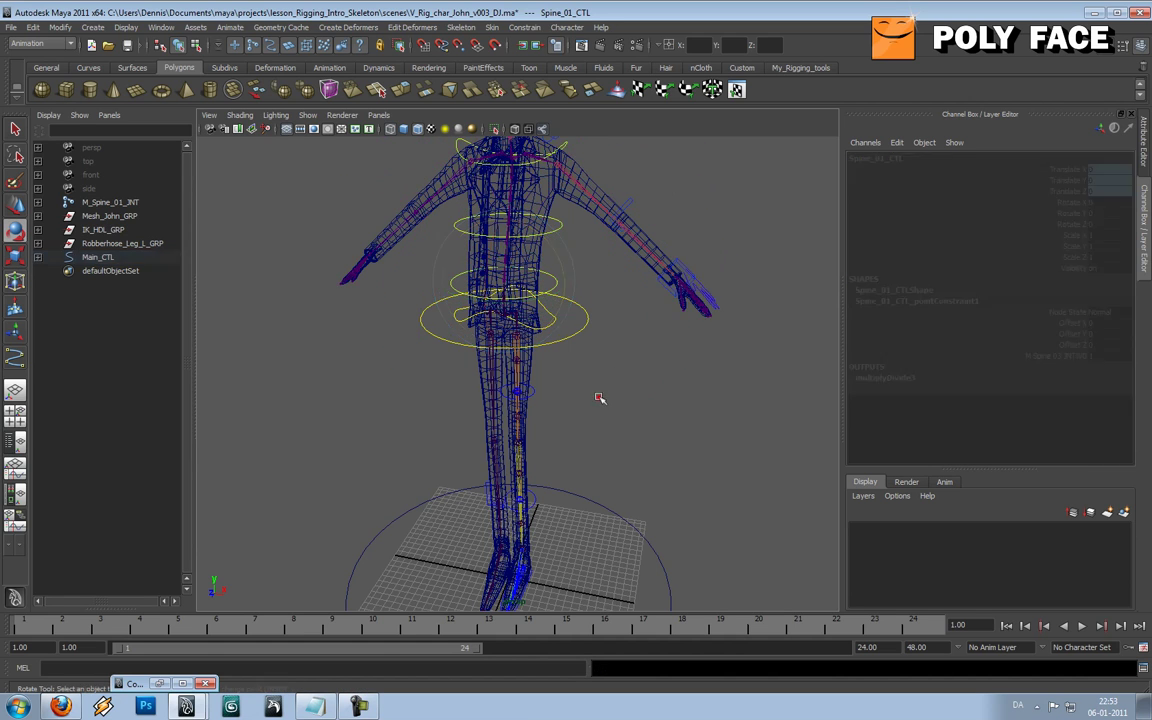
left_click_drag(599, 398, 575, 363, "alt")
left_click(566, 356)
key("ctrl+z")
left_click(640, 447)
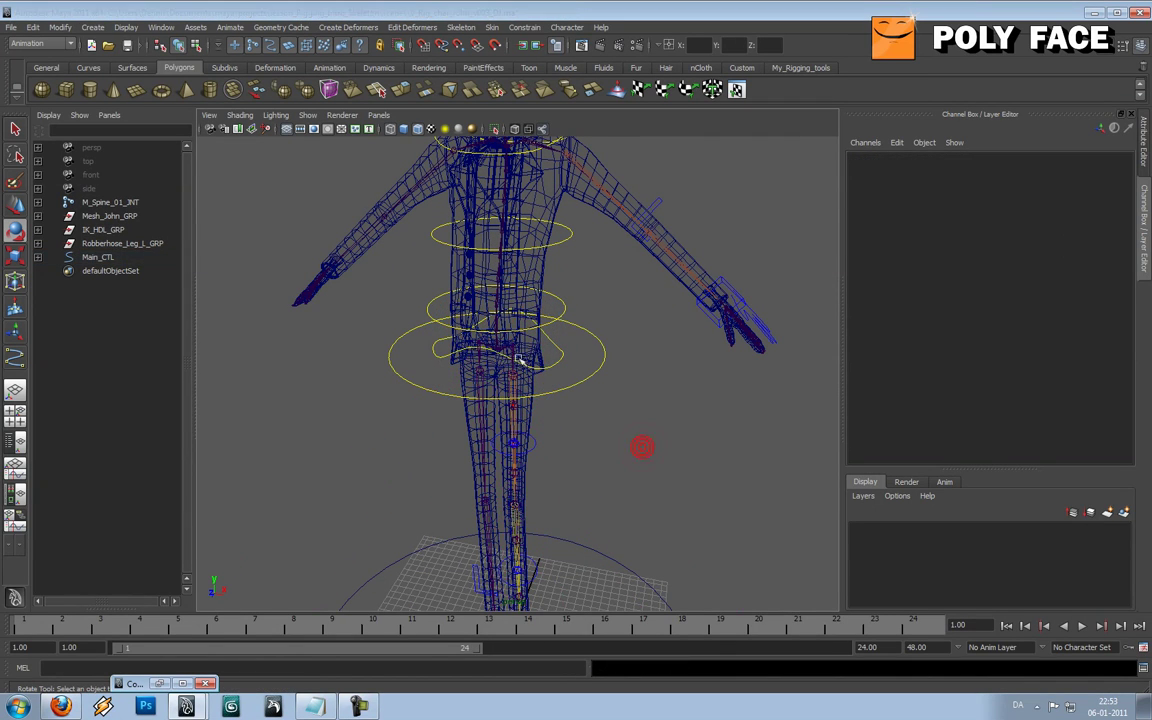
- Inspect the root joint M_Spine_01_JNT, test-rotate Main_Body_CTL, and undo the rotation
left_click(514, 350)
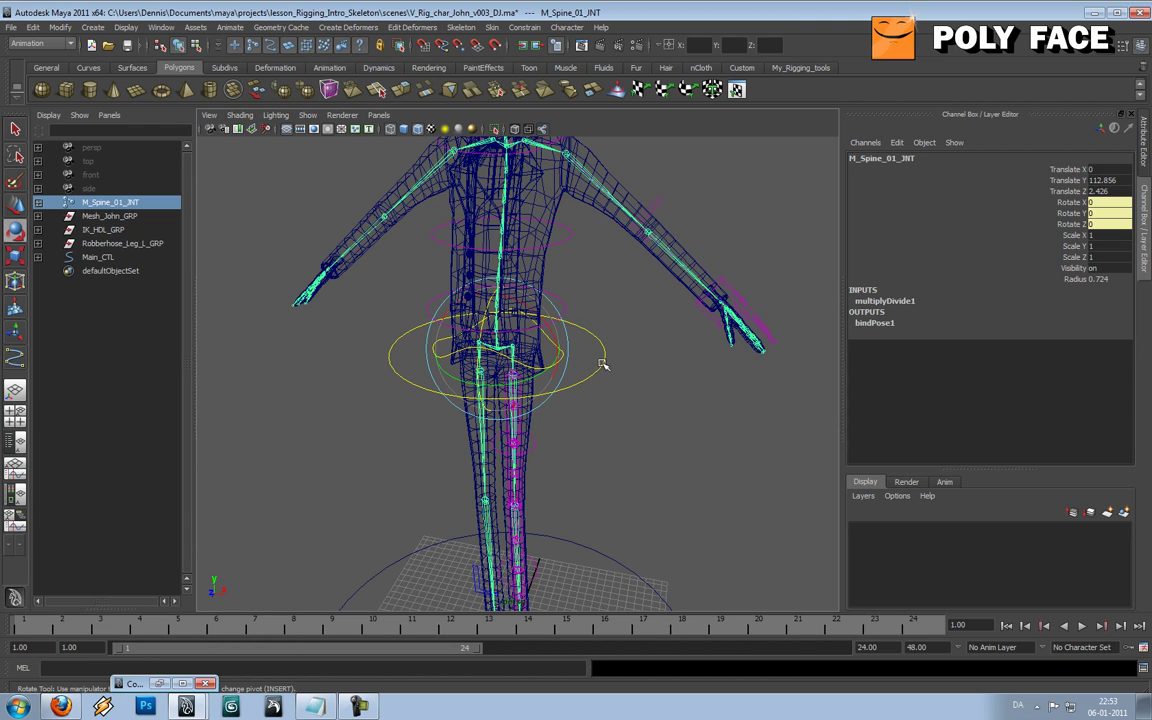
left_click(603, 363)
left_click_drag(562, 347, 586, 360)
key("ctrl+z")
left_click(638, 436)
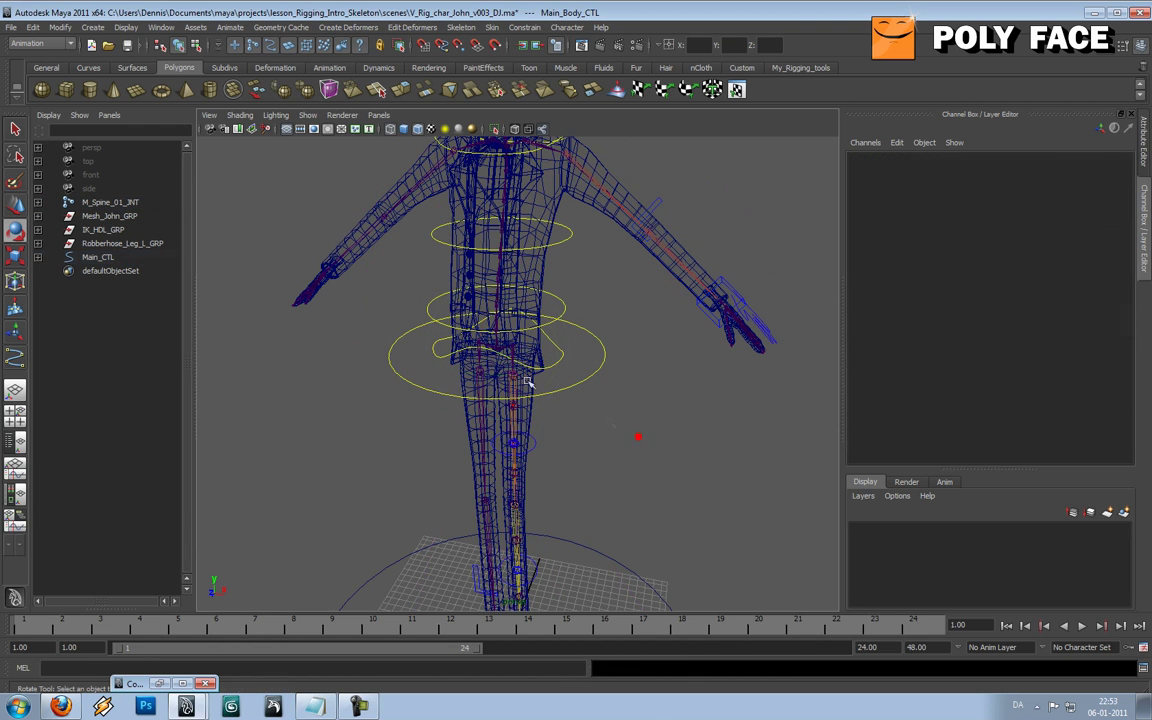
left_click(516, 360)
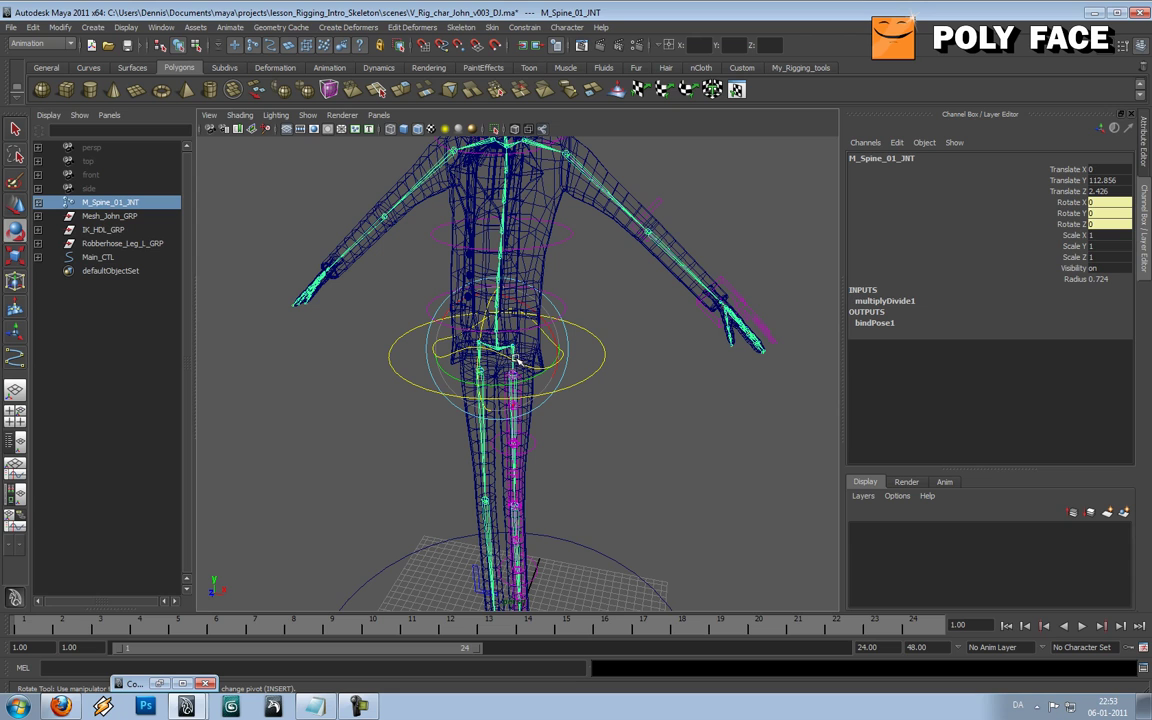
key("w")
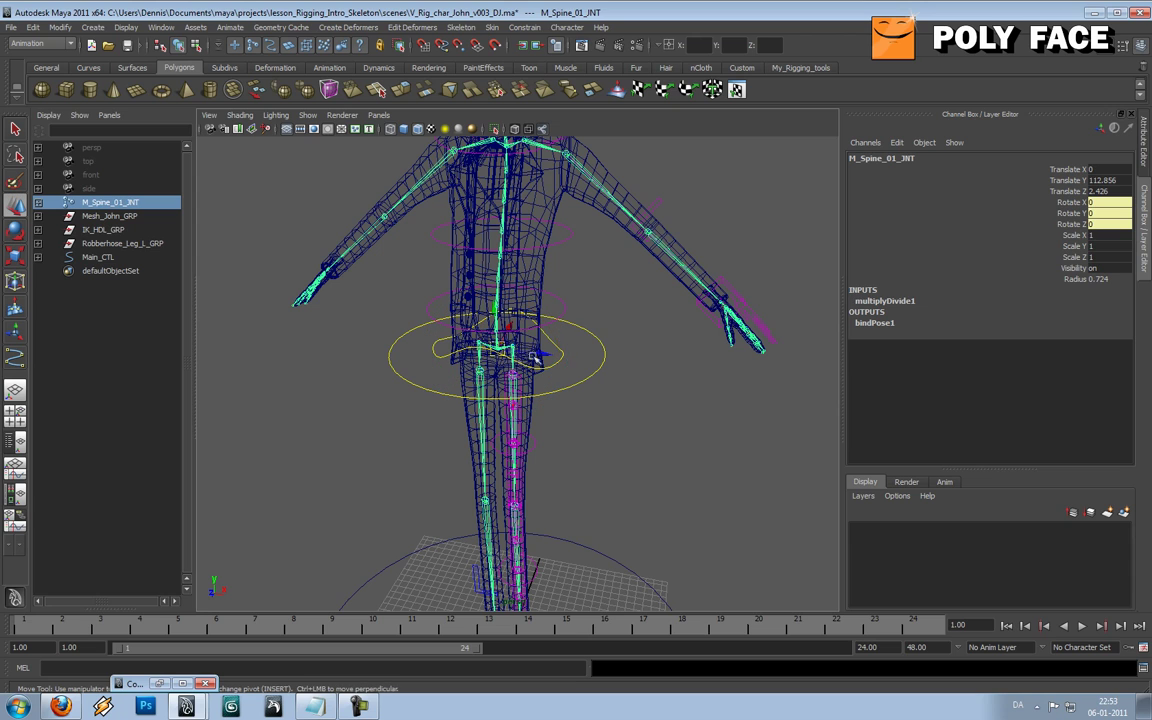
left_click(600, 362, "shift")
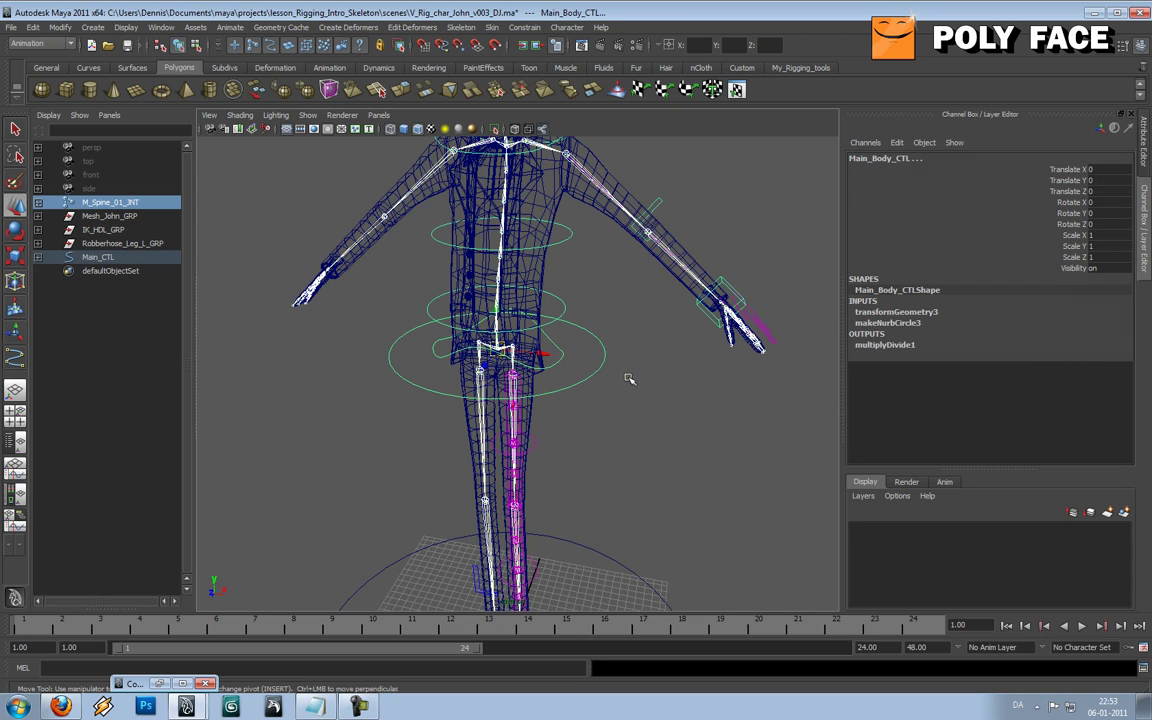
left_click(627, 376)
- Point constrain the root joint M_Spine_01_JNT to Main_Body_CTL
scroll(627, 376, "up", 3)
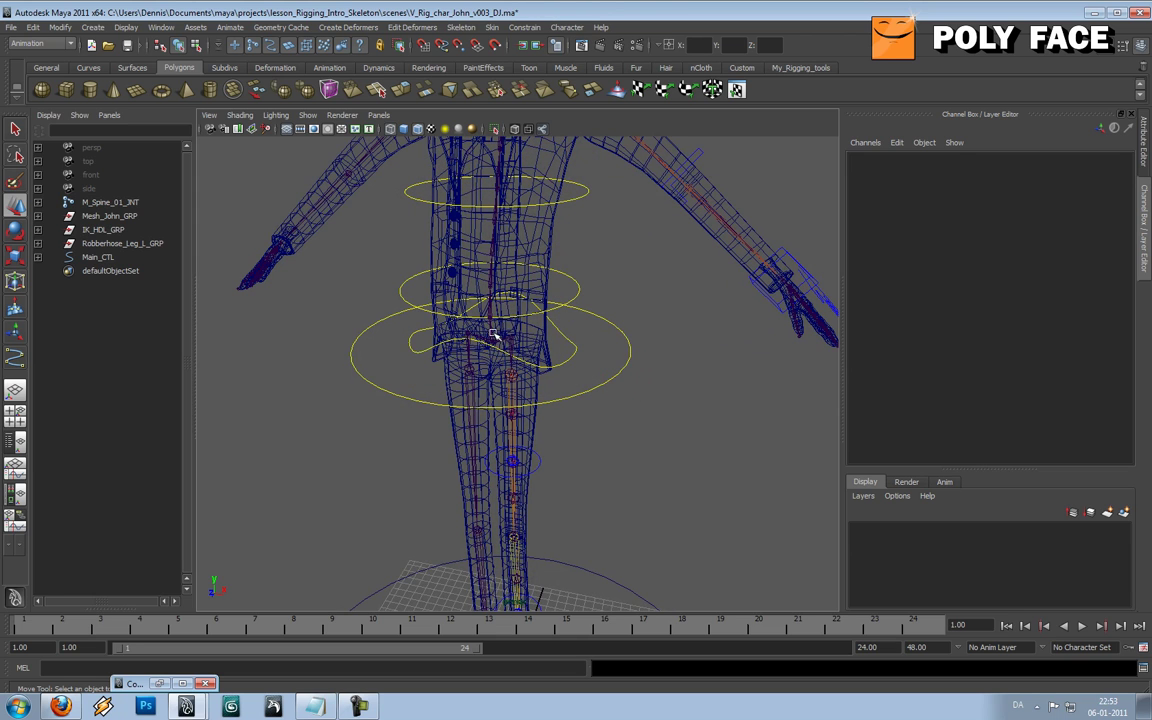
left_click(627, 365)
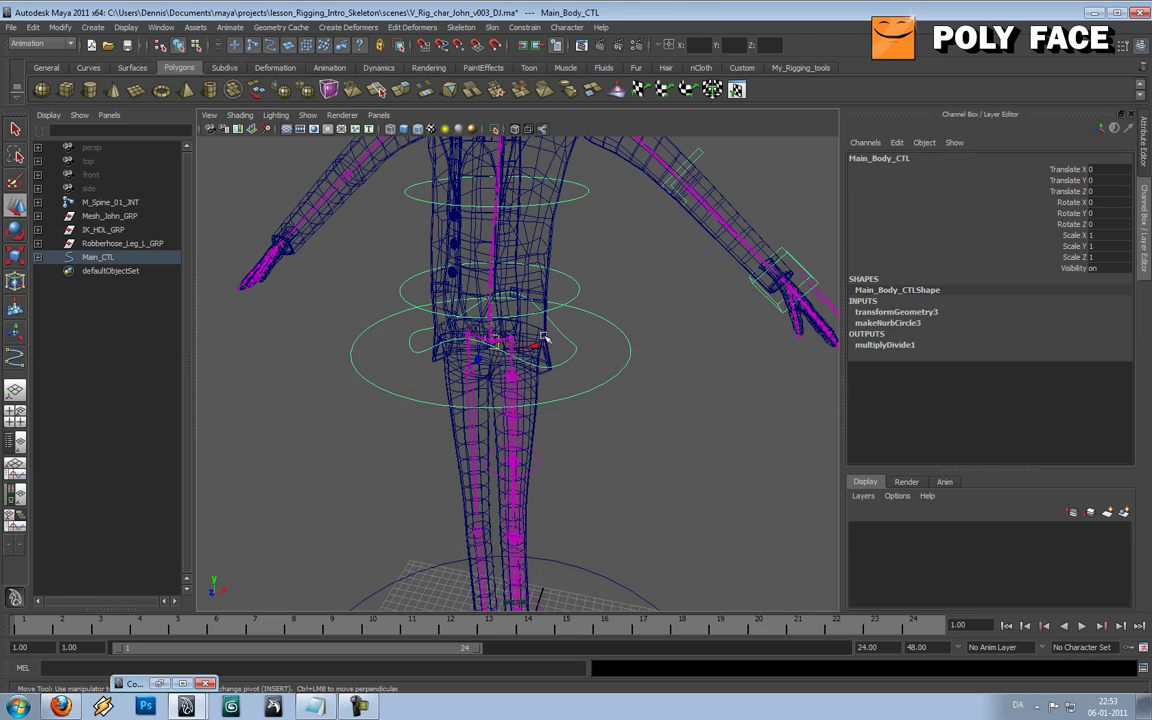
scroll(598, 316, "up", 4)
left_click_drag(452, 268, 462, 300, "alt")
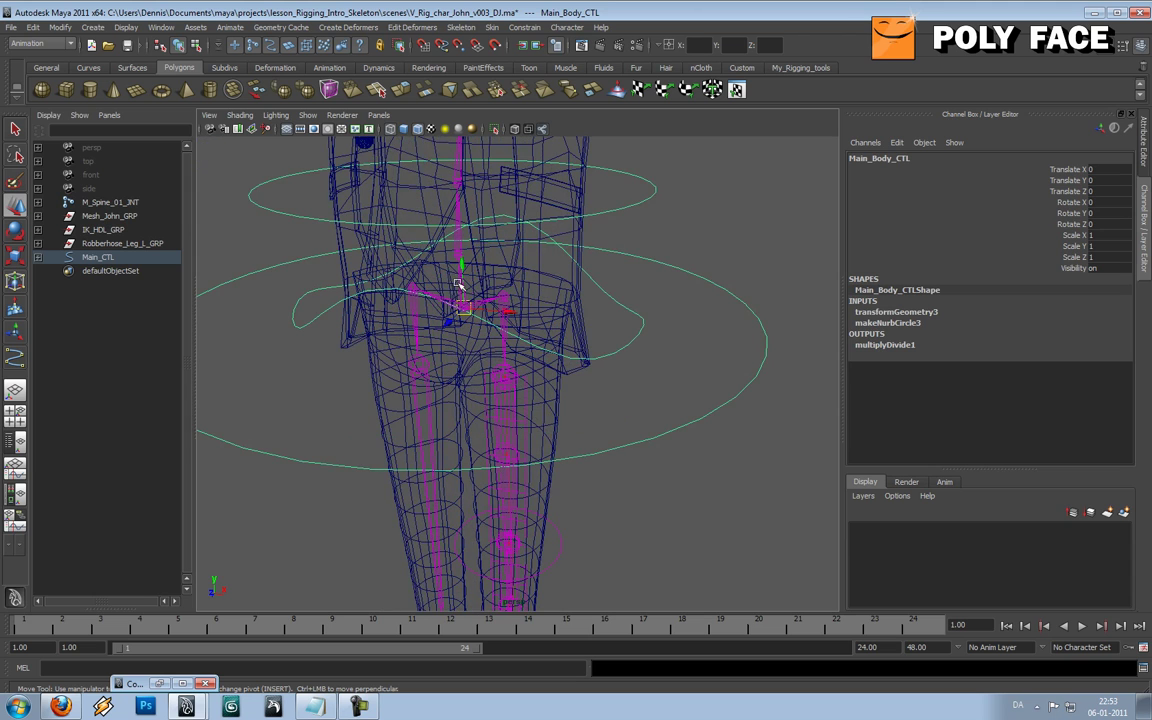
left_click(457, 285, "shift")
key("ctrl+z")
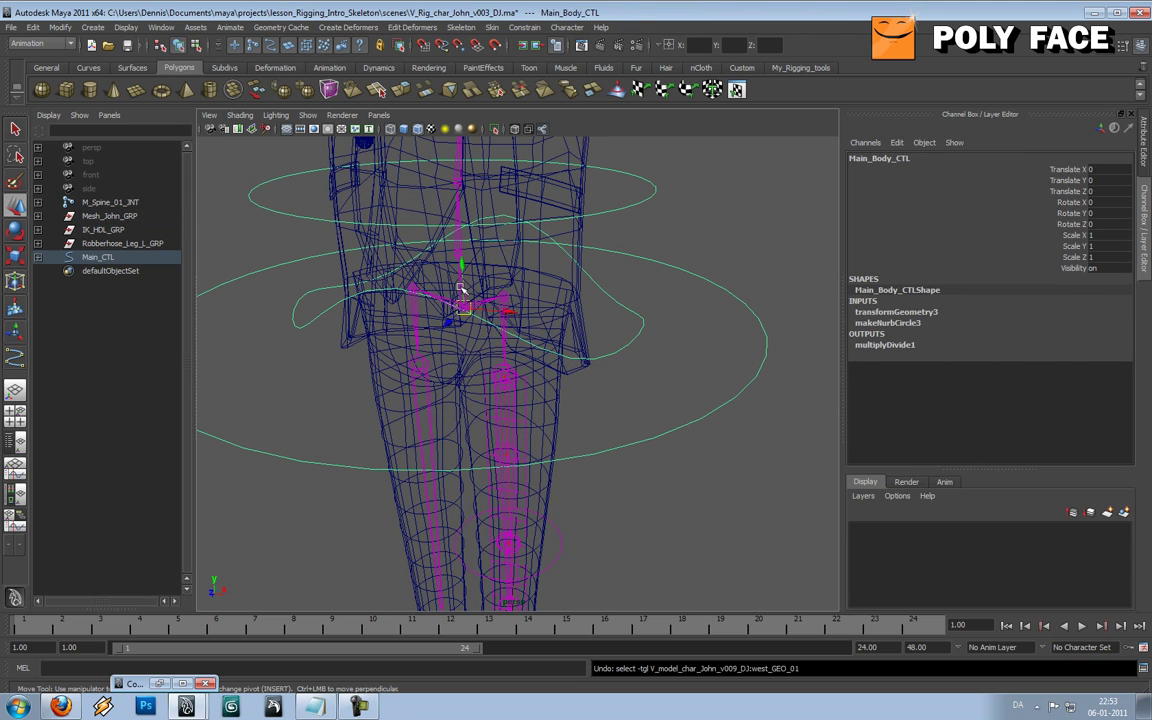
left_click(462, 292)
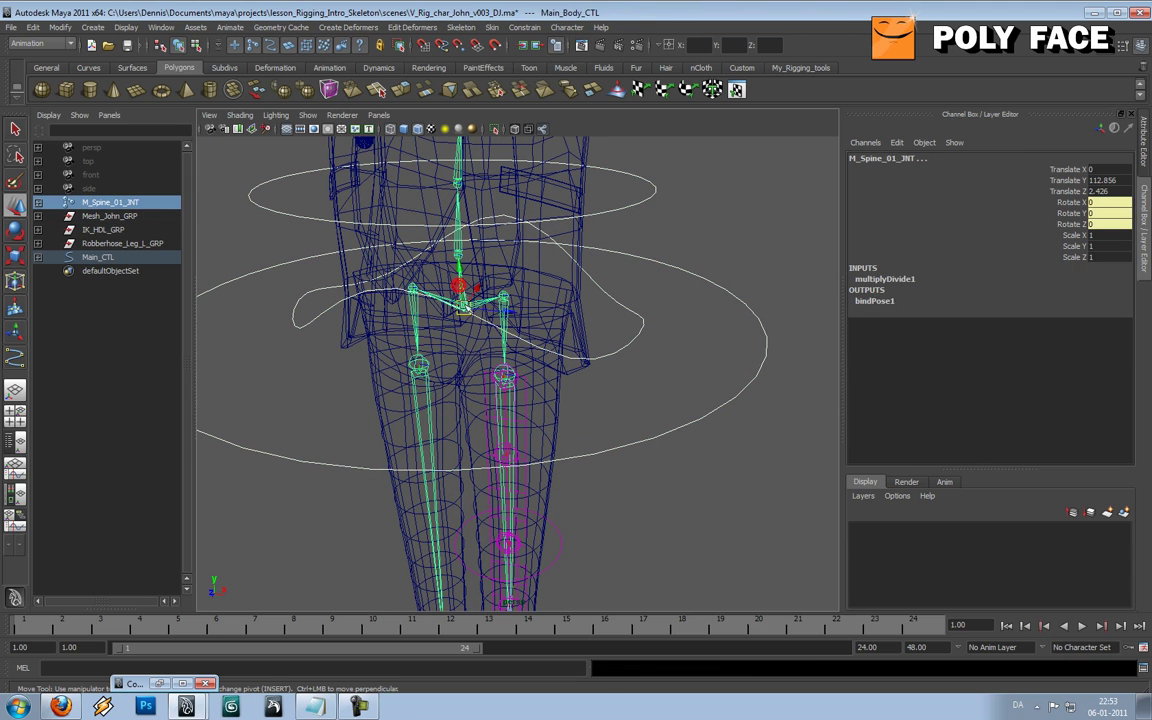
left_click(537, 28)
left_click(533, 44)
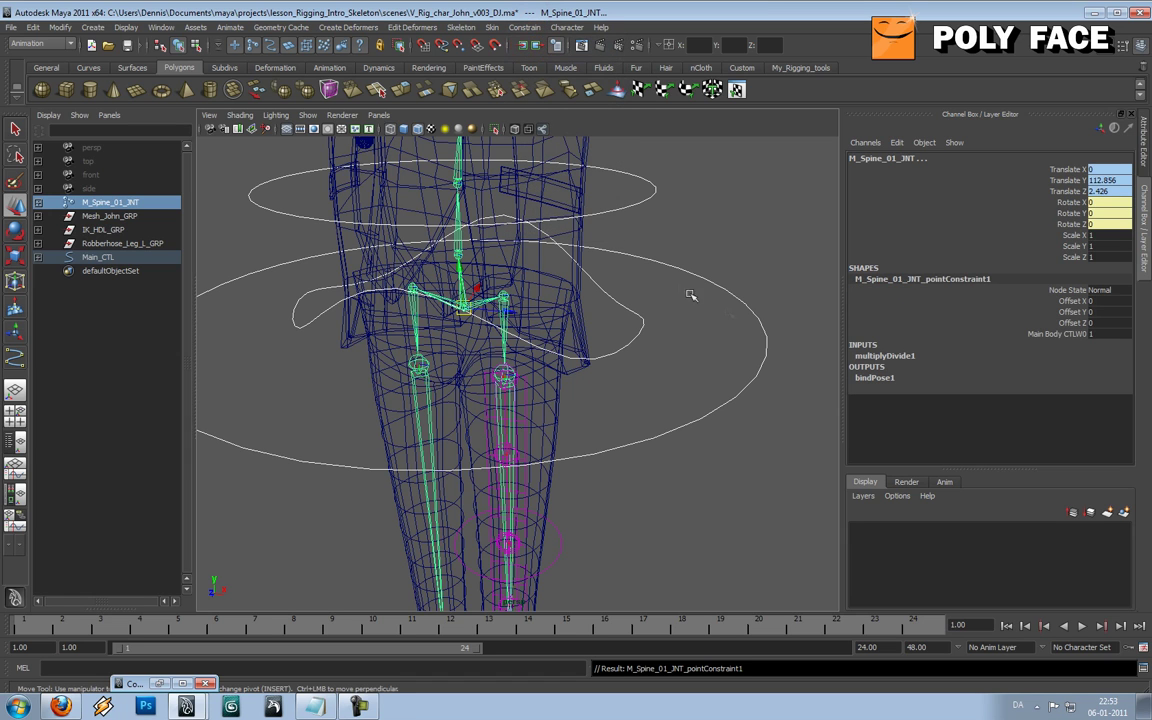
- Test whether the character follows the new point constraint by moving Main_CTL
left_click(766, 327)
scroll(761, 327, "down", 5)
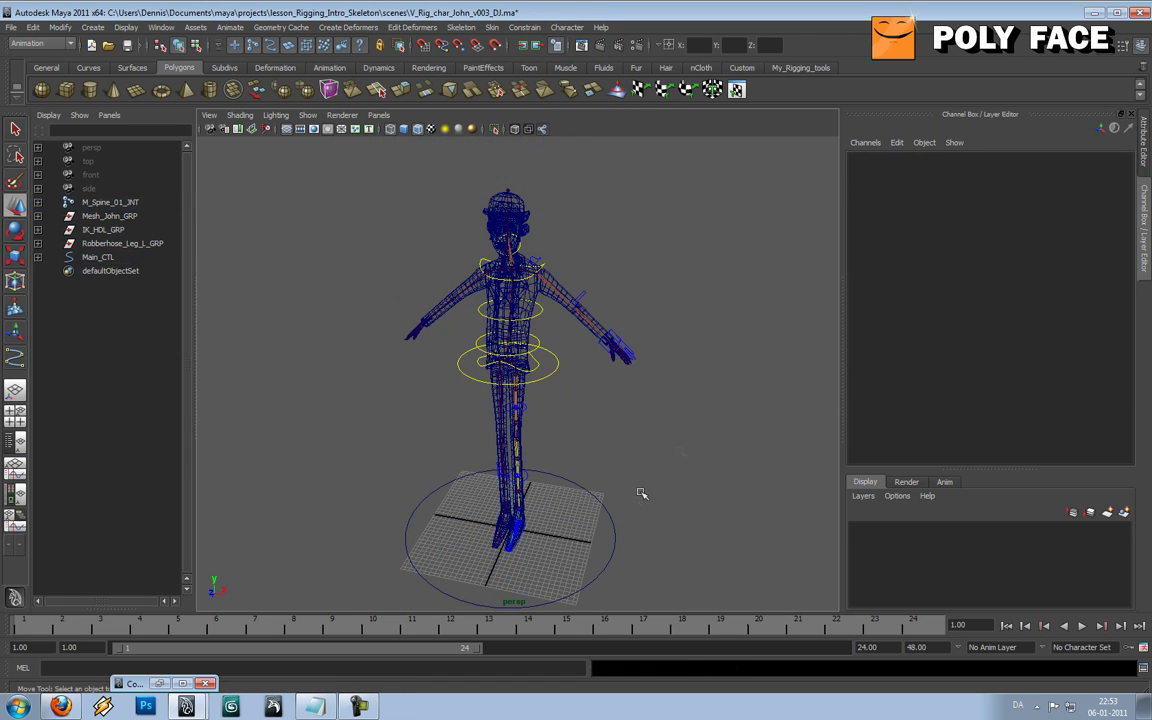
left_click(617, 527)
left_click_drag(603, 531, 565, 545)
left_click(670, 463)
left_click_drag(670, 463, 578, 373, "alt")
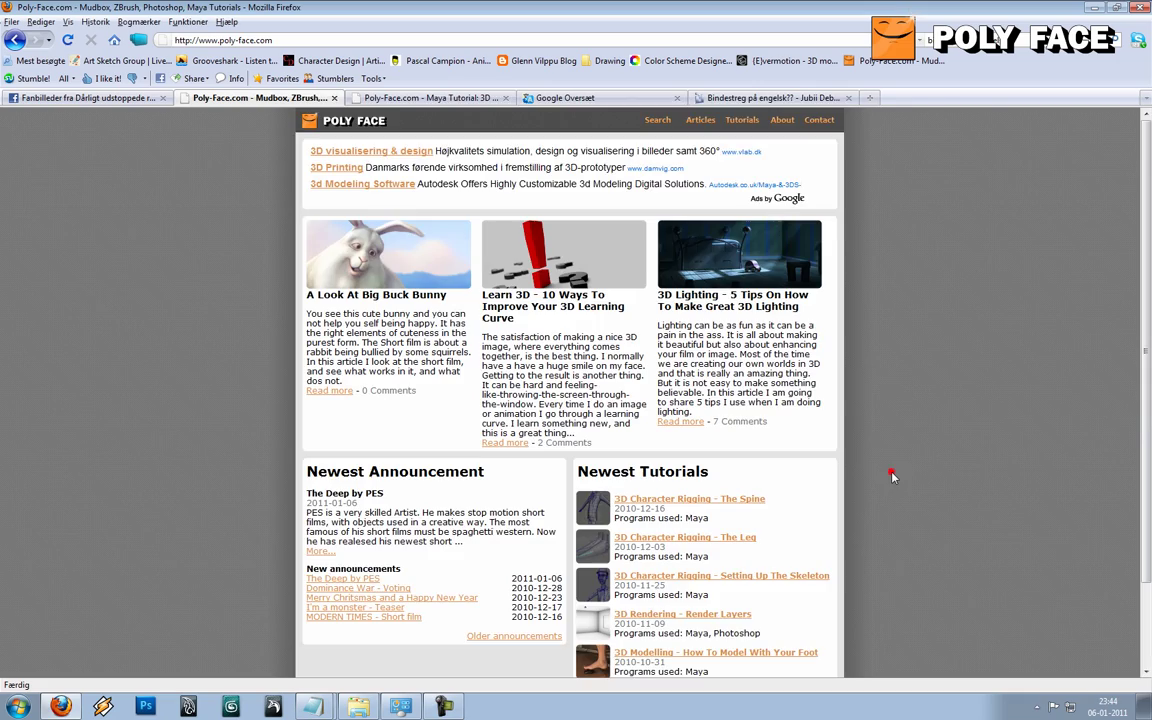
- In Firefox, look through the Poly-Face.com home page and the 3D Character Rigging - The Spine tutorial page down to its comments
scroll(892, 474, "down", 5)
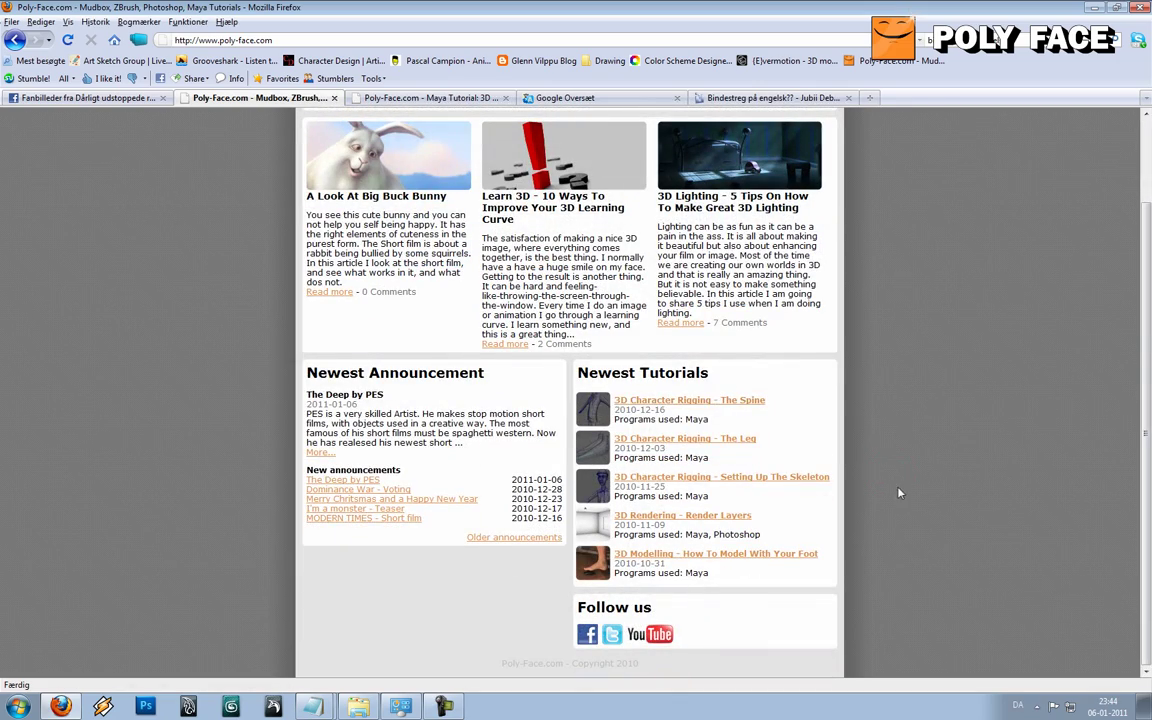
scroll(898, 492, "up", 2)
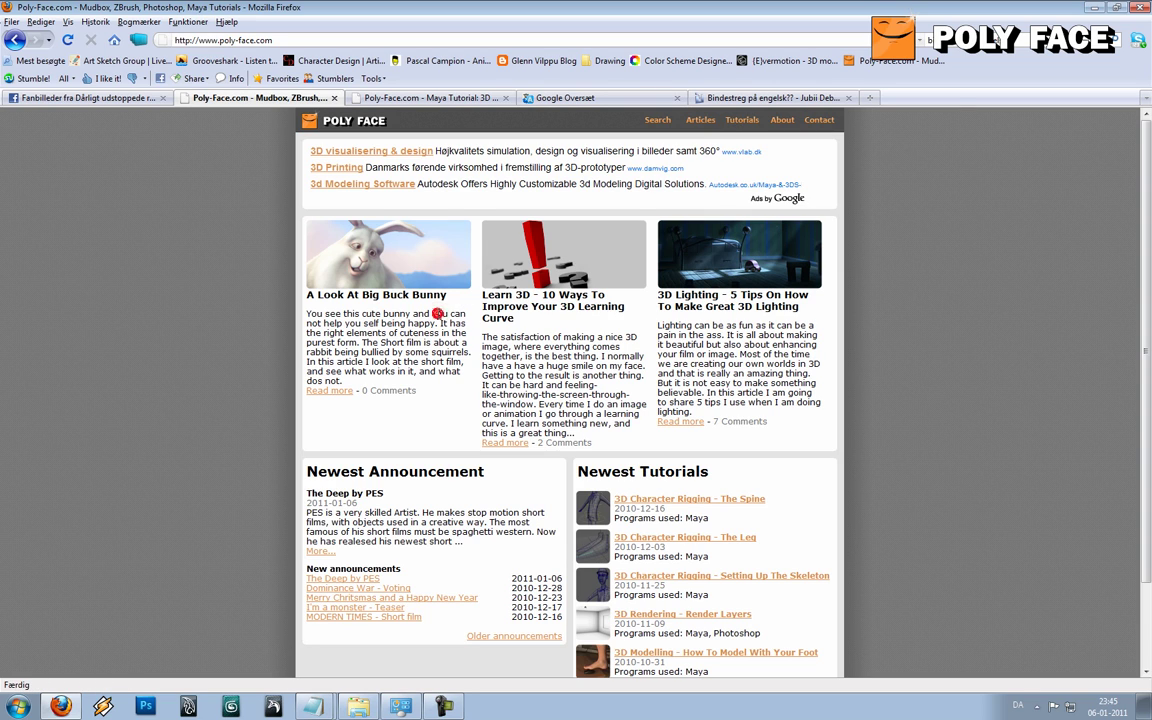
left_click(416, 100)
scroll(226, 308, "down", 7)
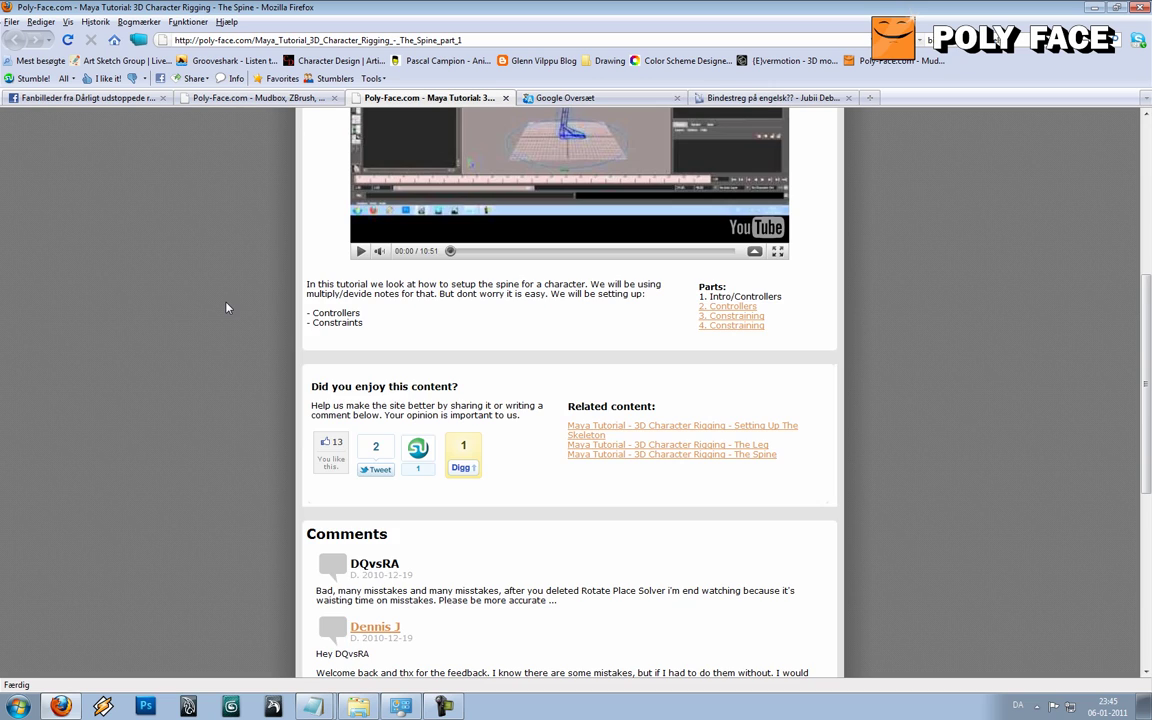
- Review the 3D Character Rigging - The Spine - Part 1 page, including its share buttons, comments and comment form
scroll(226, 308, "down", 1)
scroll(226, 308, "up", 4)
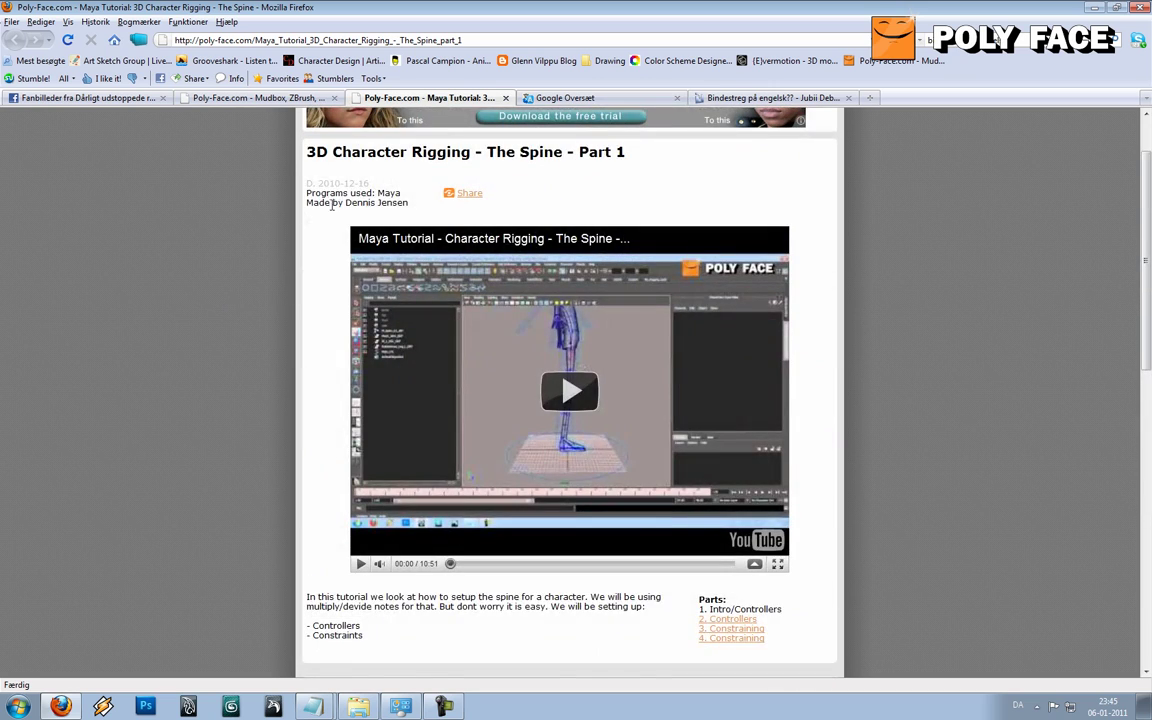
scroll(260, 210, "up", 1)
scroll(311, 293, "down", 4)
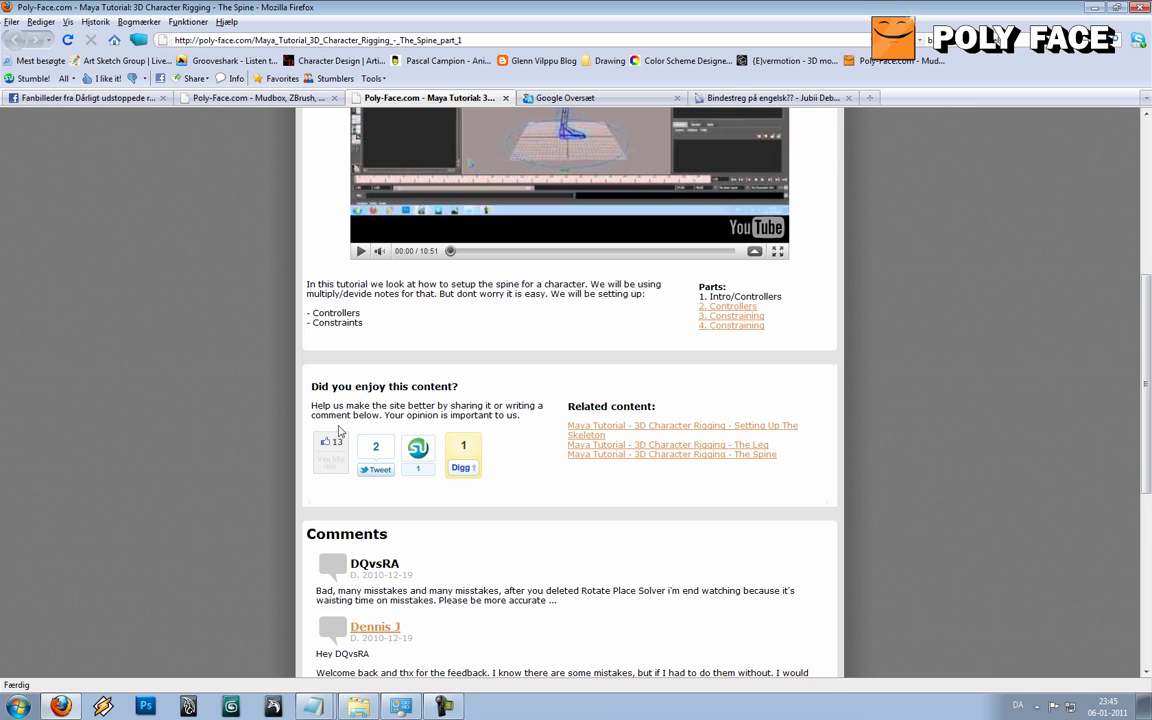
scroll(477, 453, "down", 3)
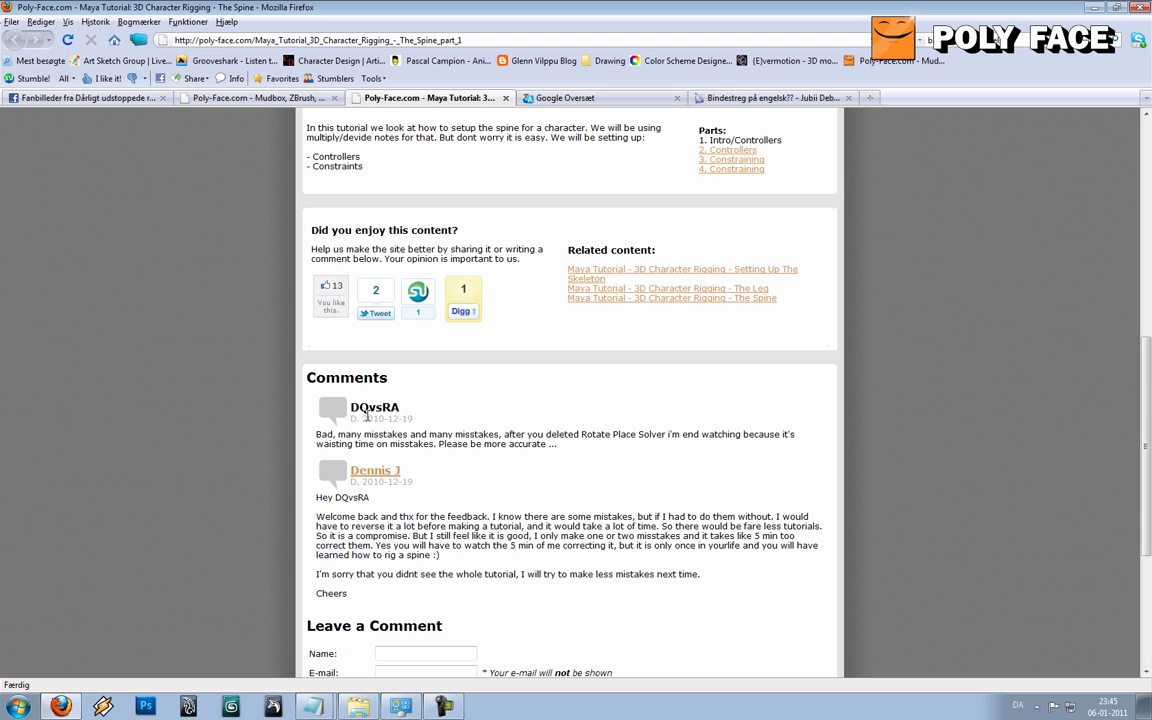
scroll(366, 417, "up", 6)
scroll(310, 417, "up", 5)
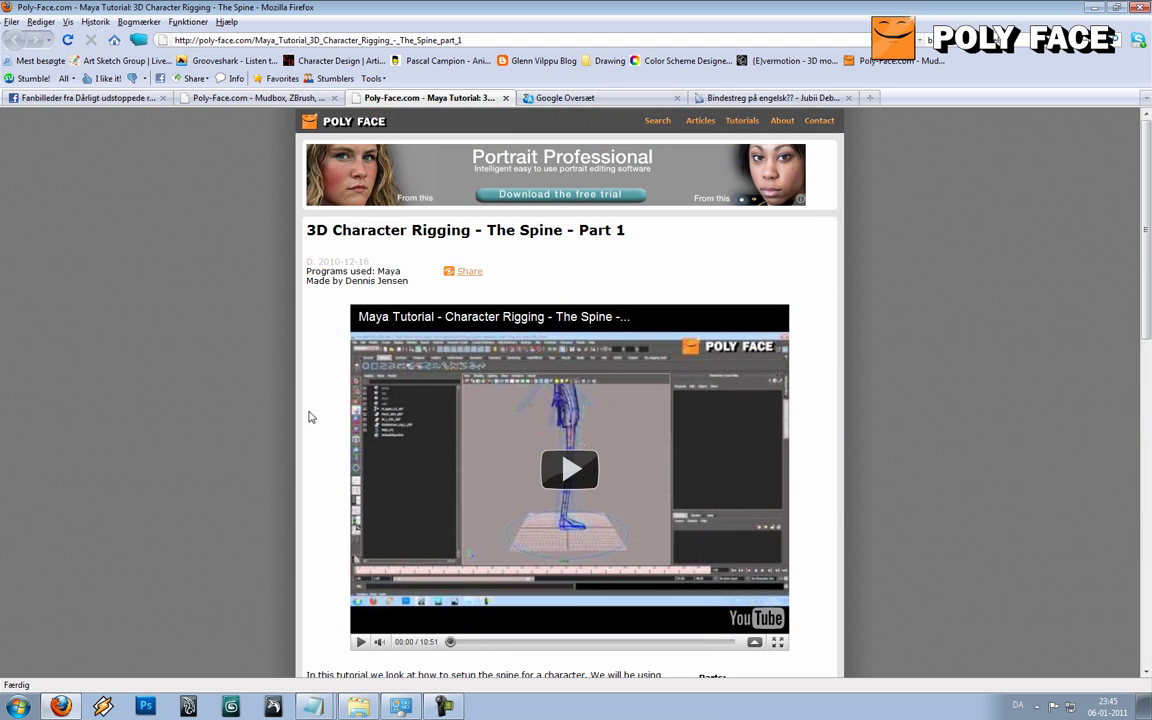
scroll(310, 417, "down", 10)
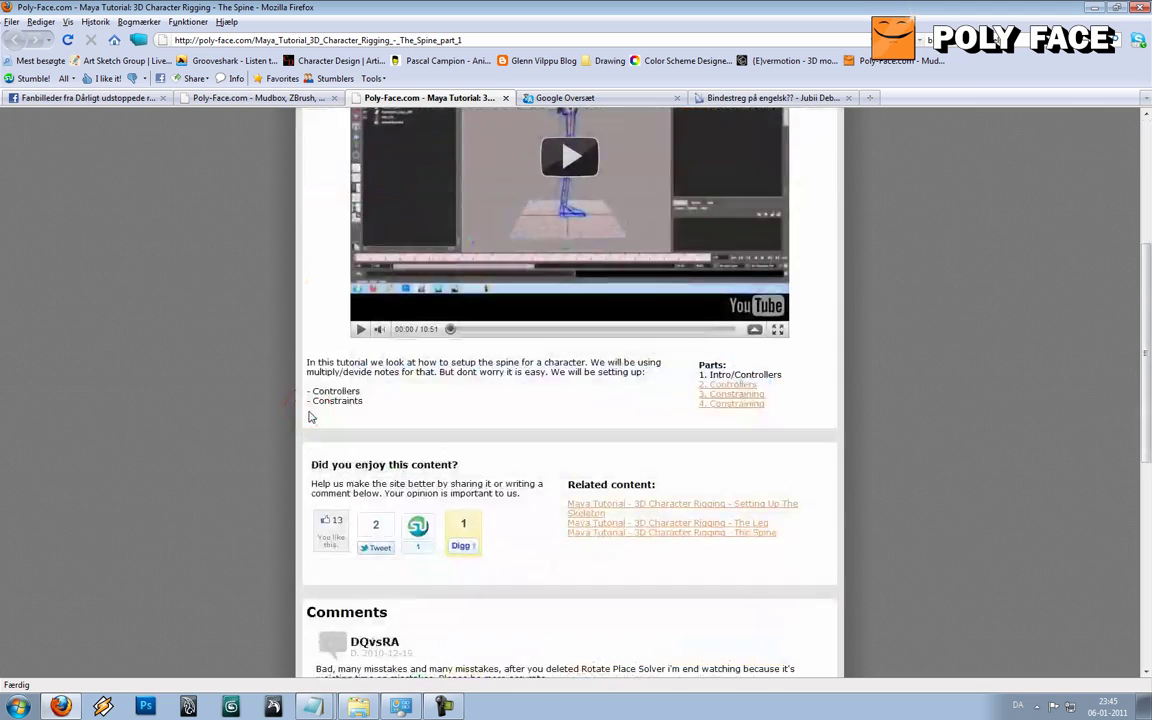
scroll(310, 417, "down", 5)
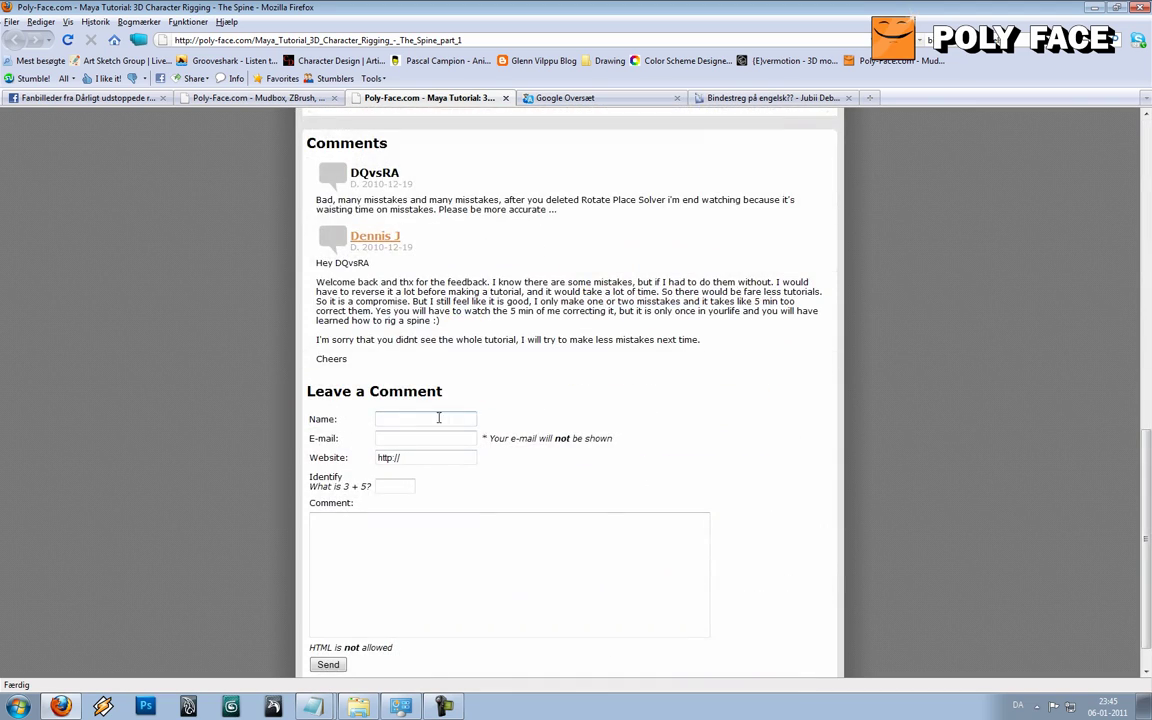
scroll(437, 417, "up", 10)
scroll(134, 387, "up", 5)
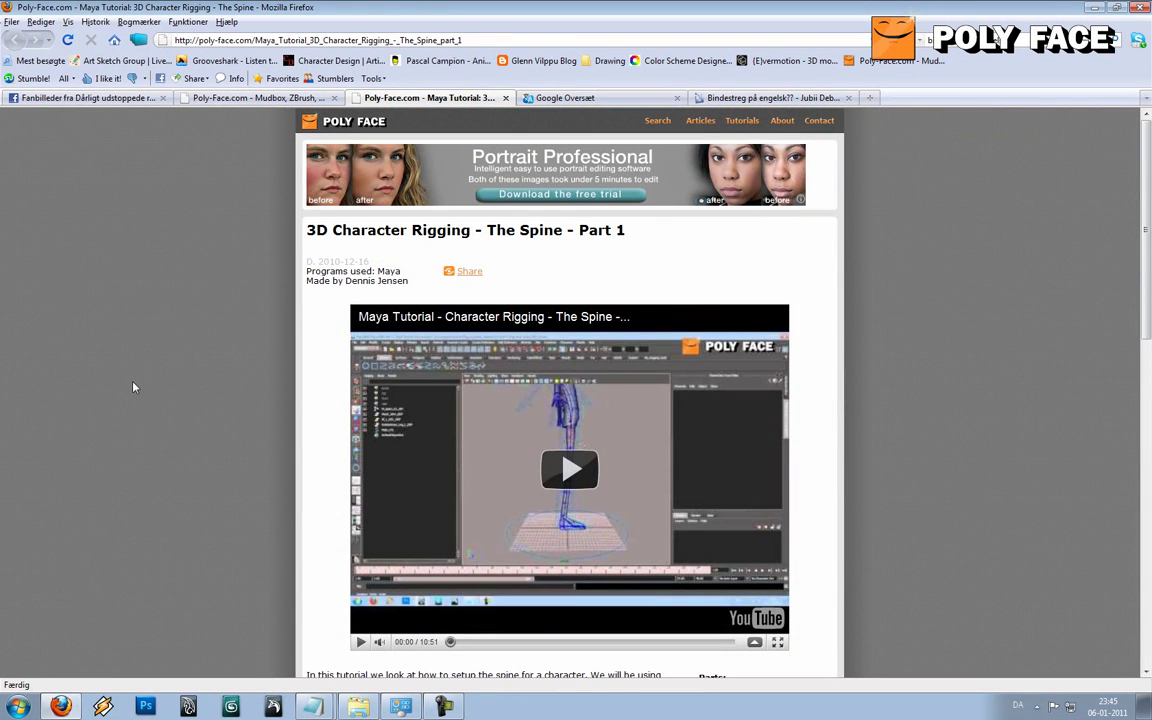
scroll(134, 387, "down", 2)
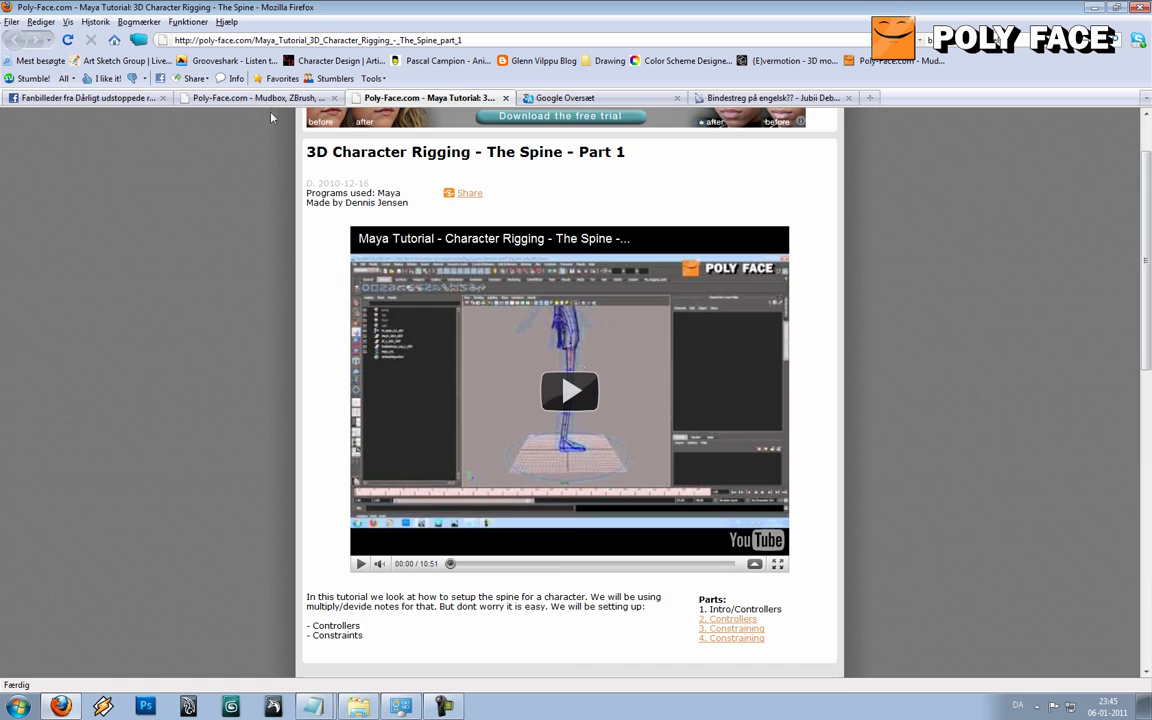
- Open the site's YouTube channel from the Poly-Face.com home page in a new tab and switch to it
left_click(250, 98)
scroll(270, 157, "down", 3)
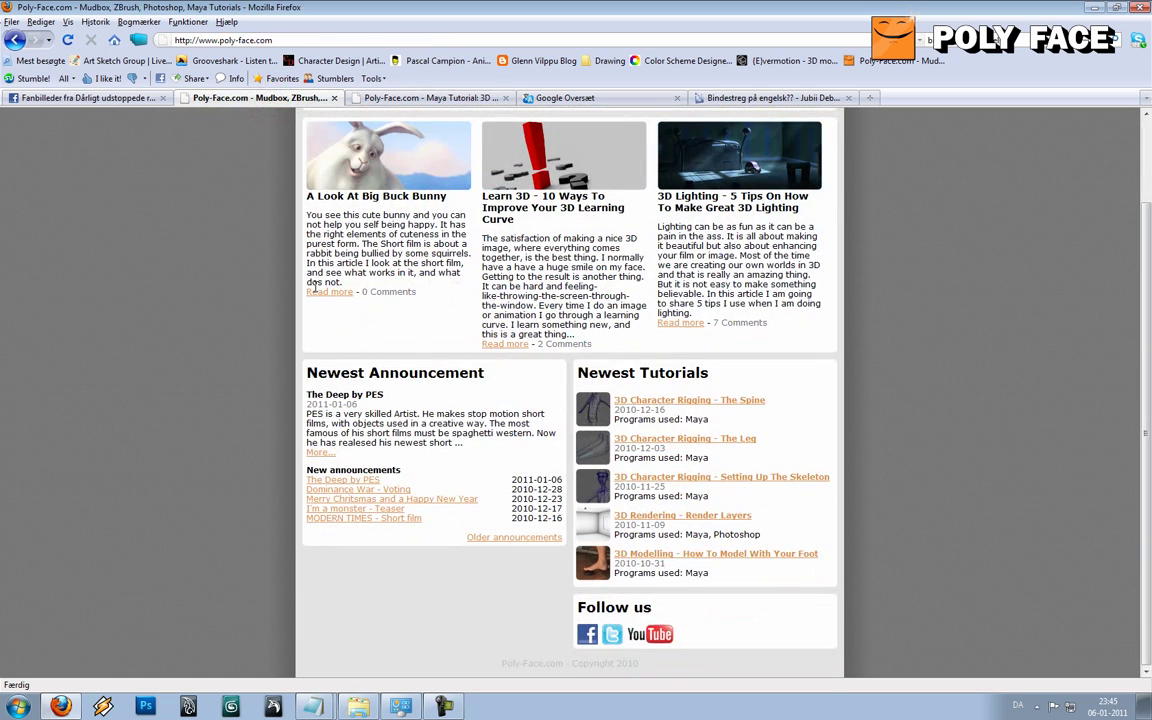
right_click(662, 628)
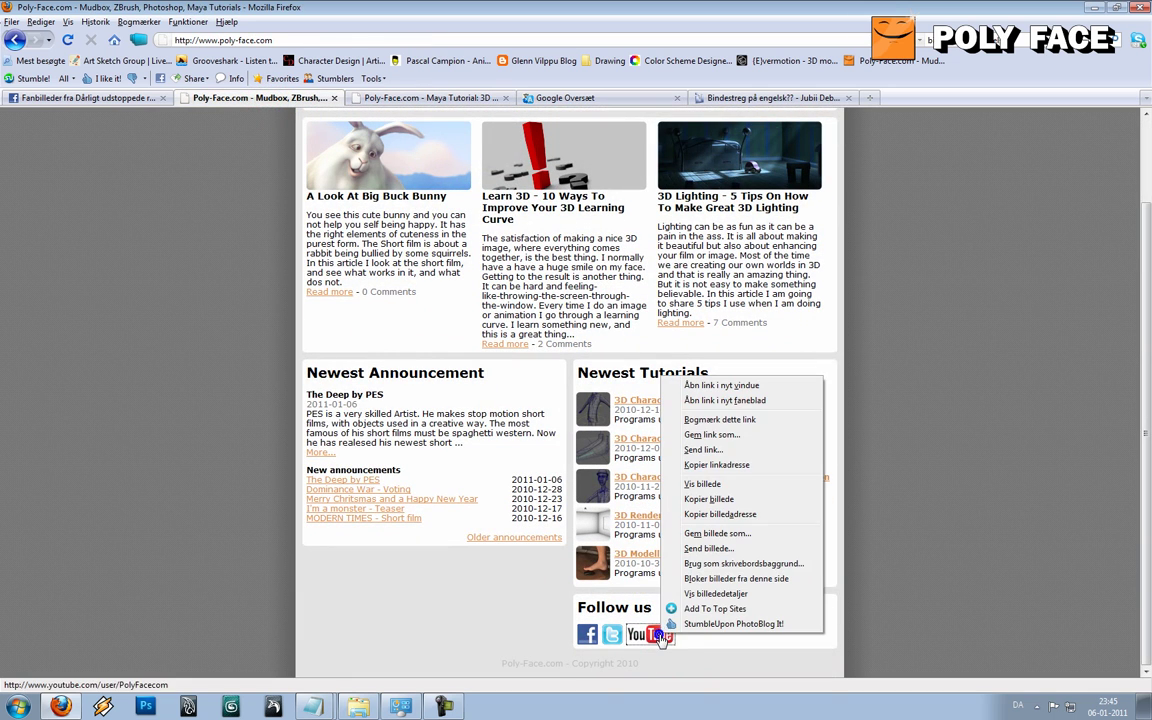
left_click(737, 400)
left_click(464, 99)
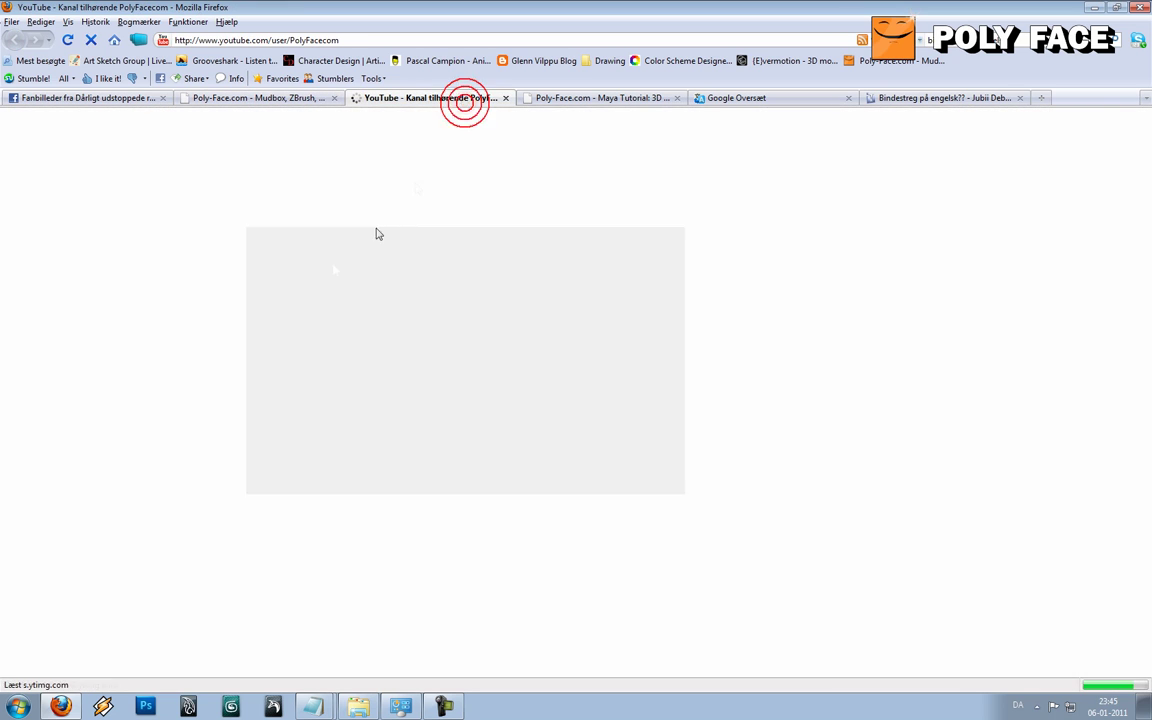
- Look through the PolyFacecom YouTube channel page, from the featured video and uploads down to the profile and channel comments
left_click(175, 302)
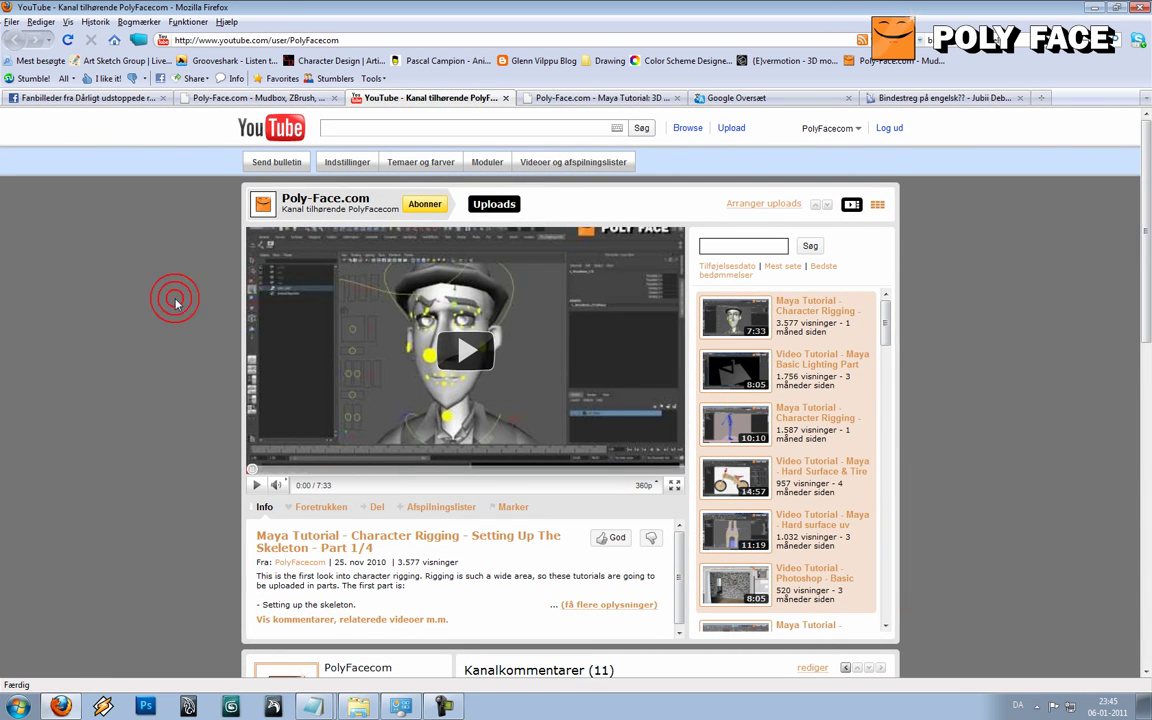
scroll(118, 341, "down", 5)
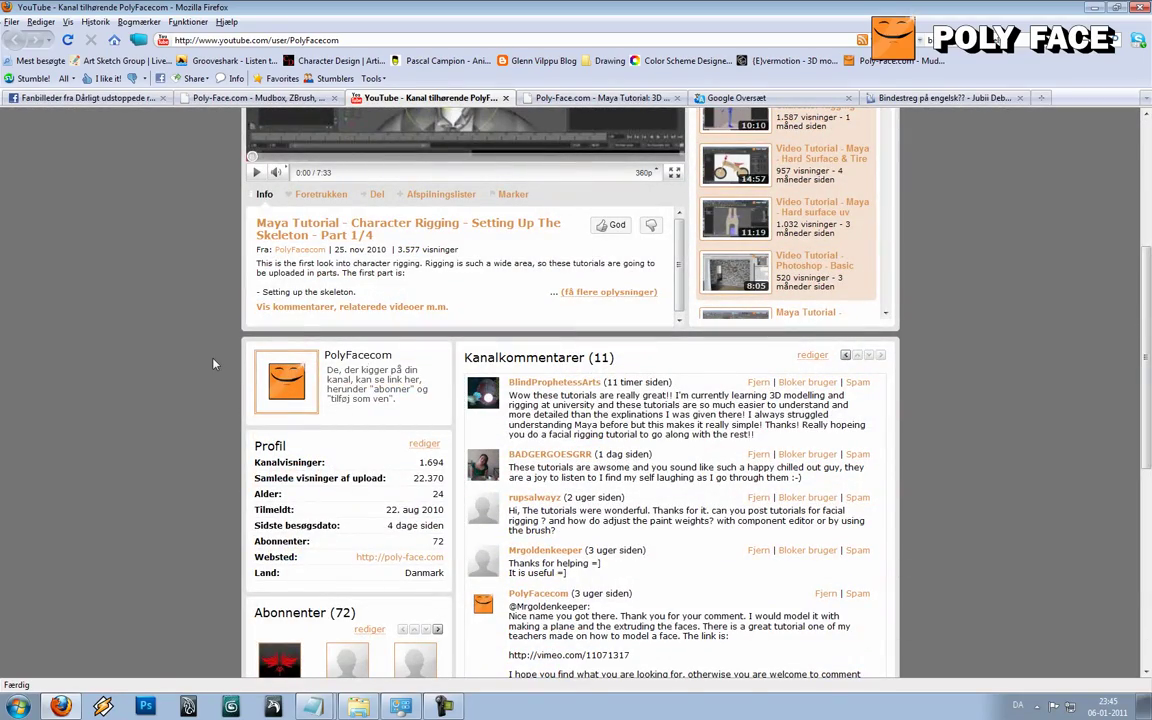
scroll(213, 364, "down", 6)
scroll(213, 364, "up", 6)
scroll(213, 364, "up", 5)
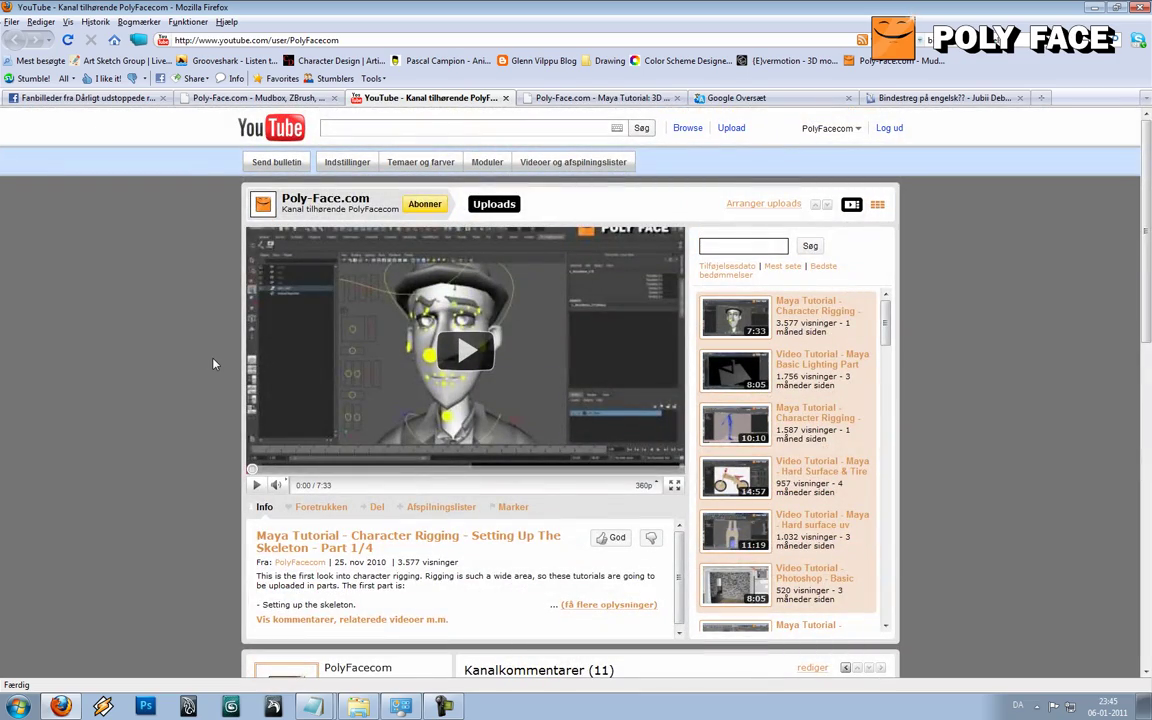
scroll(213, 364, "down", 5)
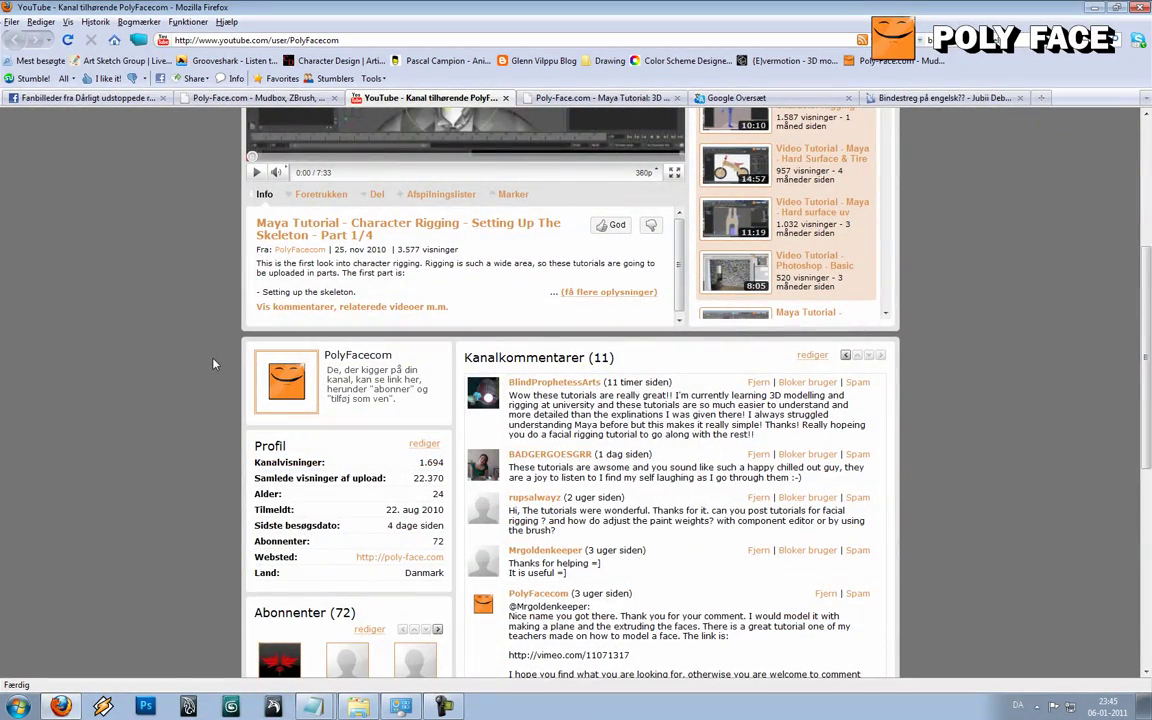